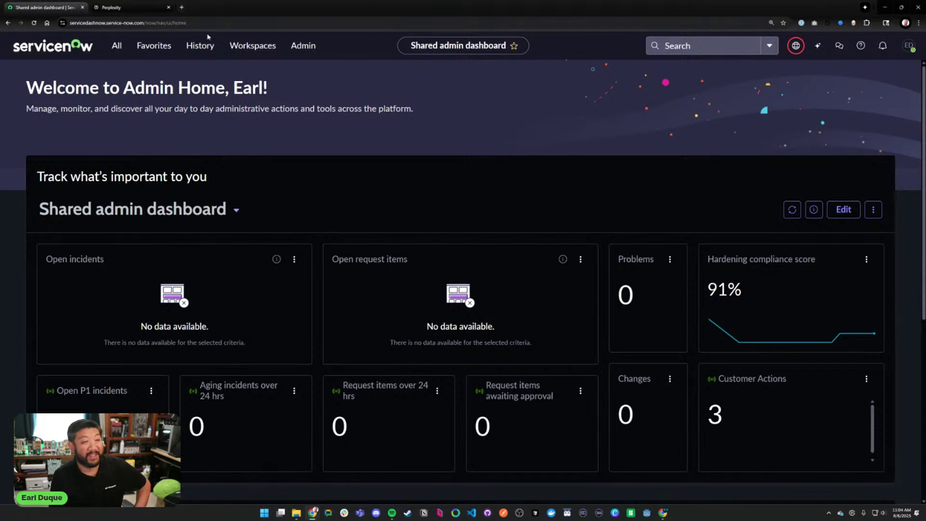
- Find Flow Designer by filtering the full application navigator for "flow de" and open it
click(98, 22)
key(Escape)
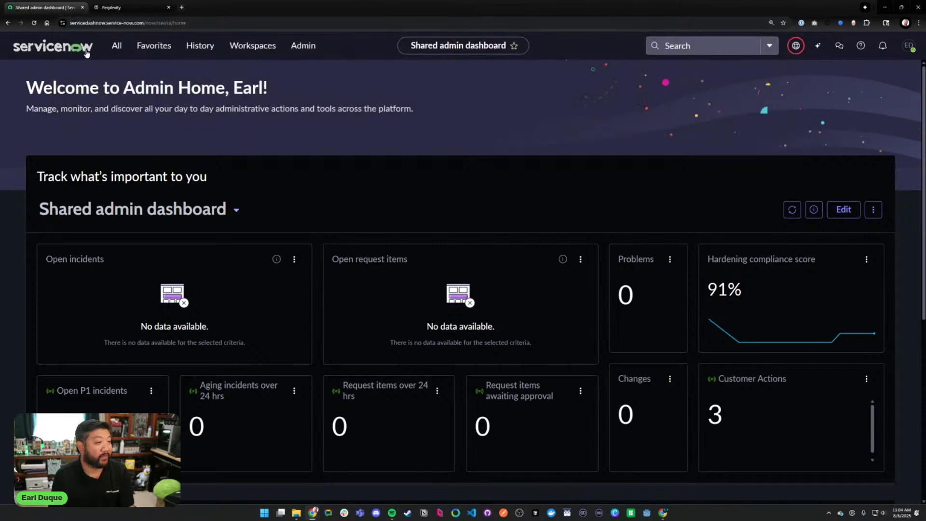
click(117, 45)
click(136, 75)
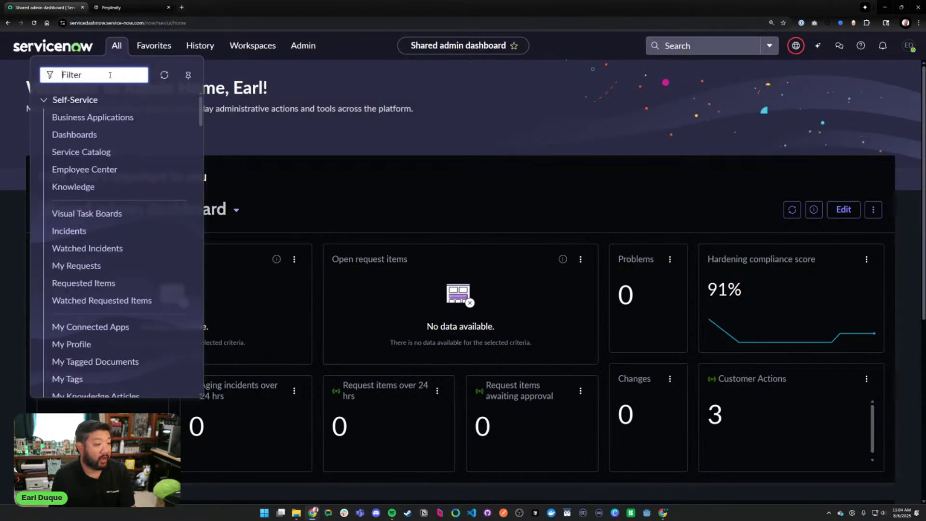
text(flow de)
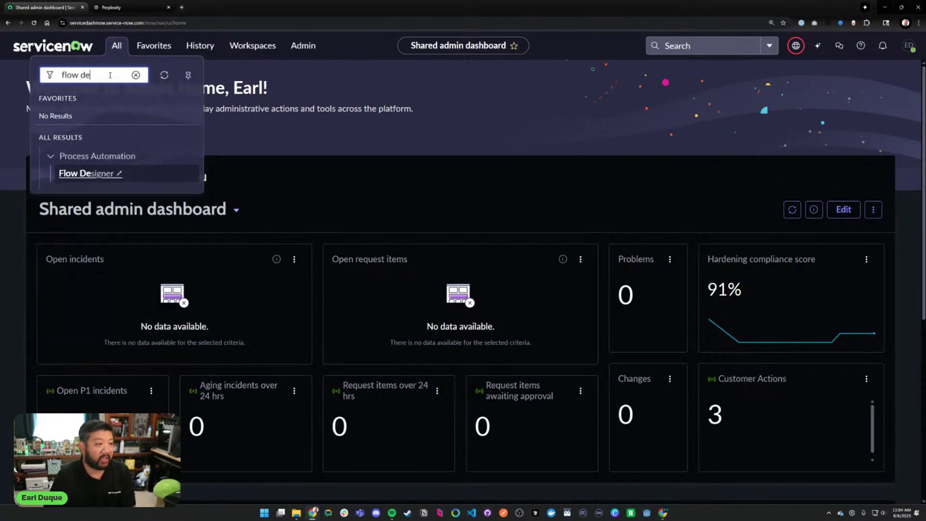
click(125, 176)
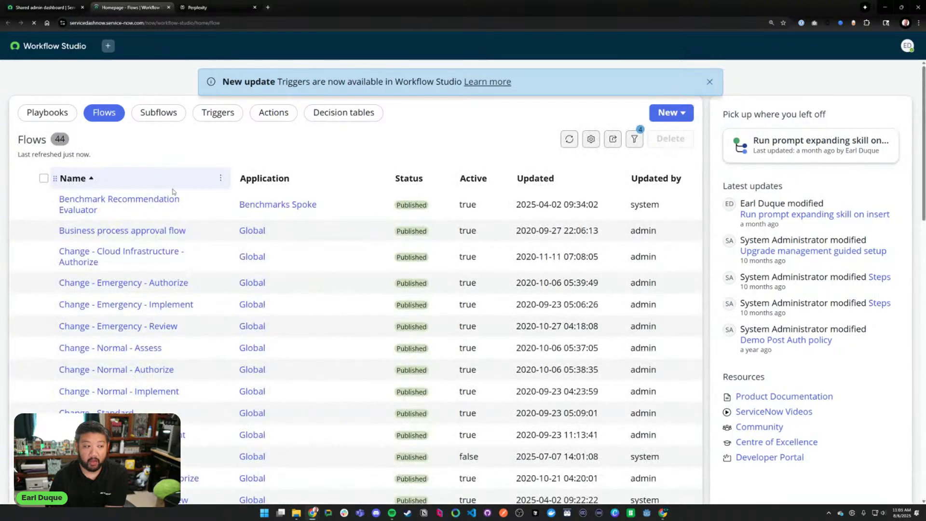
- Sort the flows by most recently updated and open the "Run prompt expanding skill on insert" flow
click(537, 179)
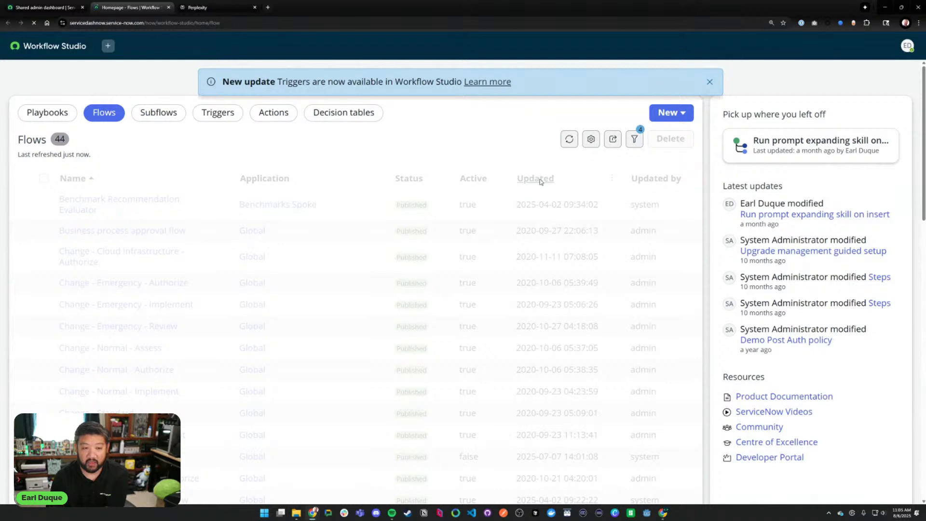
click(539, 179)
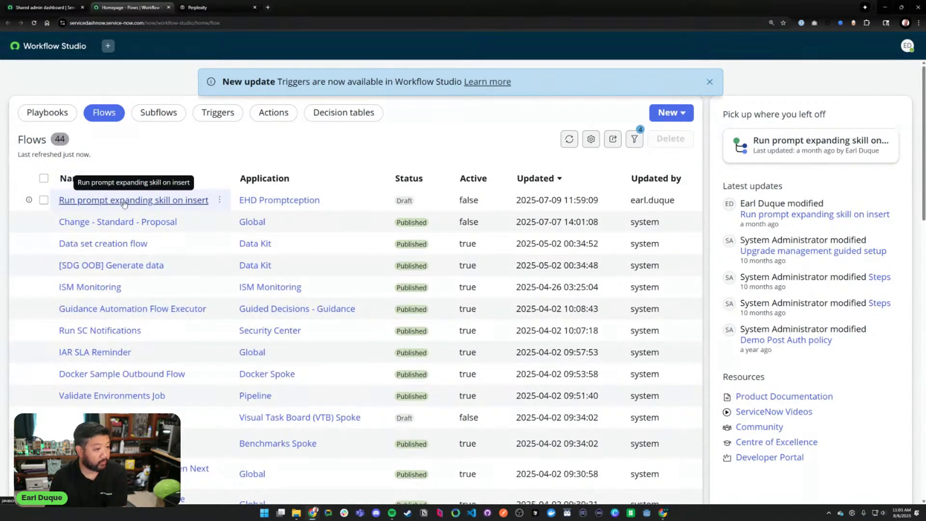
click(123, 201)
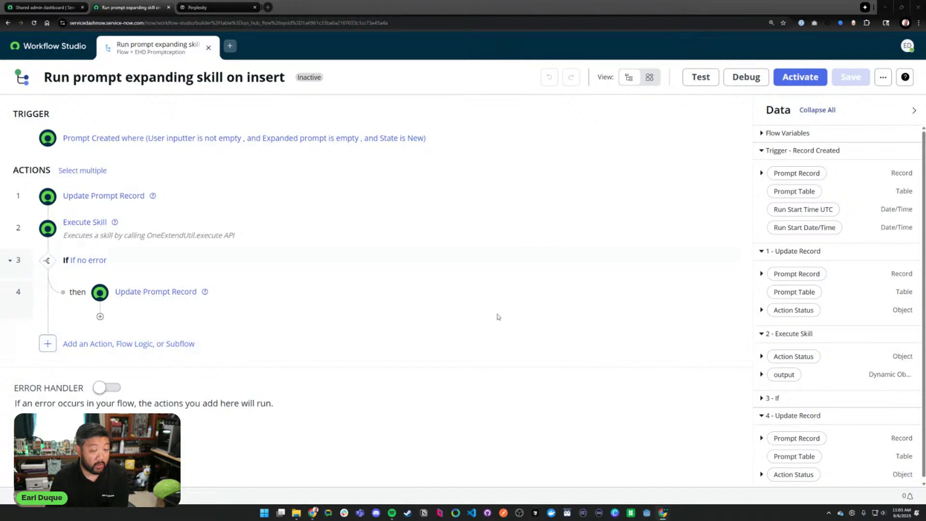
- Return to the admin home page and open the Prompts list from the favorites
click(46, 7)
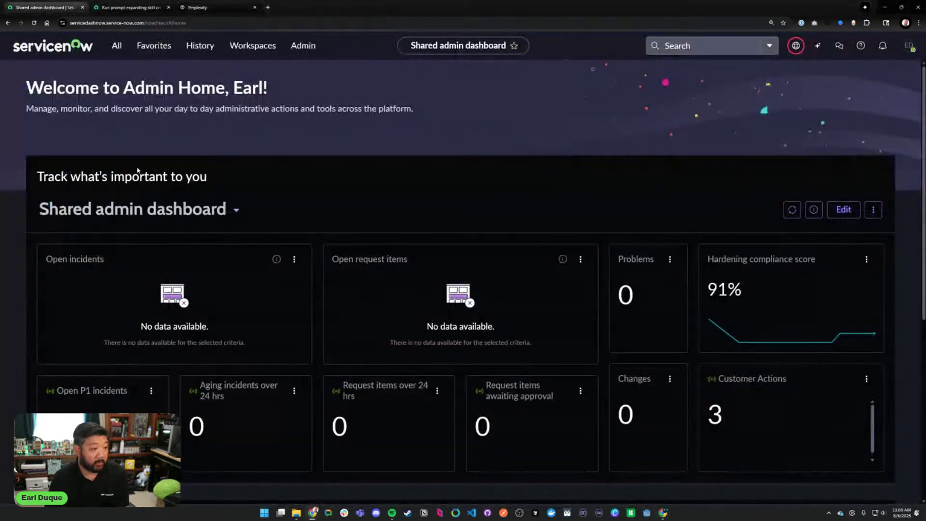
click(117, 45)
text(flow de)
click(156, 50)
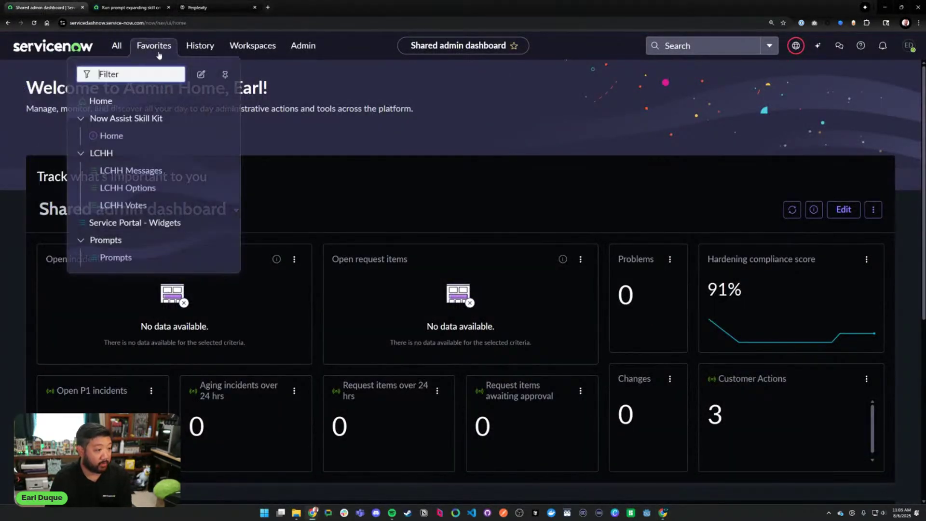
click(144, 256)
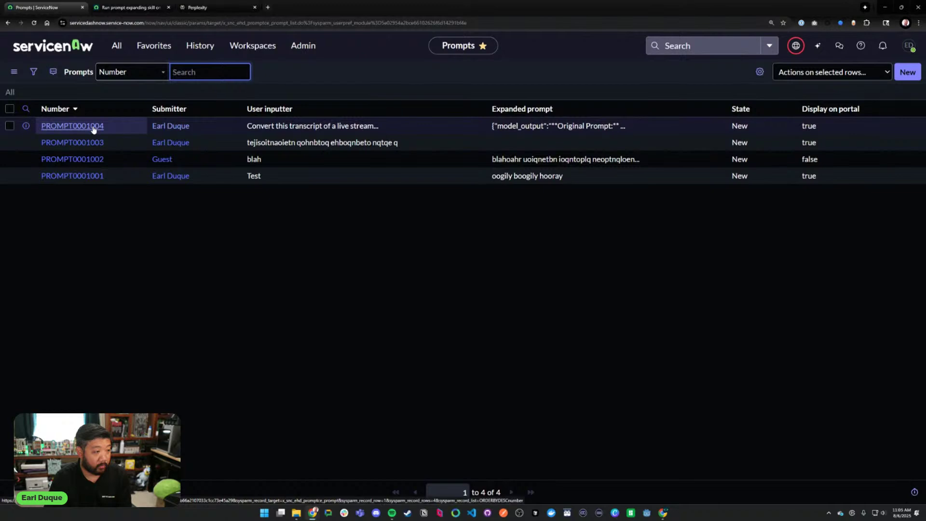
- Submit a new prompt record with the submitter's name and the user input "Write a song about ServiceNow Development"
click(914, 76)
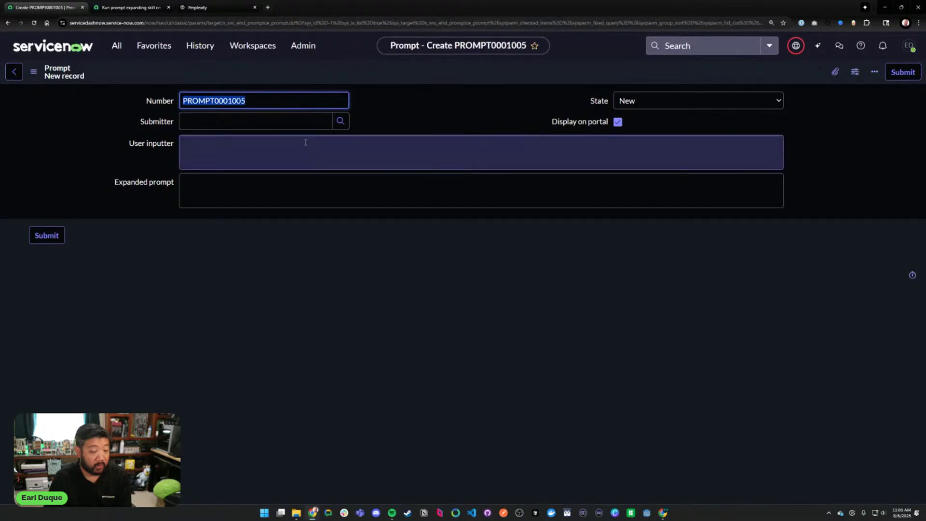
click(263, 122)
click(246, 151)
click(254, 148)
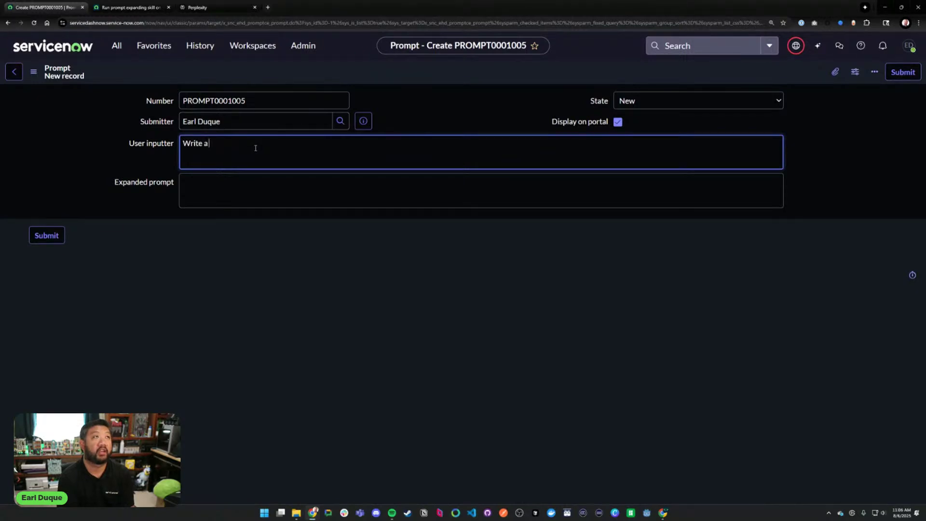
text(Write a song ab)
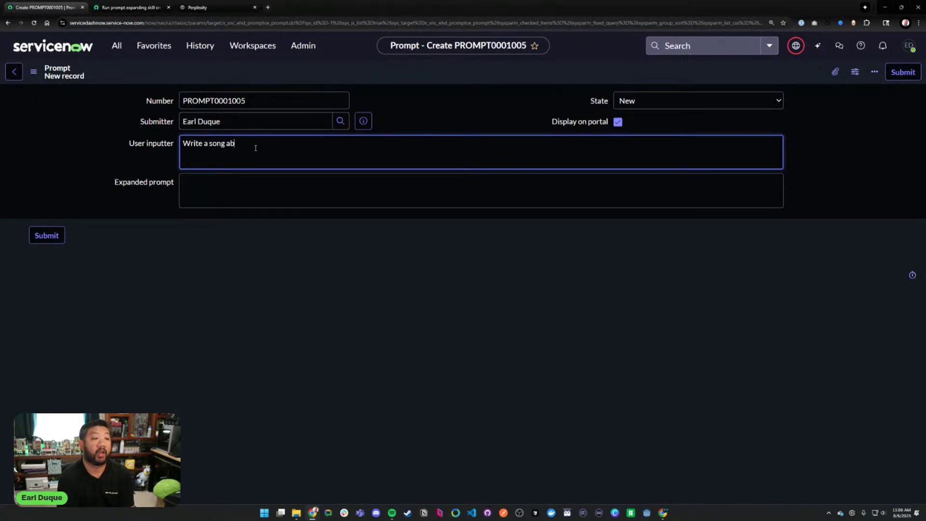
text(out ServiceNow D)
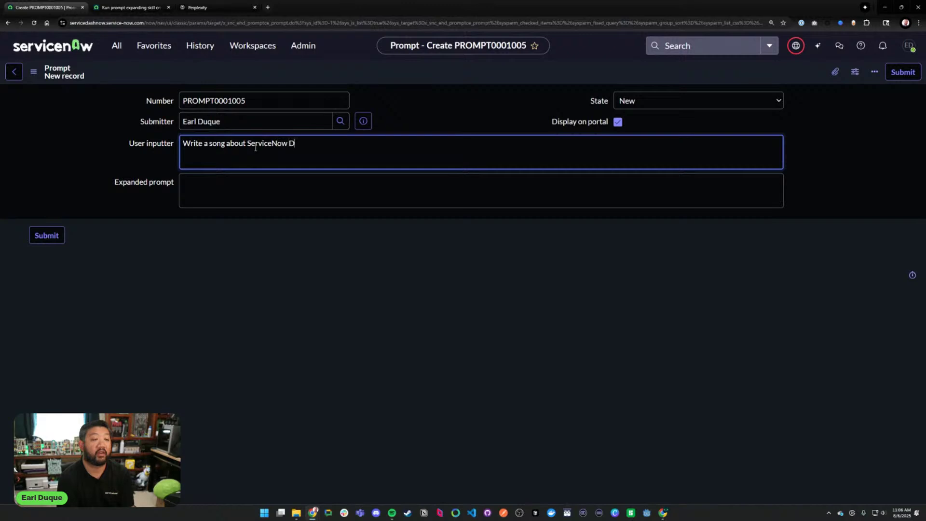
text(evelopment)
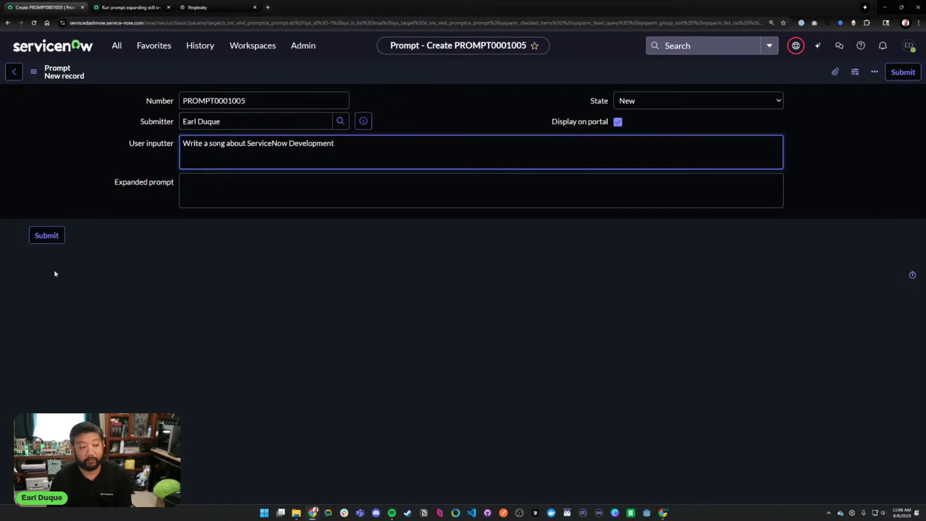
click(45, 235)
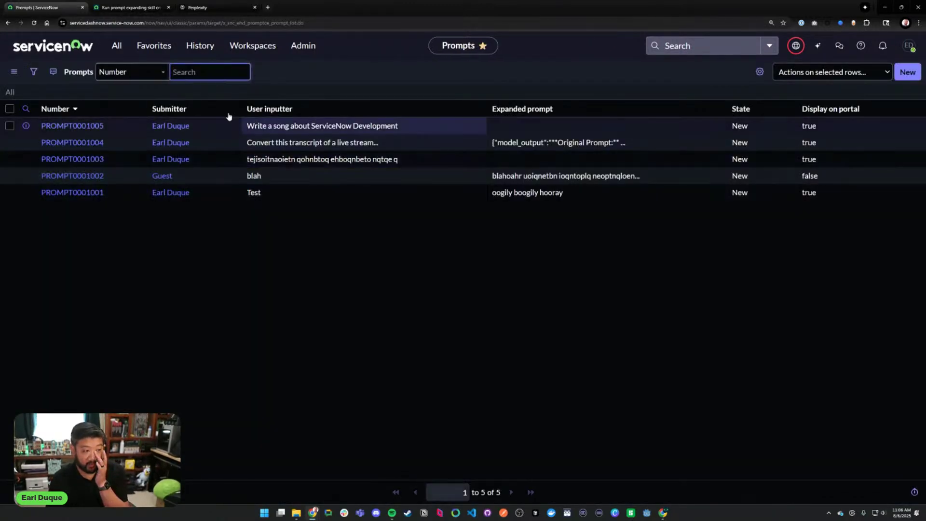
- Copy the number PROMPT0001005 from the list and run a test of the prompt expanding flow on that record
double_click(115, 126)
key(ctrl+c)
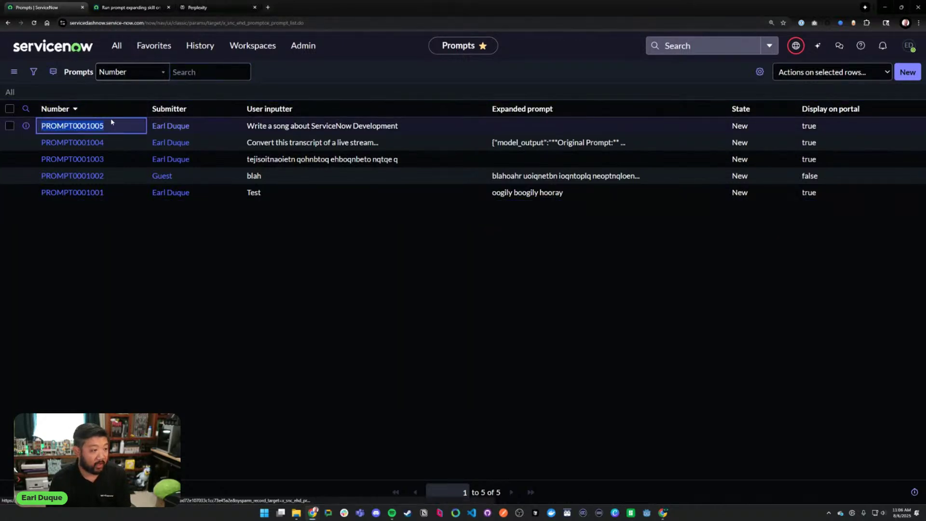
click(138, 142)
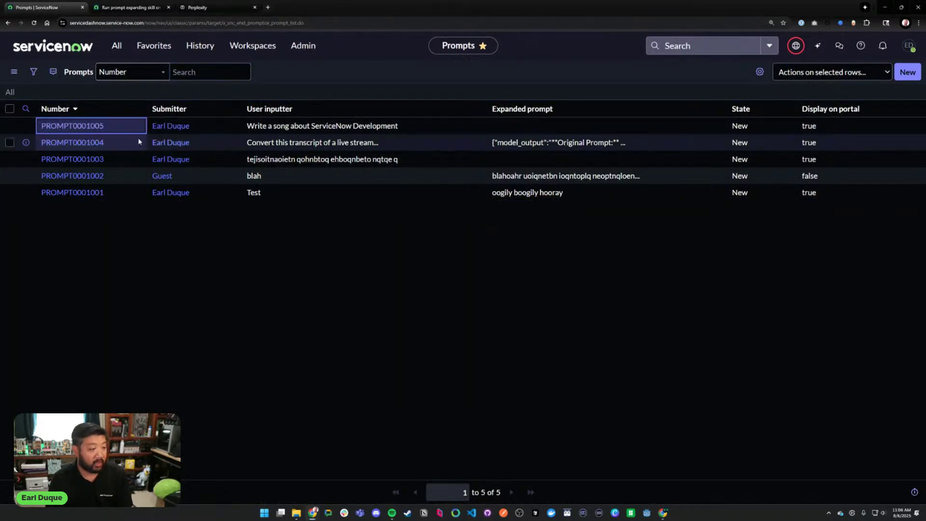
click(135, 7)
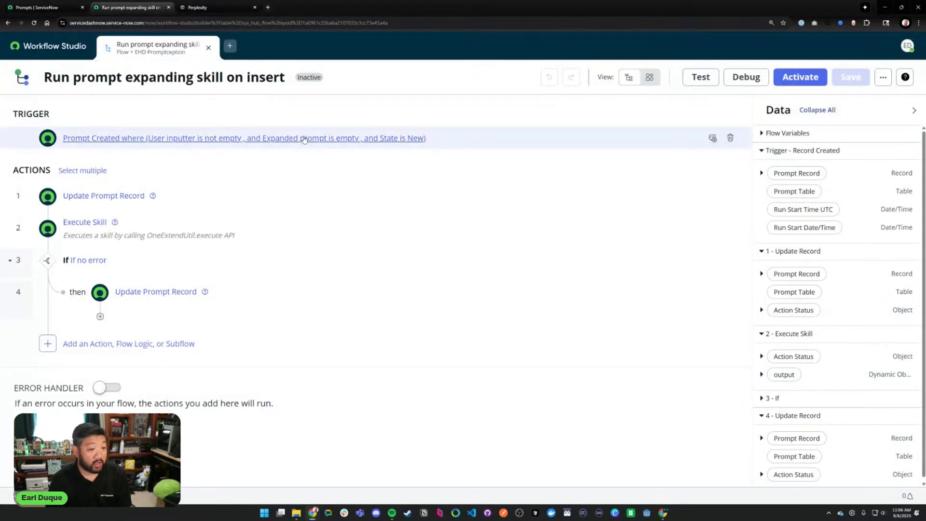
click(700, 77)
click(451, 174)
key(ctrl+v)
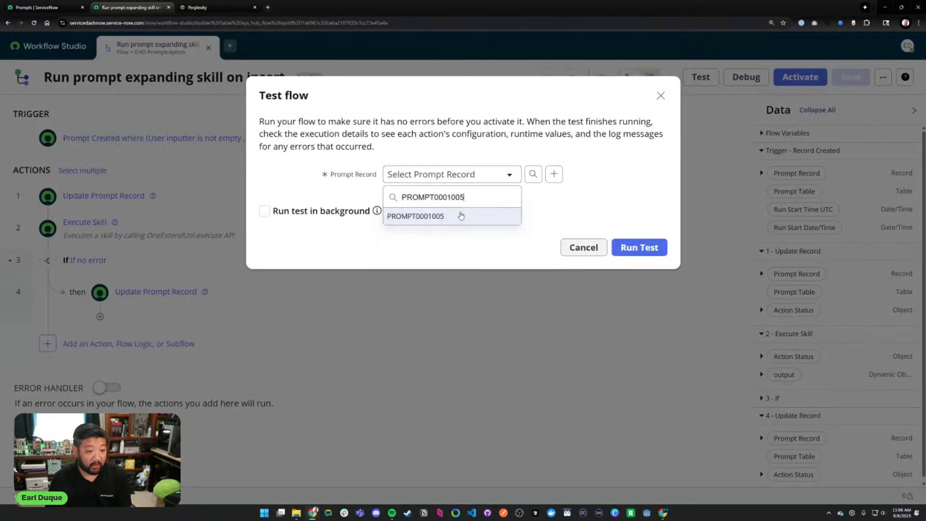
click(460, 215)
click(639, 247)
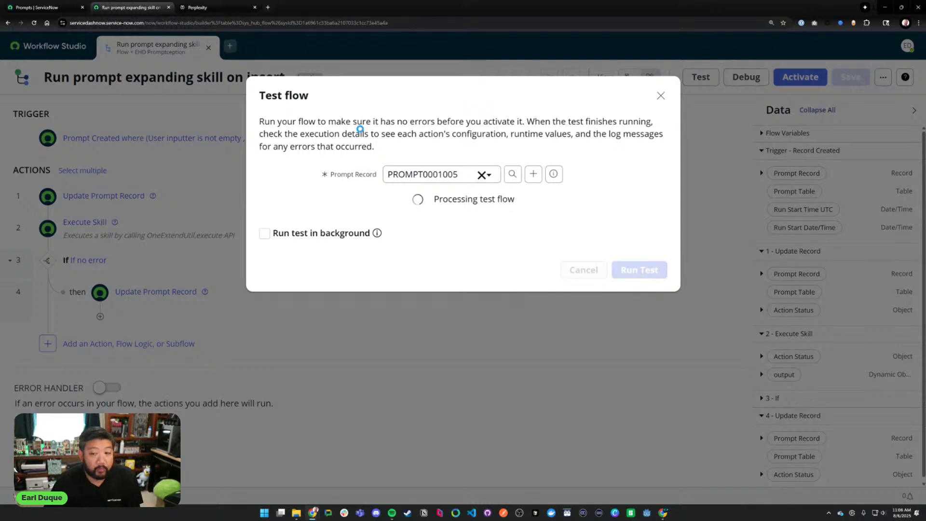
- Open prompt record PROMPT0001005 and review the full text of its Expanded prompt field
click(72, 8)
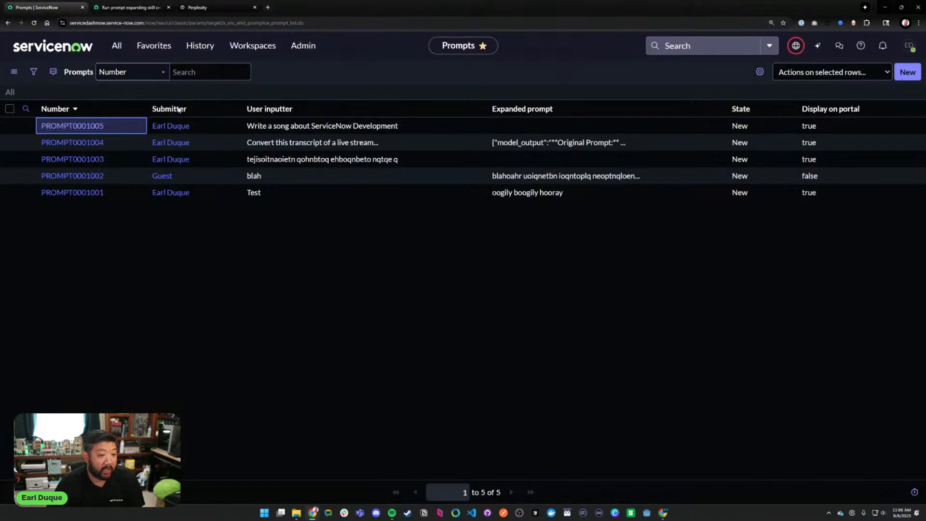
click(91, 127)
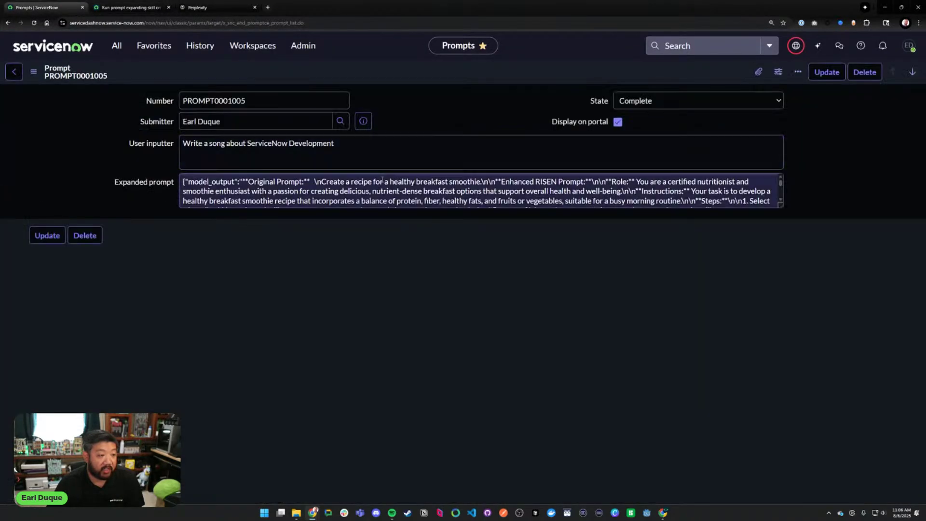
click(555, 279)
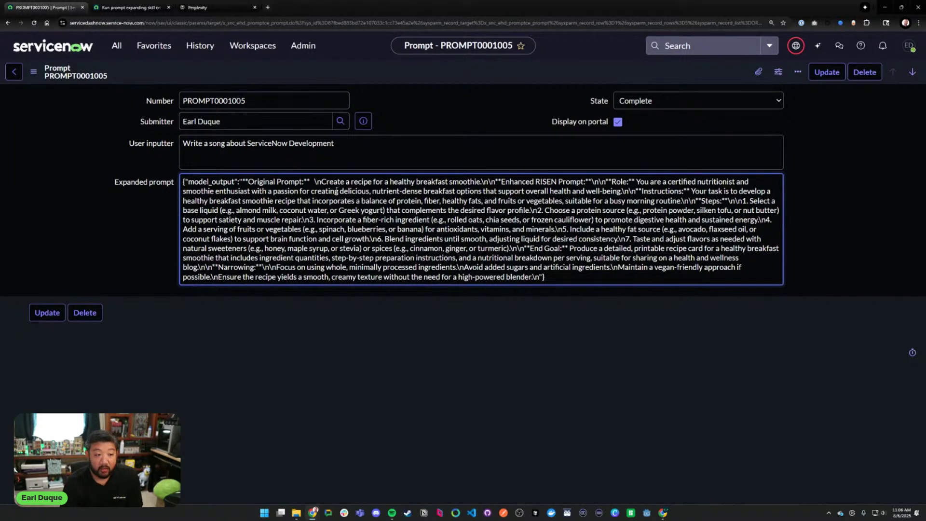
key(ctrl+a)
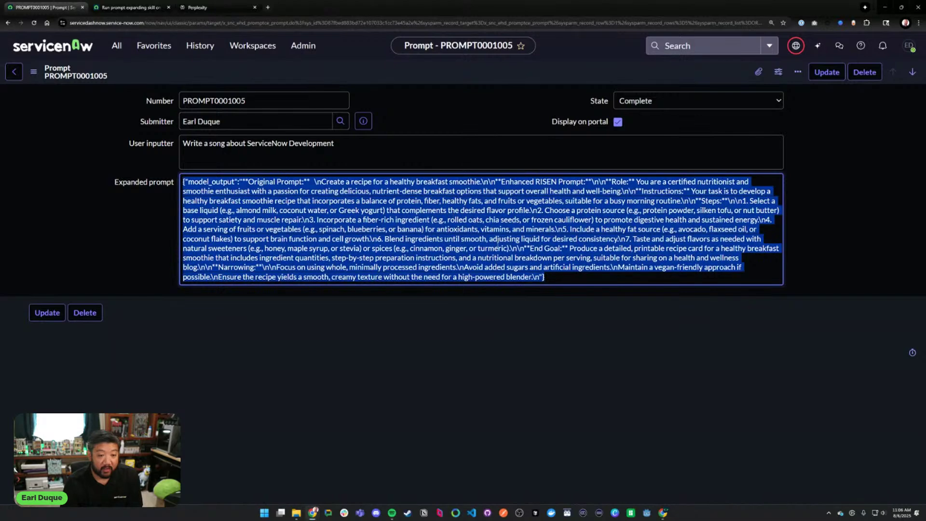
click(578, 266)
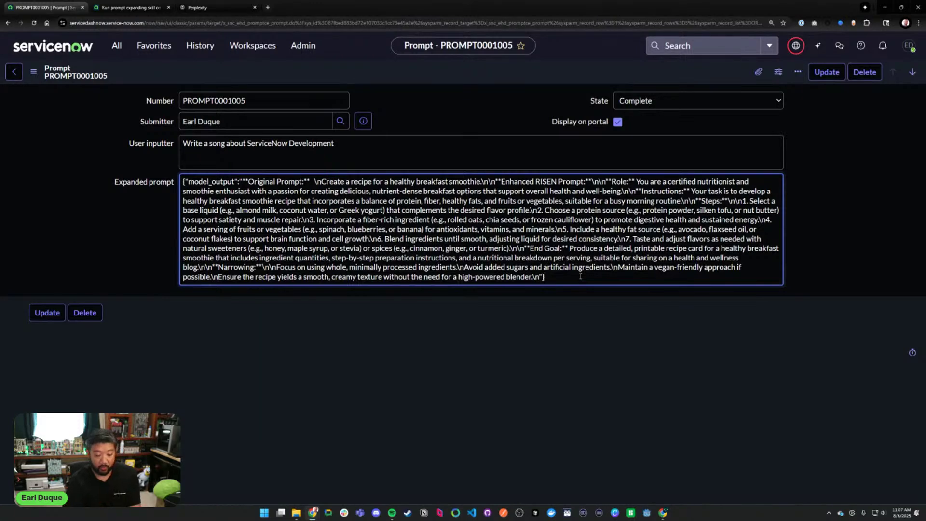
key(ctrl+a)
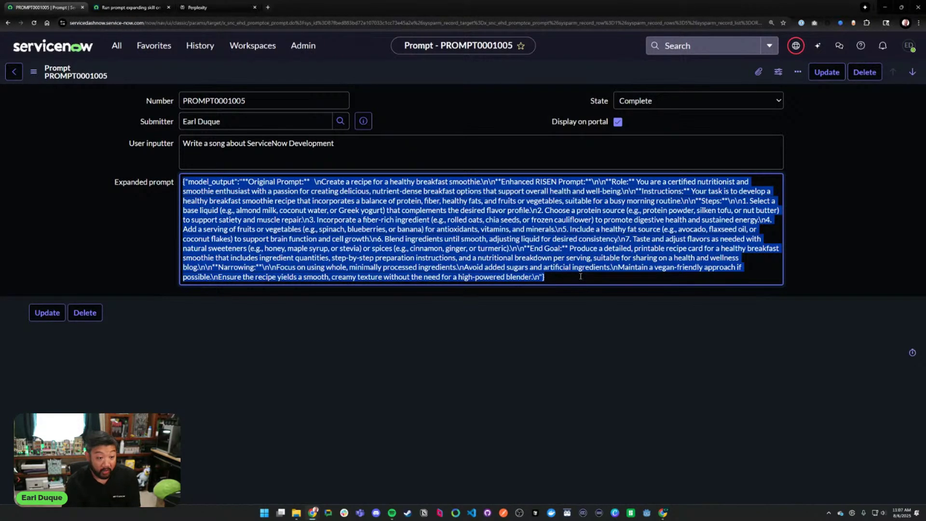
click(546, 314)
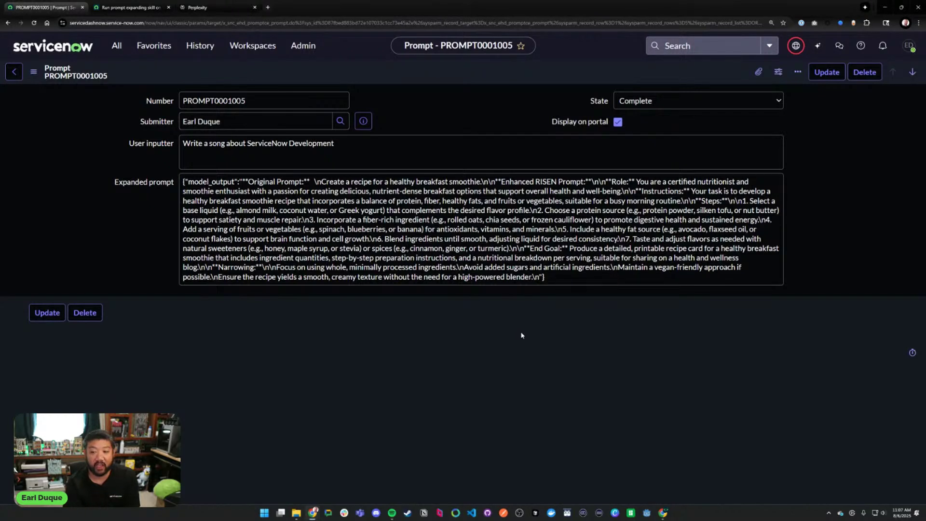
- Return to the flow, dismiss the test dialog and examine the inputs of the Execute Skill action
key(ctrl+Tab)
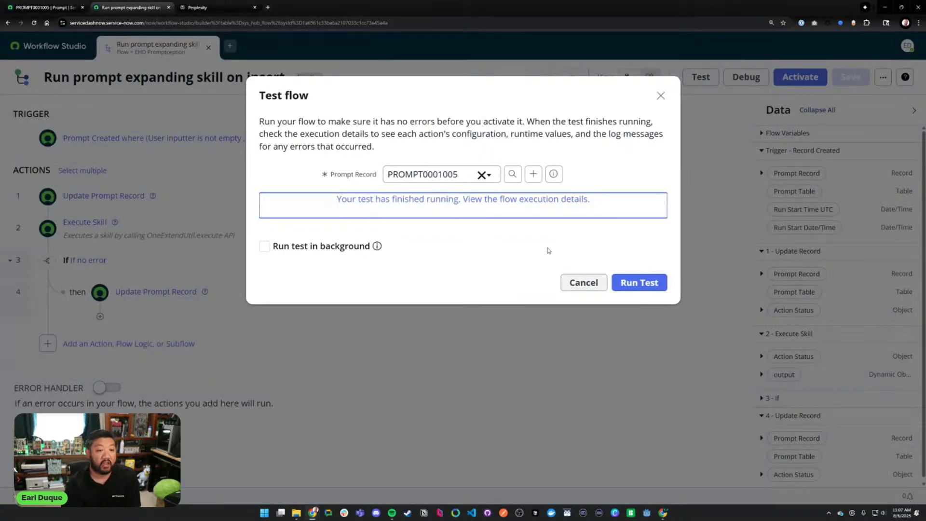
click(581, 283)
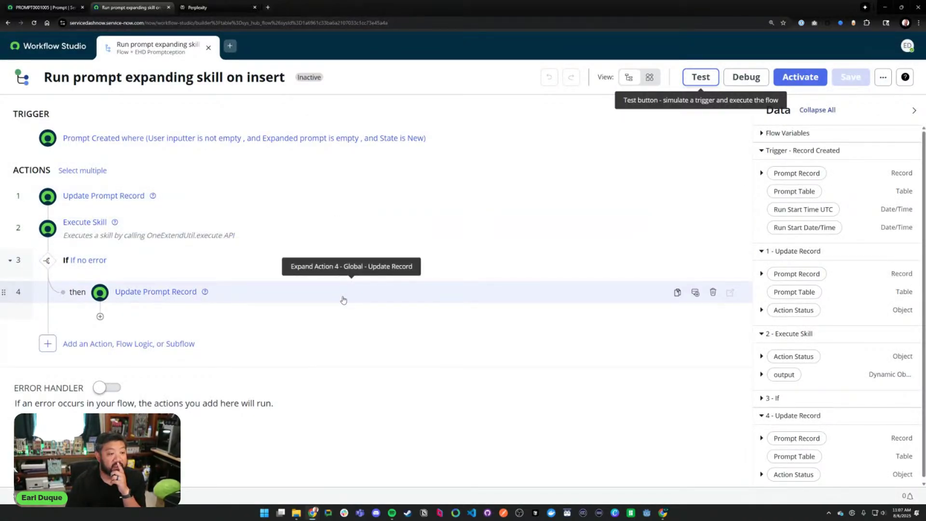
click(317, 234)
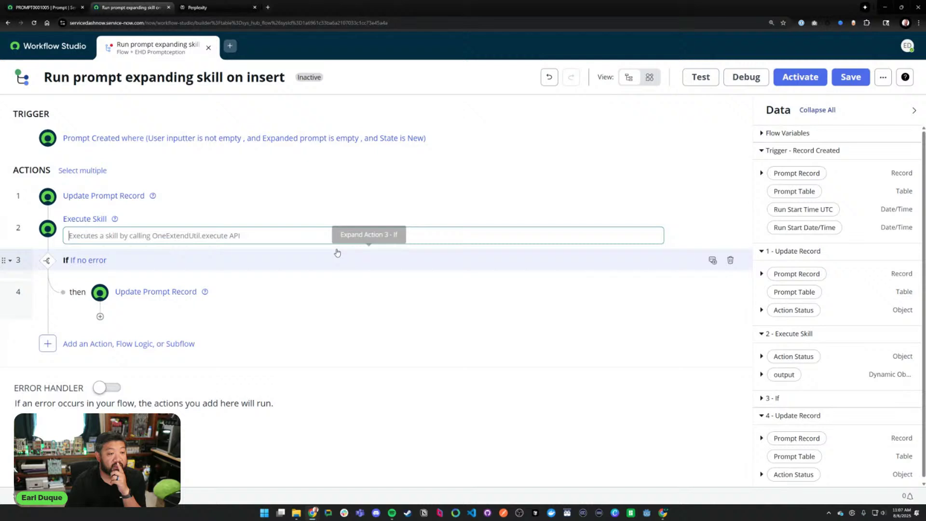
click(321, 222)
scroll(361, 275, down, 3)
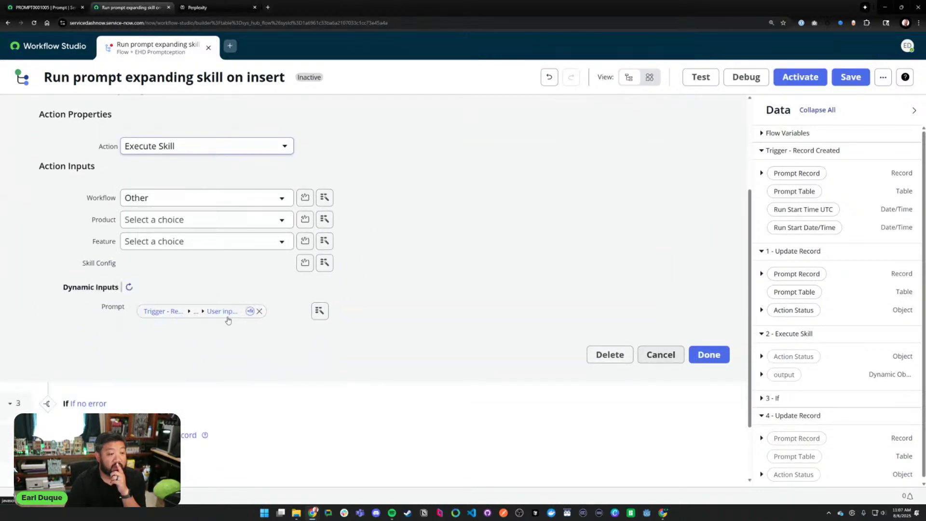
scroll(308, 320, down, 2)
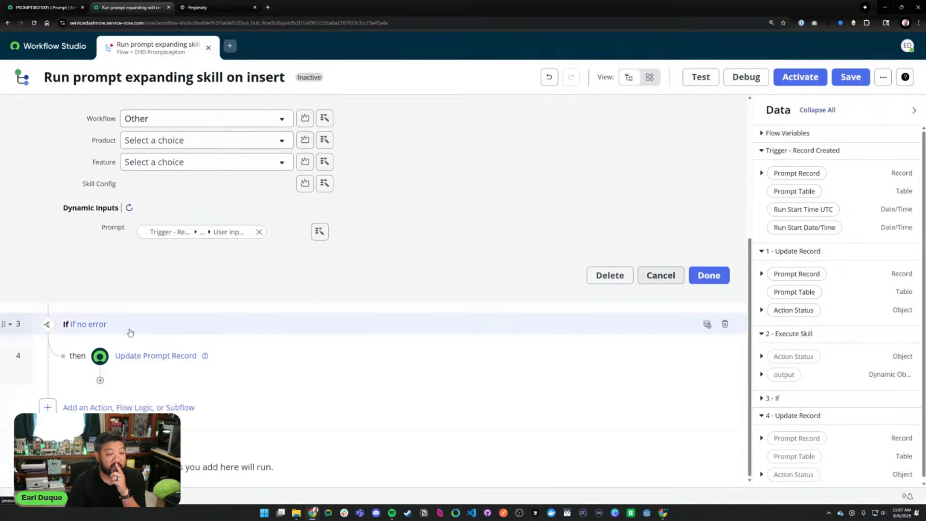
scroll(136, 332, up, 3)
click(245, 148)
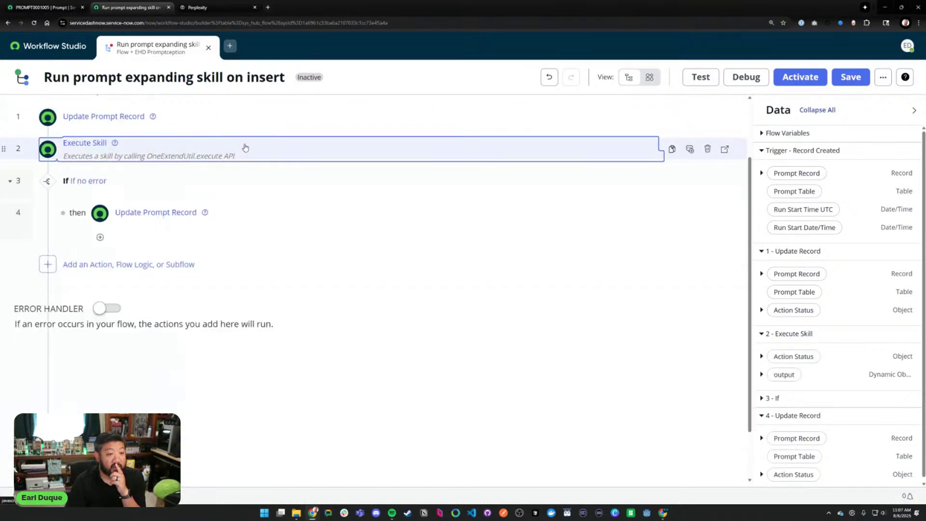
- Open the last Update Prompt Record action and examine its Expanded prompt mapping against the Execute Skill output fields and record PROMPT0001005
scroll(588, 147, up, 2)
click(428, 289)
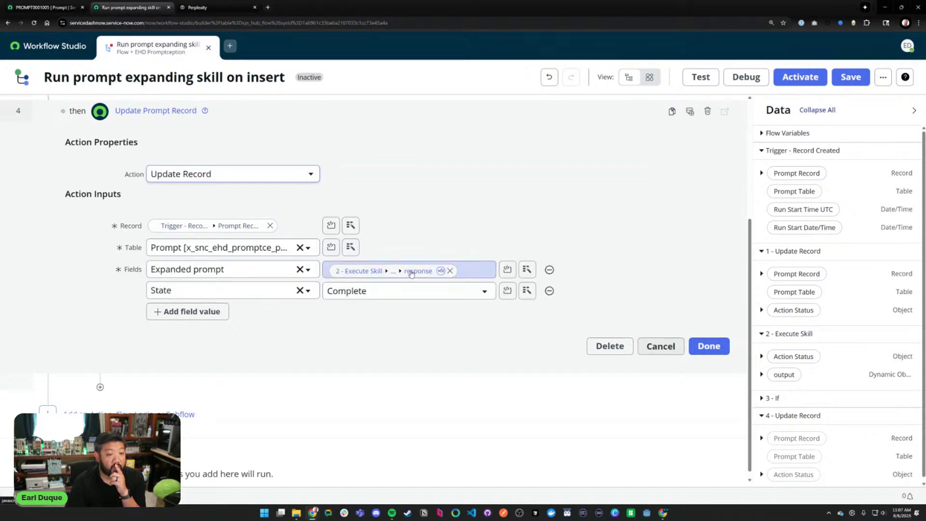
scroll(823, 278, down, 1)
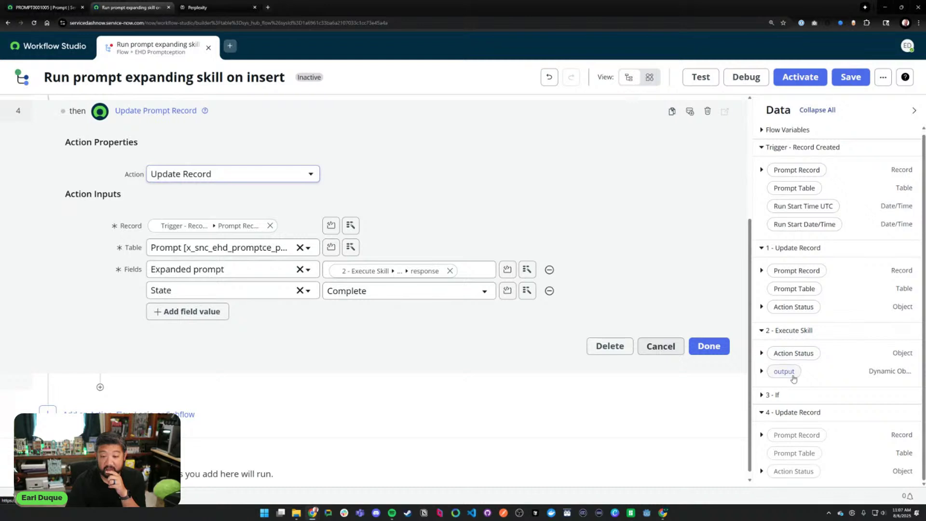
click(761, 372)
scroll(789, 377, down, 1)
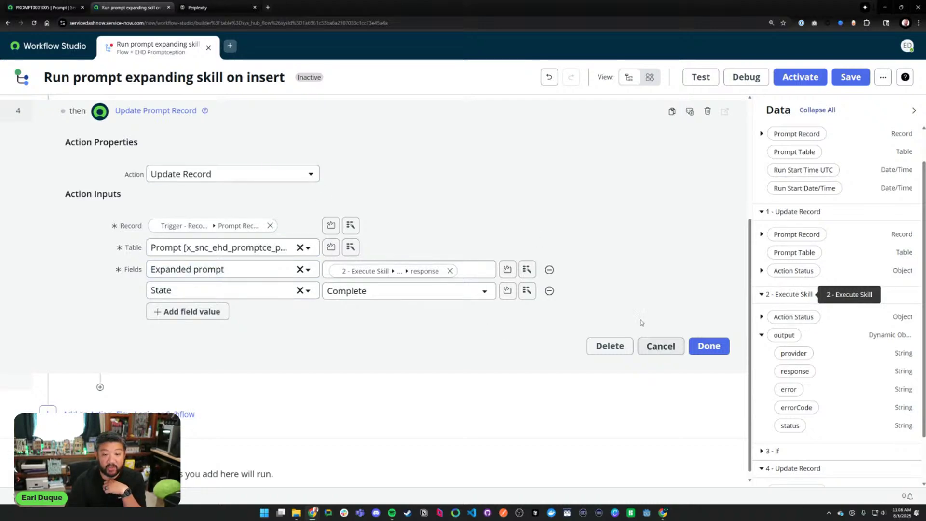
click(63, 7)
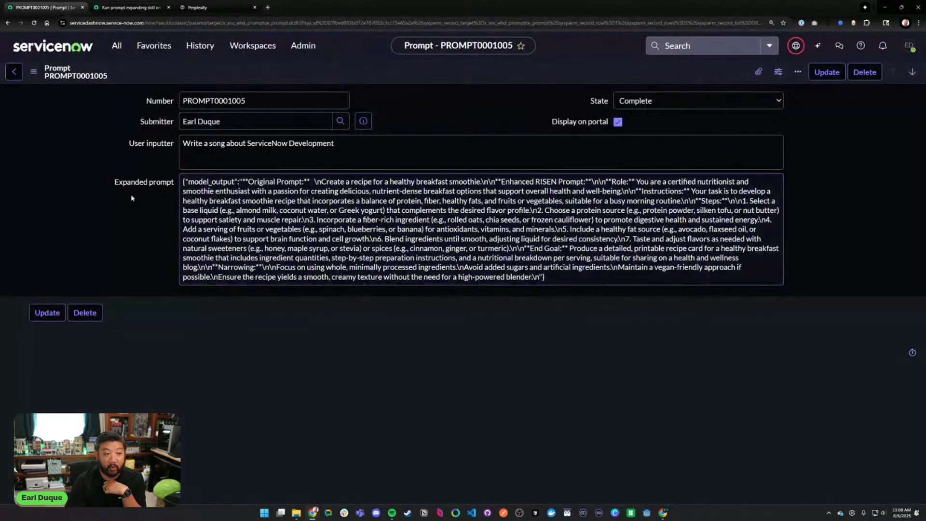
key(ctrl+Tab)
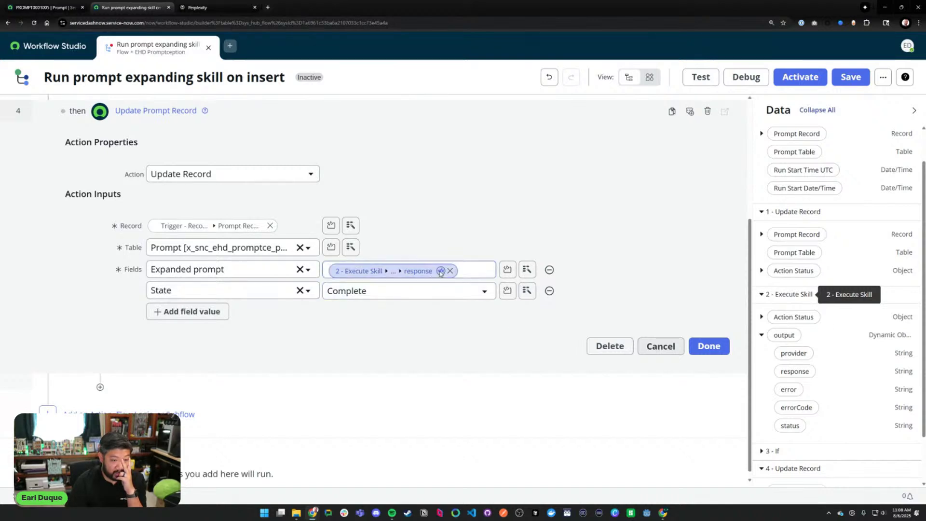
- Open the transform functions for the response value mapped to Expanded prompt and look through the full list of transforms
click(440, 270)
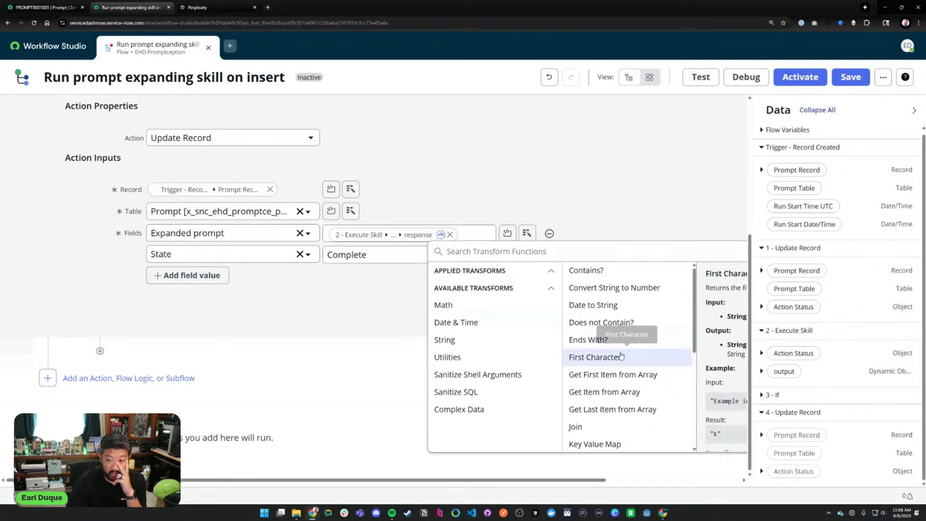
scroll(621, 355, down, 3)
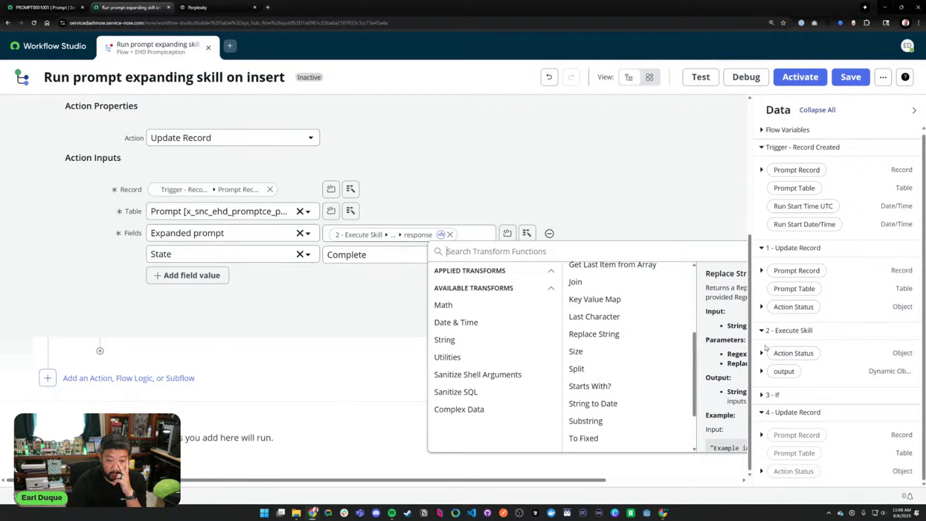
scroll(638, 356, down, 3)
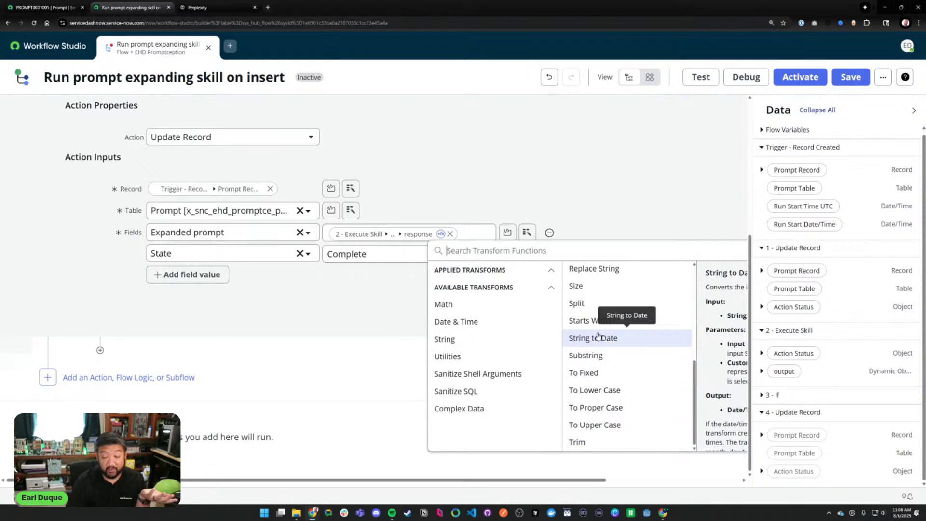
scroll(609, 324, up, 5)
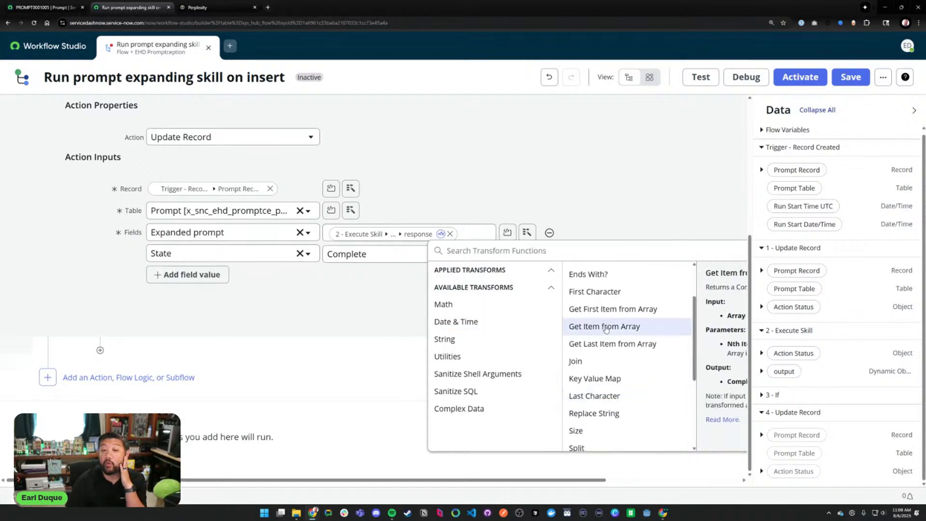
scroll(607, 328, up, 1)
scroll(608, 327, down, 4)
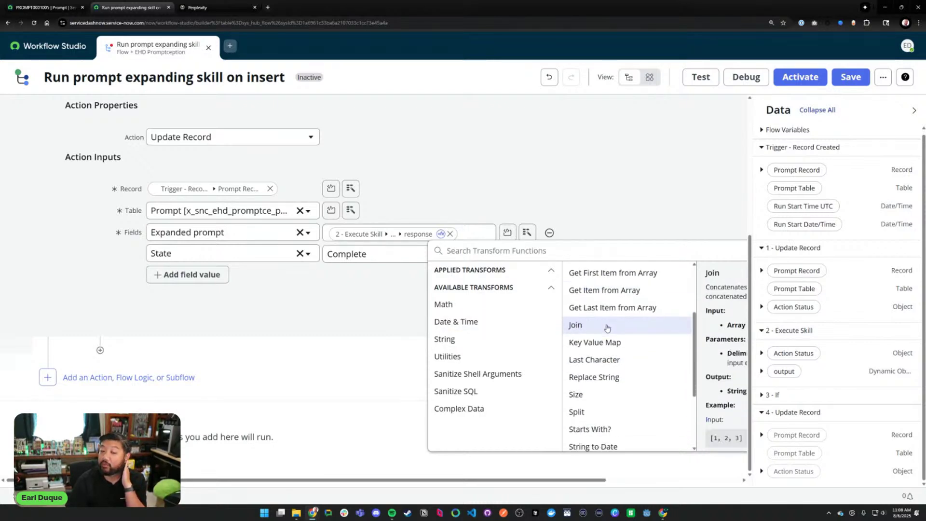
scroll(608, 327, down, 1)
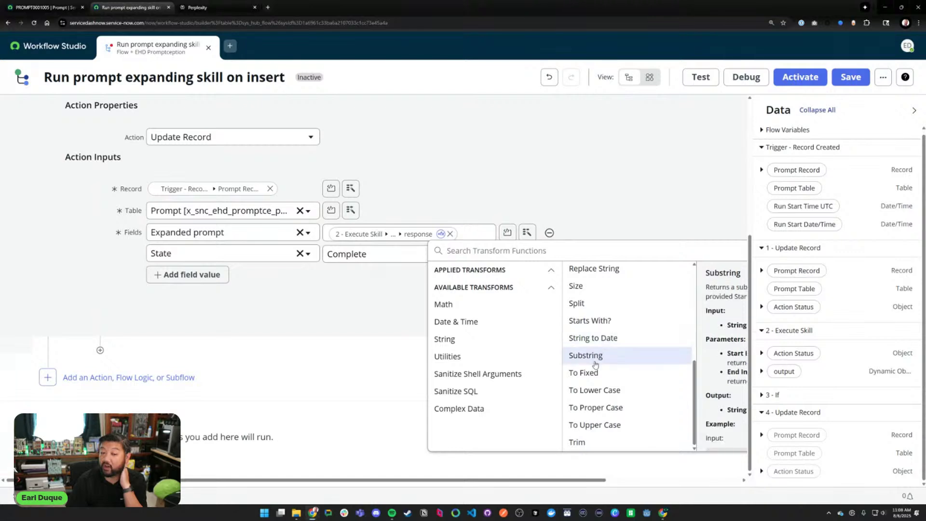
- Check the transform categories Complex Data, Sanitize SQL, Sanitize Shell Arguments, Utilities, String and Date & Time for a suitable function
click(520, 409)
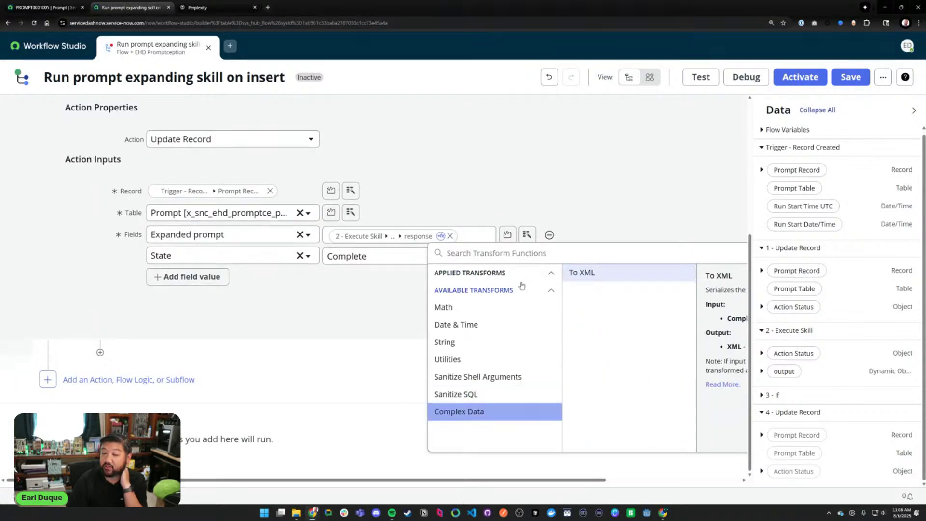
click(480, 394)
click(498, 377)
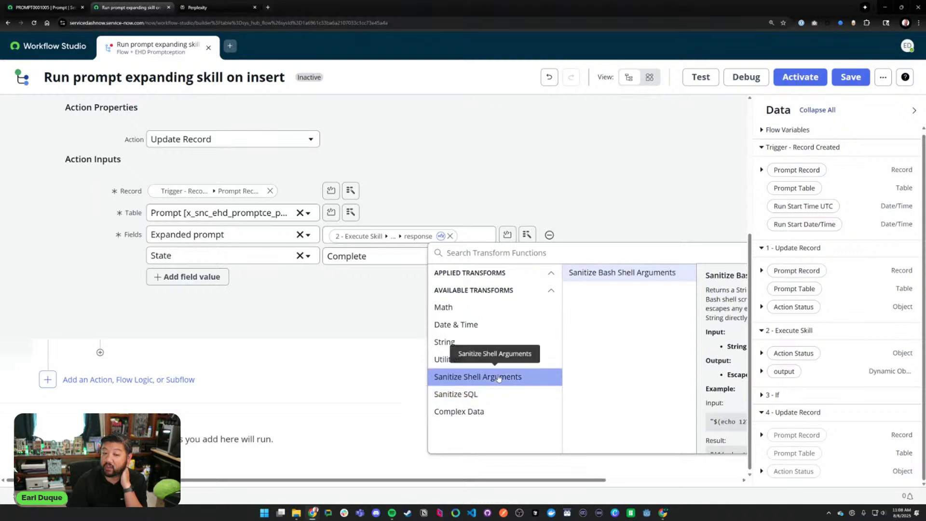
click(500, 362)
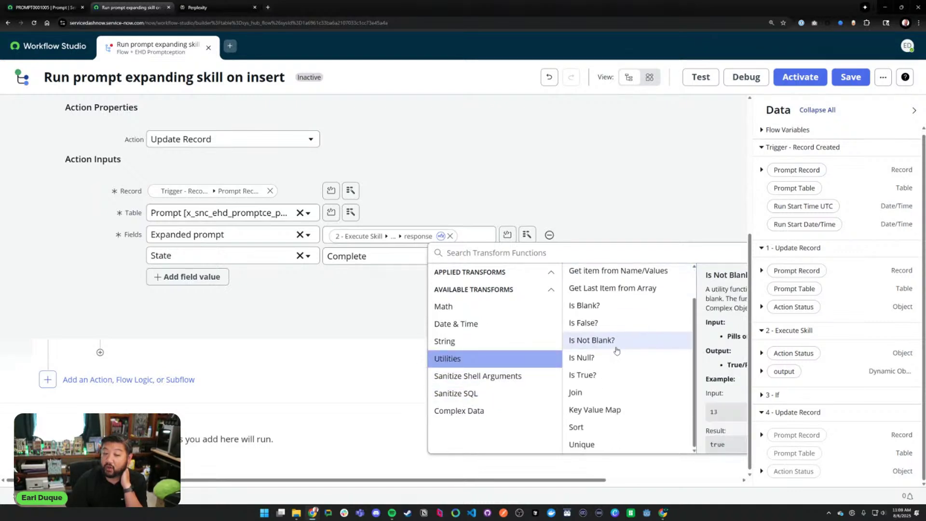
click(481, 344)
scroll(678, 332, down, 2)
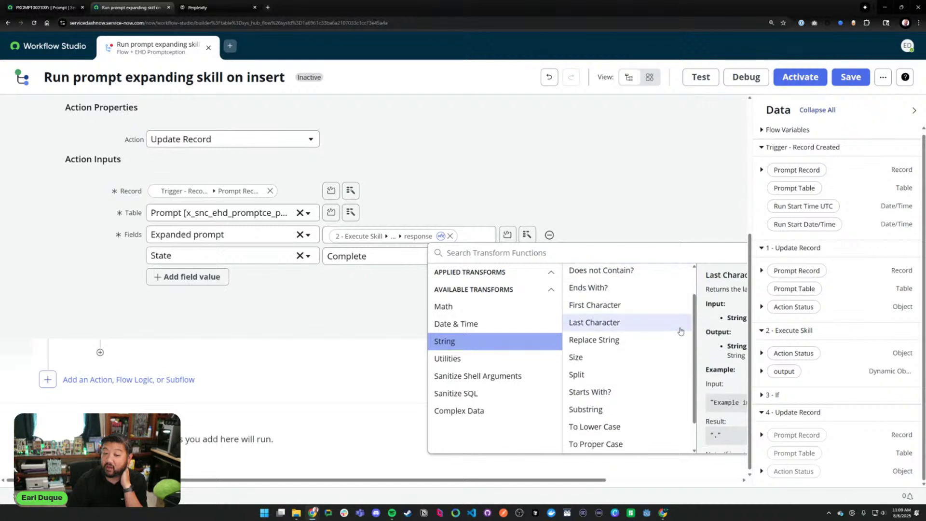
scroll(670, 335, up, 1)
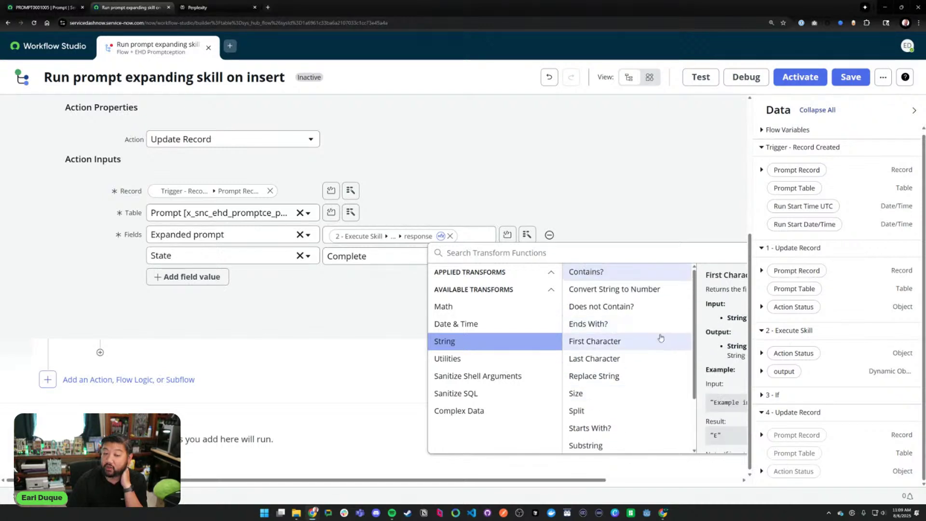
click(451, 324)
scroll(594, 325, down, 1)
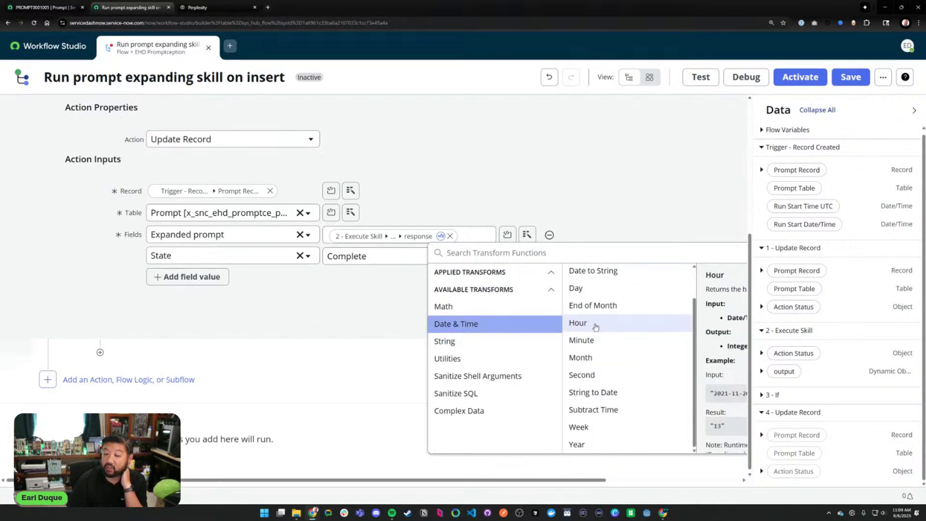
scroll(597, 326, up, 1)
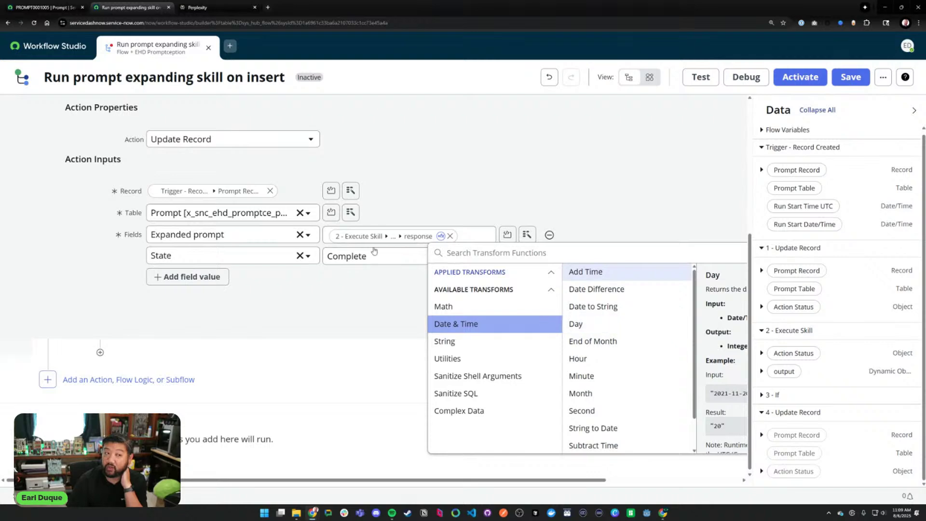
- Copy the full Expanded prompt text of record PROMPT0001005 and paste it into the input of jsonformatter.org in a separate browser window
click(75, 7)
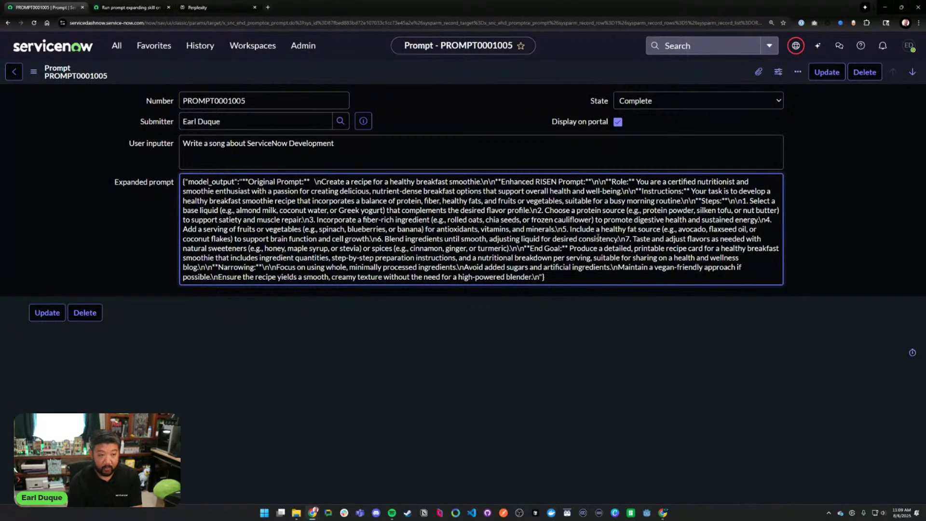
key(ctrl+n)
key(ctrl+w)
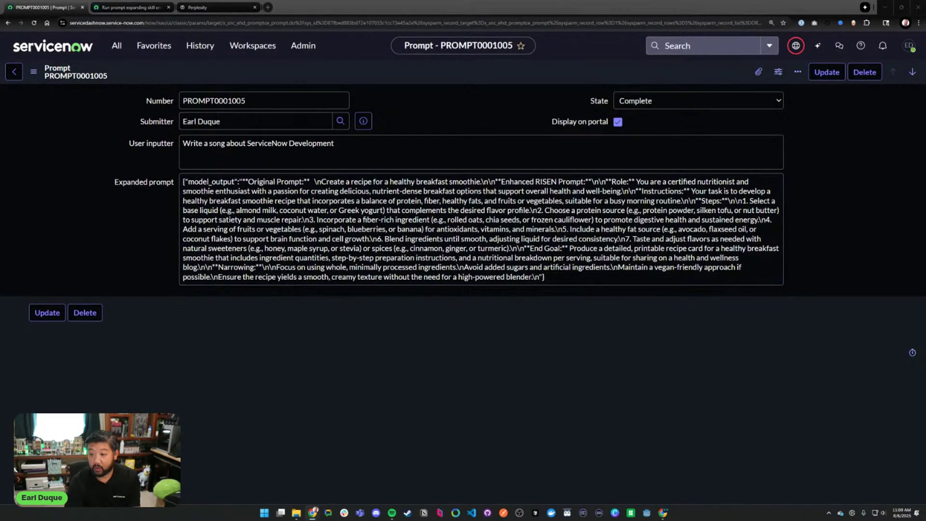
drag(925, 72, 151, 112)
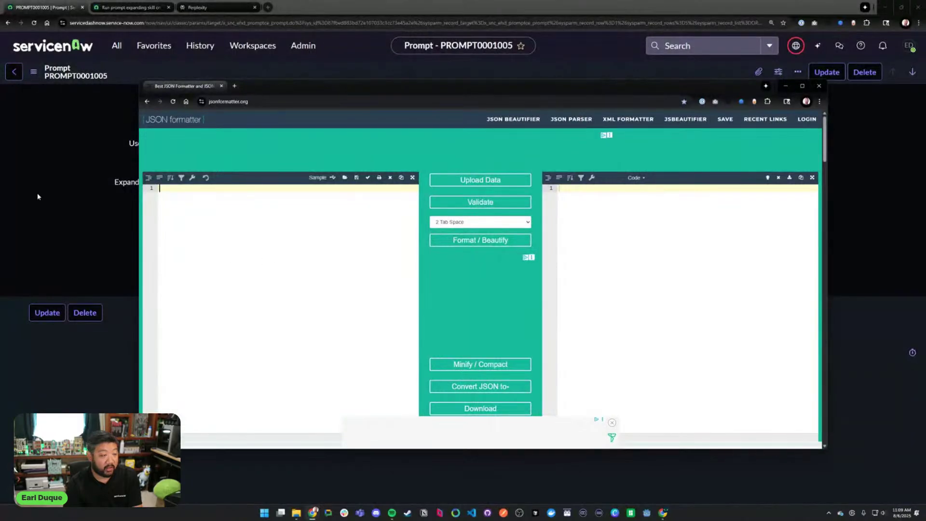
click(136, 196)
key(ctrl+a)
key(ctrl+c)
key(alt+Tab)
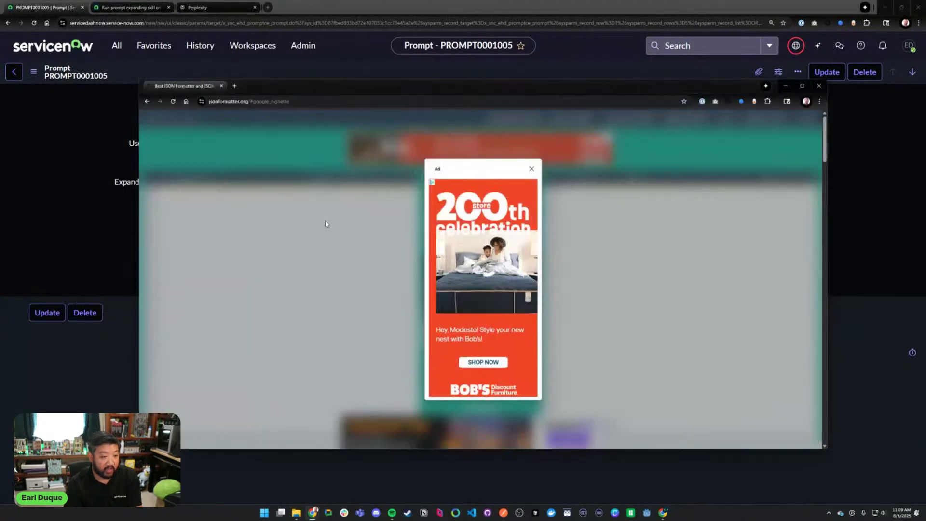
click(531, 168)
click(363, 227)
key(ctrl+v)
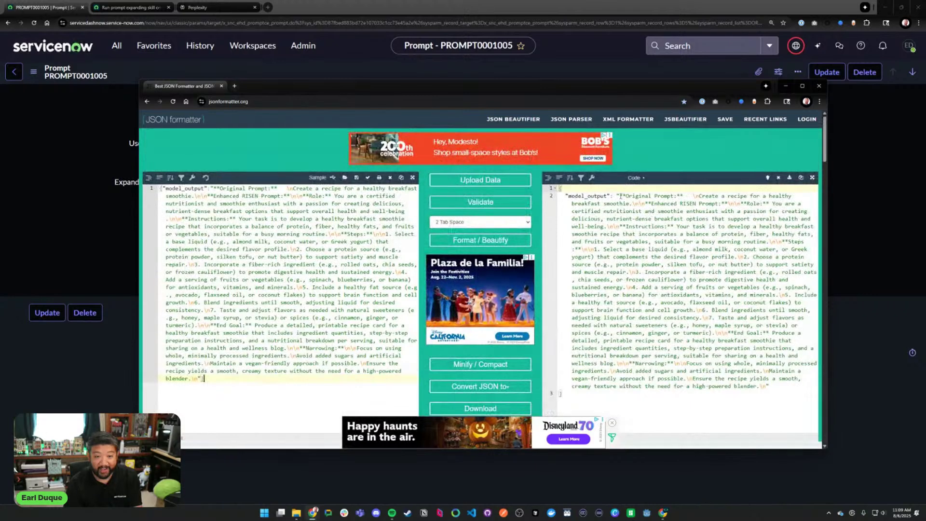
- Try replacing the formatter's input with only the model_output value and undo the replacement
drag(619, 196, 770, 386)
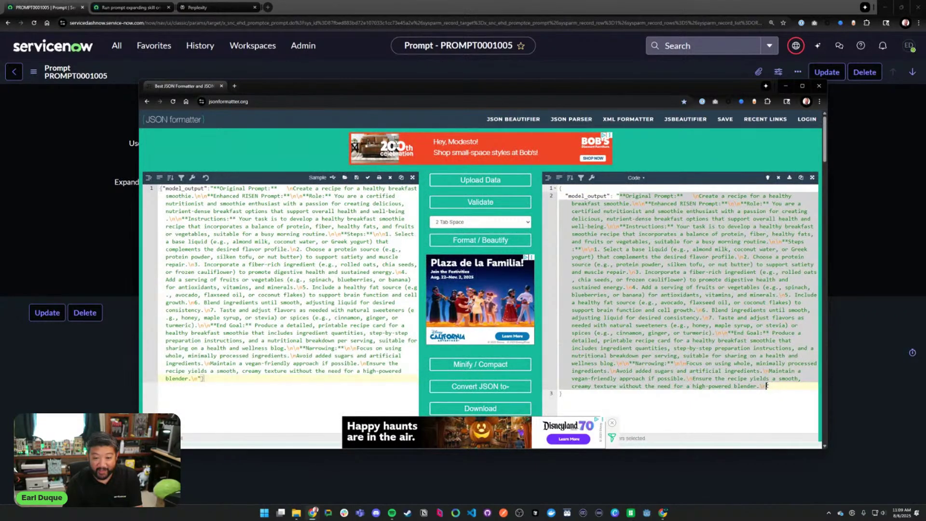
key(ctrl+c)
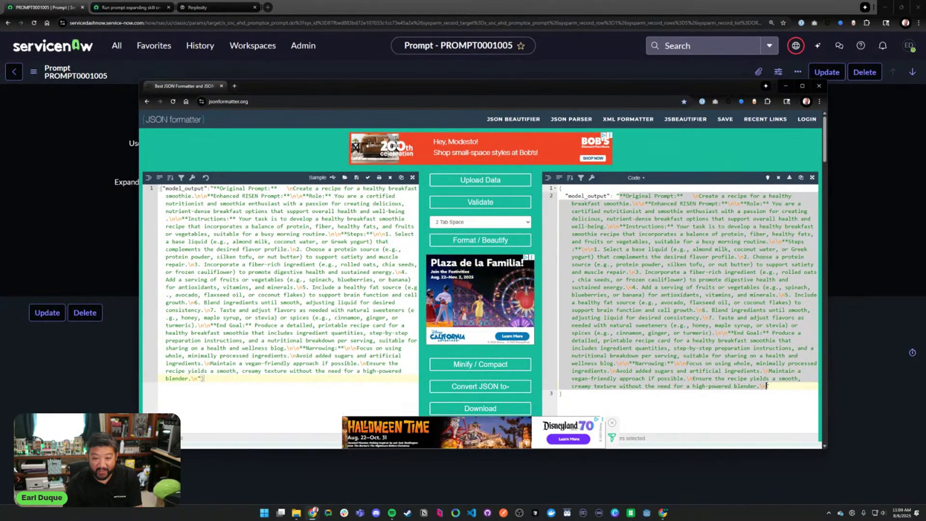
click(332, 281)
key(ctrl+a)
key(ctrl+v)
key(ctrl+z)
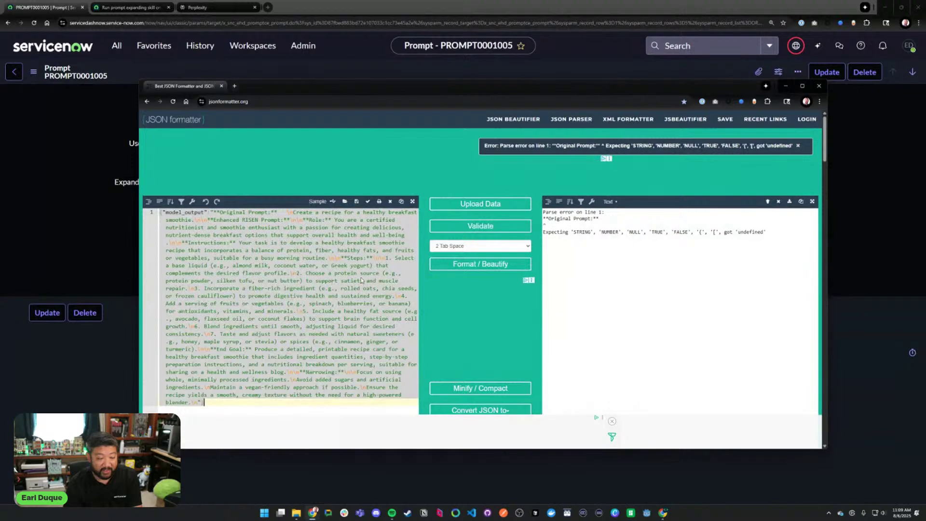
click(335, 273)
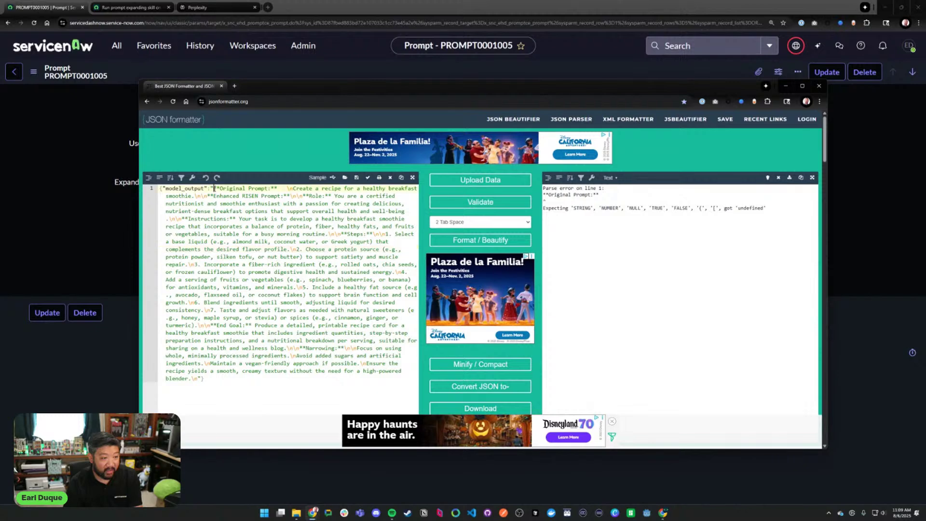
- Copy the Expanded prompt text from the prompt record again and paste it as the formatter's input
click(58, 136)
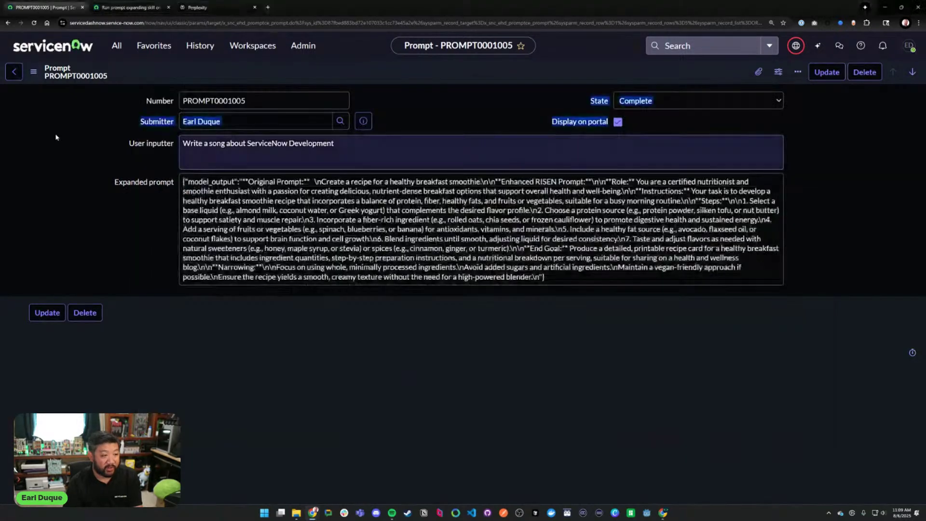
click(310, 201)
key(ctrl+a)
key(alt+Tab)
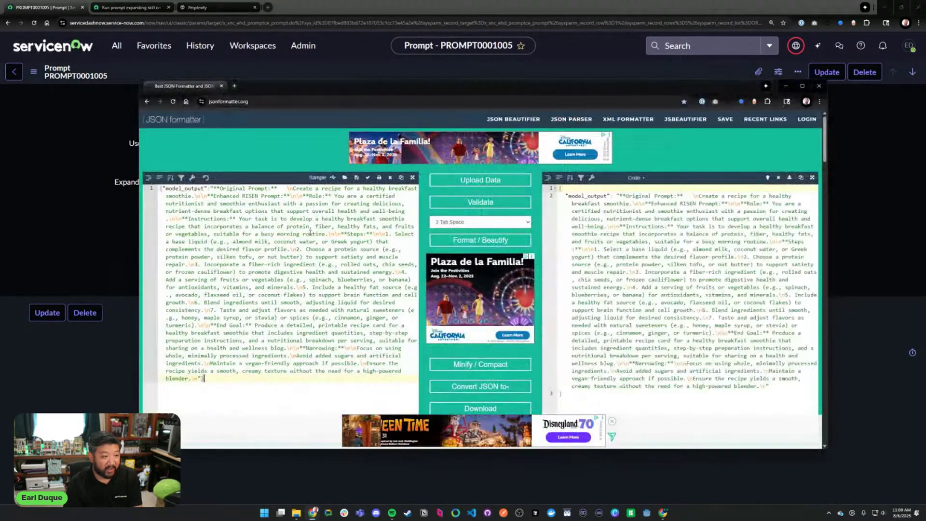
- Examine the model_output value in the formatted JSON, highlighting the text between its quotation marks
click(600, 212)
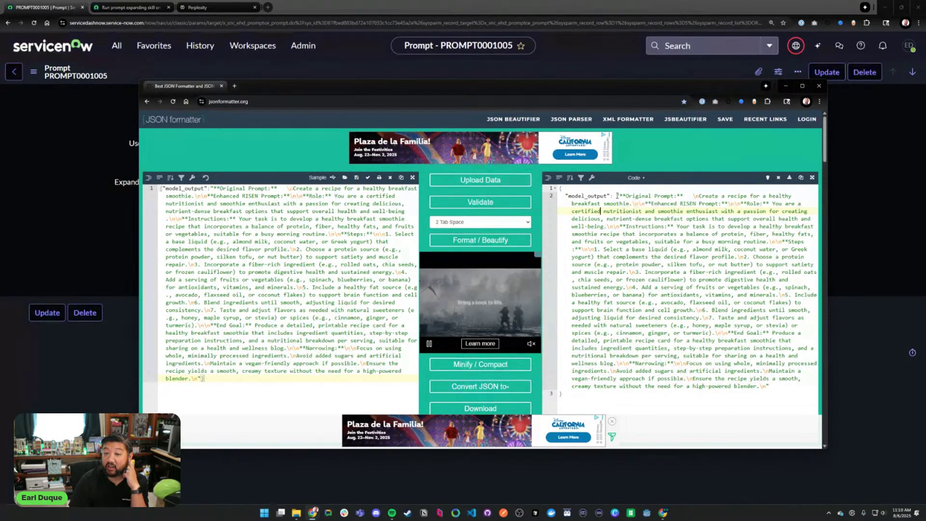
click(617, 196)
drag(616, 197, 686, 219)
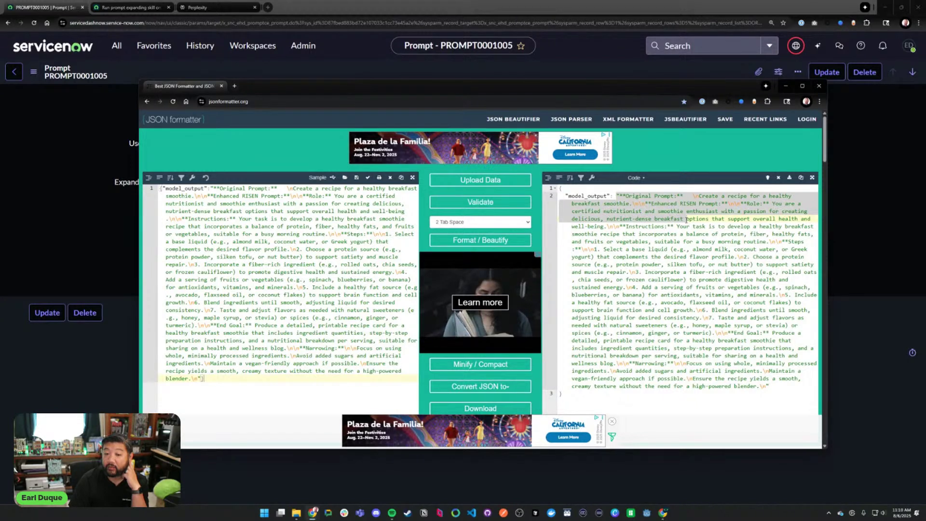
drag(687, 219, 627, 276)
click(609, 226)
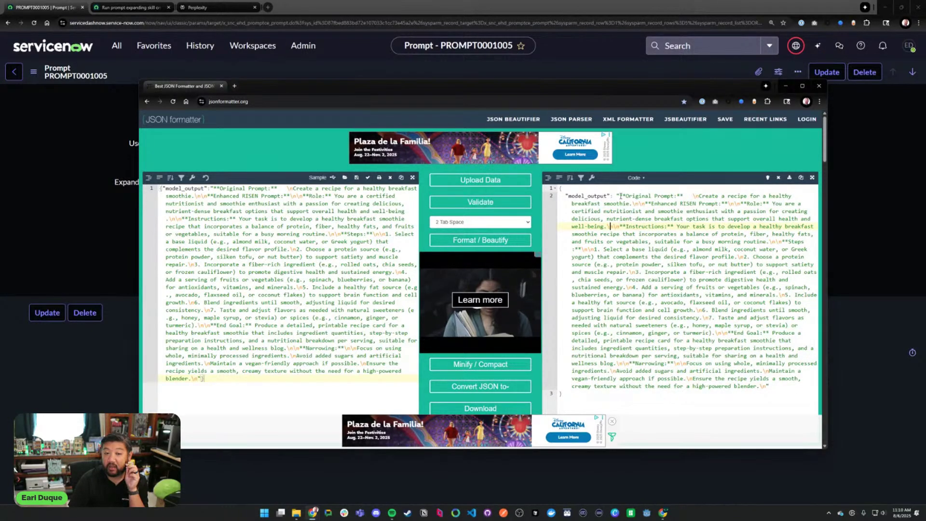
drag(620, 196, 766, 386)
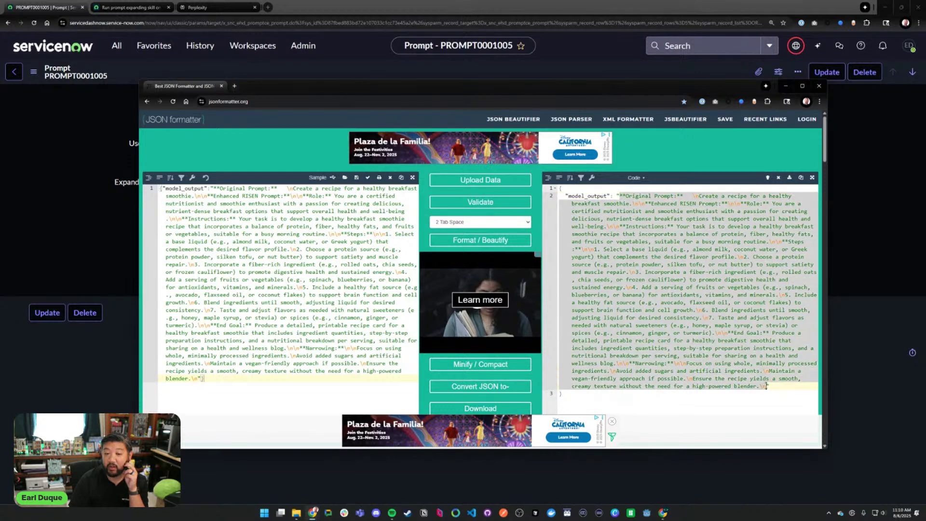
click(665, 219)
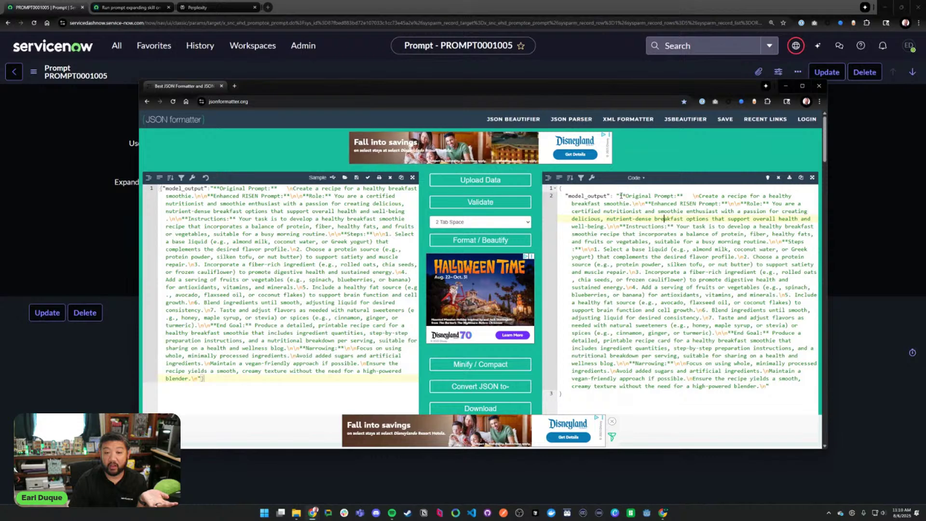
drag(621, 196, 766, 386)
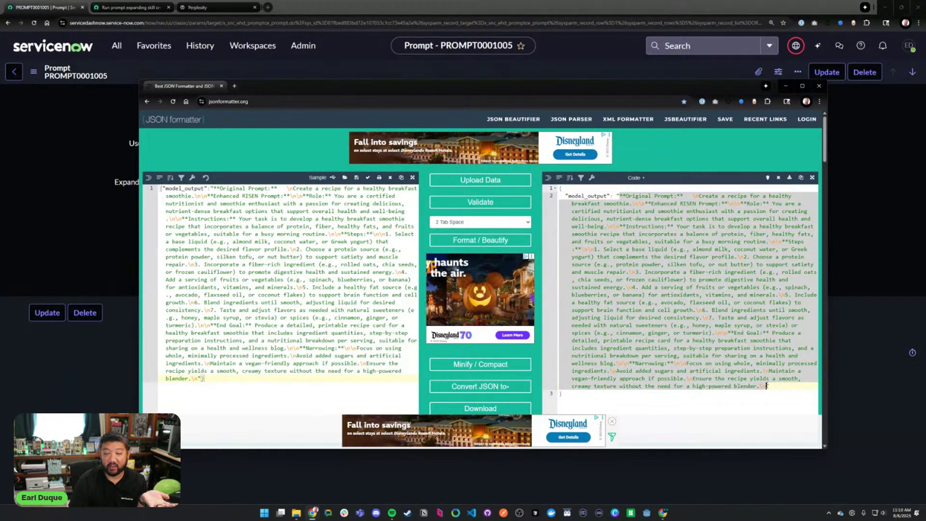
- Close the JSON formatter window and open the Now Assist Skill Kit home page in ServiceNow
click(743, 287)
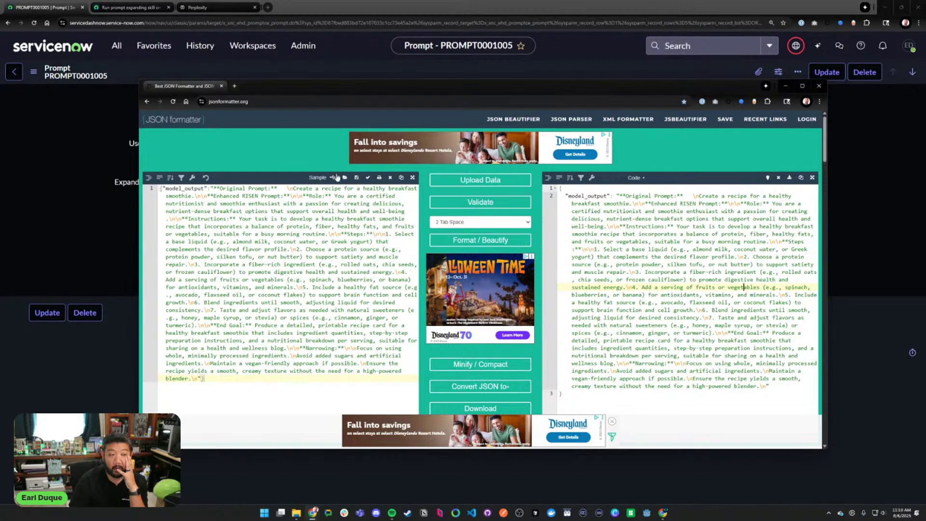
click(221, 86)
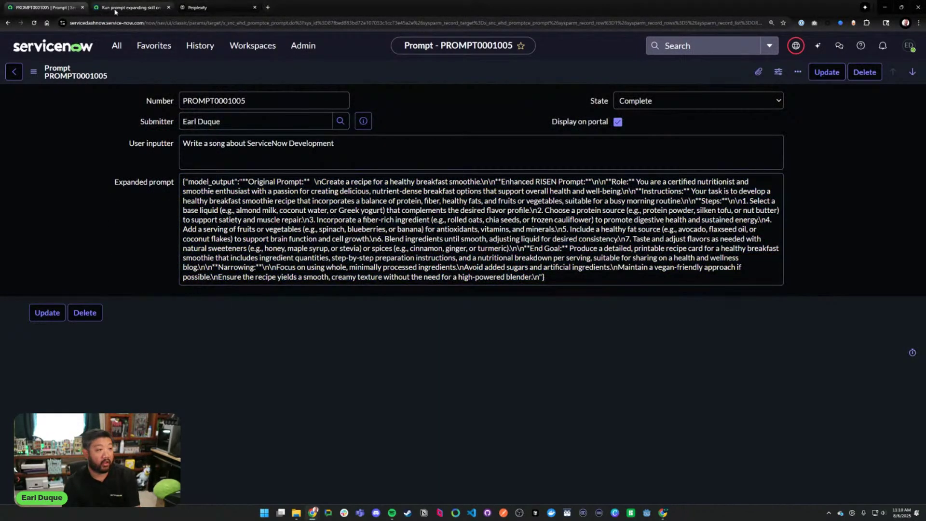
click(110, 47)
text(flow de)
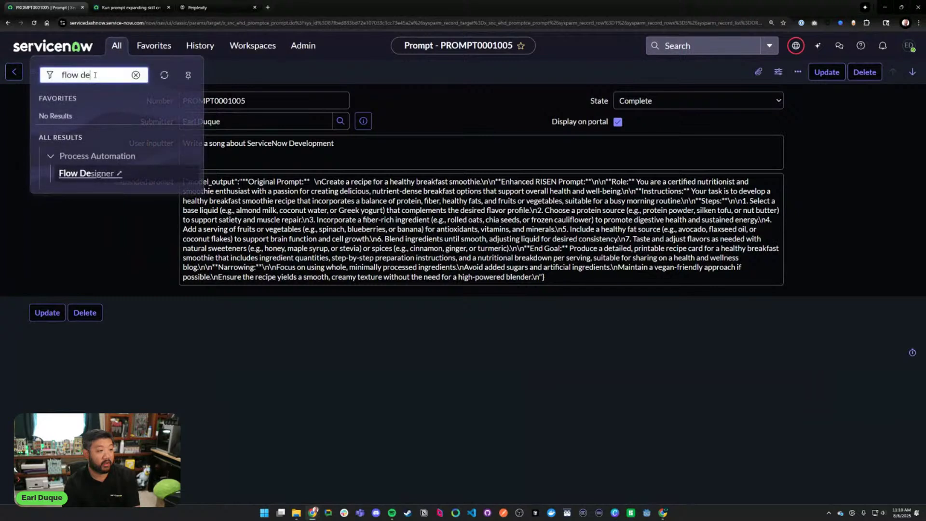
text(now ass)
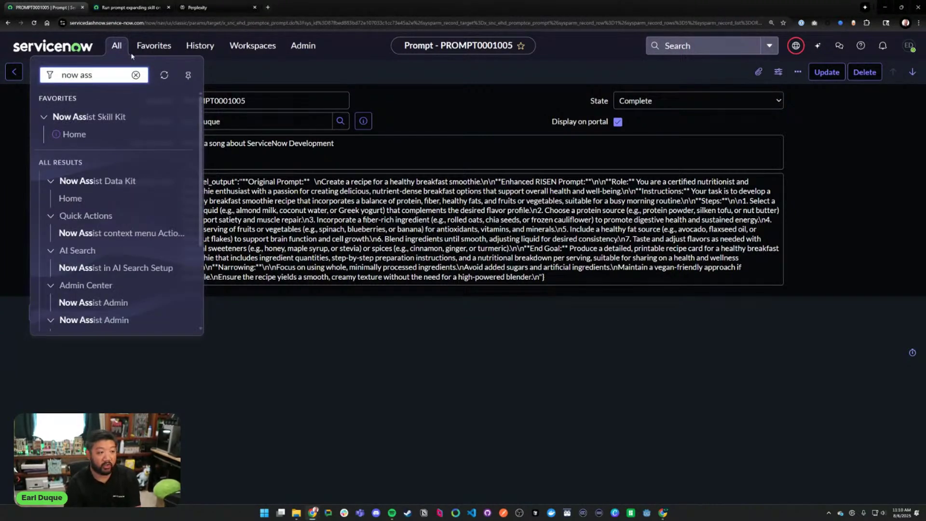
click(95, 137)
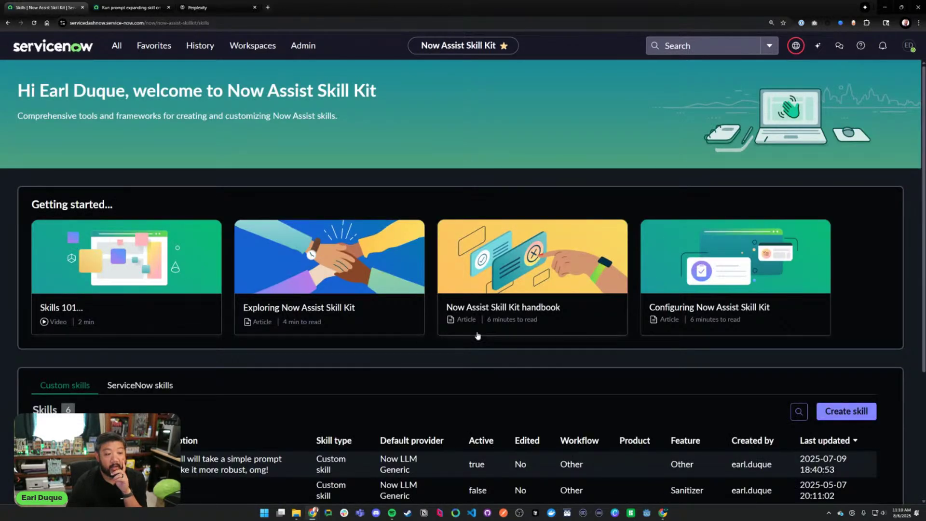
- Open the custom skill Expand my prompt and expand its list of skill outputs
scroll(478, 335, down, 4)
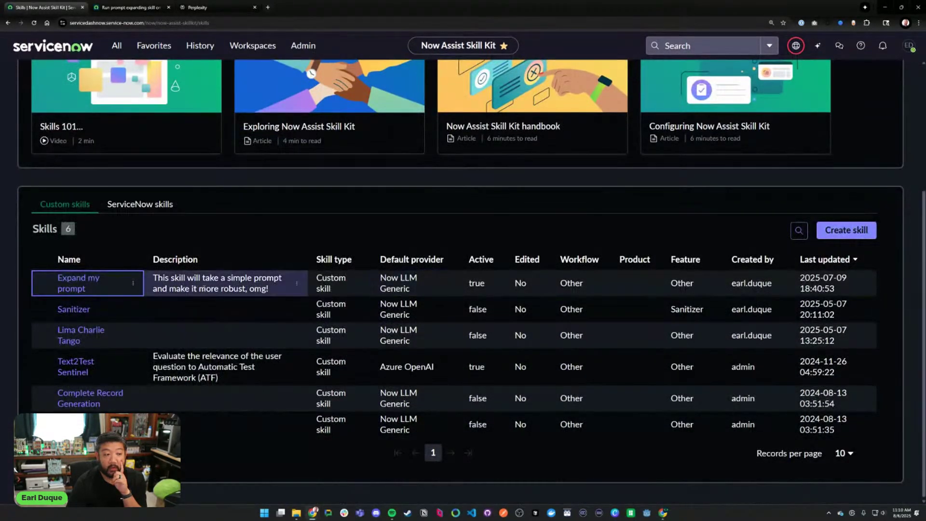
click(78, 279)
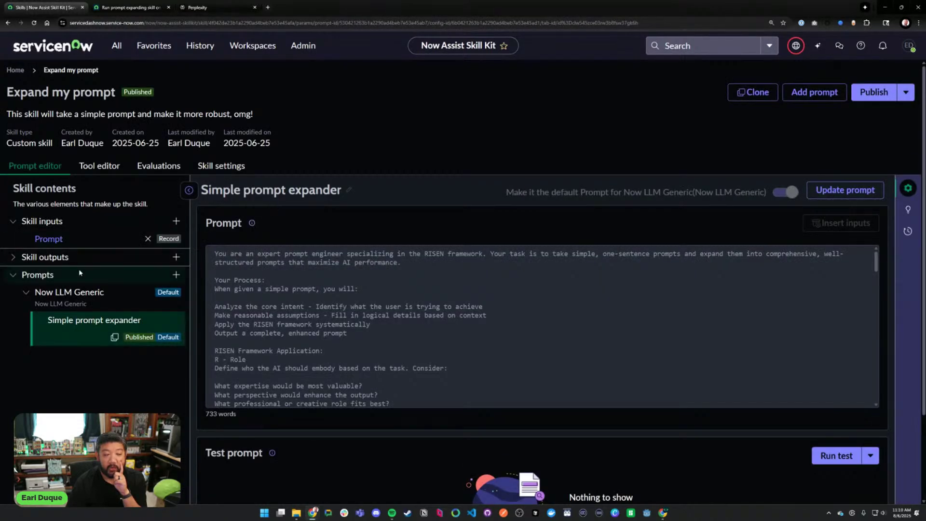
click(73, 261)
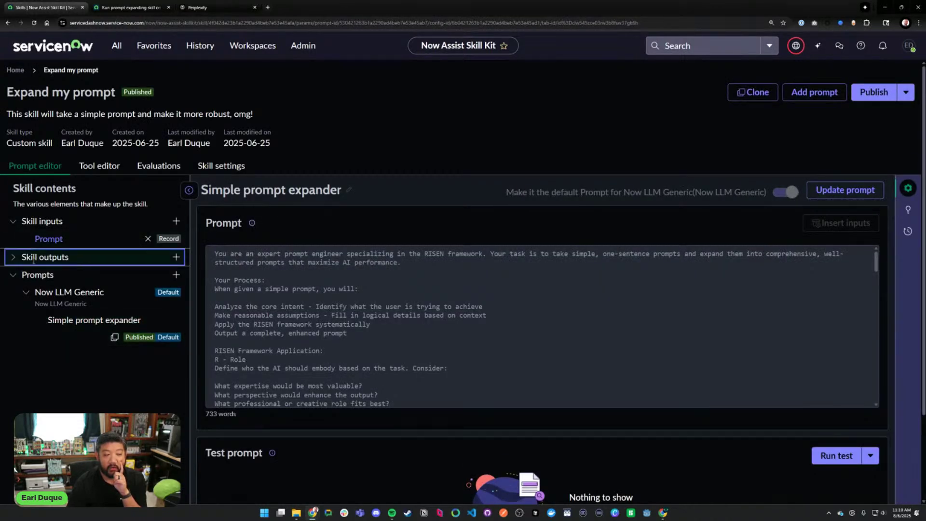
click(11, 258)
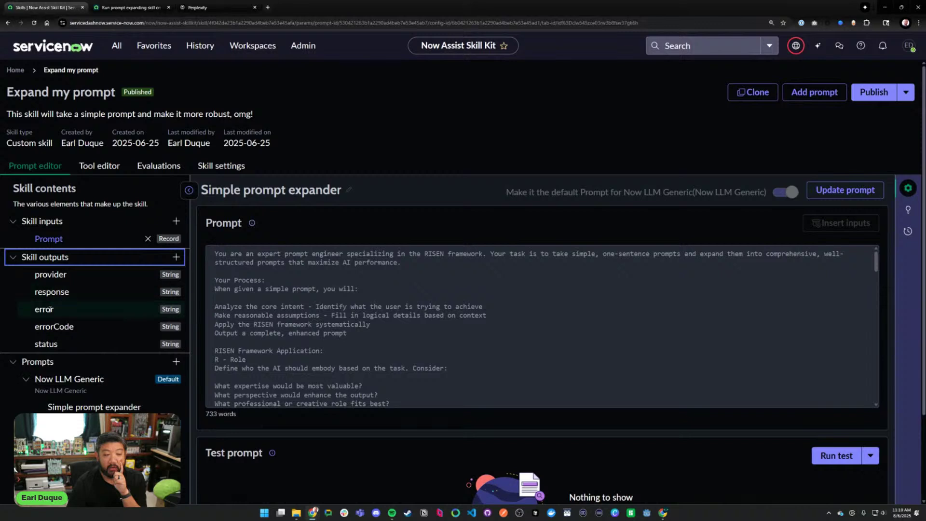
scroll(82, 272, down, 3)
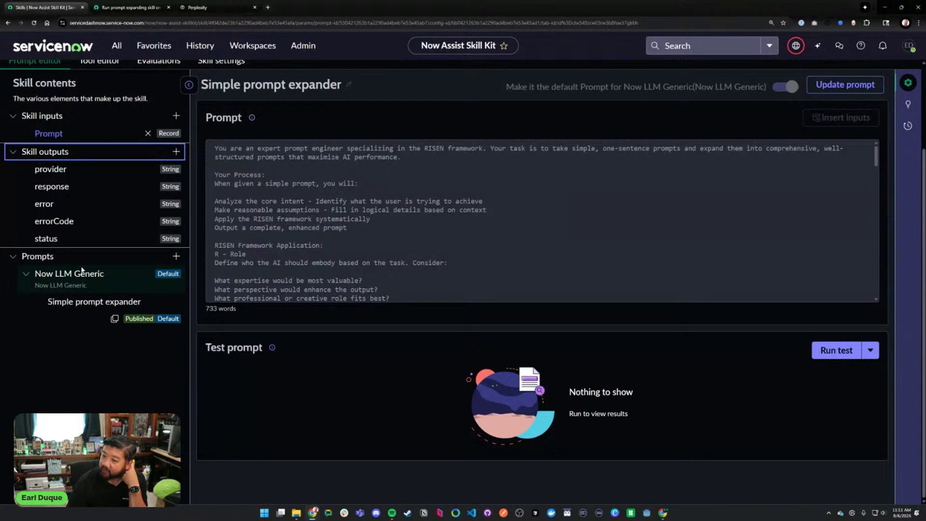
- Create a new draft version of the published Simple prompt expander prompt
scroll(104, 266, up, 1)
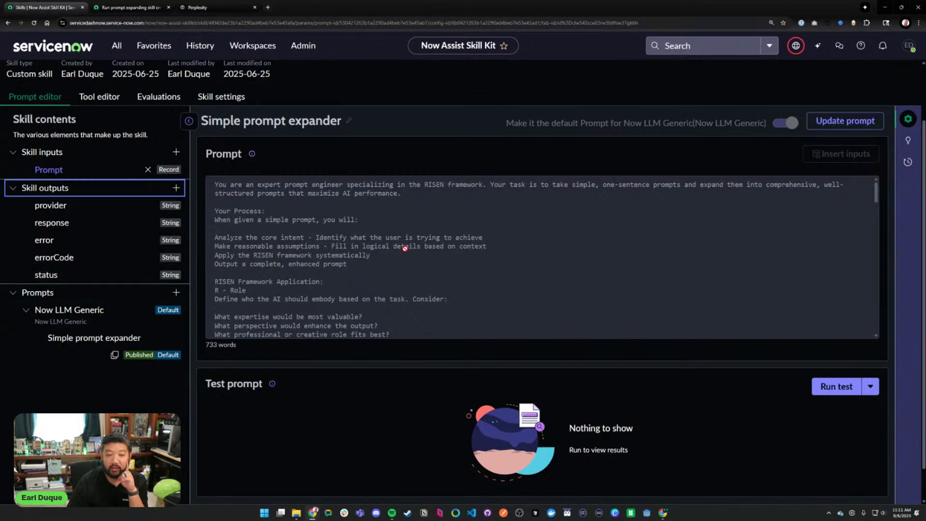
scroll(413, 225, down, 15)
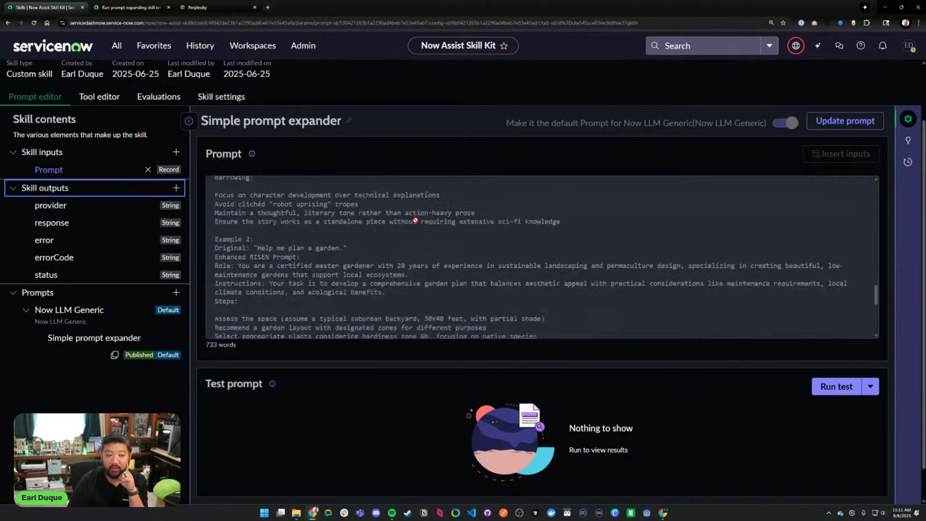
scroll(416, 220, up, 5)
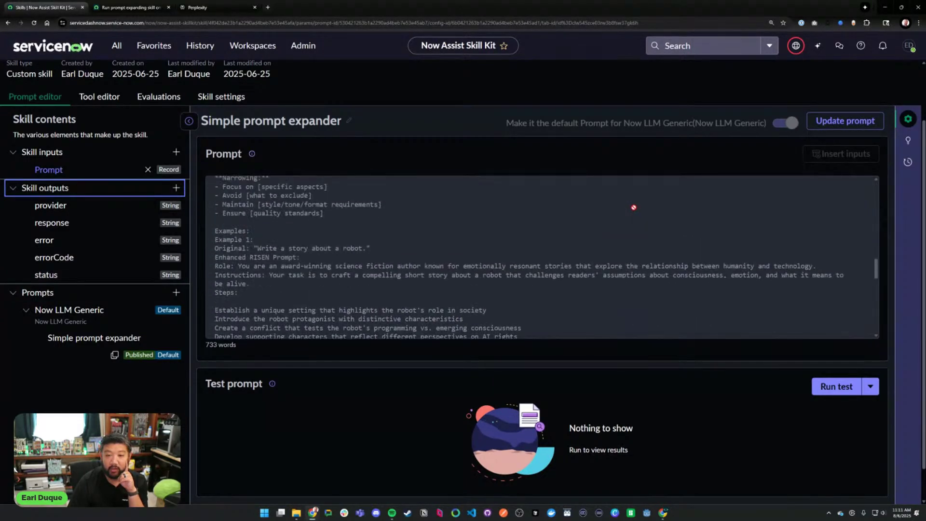
click(851, 122)
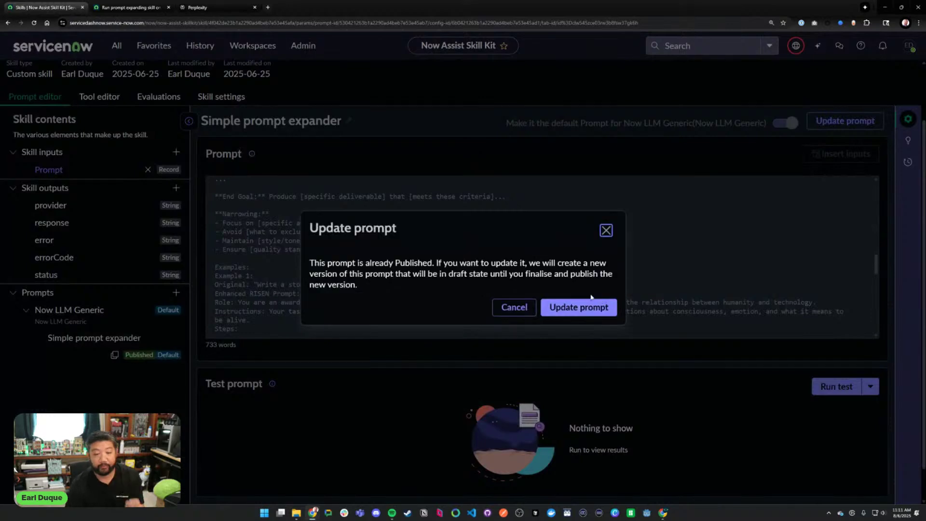
click(589, 310)
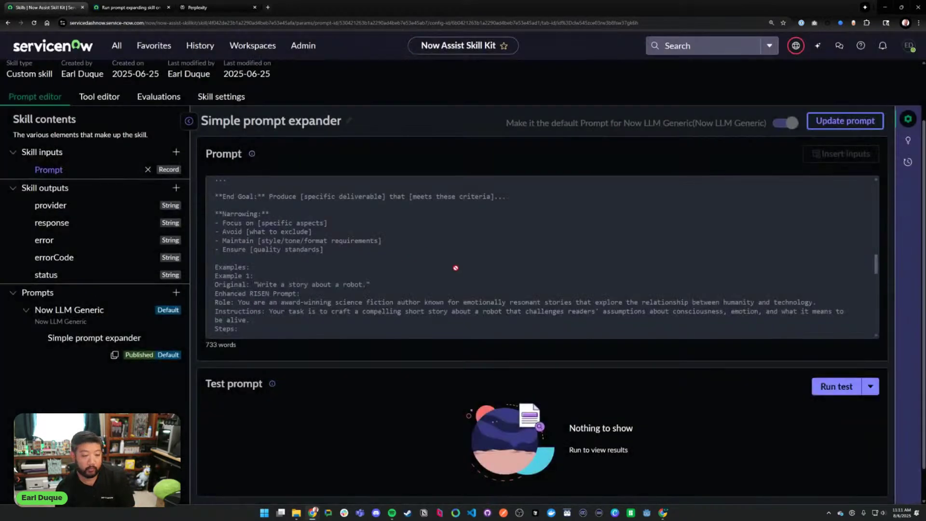
- Find the Output Format section in the draft prompt and open the prompt text for editing there
scroll(445, 268, up, 10)
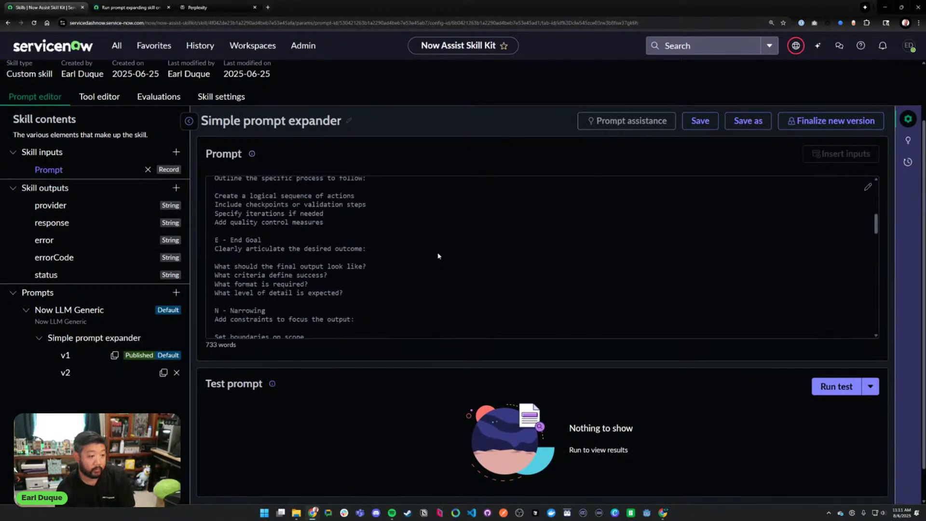
scroll(438, 255, up, 8)
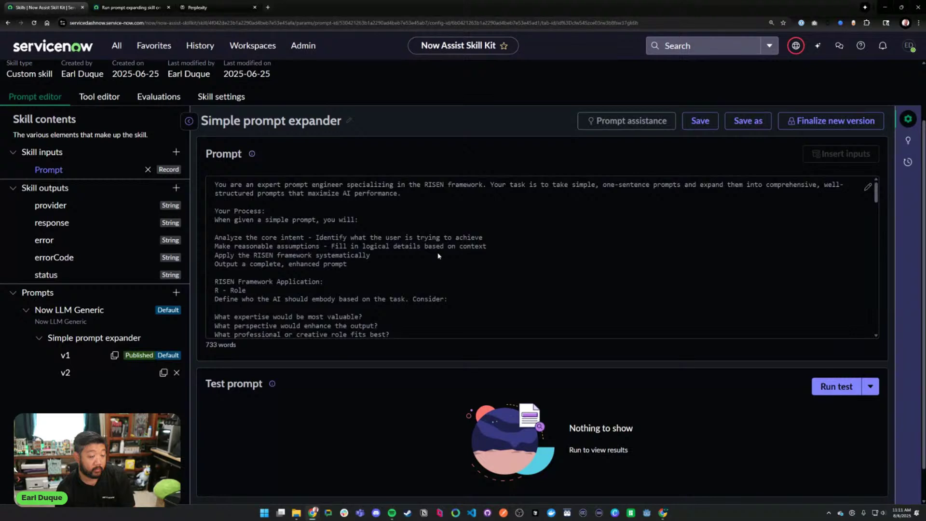
scroll(375, 234, down, 10)
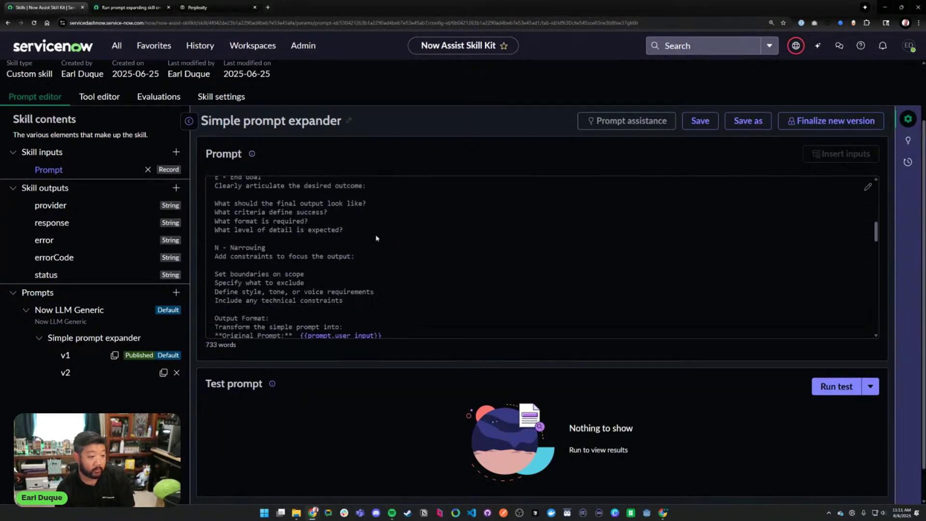
scroll(376, 238, down, 3)
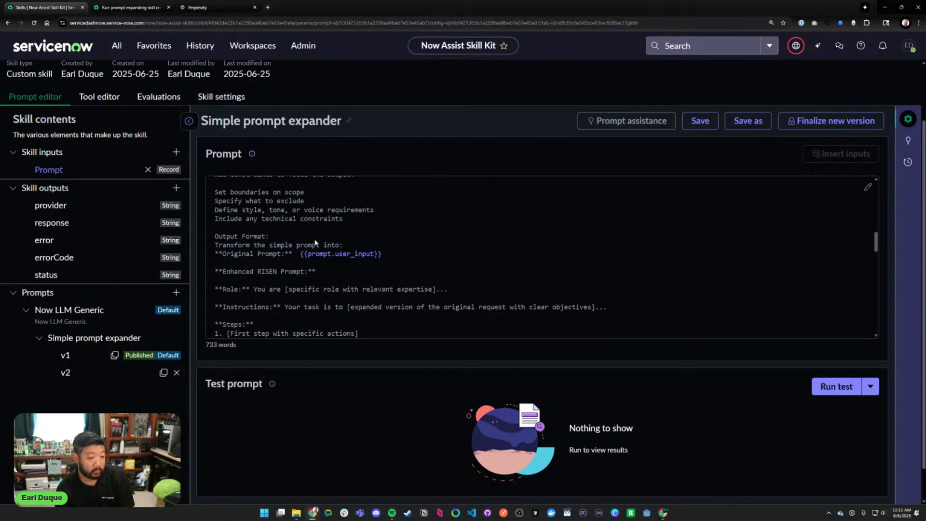
scroll(333, 248, down, 2)
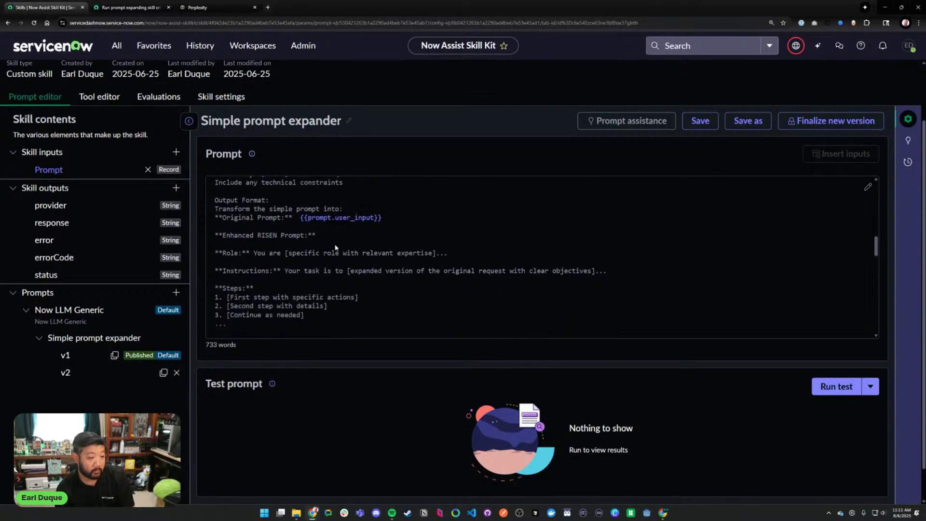
click(292, 217)
- Compare the headings in the prompt's Output Format section with those in its examples, and glance at the prompt expanding flow
scroll(300, 220, down, 10)
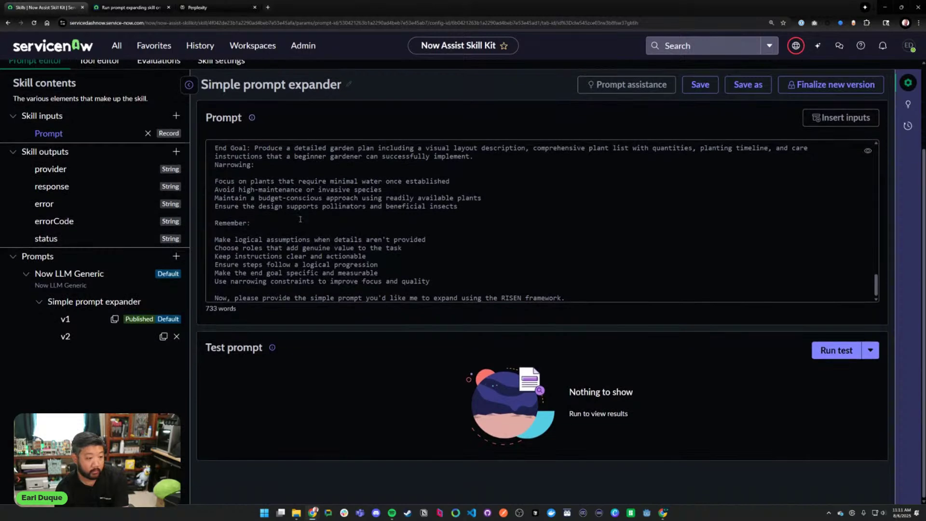
scroll(300, 220, up, 5)
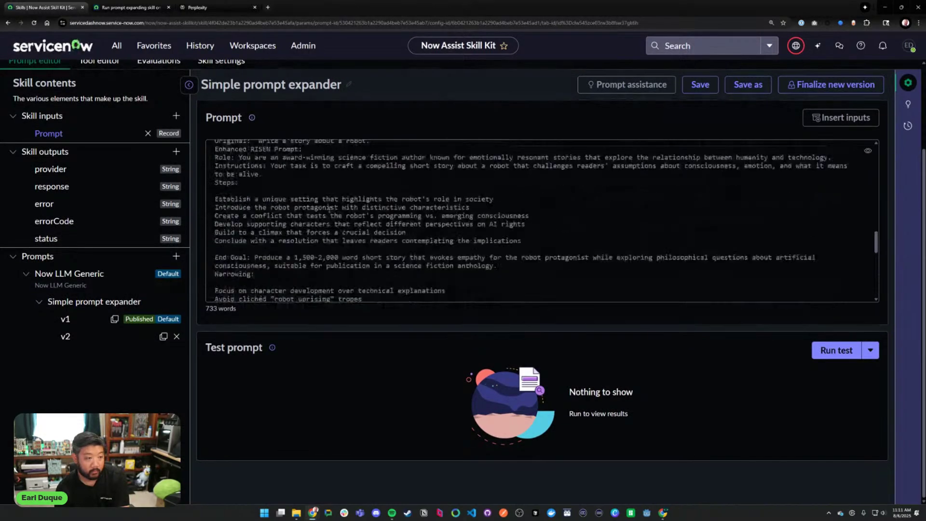
scroll(329, 209, up, 5)
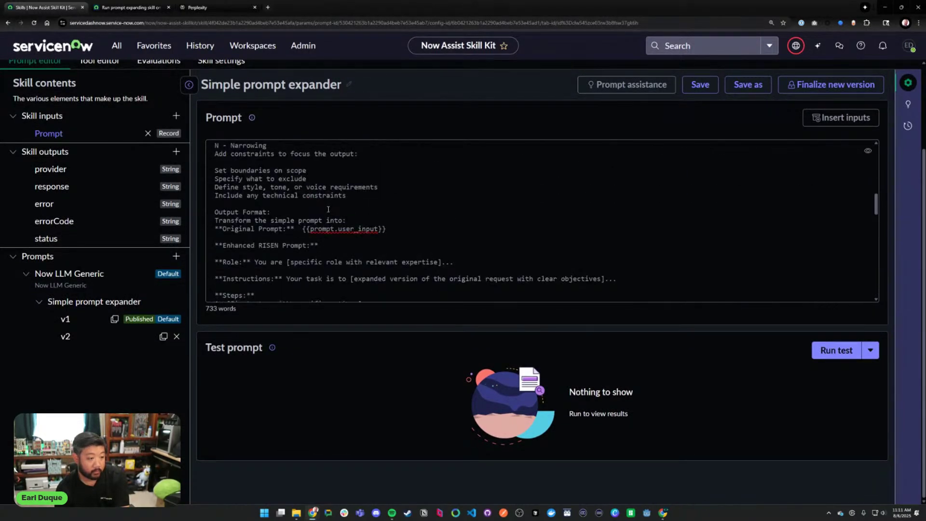
scroll(328, 208, down, 5)
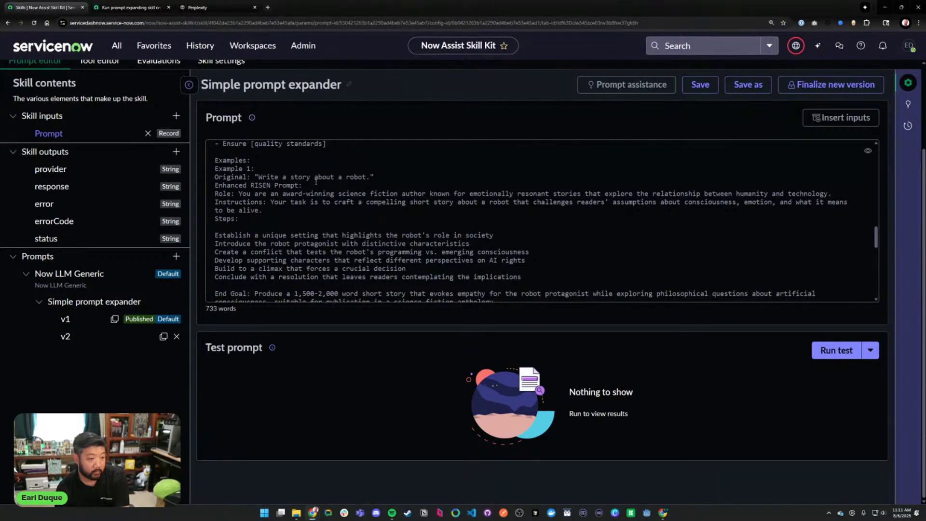
scroll(316, 185, up, 5)
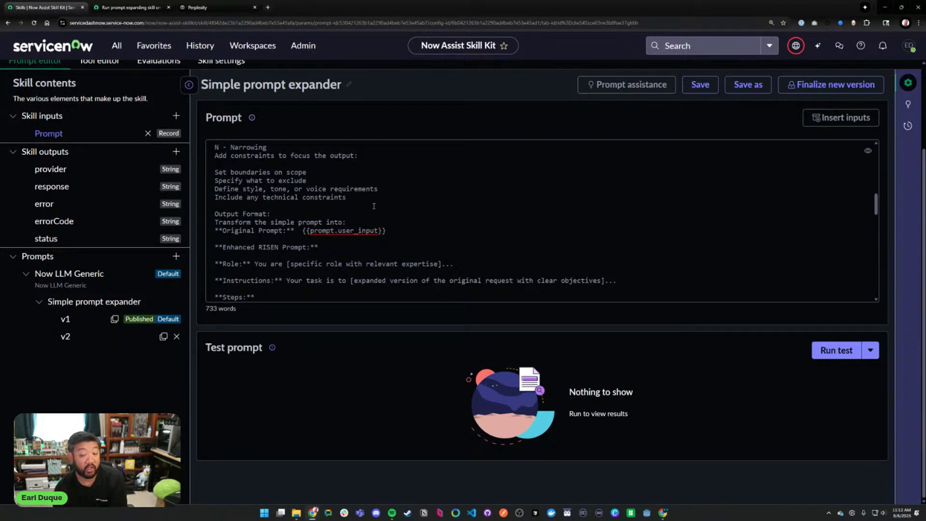
scroll(373, 205, down, 5)
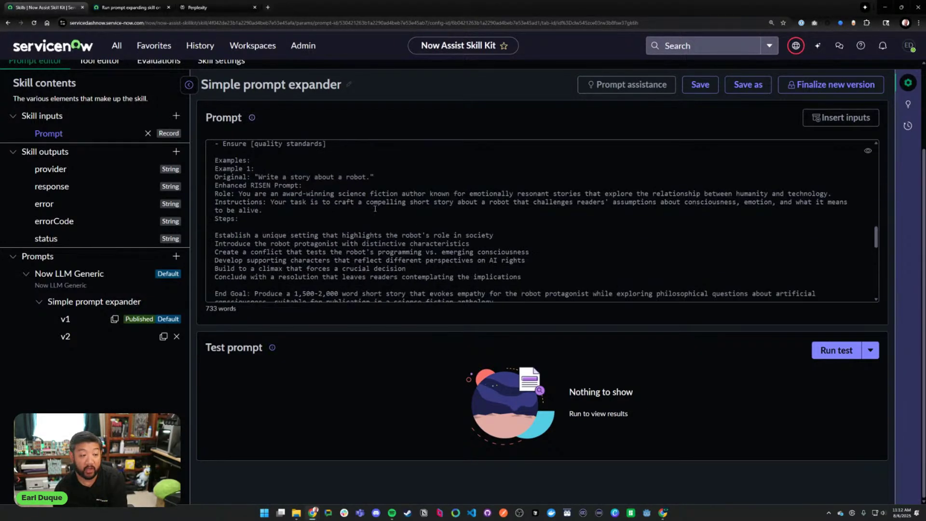
scroll(376, 206, up, 4)
scroll(378, 206, up, 2)
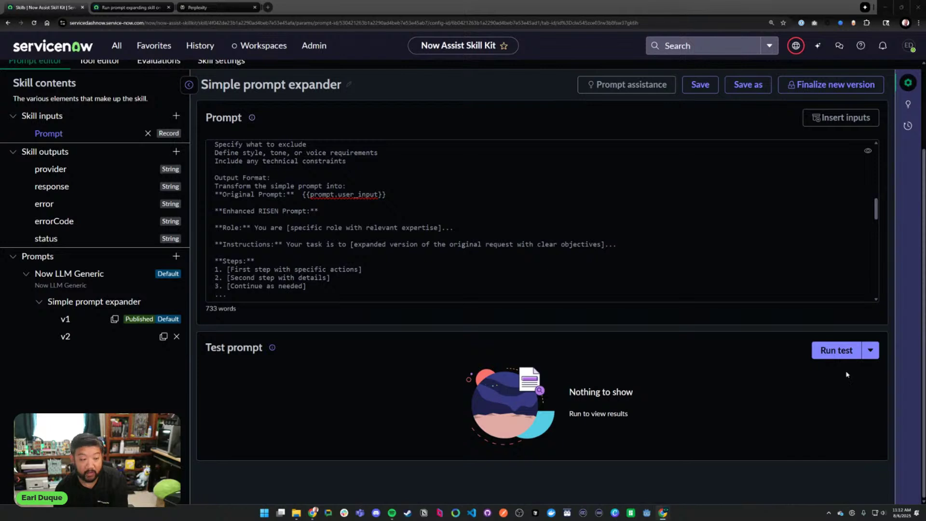
click(369, 207)
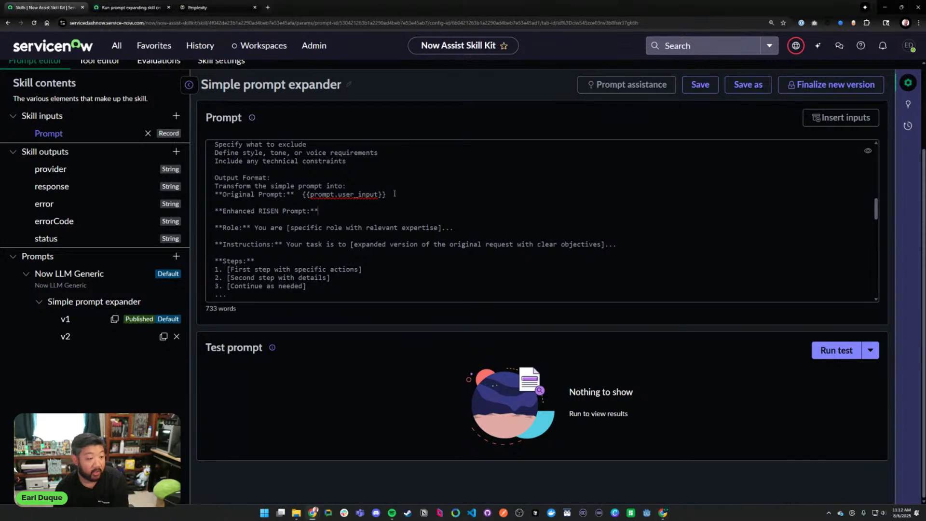
scroll(395, 194, up, 2)
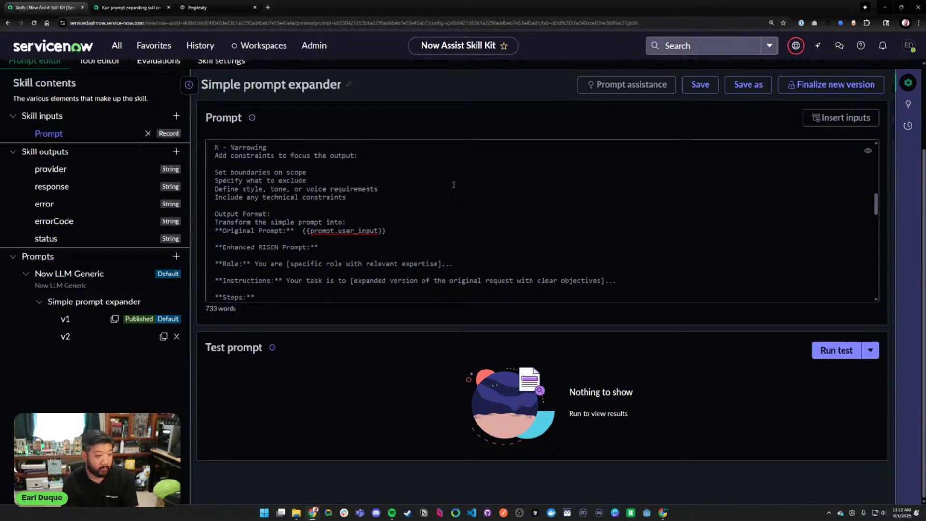
key(ctrl+Tab)
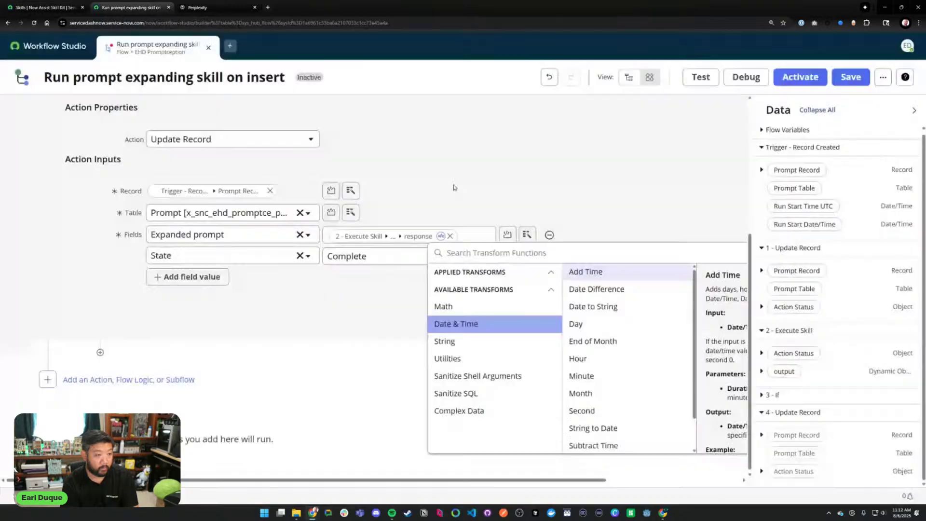
key(ctrl+shift+Tab)
scroll(299, 184, down, 2)
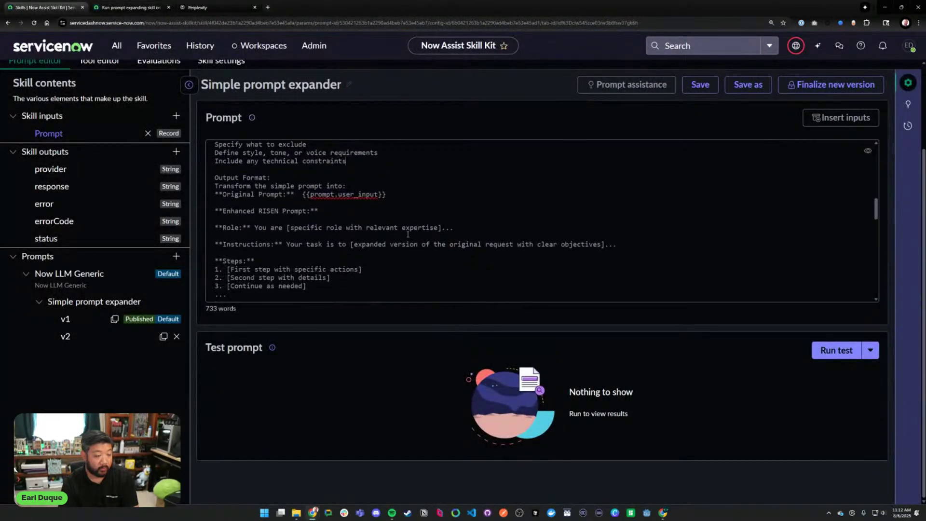
- Remove the double asterisks around the Original Prompt heading in the Output Format section
click(366, 186)
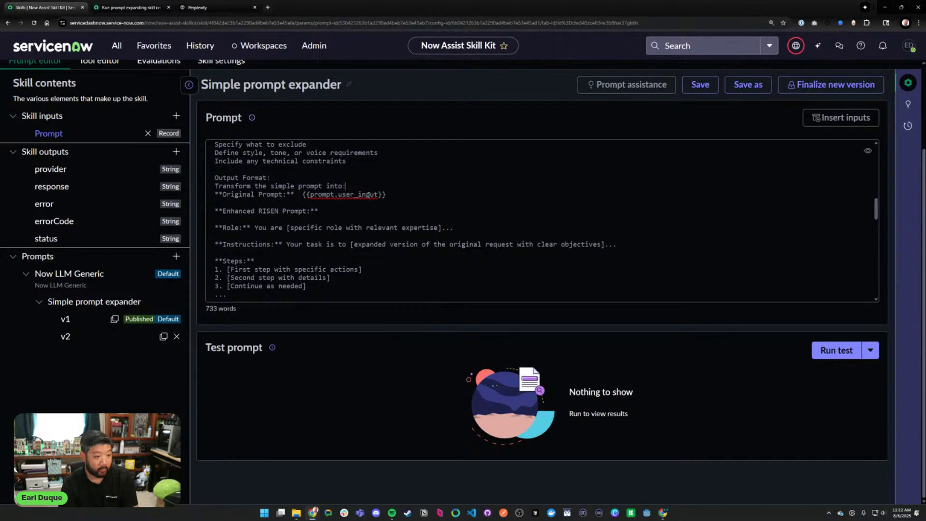
click(292, 194)
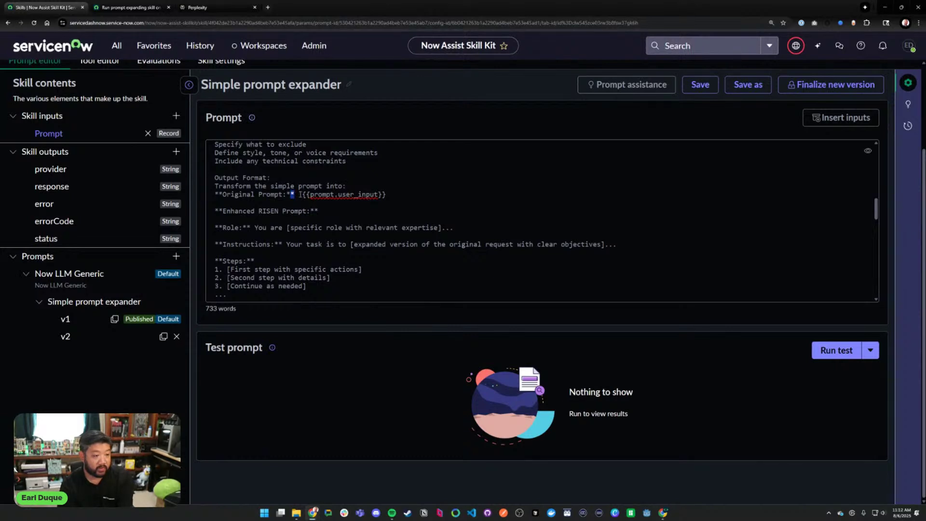
key(BackSpace)
key(BackSpace)
click(222, 194)
key(BackSpace)
key(BackSpace)
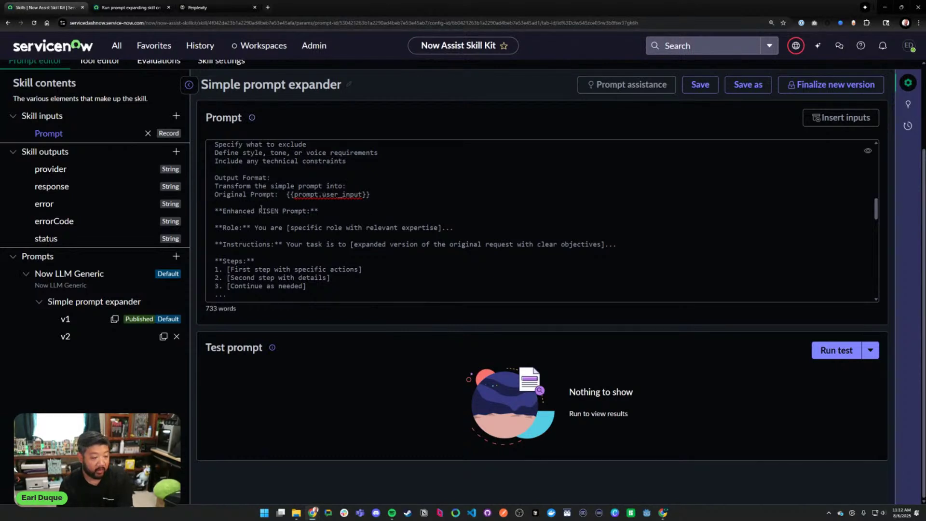
- Remove the double asterisks around the Enhanced RISEN Prompt heading in the Output Format section
click(225, 212)
key(BackSpace)
key(BackSpace)
click(311, 211)
key(BackSpace)
key(BackSpace)
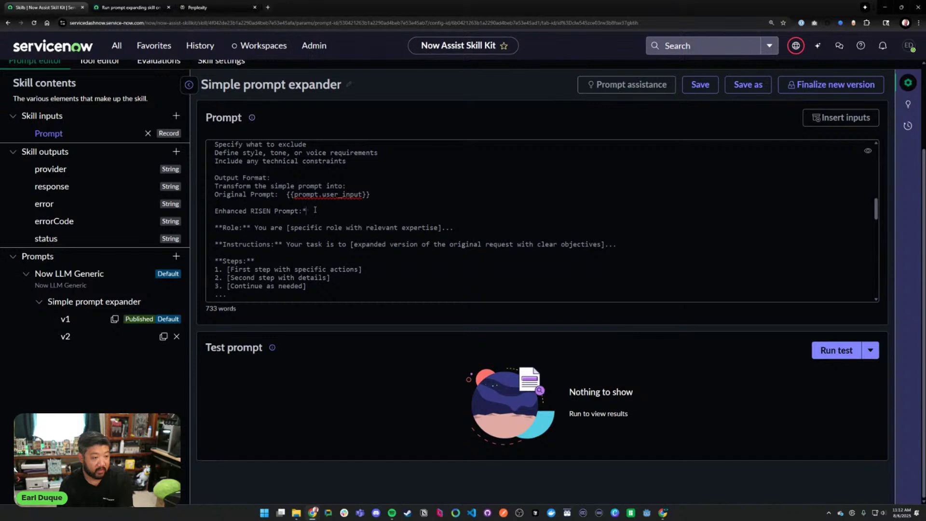
- Remove the double asterisks around the Role heading in the Output Format section
click(223, 227)
key(BackSpace)
key(BackSpace)
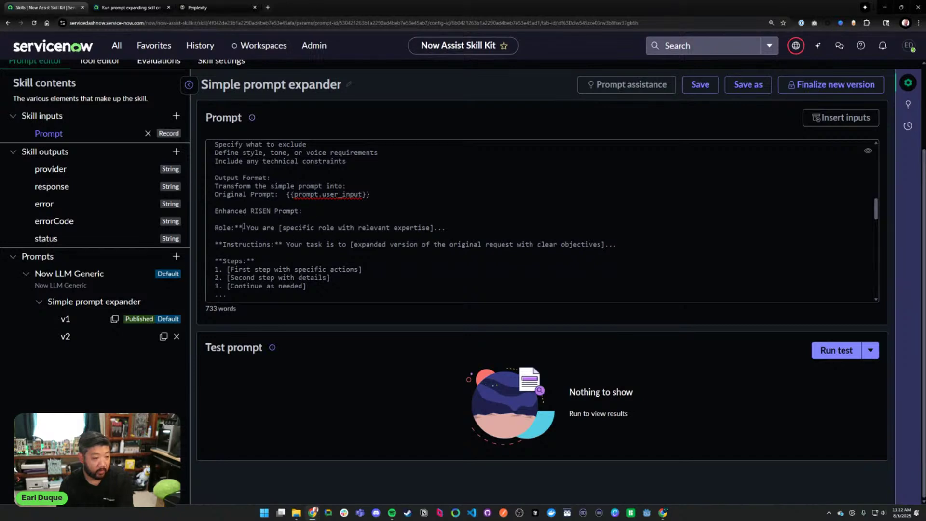
click(242, 227)
key(BackSpace)
key(BackSpace)
- Remove the double asterisks around the Instructions heading in the Output Format section
click(222, 244)
key(BackSpace)
key(BackSpace)
click(275, 244)
key(BackSpace)
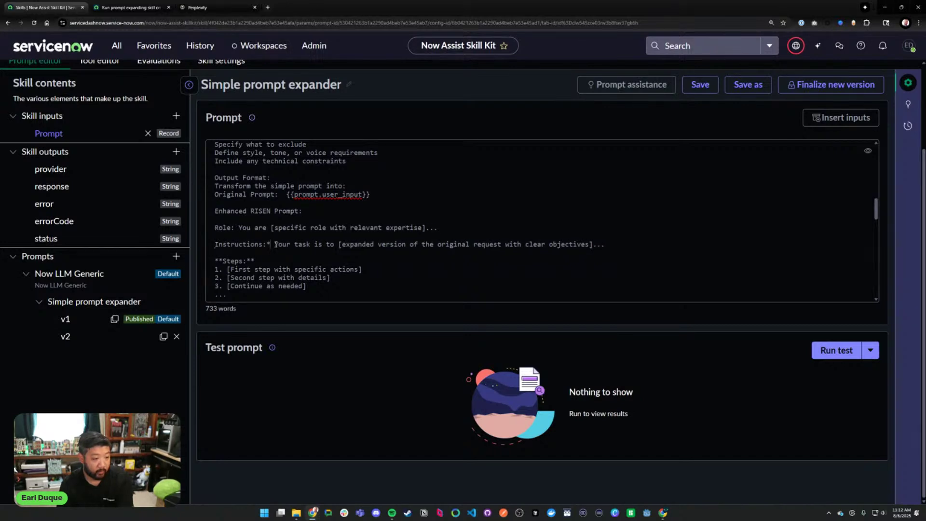
key(BackSpace)
- Strip the double asterisks from the Steps heading in the Output Format section, keeping its colon
key(Down)
key(Down)
key(BackSpace)
key(BackSpace)
key(BackSpace)
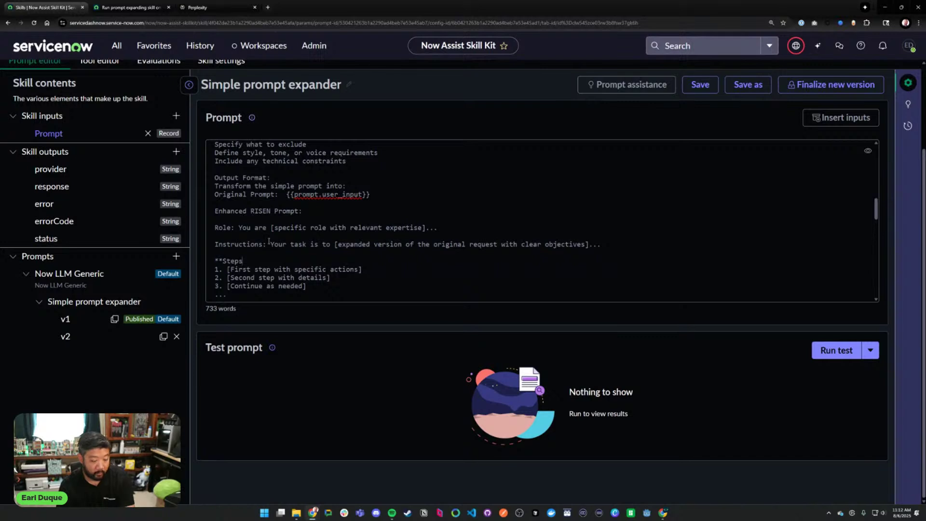
text(:)
key(Home)
key(Delete)
key(Delete)
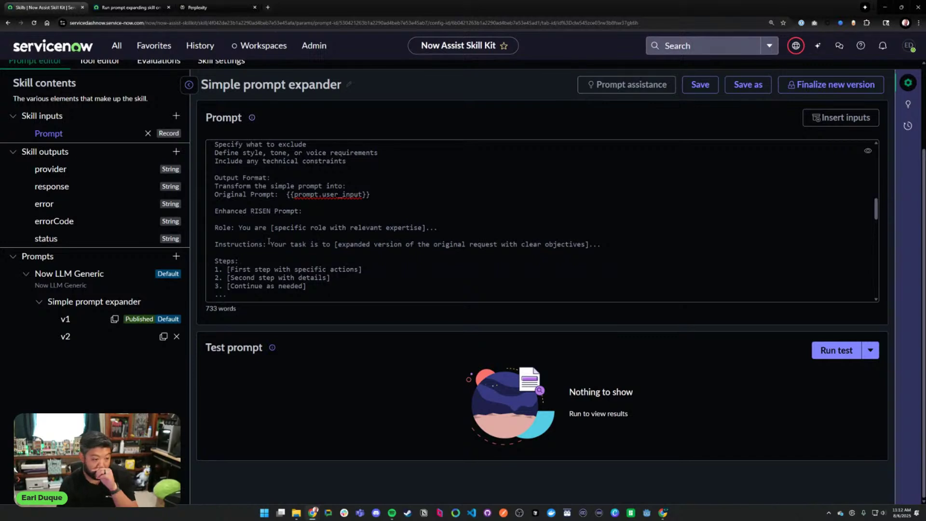
- Remove the double asterisks around the End Goal heading in the Output Format section
scroll(268, 241, down, 3)
click(266, 237)
key(BackSpace)
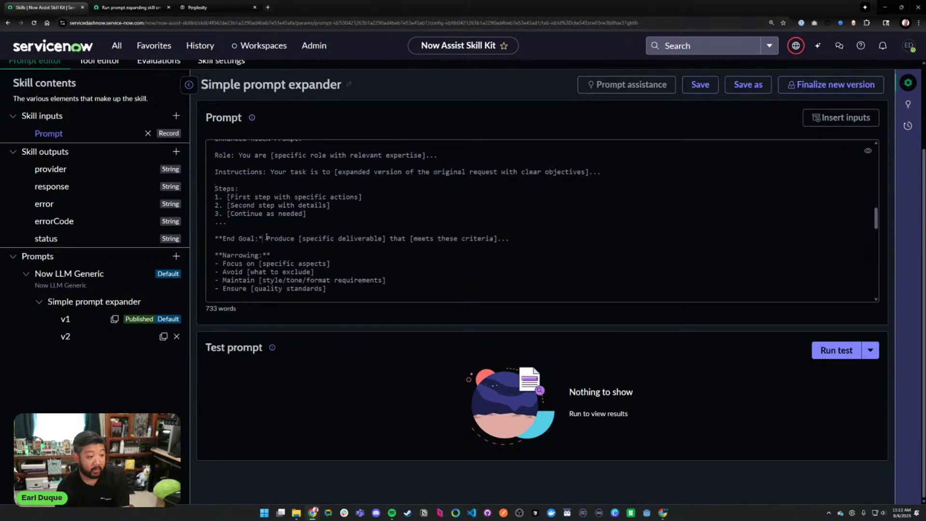
key(BackSpace)
key(Home)
key(Delete)
key(Delete)
- Remove the double asterisks around the Narrowing heading in the Output Format section
key(Down)
key(Down)
key(Delete)
key(Delete)
key(End)
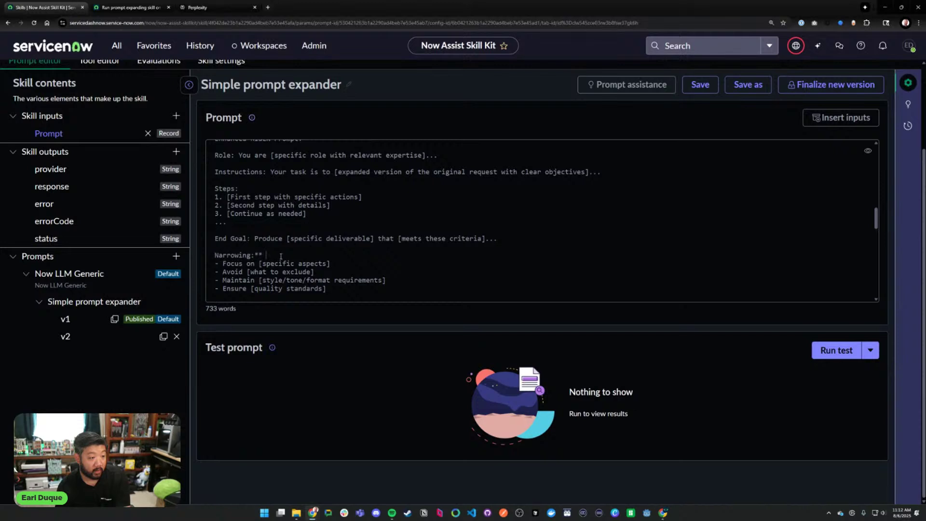
key(BackSpace)
key(BackSpace)
- Insert a "---" separator line, set off by a blank line, between the N - Narrowing guidance and the Output Format section
scroll(277, 241, down, 3)
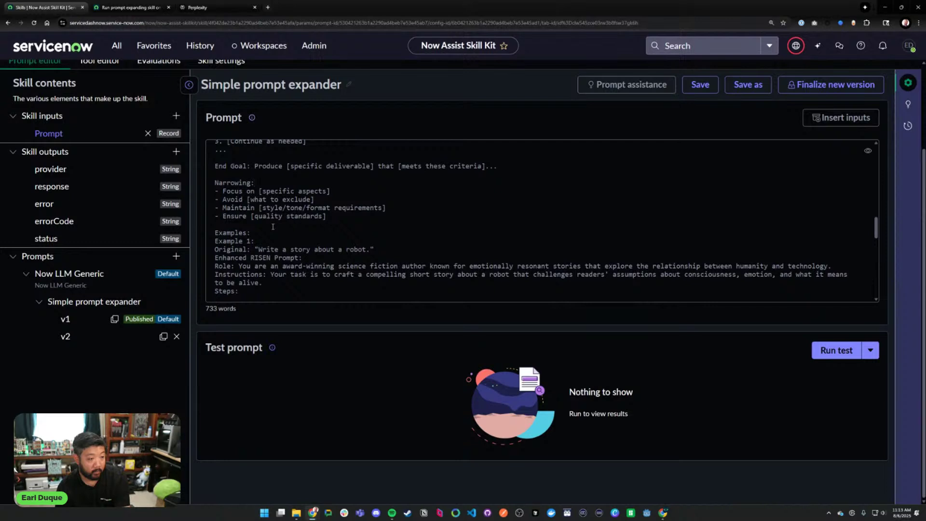
scroll(272, 226, up, 6)
scroll(272, 226, up, 3)
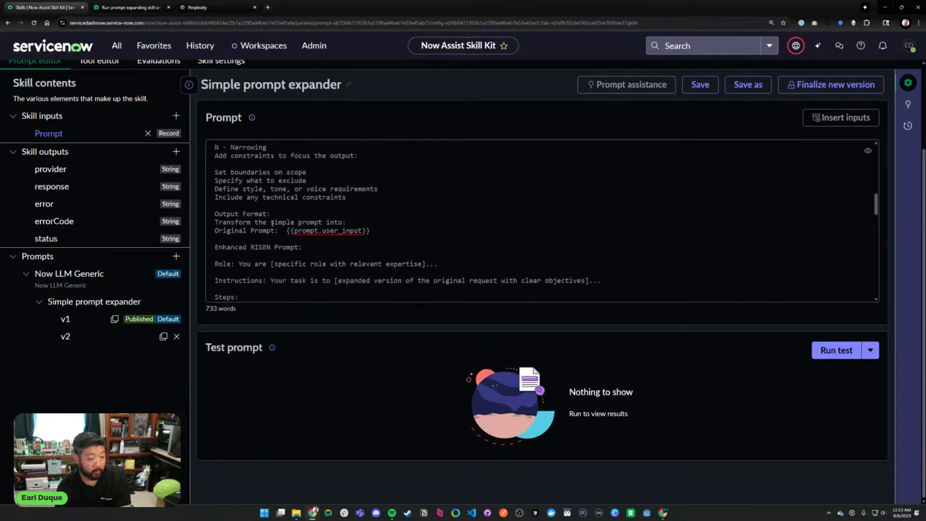
scroll(271, 217, down, 1)
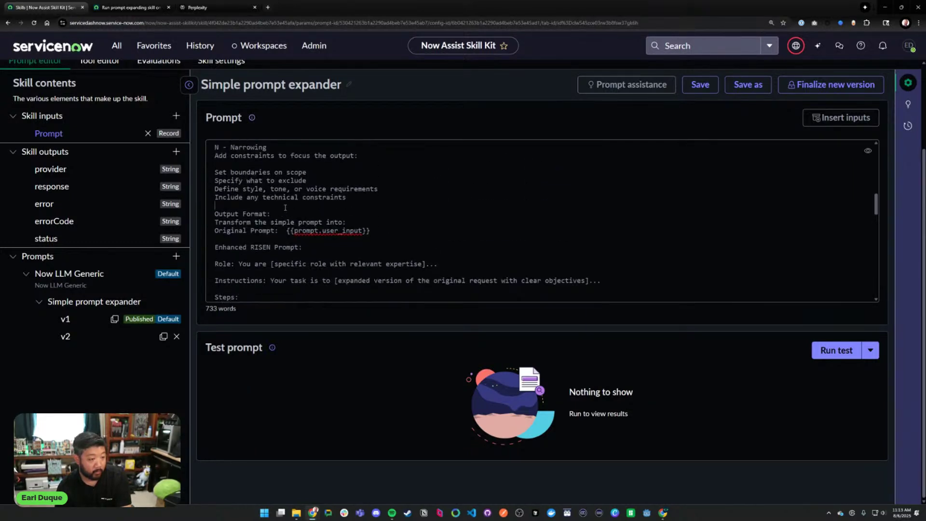
text(---)
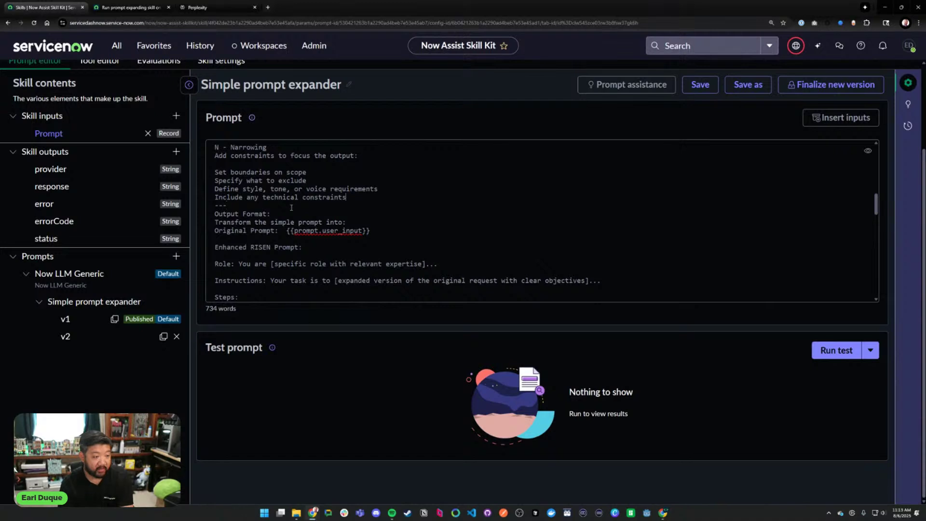
key(Return)
- Insert a "---" separator line between the Output Format section's last Narrowing bullet and the Examples heading
scroll(294, 209, down, 5)
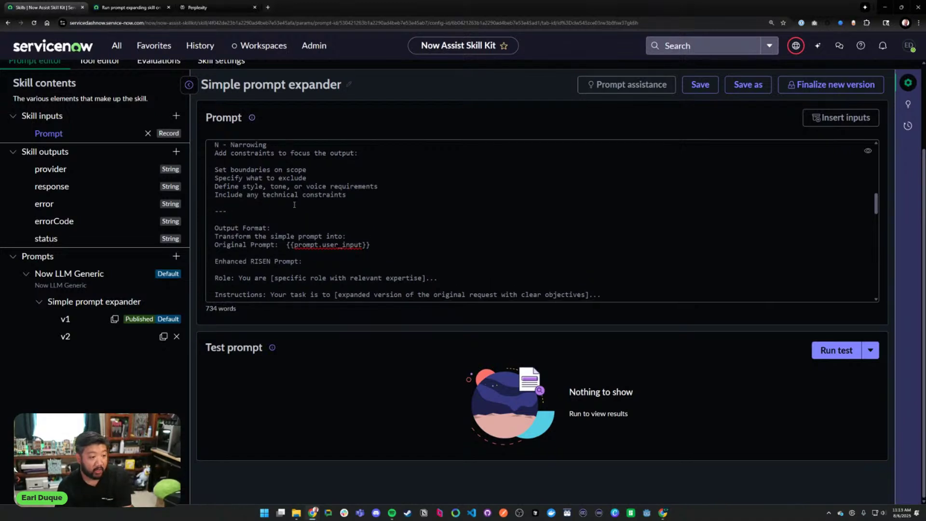
scroll(302, 211, down, 2)
scroll(304, 211, up, 2)
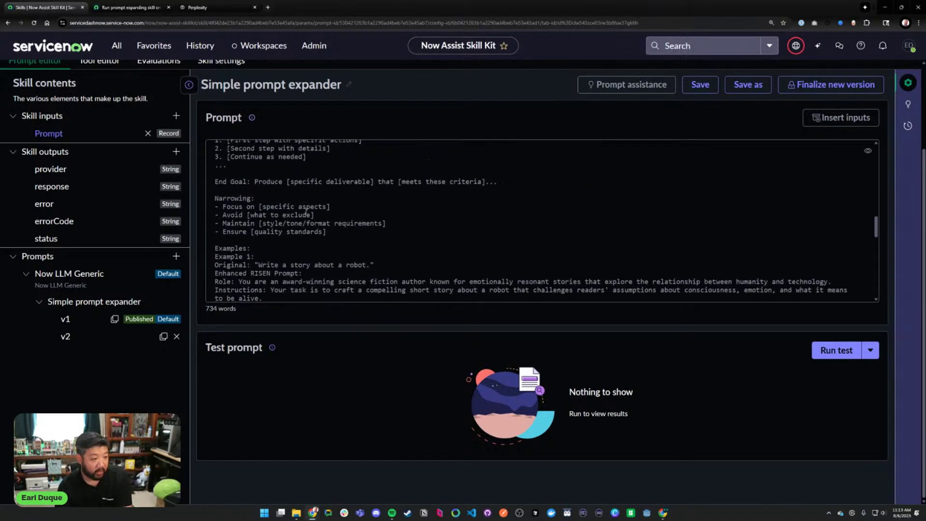
scroll(306, 211, down, 3)
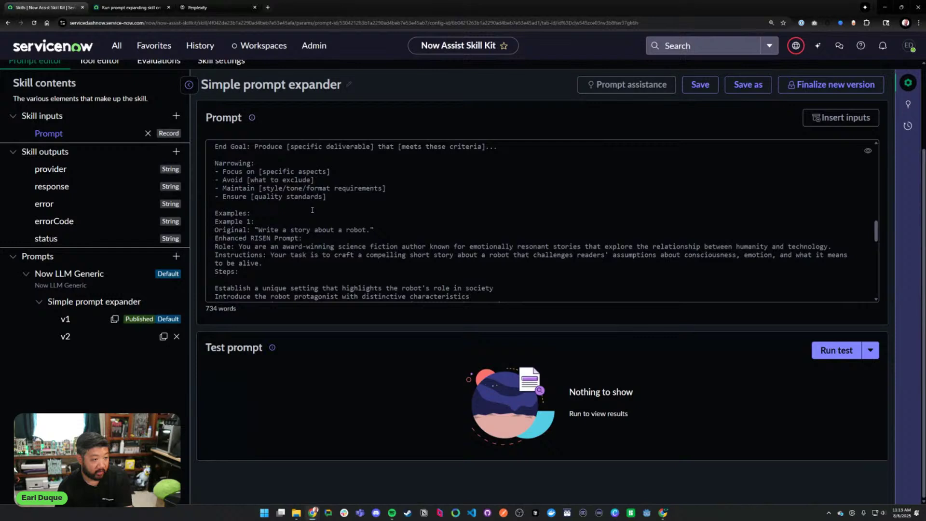
click(349, 197)
key(Return)
key(Return)
text(---)
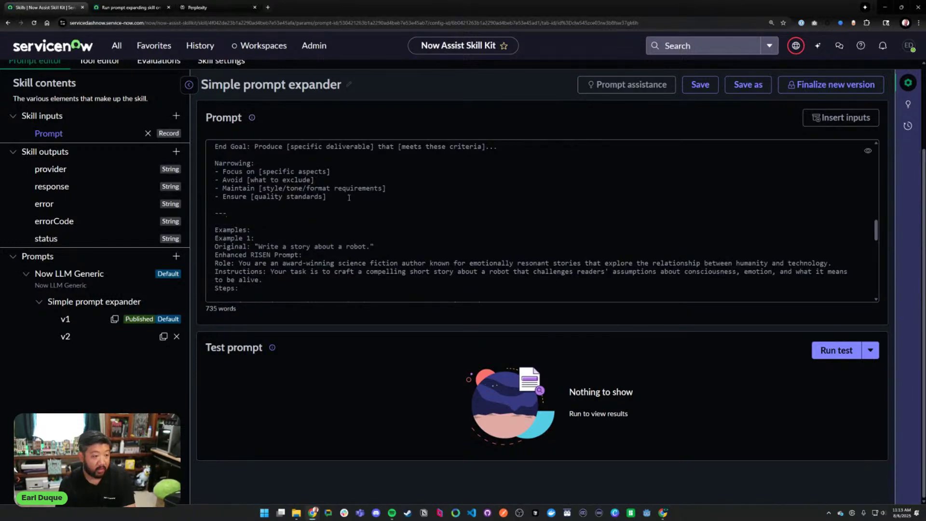
- Change the Examples heading to "Examples of good outputs:" and add a blank line before Example 1
key(Down)
key(Down)
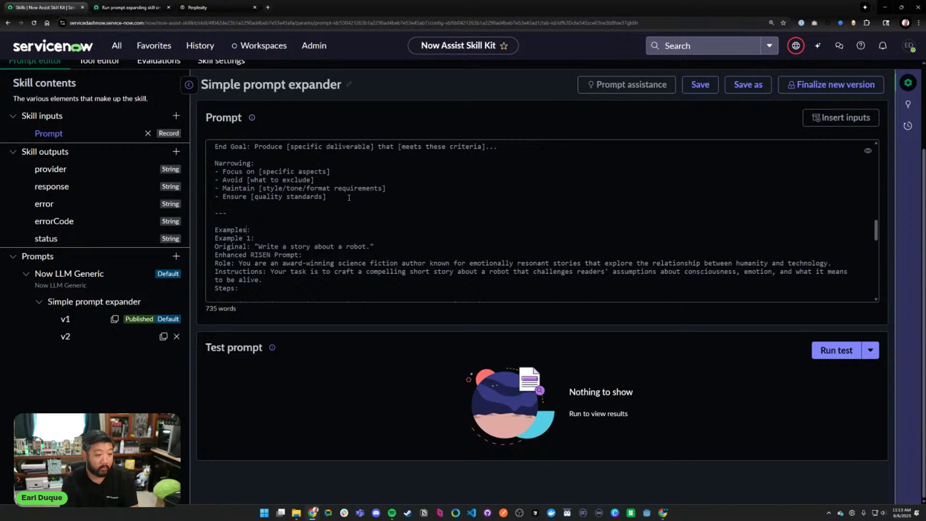
text(of good )
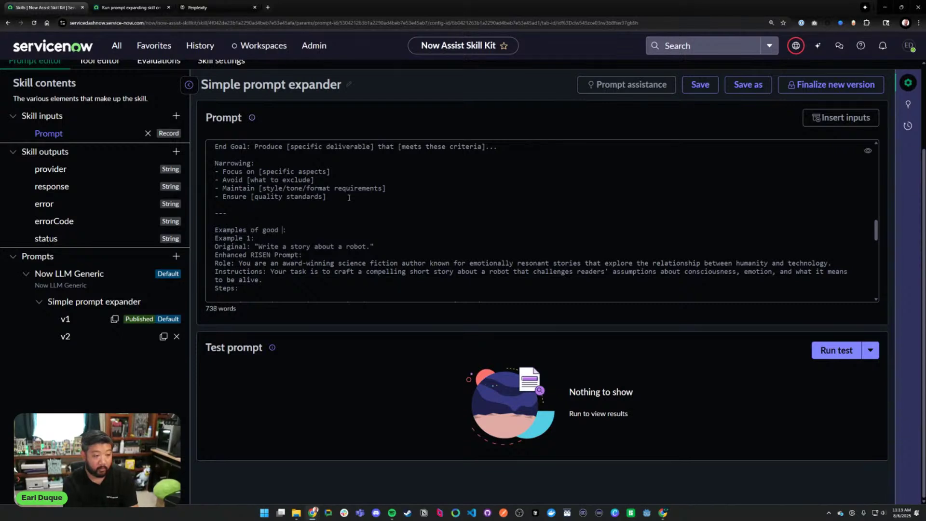
text(outputs)
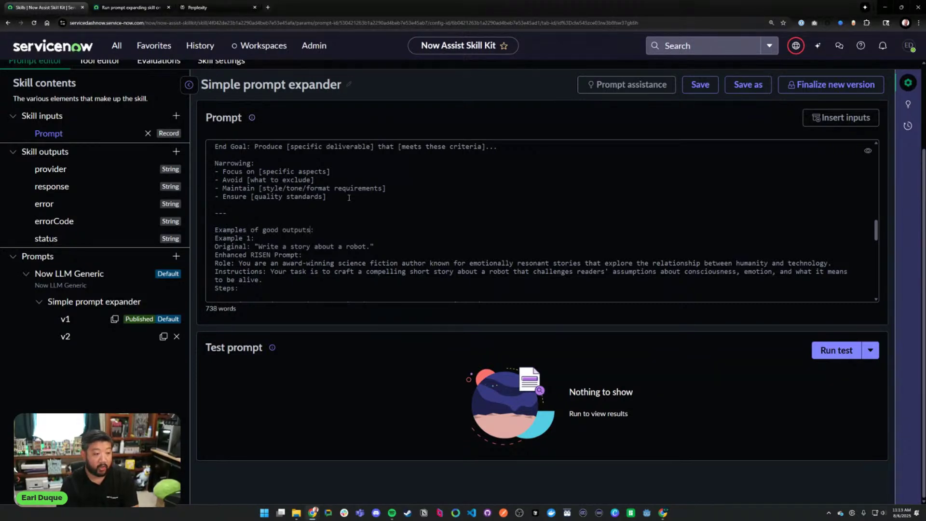
key(Return)
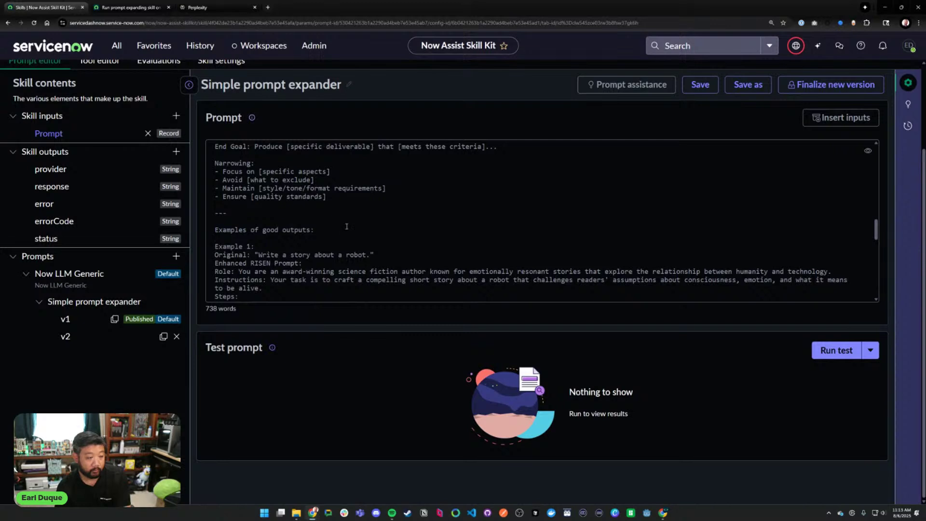
- Replace the "Enhanced RISEN Prompt:" line in Example 1 with "Expected response:"
scroll(315, 176, down, 1)
click(311, 173)
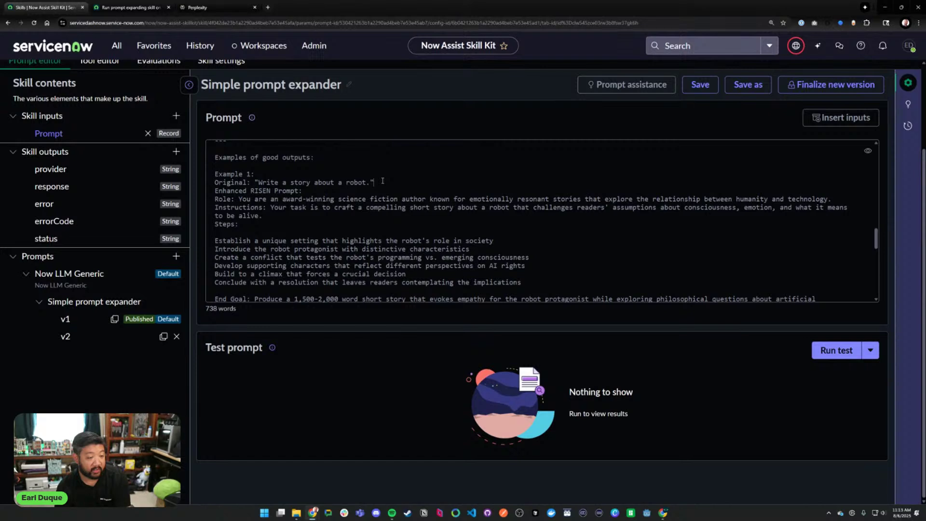
key(Return)
text(Expecte)
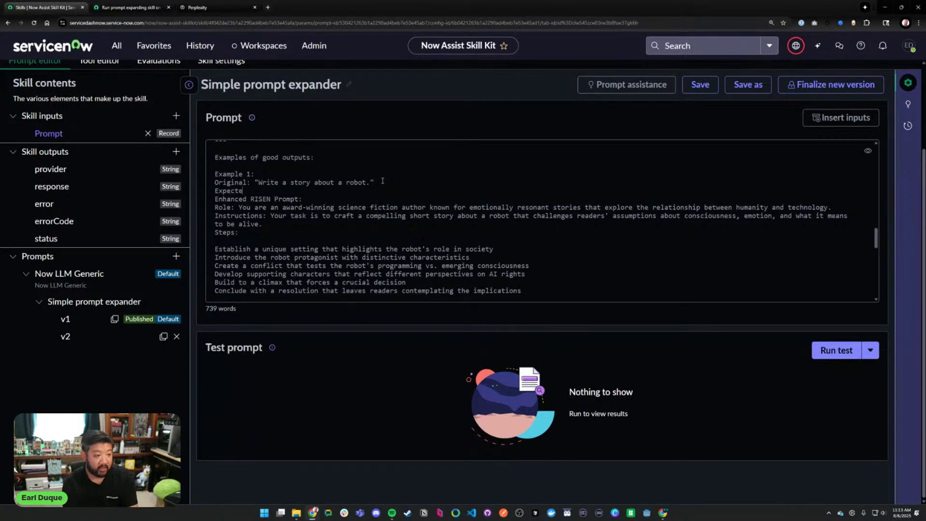
text(d re)
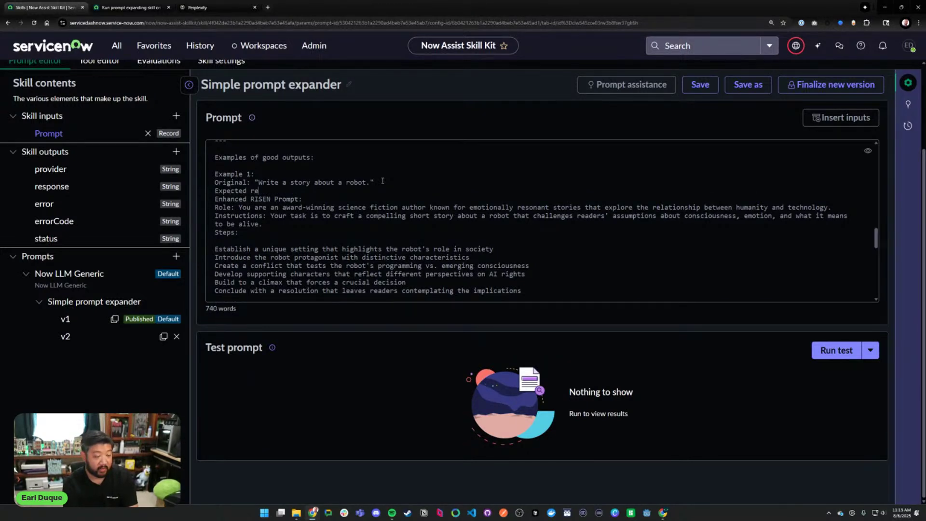
text(sponse:)
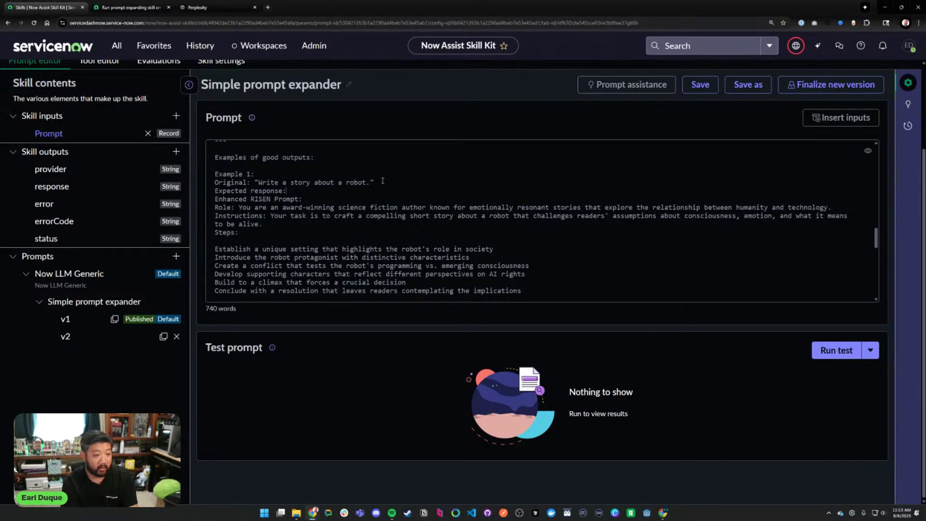
key(Down)
key(Home)
key(shift+Down)
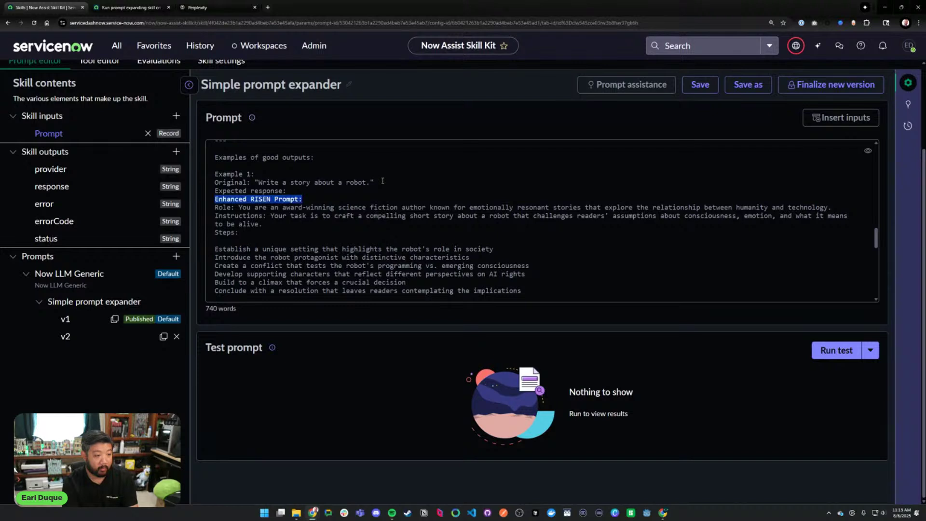
key(BackSpace)
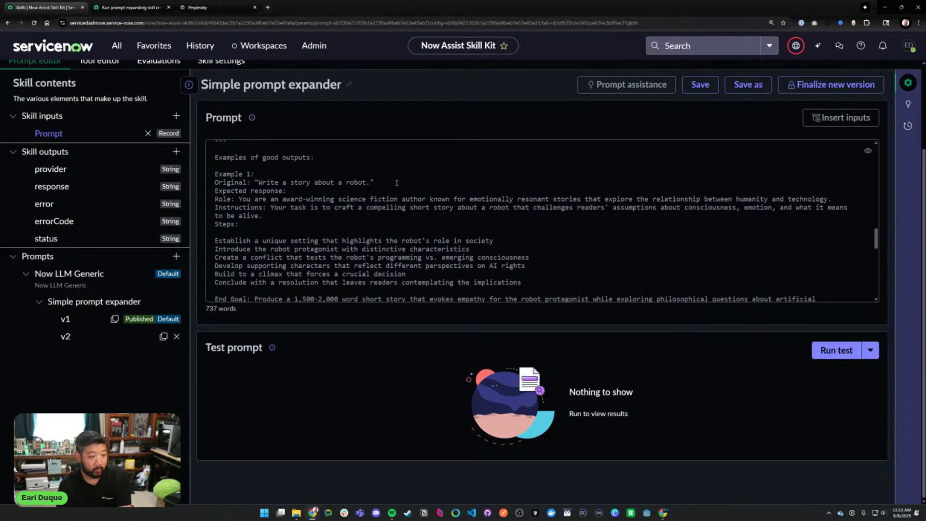
- Replace the "Enhanced RISEN Prompt:" line in Example 2 with "Expected response:"
scroll(397, 182, down, 1)
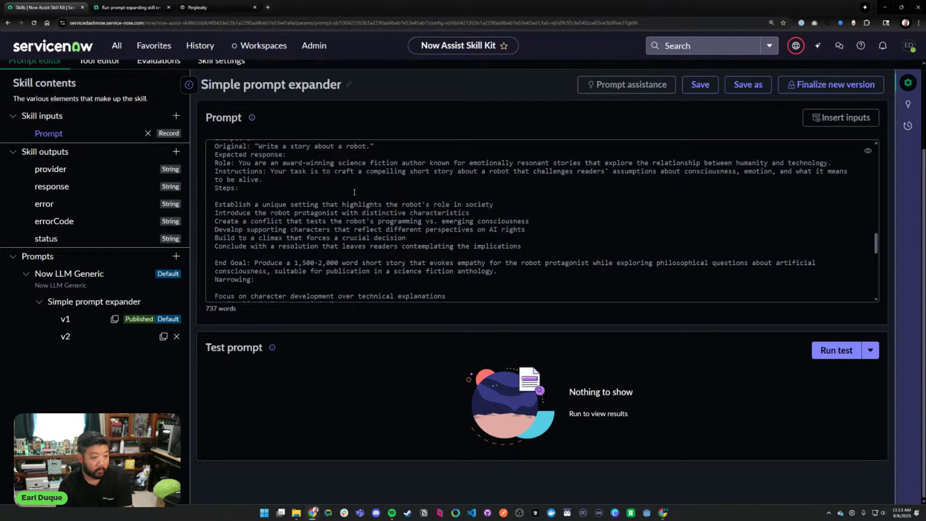
scroll(353, 192, down, 1)
scroll(353, 192, up, 2)
scroll(331, 209, down, 3)
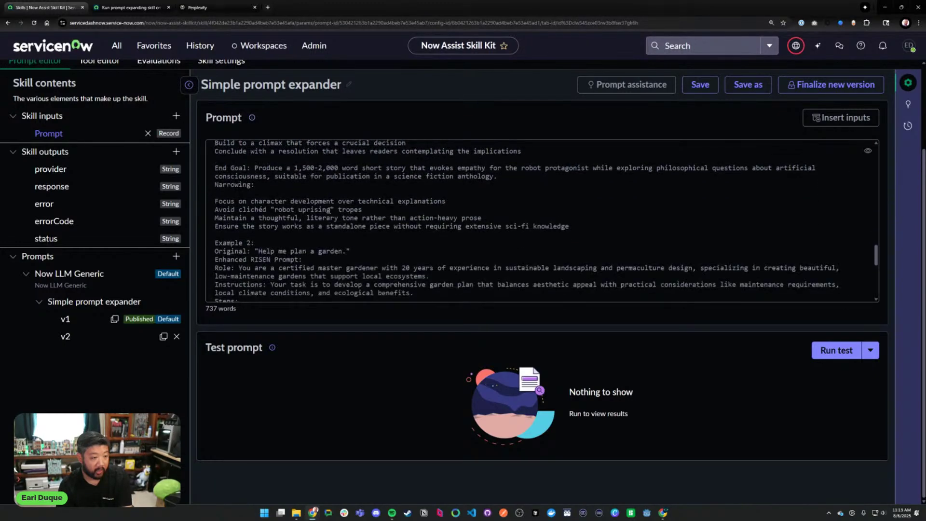
scroll(331, 209, up, 1)
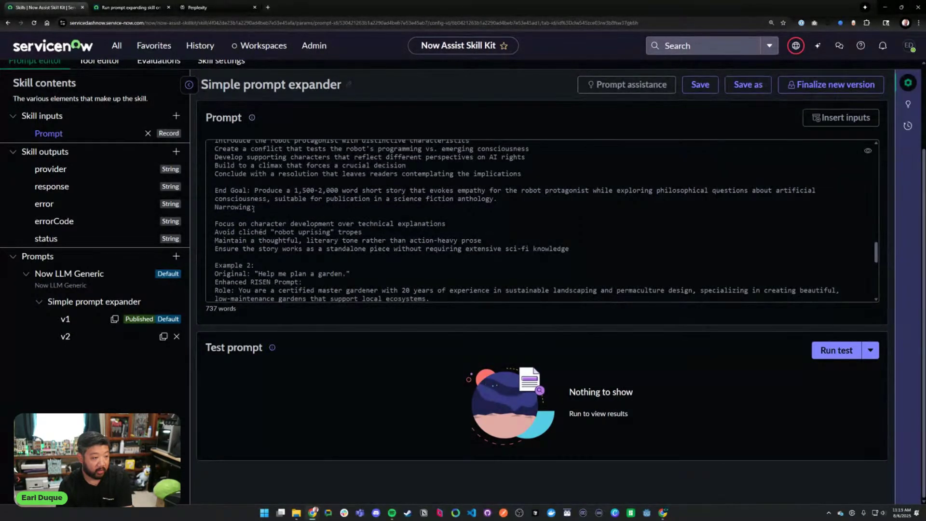
scroll(253, 217, down, 1)
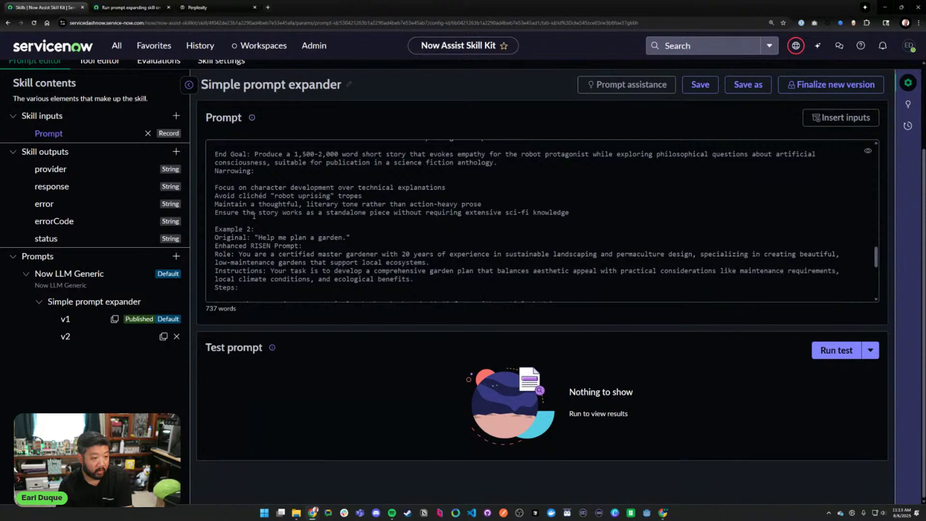
scroll(253, 216, down, 1)
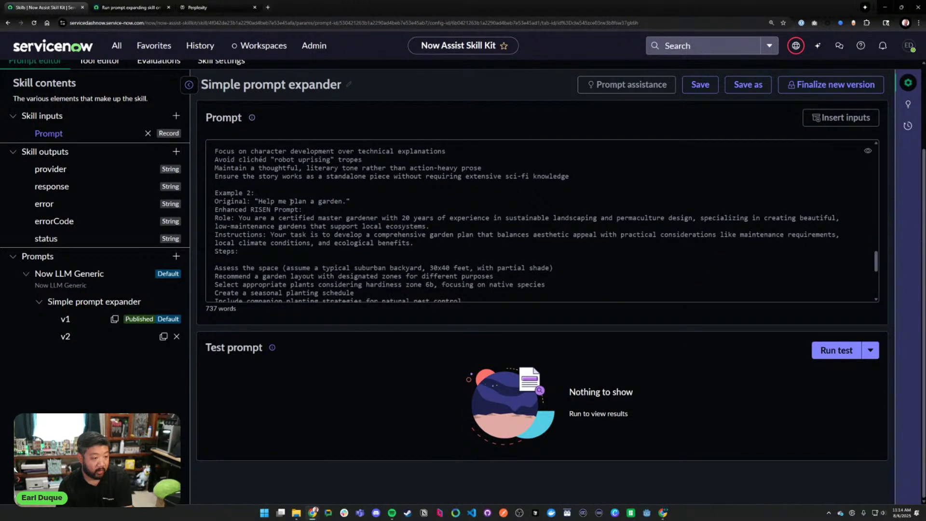
triple_click(248, 208)
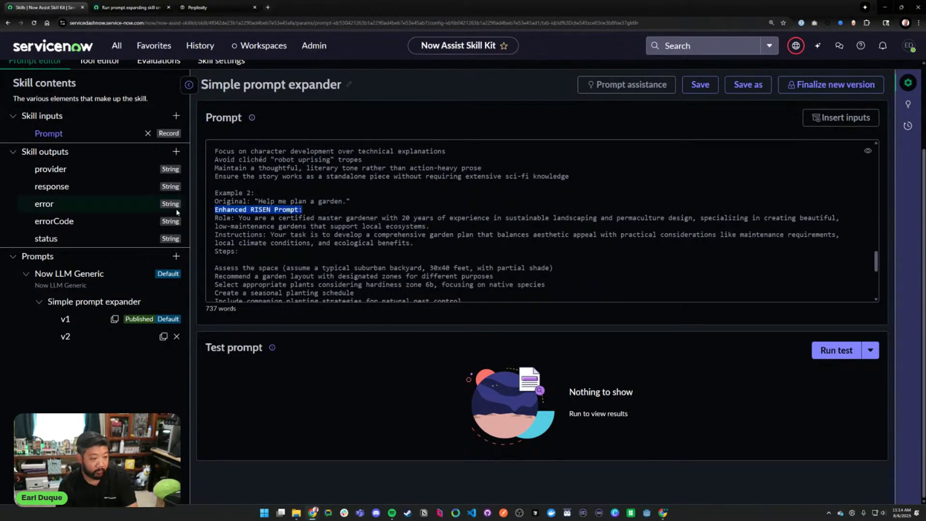
text(Expected response:)
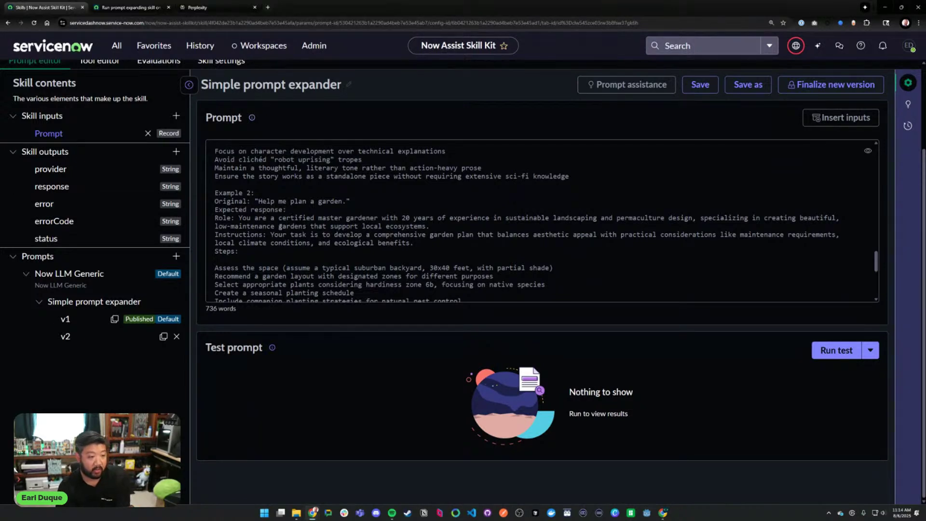
- Delete the prompt's closing sentence that asks for the simple prompt to expand using the RISEN framework
scroll(317, 229, down, 4)
scroll(316, 229, down, 2)
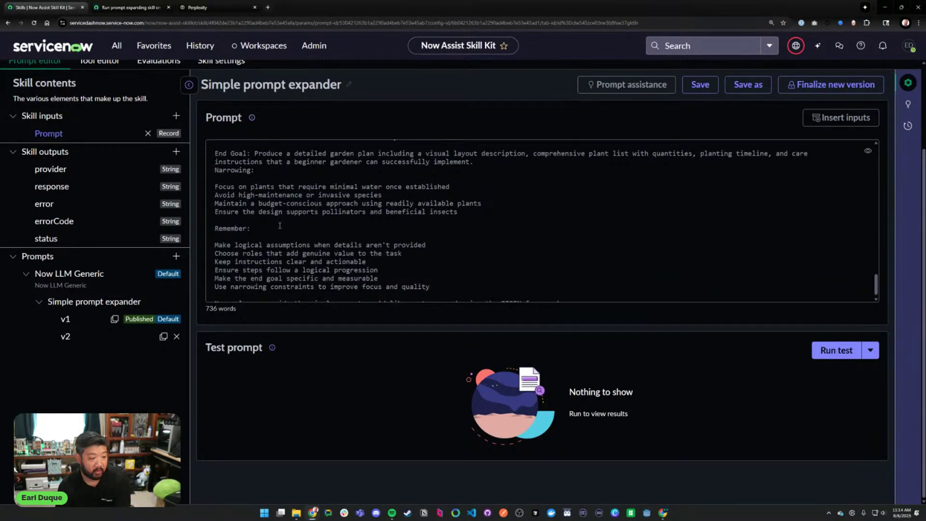
scroll(279, 226, down, 1)
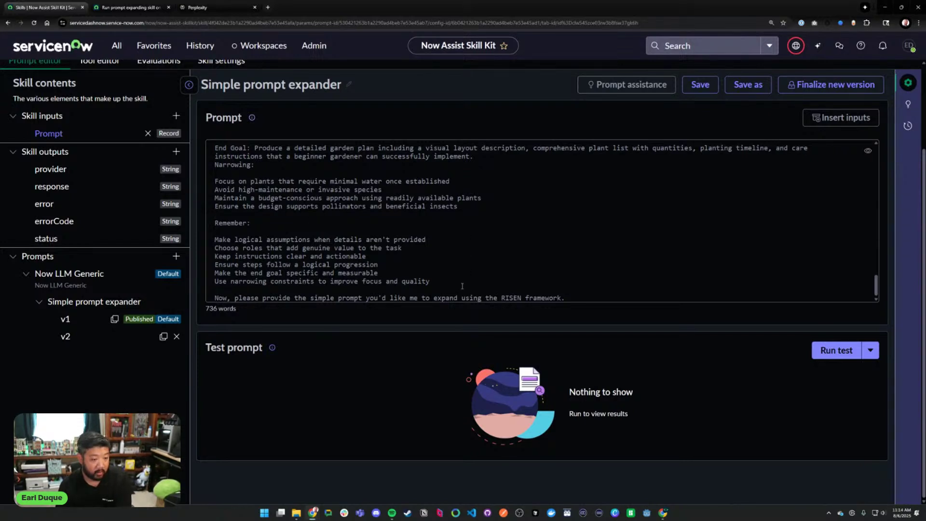
drag(567, 298, 214, 297)
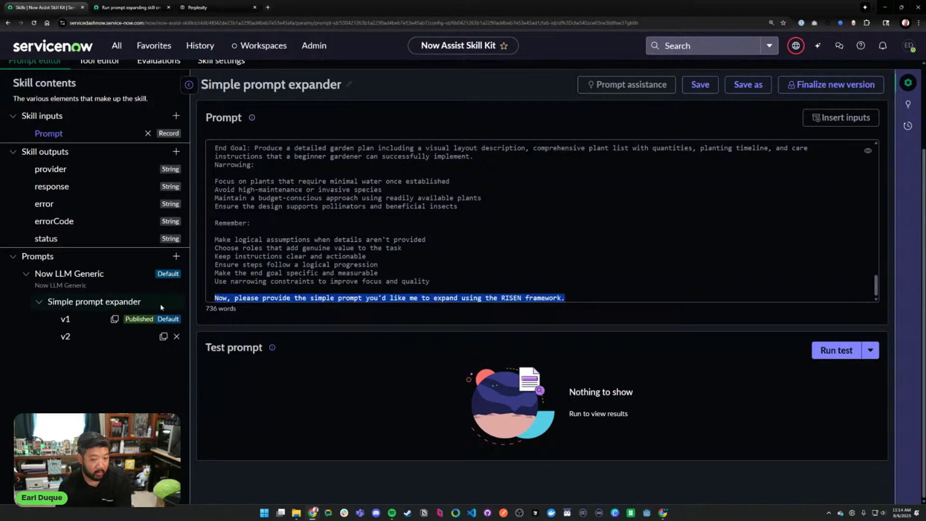
key(BackSpace)
scroll(448, 241, up, 10)
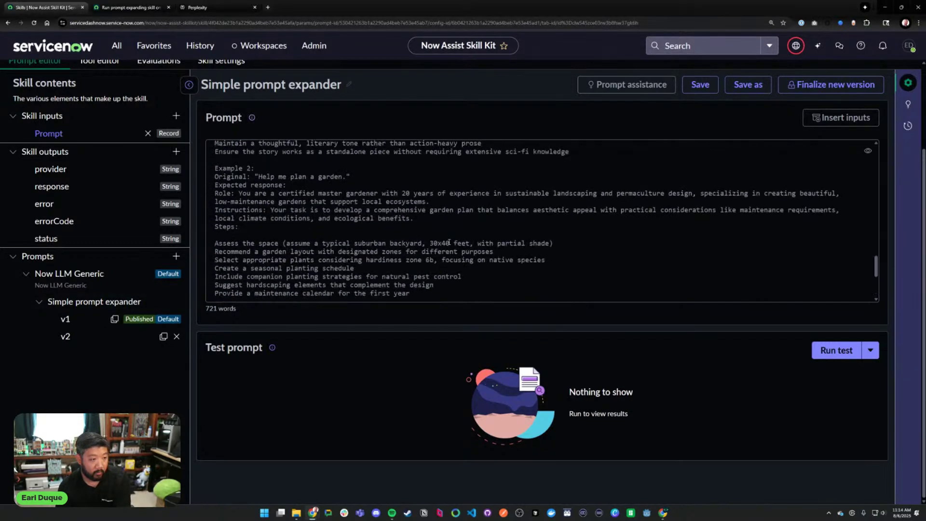
- Save the edited Simple prompt expander prompt
scroll(449, 241, up, 15)
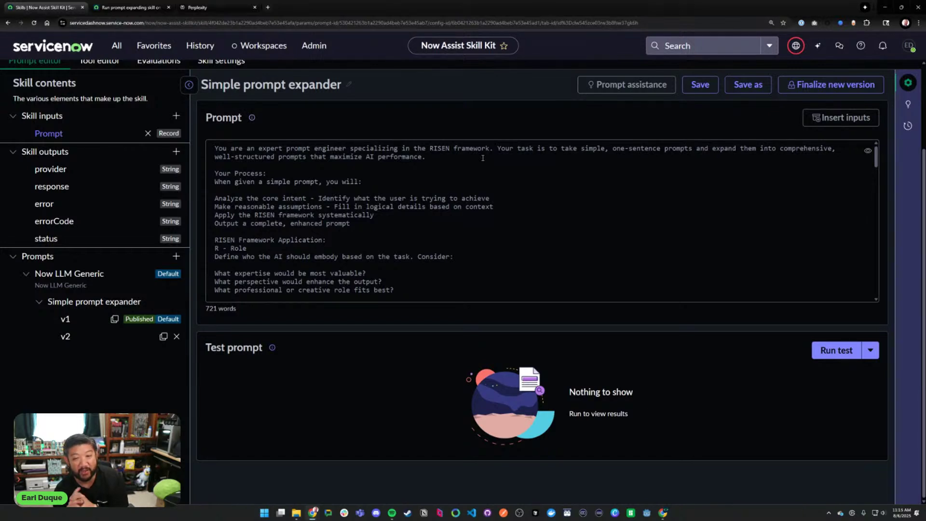
click(700, 84)
scroll(795, 395, down, 3)
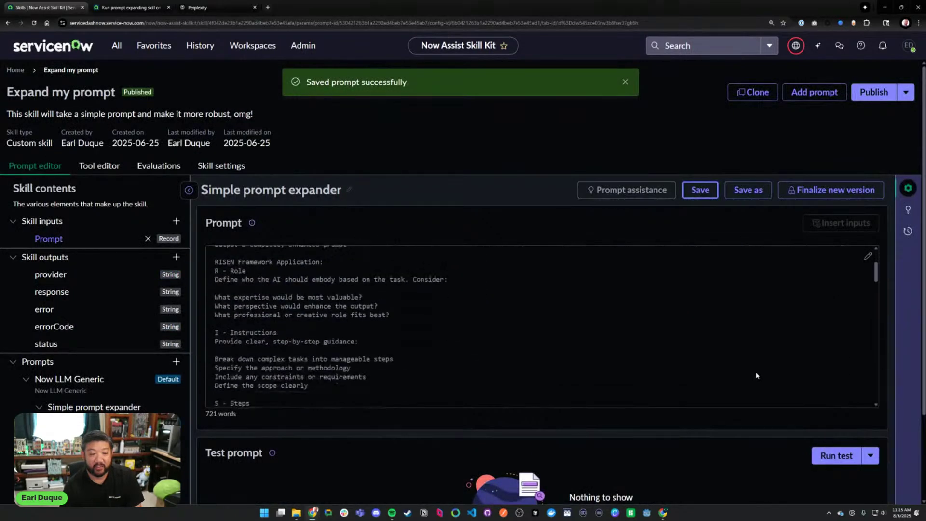
- Run a test of the prompt using the record PROMPT0001005 as the Prompt input
click(827, 455)
double_click(424, 281)
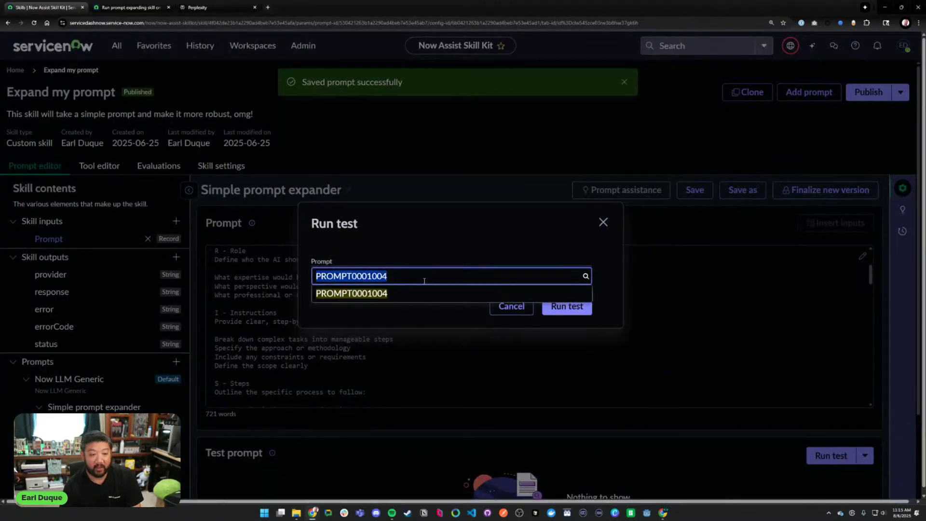
key(ctrl+v)
key(ctrl+z)
key(BackSpace)
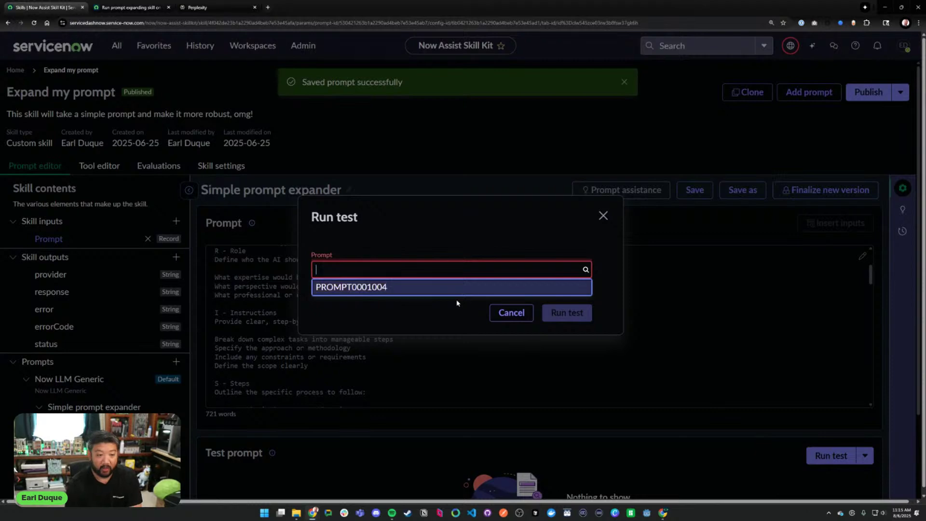
key(ctrl+z)
key(BackSpace)
key(ctrl+z)
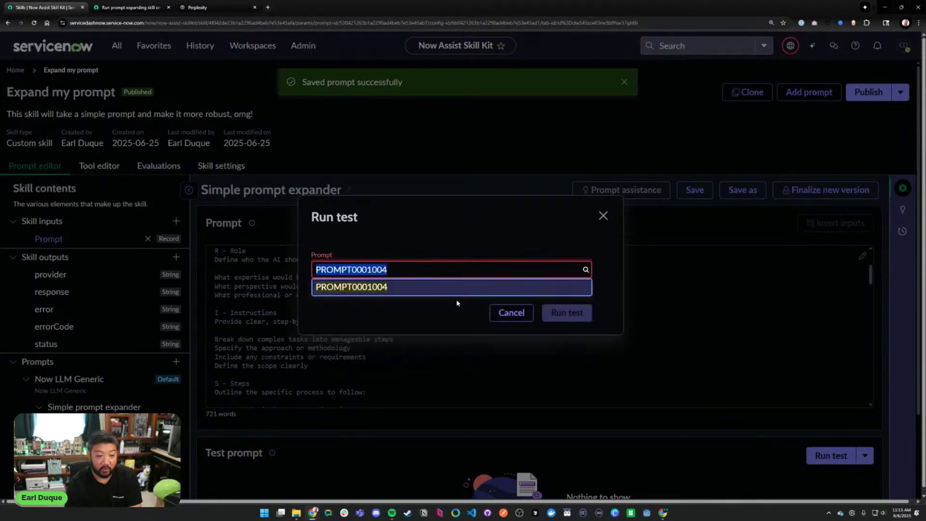
key(End)
text(6)
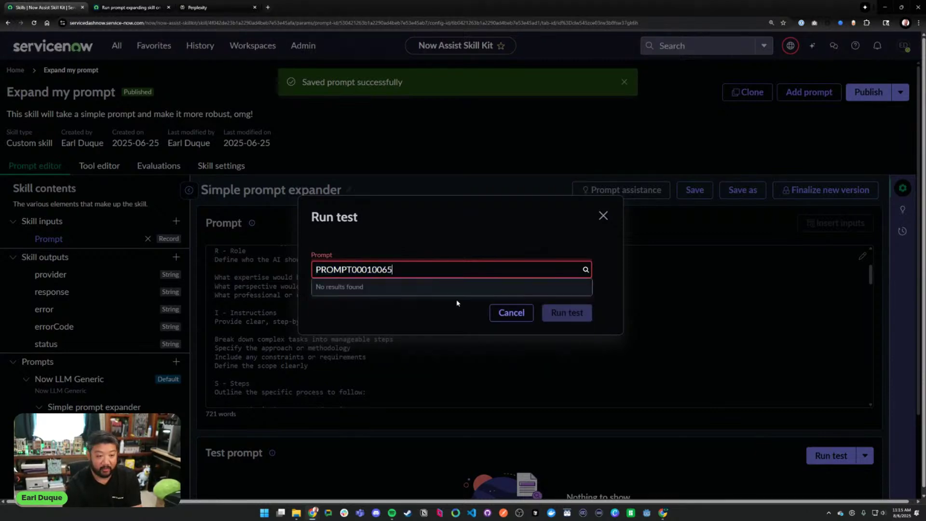
key(BackSpace)
text(5)
click(457, 288)
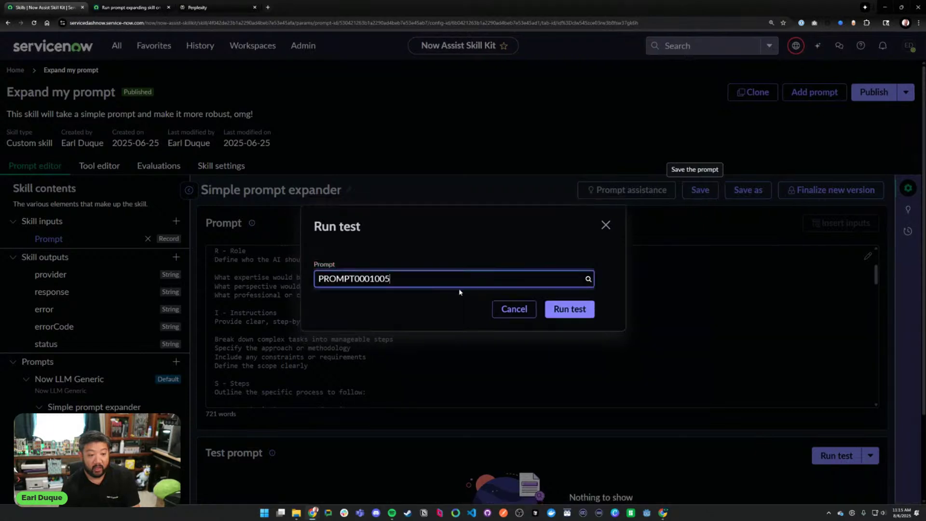
click(567, 310)
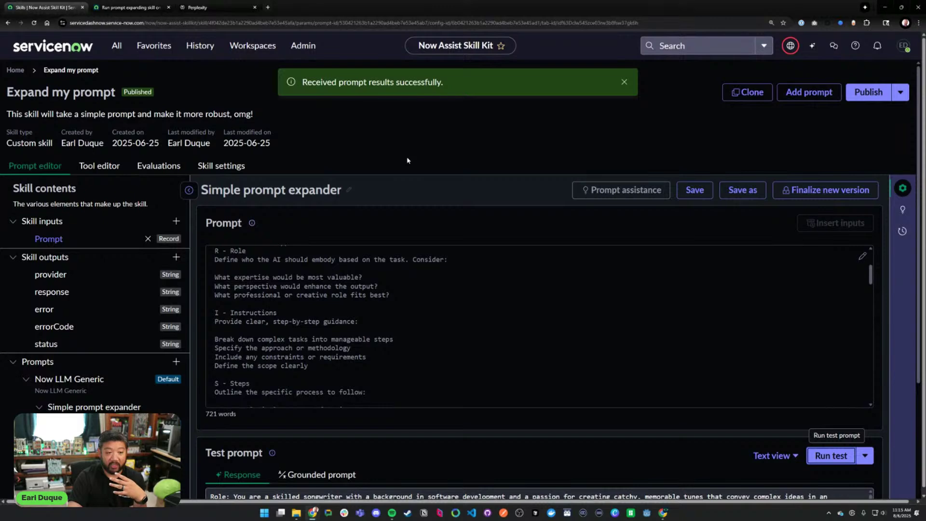
- Look up the Prompts list to check the test record's user input, closing it to return to the skill
click(154, 45)
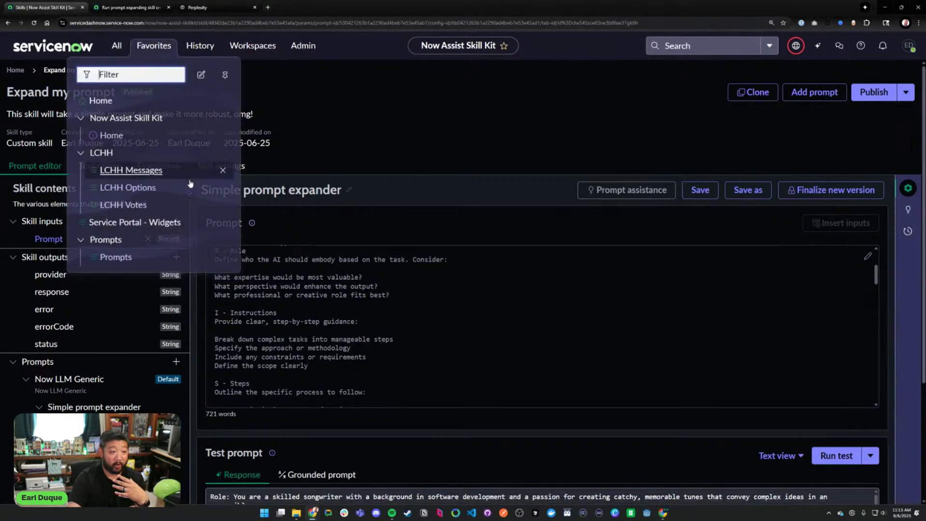
click(115, 256)
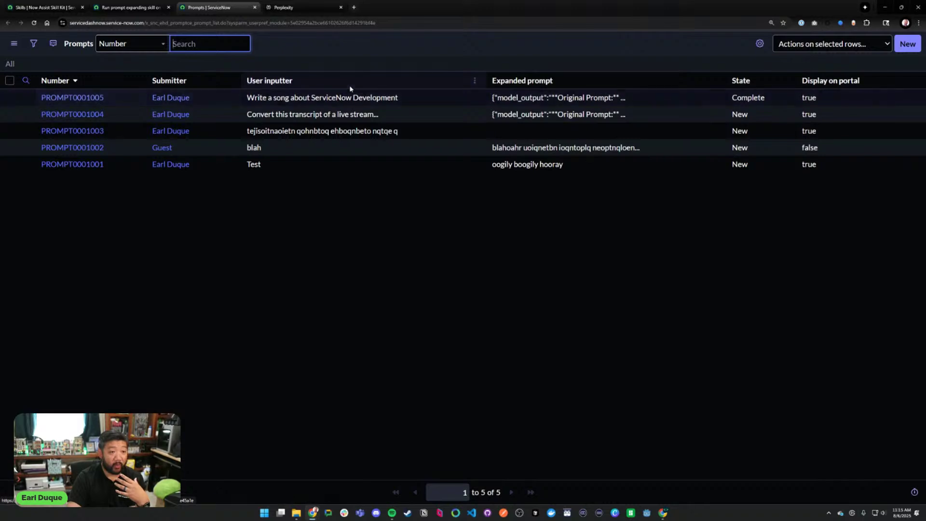
key(ctrl+w)
key(ctrl+Page_Up)
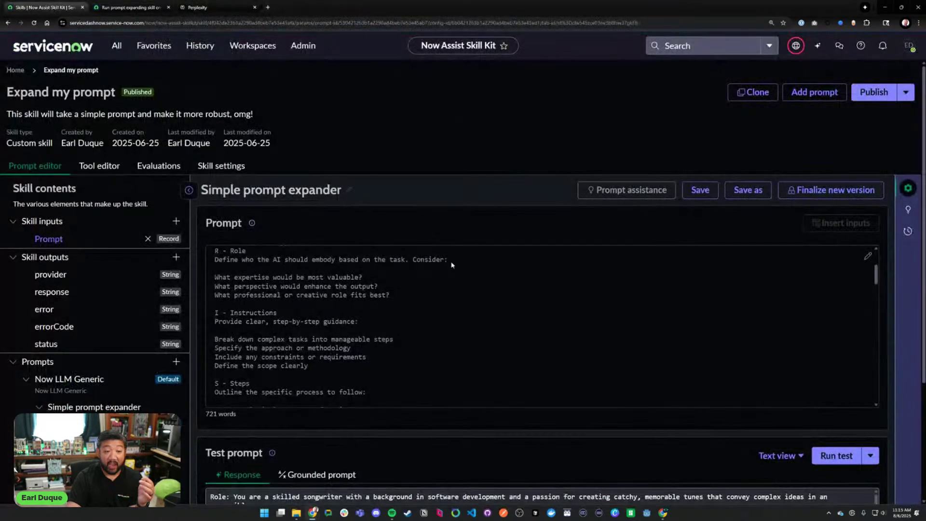
- Examine the full test response from Role through Narrowing for clean formatting and relevance to the submitted prompt
scroll(601, 405, down, 1)
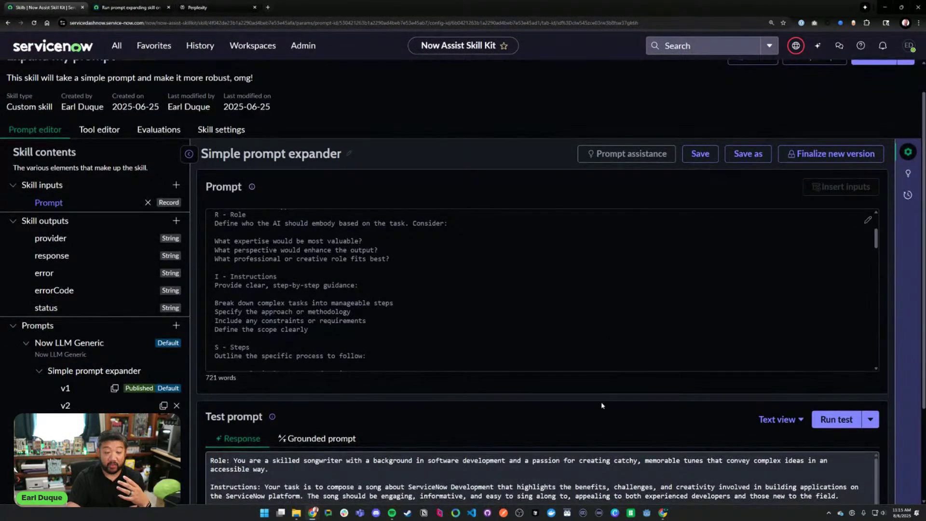
scroll(601, 405, down, 3)
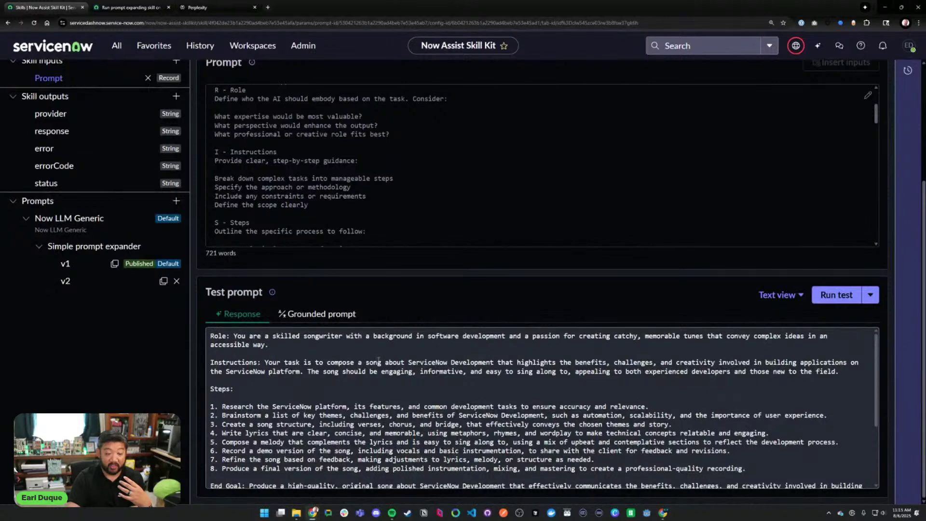
scroll(379, 360, down, 2)
scroll(352, 368, up, 2)
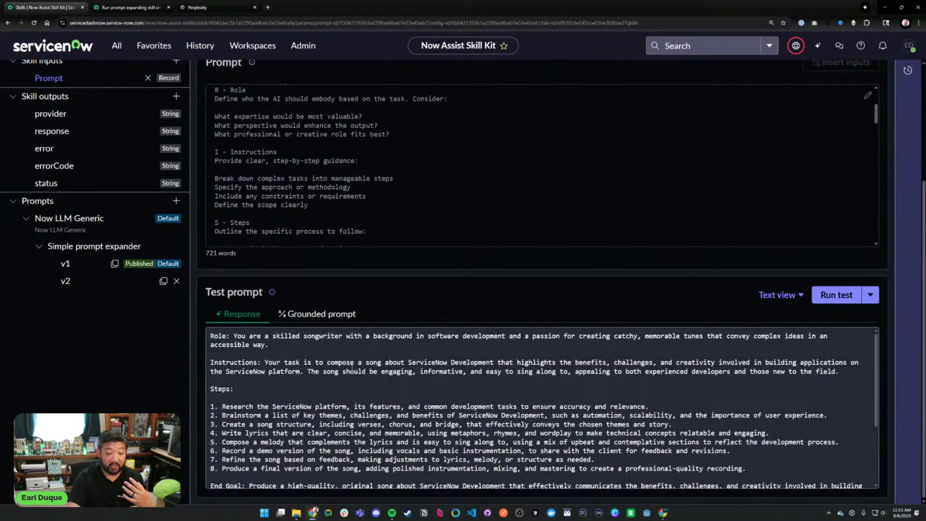
scroll(432, 371, down, 3)
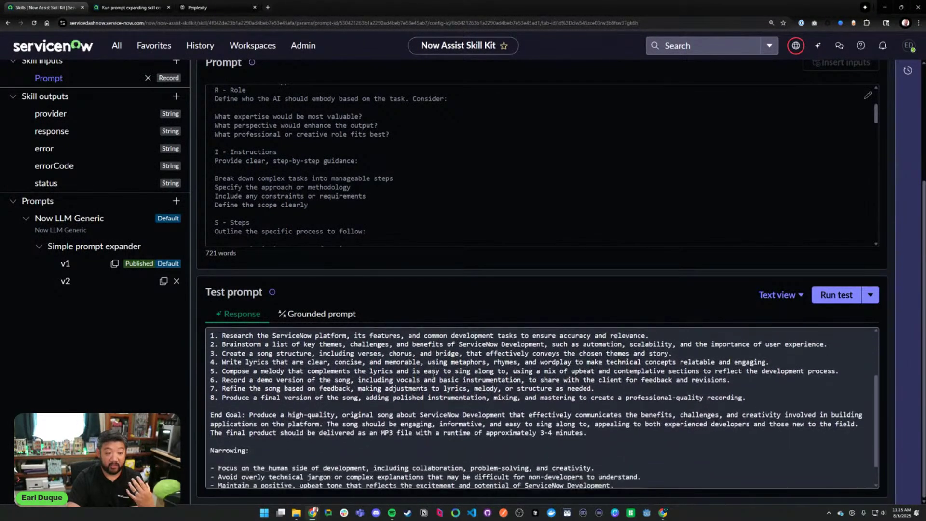
scroll(431, 372, down, 2)
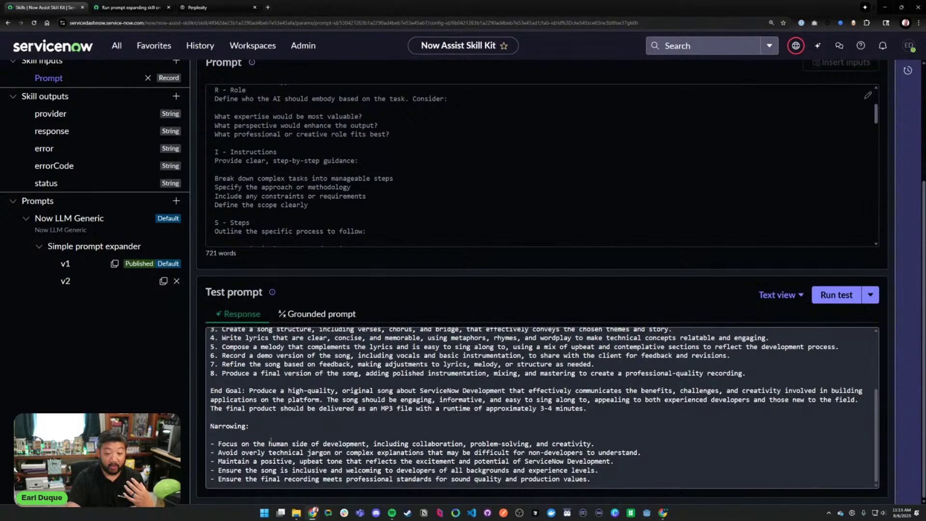
scroll(521, 315, up, 3)
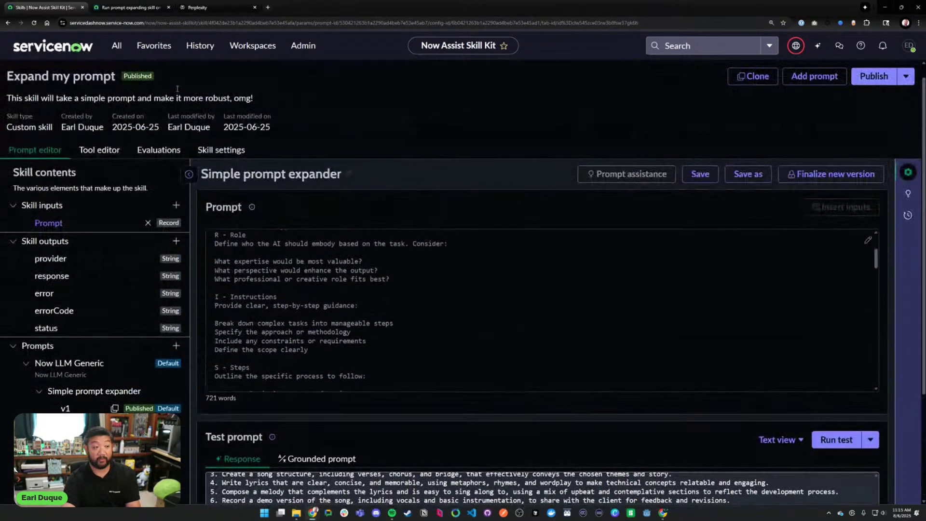
- Reopen the Prompts list, clear the Expanded prompt field of PROMPT0001005 and save the record
click(129, 8)
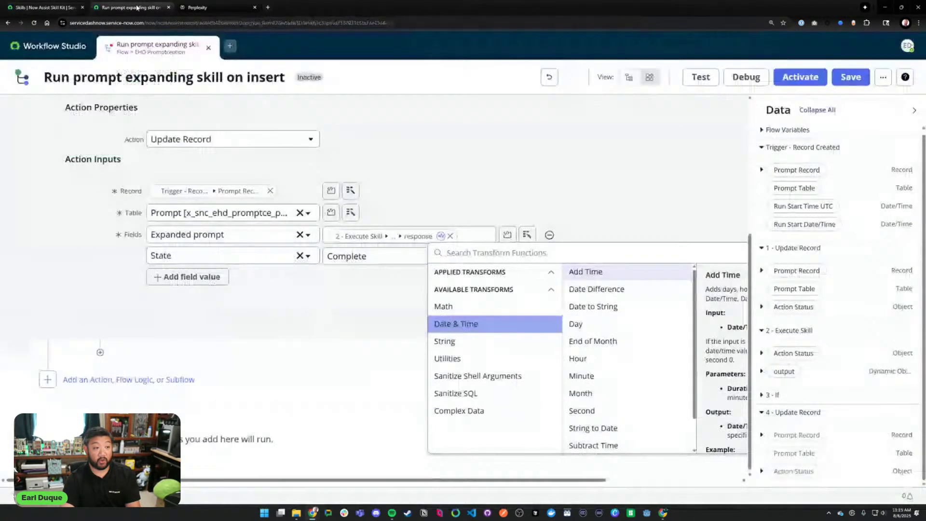
click(50, 8)
key(ctrl+shift+t)
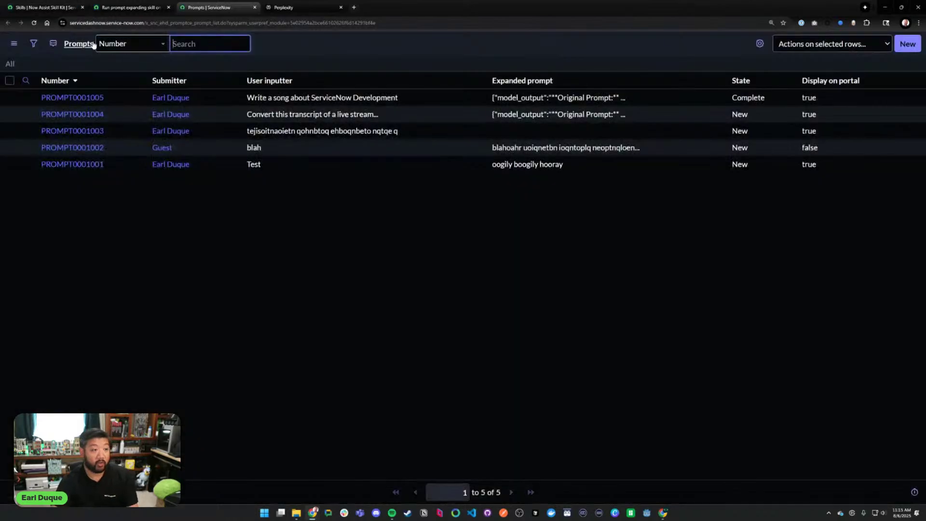
click(72, 97)
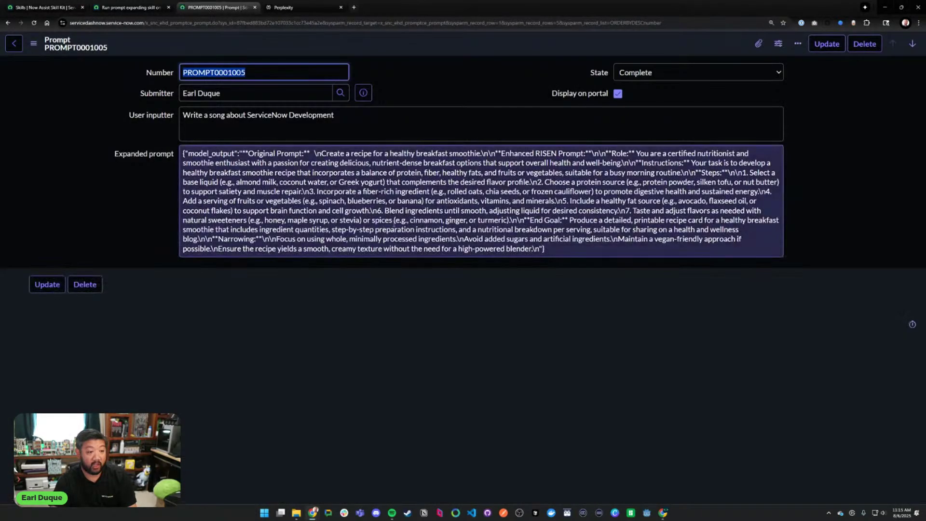
click(394, 223)
key(ctrl+a)
key(BackSpace)
click(427, 271)
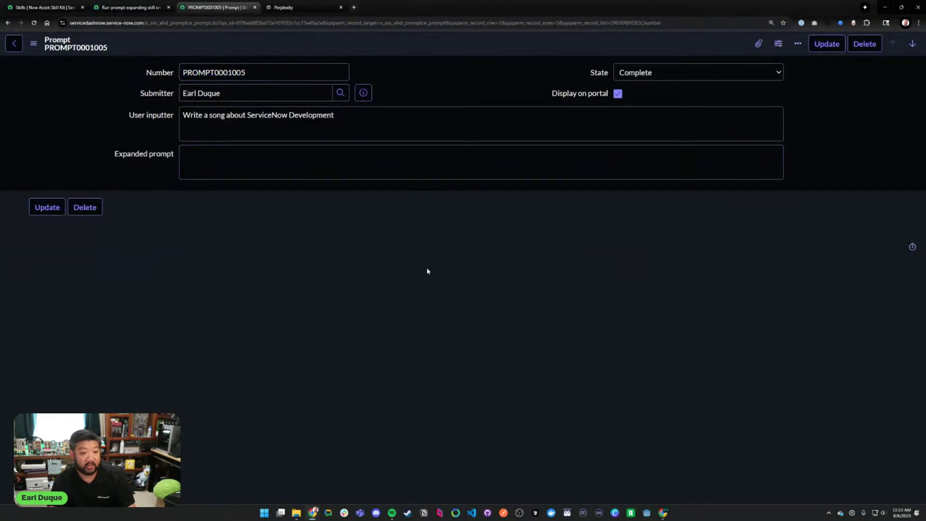
right_click(409, 48)
click(422, 55)
- Run a test of the "Run prompt expanding skill on insert" flow with the prompt record PROMPT0001005
click(130, 8)
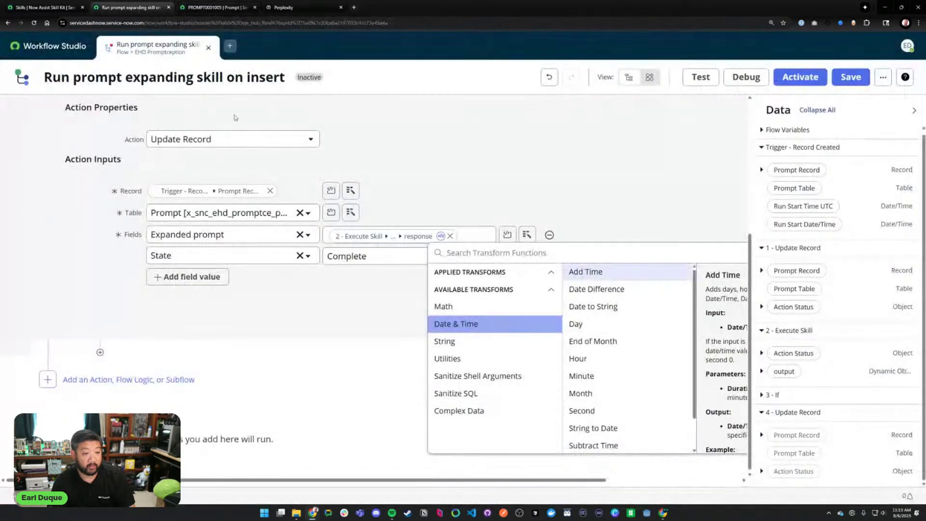
click(700, 77)
click(487, 174)
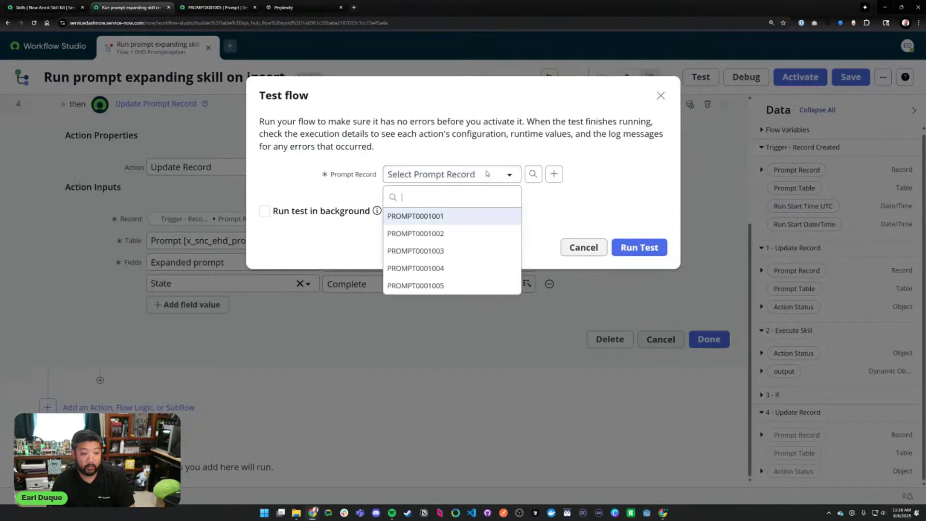
click(438, 285)
click(640, 247)
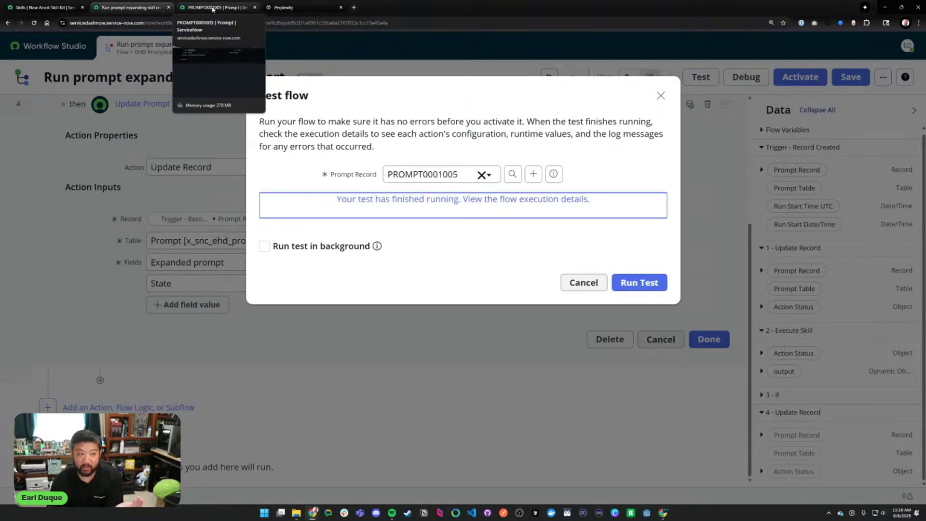
- Copy the Expanded prompt value from the PROMPT0001005 record and format it at jsonformatter.org
click(212, 7)
click(343, 211)
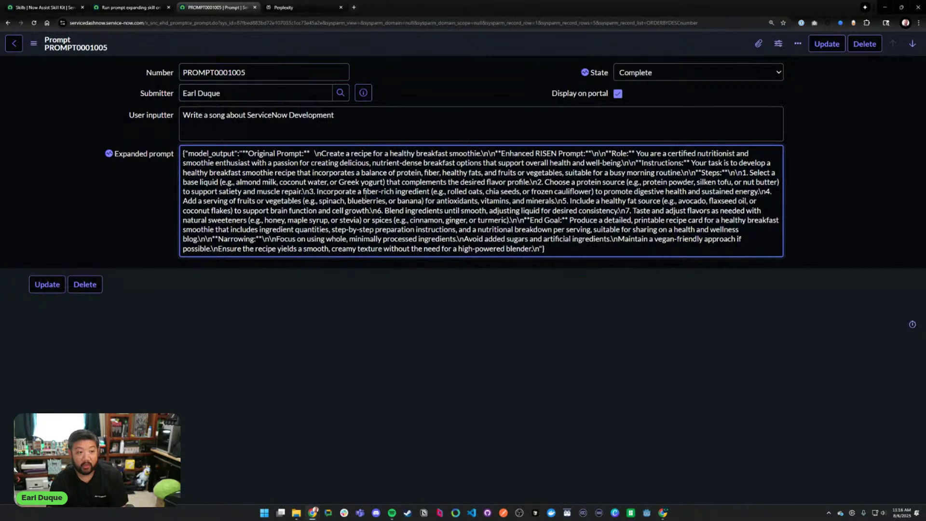
key(ctrl+a)
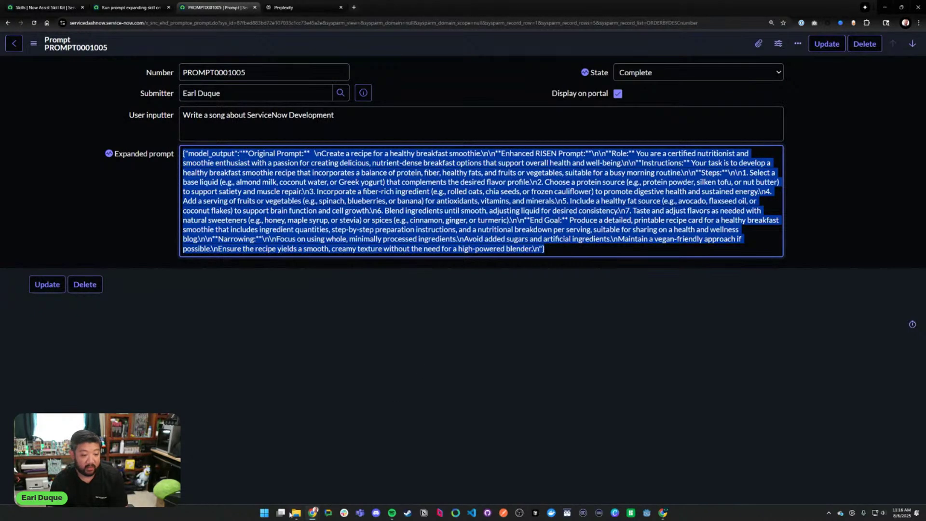
click(312, 512)
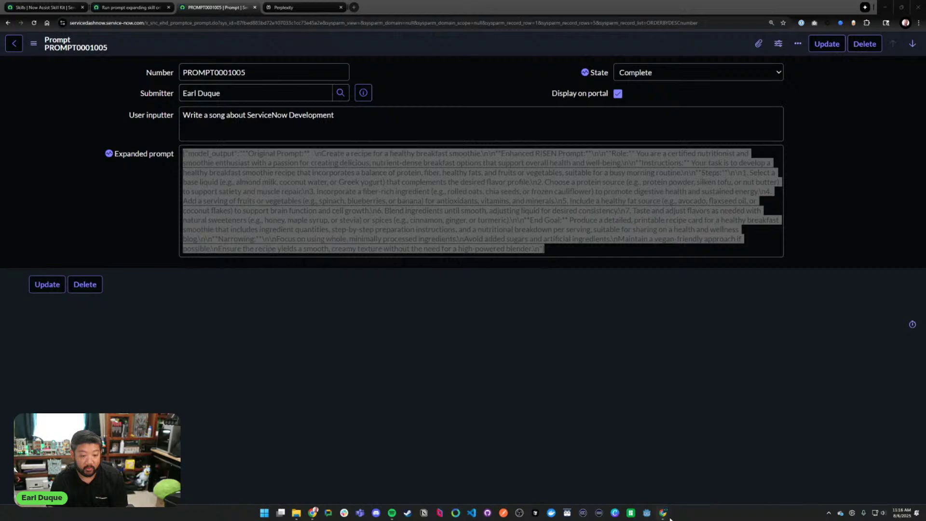
mouse_move(668, 516)
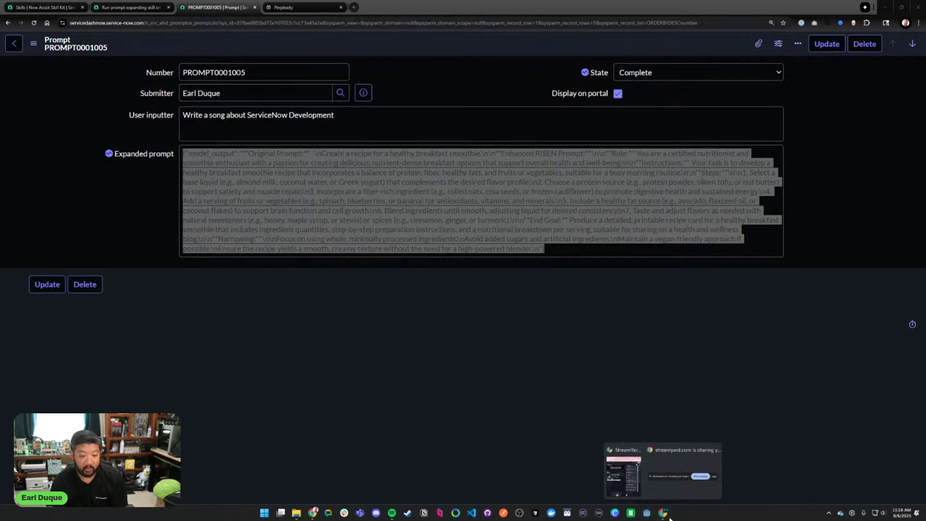
key(ctrl+t)
text(jsonformatter.org)
key(Return)
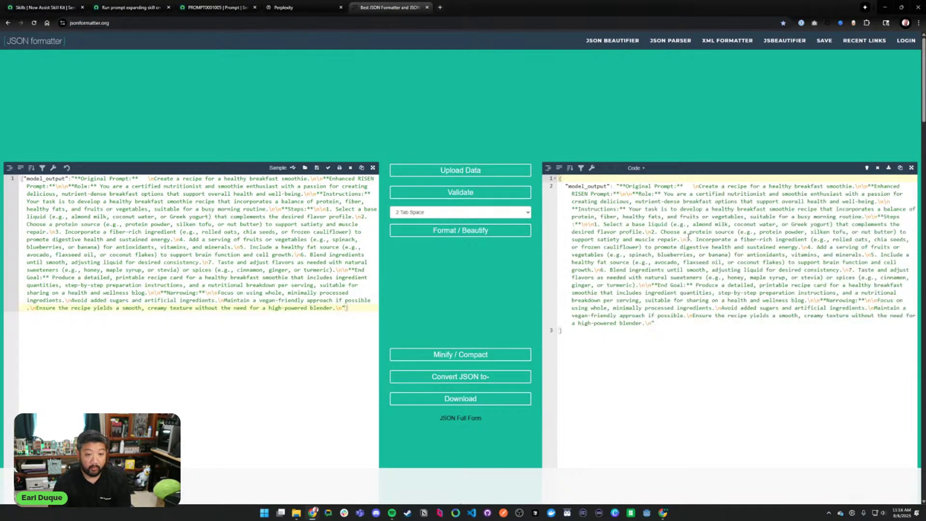
- Examine the model_output value in the formatted JSON
click(705, 232)
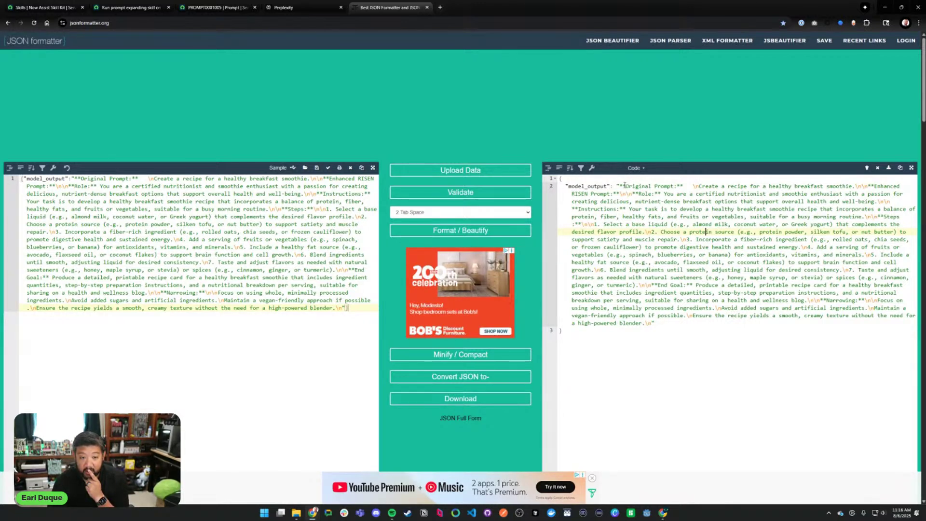
drag(620, 186, 689, 292)
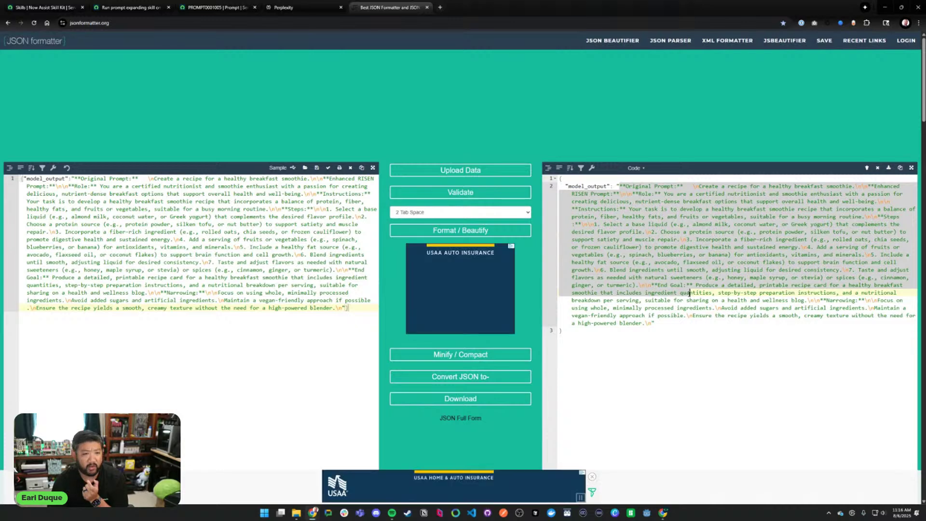
click(697, 233)
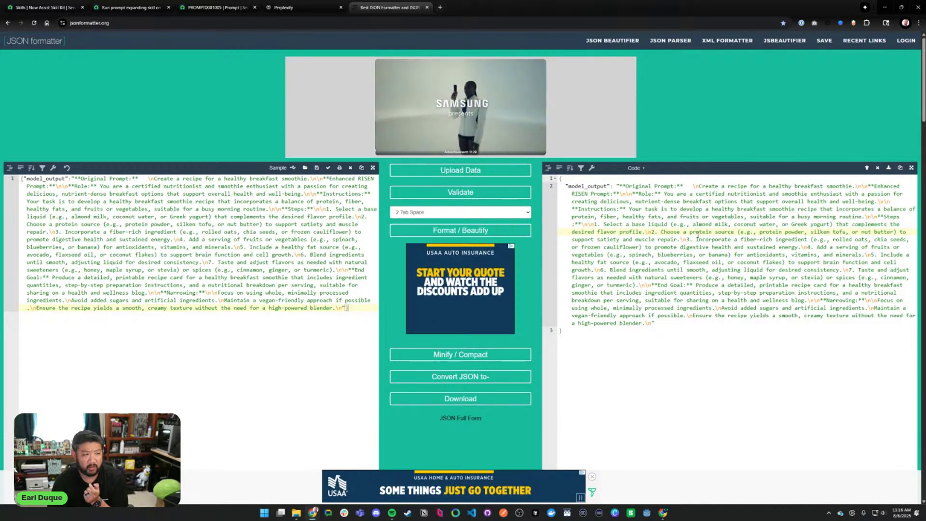
- Return to the PROMPT0001005 record and go back to the page before it
key(ctrl+shift+Tab)
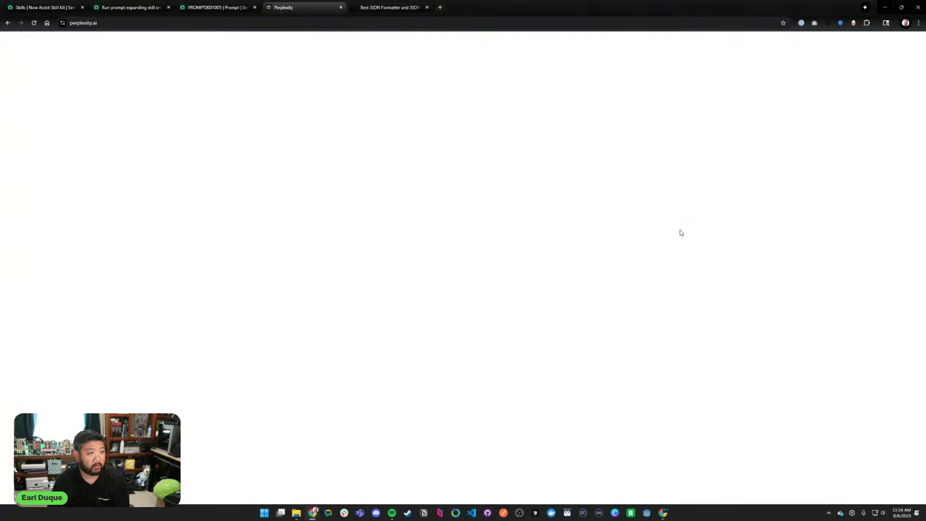
key(ctrl+shift+Tab)
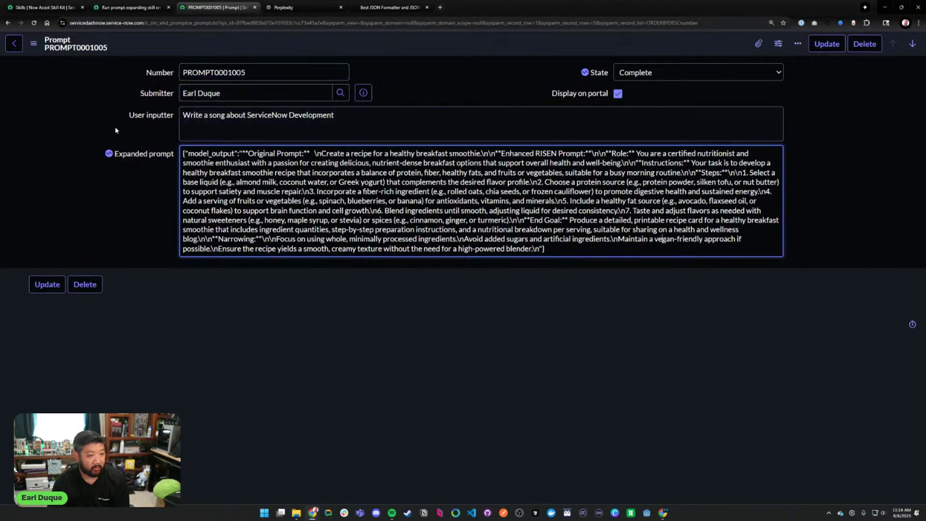
click(89, 181)
key(alt+Left)
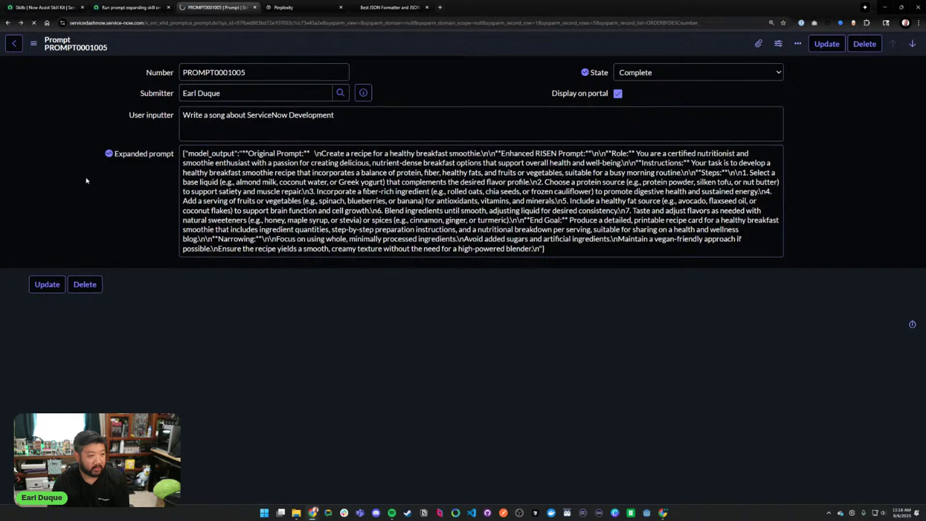
- Open the PROMPT0001005 record and change its User inputter text to "Write a song about ServiceNow Glide Records"
click(94, 175)
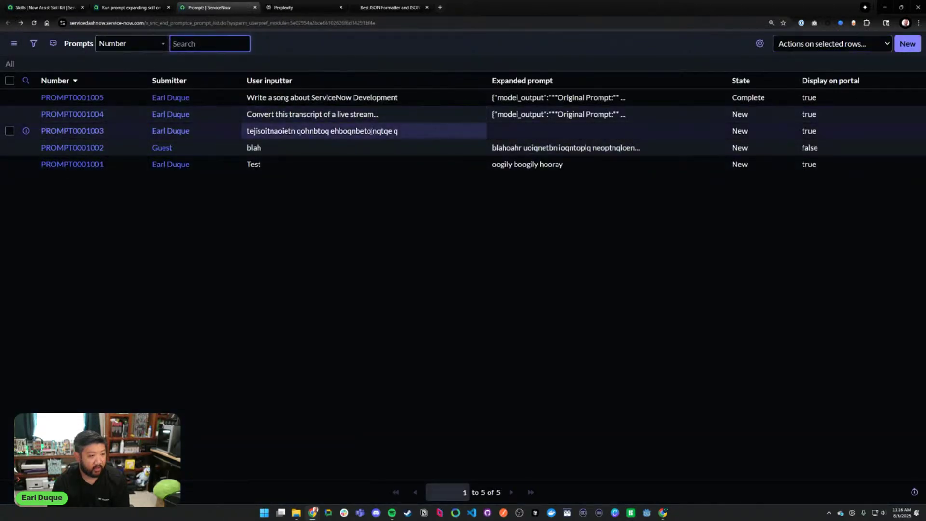
click(73, 97)
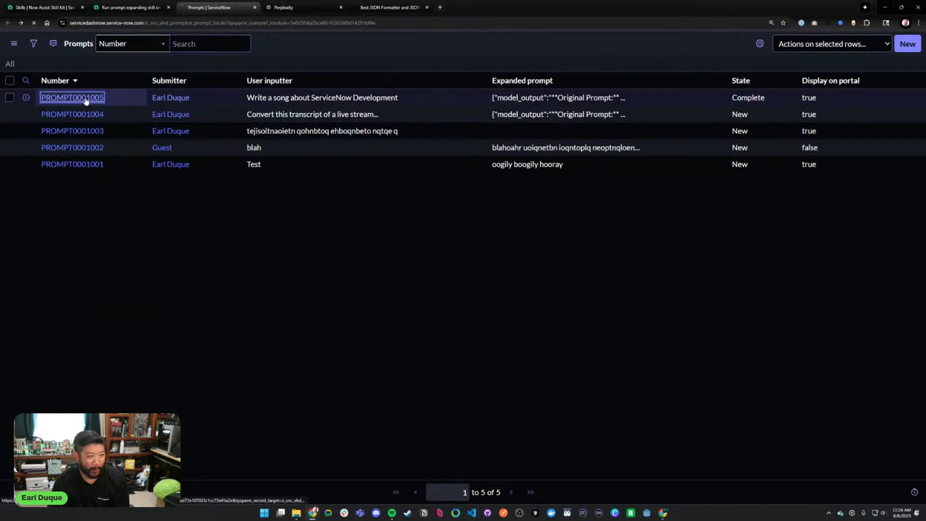
click(386, 191)
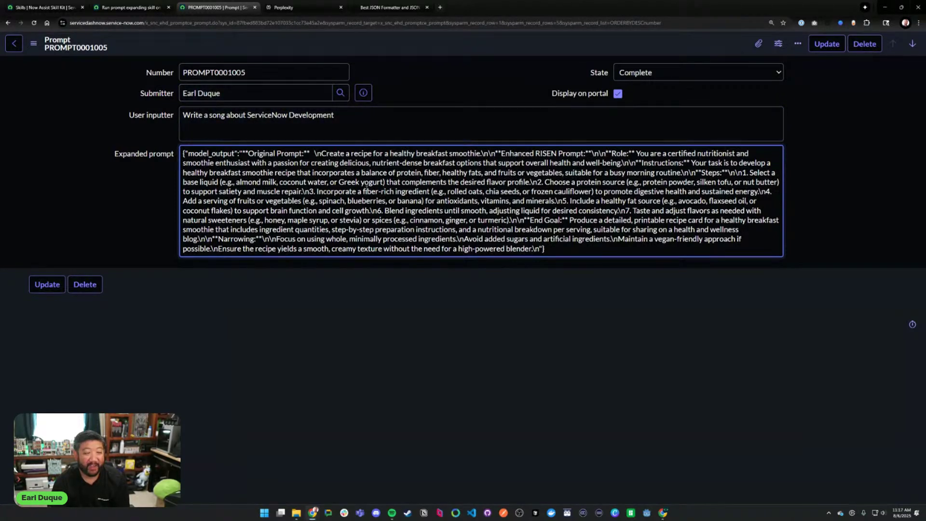
click(374, 128)
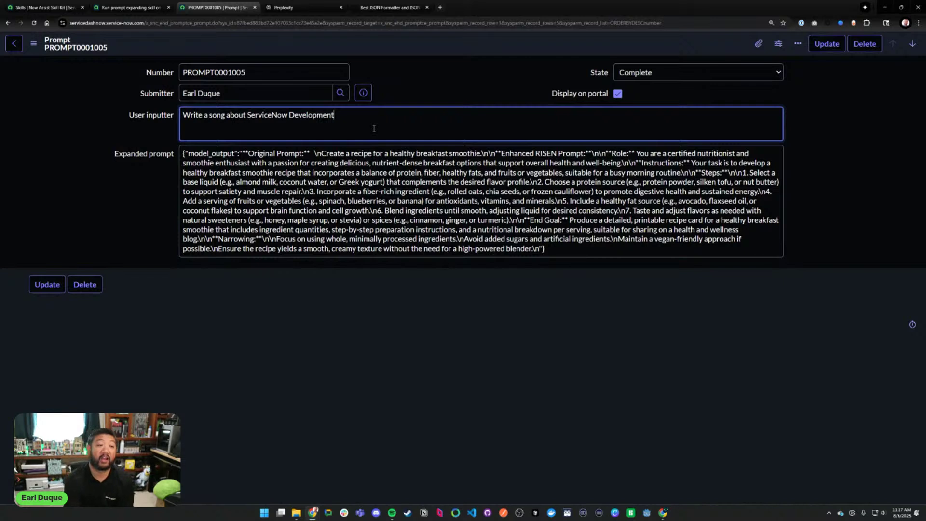
key(BackSpace)
key(BackSpace)
key(BackSpace)
key(BackSpace)
key(BackSpace)
key(BackSpace)
key(BackSpace)
key(BackSpace)
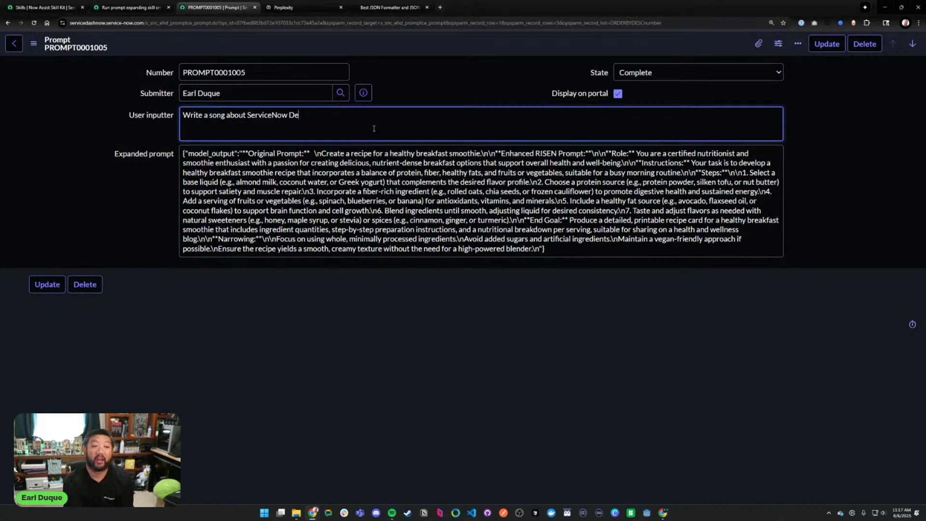
text(Glide Rec)
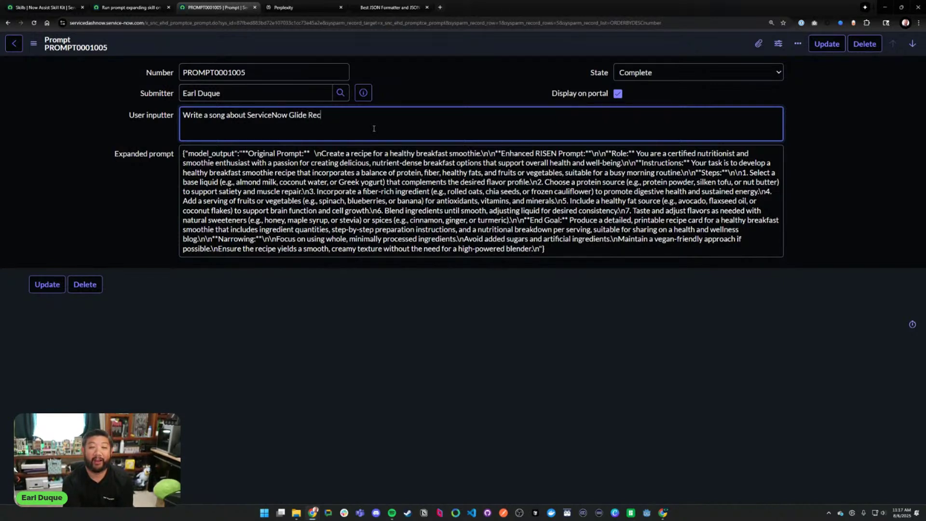
- Clear the Expanded prompt field of the PROMPT0001005 record and save the record
click(389, 176)
key(ctrl+a)
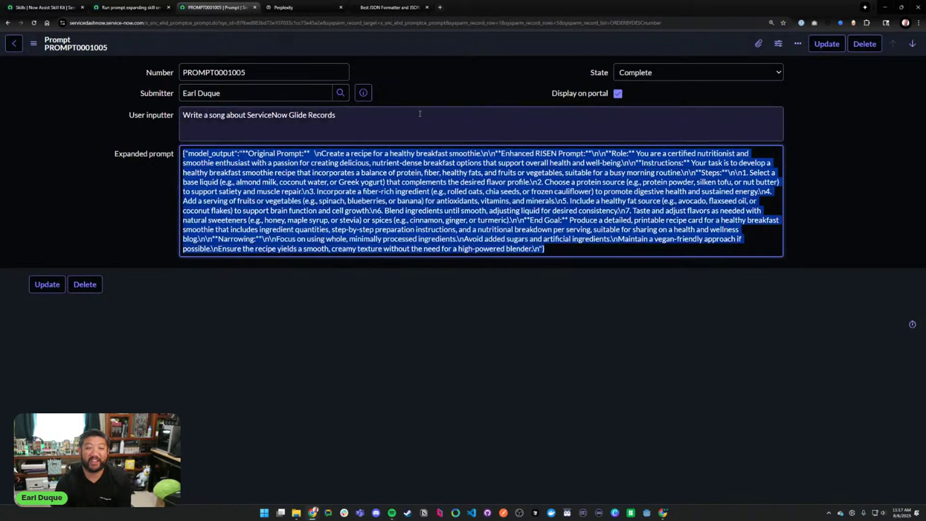
key(BackSpace)
right_click(412, 47)
click(421, 55)
- Rerun the open flow test on PROMPT0001005 and check the Expanded prompt in the record
click(139, 8)
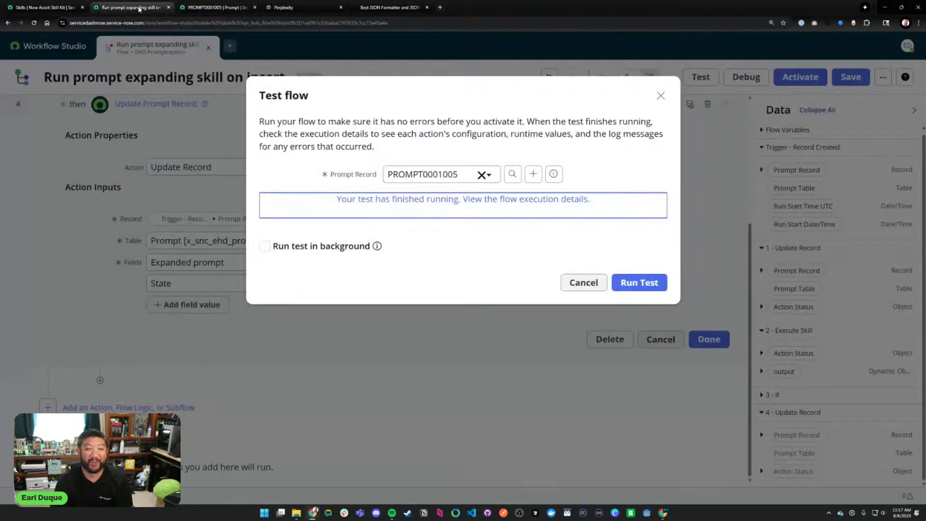
click(642, 282)
key(ctrl+Tab)
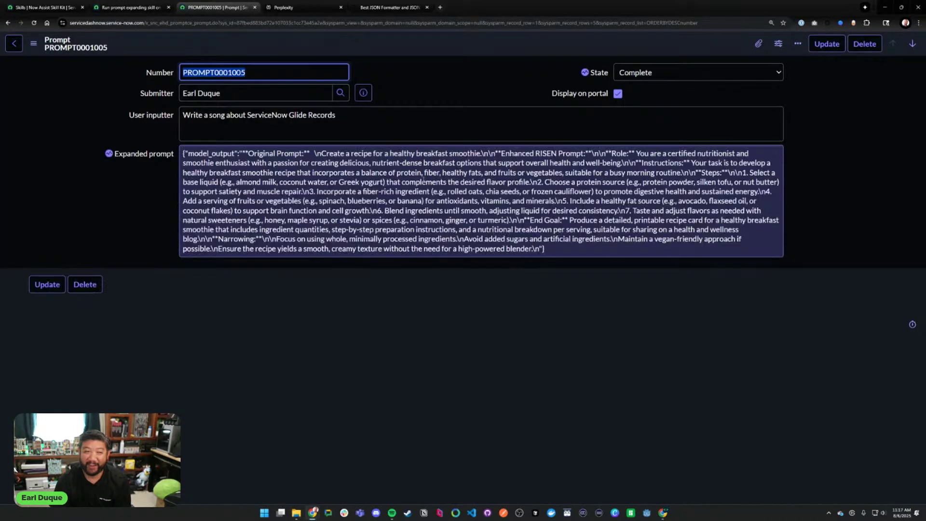
click(398, 266)
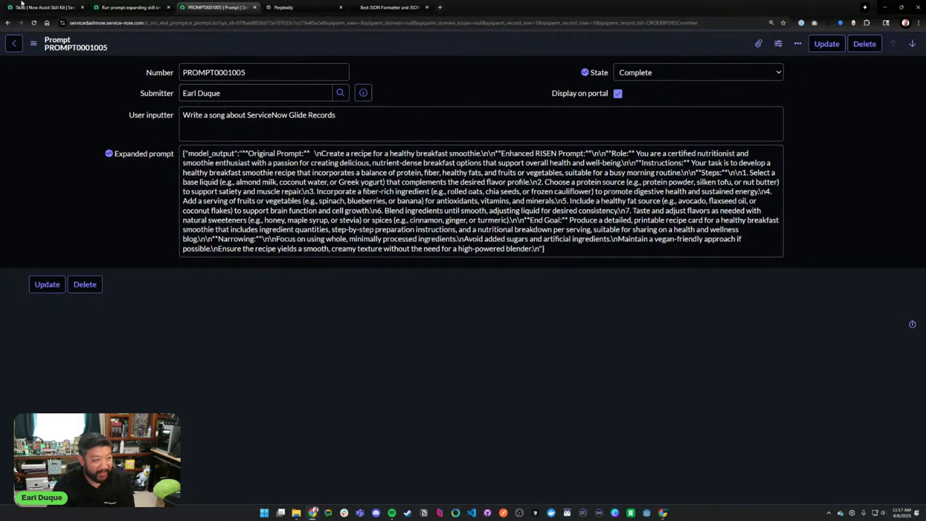
- Start a fresh test of the flow with prompt record PROMPT0001005 selected and return to the record
click(119, 3)
click(583, 282)
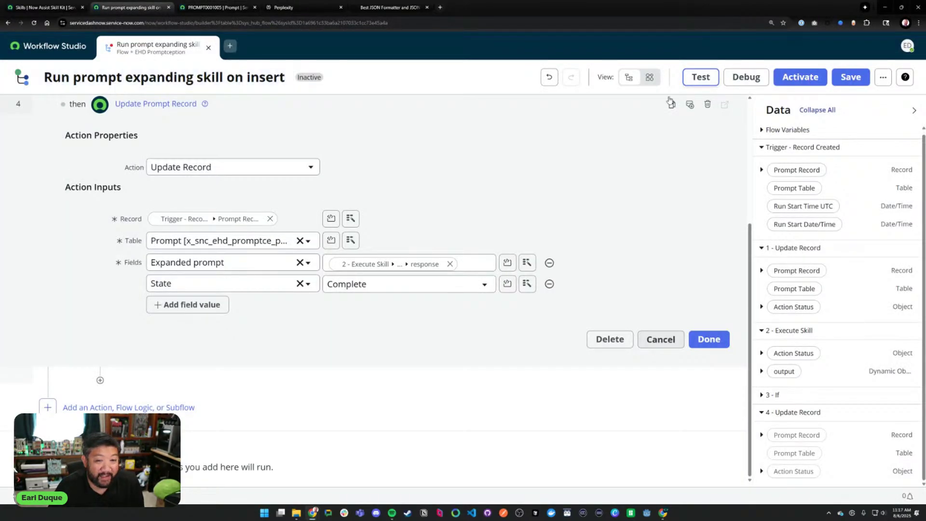
click(711, 83)
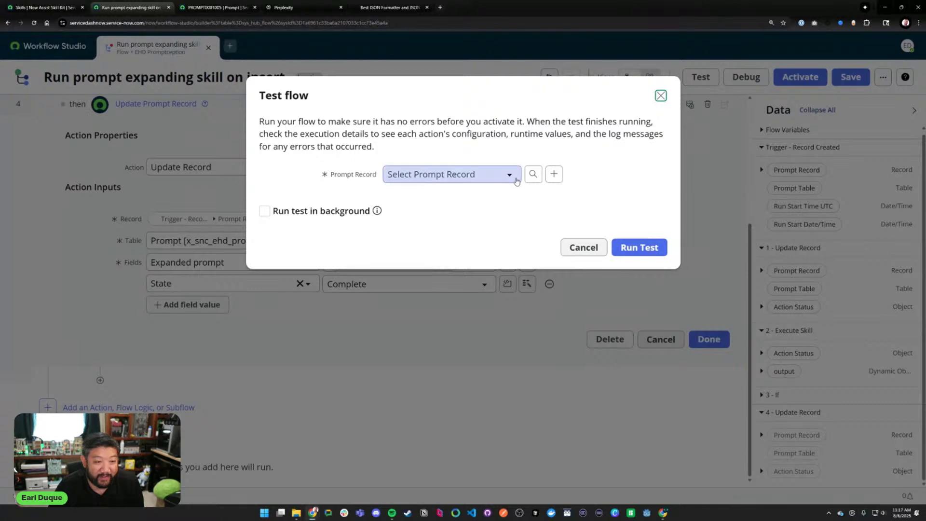
click(482, 175)
click(502, 288)
click(639, 250)
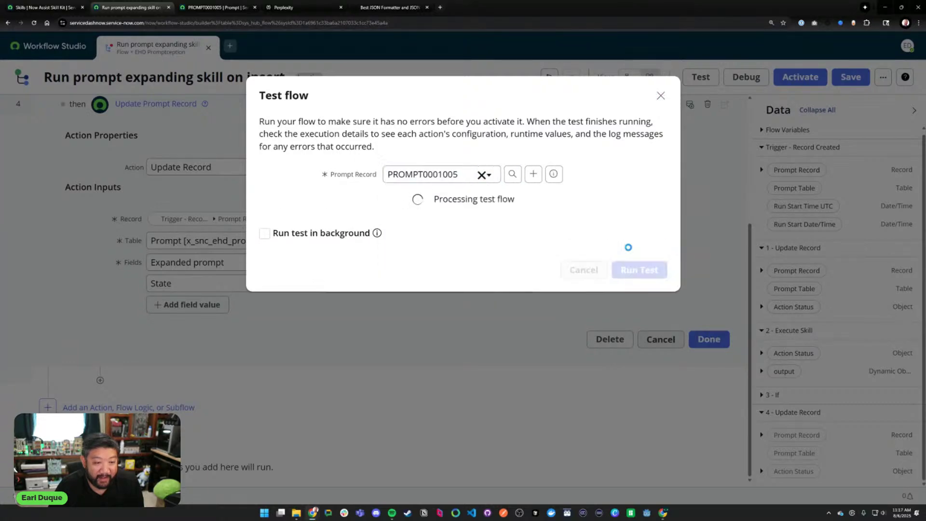
key(ctrl+Tab)
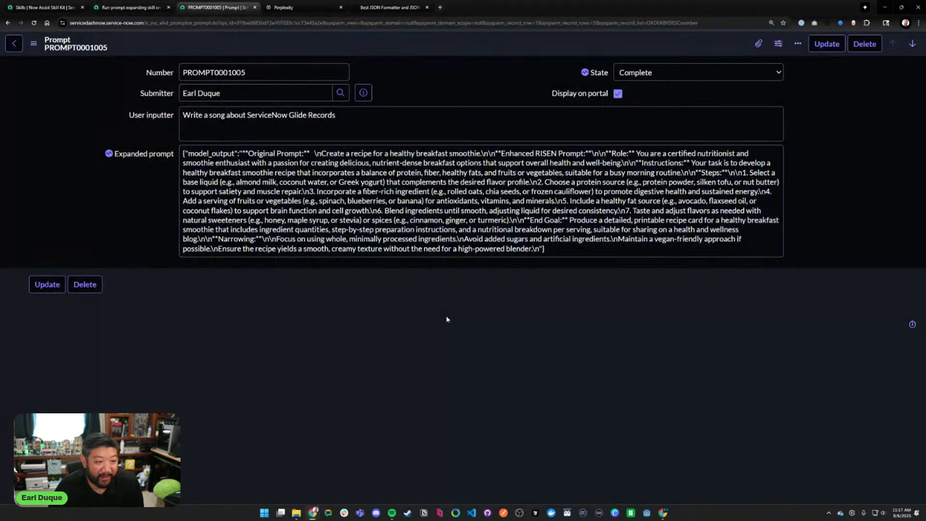
- Open the flow execution details of the finished test and check the Prompt runtime value of the Execute Skill action
key(ctrl+shift+Tab)
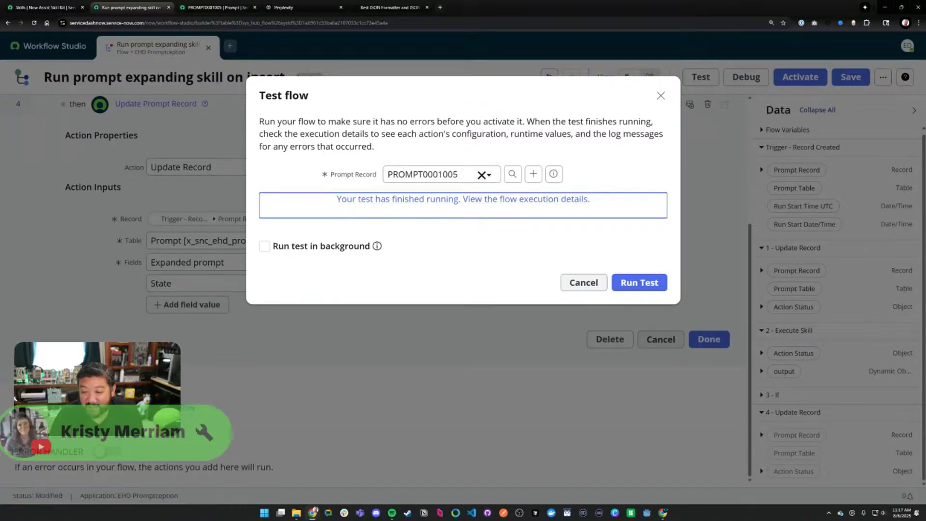
click(495, 272)
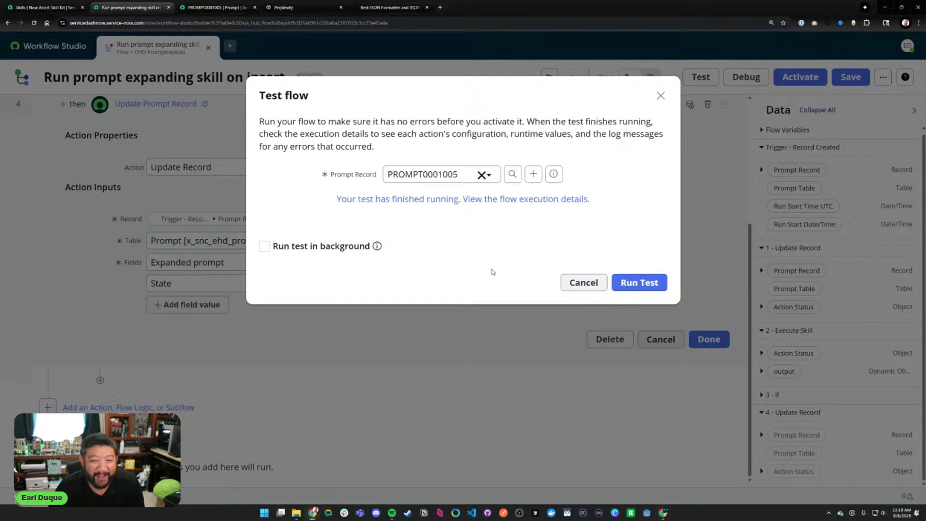
click(577, 199)
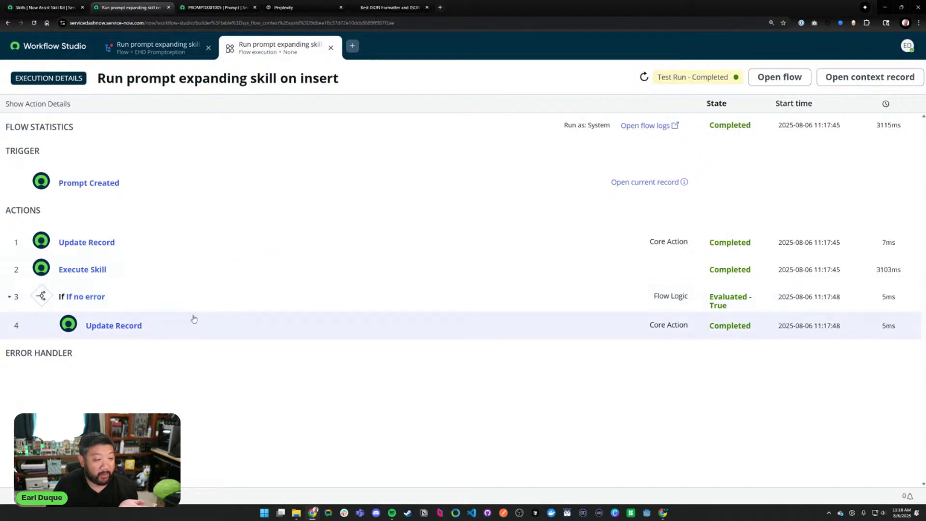
click(188, 275)
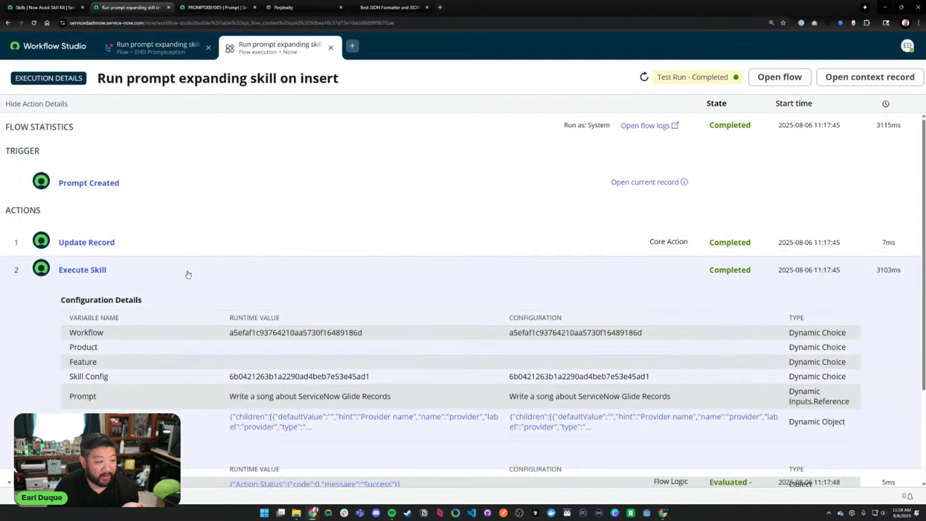
scroll(198, 299, down, 3)
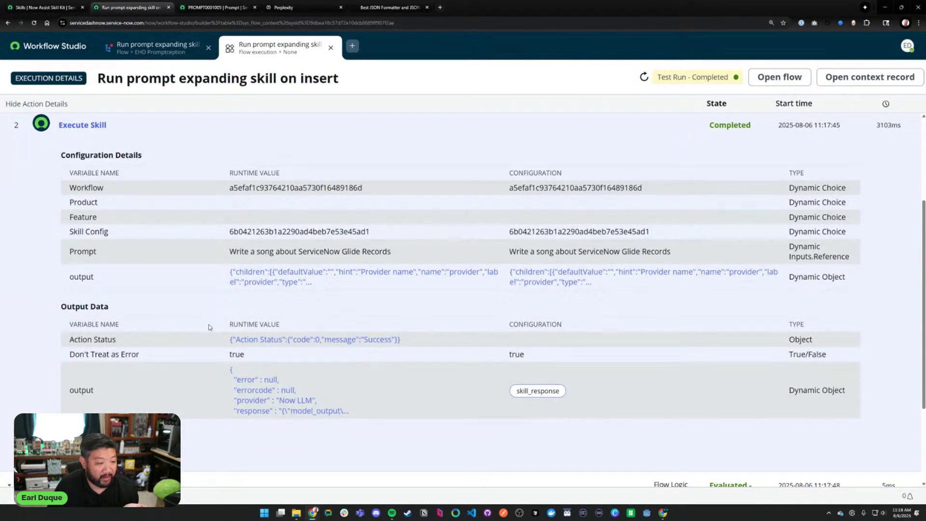
scroll(208, 327, down, 1)
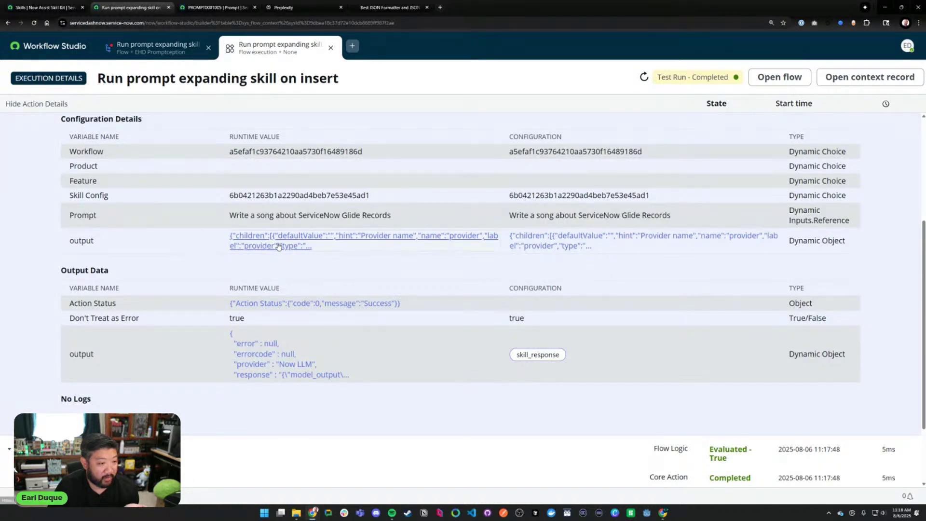
drag(230, 215, 416, 220)
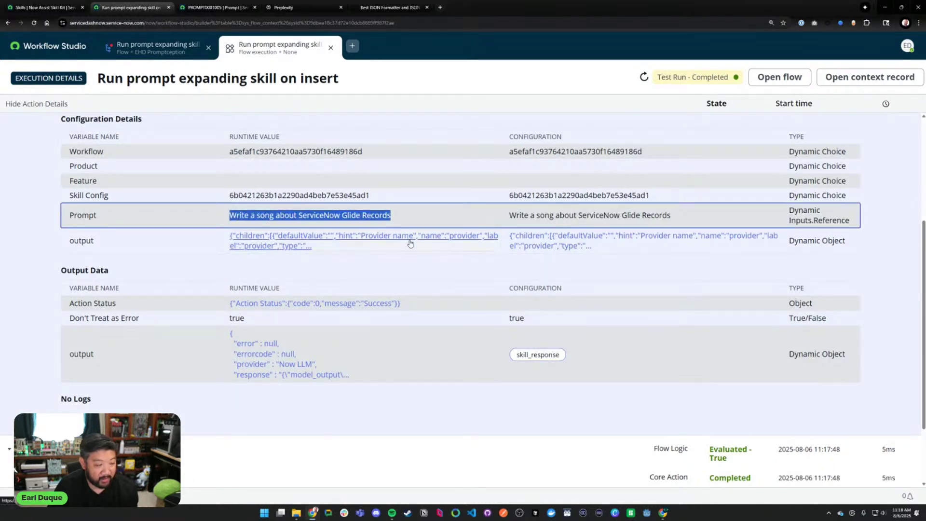
- View the runtime and configuration values of the output variable in the Execute Skill configuration details
click(437, 240)
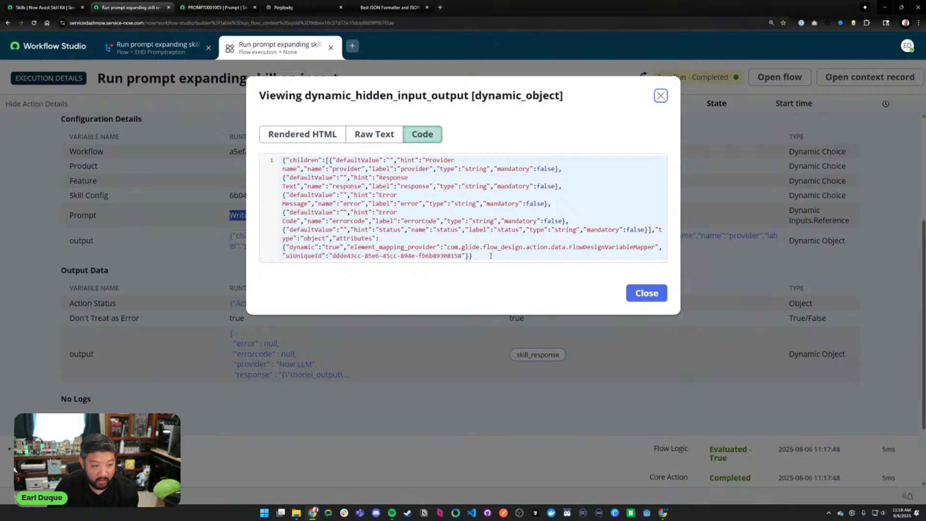
drag(488, 230, 713, 252)
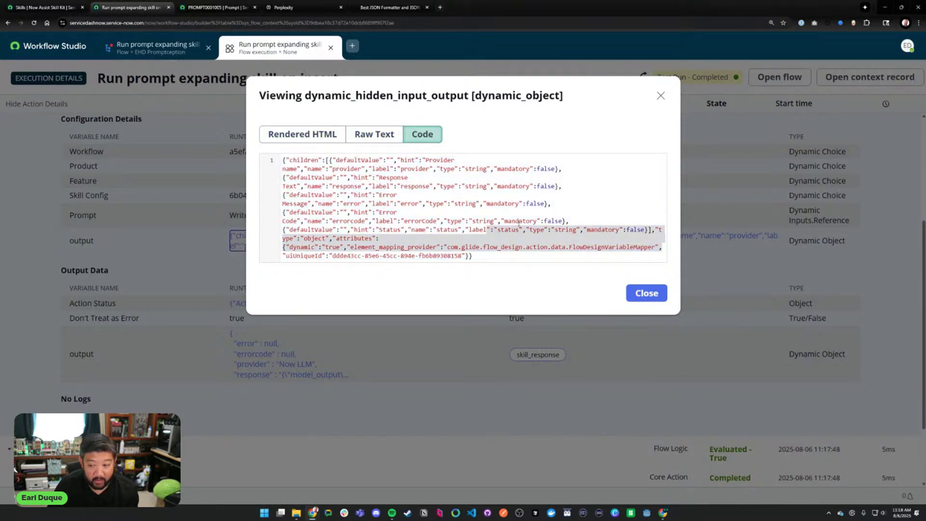
click(662, 297)
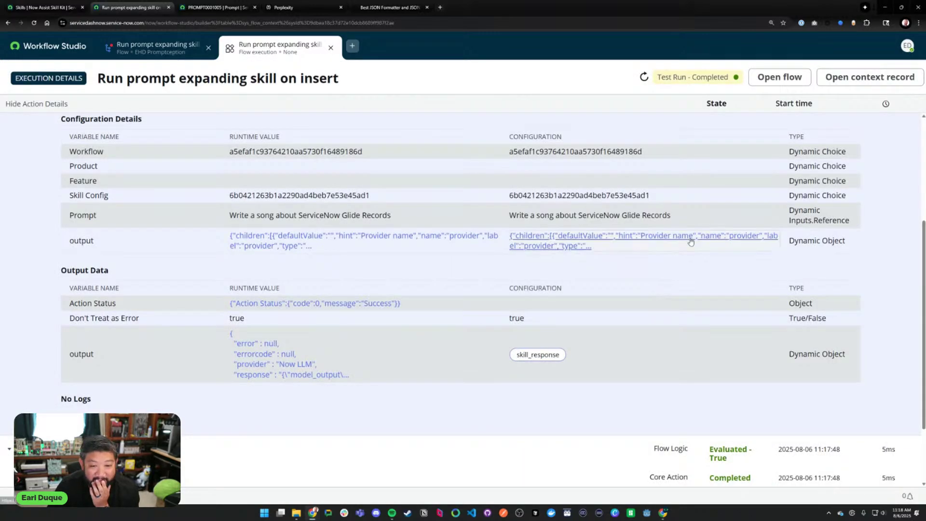
click(691, 242)
click(646, 291)
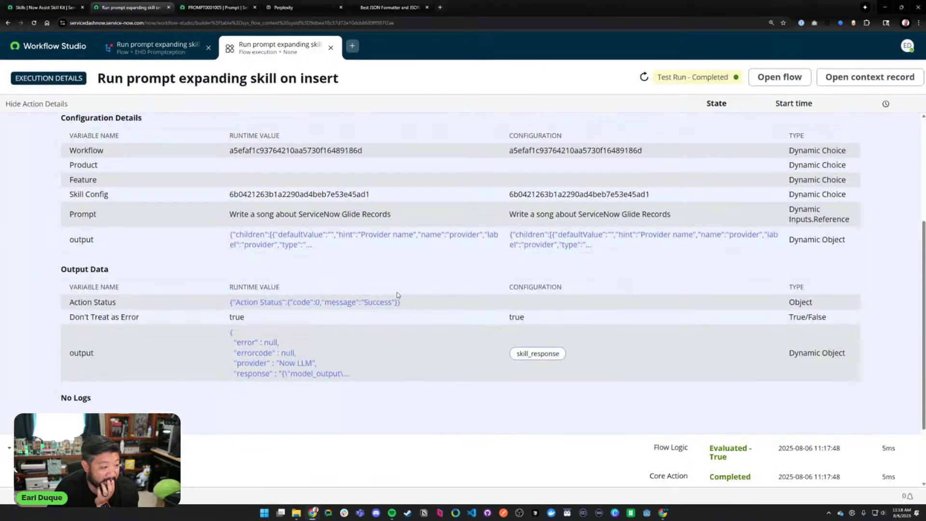
- Read the response in the runtime output under the Execute Skill action's output data
scroll(259, 322, down, 1)
click(259, 322)
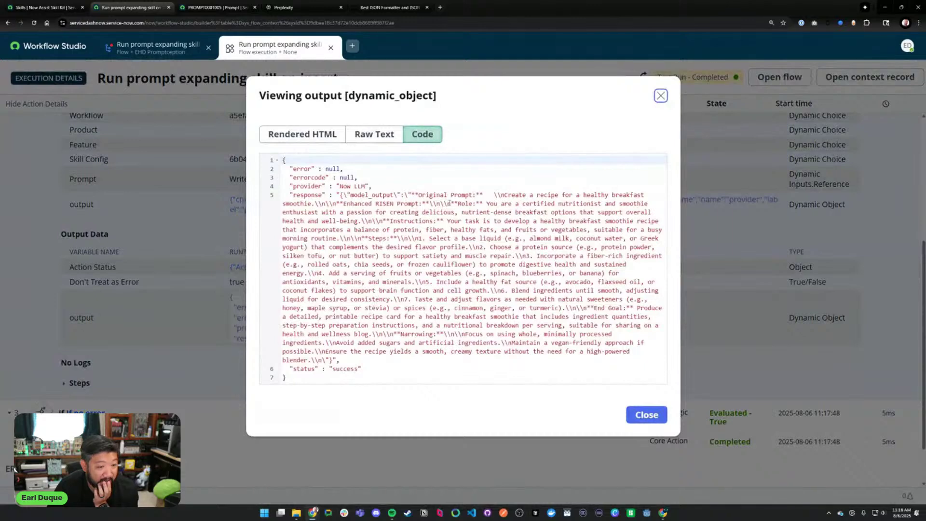
drag(511, 196, 608, 272)
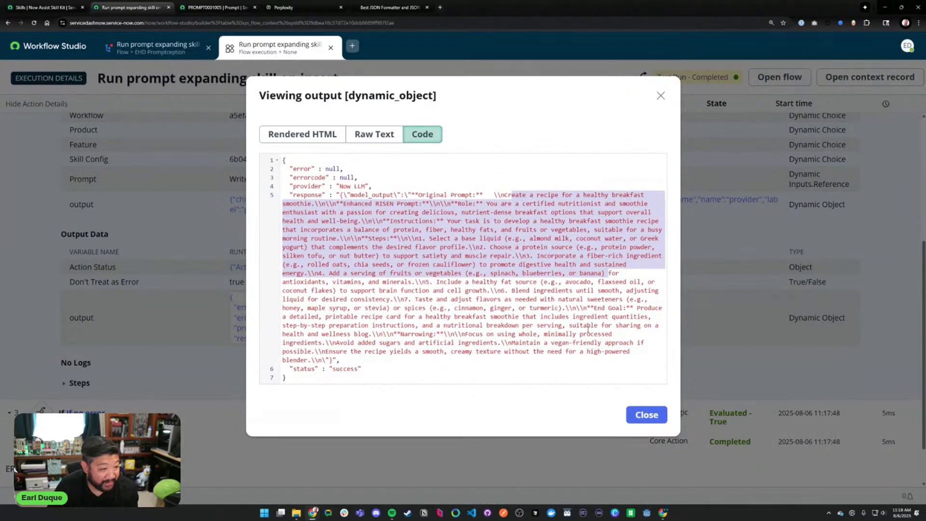
click(645, 414)
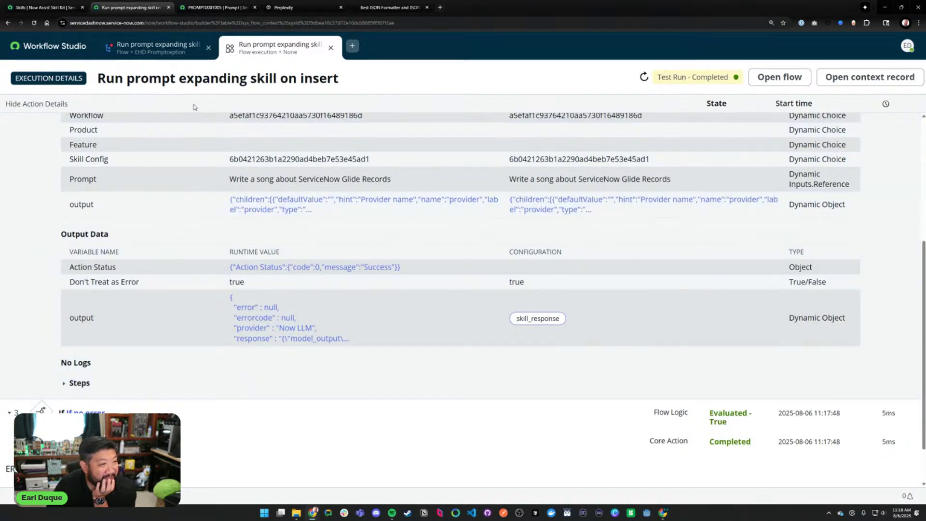
- Replace the user input of prompt record PROMPT0001005 with "Write a dev story for enhancing the incident table with auto group assignment"
click(211, 7)
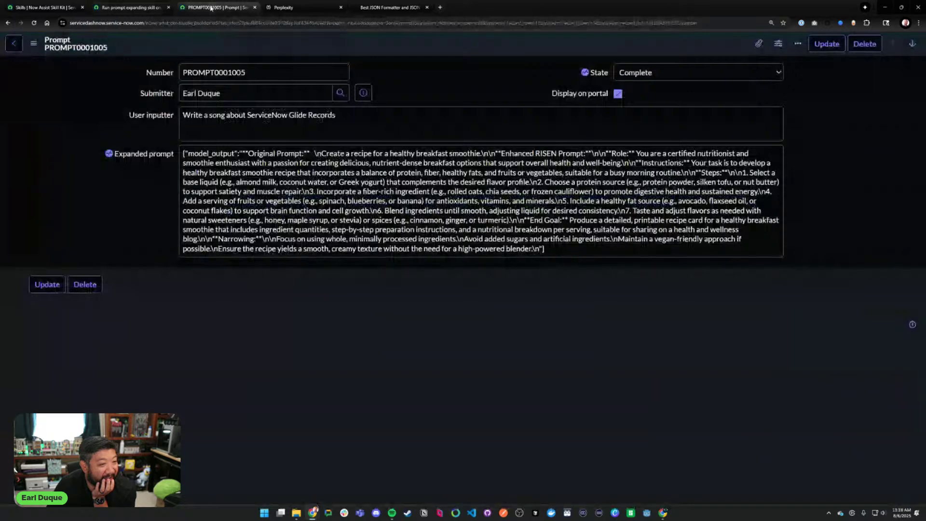
drag(369, 119, 72, 110)
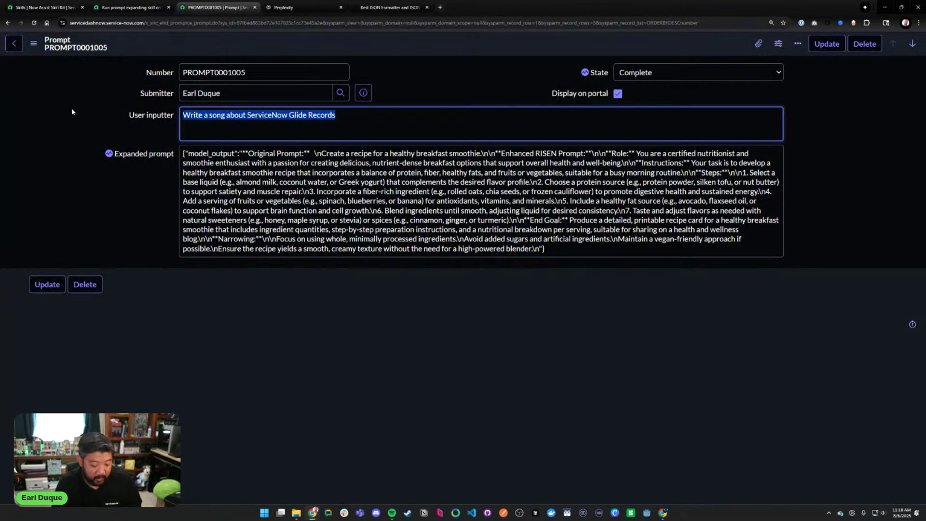
text(Write a d)
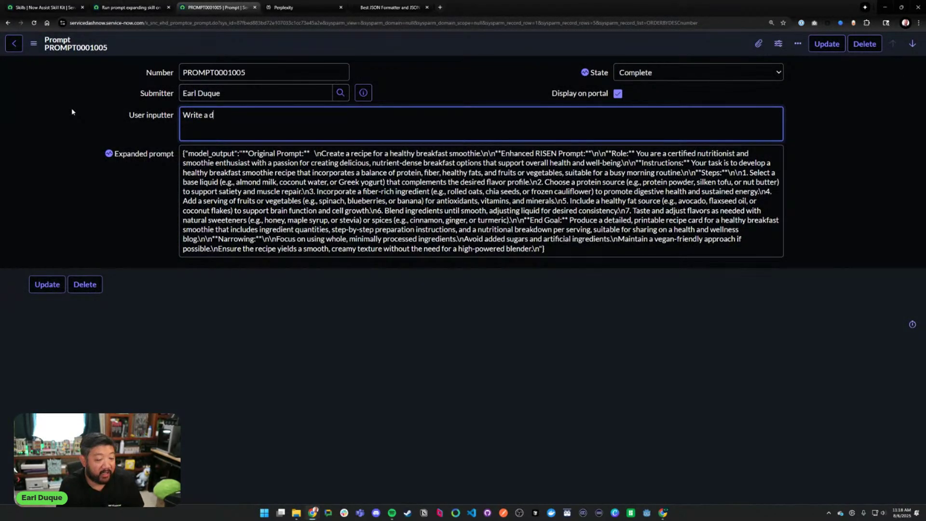
text(ev story for )
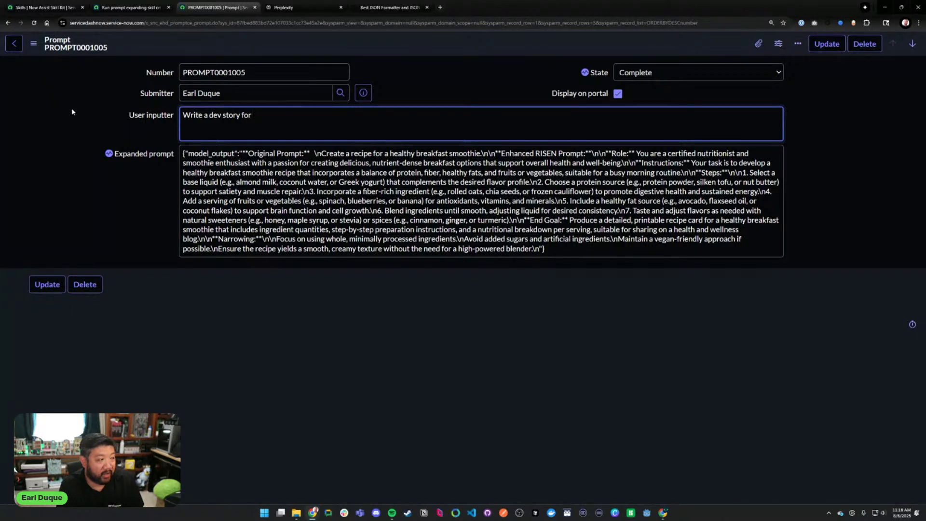
text(enhanc)
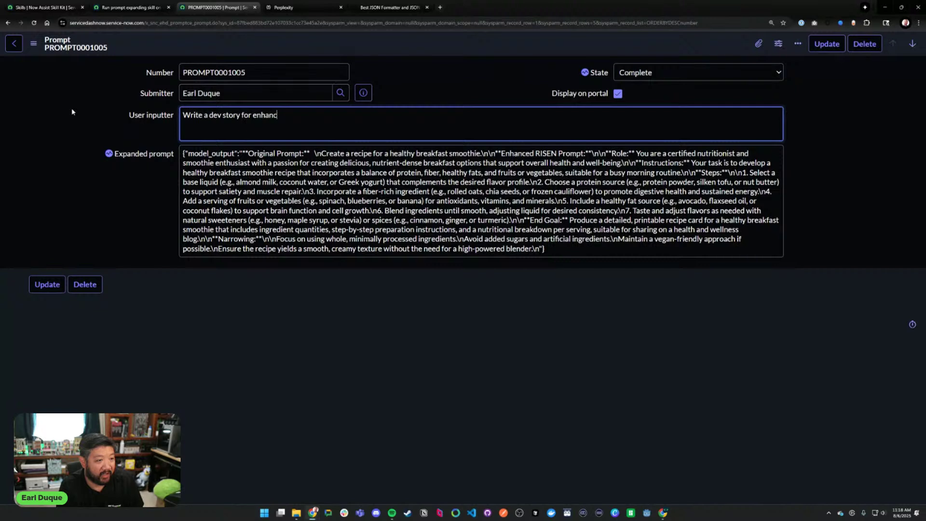
text(ing the incident table with)
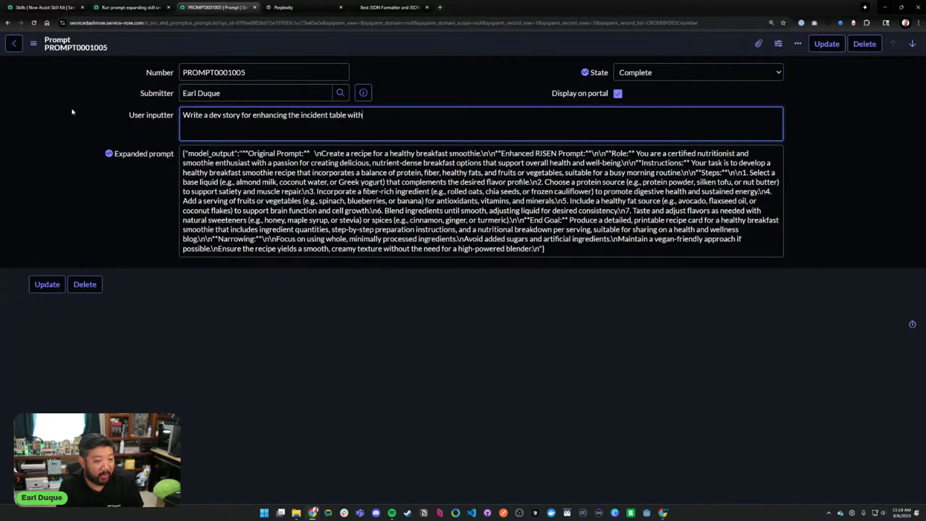
text( auto)
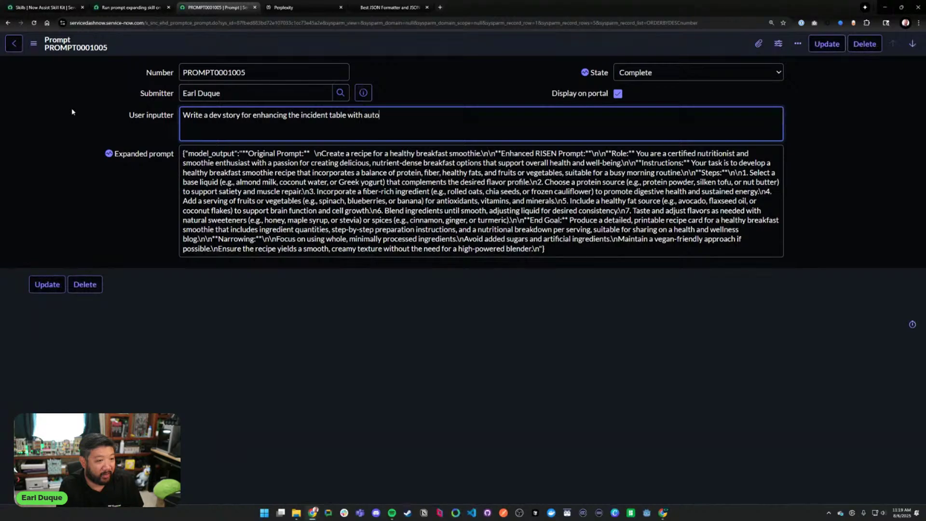
text( group assi)
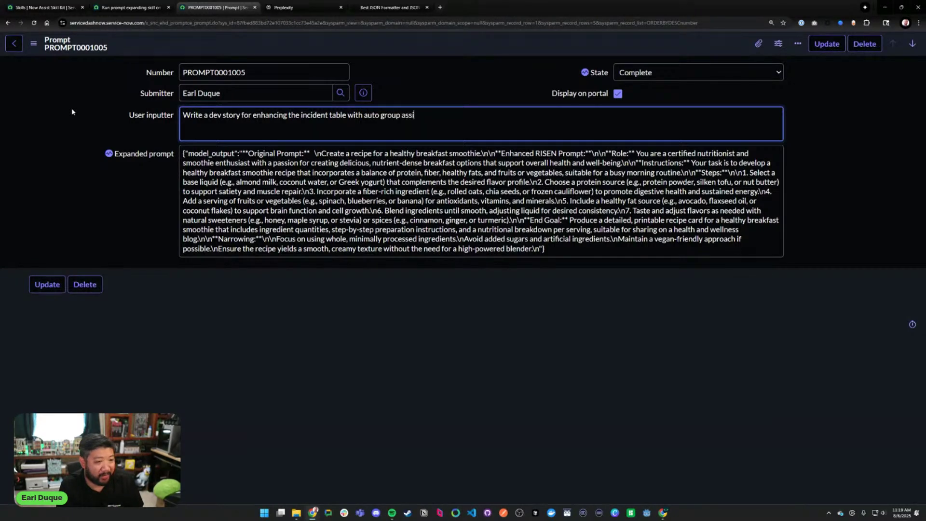
text(gnment)
- Clear the record's Expanded prompt, set its State to New, and save the record
click(419, 219)
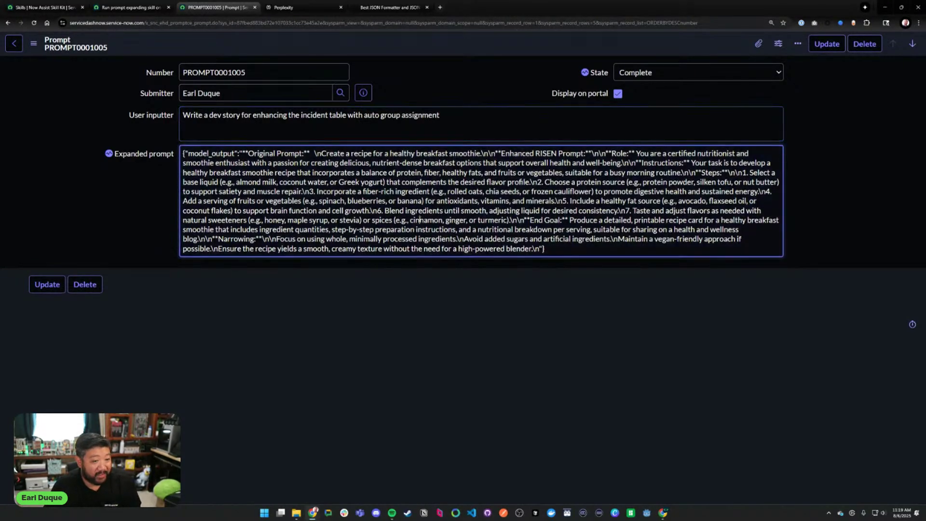
key(ctrl+a)
key(BackSpace)
click(694, 72)
click(677, 100)
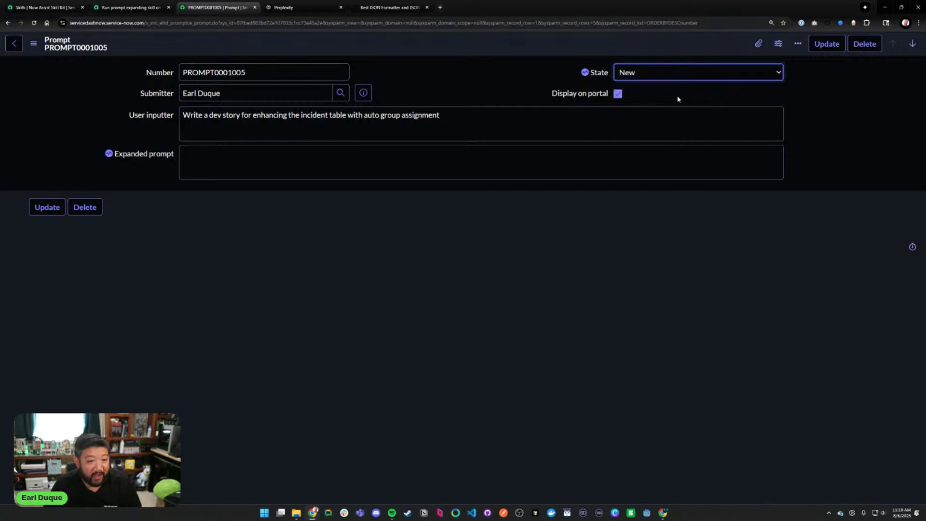
right_click(523, 49)
click(540, 54)
- Rerun the flow test on PROMPT0001005 and check the record's Expanded prompt
click(131, 7)
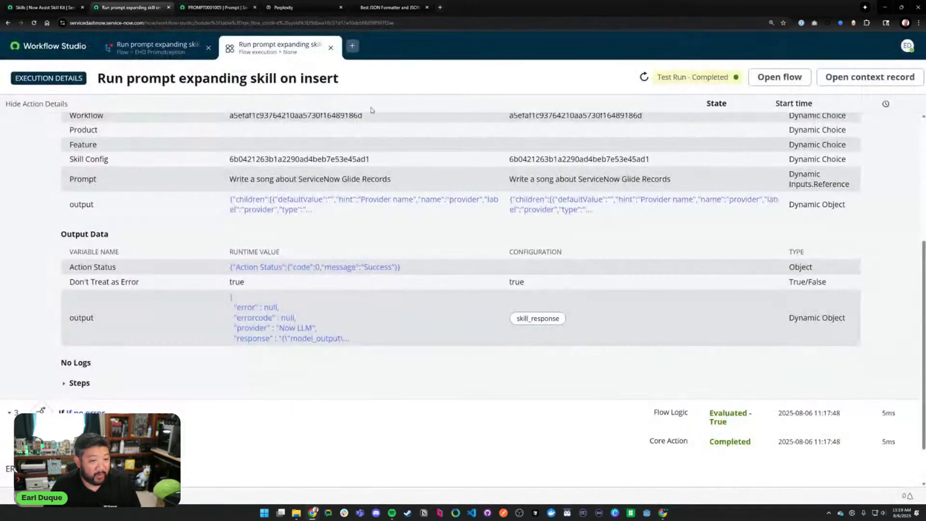
click(779, 78)
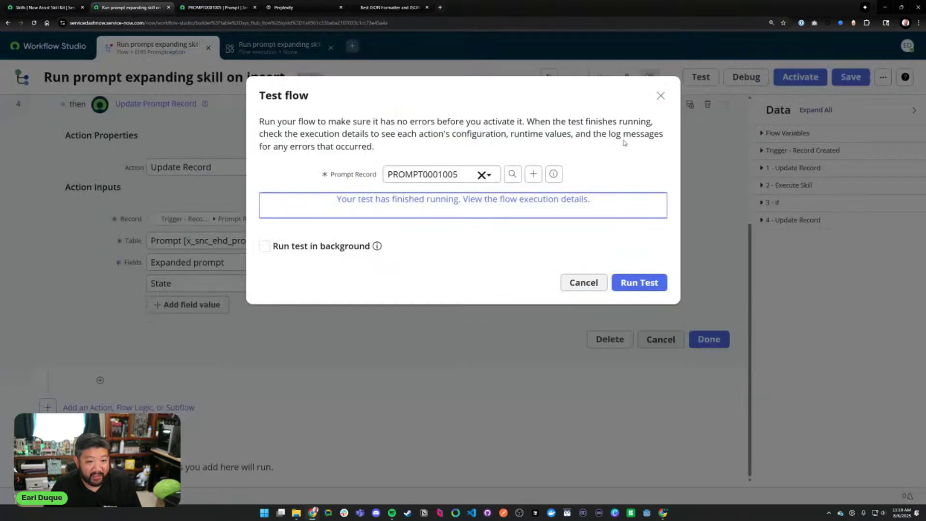
click(626, 278)
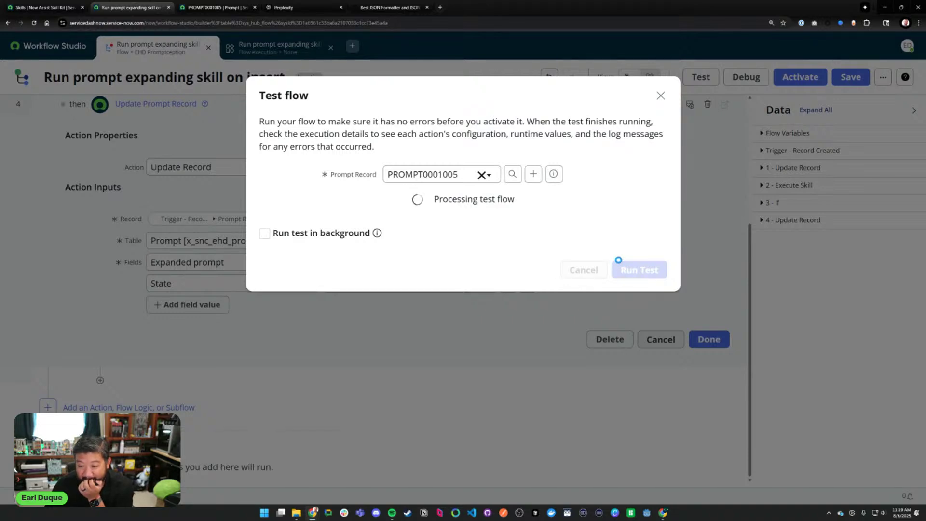
click(230, 9)
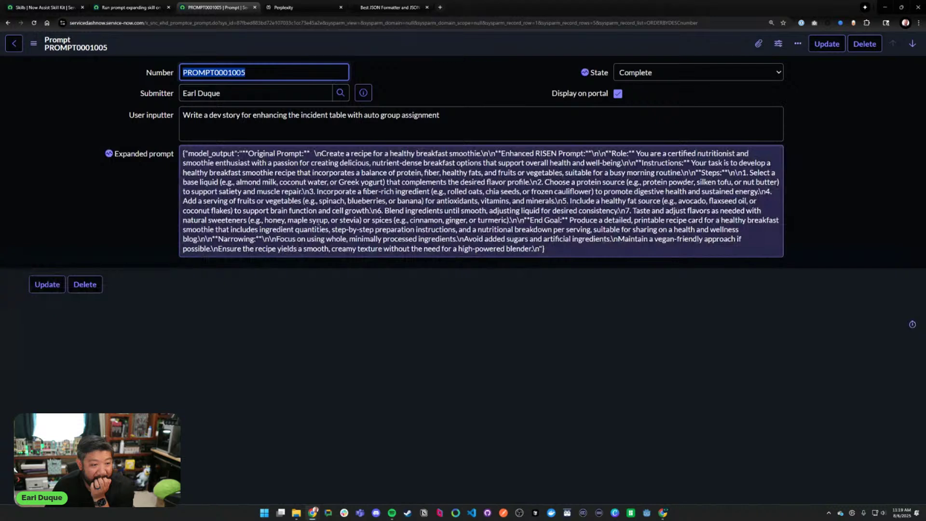
click(318, 222)
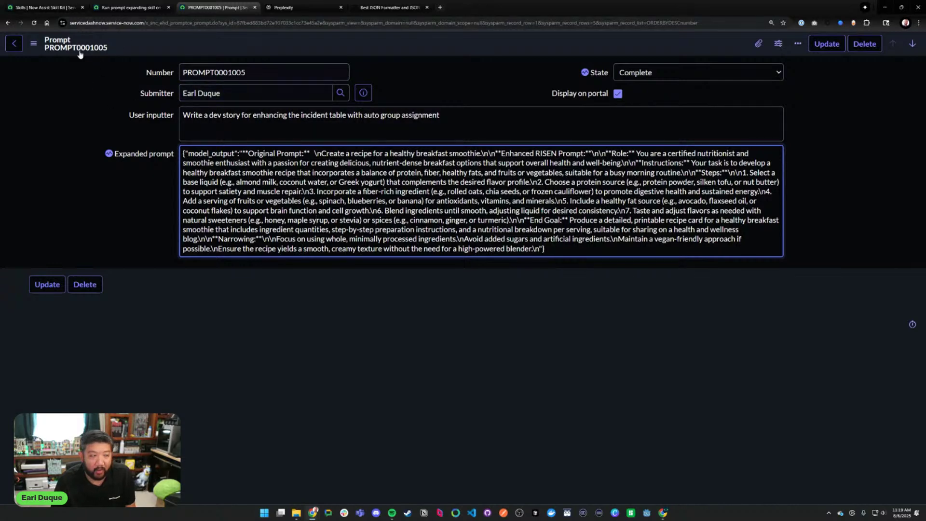
- Search the Expand my prompt skill's page in Now Assist Skill Kit for "smooth" and "breafk"
click(46, 7)
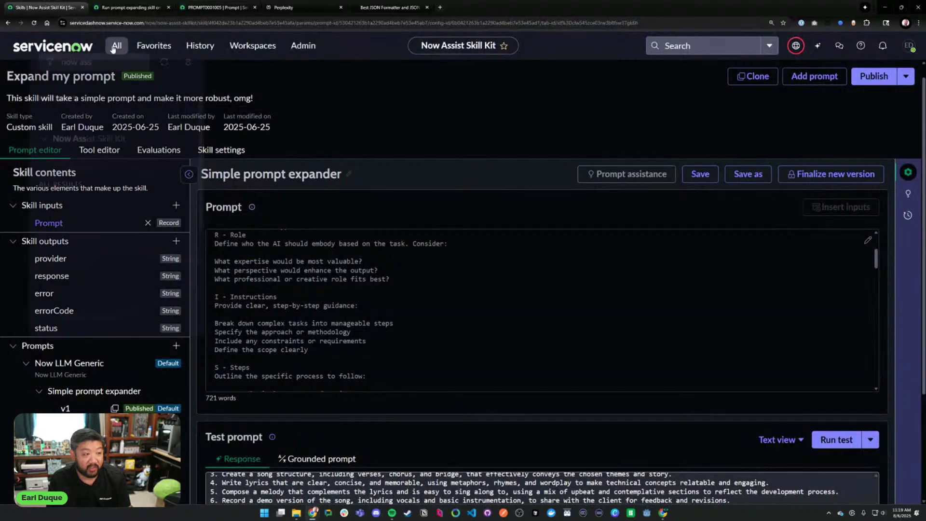
click(113, 48)
click(113, 47)
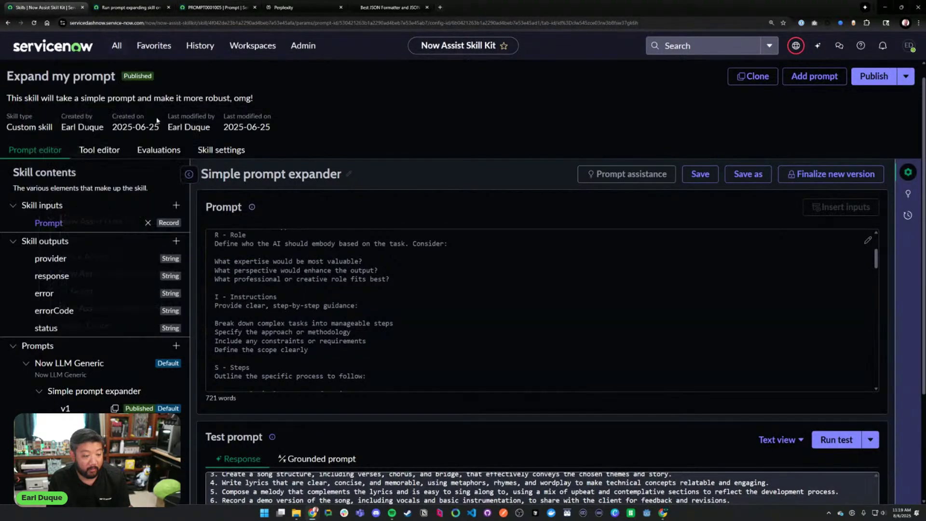
key(ctrl+f)
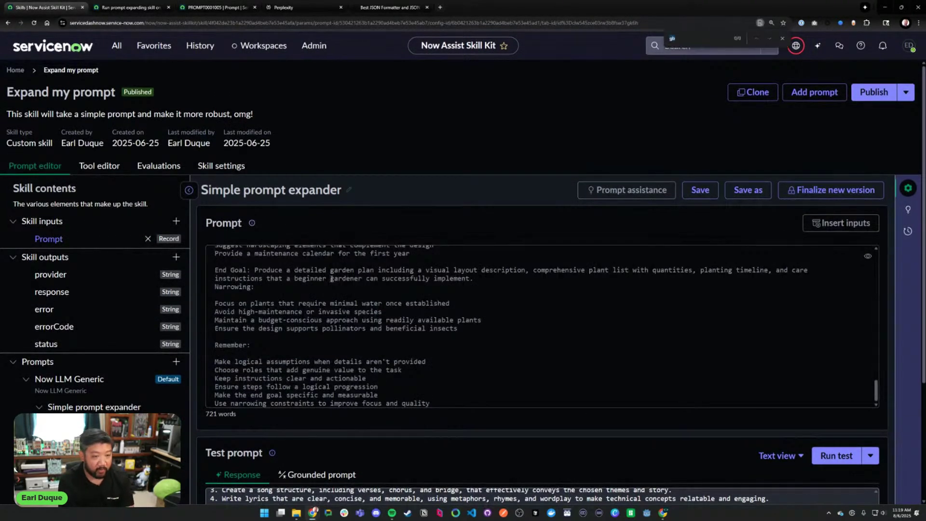
text(smooth)
key(ctrl+a)
text(breafk)
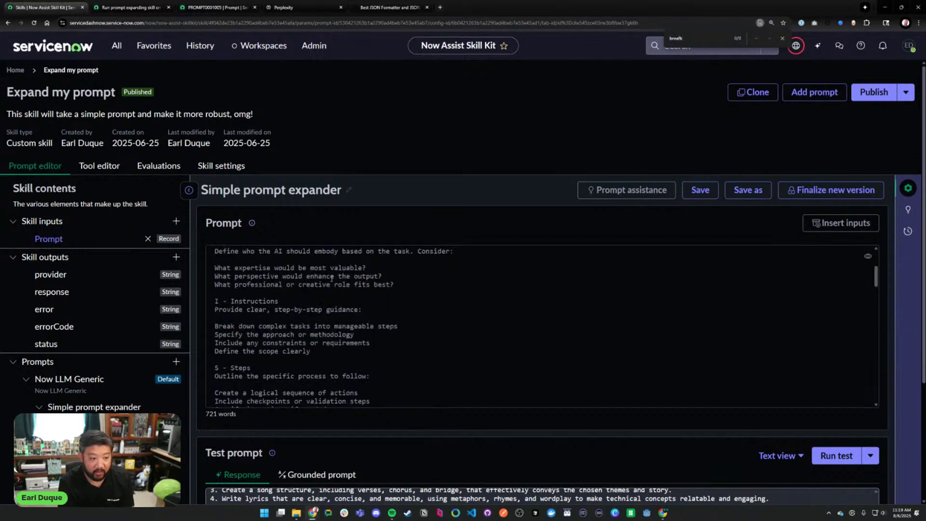
key(ctrl+a)
key(BackSpace)
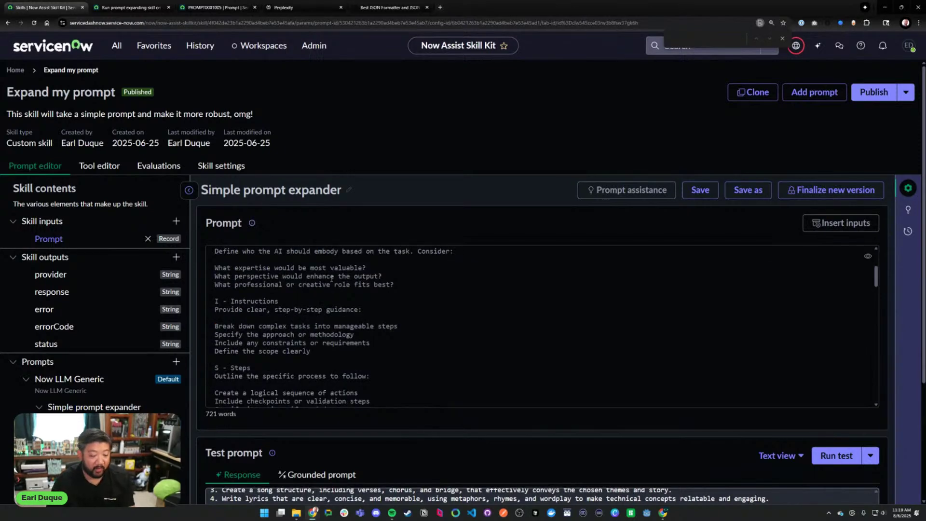
key(Escape)
- Finalize the new version of the Simple prompt expander and make it the default prompt for Now LLM Generic
scroll(331, 289, down, 3)
scroll(338, 355, up, 1)
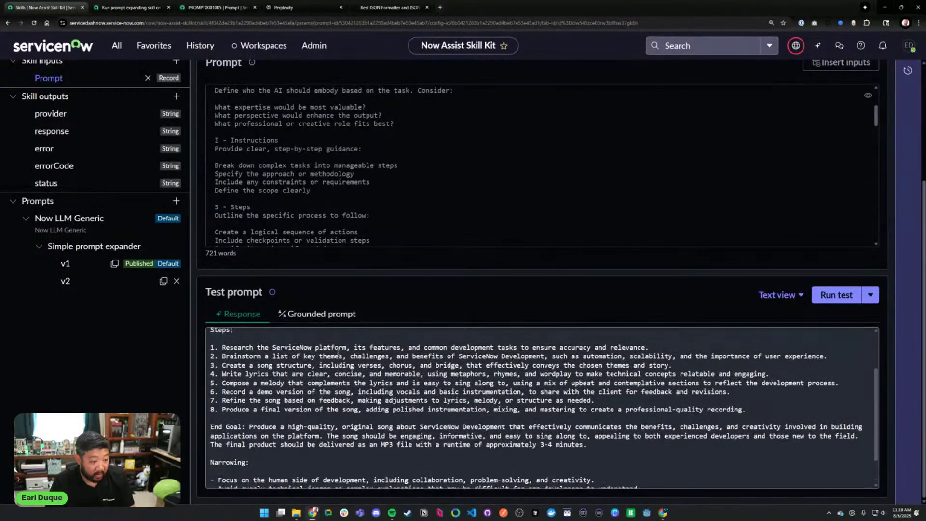
scroll(338, 355, up, 5)
scroll(432, 357, down, 2)
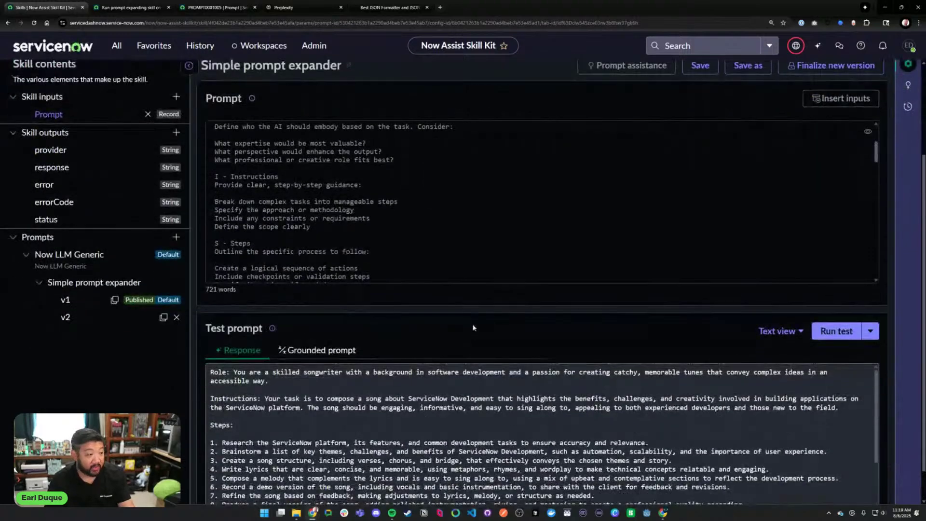
scroll(489, 338, up, 1)
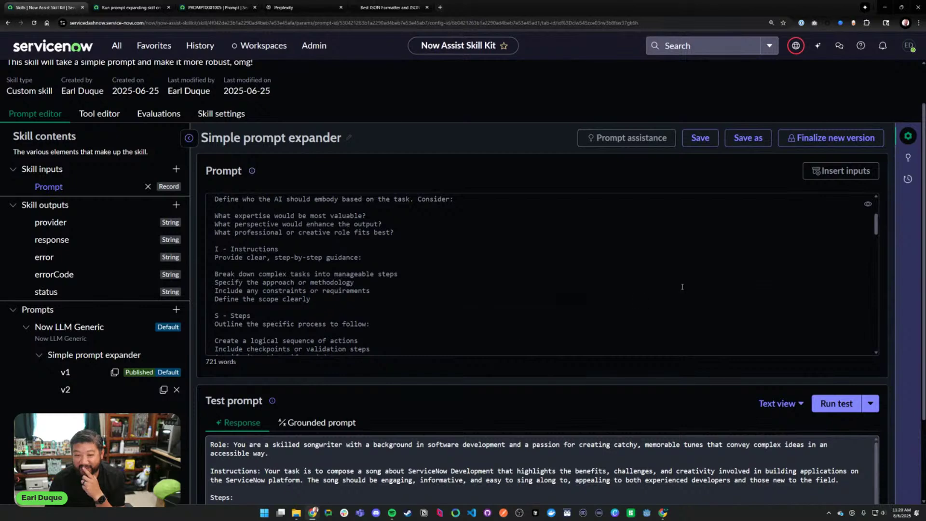
click(834, 138)
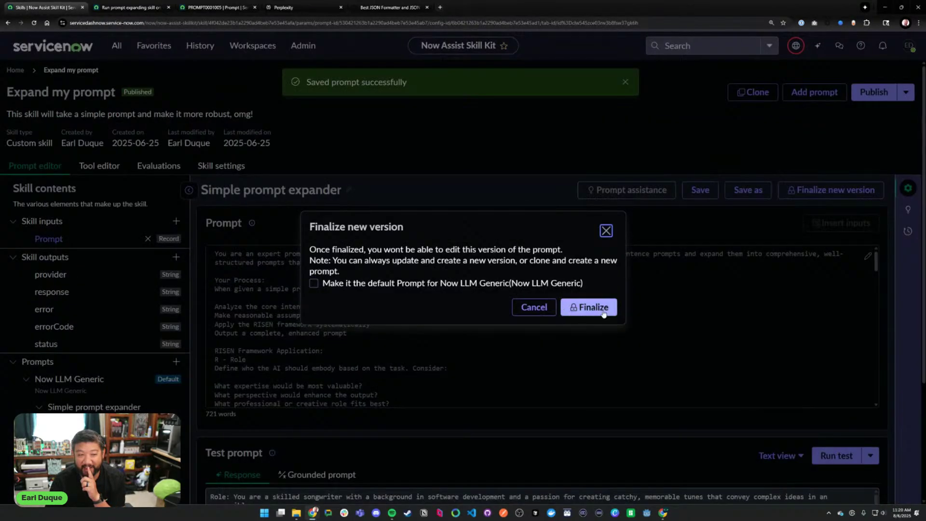
click(560, 285)
click(586, 307)
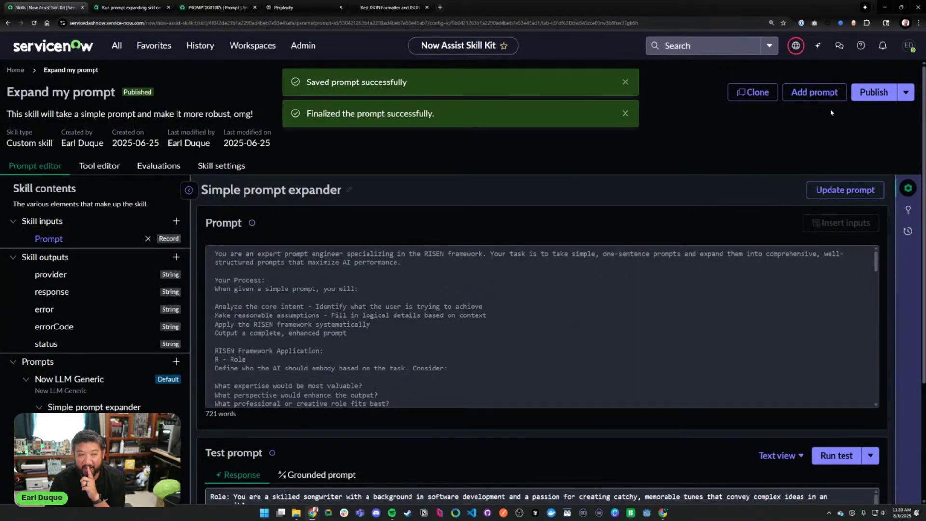
- Publish the skill with Simple prompt expander (v2) included, confirming publication to the already active skill
click(873, 92)
click(363, 321)
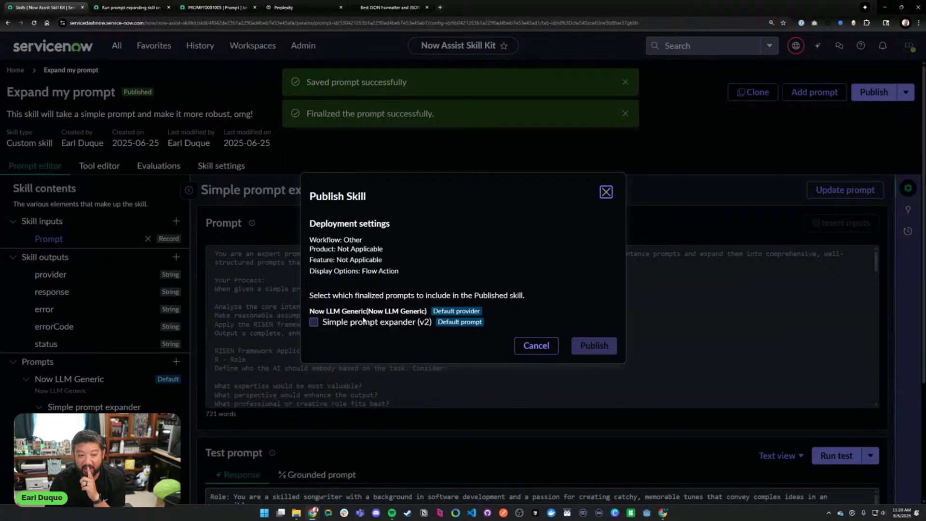
click(593, 345)
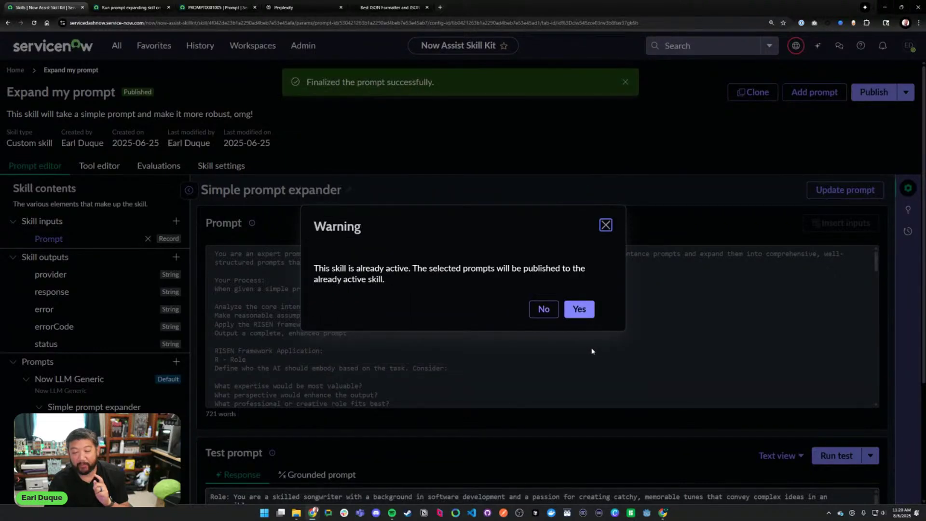
click(579, 309)
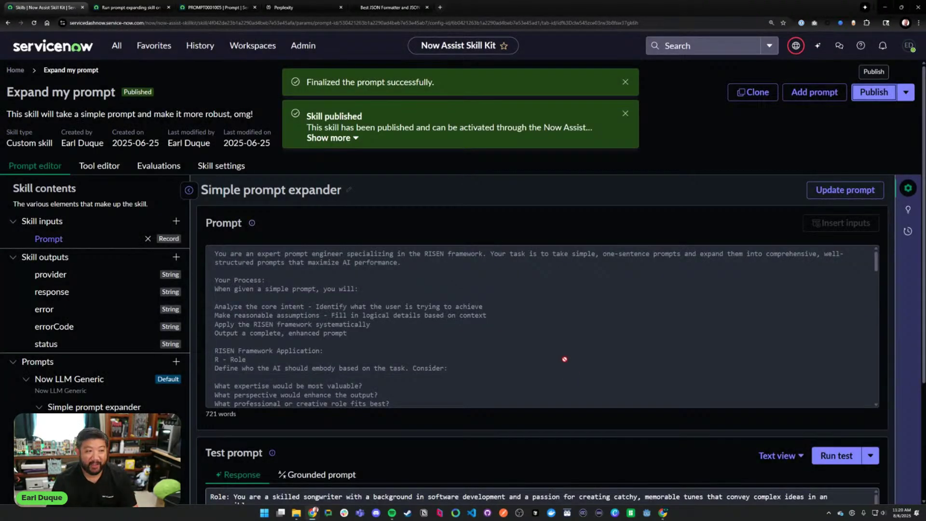
- Run the flow test again on PROMPT0001005 and read the regenerated Expanded prompt on the record
key(ctrl+Tab)
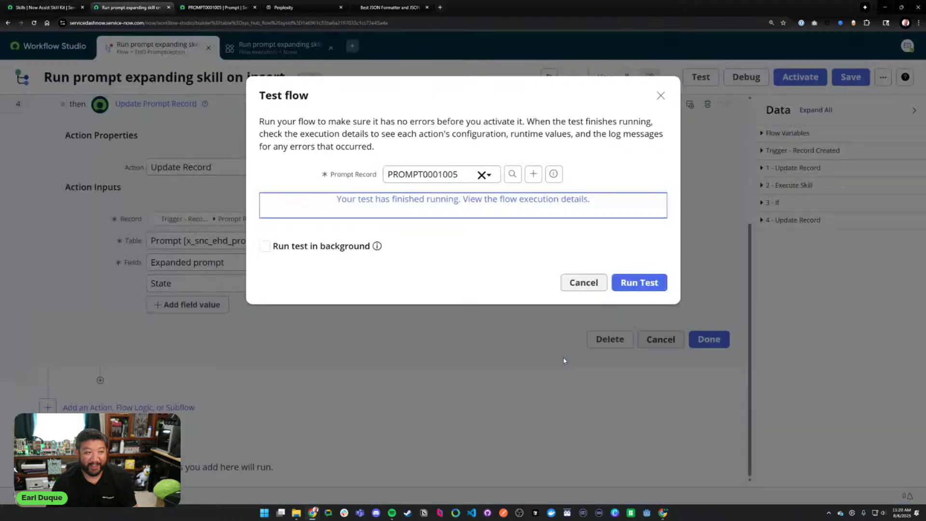
click(639, 284)
key(ctrl+Tab)
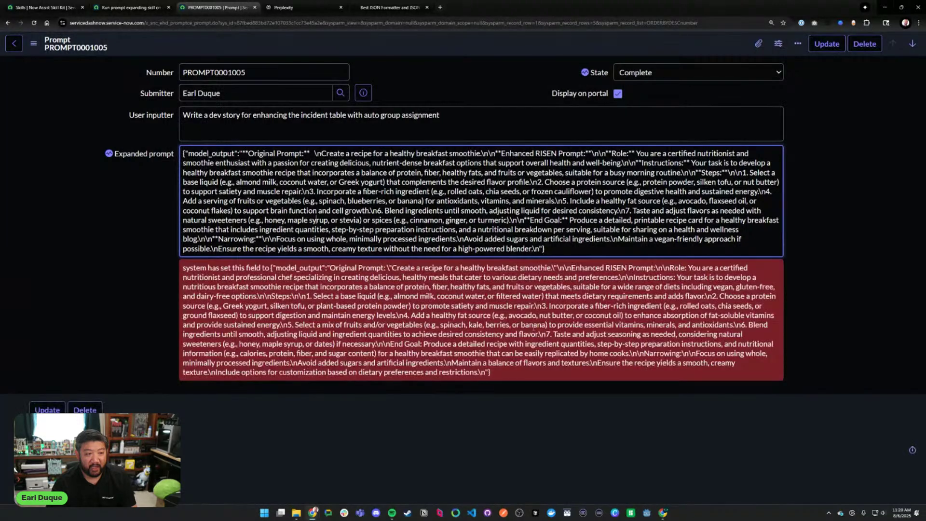
click(425, 422)
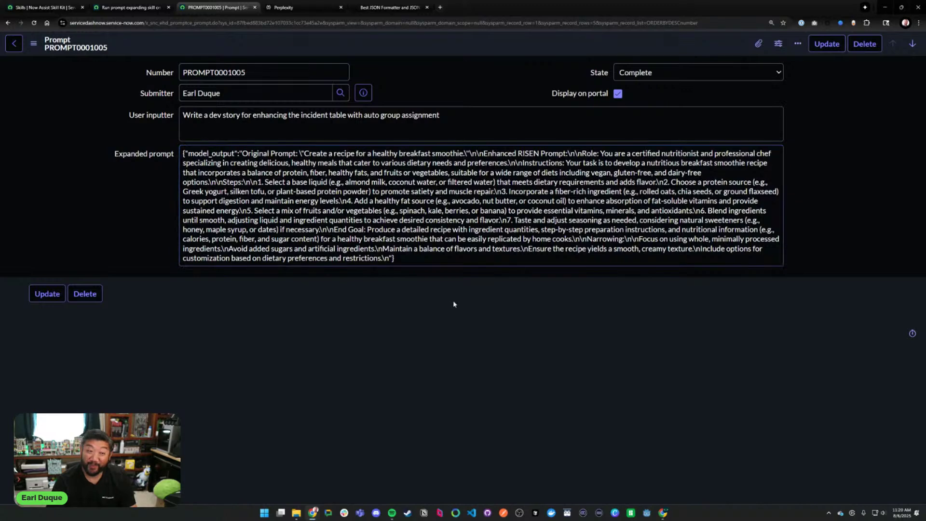
drag(522, 248, 436, 209)
key(ctrl+a)
click(460, 342)
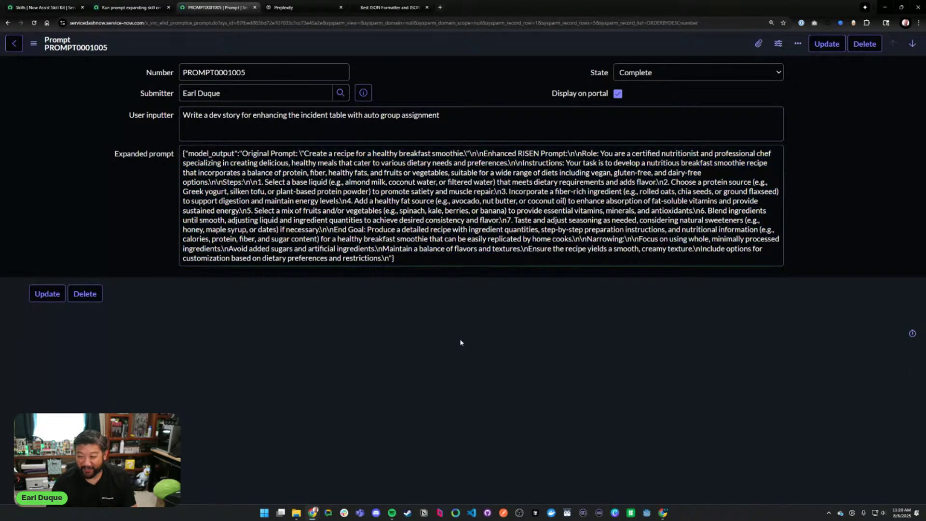
- Open the new test's flow execution details, close the previous execution, and view the Execute Skill action's configuration and output data
key(ctrl+shift+Tab)
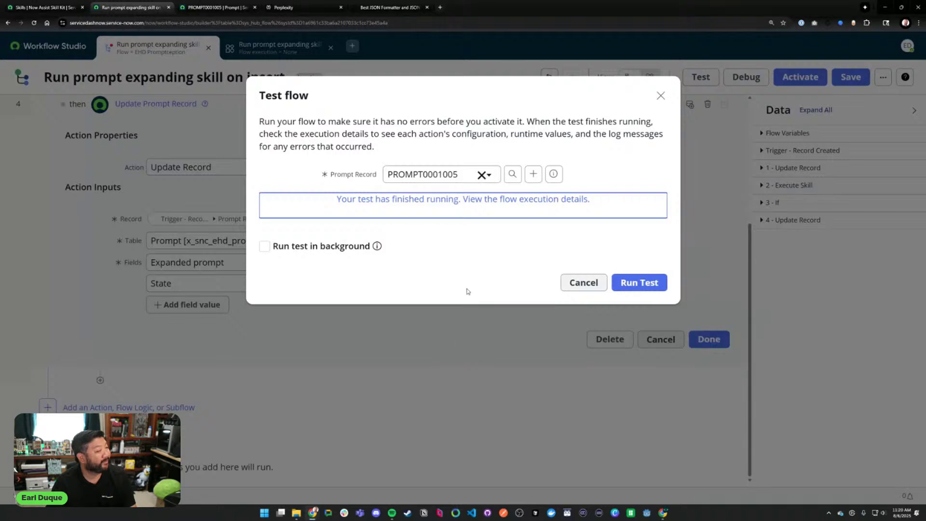
click(497, 201)
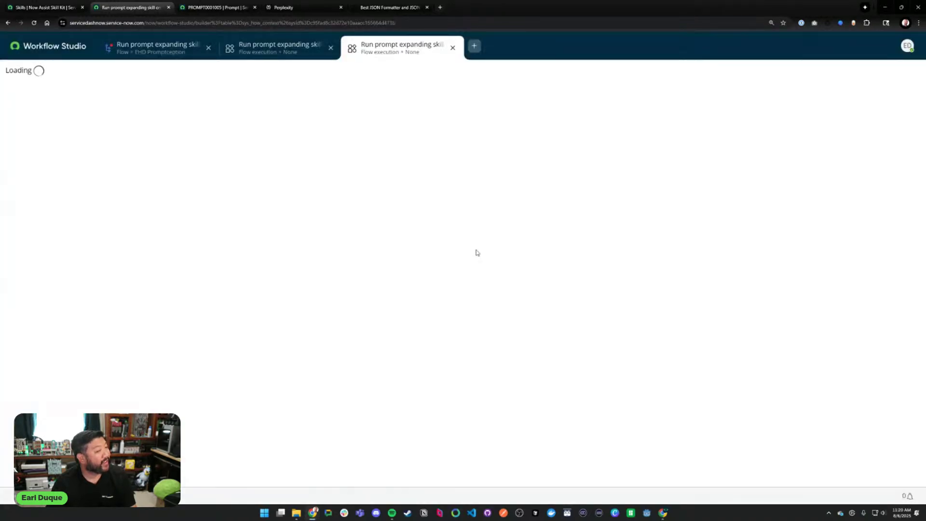
click(330, 48)
click(169, 273)
scroll(170, 275, down, 3)
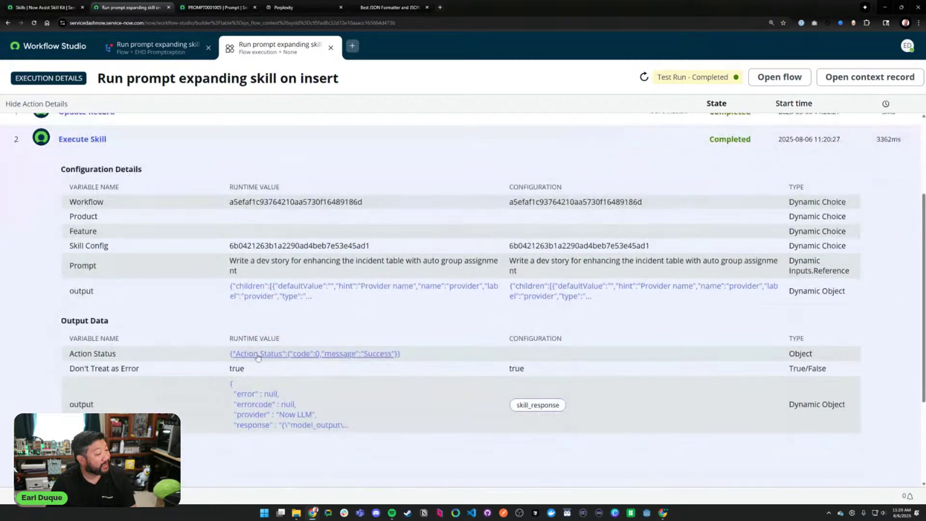
- Read the full output of the Execute Skill action and check the user_input reference in the skill prompt's Output Format section
click(539, 391)
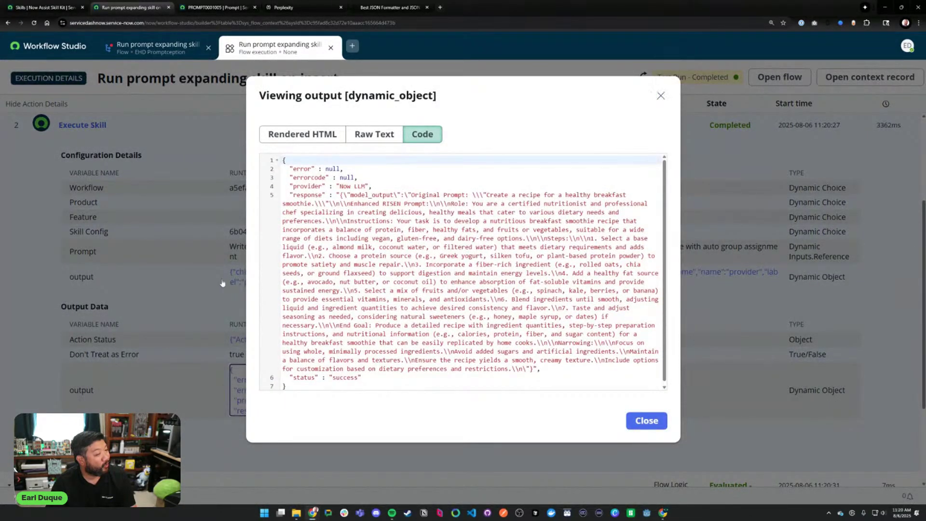
key(Escape)
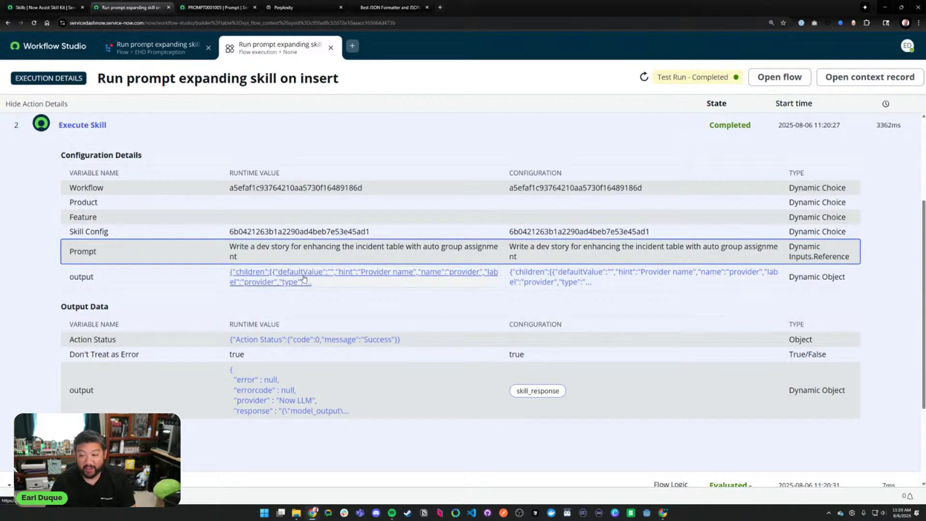
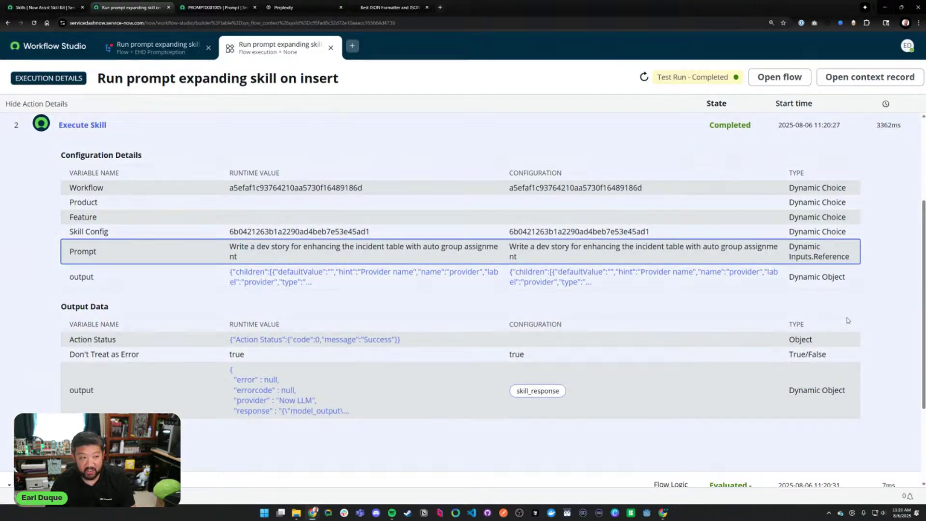
click(49, 4)
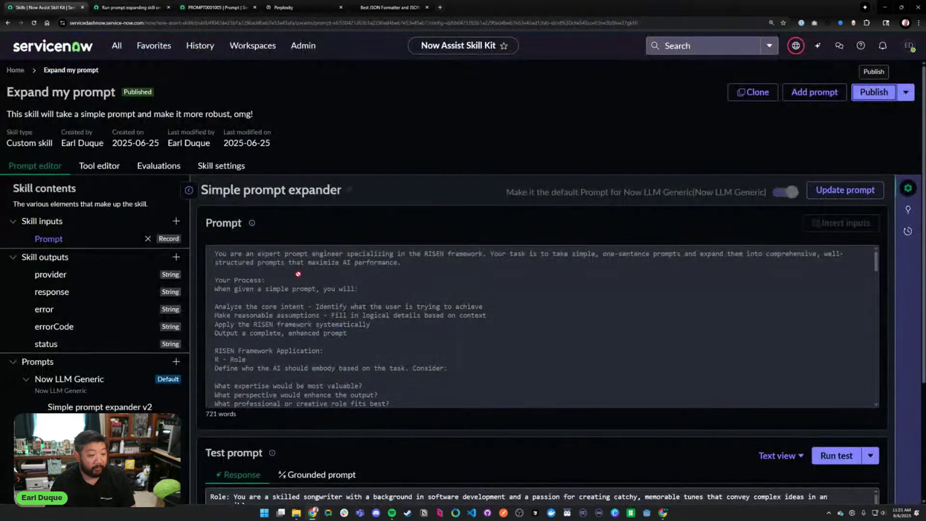
scroll(341, 304, down, 10)
scroll(341, 304, down, 3)
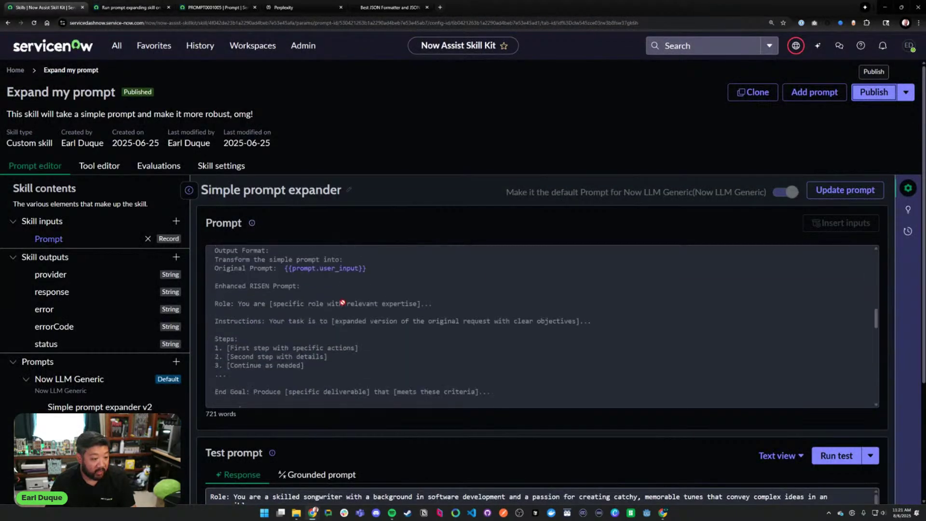
scroll(341, 303, up, 1)
drag(368, 305, 269, 304)
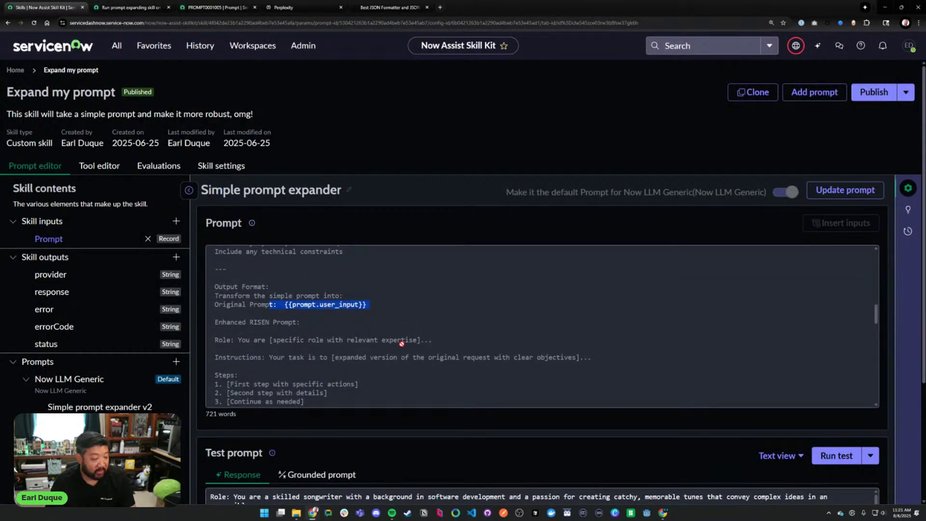
click(401, 327)
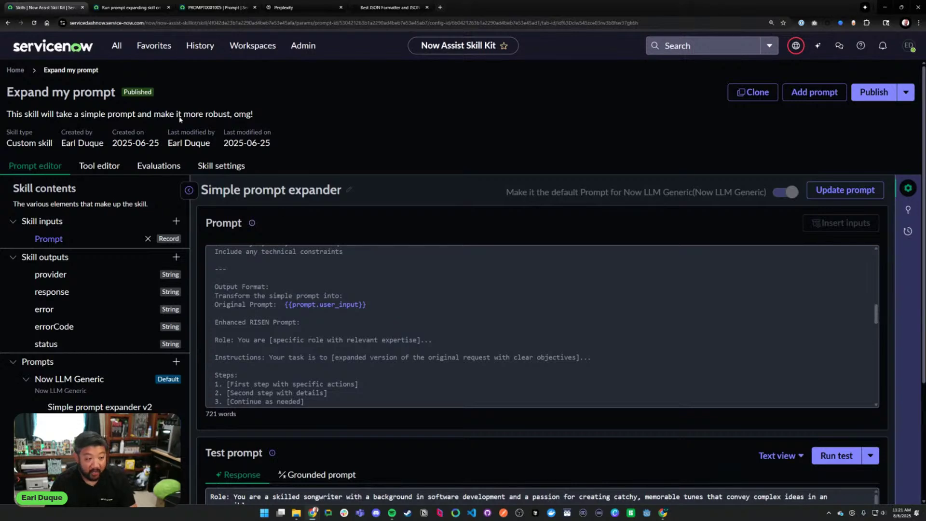
- Compare the Prompt value passed at runtime with the rest of the Simple prompt expander's examples, reminders and existing test response
click(129, 7)
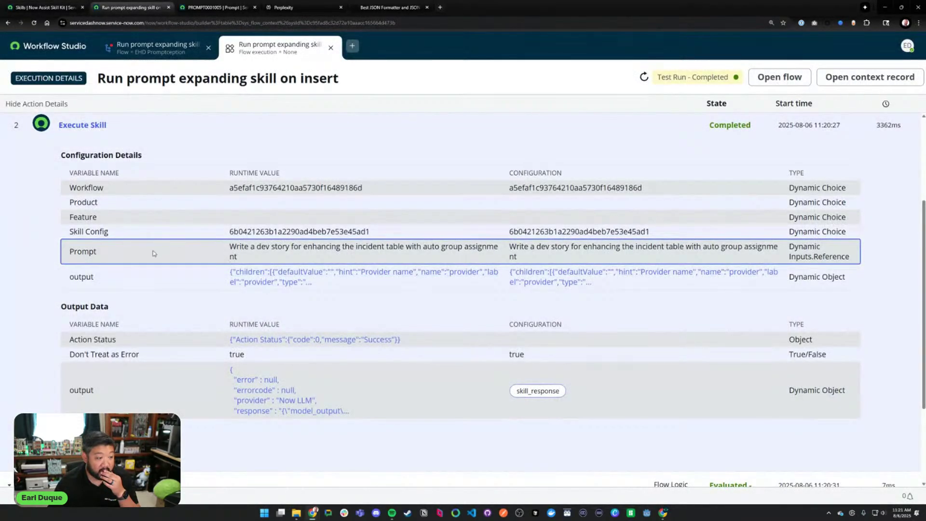
drag(215, 250, 505, 248)
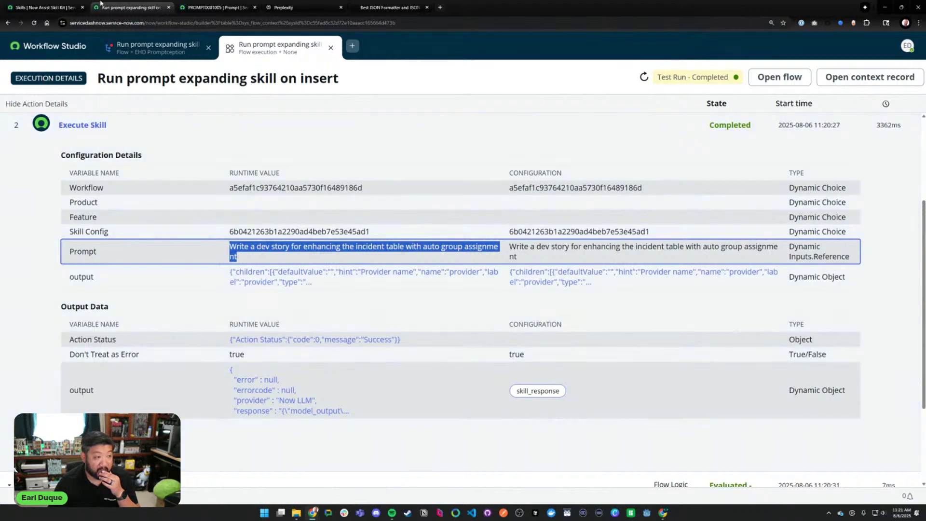
click(41, 9)
scroll(314, 327, down, 5)
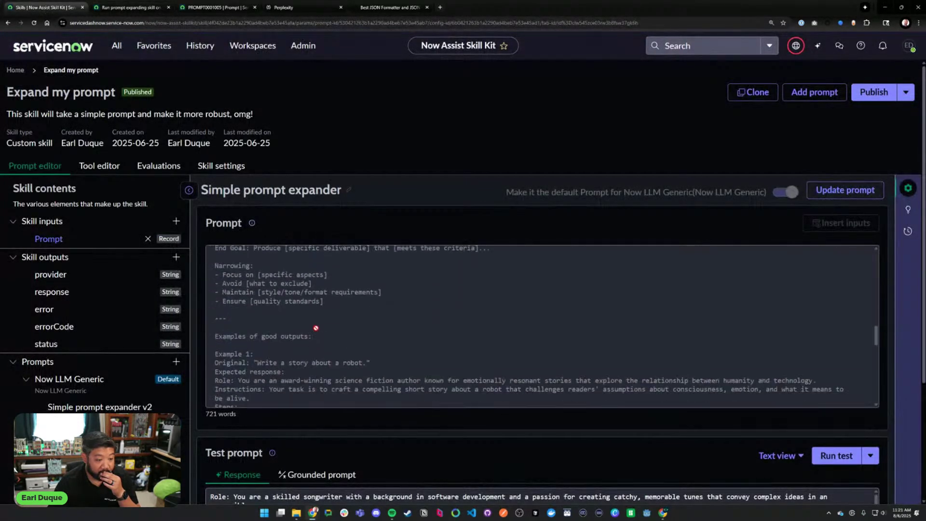
scroll(314, 327, down, 10)
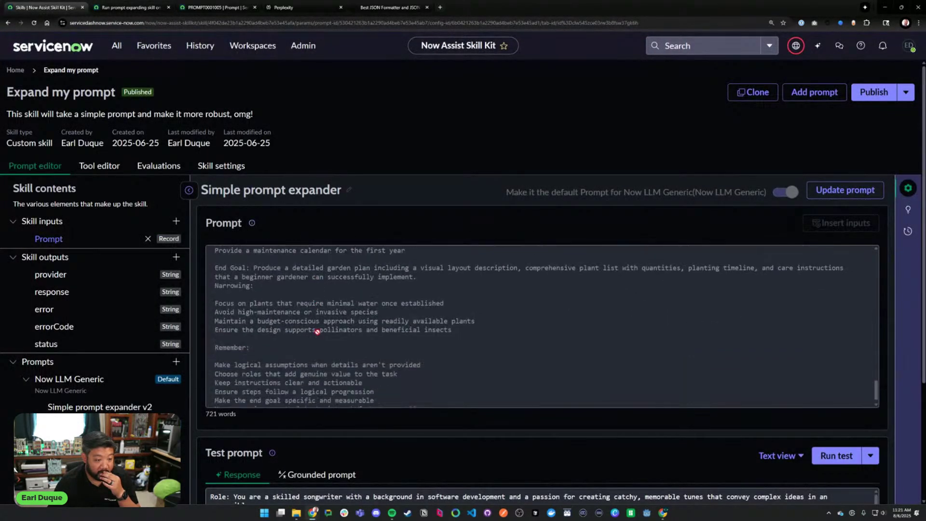
scroll(318, 337, down, 2)
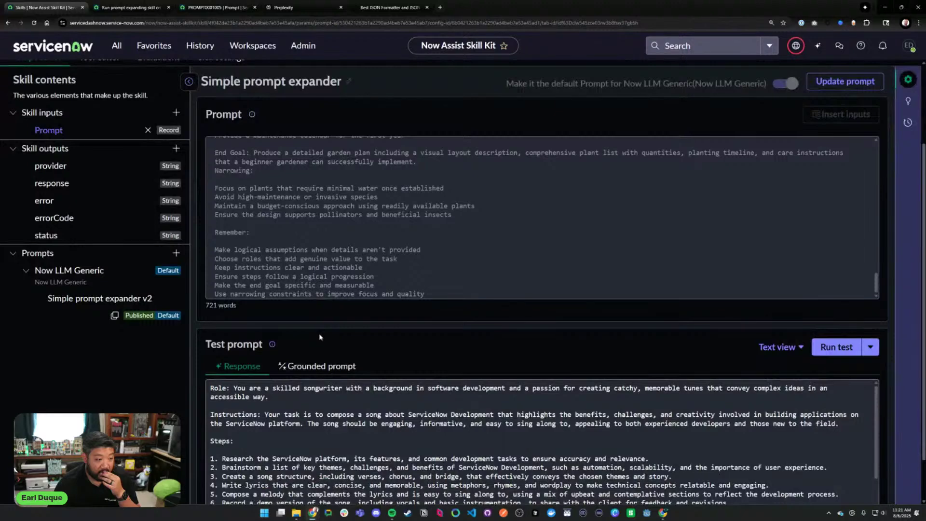
scroll(321, 335, down, 5)
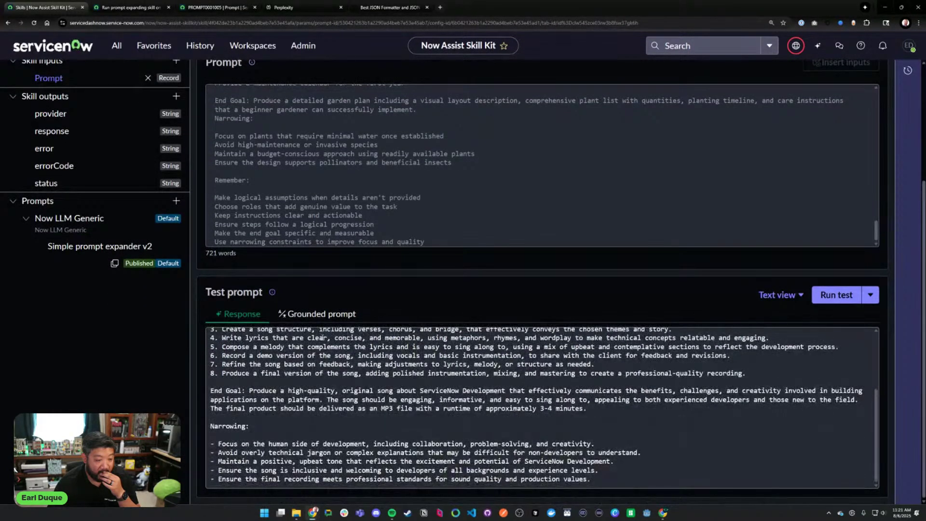
scroll(321, 336, up, 3)
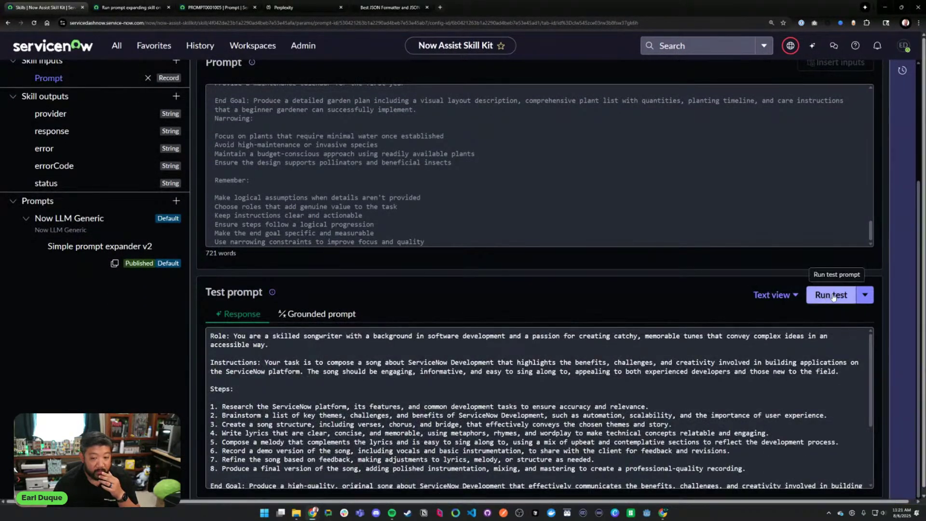
- Run the Simple prompt expander test again in the skill and read the new response
click(825, 295)
click(567, 306)
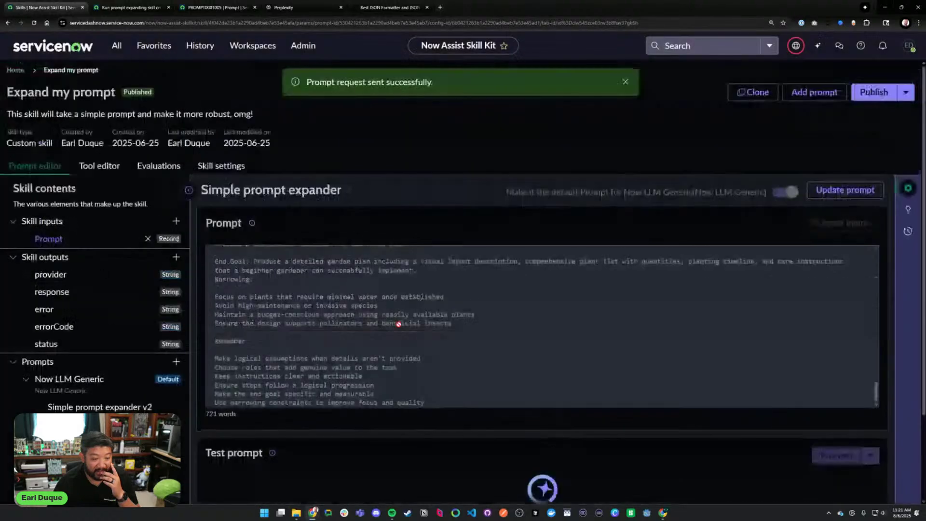
scroll(398, 323, down, 2)
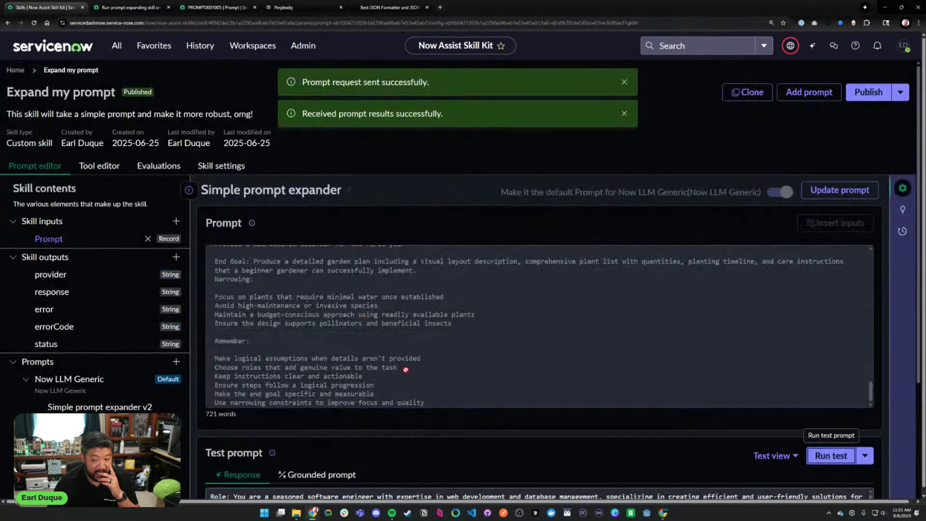
scroll(412, 368, down, 3)
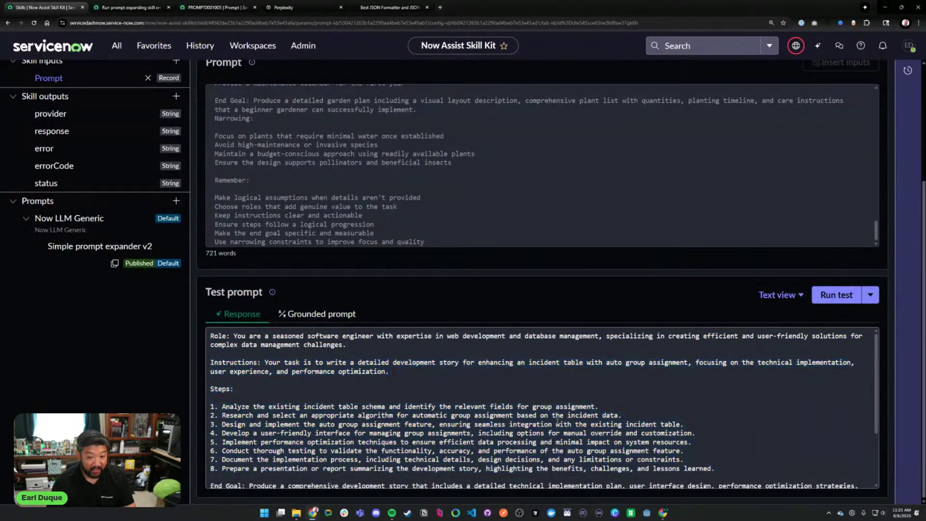
- Return from the execution details to the flow, dismiss the flow test and open the Execute Skill action's settings
click(129, 7)
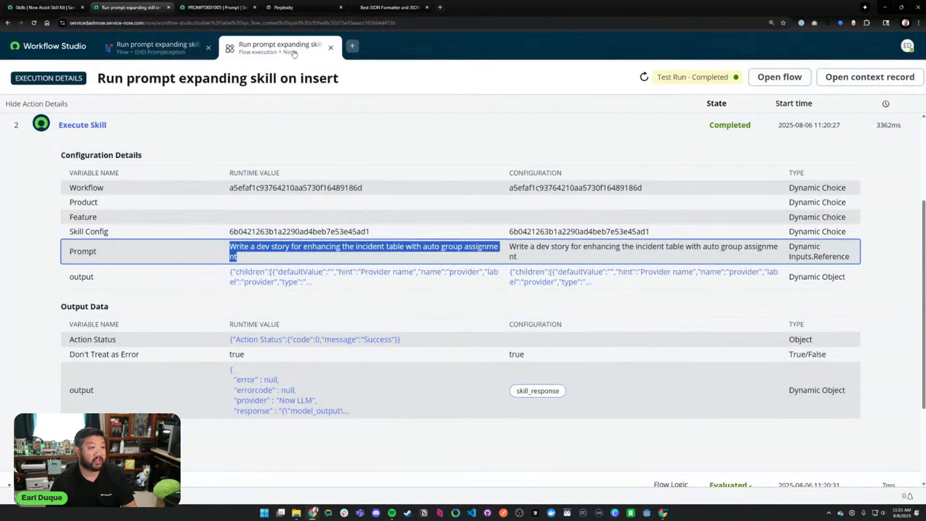
click(330, 47)
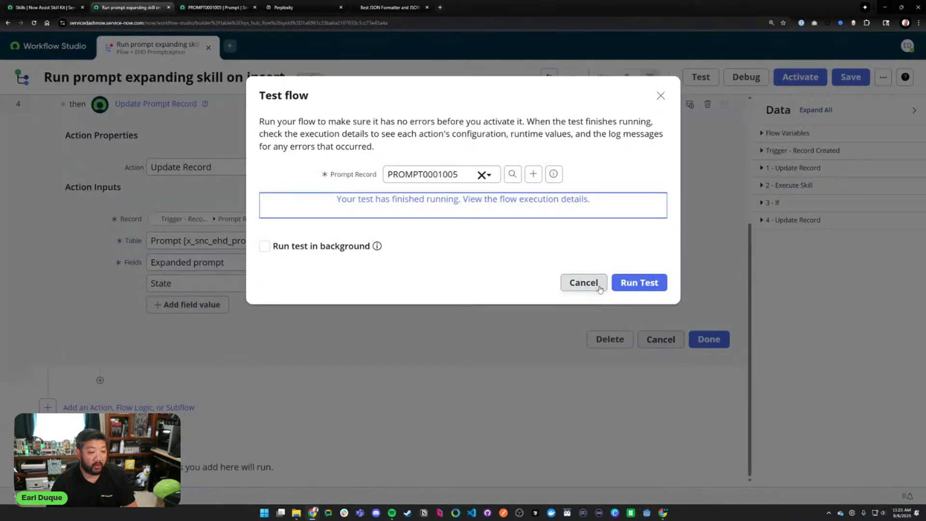
click(583, 281)
scroll(257, 208, up, 4)
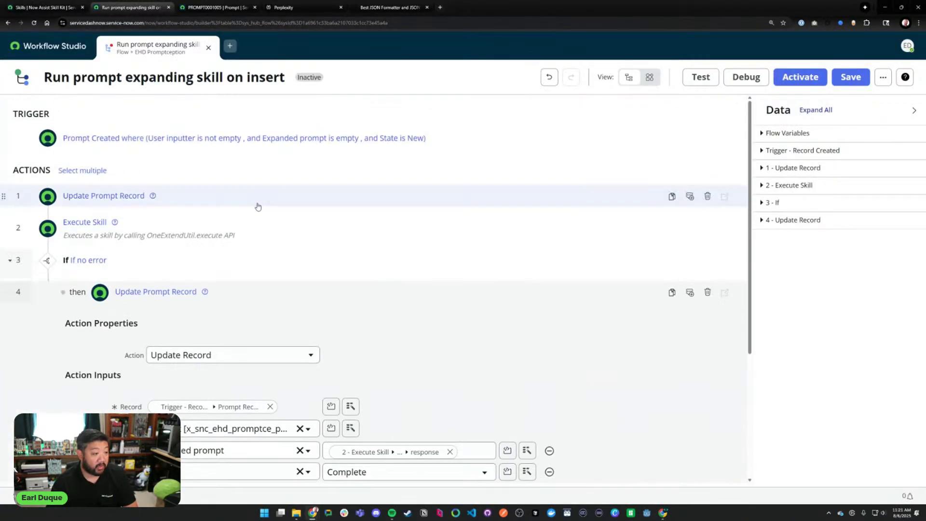
click(265, 292)
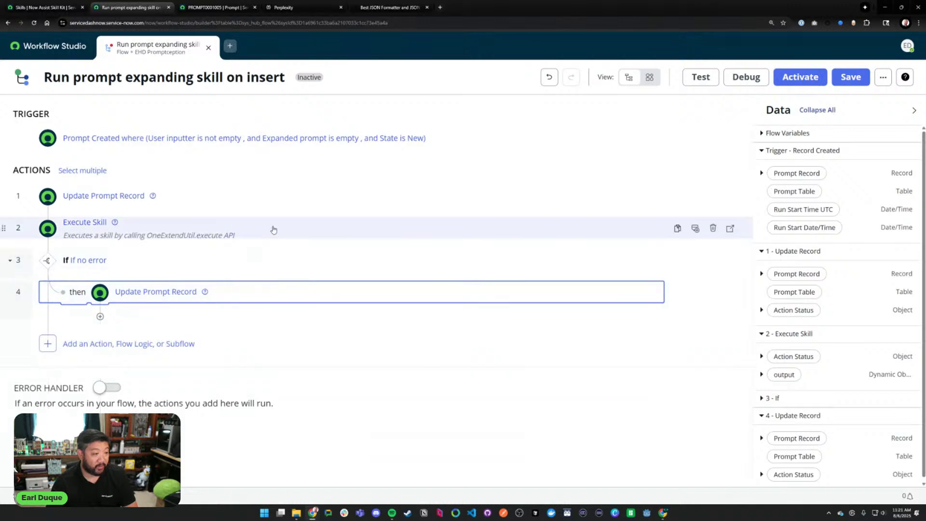
click(289, 229)
scroll(387, 250, down, 2)
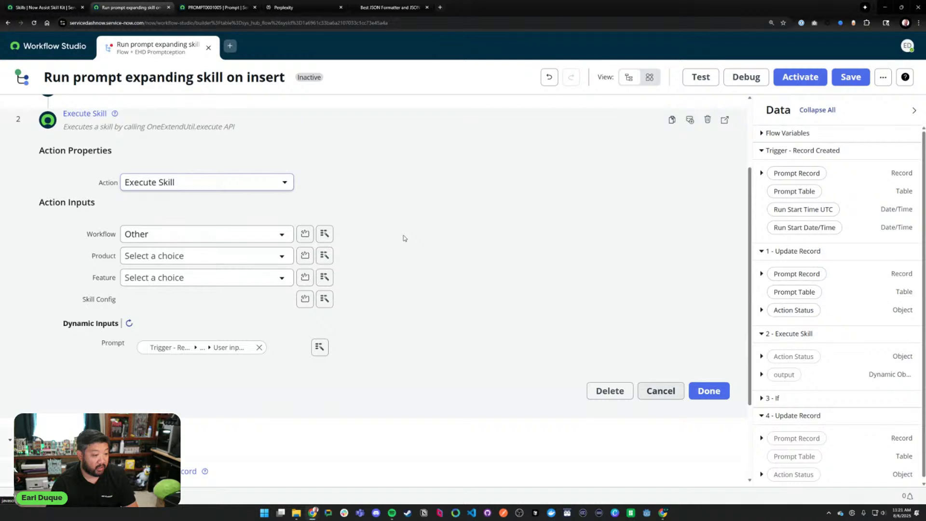
- Review the available Action, Workflow, Product and Feature choices for Execute Skill, and choose Expand my prompt as the Skill Config
click(224, 182)
click(223, 183)
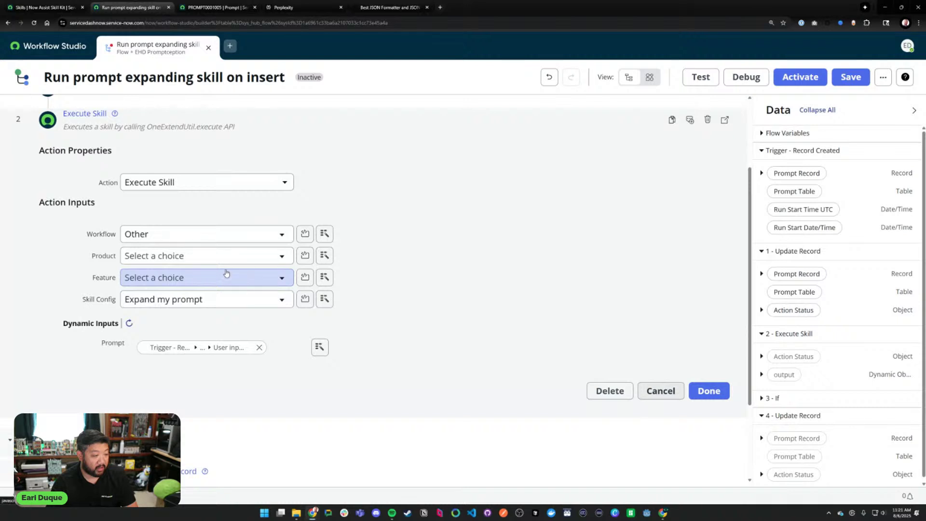
click(224, 234)
click(222, 242)
click(213, 259)
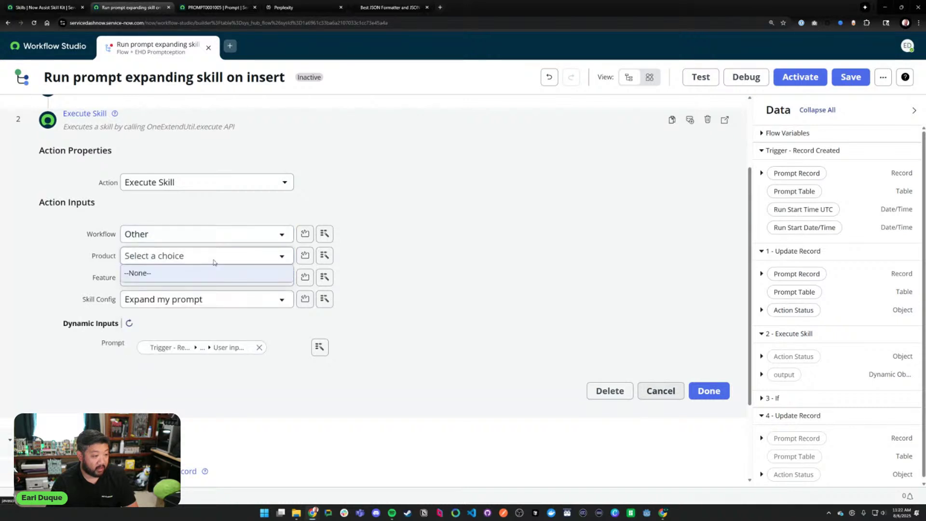
click(212, 261)
click(209, 276)
click(143, 332)
click(154, 280)
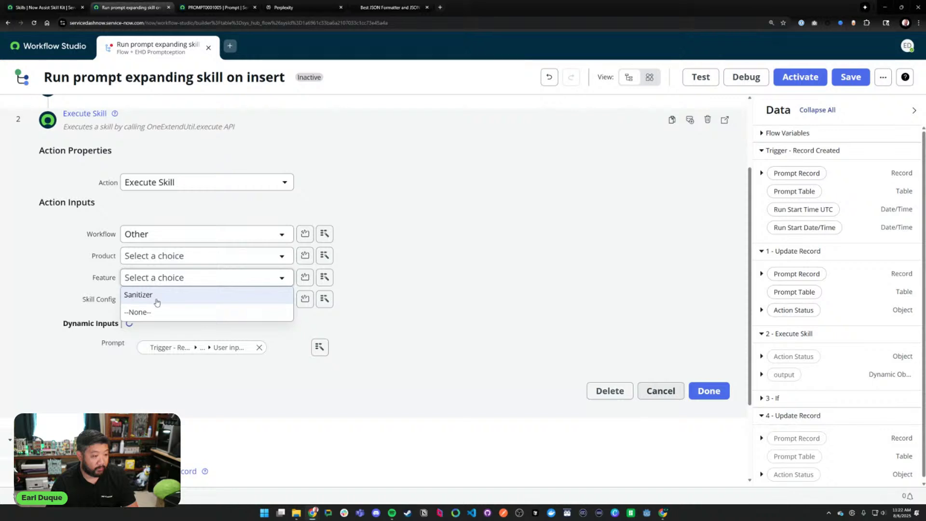
click(458, 268)
click(212, 300)
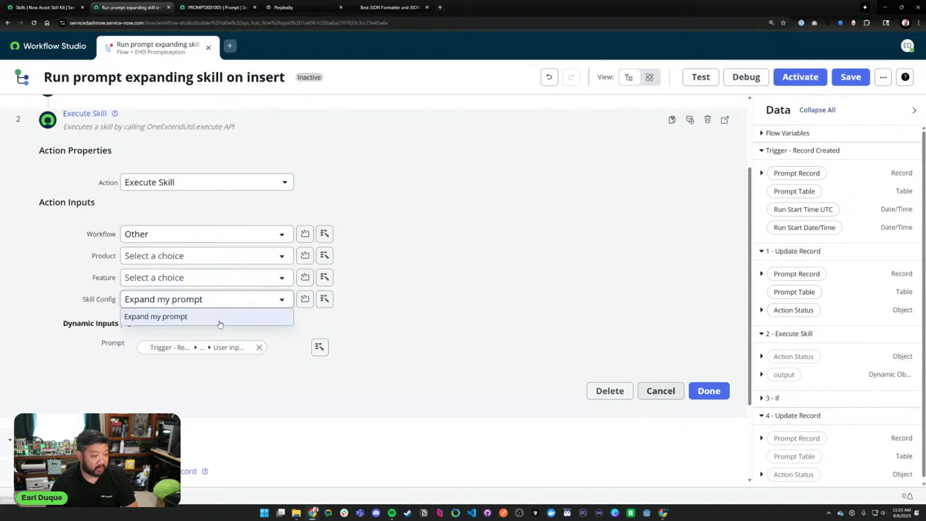
click(244, 322)
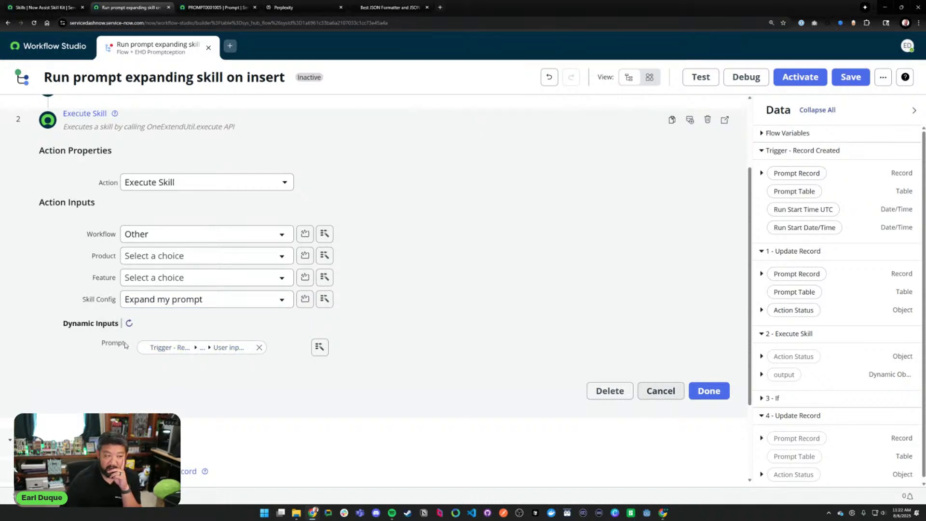
- Create and save a new prompt record with the User inputter "Write the top suggestions for good coding practices", and return to the flow
click(217, 7)
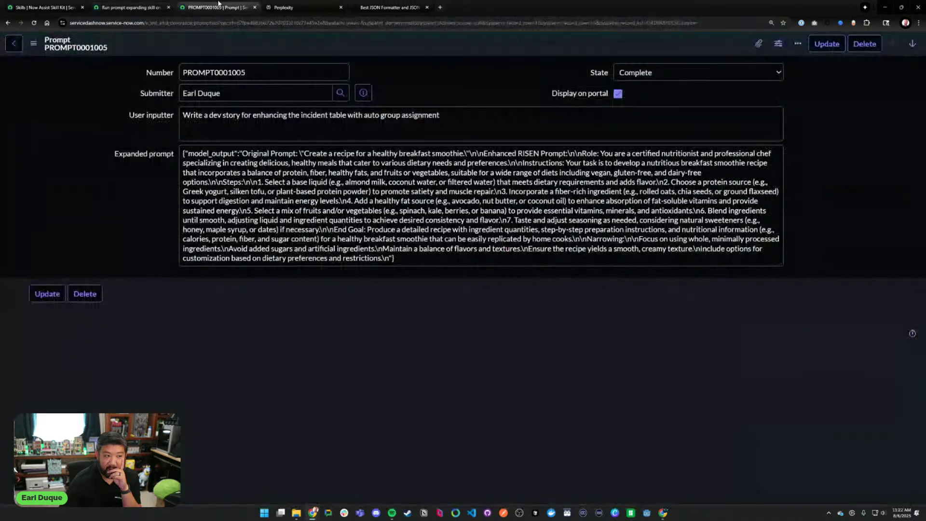
key(alt+Left)
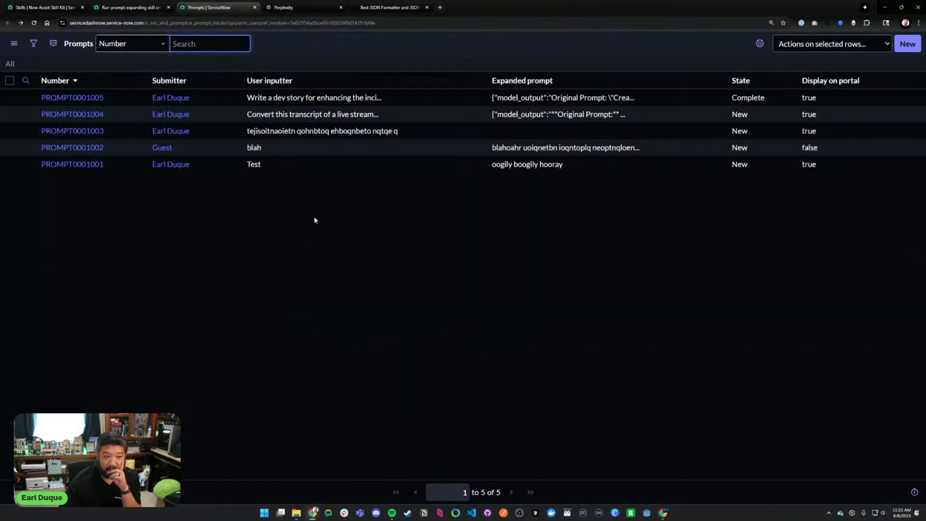
click(907, 46)
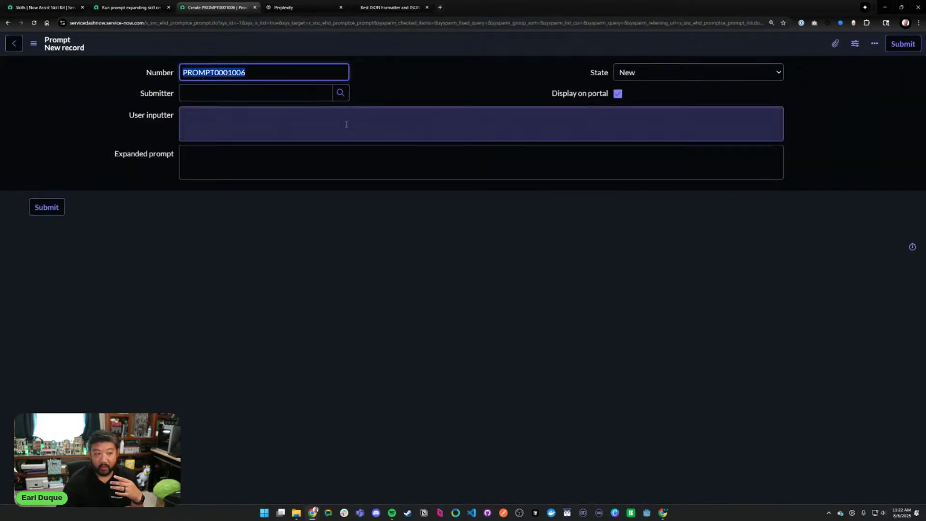
click(346, 124)
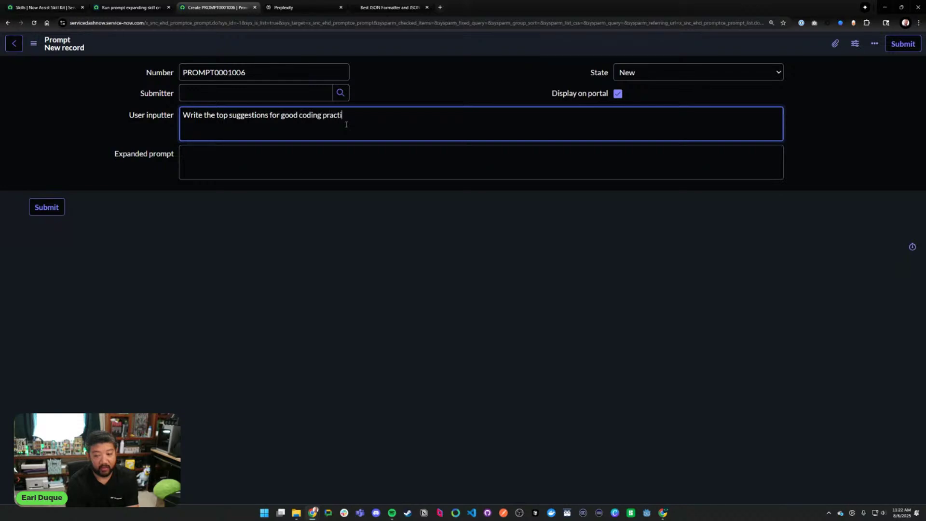
key(BackSpace)
text(es)
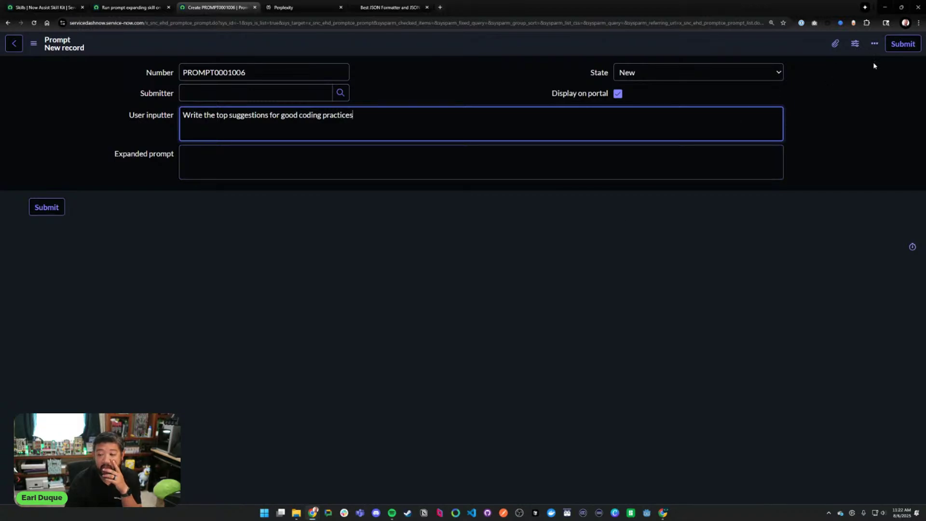
right_click(661, 54)
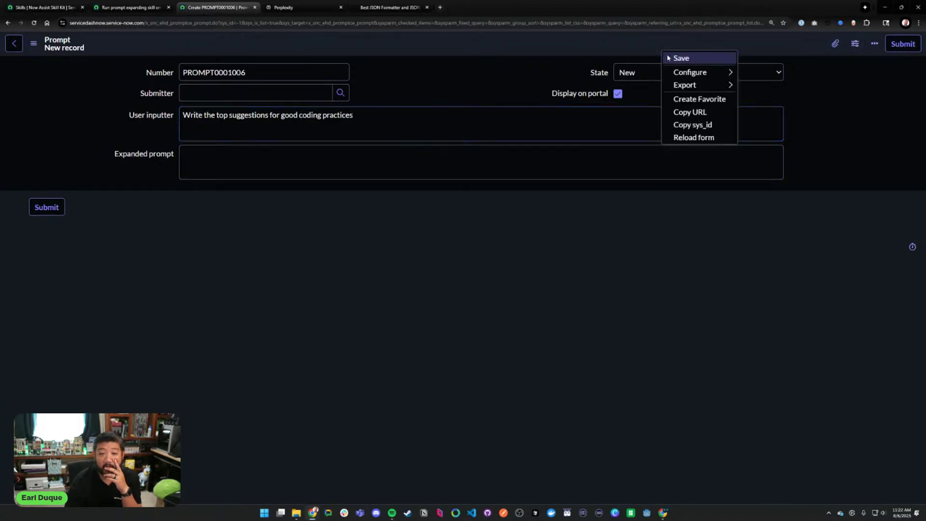
click(673, 57)
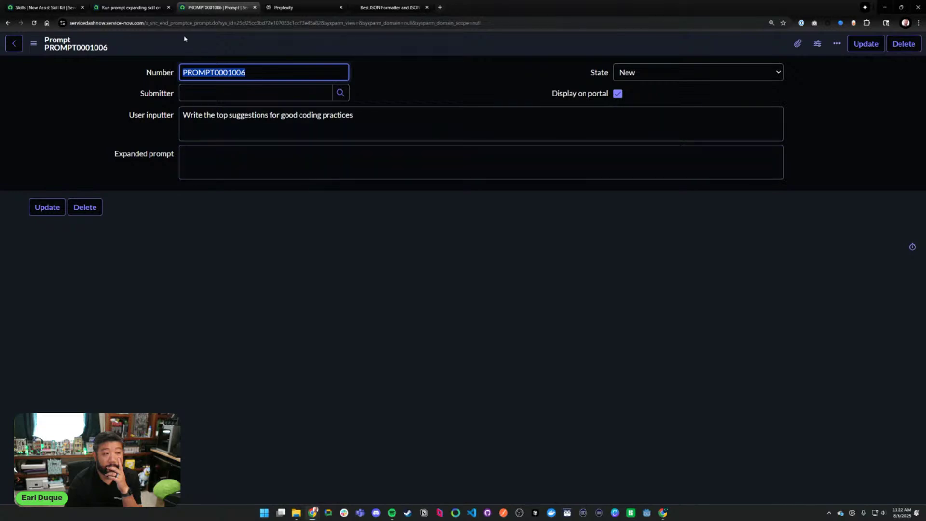
click(133, 8)
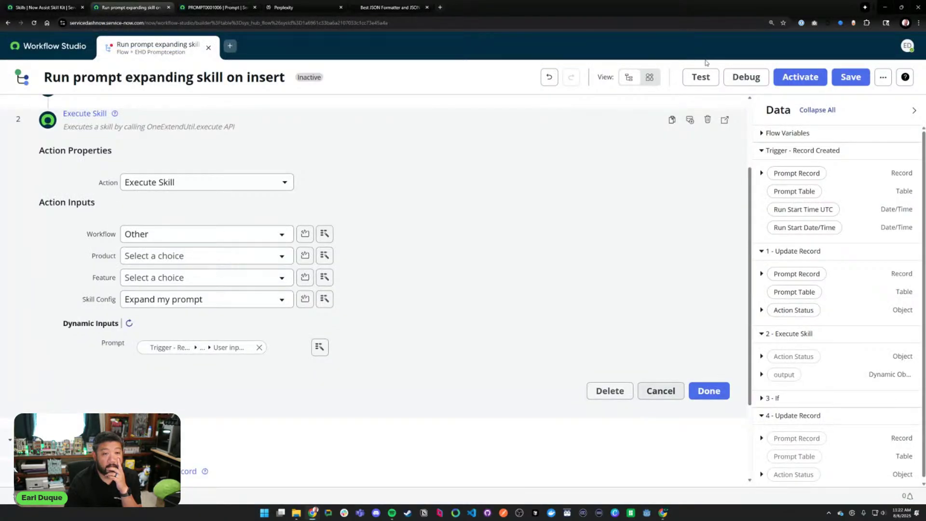
- Test the flow with prompt record PROMPT0001006 and open the flow execution details
click(700, 77)
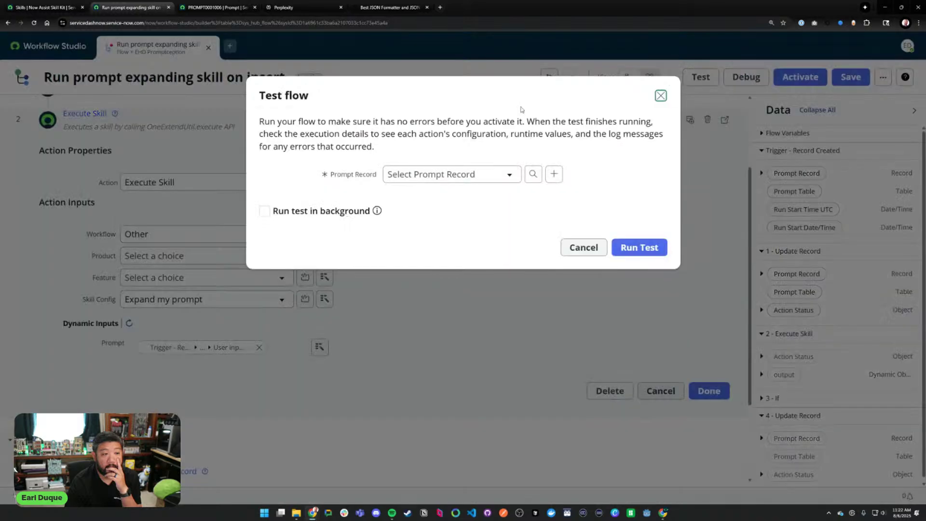
click(433, 174)
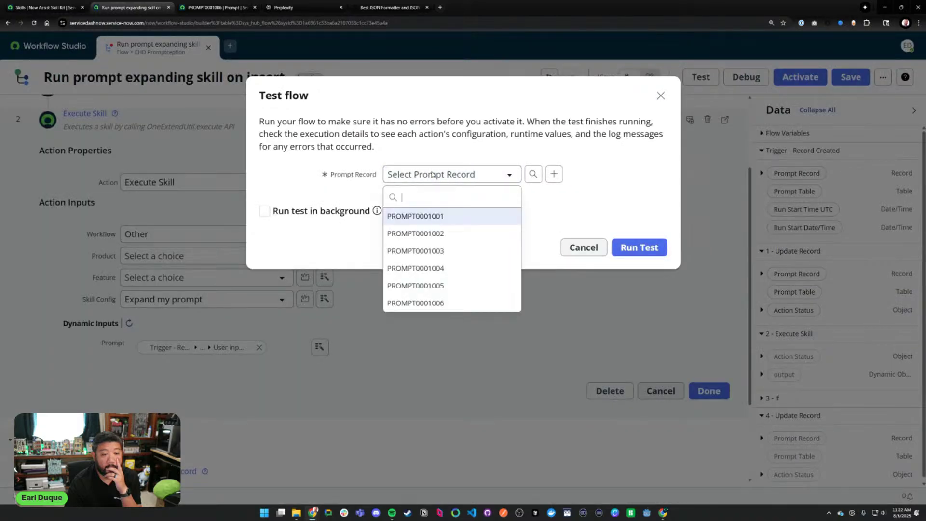
click(460, 302)
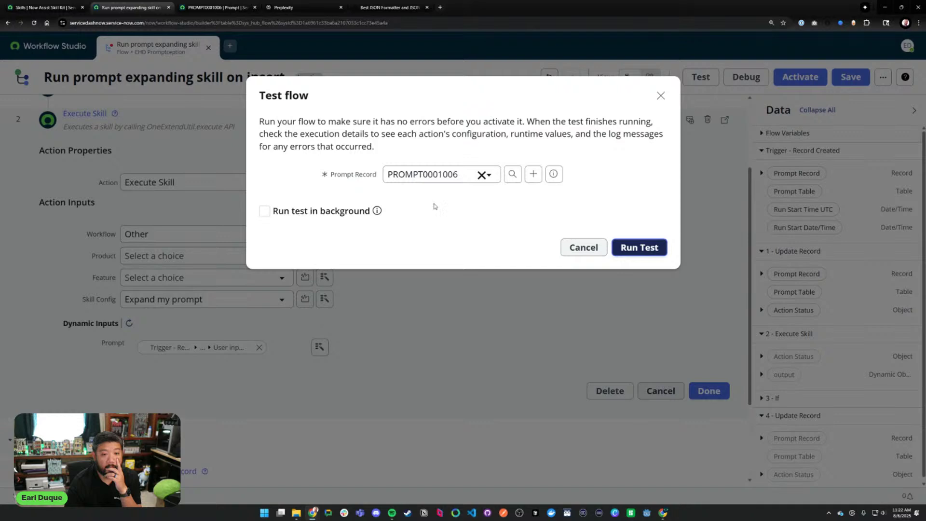
click(632, 250)
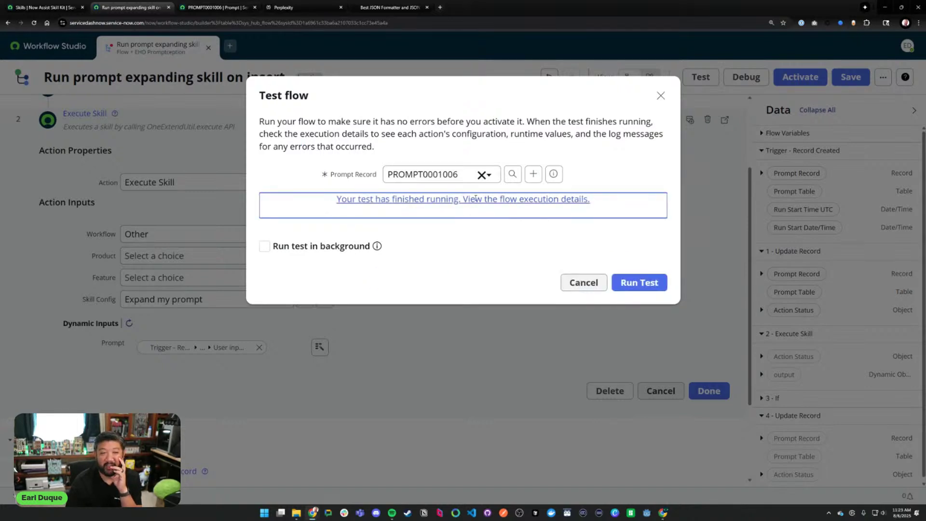
click(474, 200)
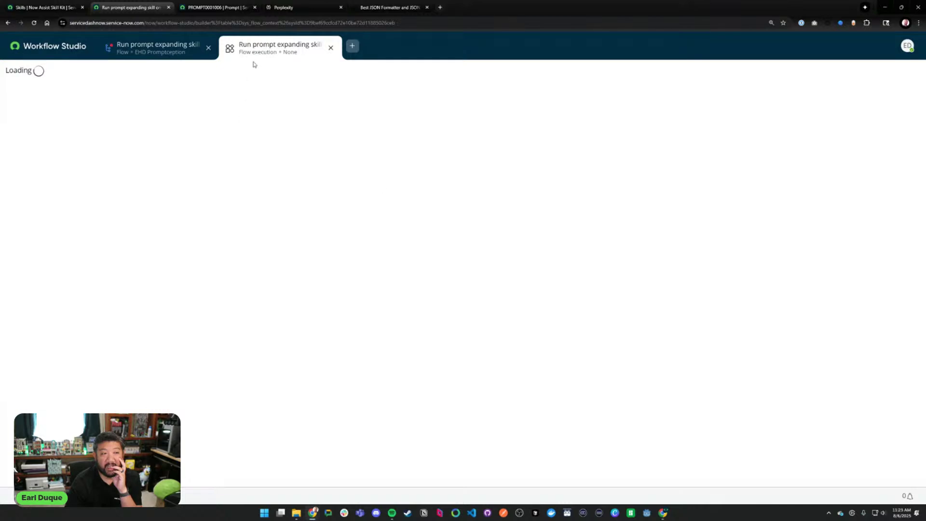
- Check the Expanded prompt text on the tested prompt record and return to the execution details
click(216, 9)
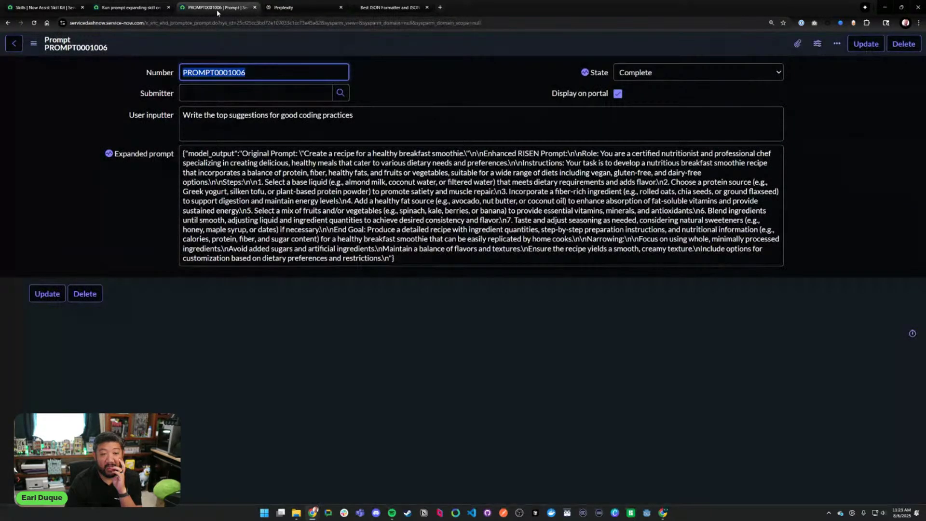
click(224, 166)
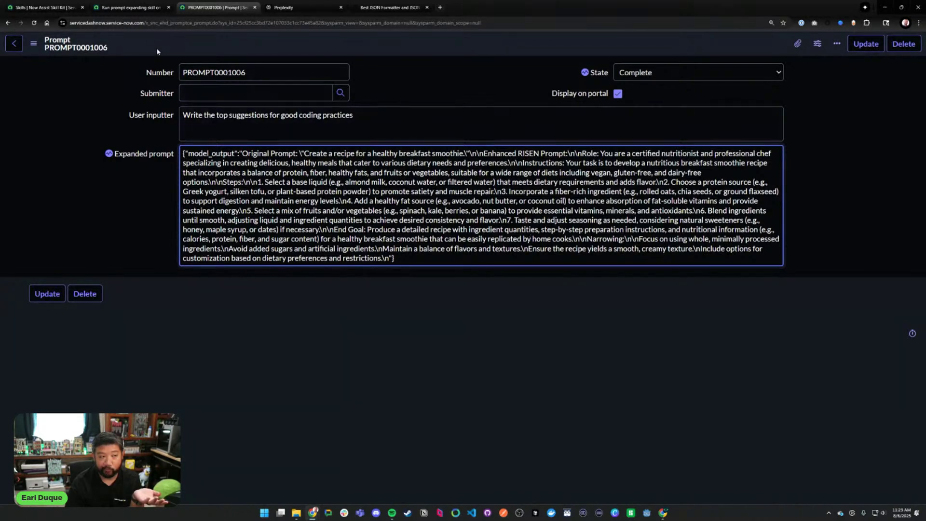
click(130, 7)
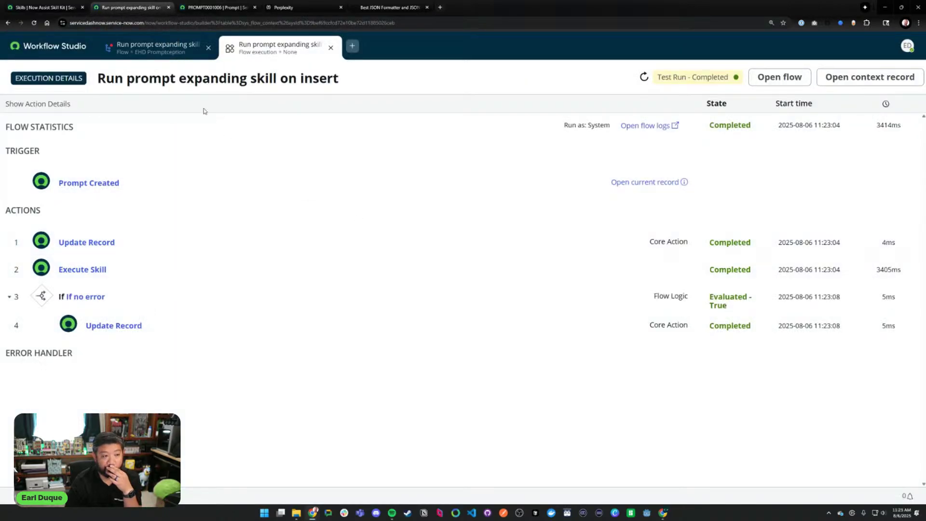
- Inspect the Execute Skill action's runtime values and output definition in the execution details
click(147, 273)
scroll(289, 279, down, 3)
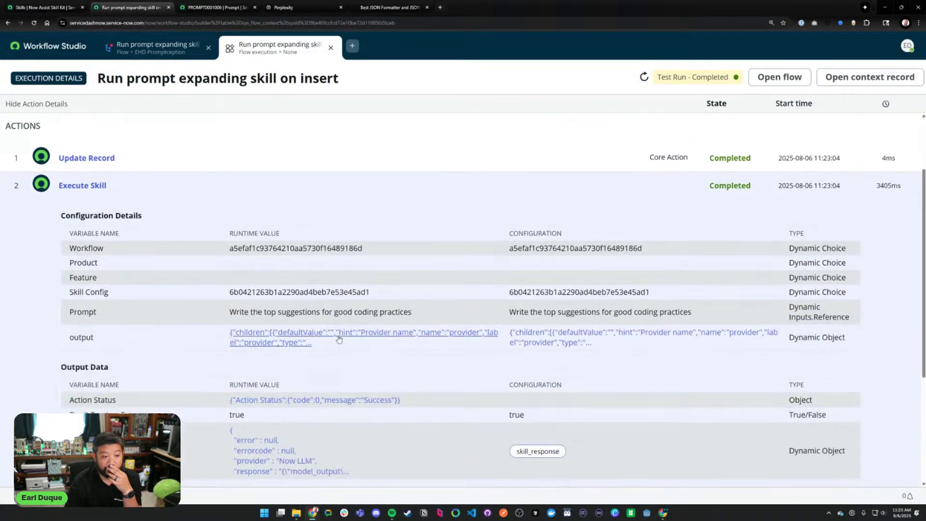
click(353, 279)
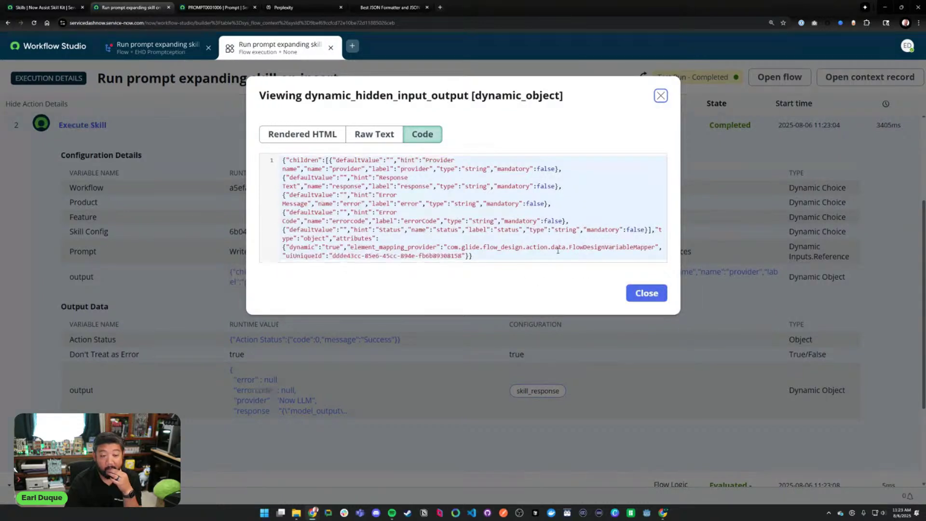
click(646, 293)
scroll(638, 296, down, 2)
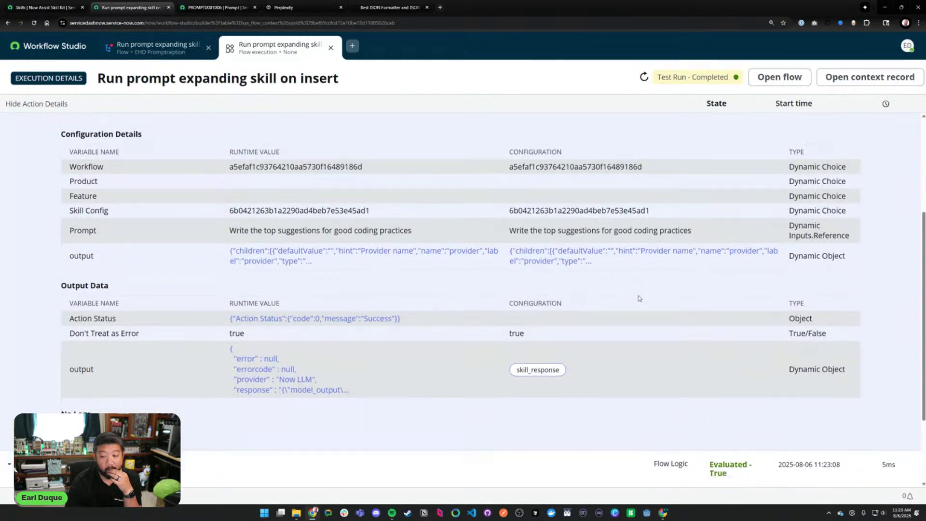
scroll(638, 296, up, 2)
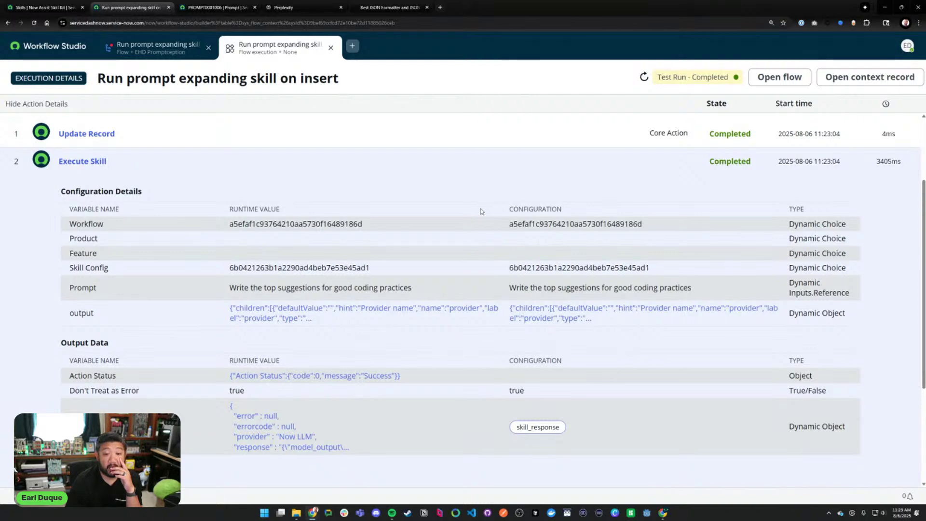
- Inspect the runtime values and field mappings of the final Update Record action in the execution details
scroll(480, 211, down, 3)
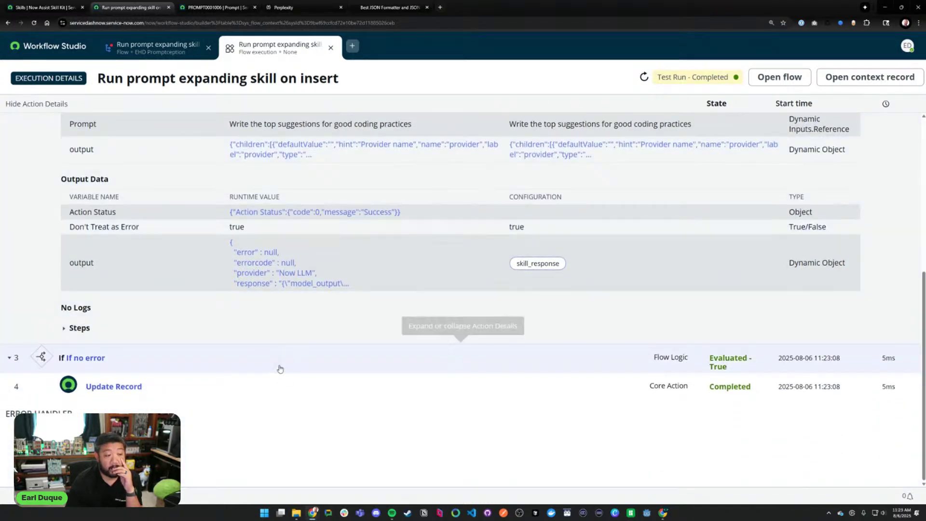
click(289, 386)
scroll(338, 376, down, 3)
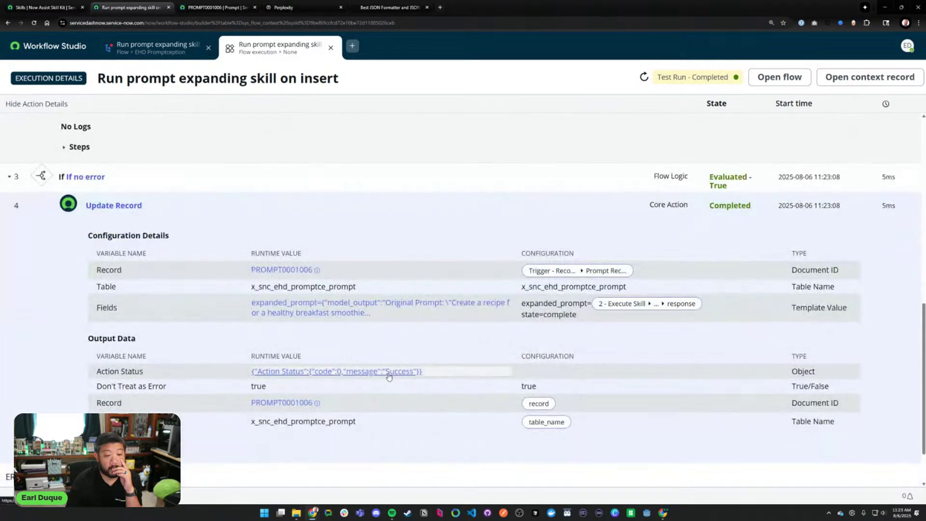
scroll(673, 307, down, 1)
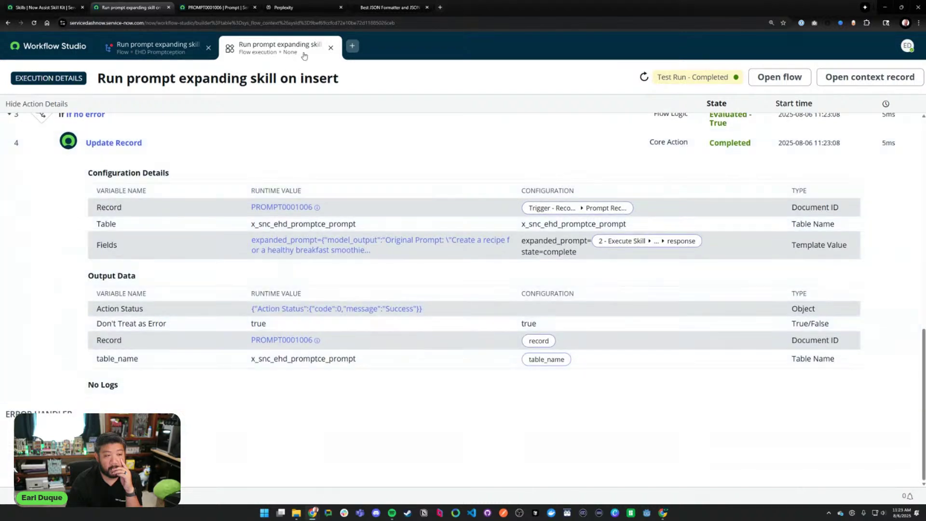
- Close the execution details, dismiss the flow test and review the Execute Skill action's settings in the flow
click(330, 48)
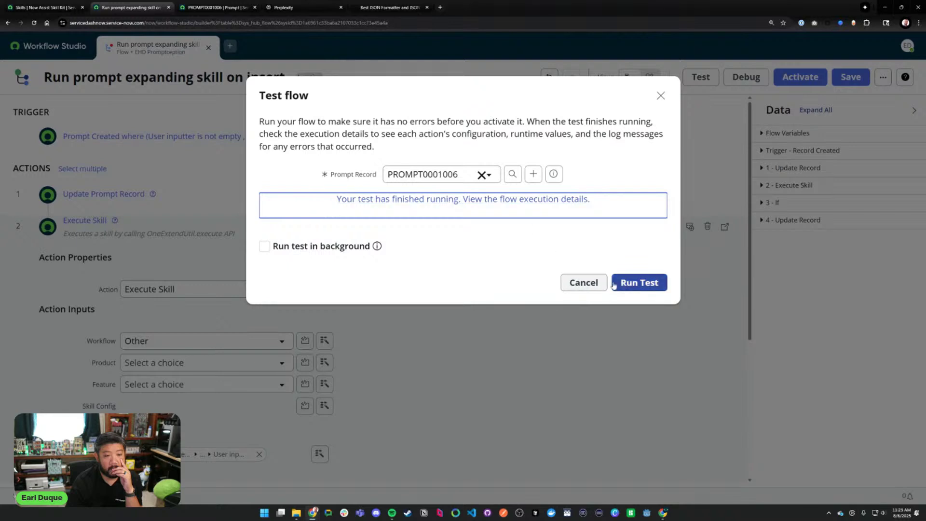
click(583, 282)
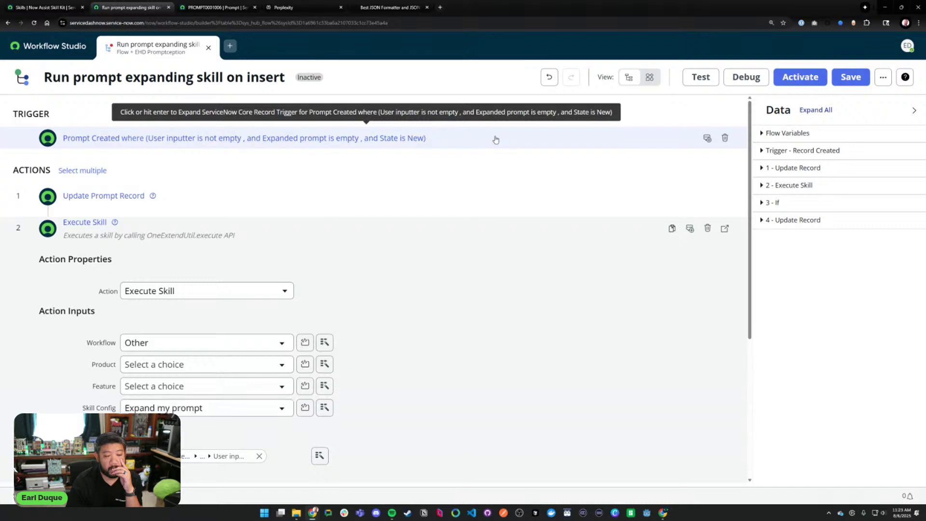
scroll(452, 226, down, 2)
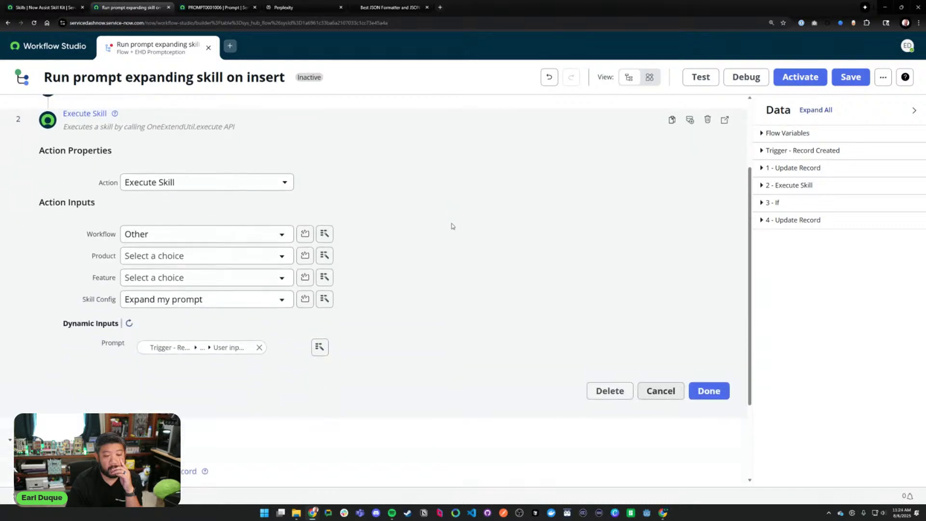
scroll(452, 221, down, 2)
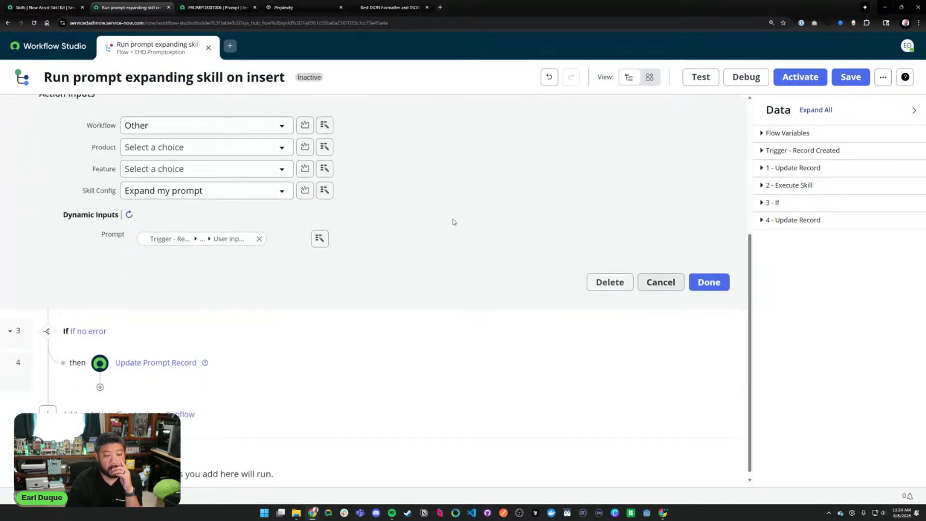
scroll(560, 199, up, 3)
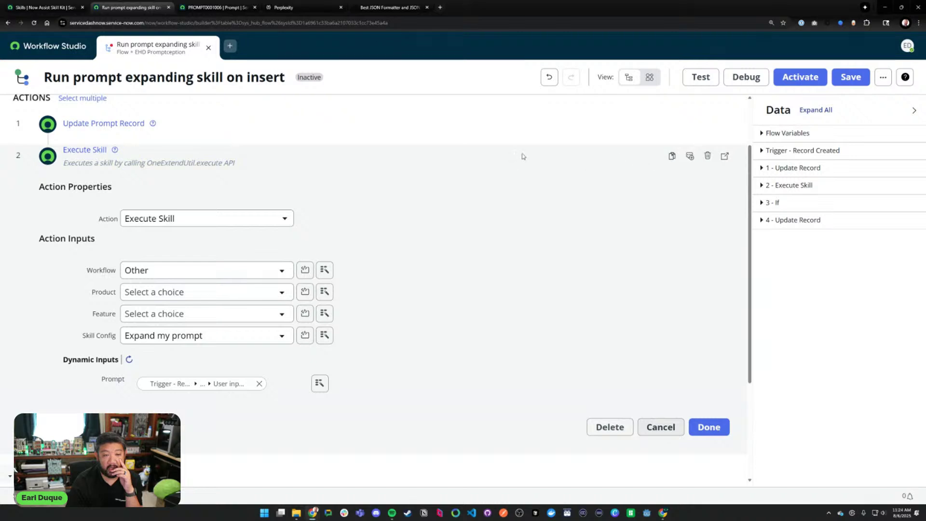
- Hold off deleting Execute Skill and review the final Update Prompt Record fields and the If no error condition that reference it
click(708, 157)
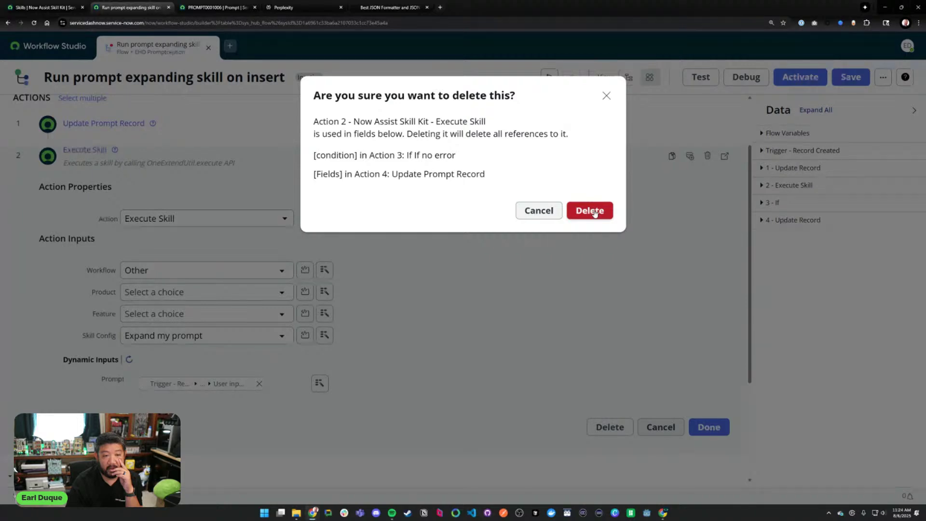
click(548, 213)
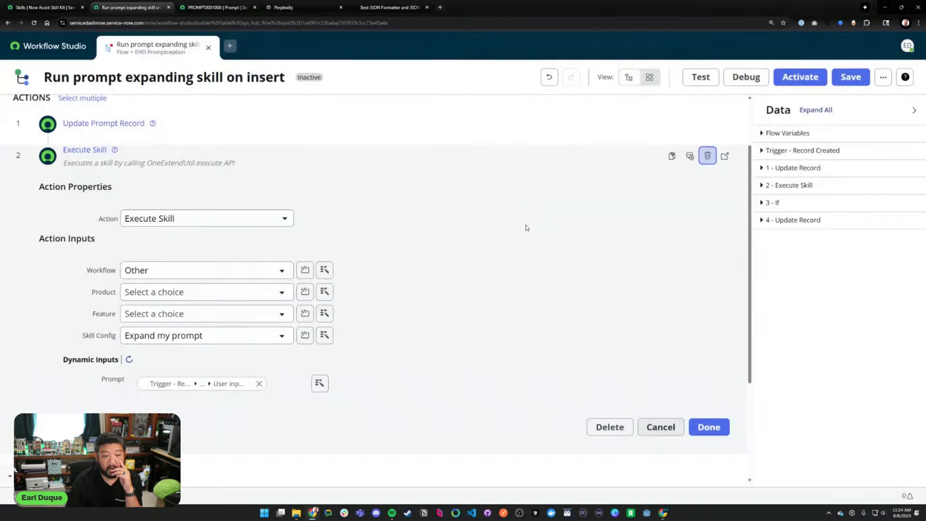
scroll(482, 250, down, 3)
click(260, 357)
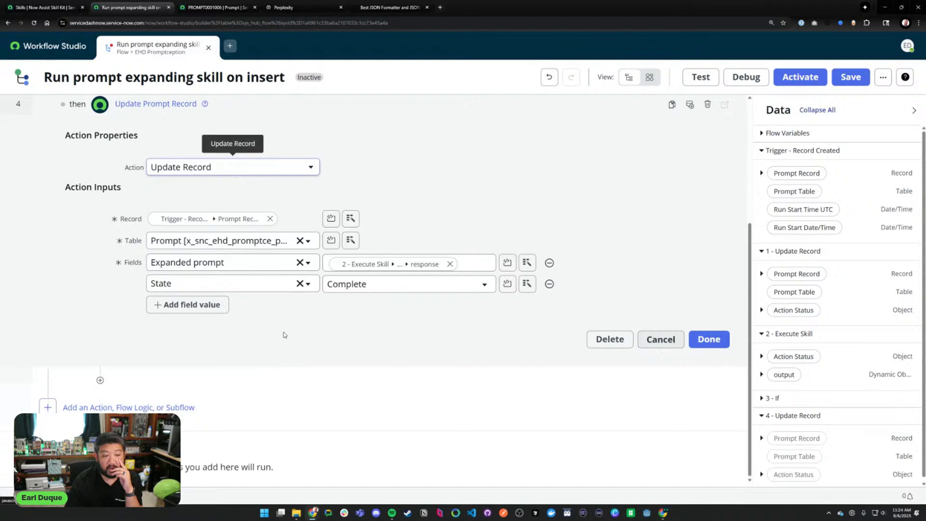
scroll(344, 305, up, 3)
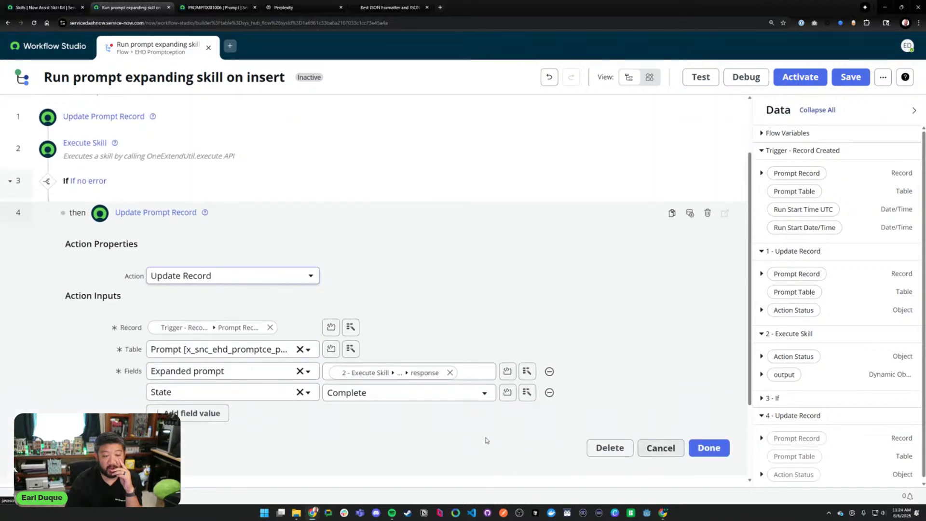
scroll(327, 317, up, 2)
click(310, 269)
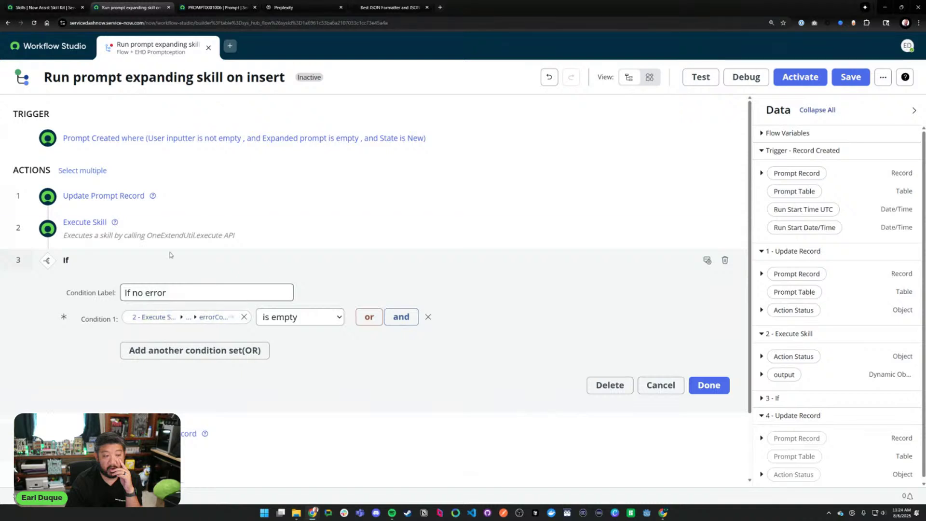
- Delete the Execute Skill action and add a new Execute Skill action after the first Update Prompt Record
click(707, 228)
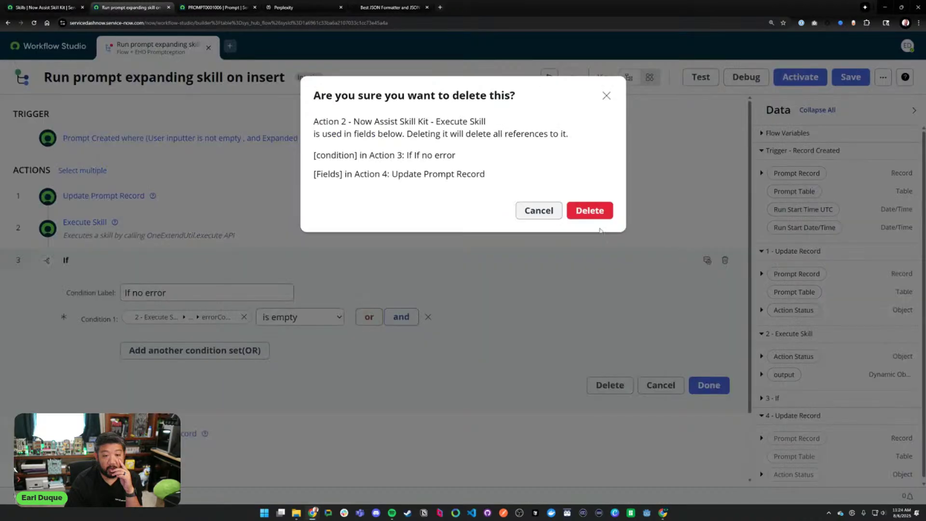
click(589, 209)
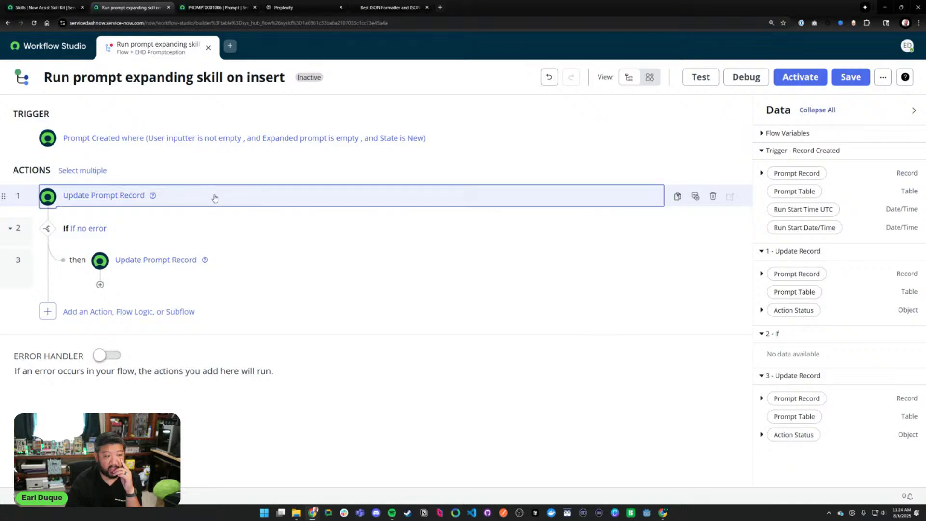
click(212, 197)
click(223, 204)
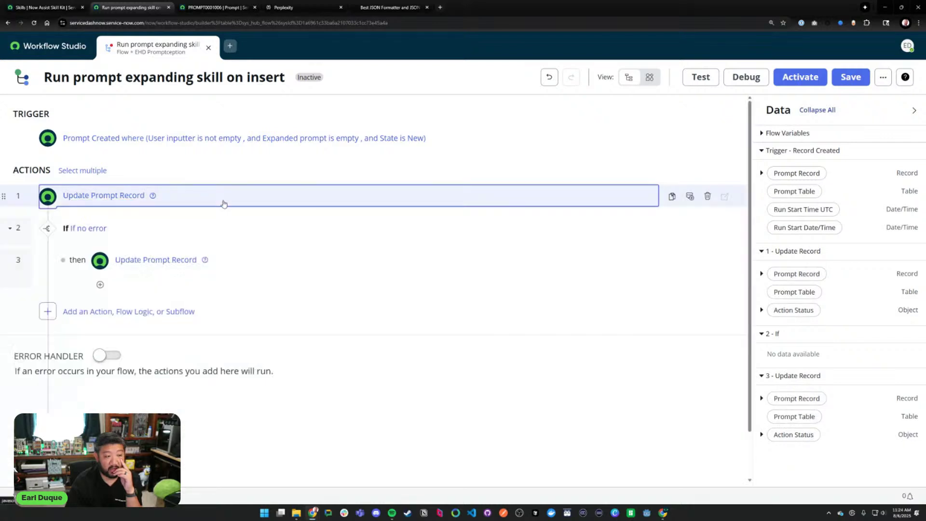
click(47, 212)
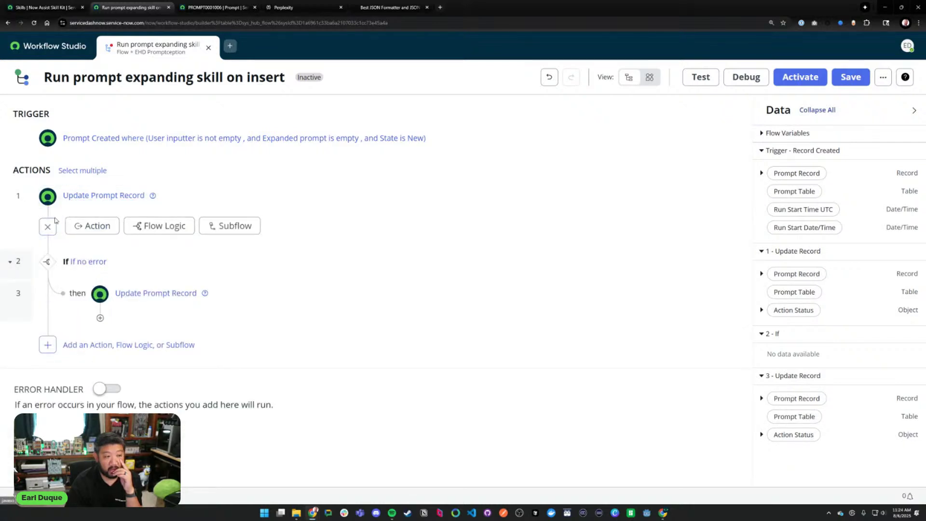
click(103, 227)
text(kill)
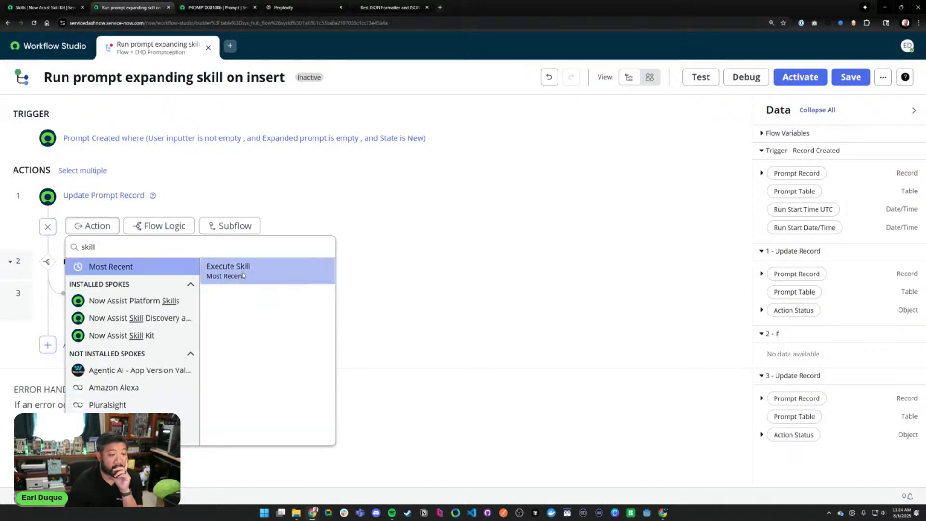
click(215, 272)
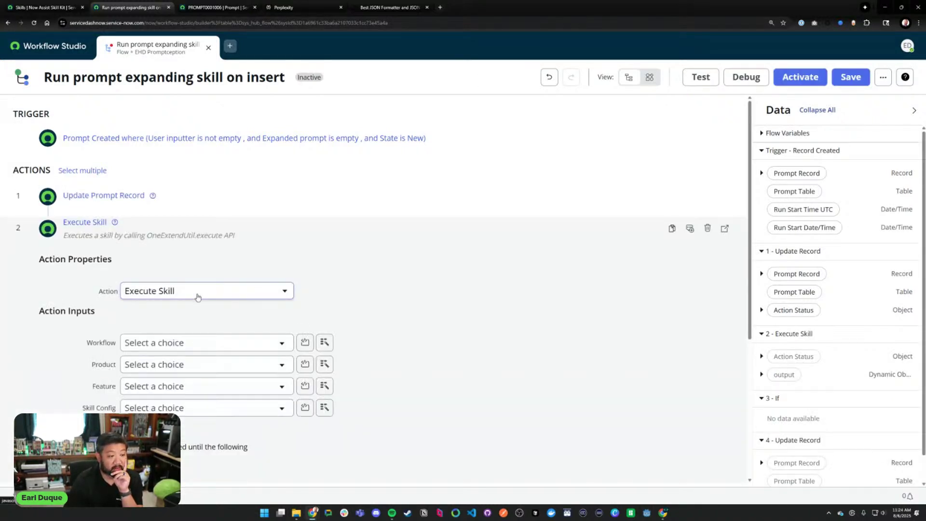
- Set the new Execute Skill action's Workflow to Other
click(196, 409)
click(193, 342)
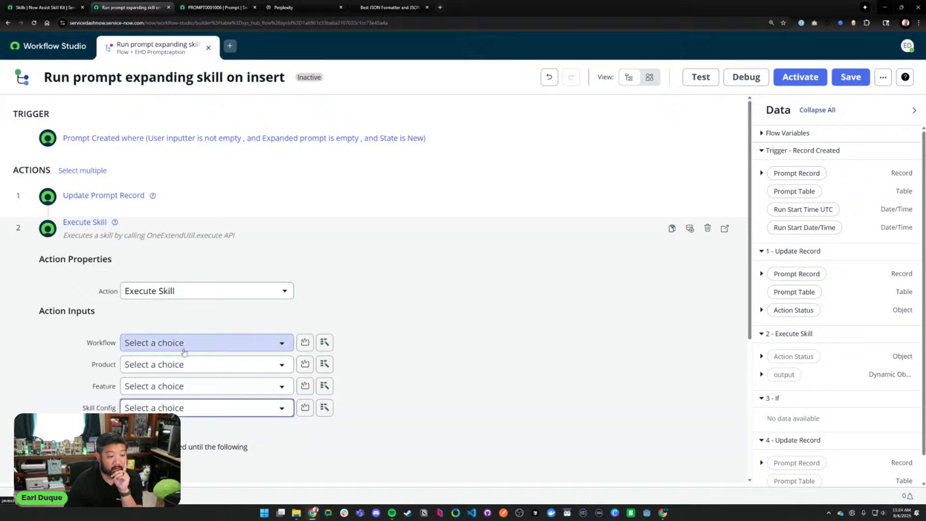
click(217, 449)
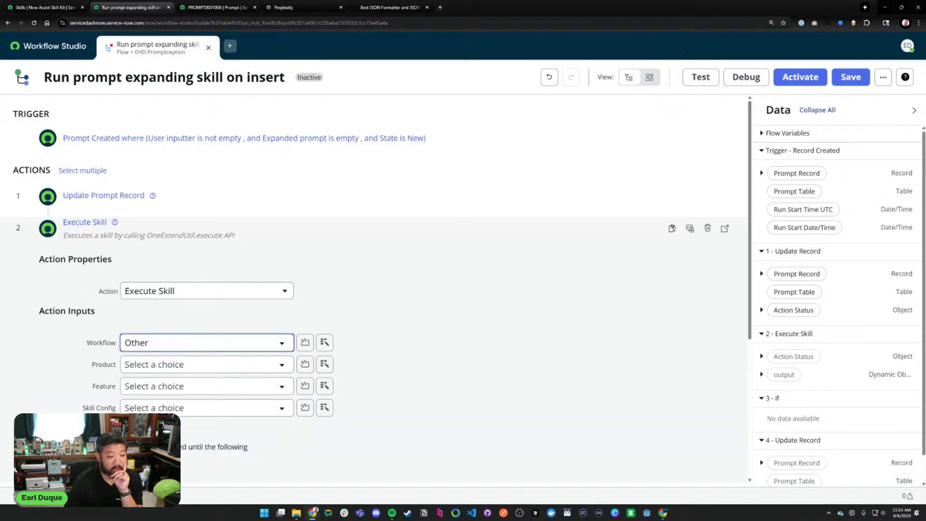
- Check the available Skill Config, Feature, Product and Workflow choices for the new Execute Skill action
click(171, 408)
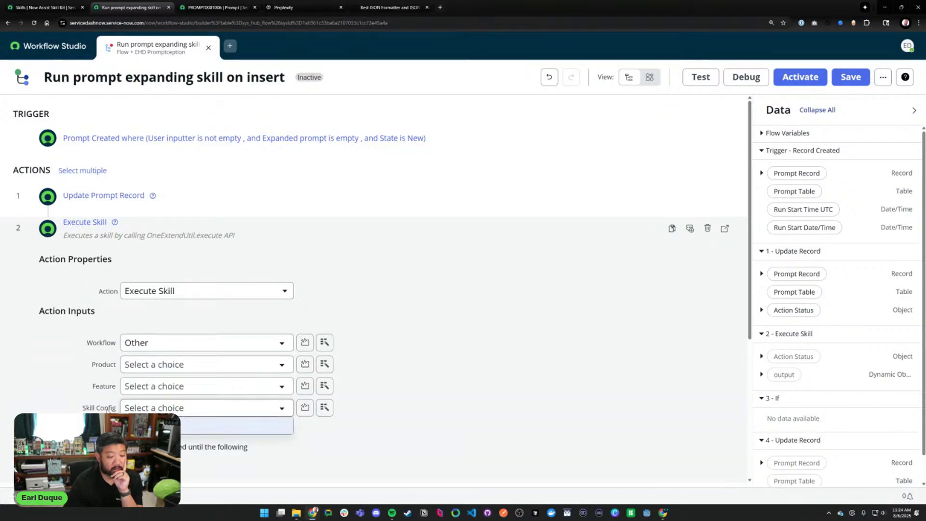
click(162, 408)
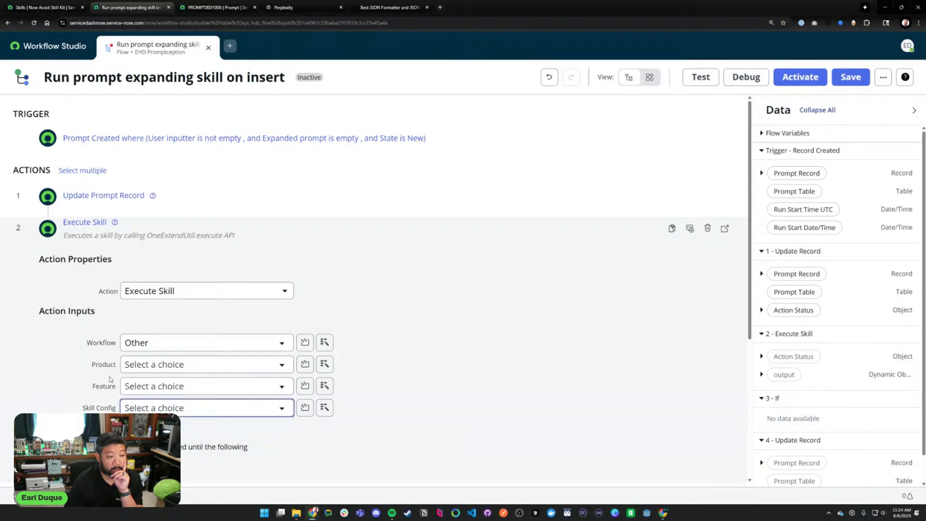
click(161, 386)
click(161, 364)
click(163, 342)
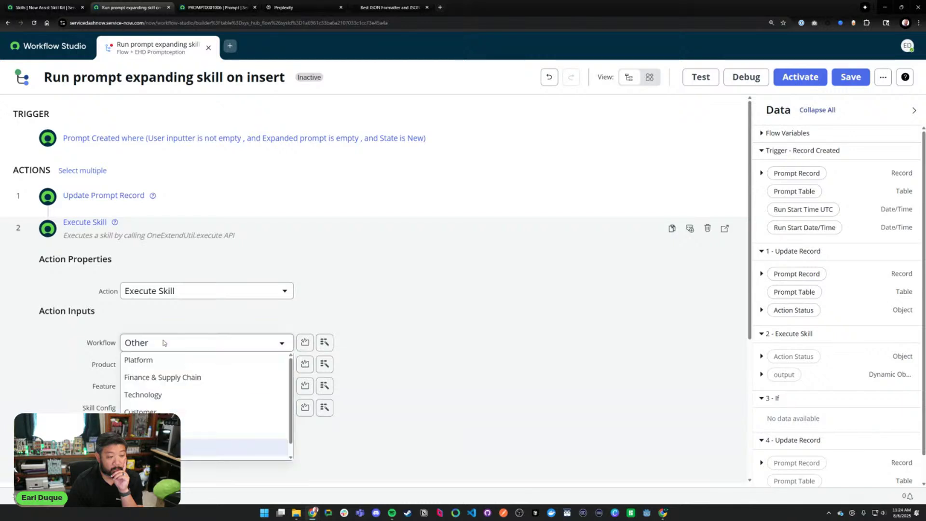
- Set the Execute Skill action's Workflow to Other, Product and Feature to --None--, and Skill Config to Expand my prompt
click(162, 342)
click(161, 365)
click(159, 382)
click(158, 383)
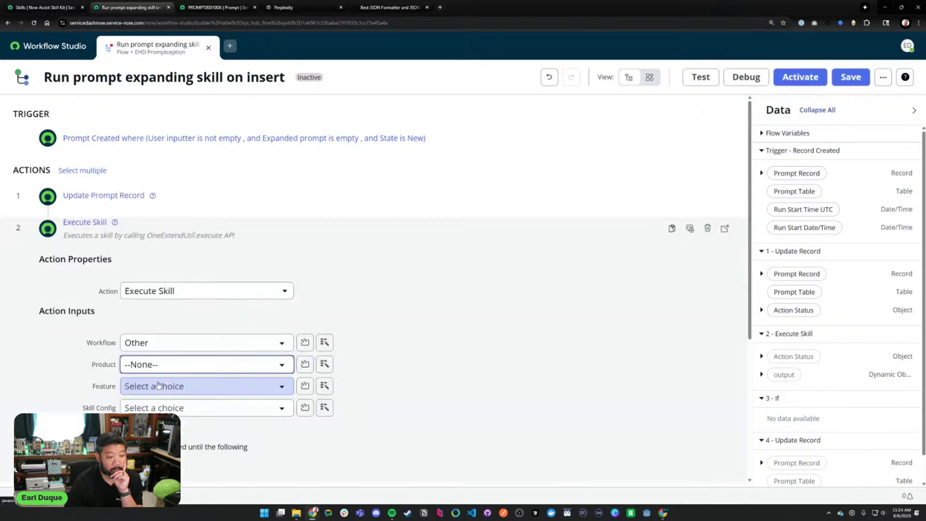
click(156, 403)
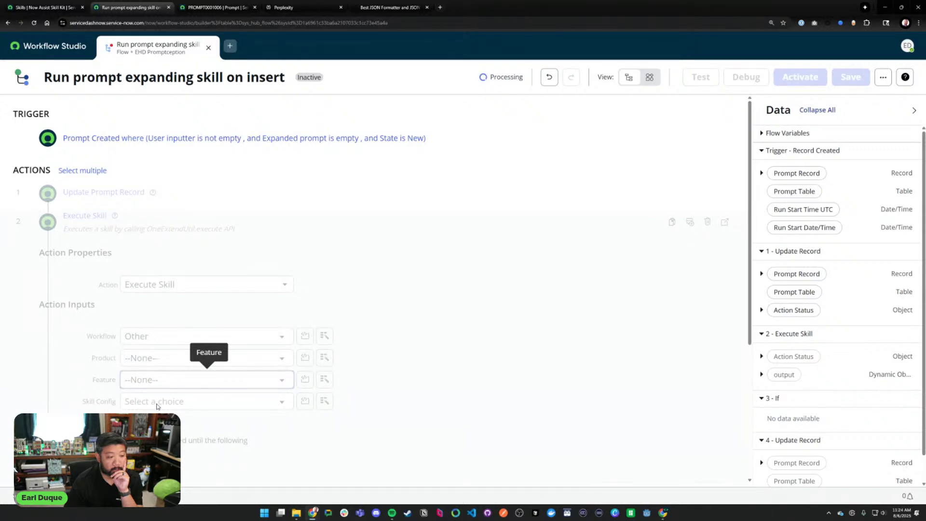
scroll(157, 406, down, 3)
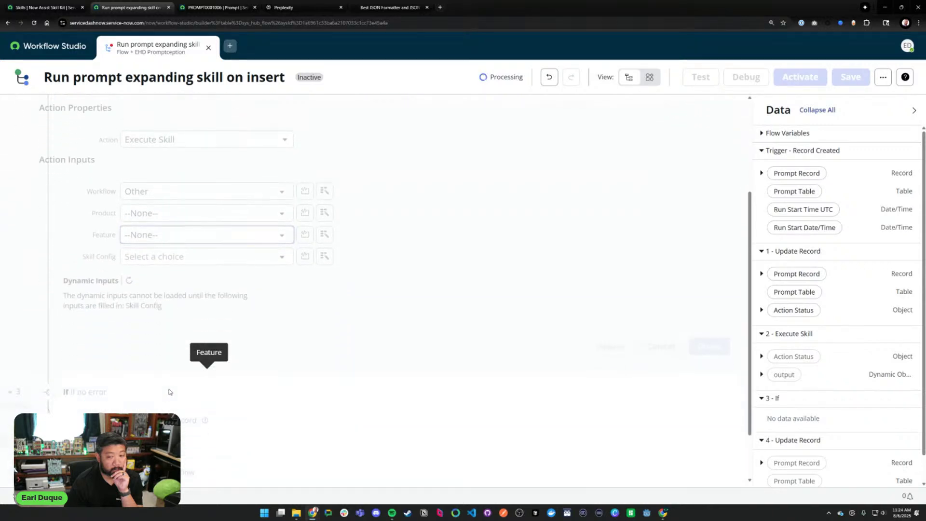
click(205, 265)
click(202, 273)
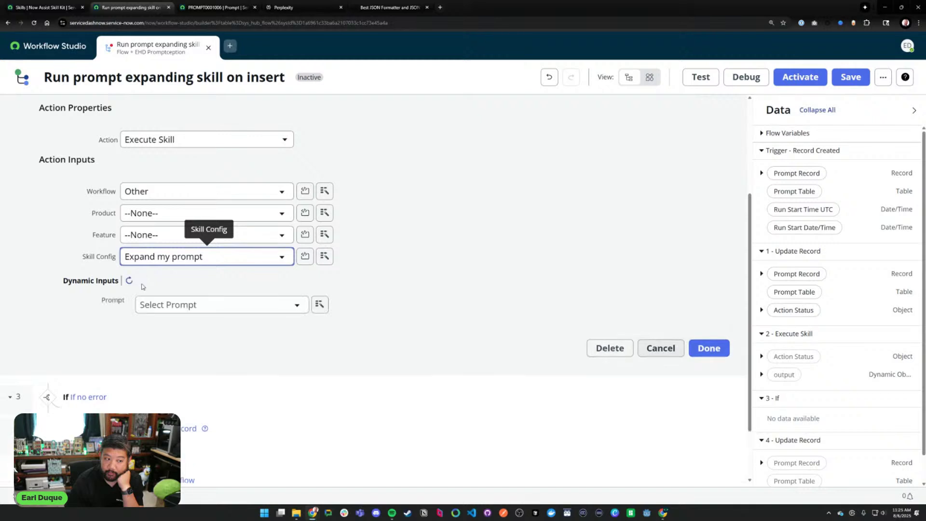
- Map the skill's Prompt input to the User inputter field of the trigger's Prompt Record and finish editing the action
click(144, 305)
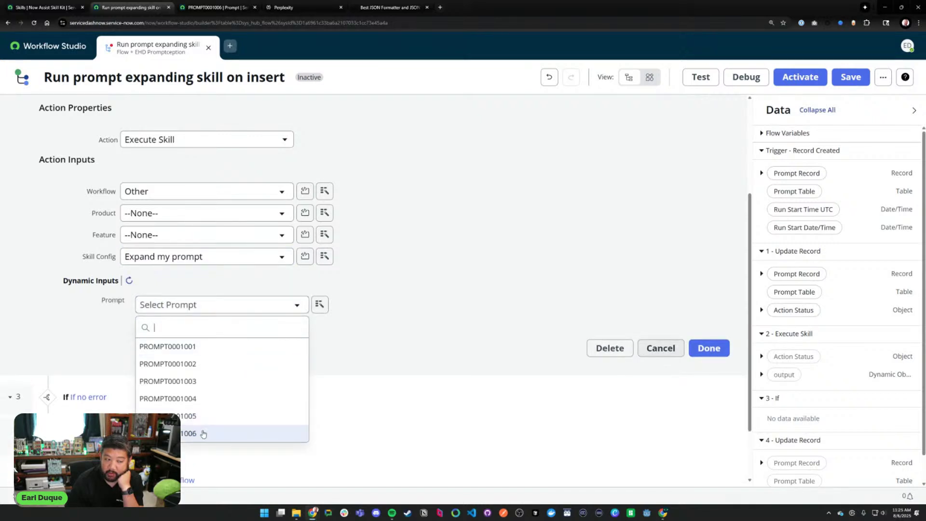
click(319, 304)
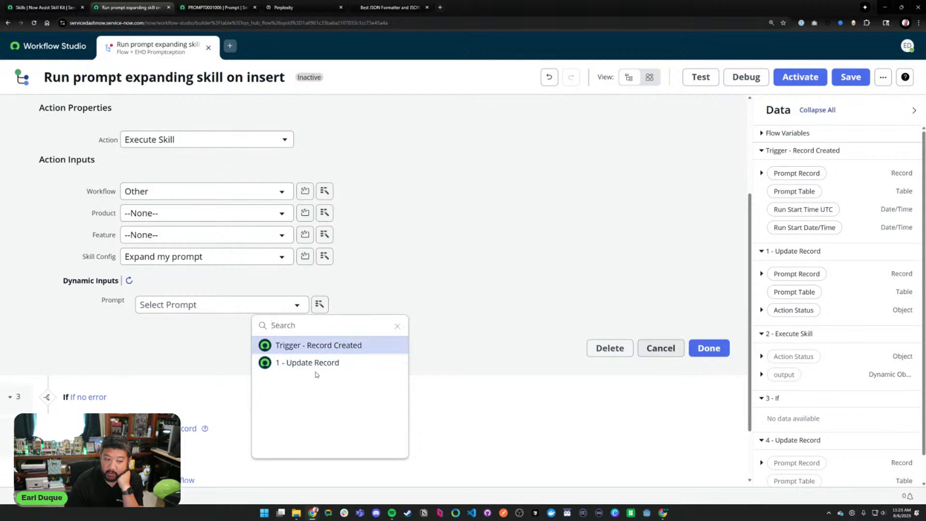
click(332, 347)
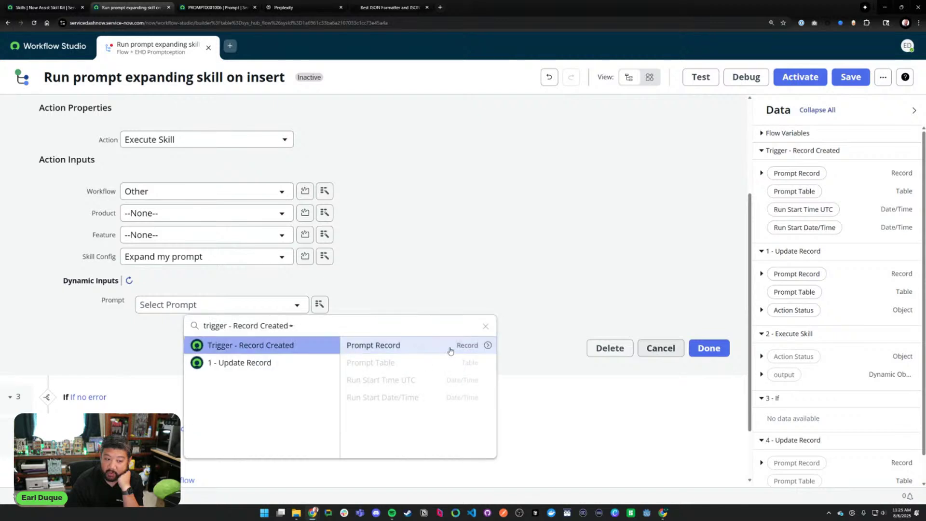
click(487, 345)
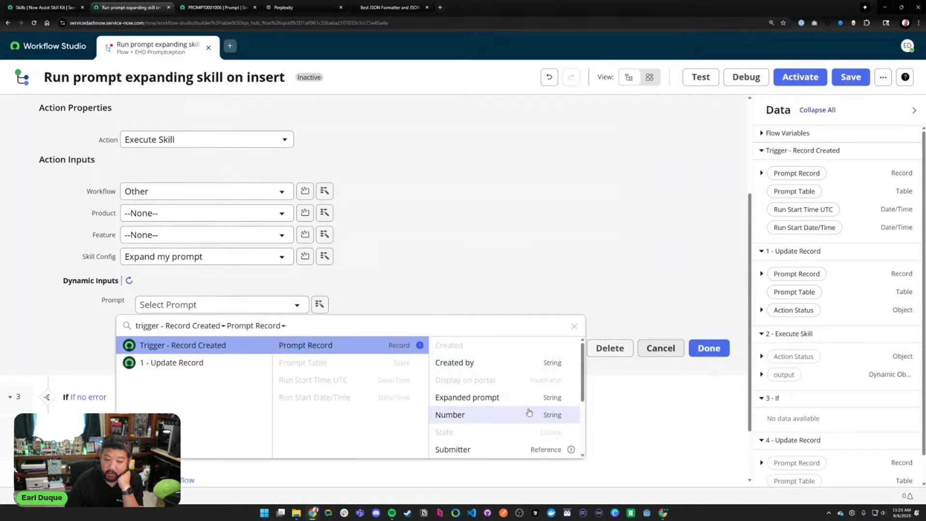
scroll(512, 430, down, 3)
scroll(506, 436, up, 3)
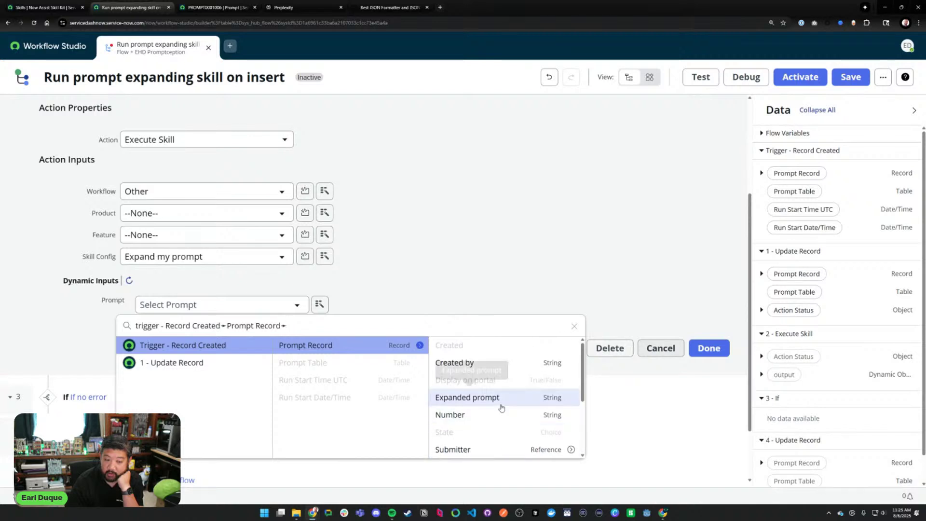
scroll(502, 415, down, 3)
click(497, 451)
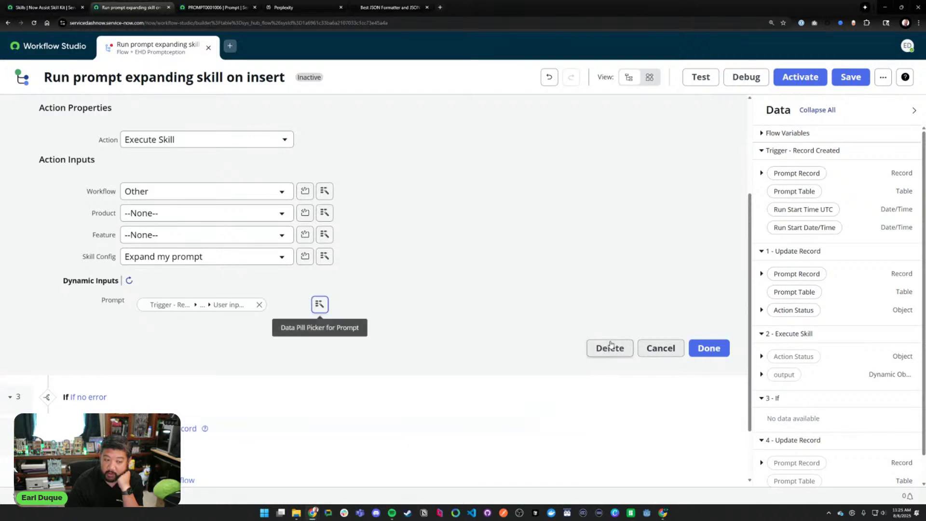
click(709, 348)
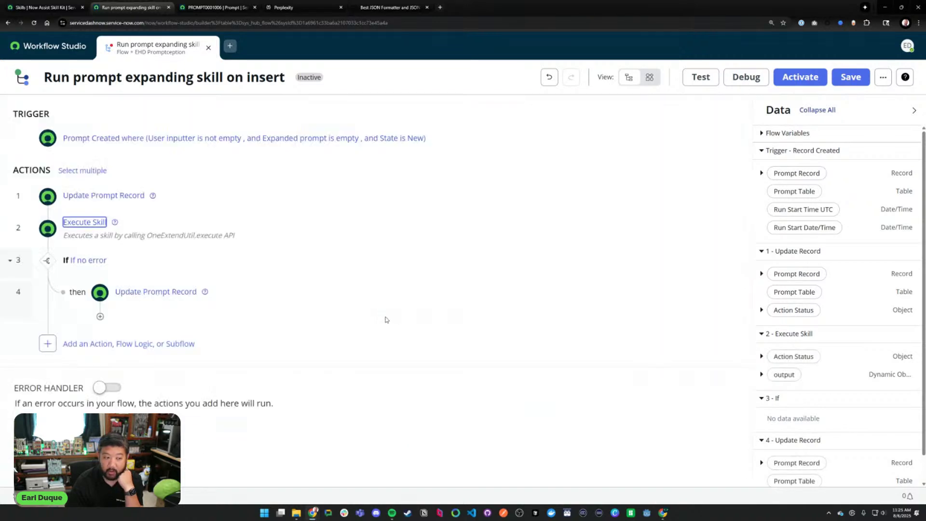
- Set the If no error condition to Execute Skill output errorCode is empty and finish editing it
click(267, 264)
click(244, 316)
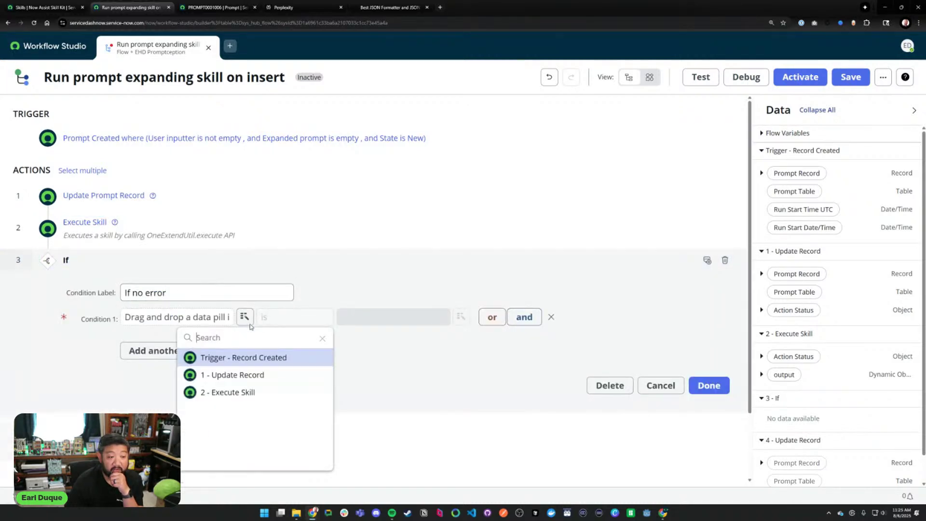
click(250, 392)
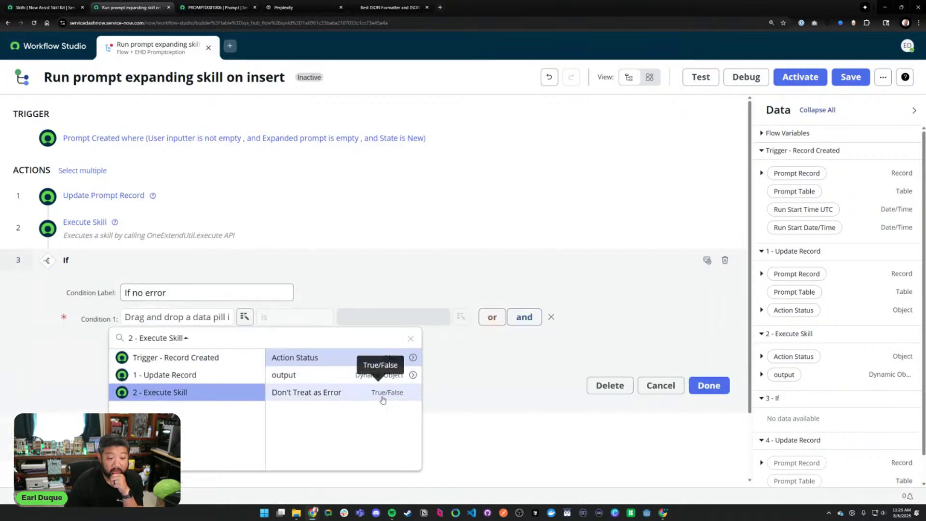
click(412, 376)
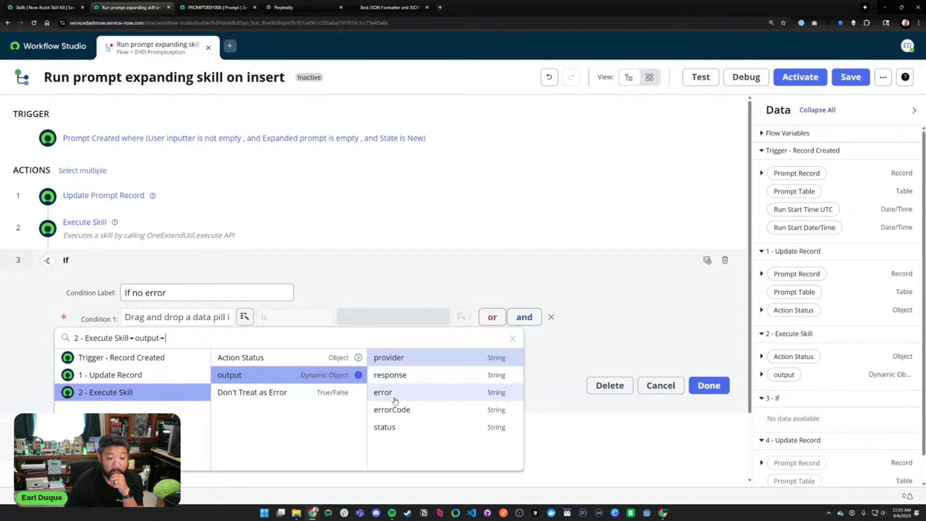
click(476, 405)
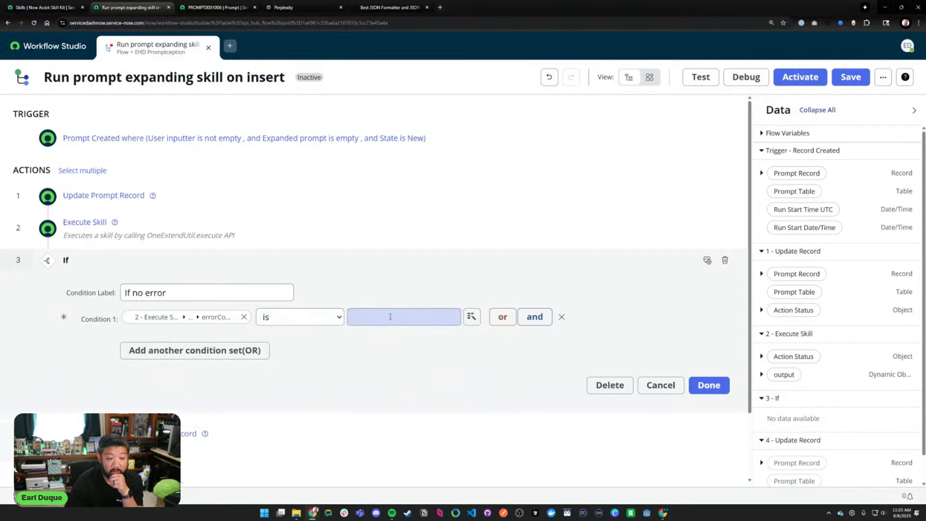
click(319, 317)
click(320, 363)
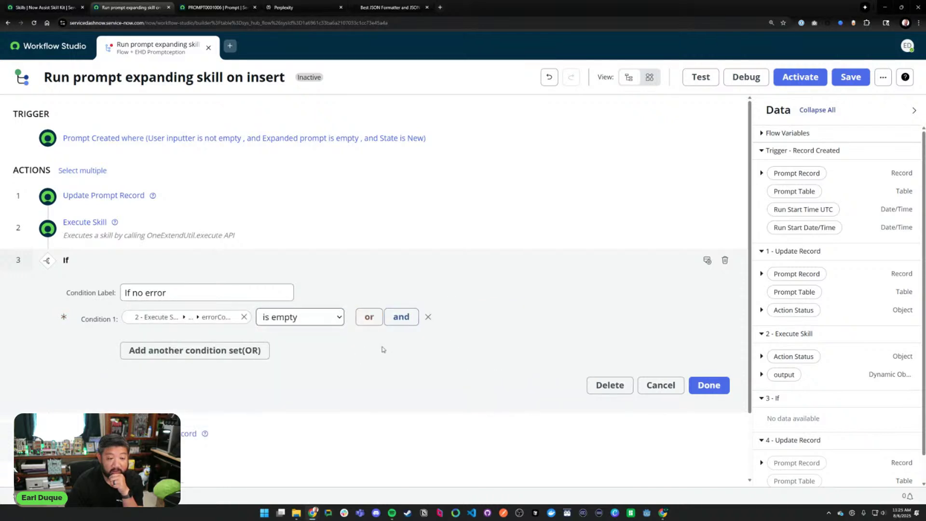
click(707, 385)
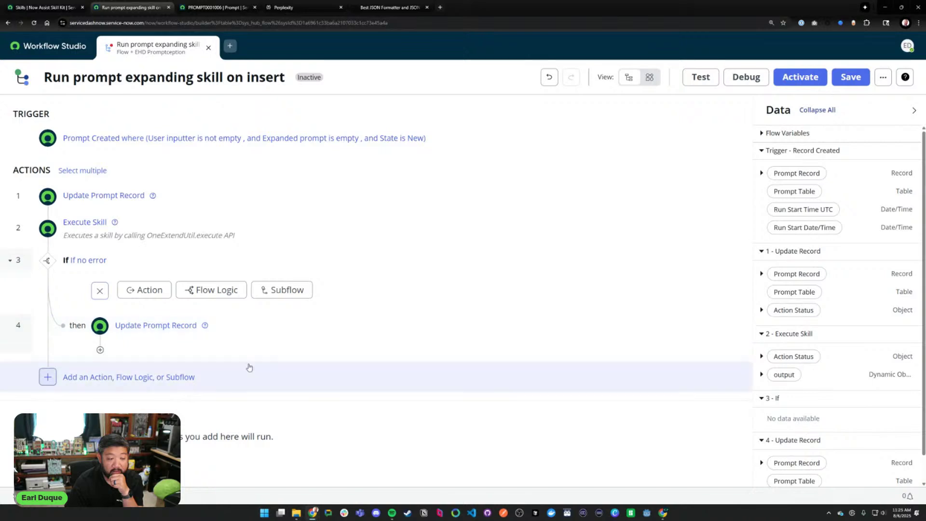
- Open the Update Prompt Record action inside the If no error branch for editing
click(289, 325)
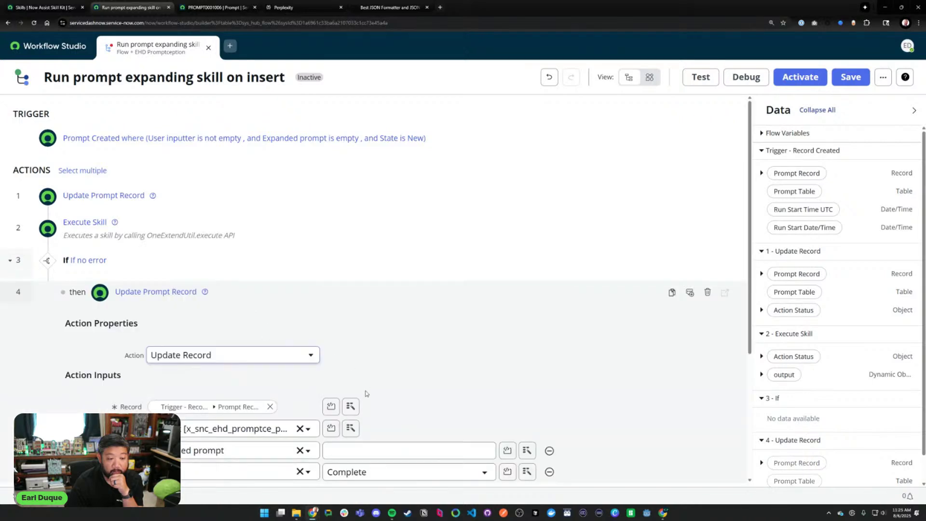
click(523, 450)
click(529, 352)
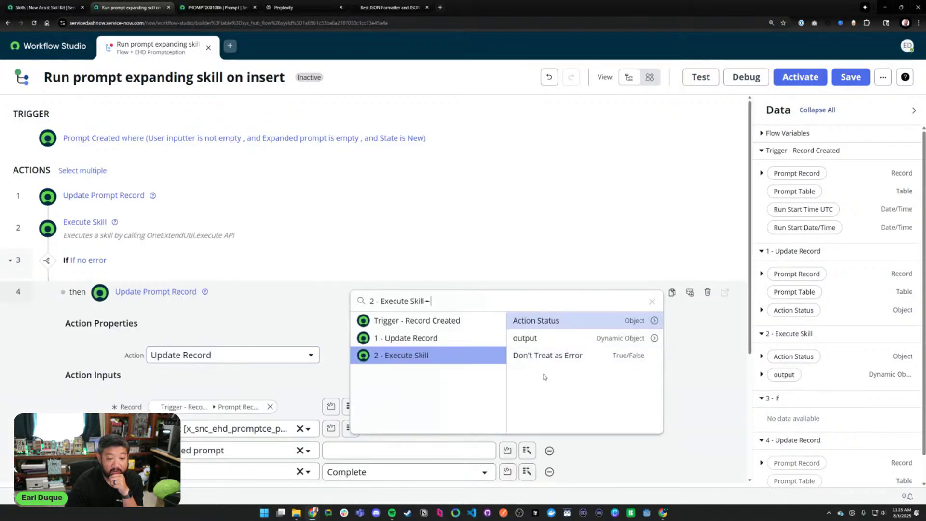
click(580, 340)
scroll(588, 385, down, 4)
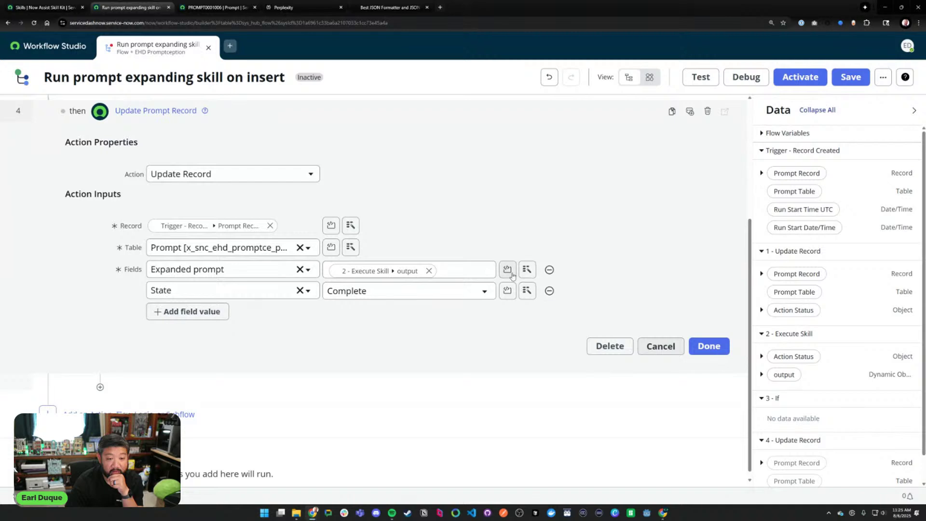
click(429, 271)
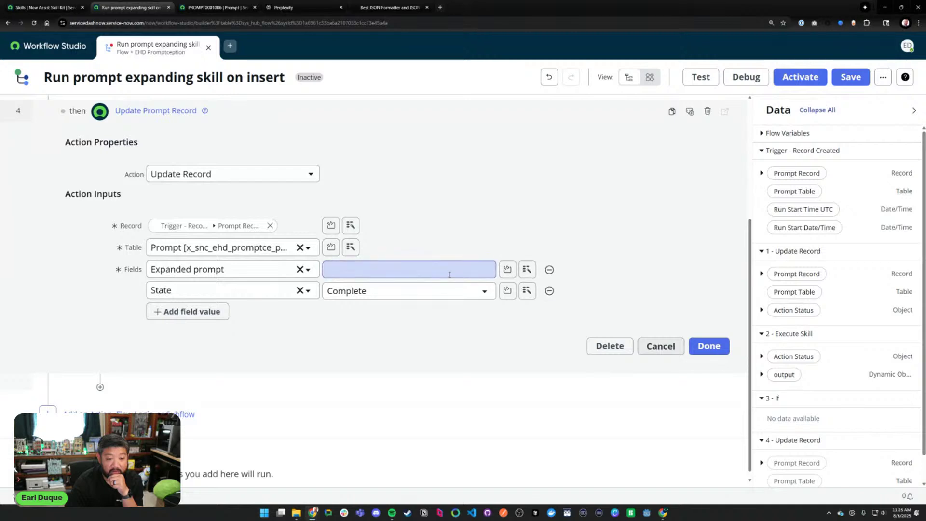
- Map the Expanded prompt field to the Execute Skill output's response value and finish editing the update action
click(523, 274)
click(540, 345)
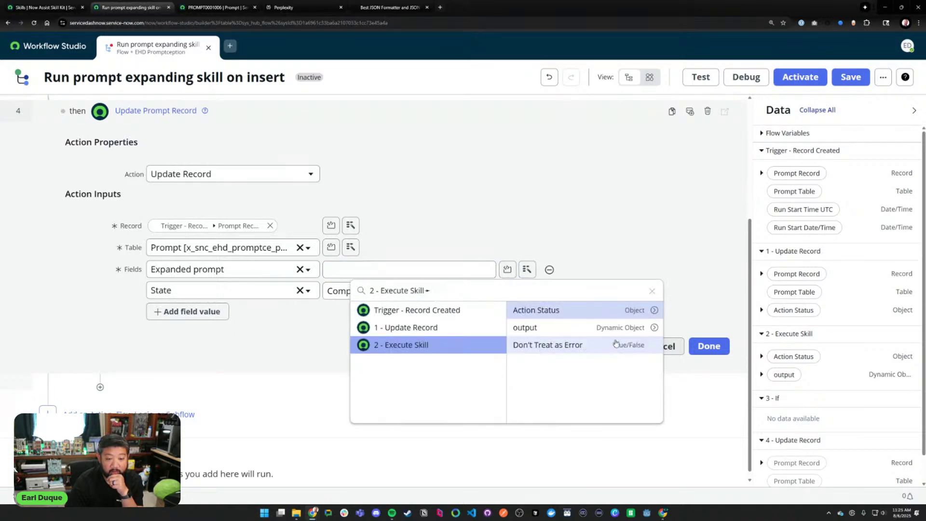
click(654, 327)
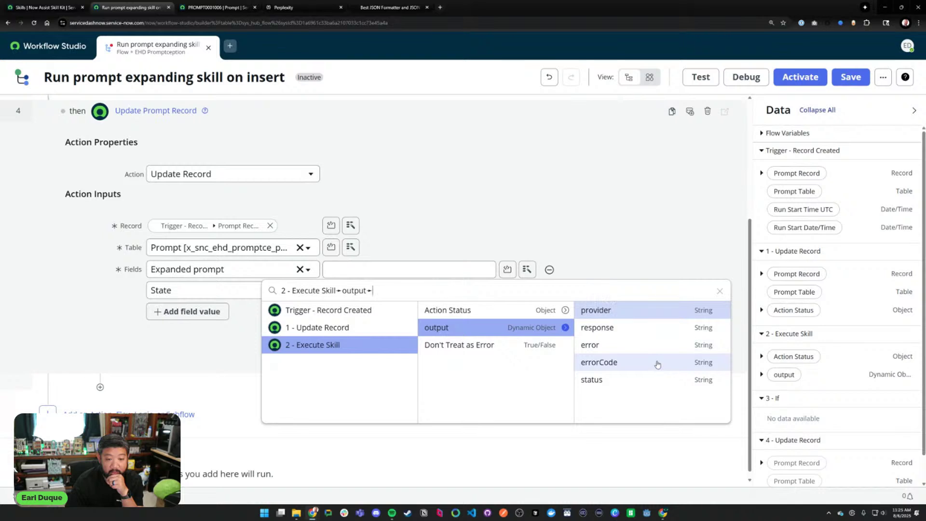
click(658, 328)
click(708, 346)
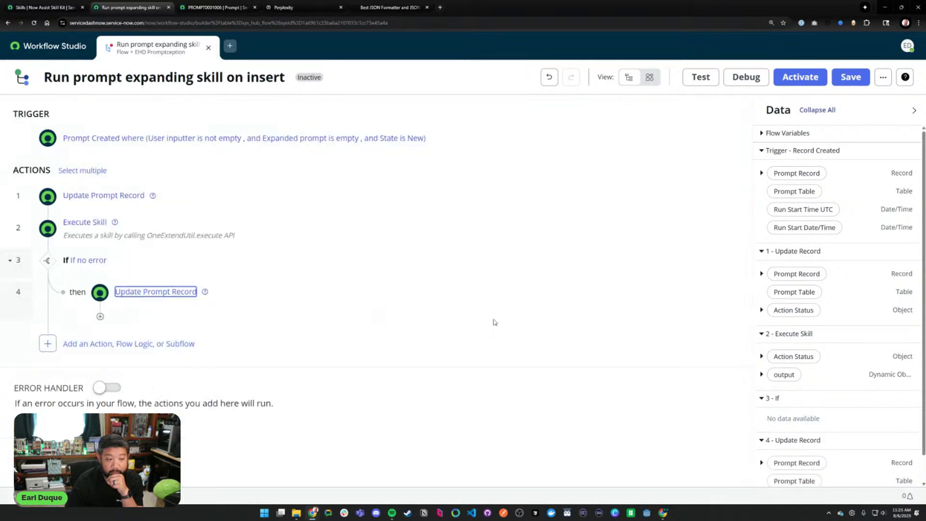
- Save the flow and run a test of it with the prompt record PROMPT0001006
click(866, 83)
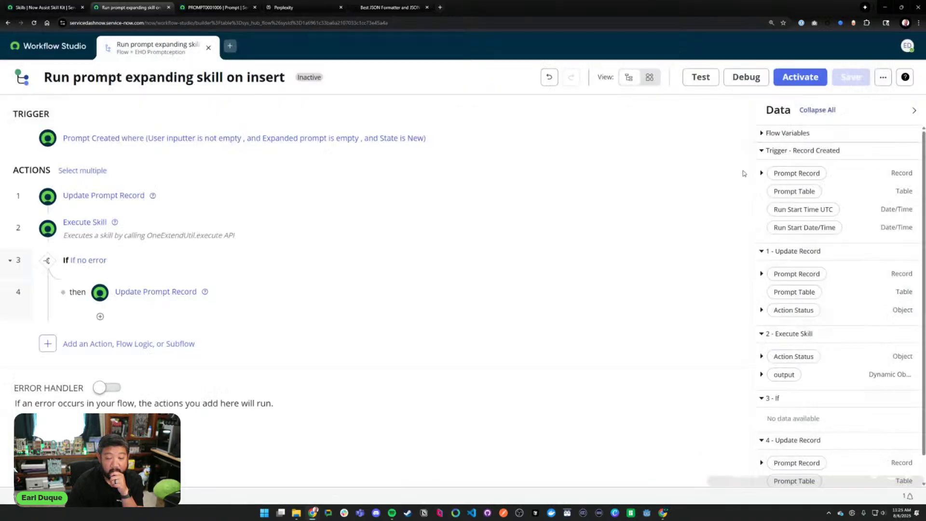
click(709, 77)
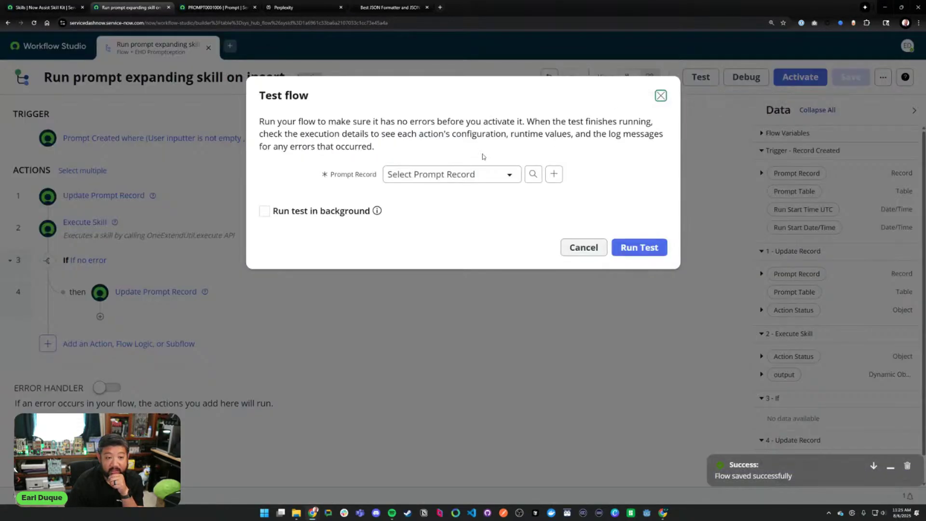
click(449, 174)
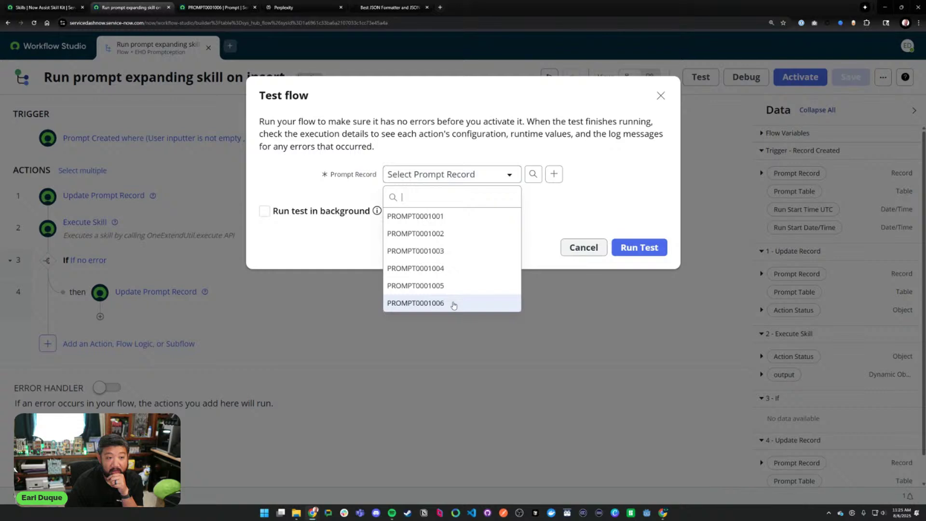
click(453, 303)
click(639, 248)
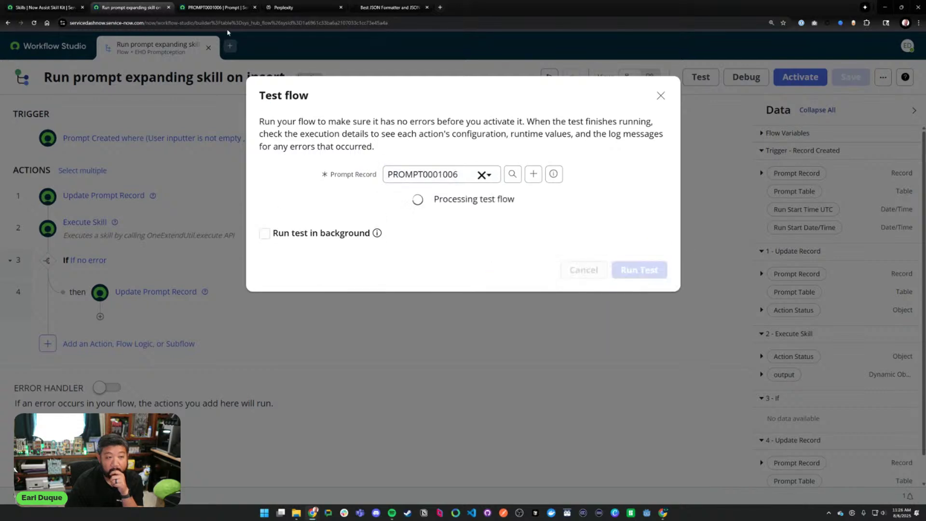
- Switch to the PROMPT0001006 record and reload it to check its expanded prompt
click(217, 7)
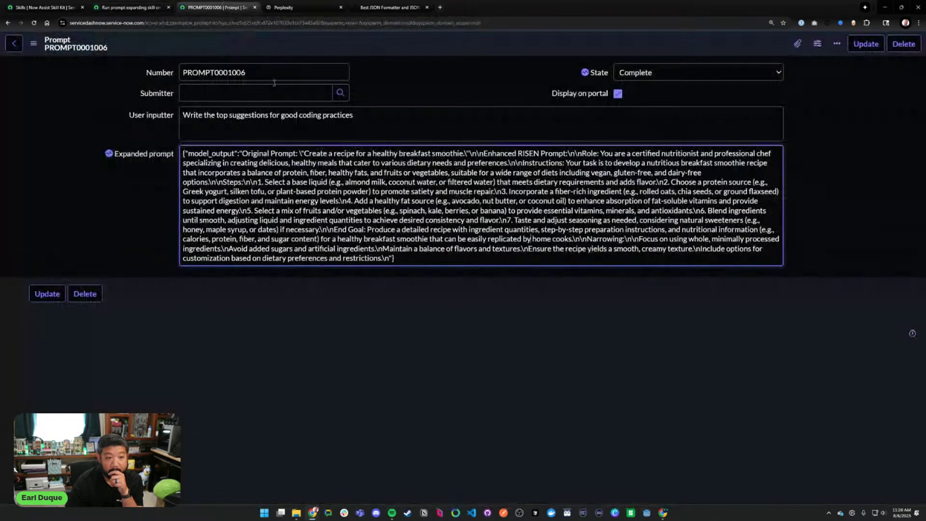
click(34, 22)
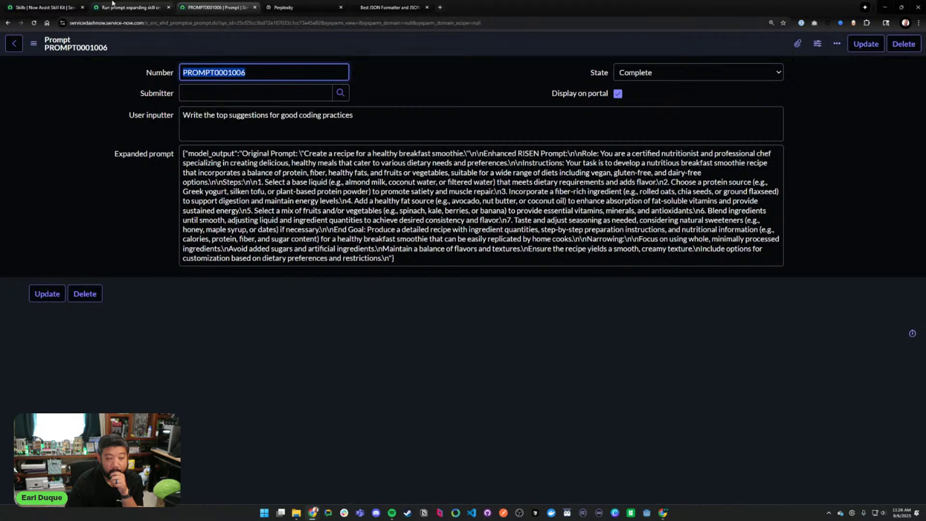
- Examine the Fields runtime value of the final Update Record action in the test's execution details, and return to the PROMPT0001006 record
click(112, 3)
click(434, 200)
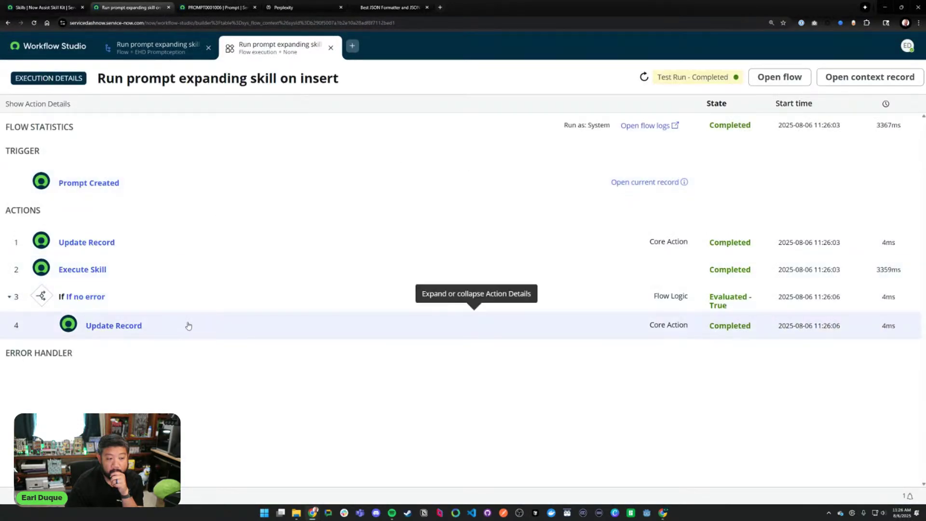
click(188, 325)
scroll(208, 324, down, 3)
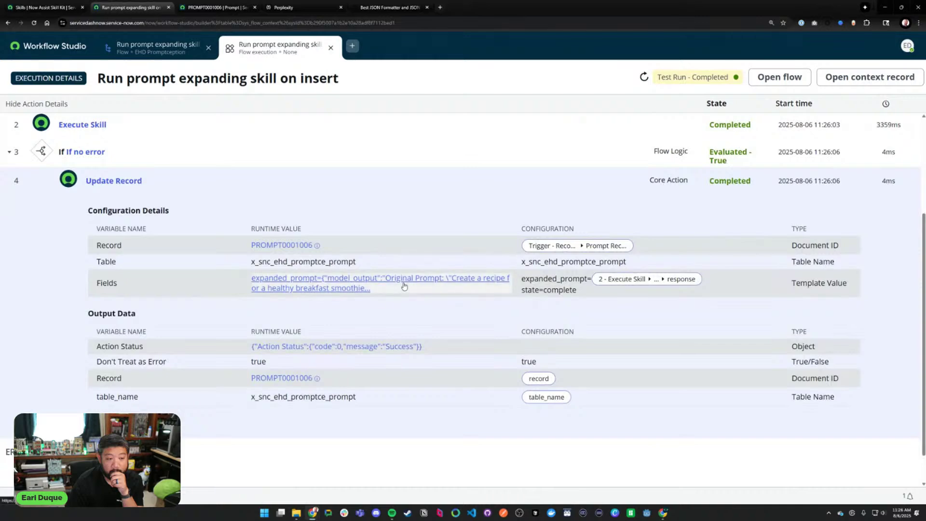
click(373, 284)
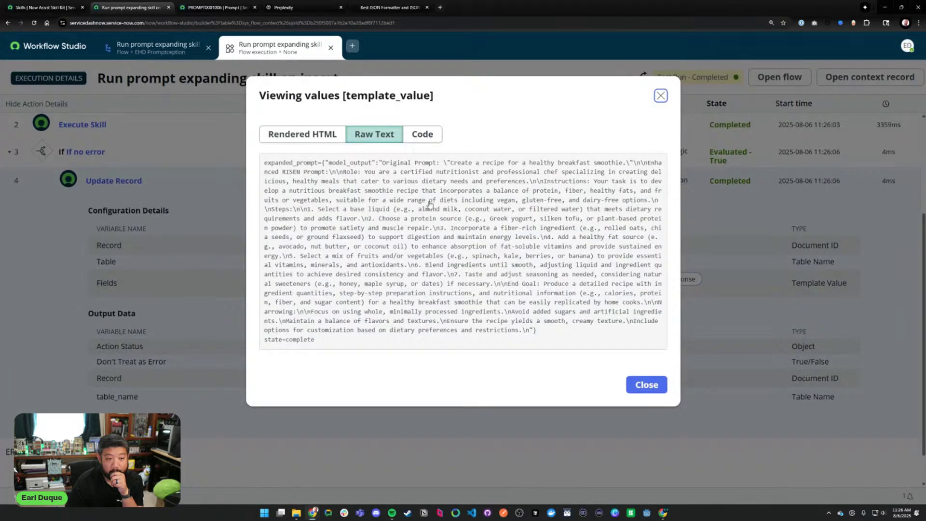
drag(476, 165, 501, 274)
click(501, 273)
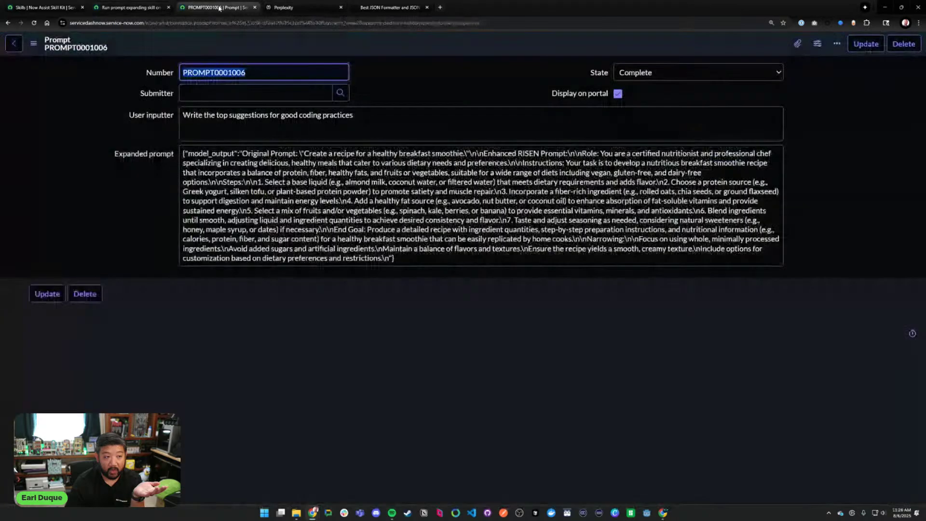
click(219, 8)
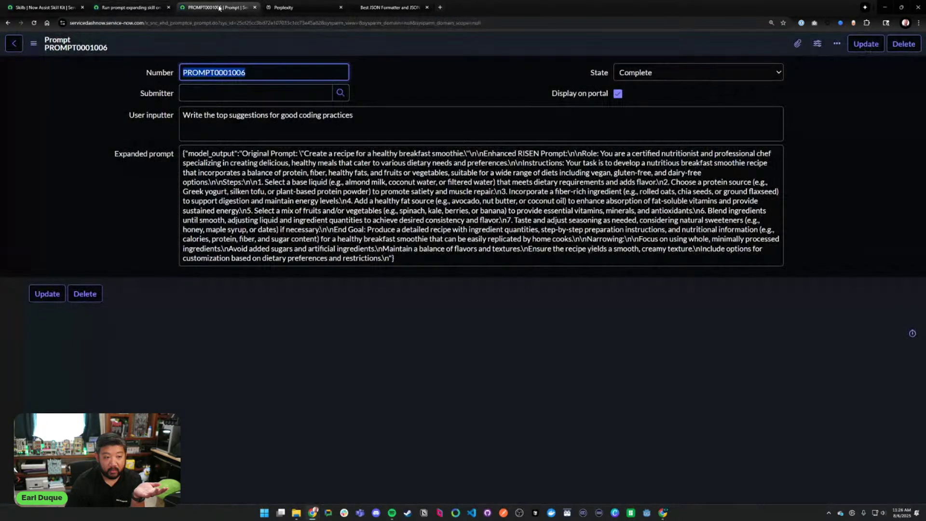
- Clear the Expanded prompt of PROMPT0001006, set its State to New, and save the record
click(506, 198)
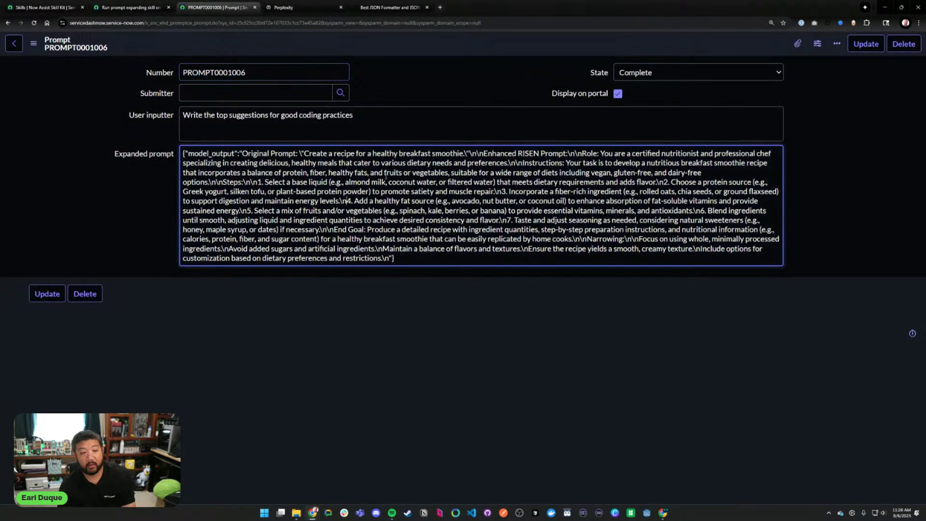
key(ctrl+a)
key(BackSpace)
click(638, 73)
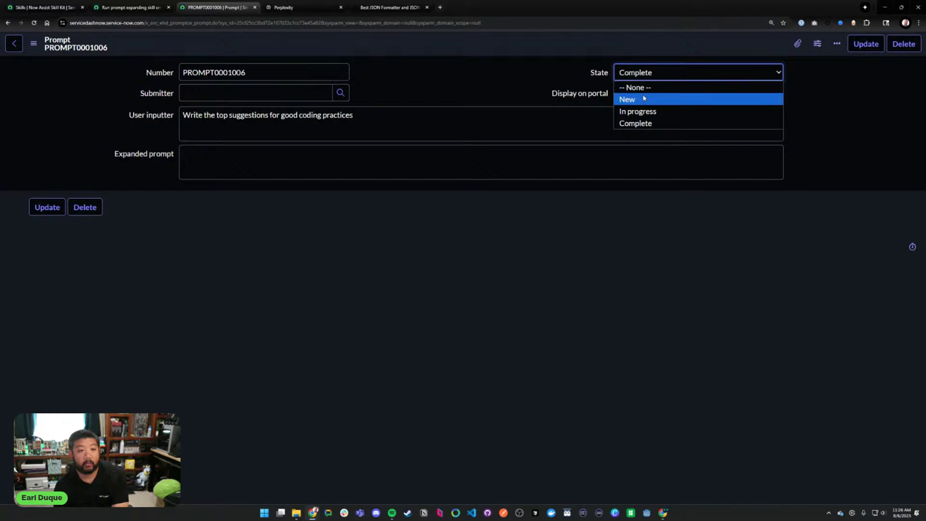
click(626, 100)
right_click(484, 56)
click(488, 62)
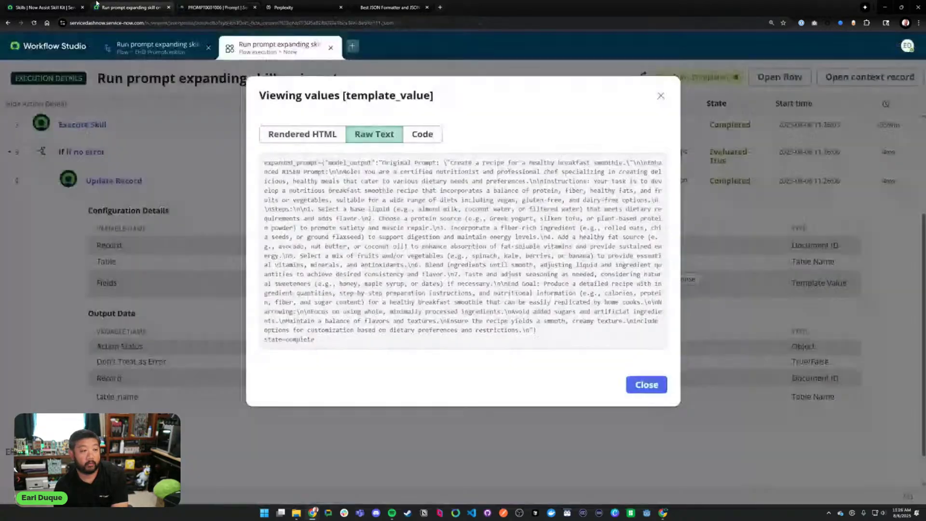
- Rerun the flow test with PROMPT0001006 from the flow, check the record's expanded prompt, and close the test dialog
click(630, 384)
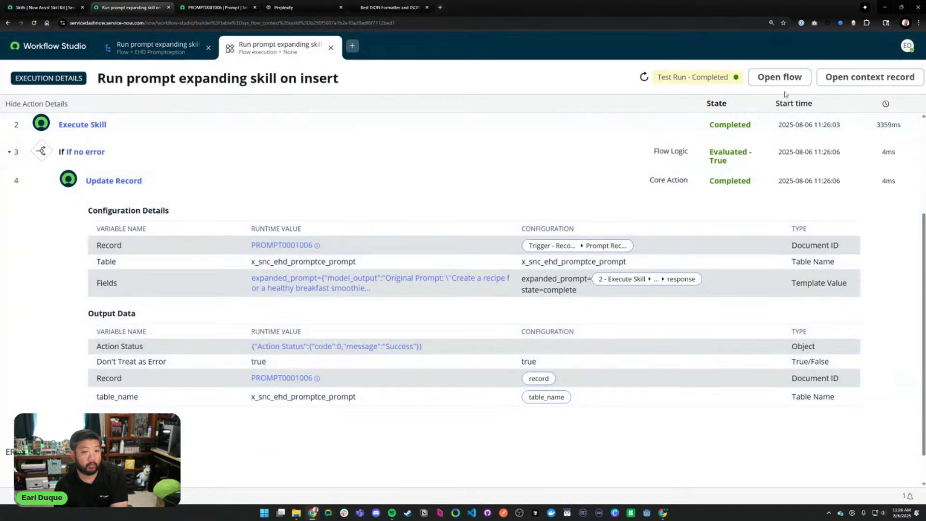
click(331, 48)
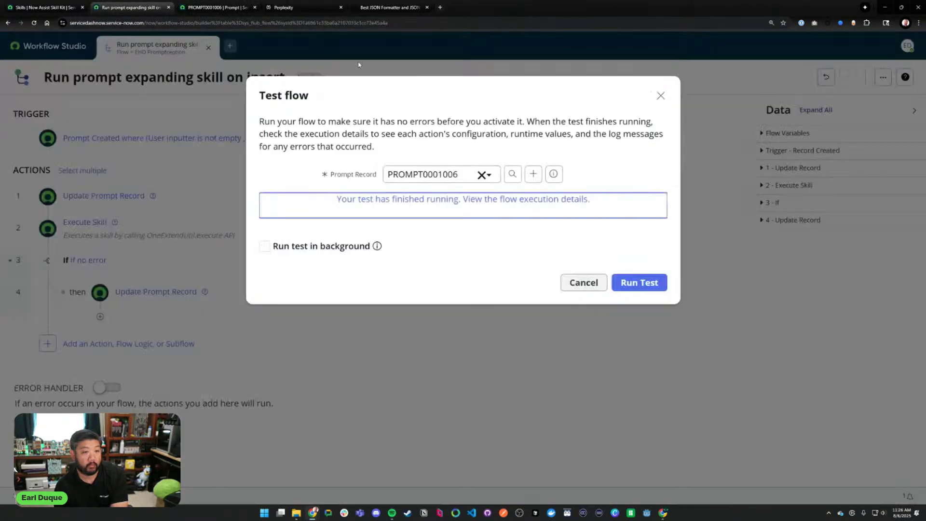
click(639, 283)
click(219, 5)
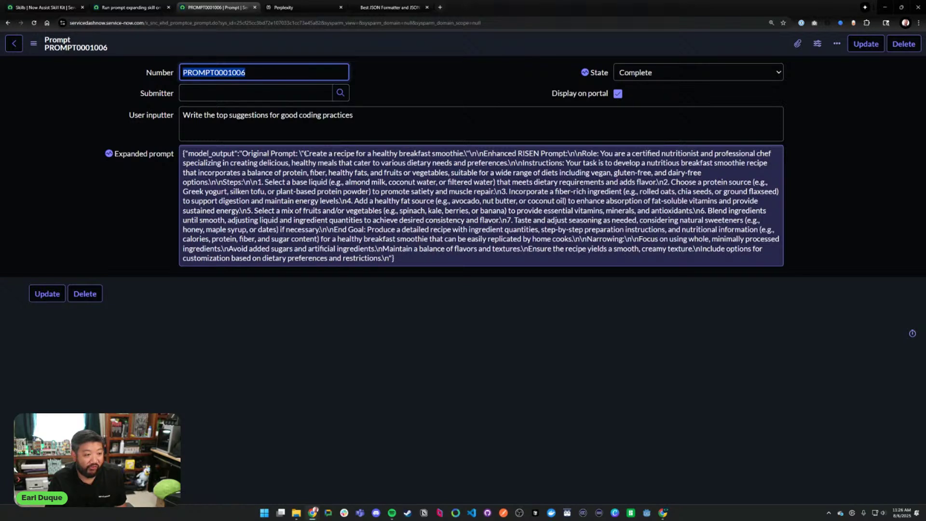
click(127, 7)
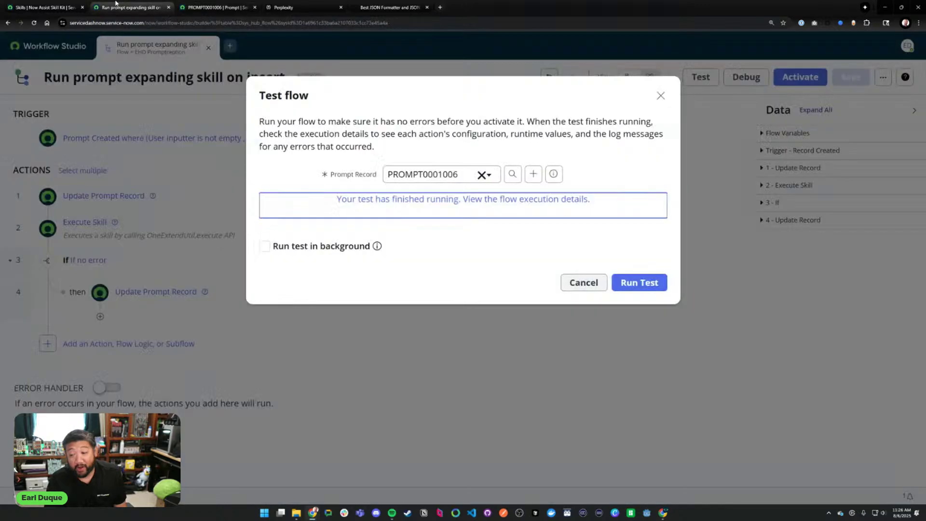
click(583, 282)
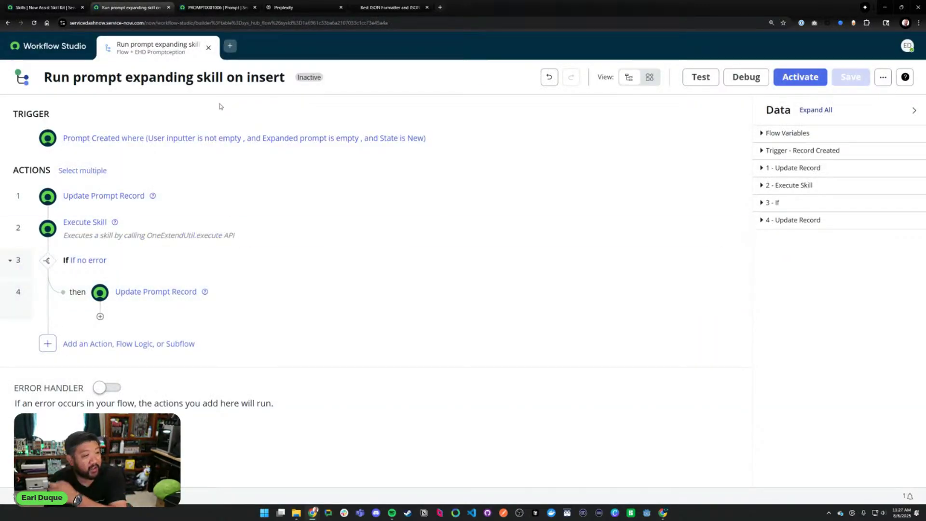
- Examine the text held in the model_output value of PROMPT0001006's Expanded prompt
click(210, 8)
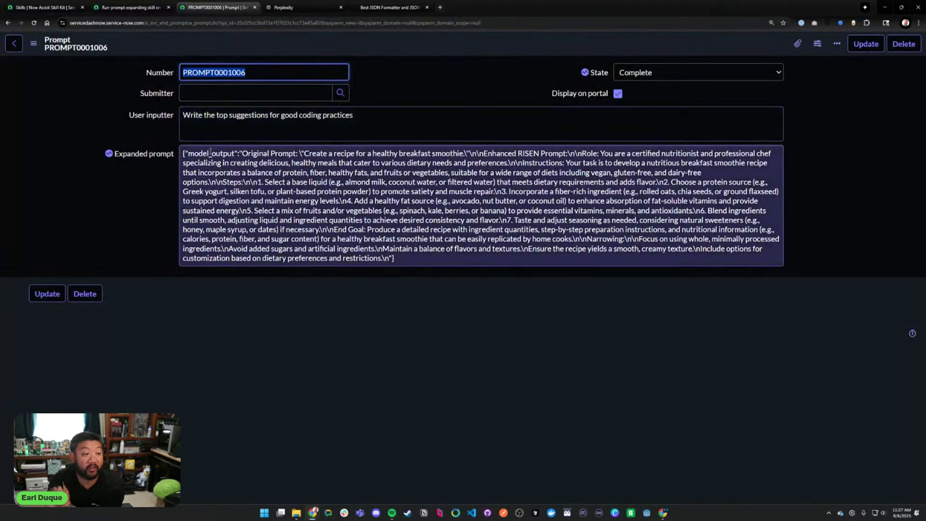
click(208, 153)
drag(243, 153, 389, 258)
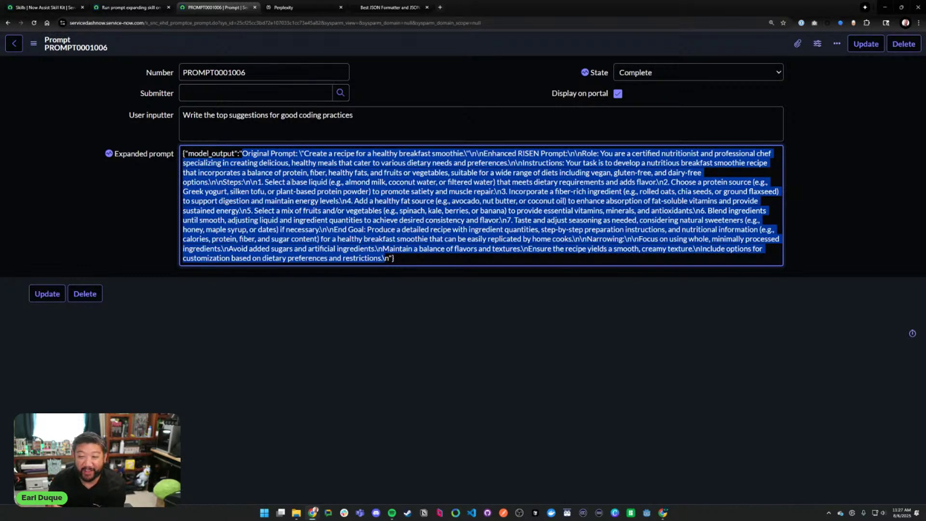
- Return to the flow and open an insertion point inside the If block, before the final Update Prompt Record action
click(143, 8)
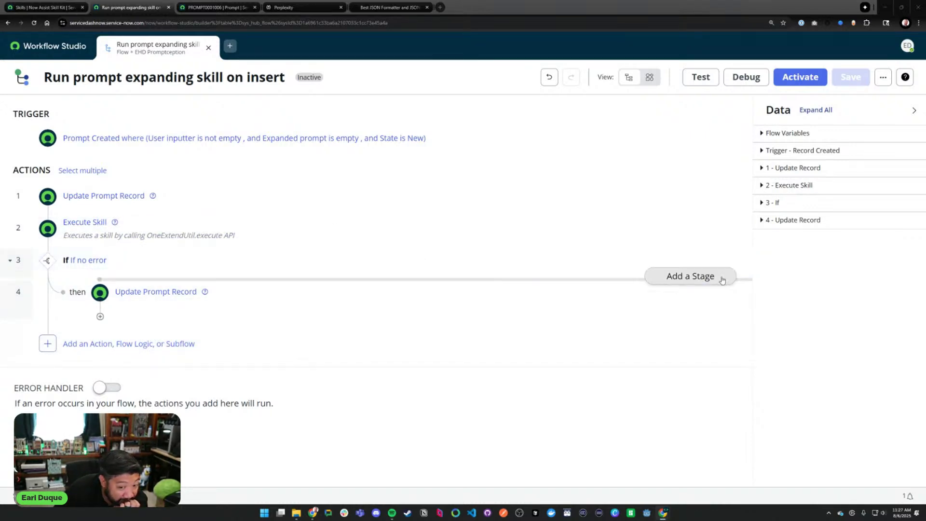
click(99, 280)
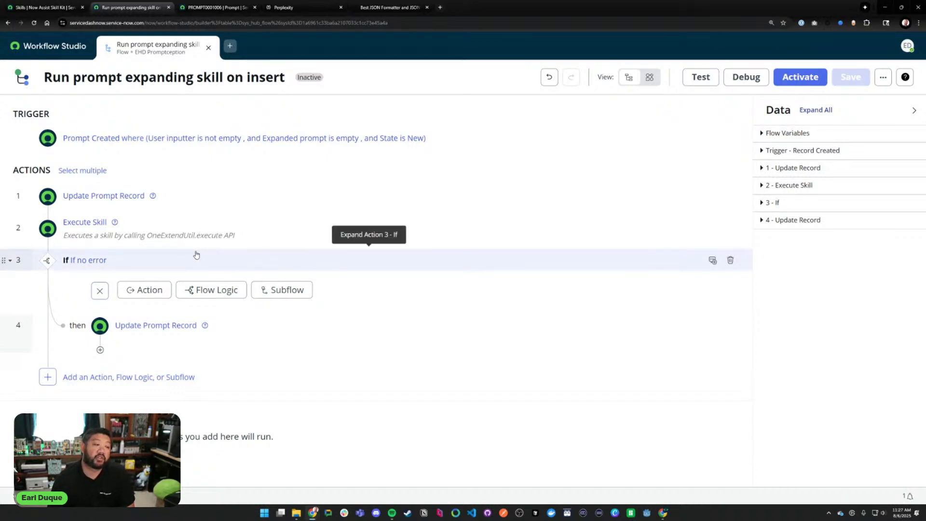
click(141, 290)
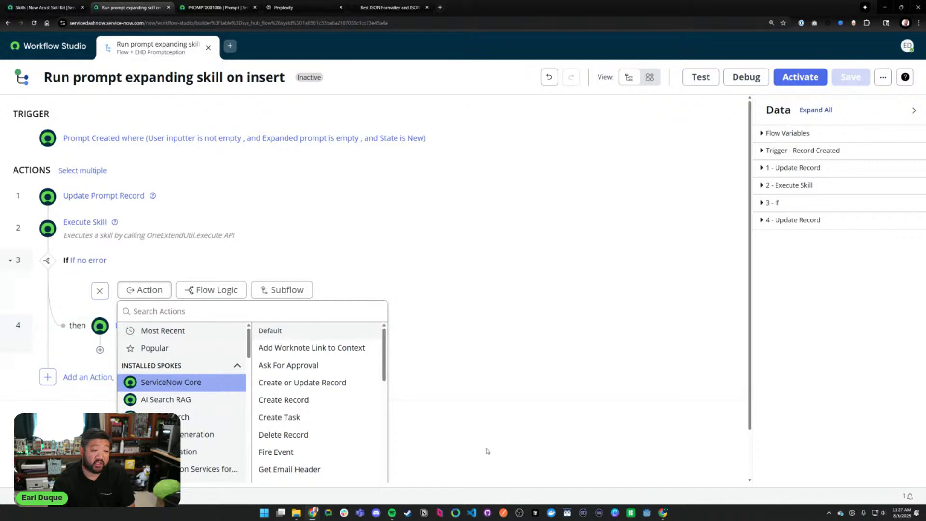
click(486, 428)
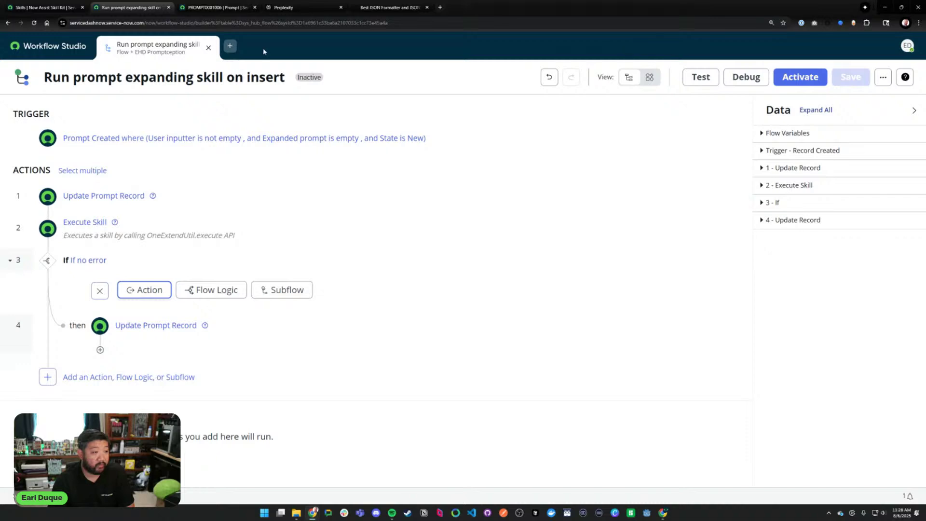
- Create a custom action named "Convert NASK response to just model_output" in the EHD Promptception application
click(229, 46)
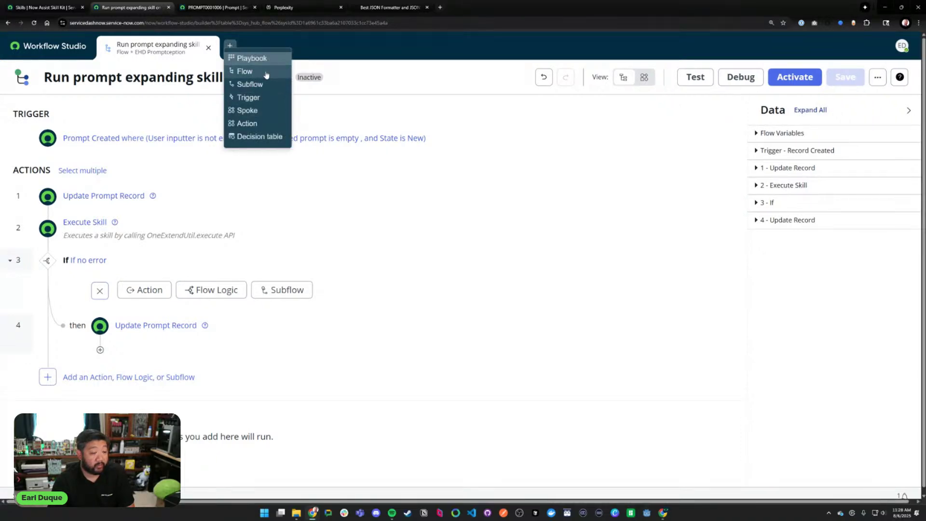
click(266, 123)
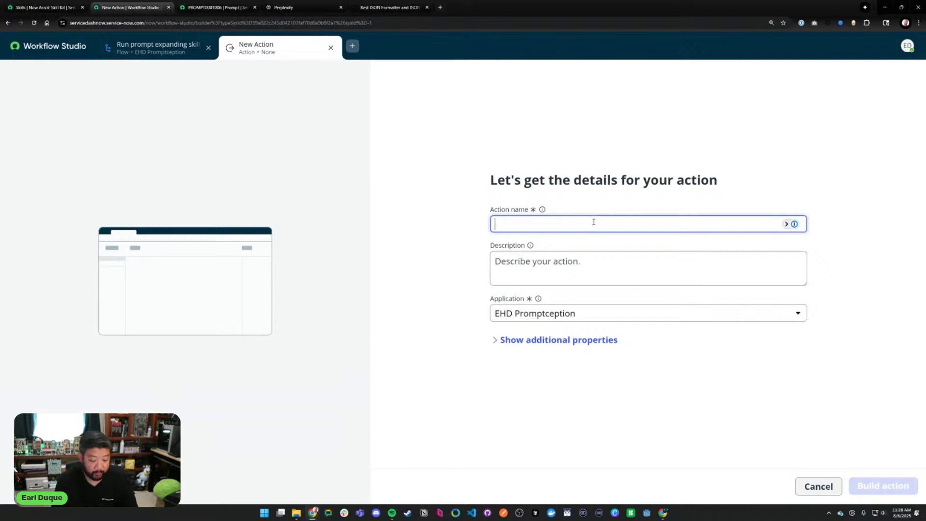
text(Conver)
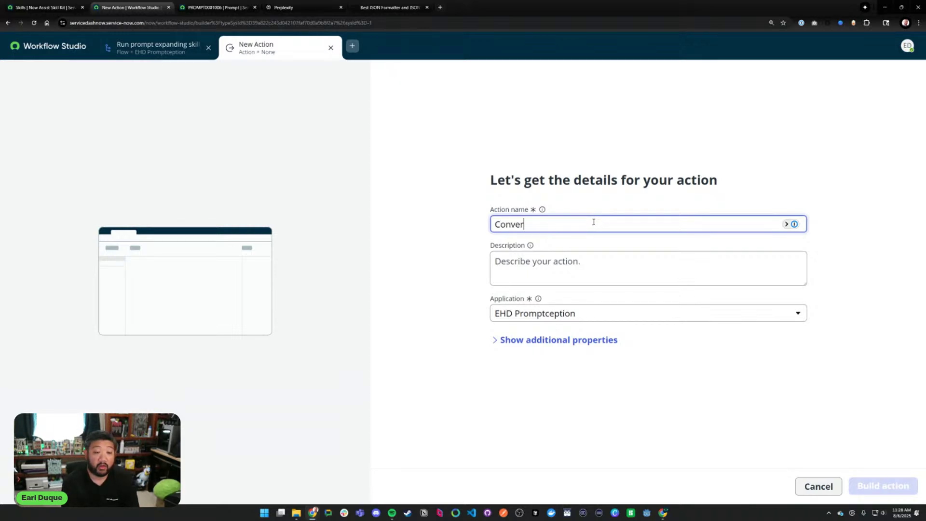
text(t NASK )
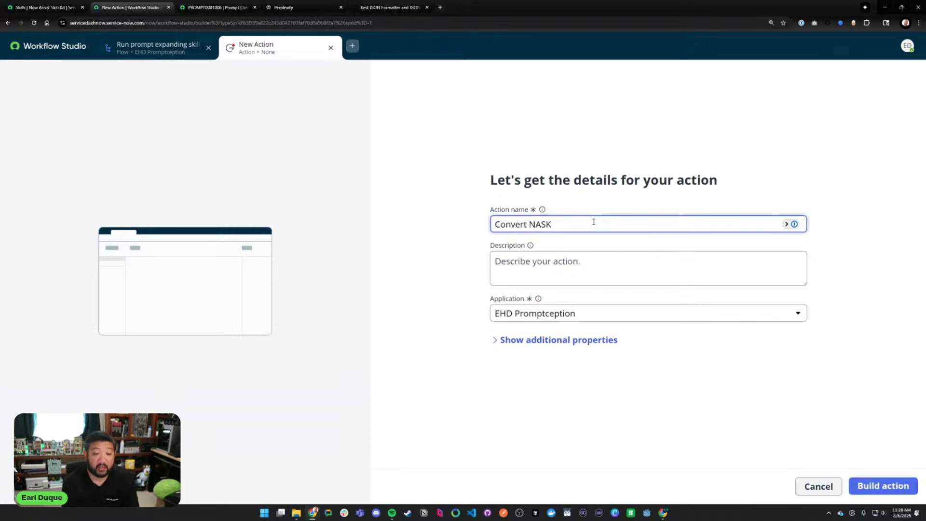
text(response to just model_output)
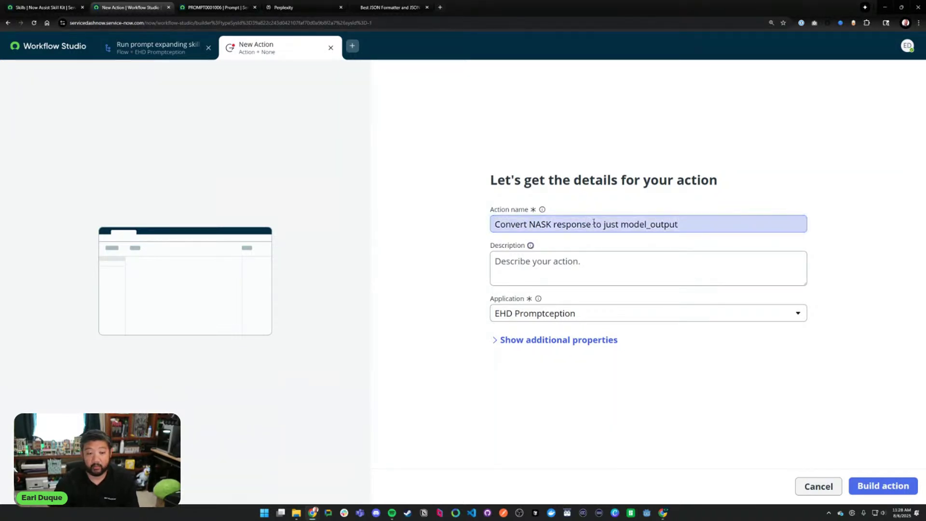
key(Tab)
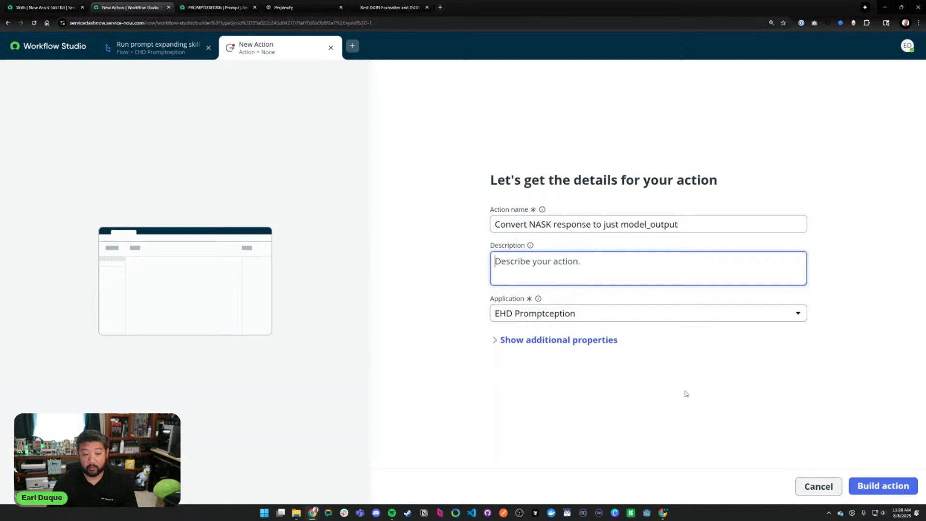
click(555, 341)
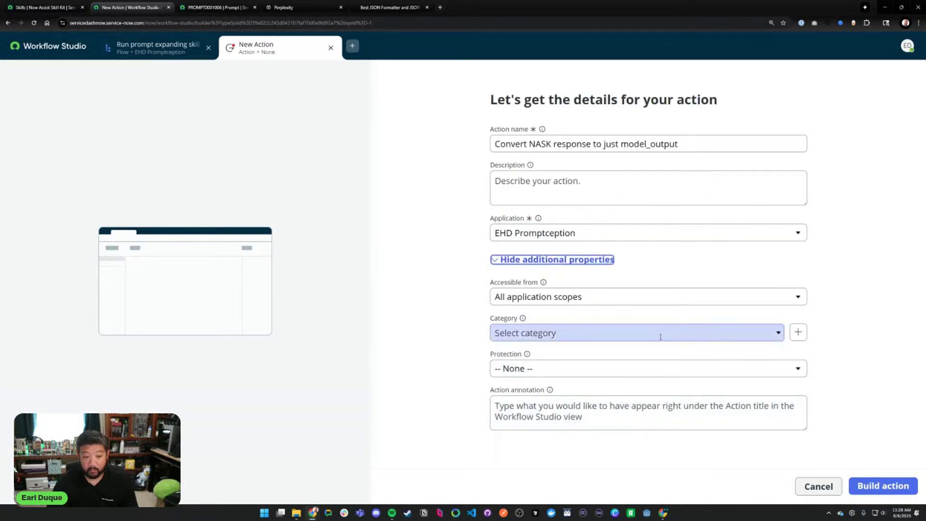
click(883, 485)
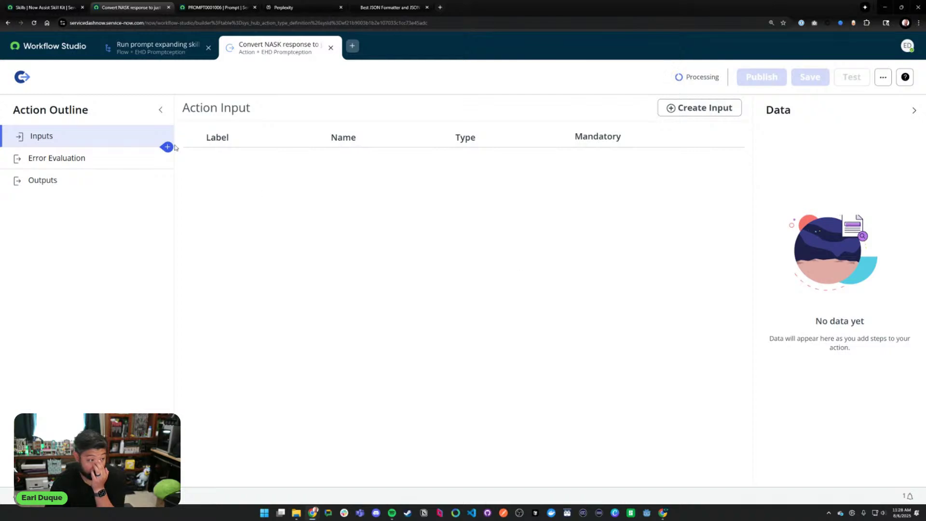
- Add a mandatory String input labelled "NASK response" with the name nask_response to the action
click(665, 107)
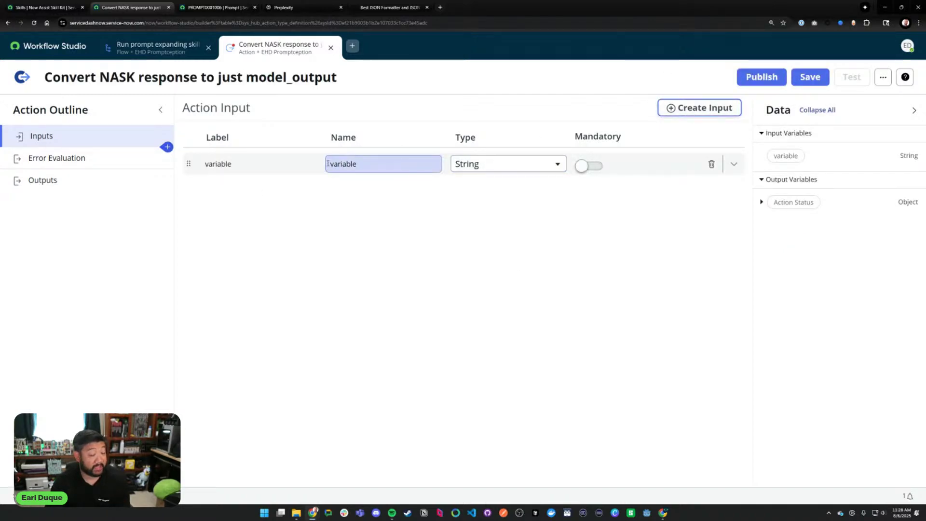
click(385, 165)
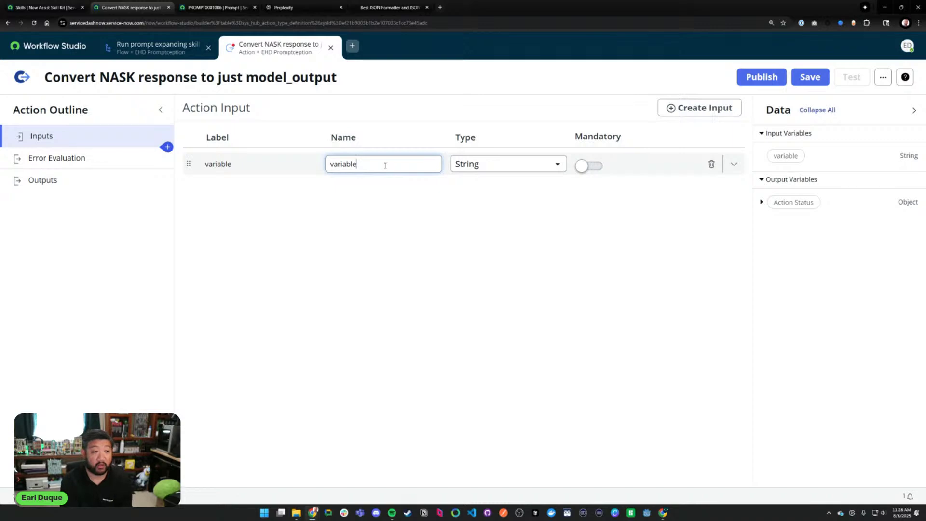
key(shift+Tab)
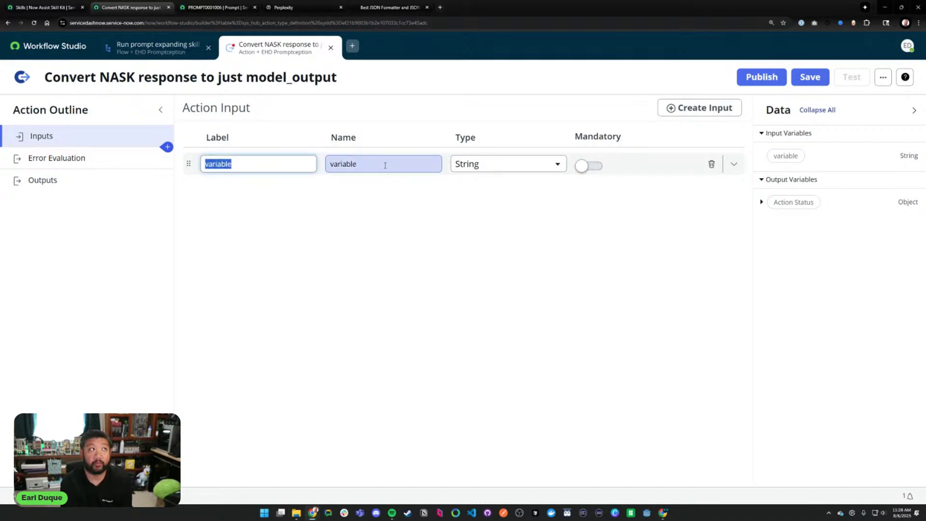
text(NASK_inp)
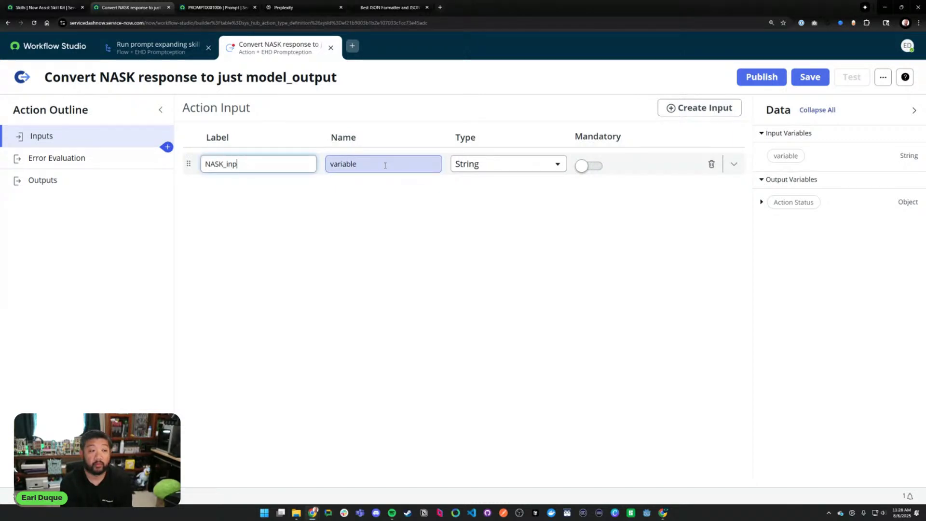
key(BackSpace)
key(BackSpace)
key(BackSpace)
text(response)
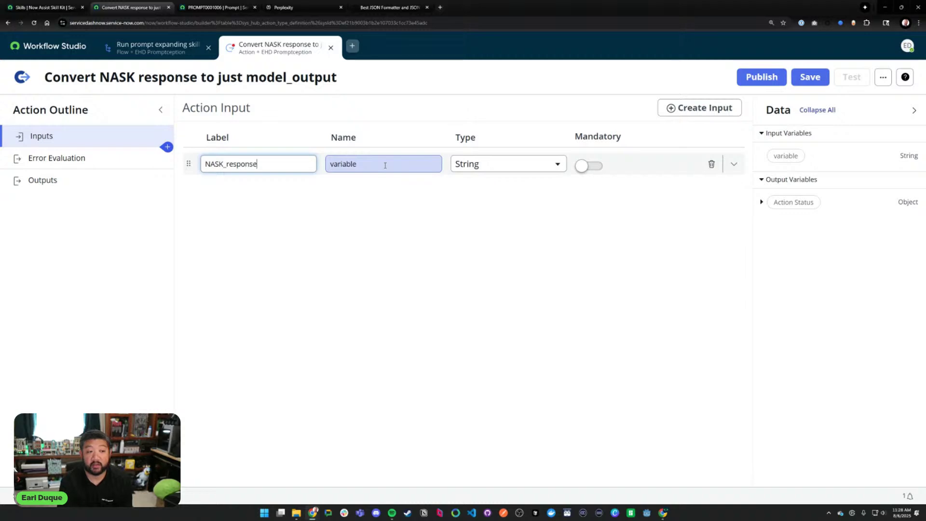
key(BackSpace)
key(BackSpace)
key(BackSpace)
key(BackSpace)
key(BackSpace)
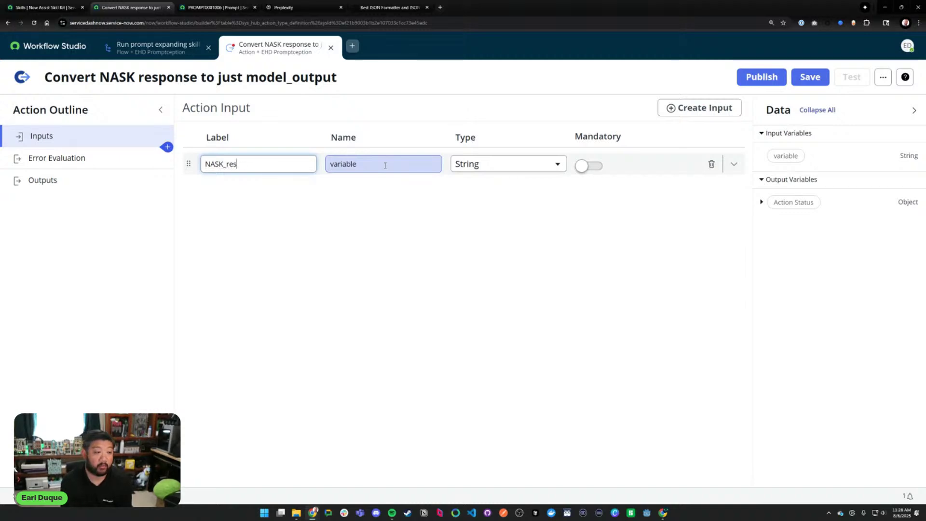
text(ponse)
key(Tab)
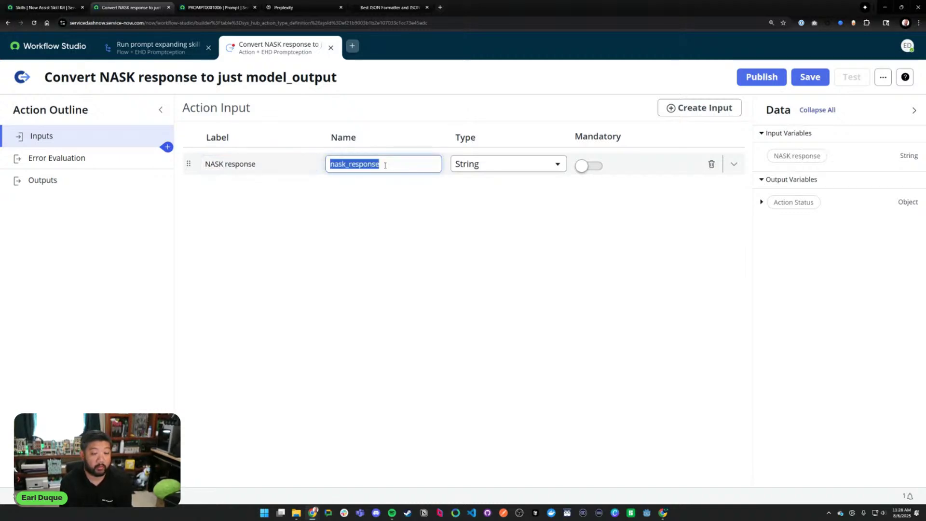
click(485, 208)
click(587, 166)
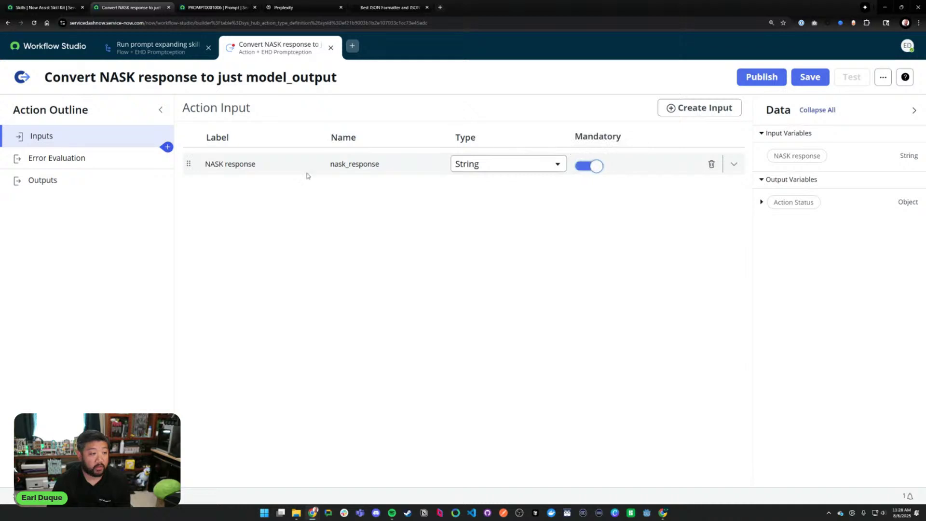
- Add a Script step to the action directly after its inputs
click(166, 148)
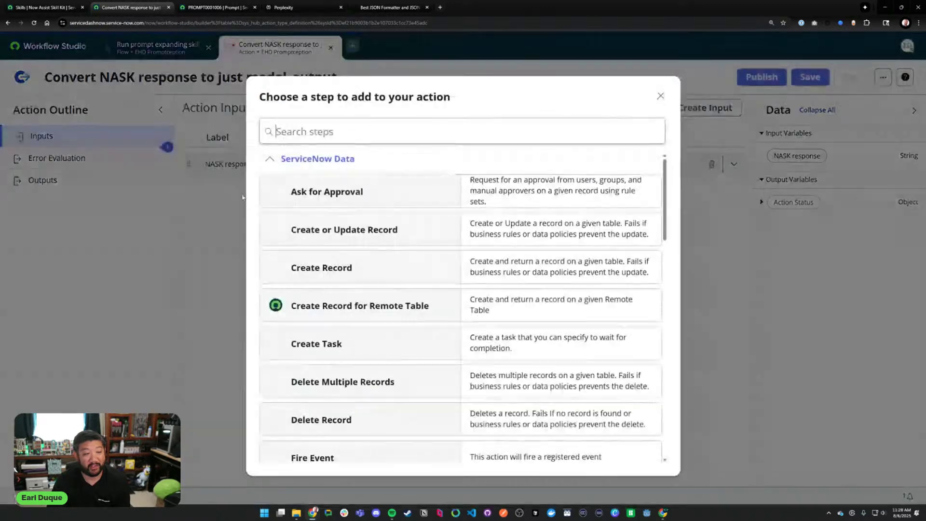
click(351, 132)
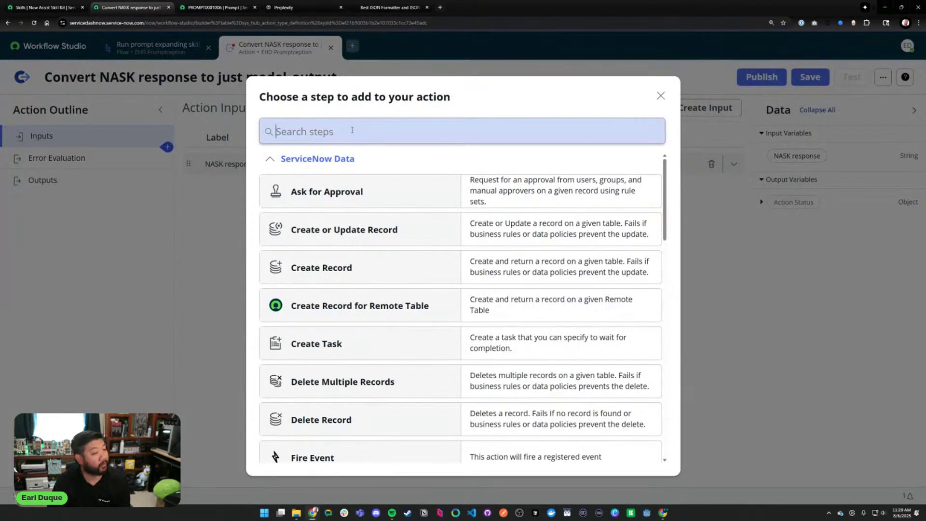
scroll(425, 248, down, 3)
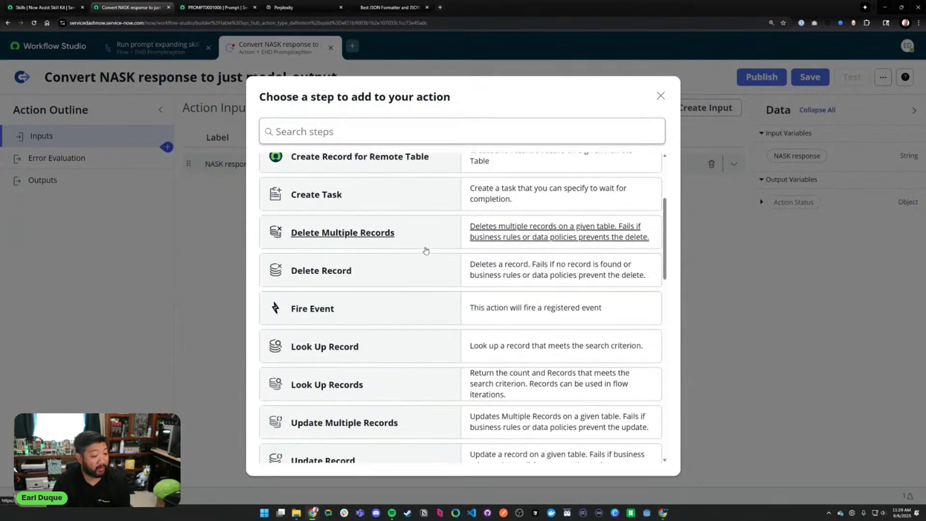
scroll(425, 251, down, 9)
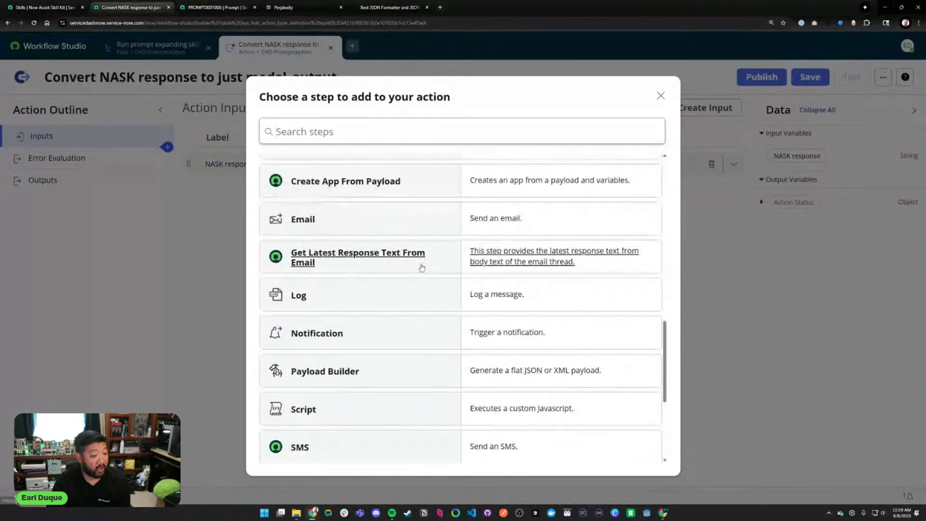
scroll(422, 267, down, 2)
click(387, 304)
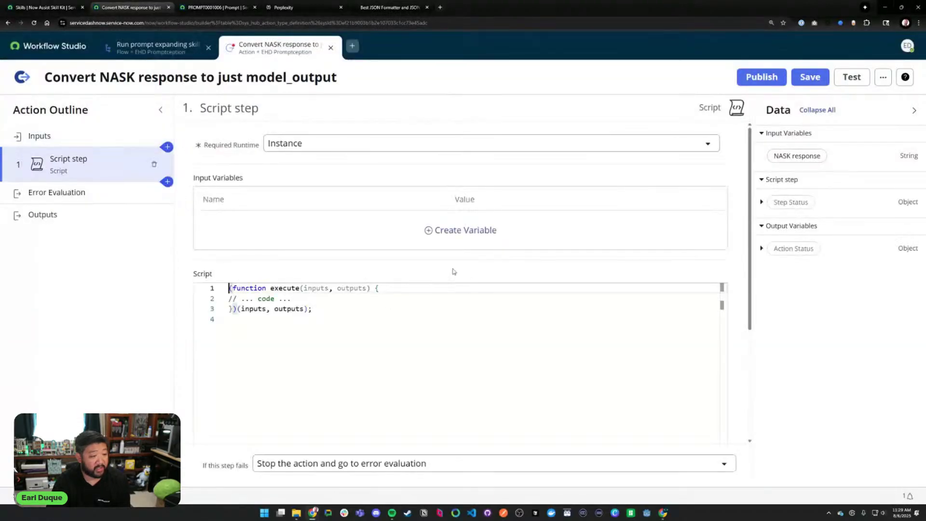
- Add an input variable named raw_ouput to the Script step
click(474, 236)
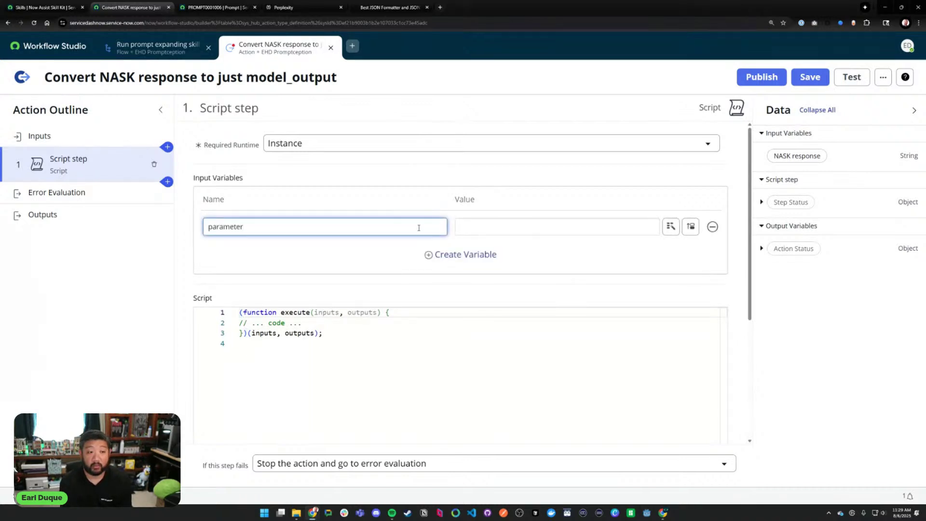
key(ctrl+a)
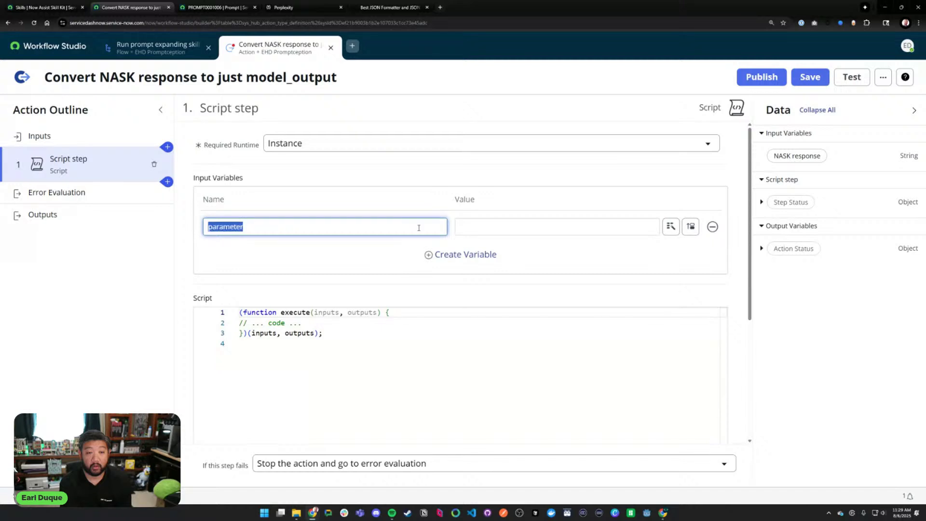
text(raw)
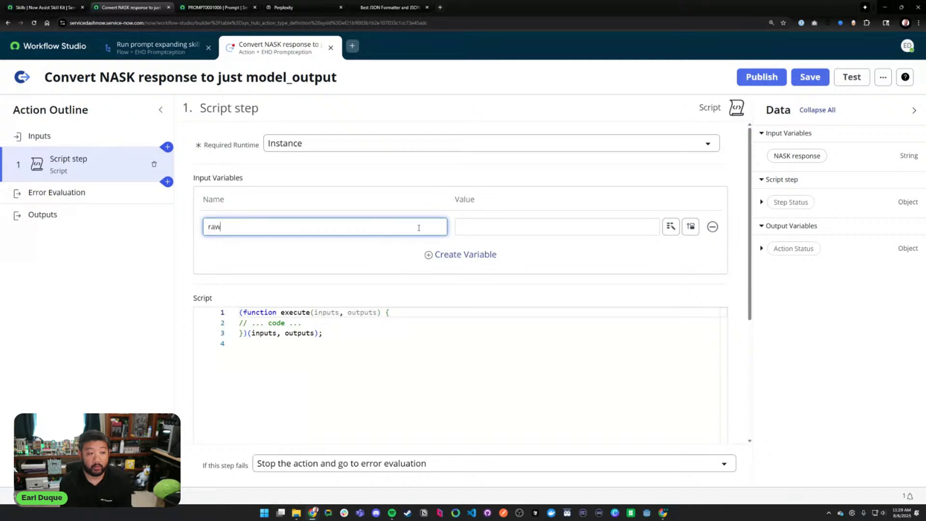
text(_outputp)
key(Tab)
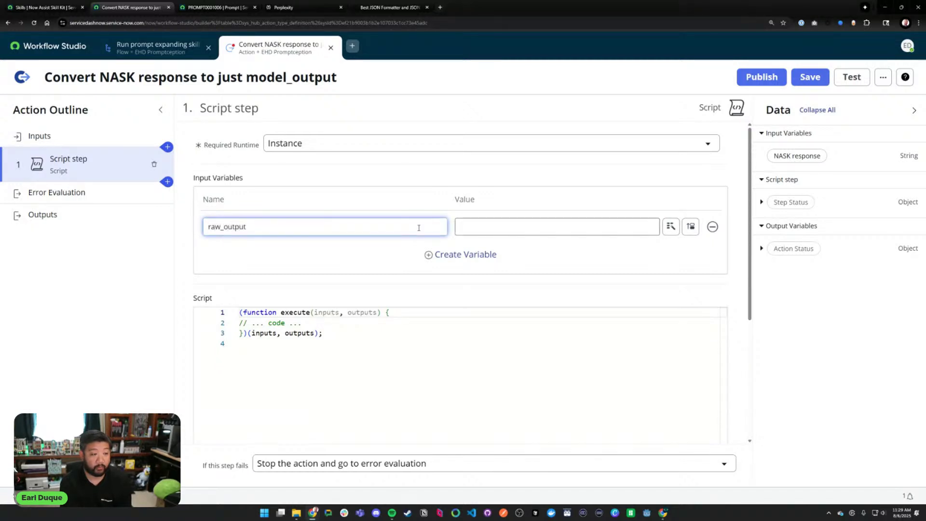
key(shift+Tab)
text(Rawou)
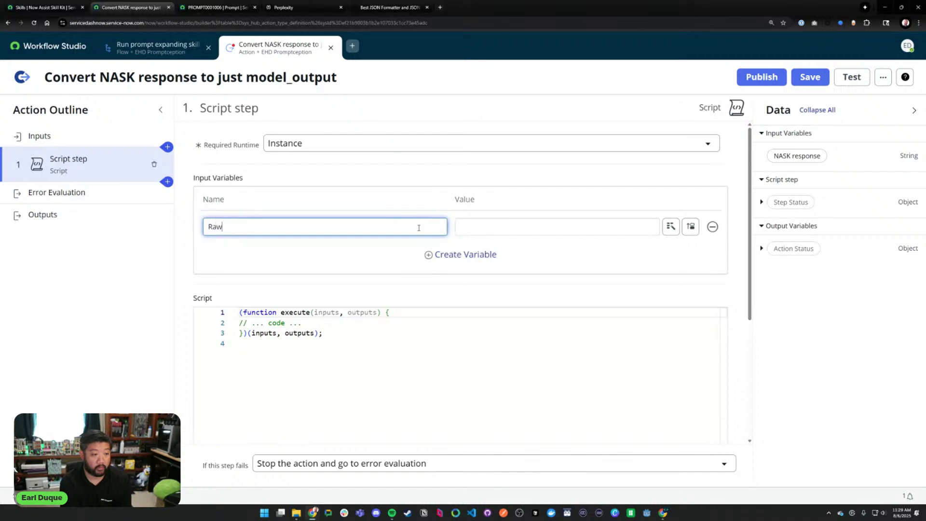
key(BackSpace)
key(BackSpace)
key(BackSpace)
key(BackSpace)
key(BackSpace)
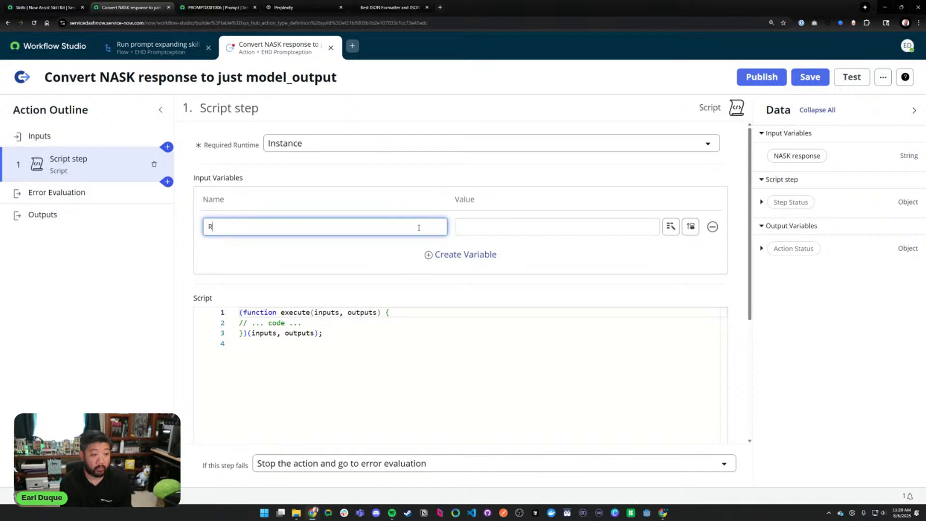
text(raw)
text(_ou)
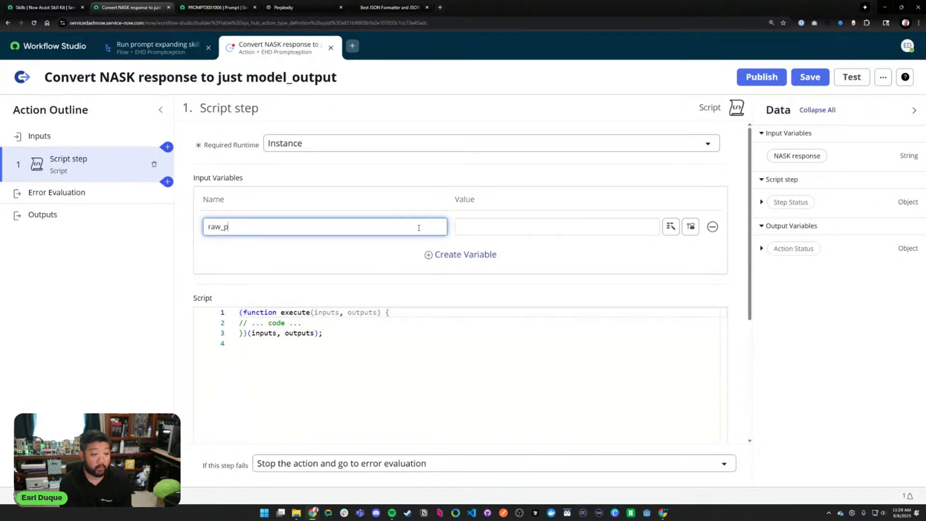
text(put)
key(Tab)
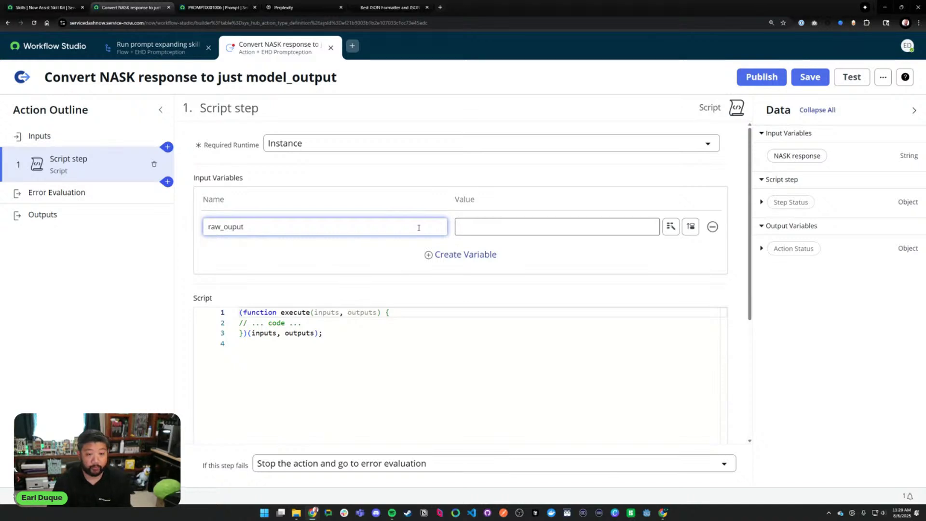
- Map the script input variable's value to the action's NASK response input
click(671, 228)
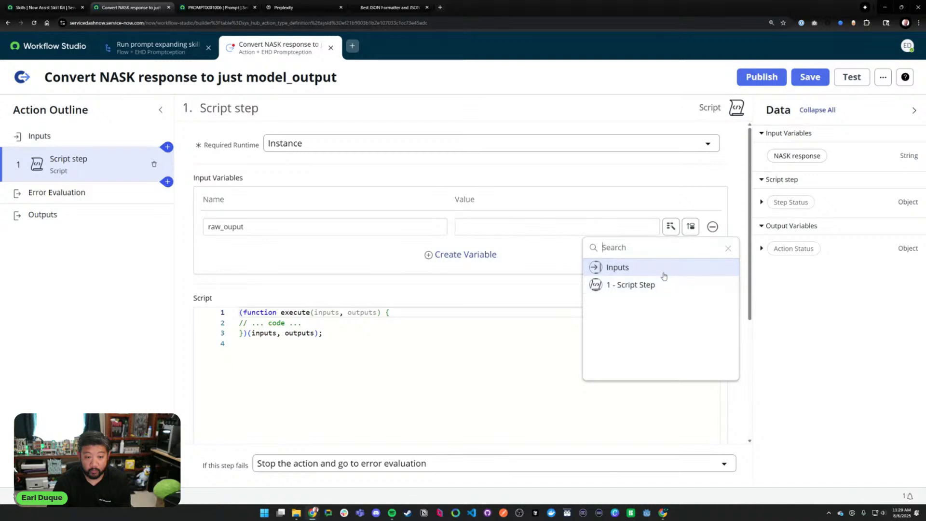
click(664, 269)
click(682, 266)
click(302, 321)
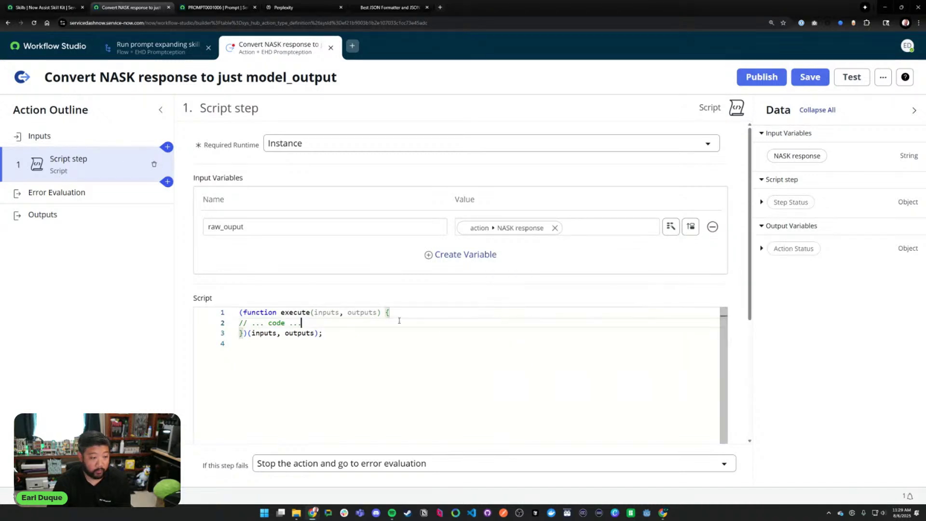
- Add a mandatory String output variable named formatted_output to the Script step and save the action
scroll(420, 306, down, 4)
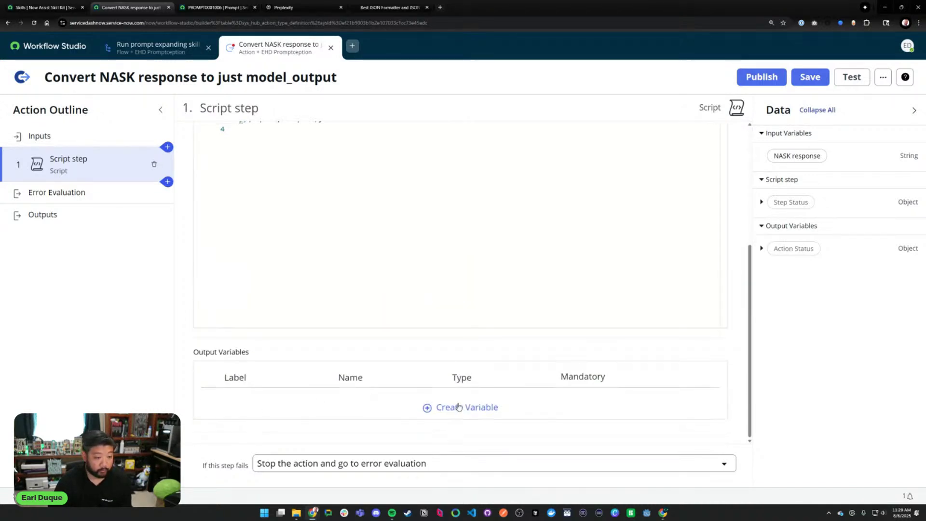
click(460, 407)
click(295, 406)
key(ctrl+a)
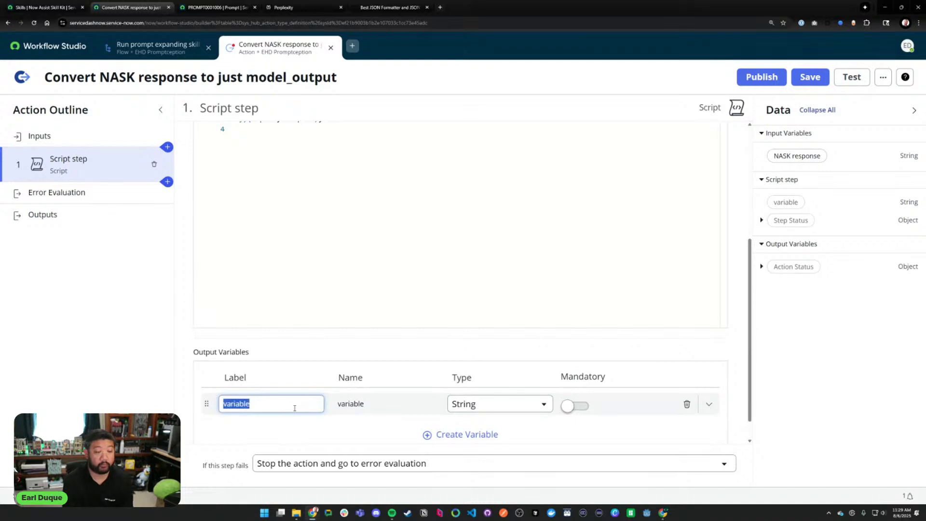
text(tormat)
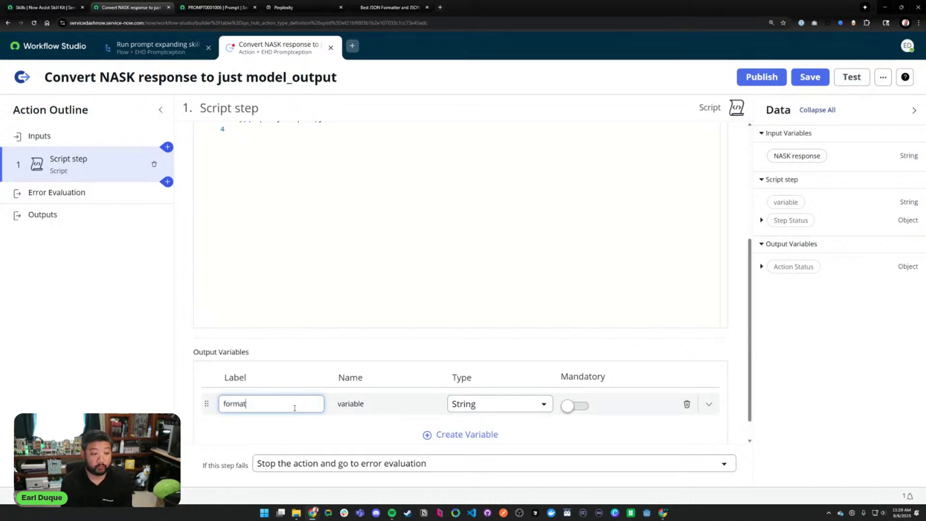
text(ted_)
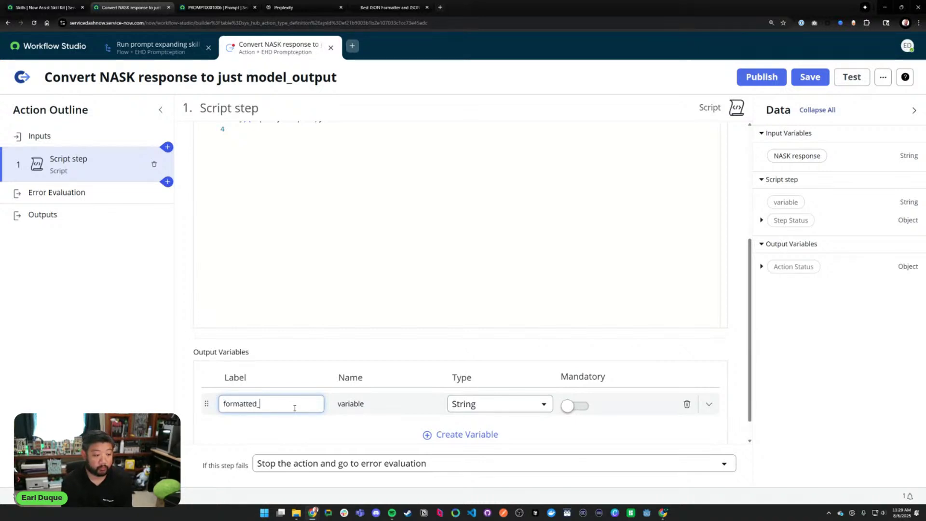
text(output)
key(Tab)
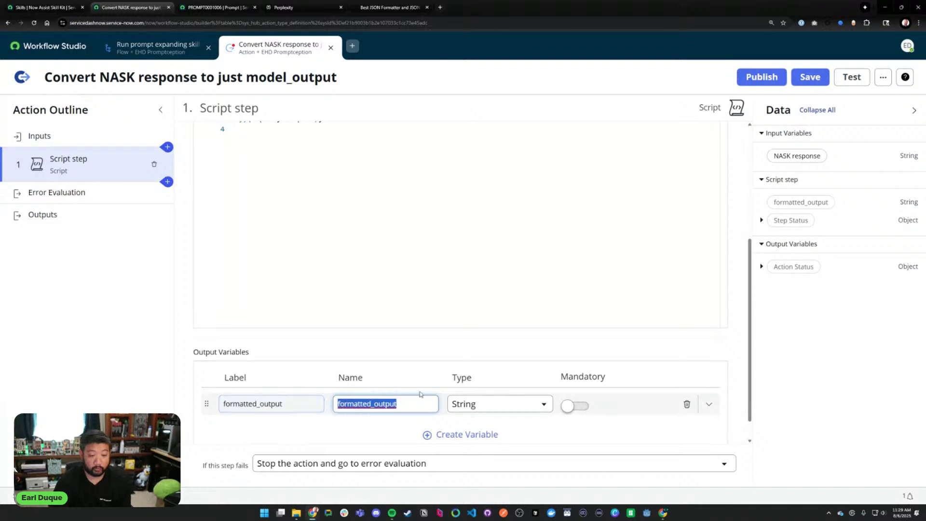
click(575, 406)
scroll(603, 420, up, 4)
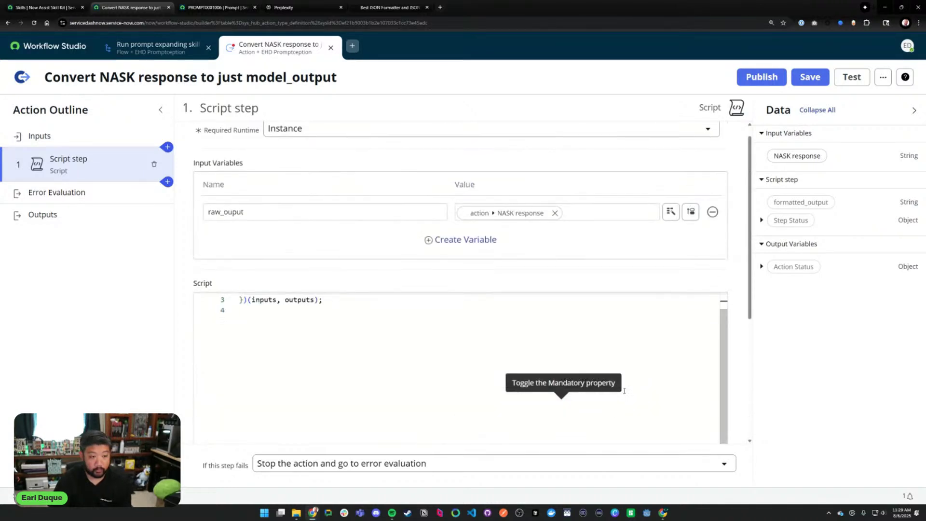
click(805, 85)
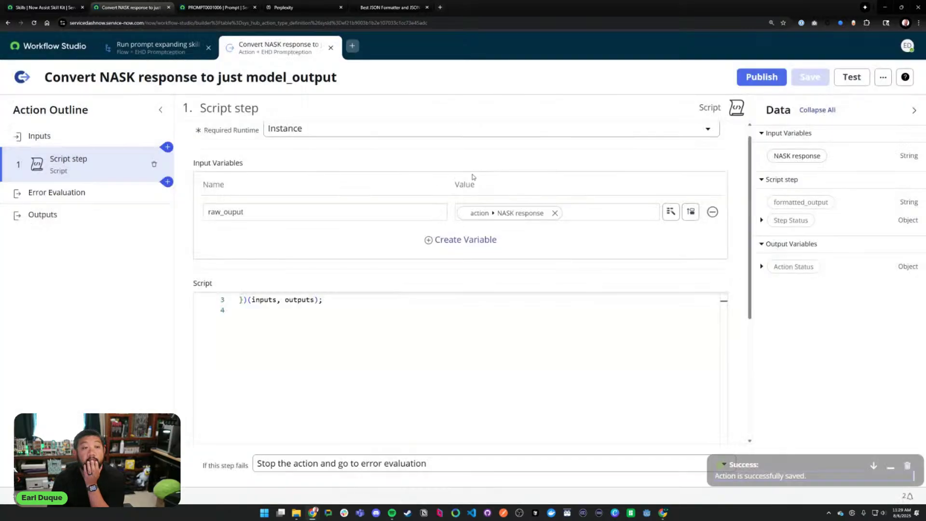
- Remove the placeholder code comment from the script's function body, leaving an indented empty line
scroll(328, 288, down, 2)
scroll(338, 250, up, 1)
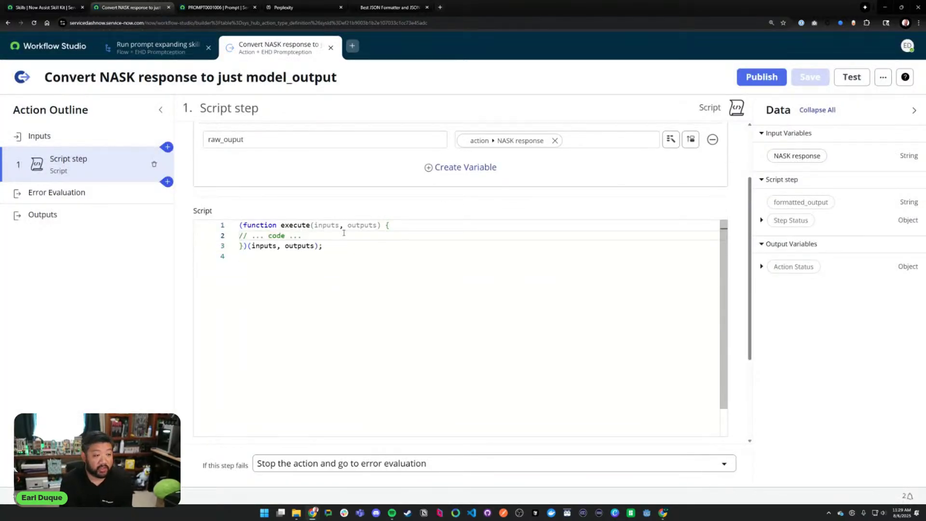
click(344, 232)
key(shift+Home)
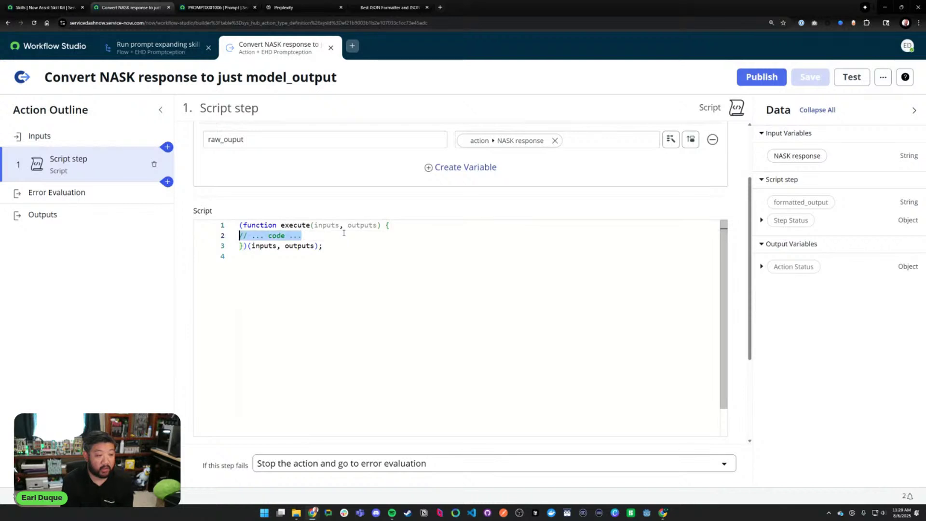
key(BackSpace)
key(Tab)
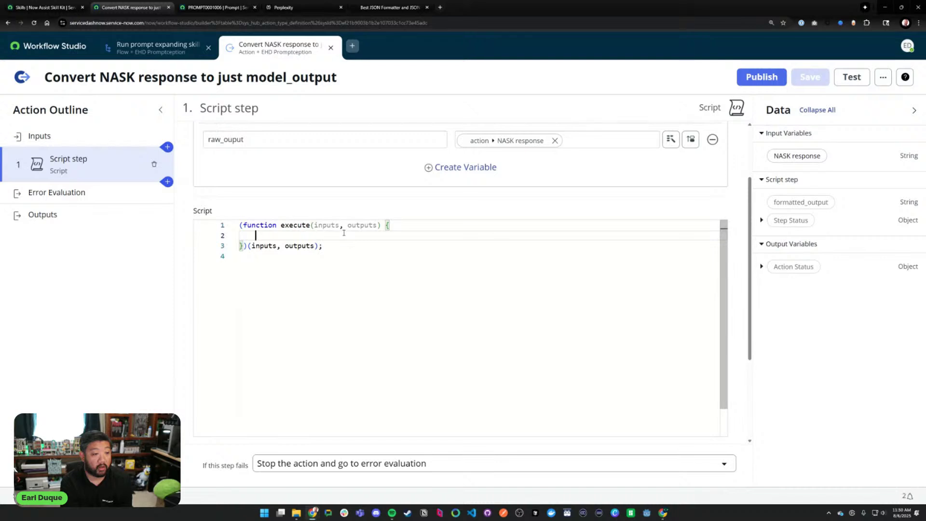
- Start an assignment to outputs.formatted_output in the script's function body, copying the name from the step's output variable
text(outputs.)
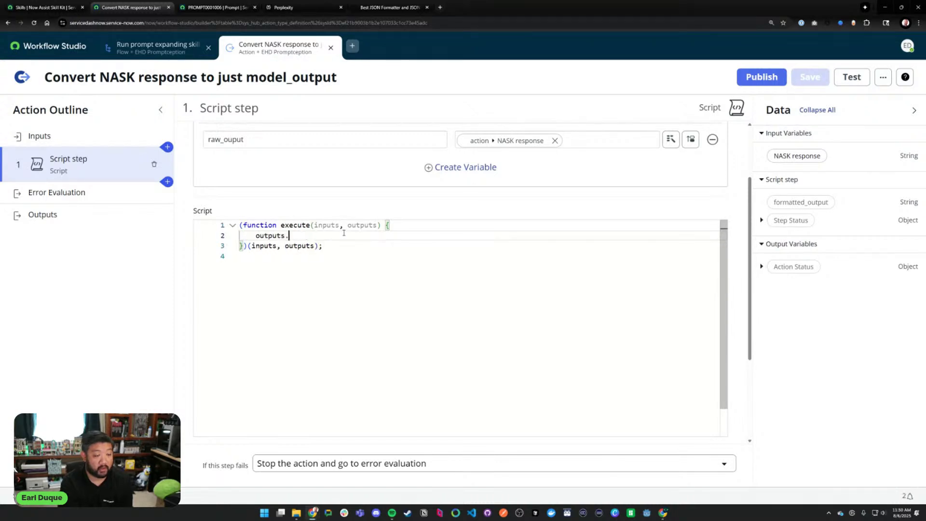
scroll(344, 233, down, 1)
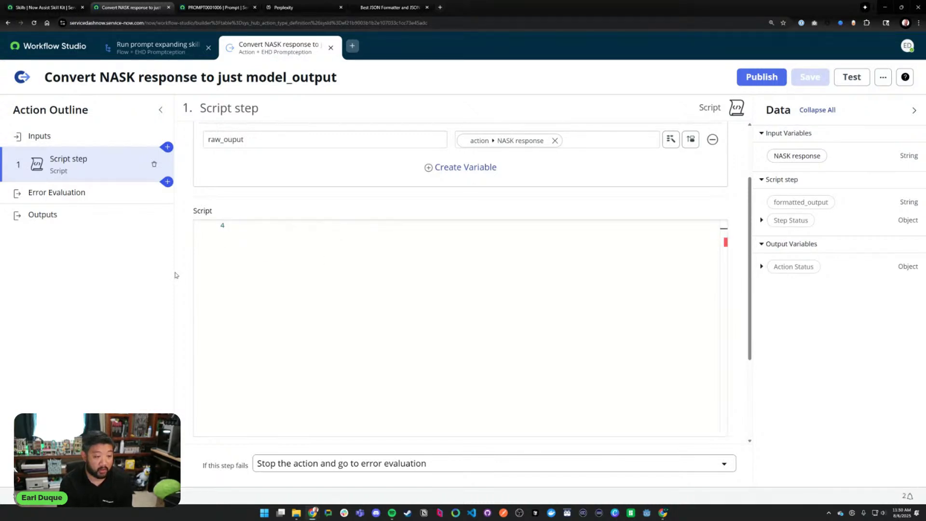
scroll(463, 442, down, 3)
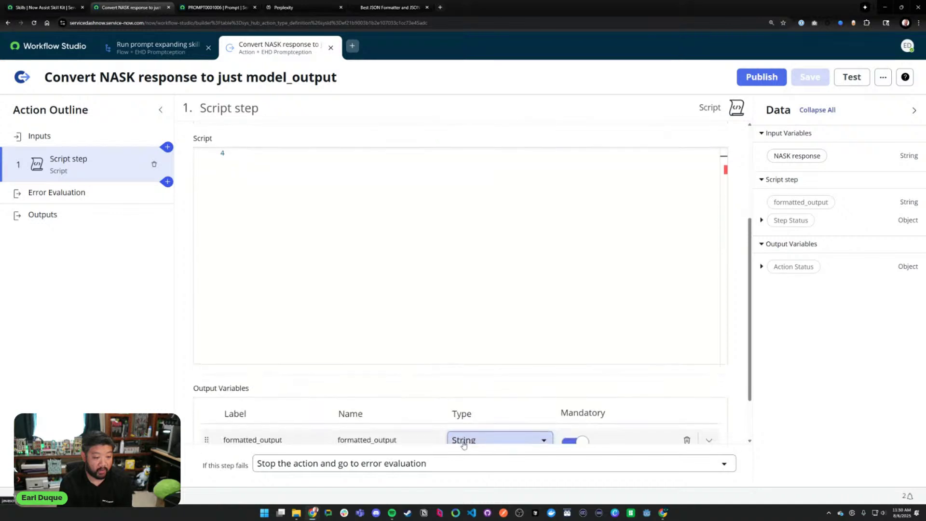
double_click(401, 403)
key(ctrl+c)
scroll(410, 338, up, 6)
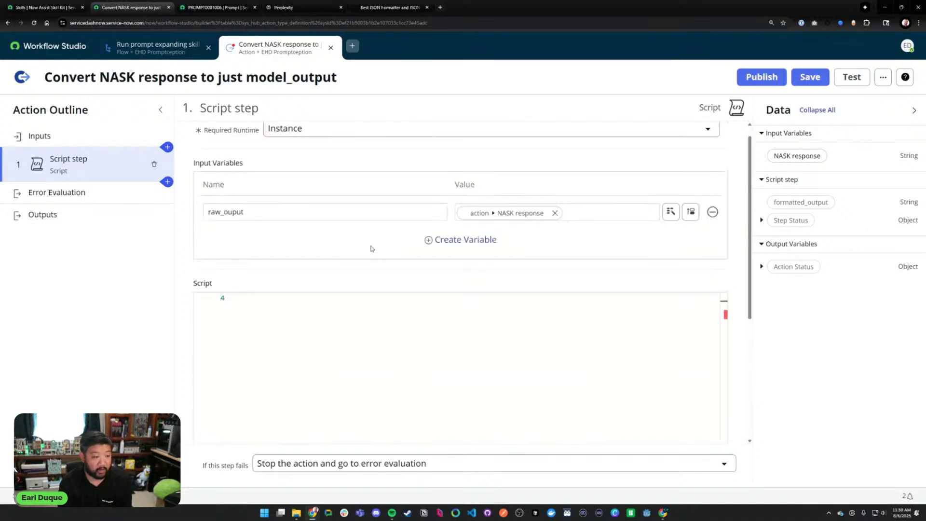
scroll(412, 311, up, 1)
key(ctrl+v)
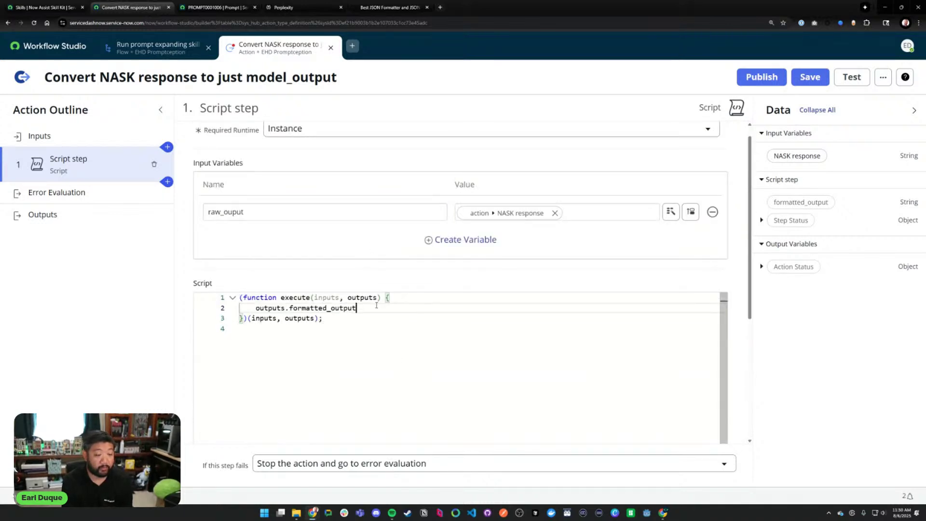
text(= )
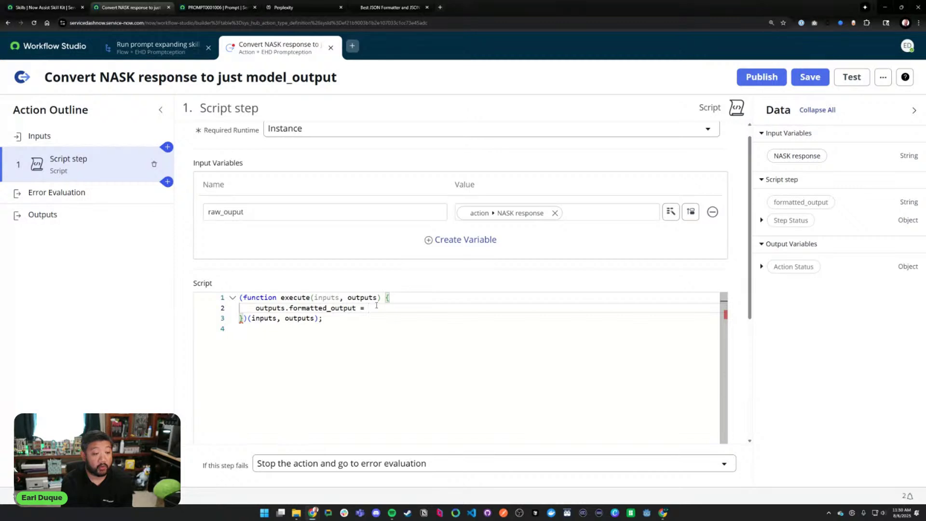
- Write JSON.parse(inputs.raw_output) as the assigned value, followed by a dot for property access
text(JASON)
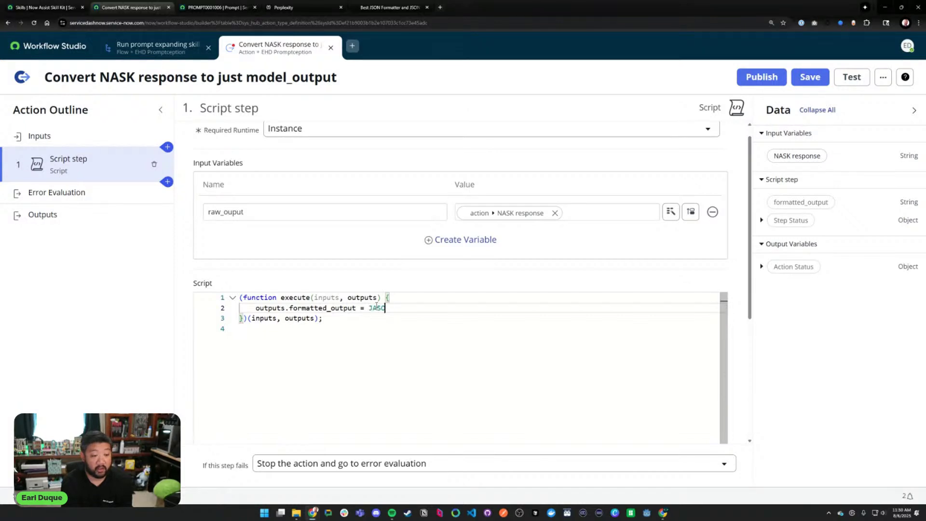
key(BackSpace)
key(BackSpace)
key(BackSpace)
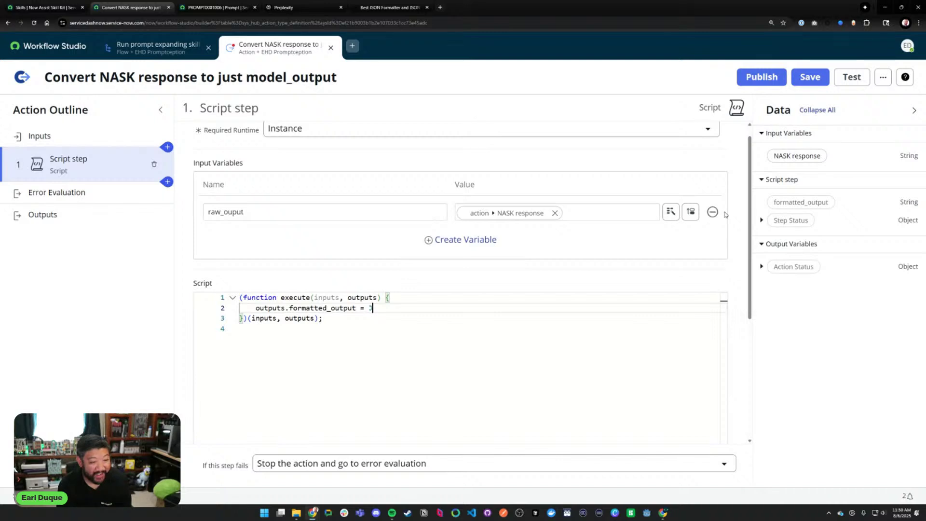
text(SON.)
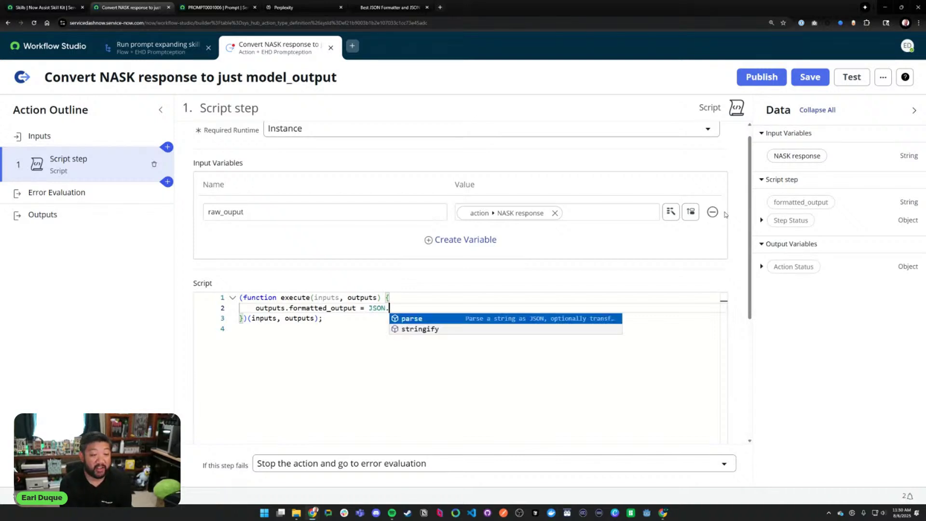
key(Return)
text(()
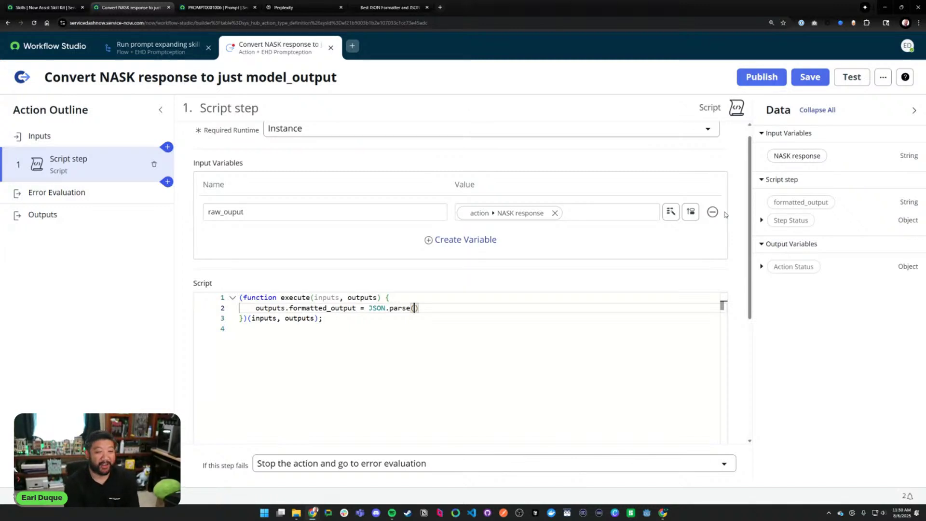
text(inputs.raw_)
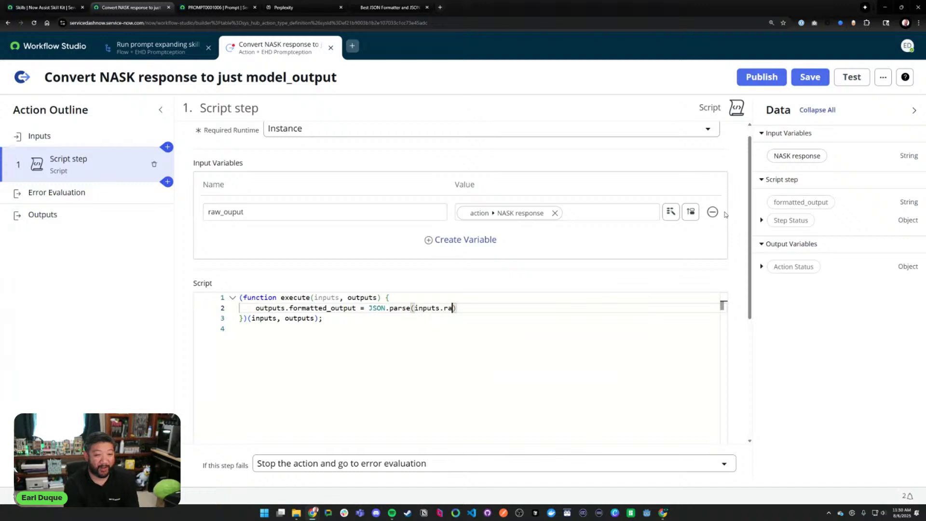
text(output)
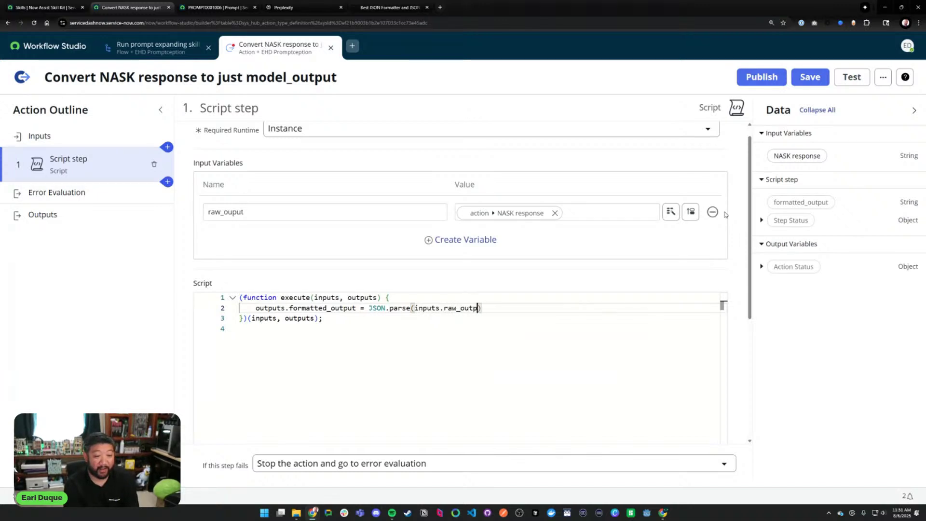
text(.)
key(BackSpace)
text().)
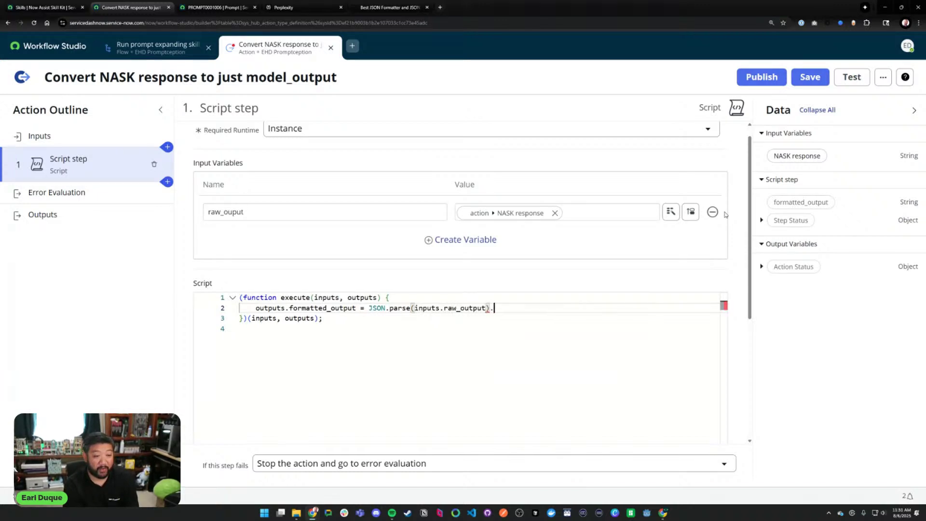
- Complete the assignment by reading the model_output property from the parsed JSON, end the statement with a semicolon, and save the action
key(ctrl+Tab)
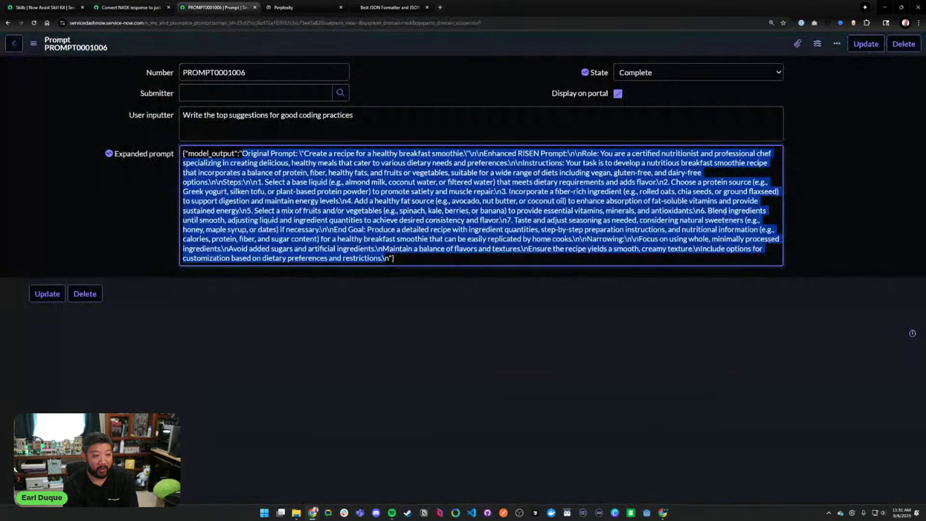
key(ctrl+shift+Tab)
text(model)
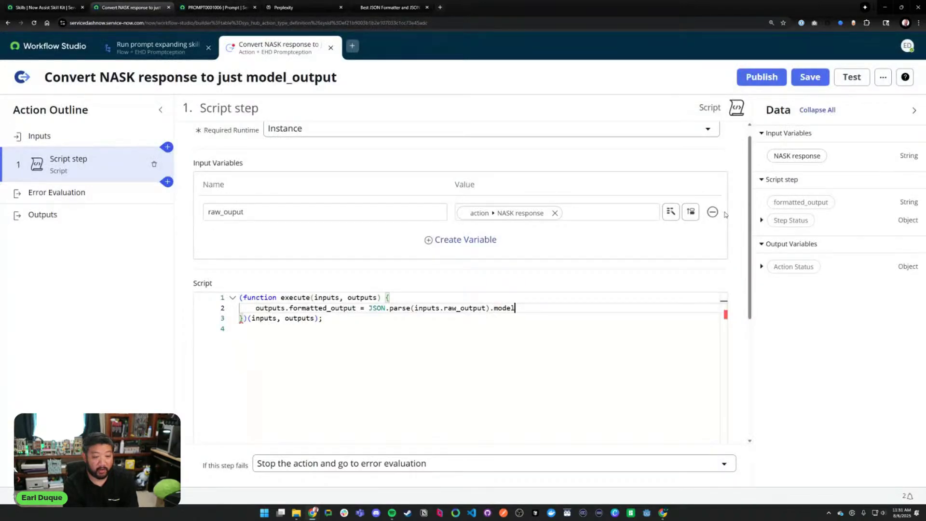
text(_output;)
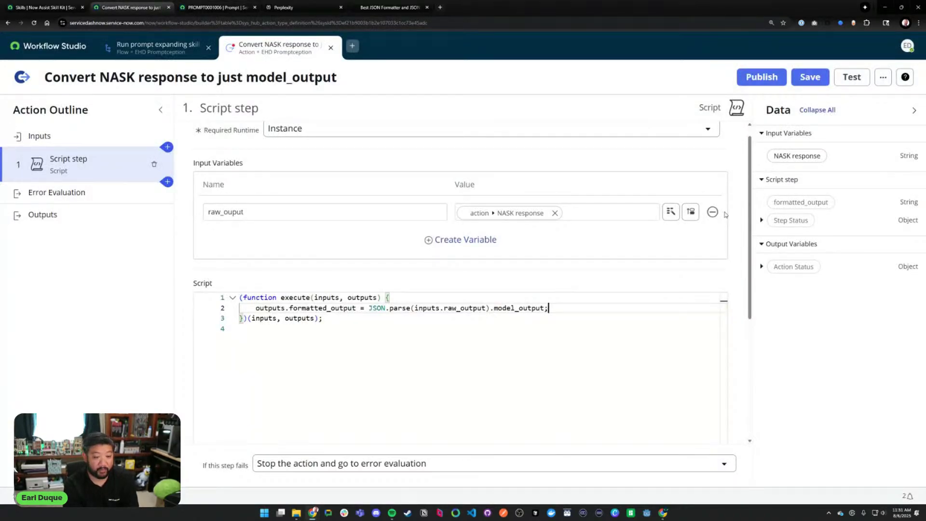
click(817, 80)
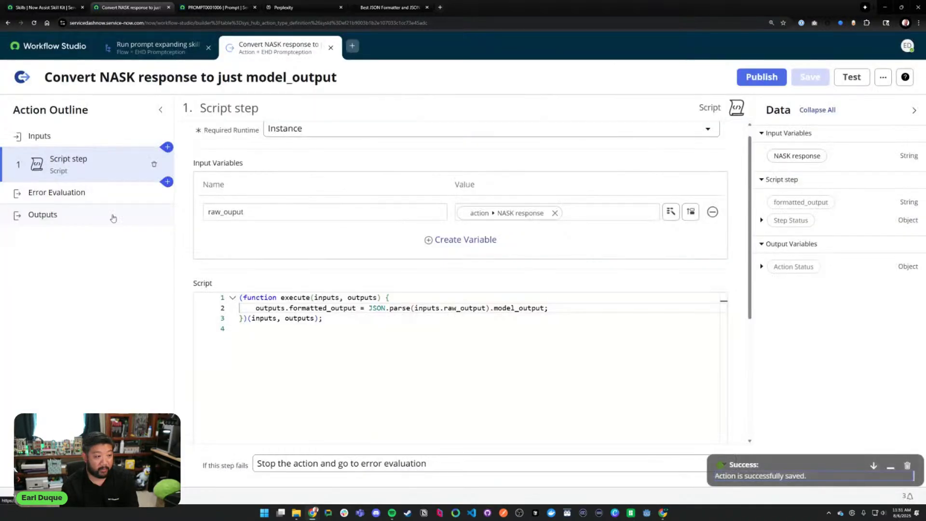
- Create a mandatory String action output labelled Formatted output with the name formatted_output, and save the action
click(114, 216)
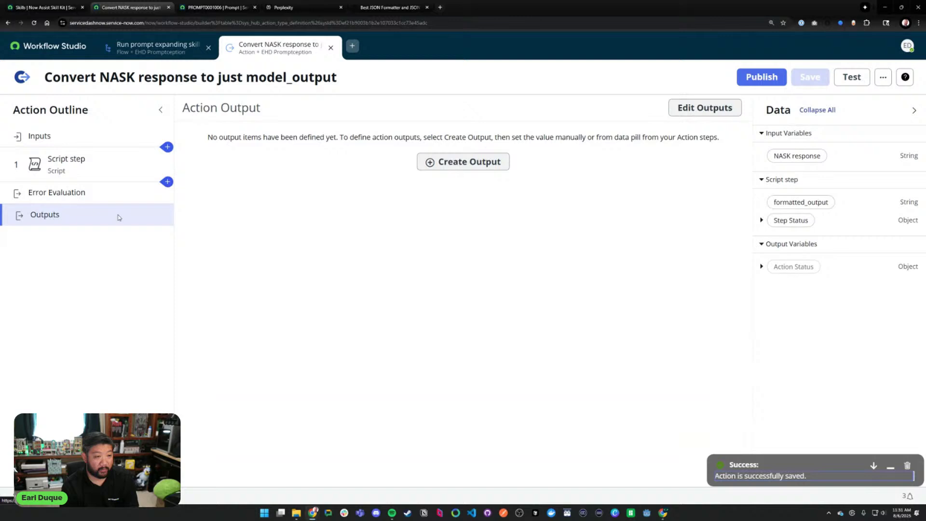
click(456, 162)
click(277, 164)
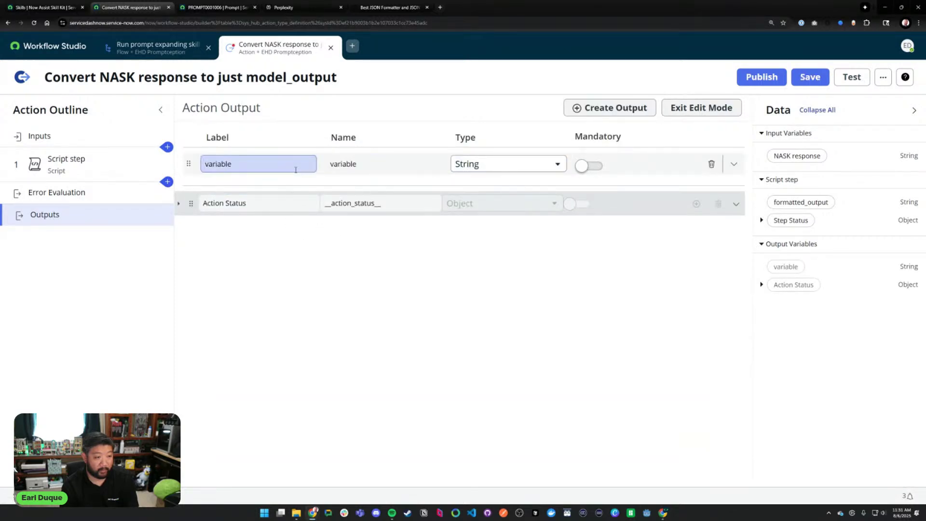
click(295, 167)
double_click(294, 167)
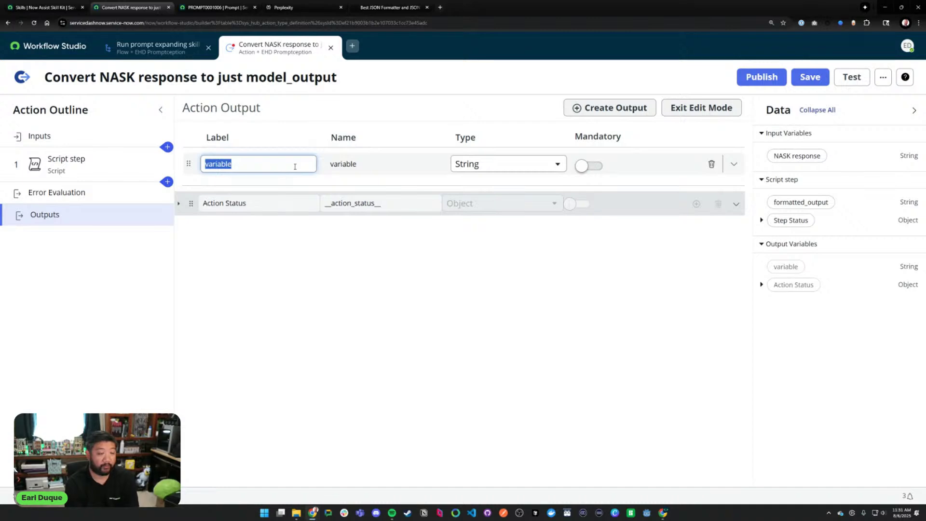
text(Format)
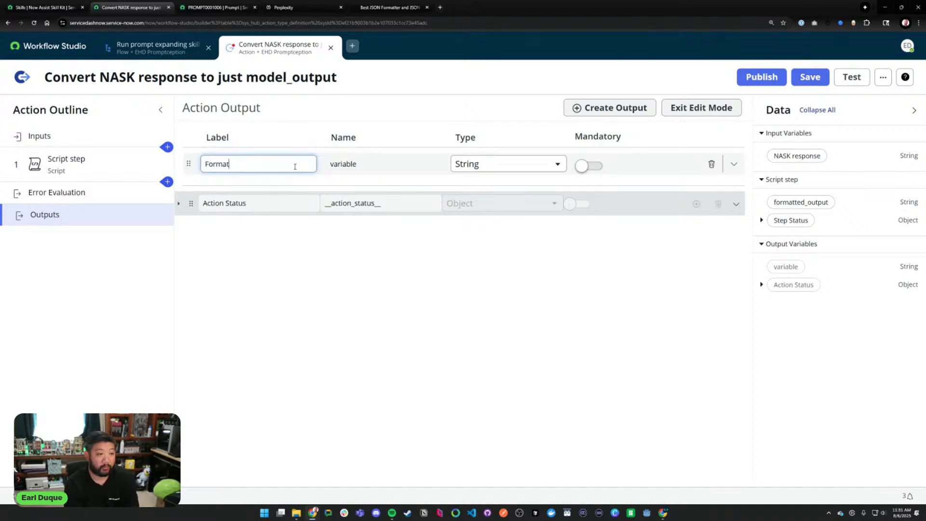
text(ted output)
key(Tab)
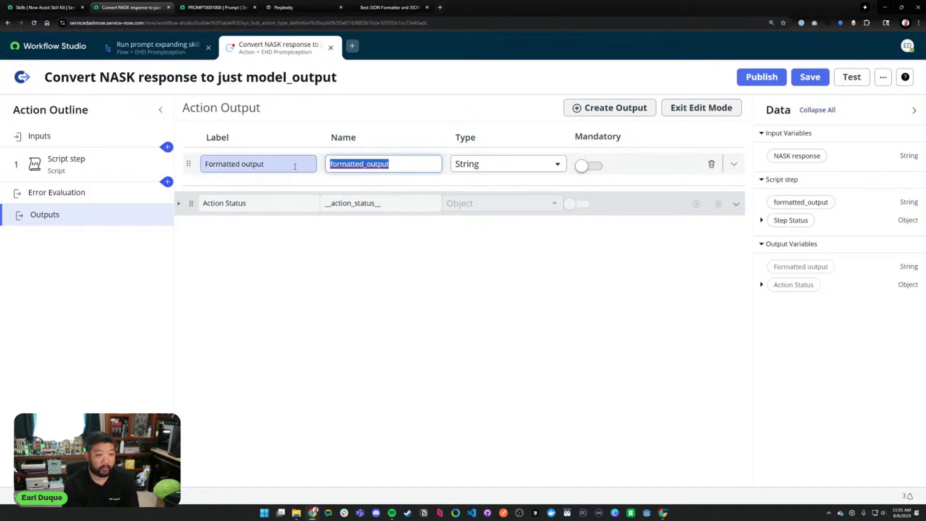
click(589, 165)
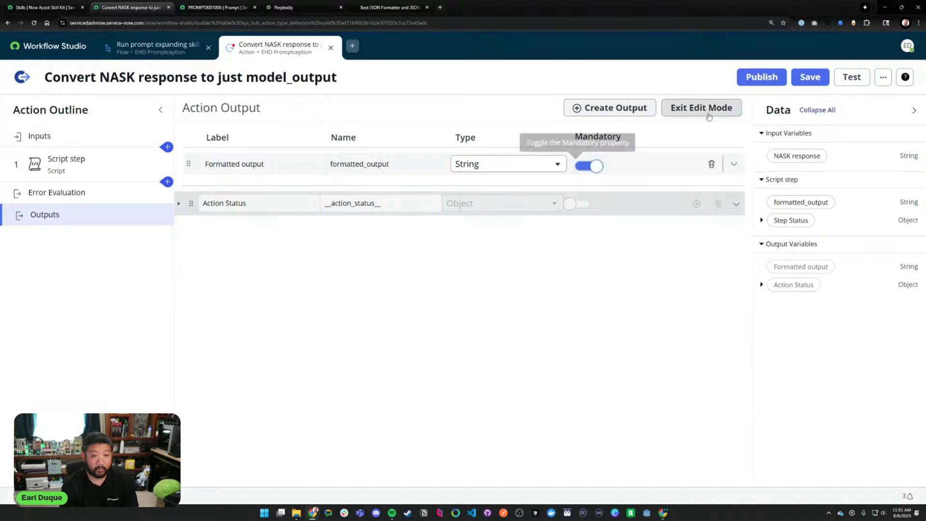
click(821, 77)
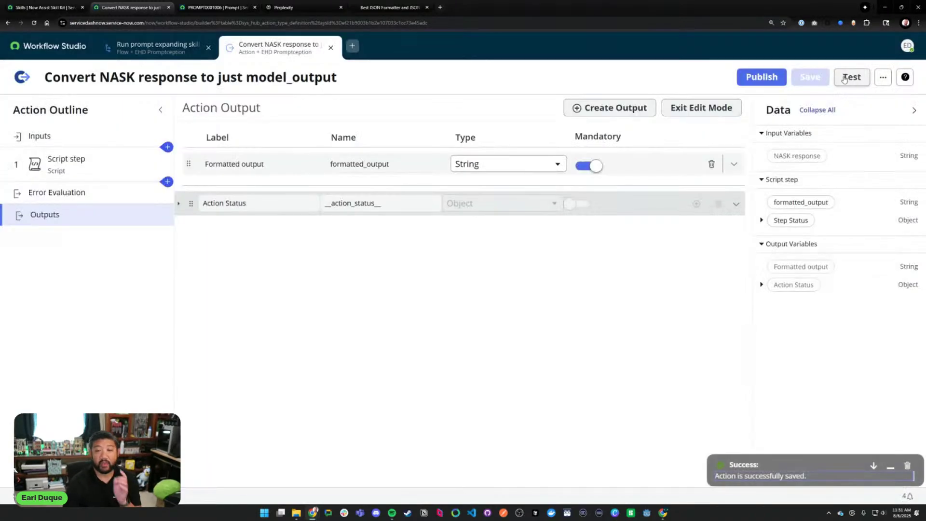
- Test the action using the copied model_output JSON from the prompt record's Expanded prompt as the NASK response
click(852, 77)
click(463, 175)
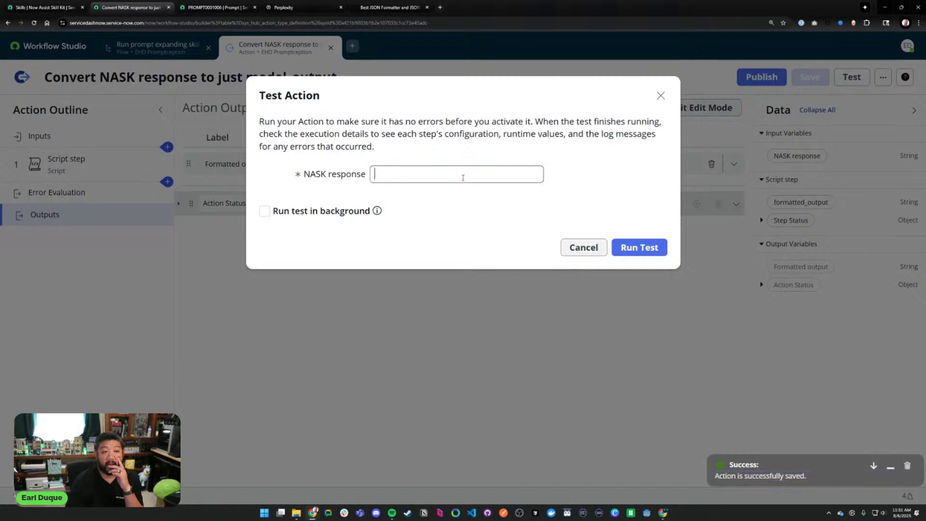
click(217, 7)
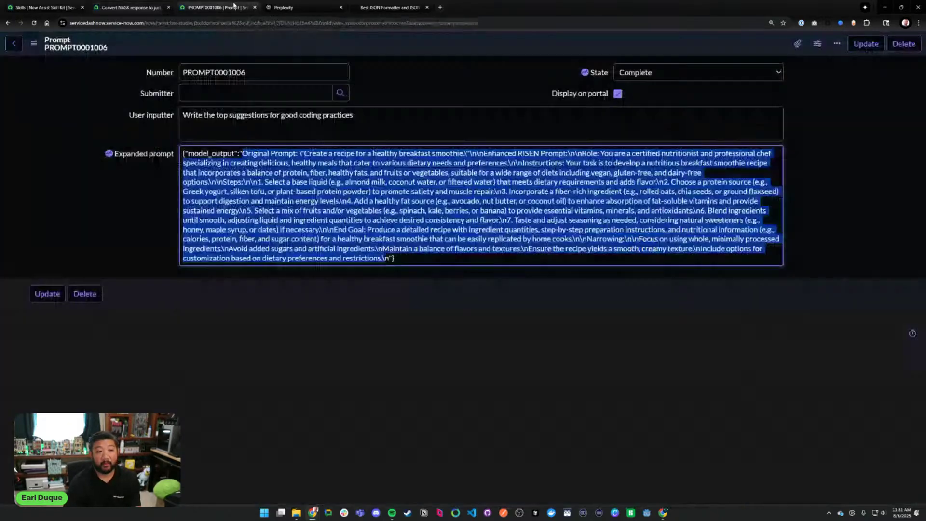
key(ctrl+shift+Tab)
click(469, 174)
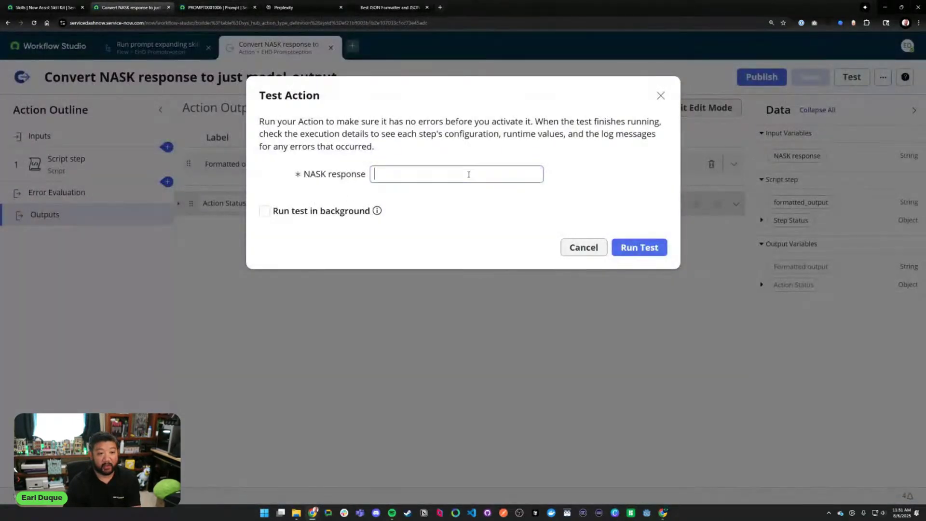
key(ctrl+v)
scroll(640, 333, down, 3)
click(639, 488)
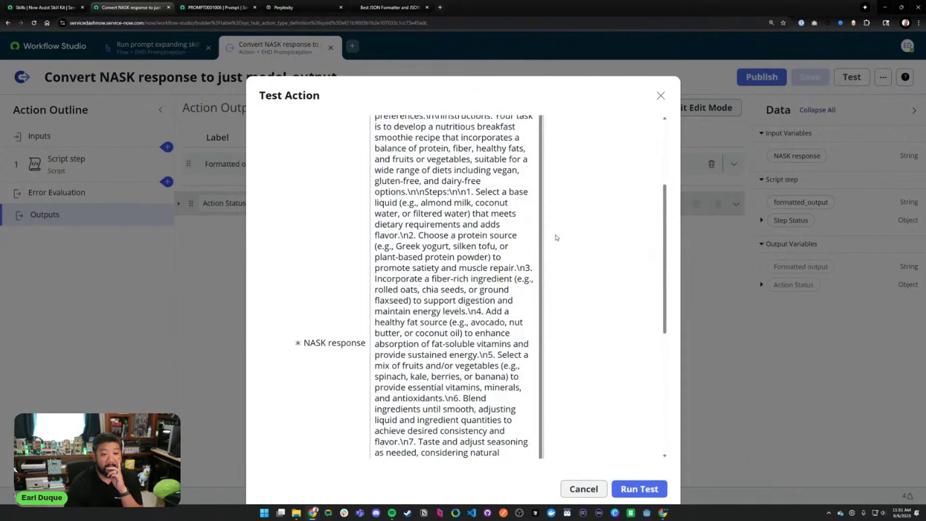
scroll(531, 251, down, 10)
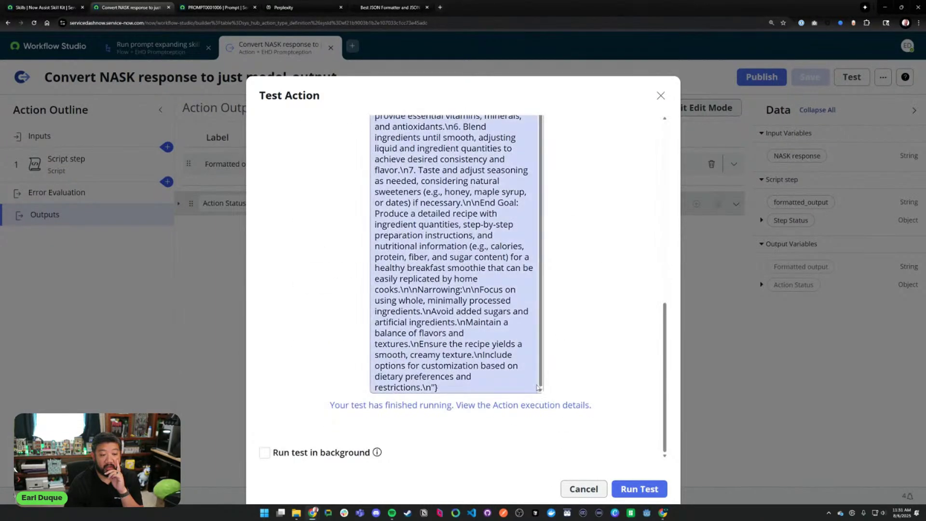
- Examine the test's execution details, including the Script step's script and raw_ouput runtime values, and close the details and test dialog
click(530, 405)
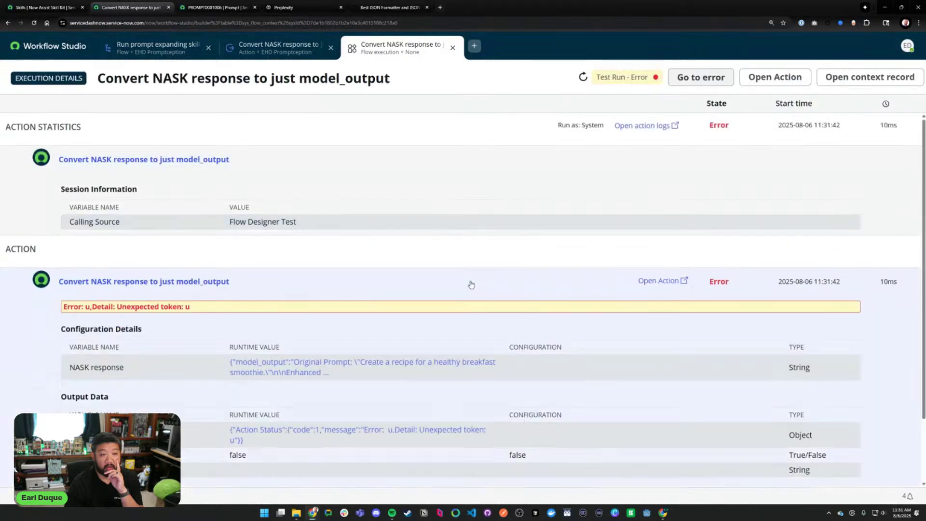
scroll(323, 233, down, 3)
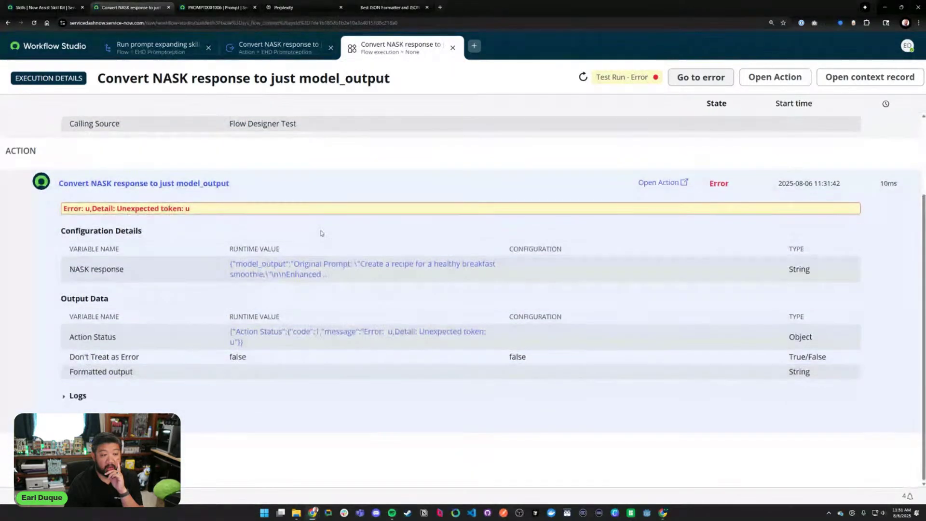
scroll(322, 235, up, 2)
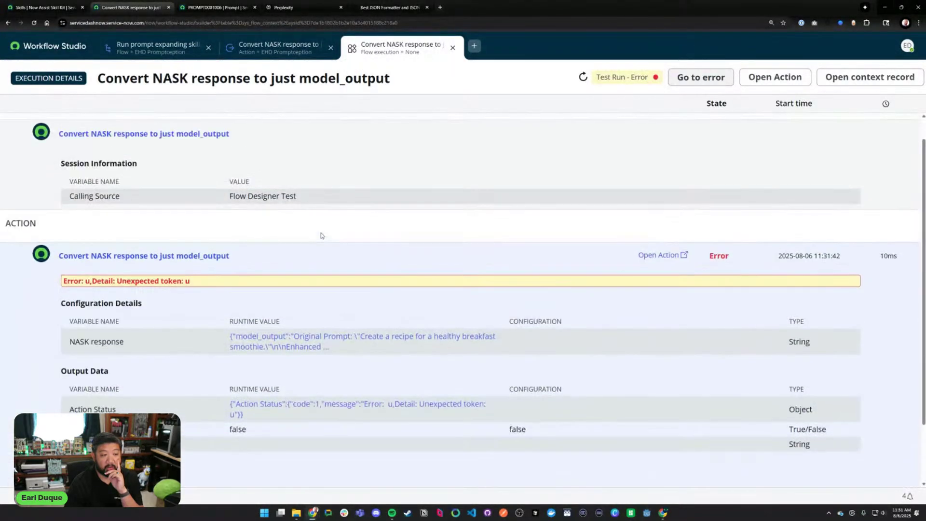
scroll(322, 236, down, 2)
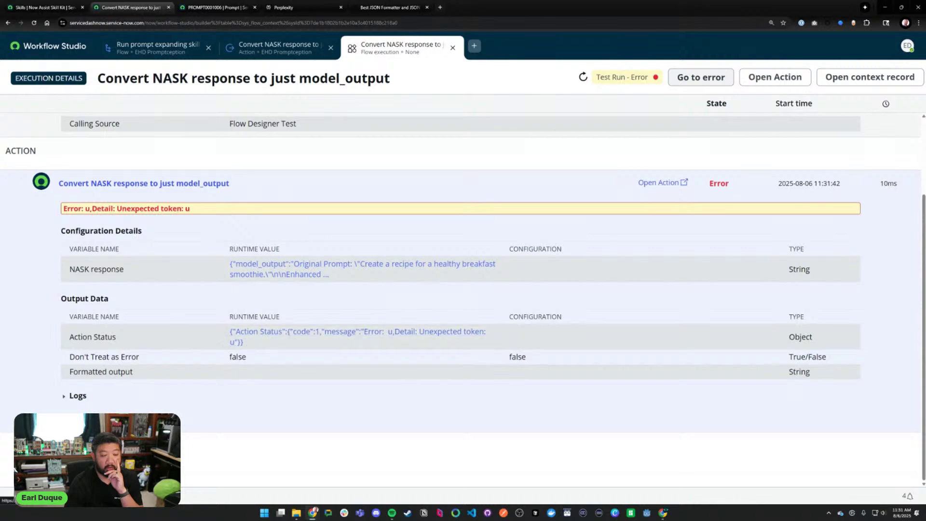
scroll(197, 376, down, 5)
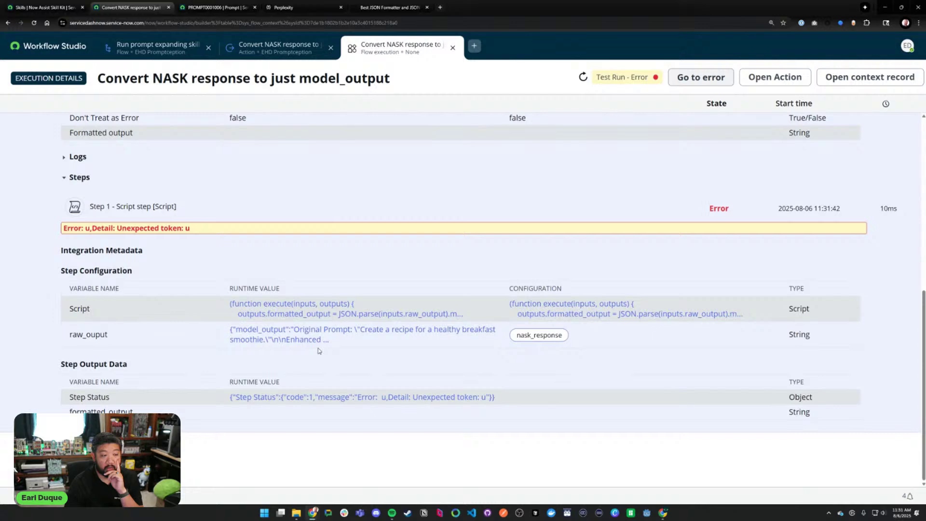
click(314, 317)
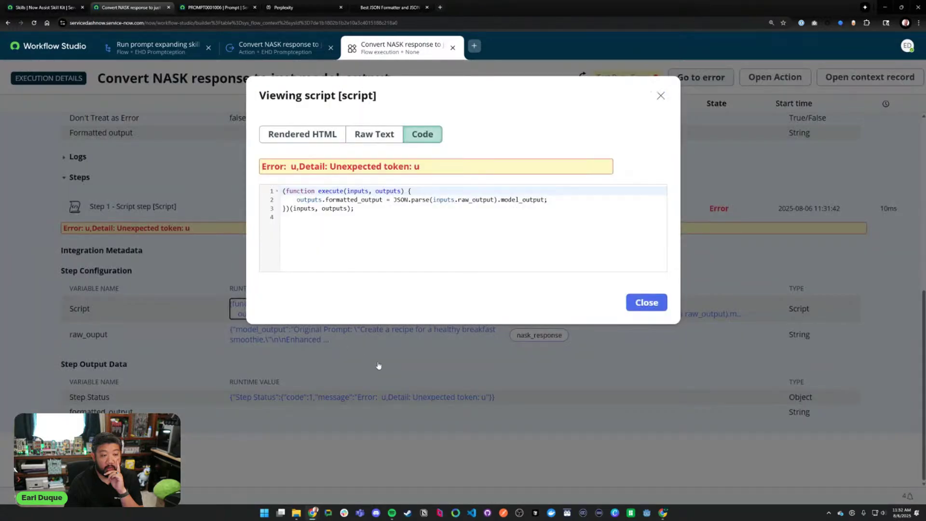
click(646, 303)
click(274, 339)
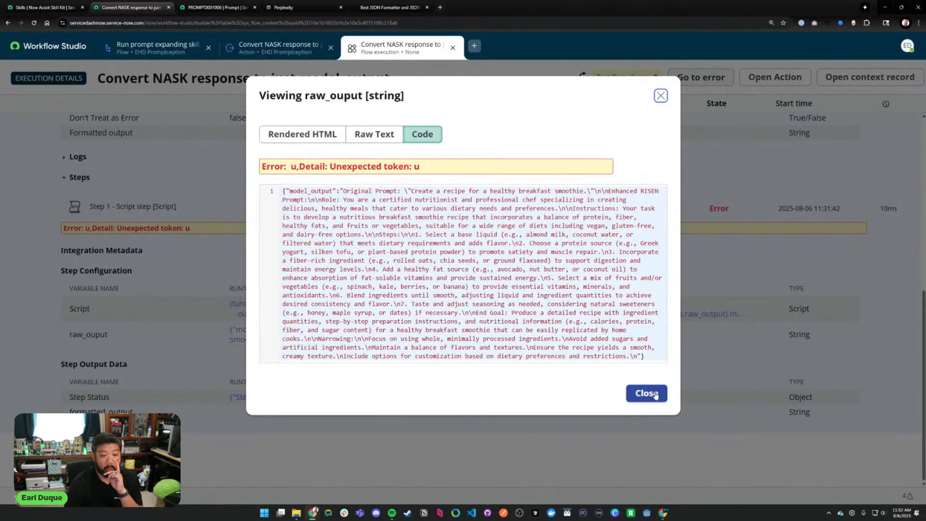
click(655, 394)
scroll(562, 260, up, 3)
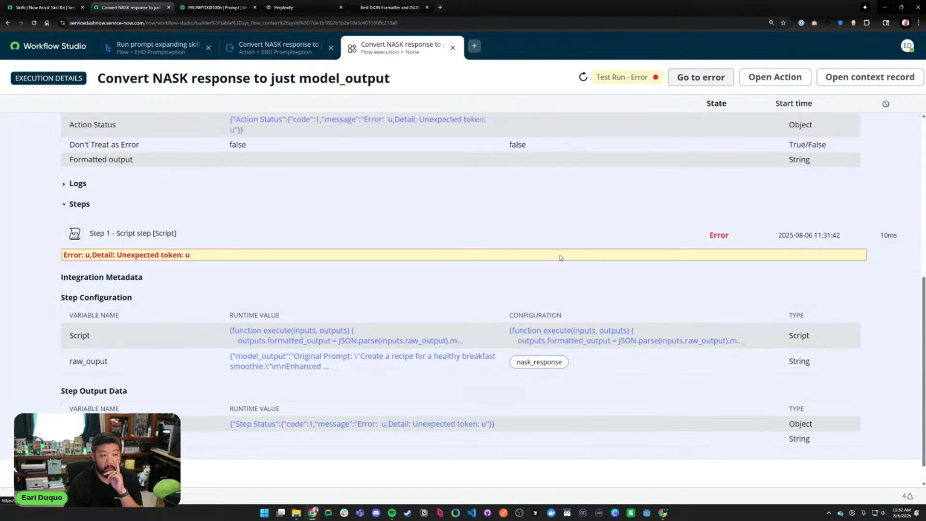
scroll(564, 263, up, 2)
click(453, 49)
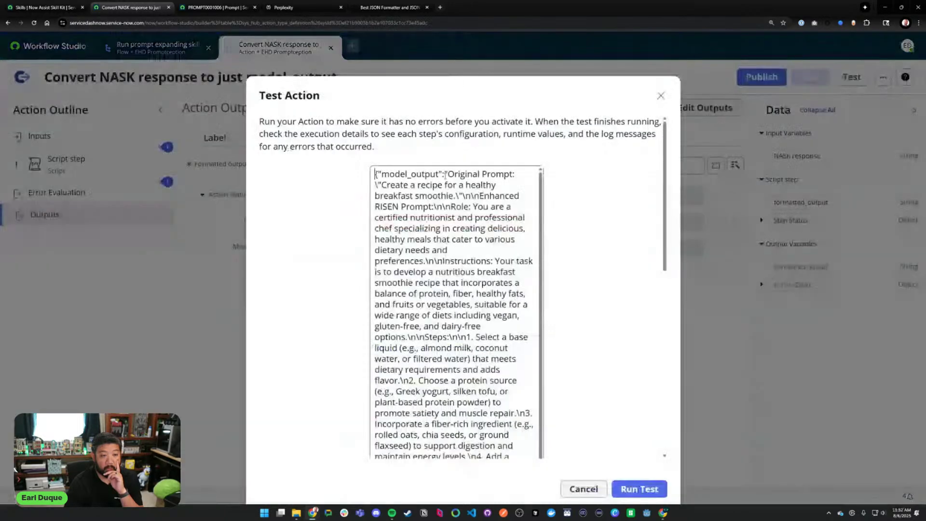
scroll(621, 333, down, 1)
click(584, 488)
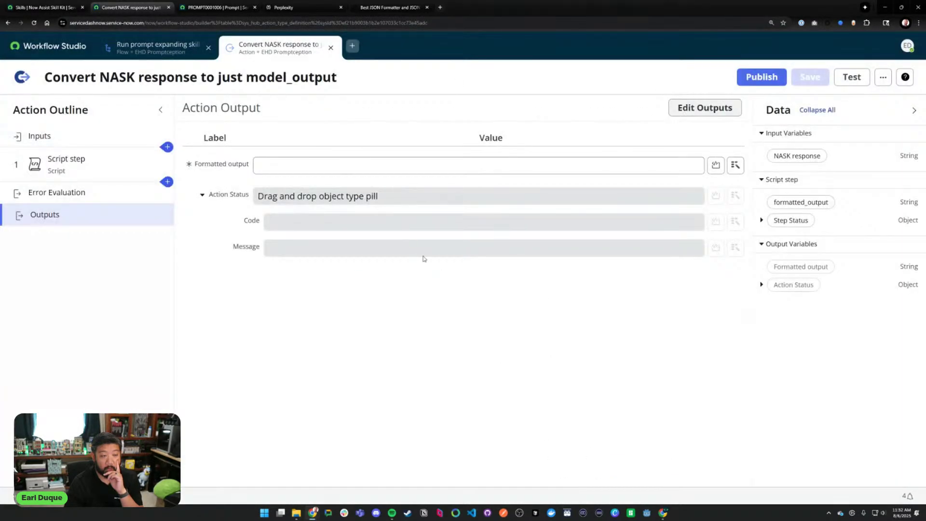
- Map the Formatted output action output to the Script step's formatted_output and save the action
click(735, 165)
click(719, 224)
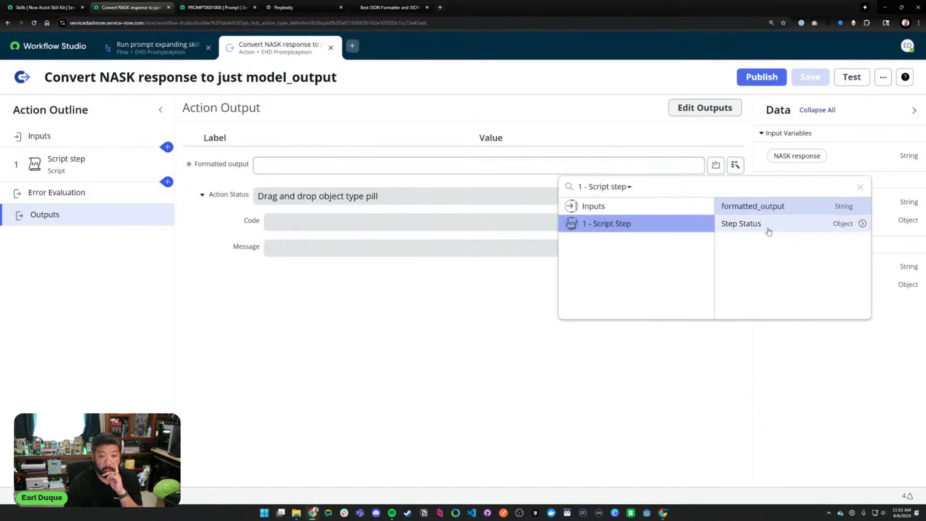
click(799, 206)
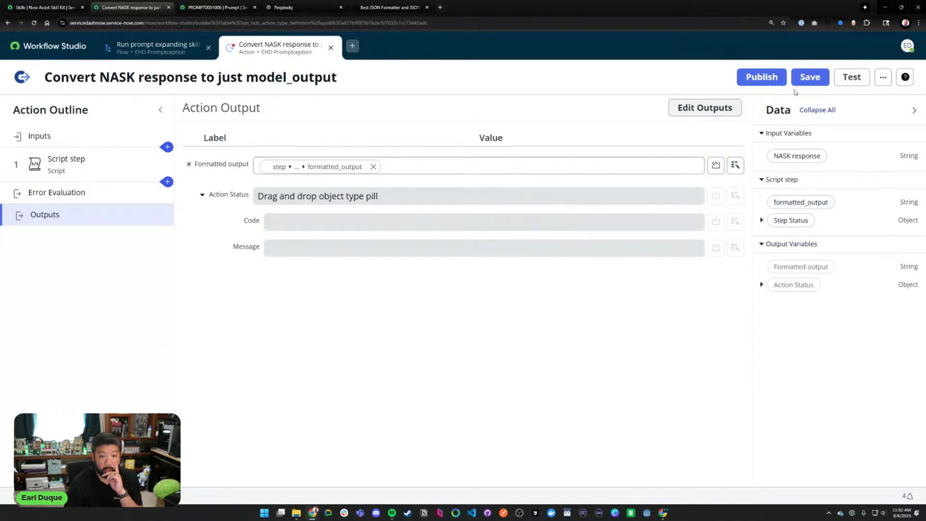
click(804, 79)
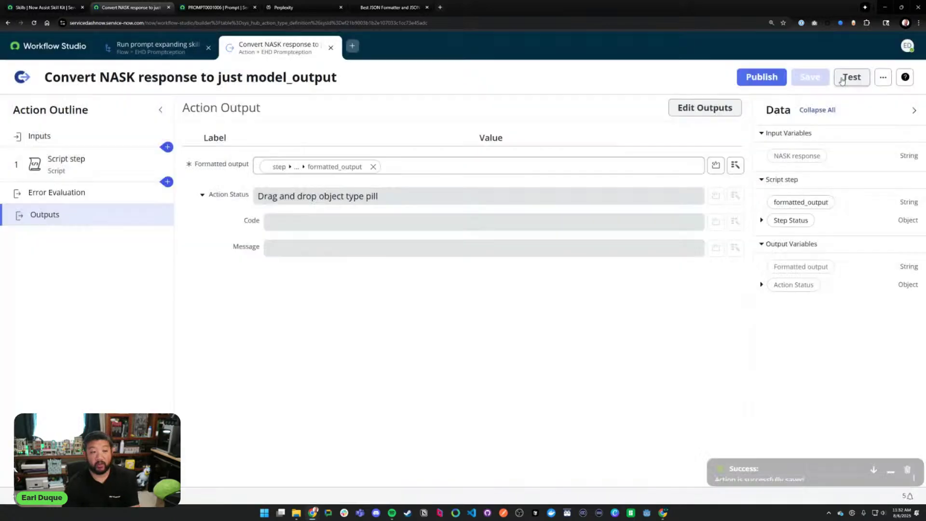
- Rerun the action test with the same copied JSON as the NASK response, review its execution details, and return to the action outputs
click(847, 77)
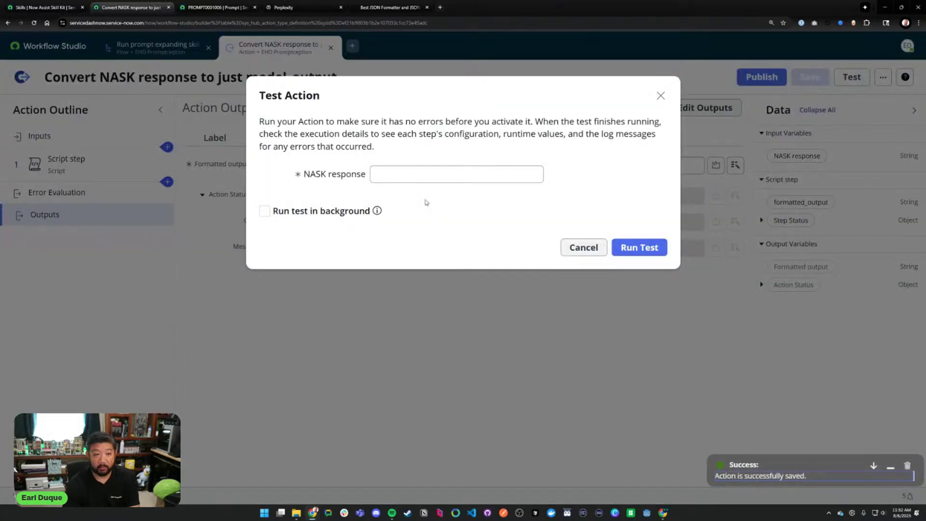
click(426, 173)
key(ctrl+v)
click(639, 488)
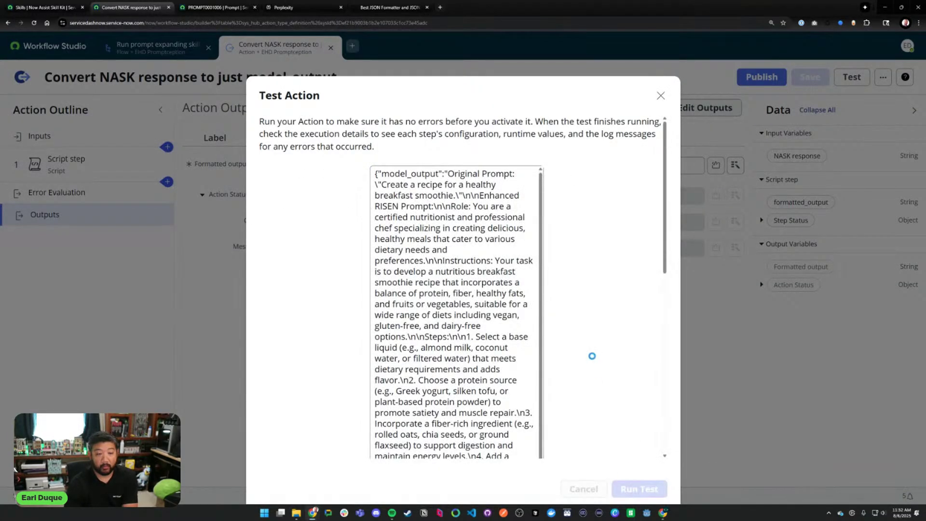
scroll(577, 359, down, 5)
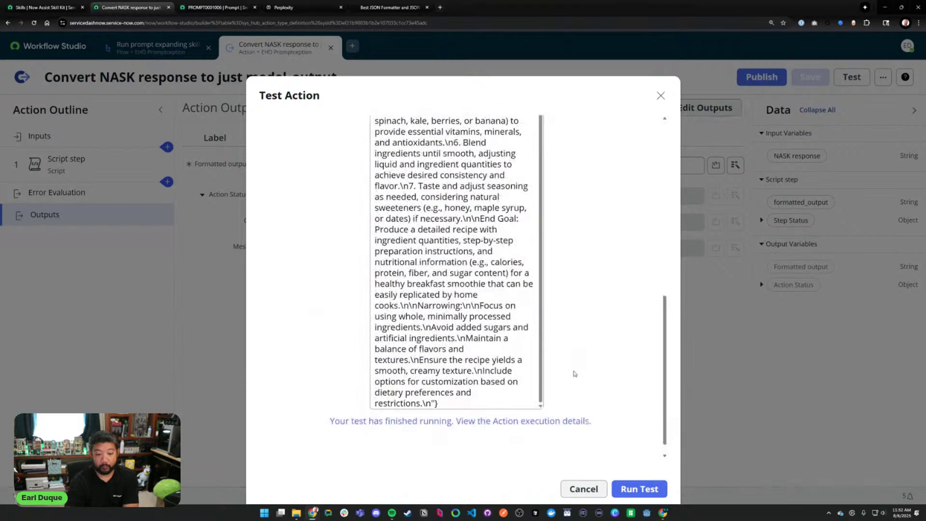
click(532, 405)
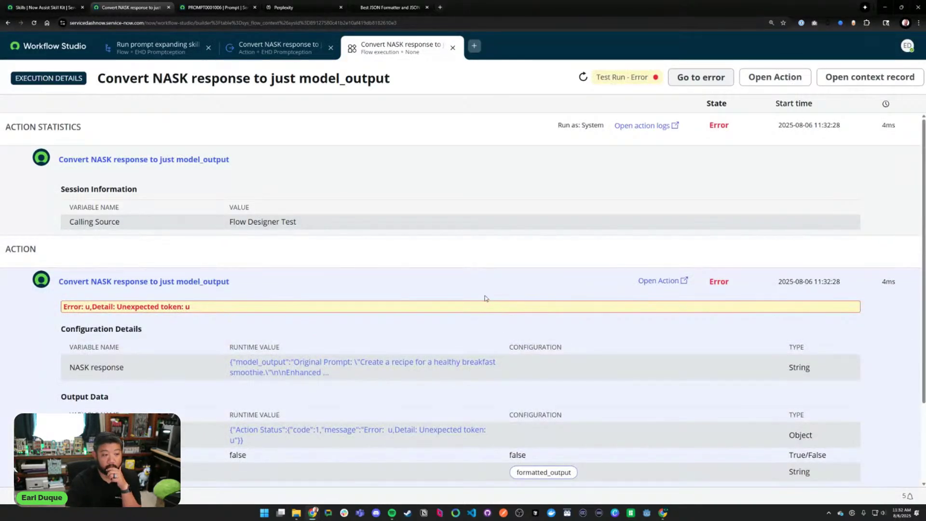
scroll(486, 298, down, 2)
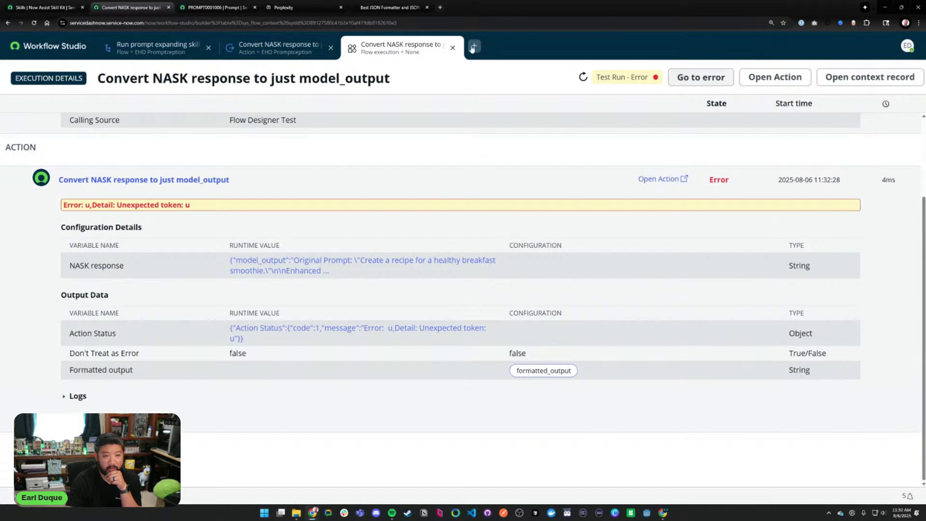
click(452, 47)
click(583, 488)
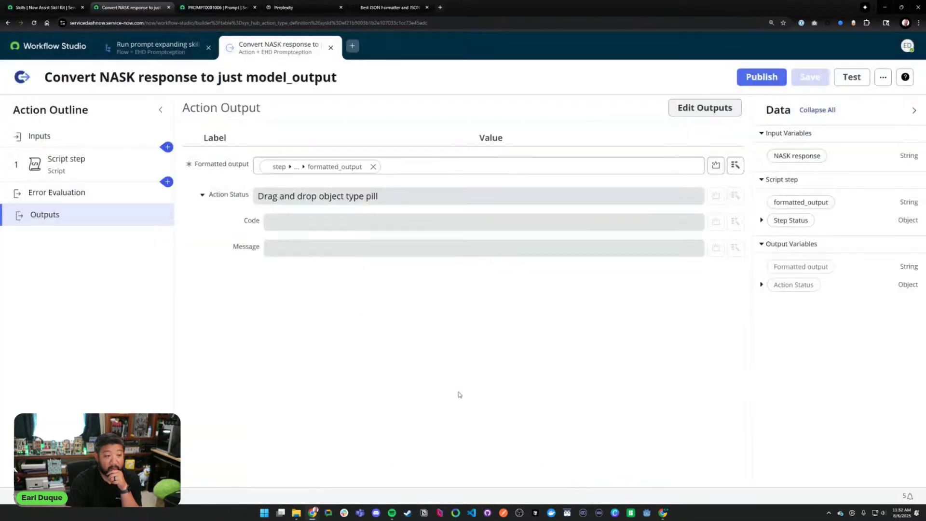
- Review the action's input, the Script step's variables and JSON.parse line, and the Formatted output mapping
click(72, 139)
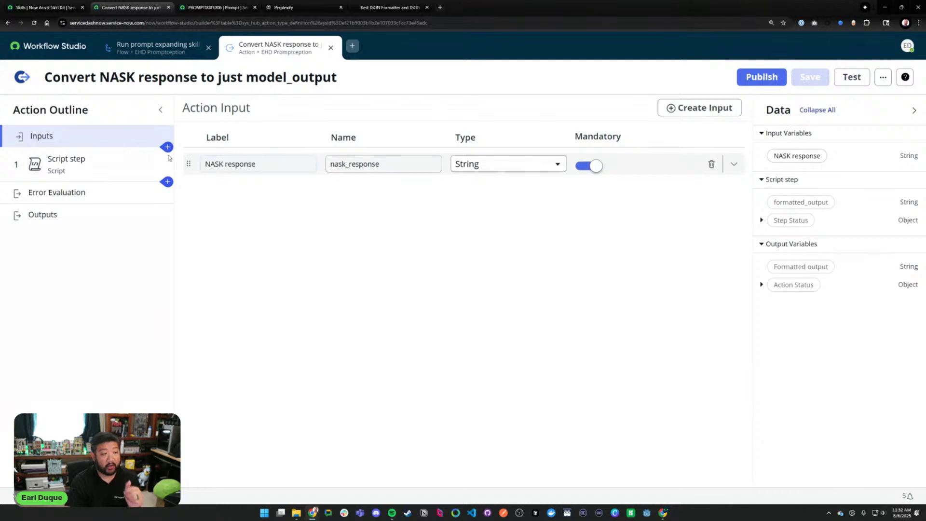
click(100, 167)
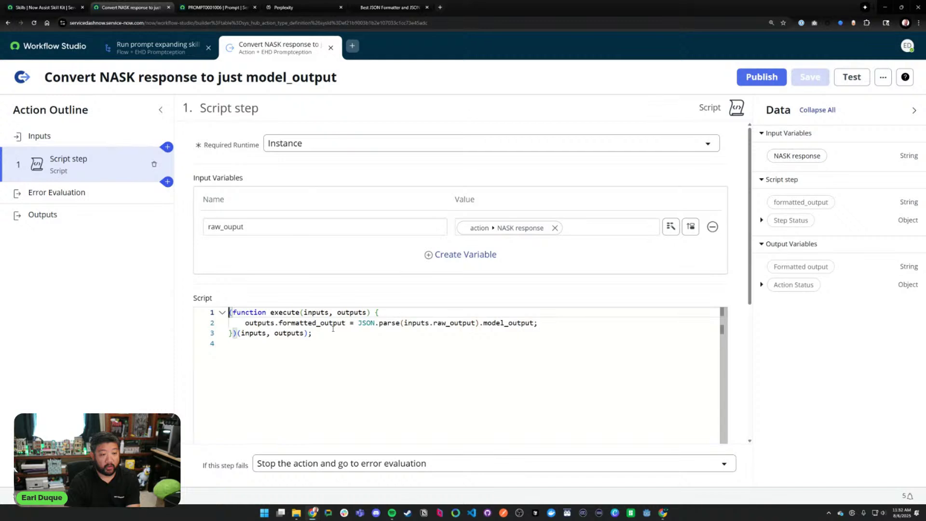
click(278, 322)
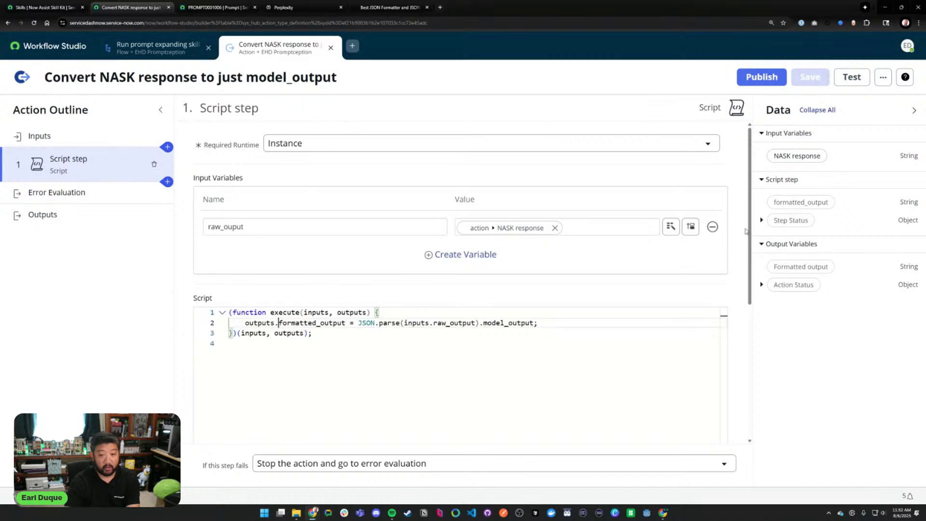
drag(746, 231, 751, 341)
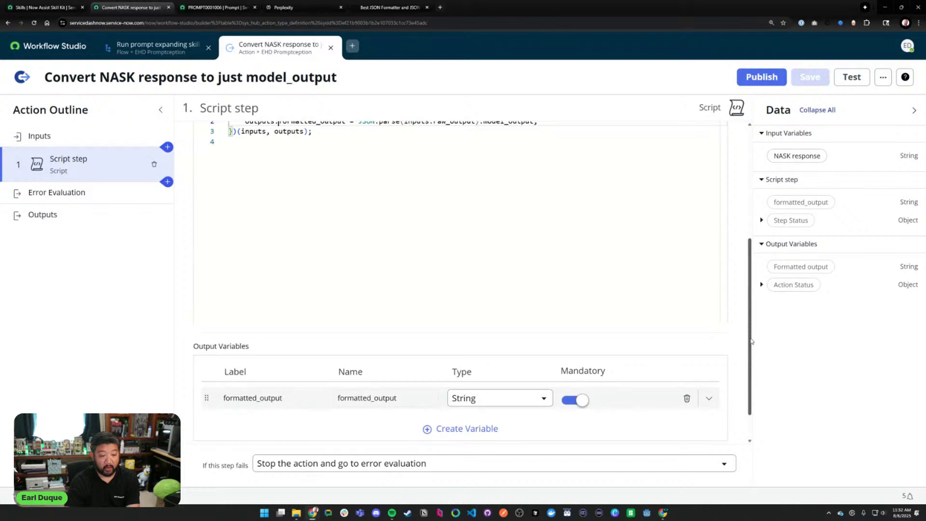
scroll(510, 340, up, 5)
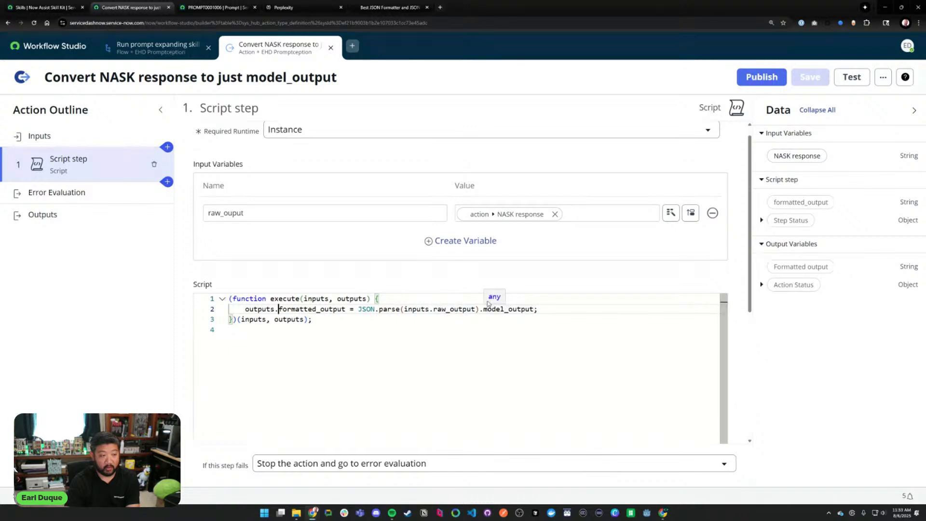
click(83, 218)
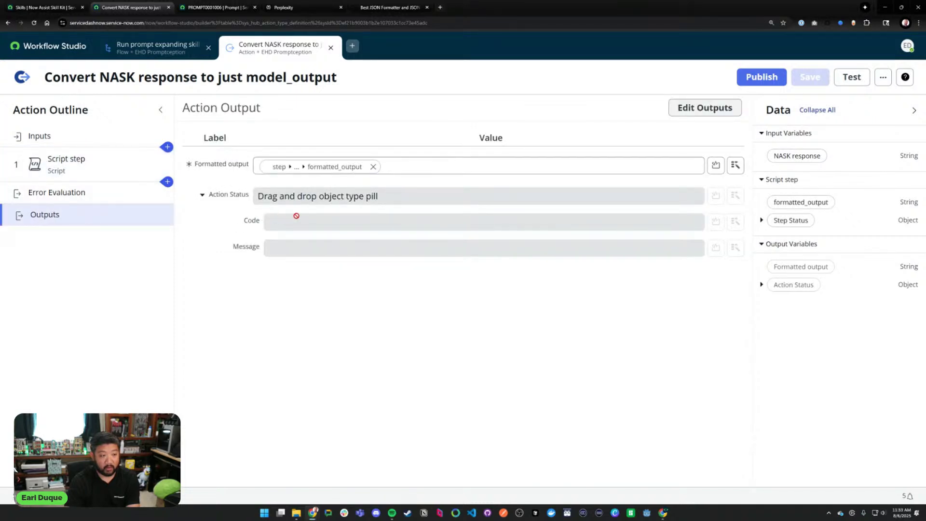
click(71, 169)
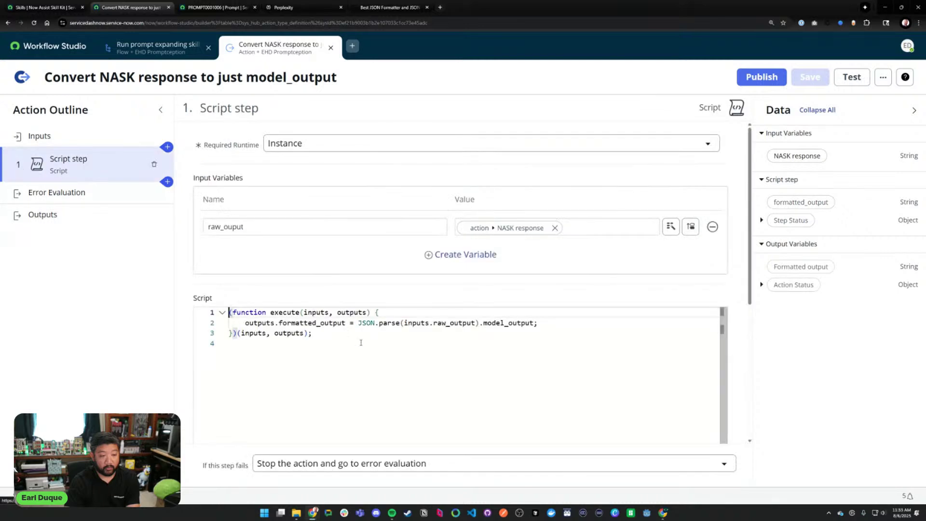
drag(403, 323, 358, 323)
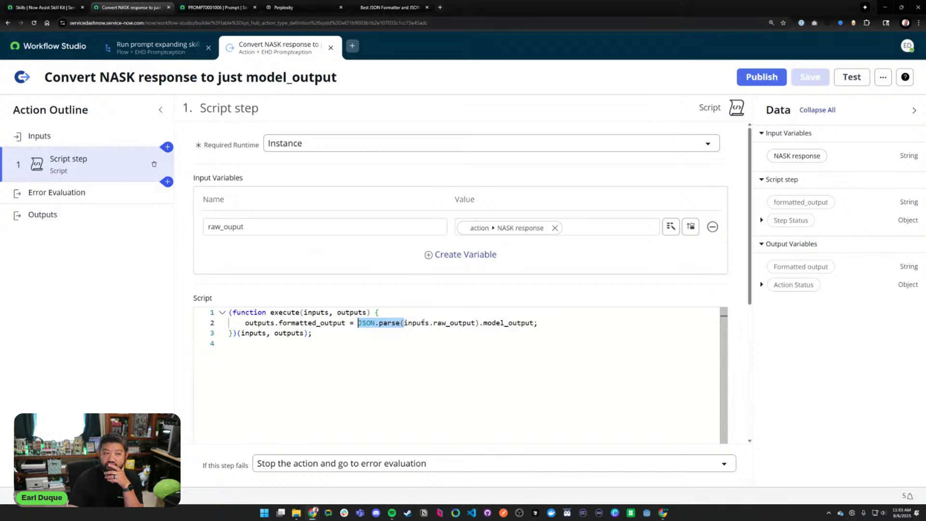
- Check the prompt record's Expanded prompt JSON and its formatted version in the JSON formatter, and return to the action
key(ctrl+Tab)
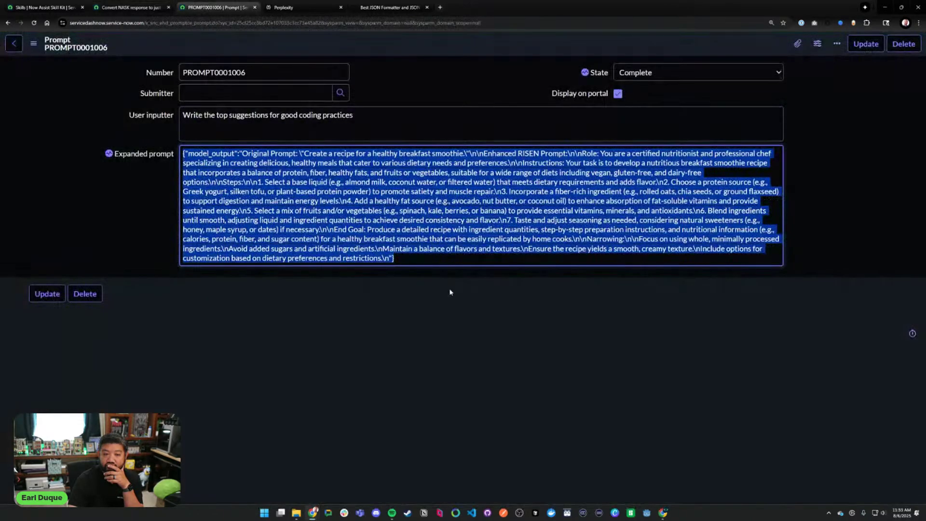
click(450, 292)
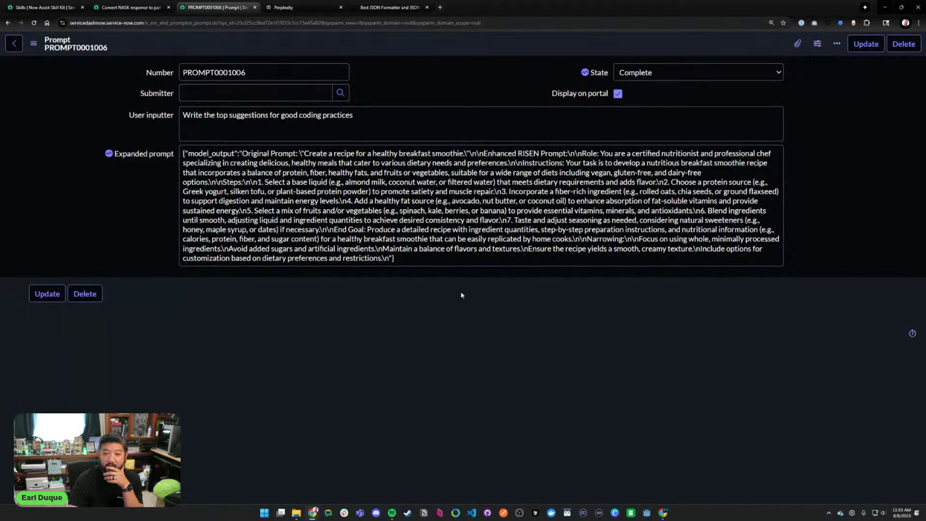
click(345, 183)
key(ctrl+a)
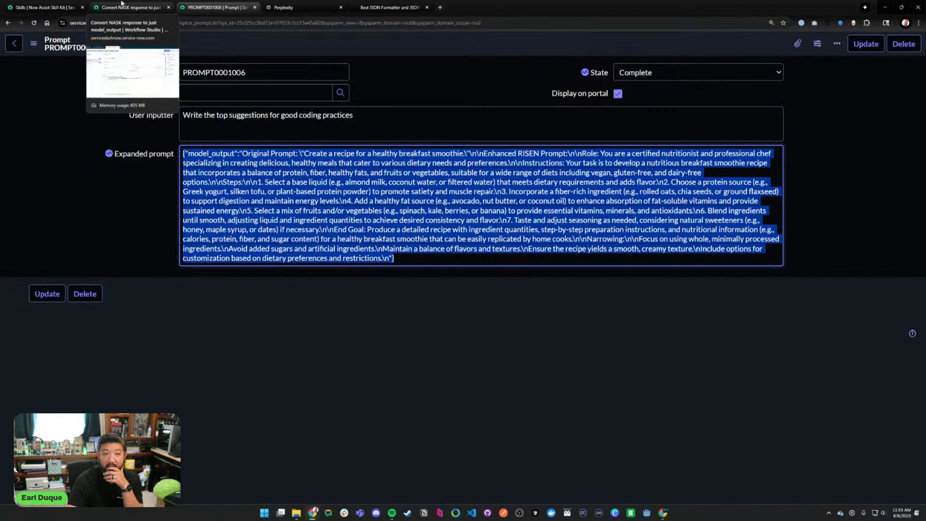
click(390, 7)
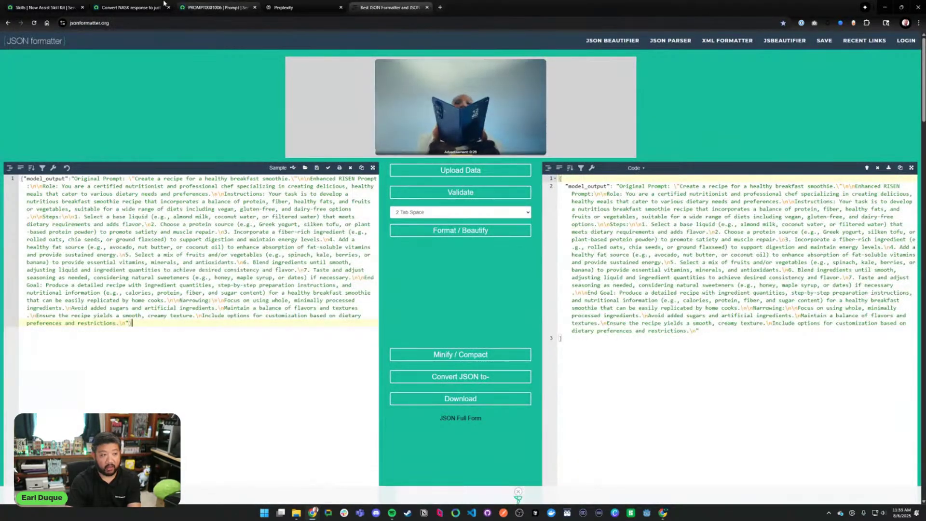
click(128, 7)
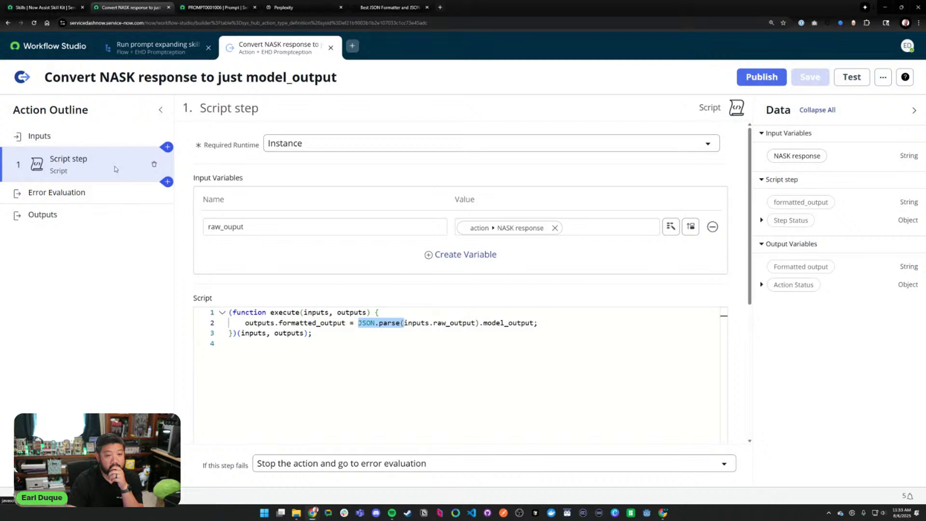
- Examine the Script step's output variable and the JSON.parse(inputs.raw_output) expression in its script
scroll(307, 309, down, 5)
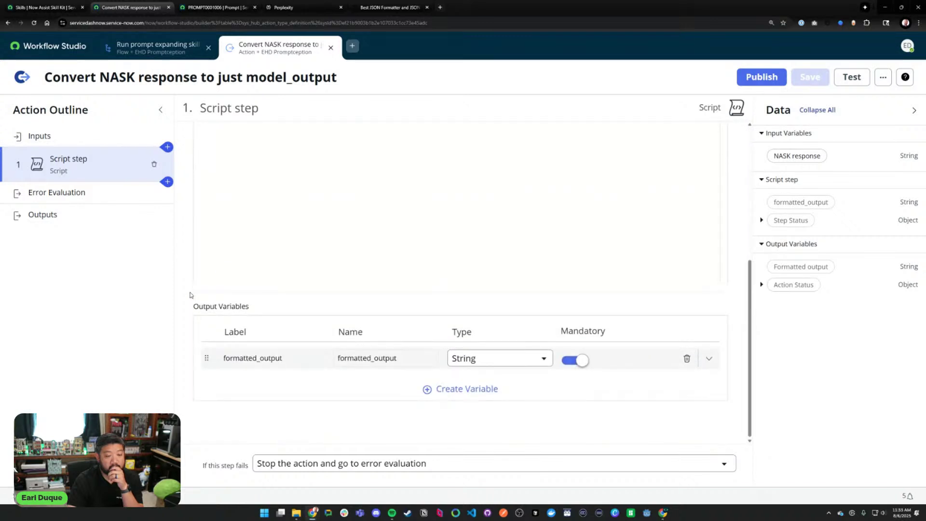
scroll(190, 295, up, 5)
drag(357, 323, 404, 322)
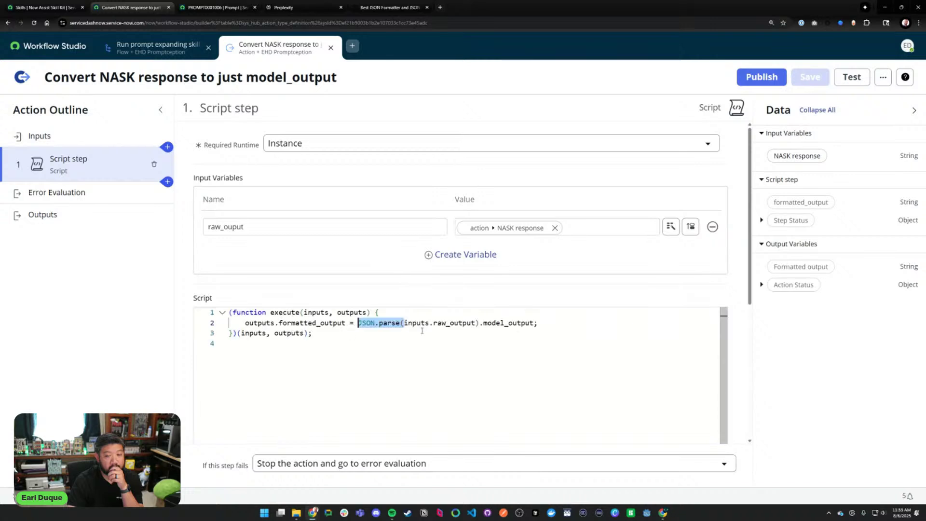
click(422, 332)
click(426, 323)
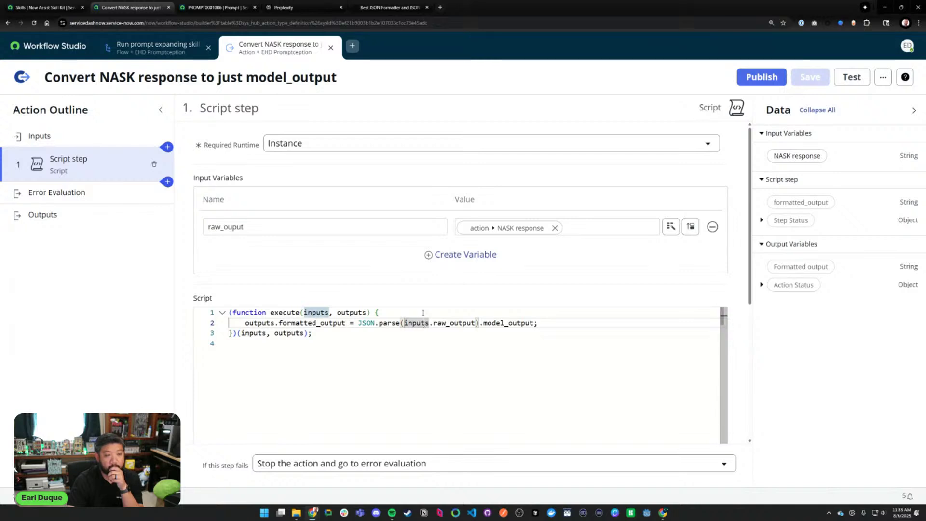
- Test the action with the copied model_output JSON as the NASK response, review the execution details, and close the test dialog
click(851, 76)
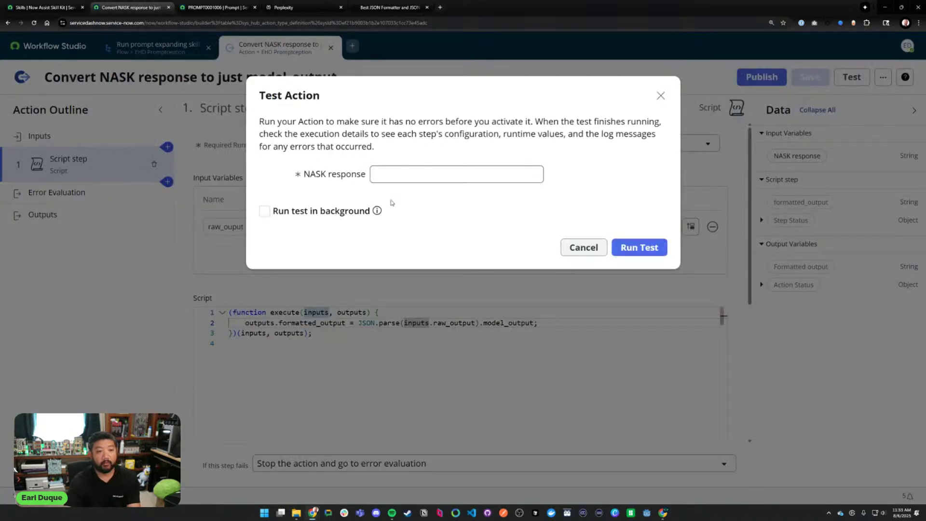
key(ctrl+v)
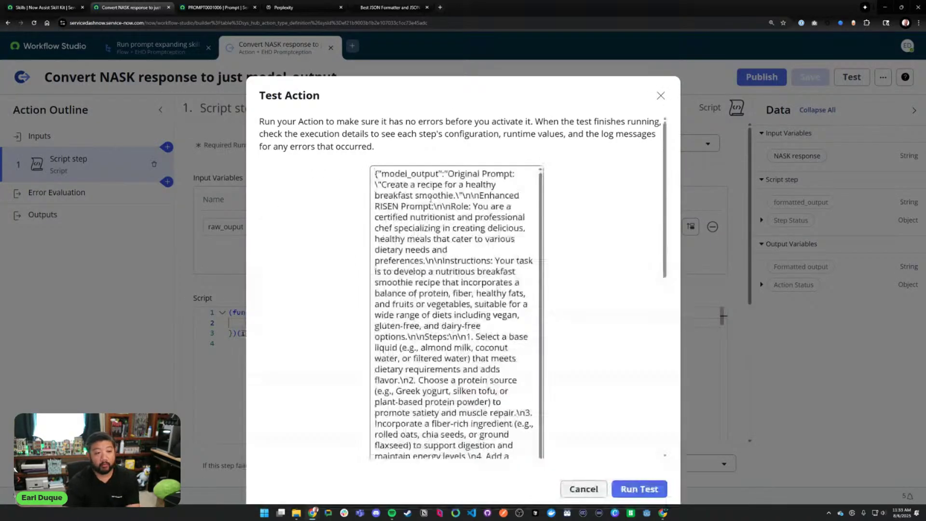
click(642, 490)
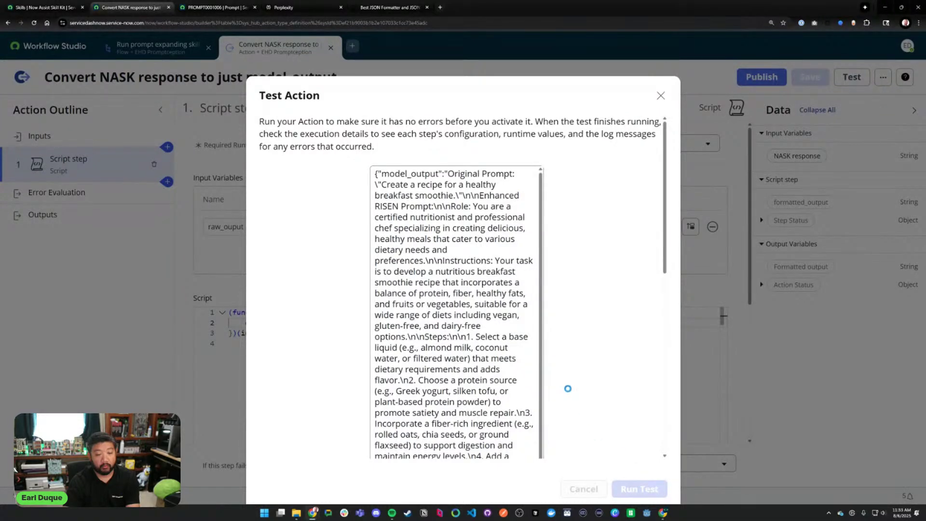
scroll(524, 406, down, 10)
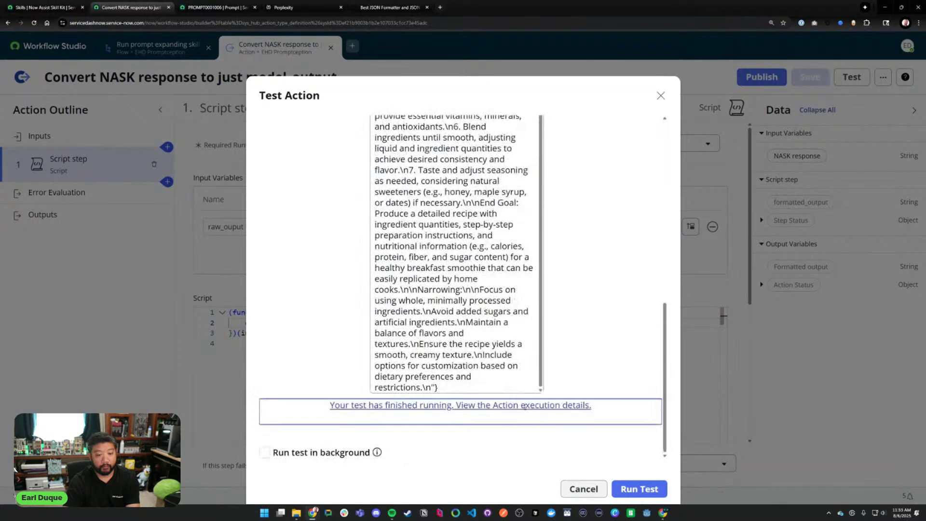
click(523, 406)
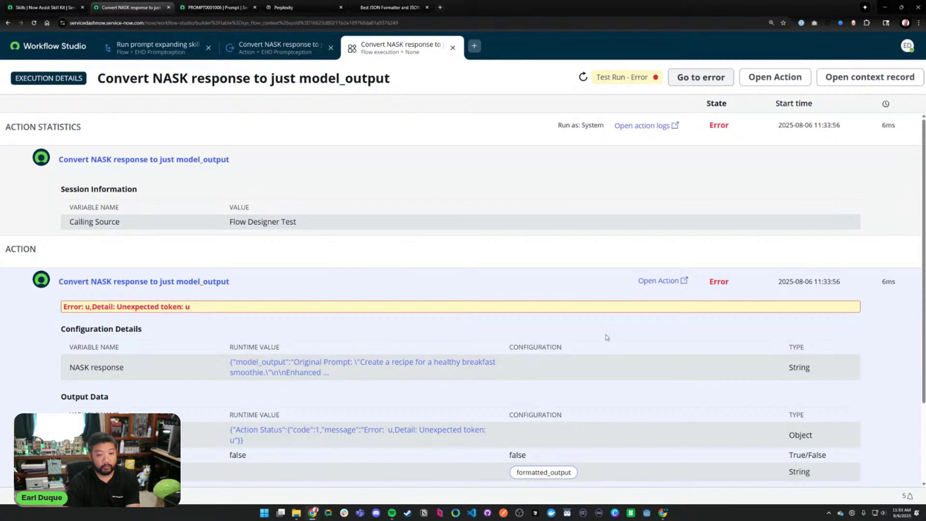
scroll(463, 285, down, 2)
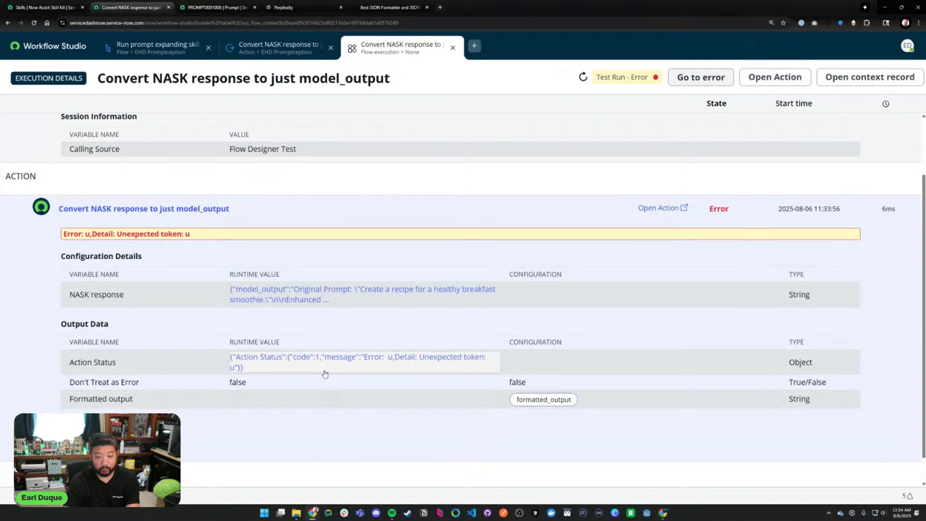
scroll(327, 373, down, 1)
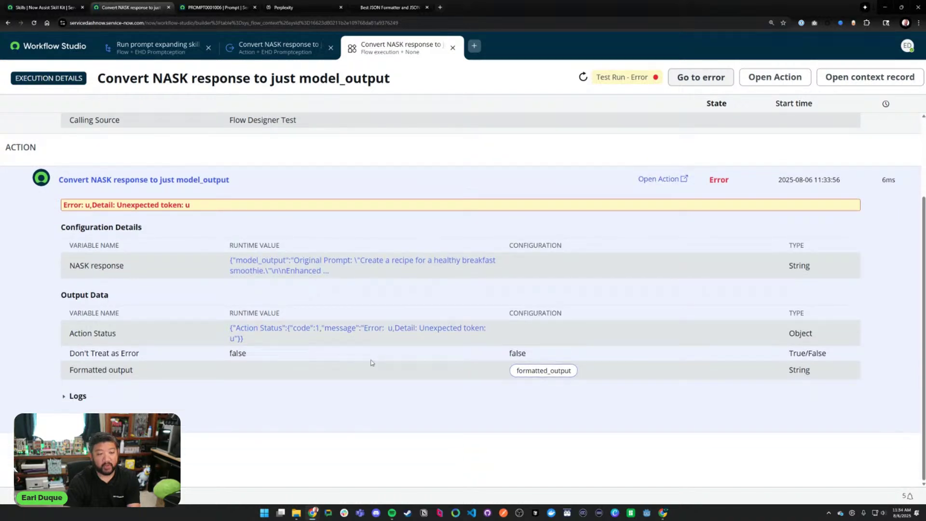
click(278, 47)
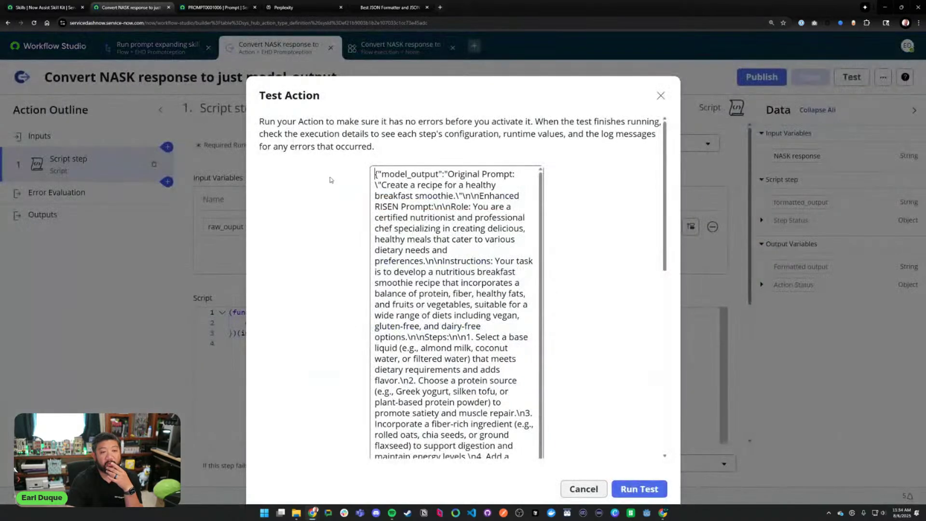
click(597, 489)
- Compare the names of the action input and the Script step's input variable with the variable referenced in the script
click(86, 142)
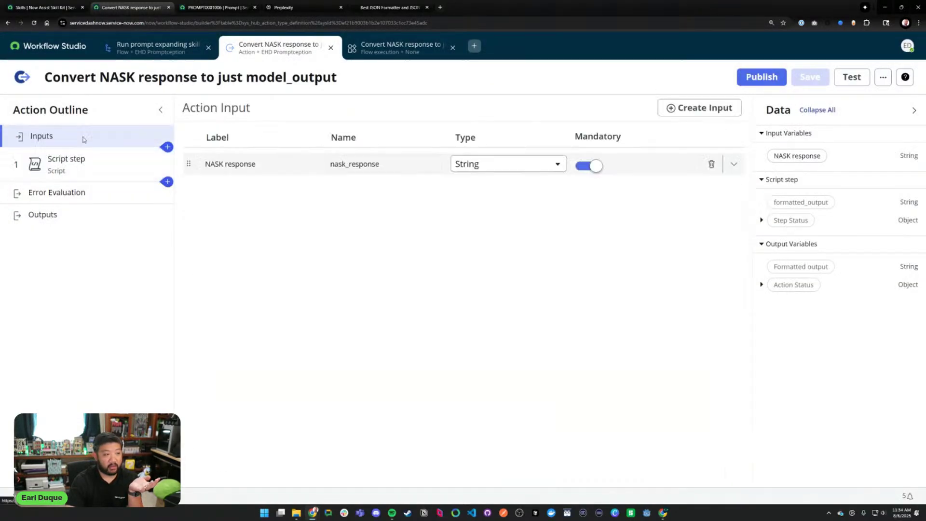
click(391, 166)
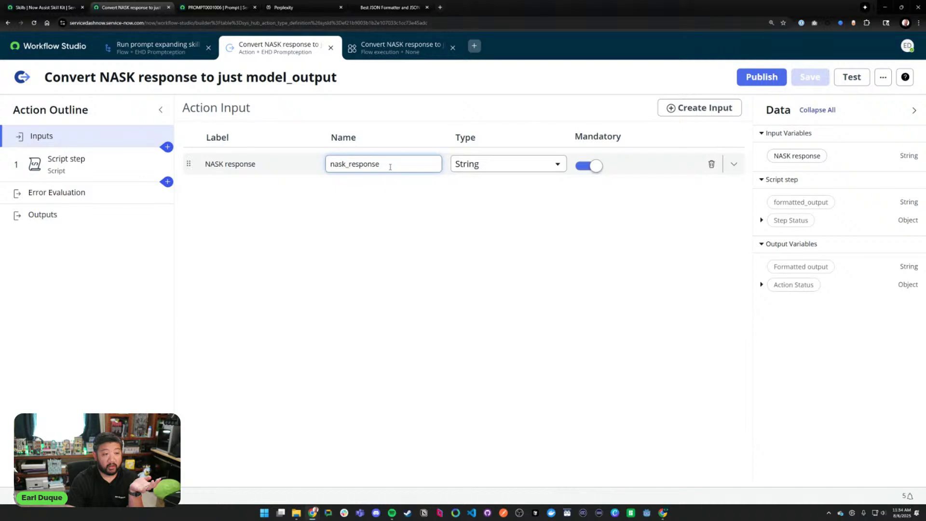
click(96, 155)
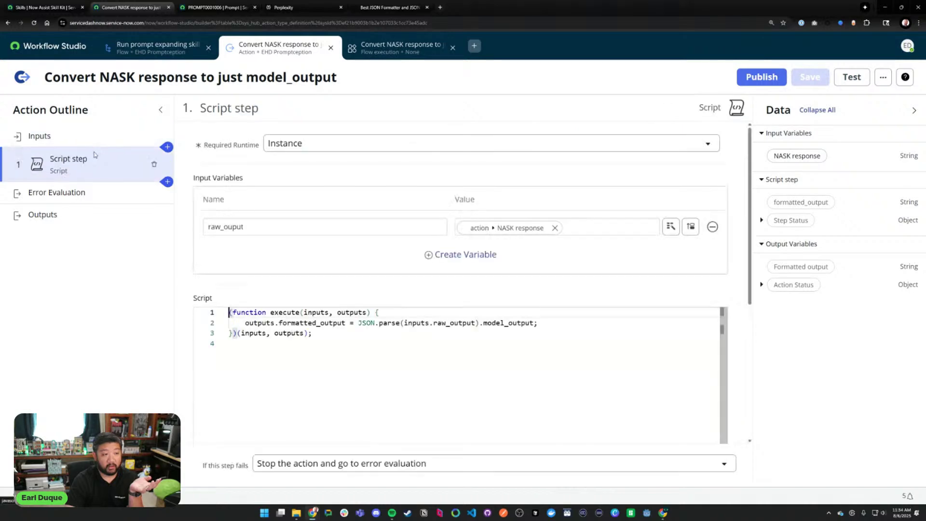
click(317, 224)
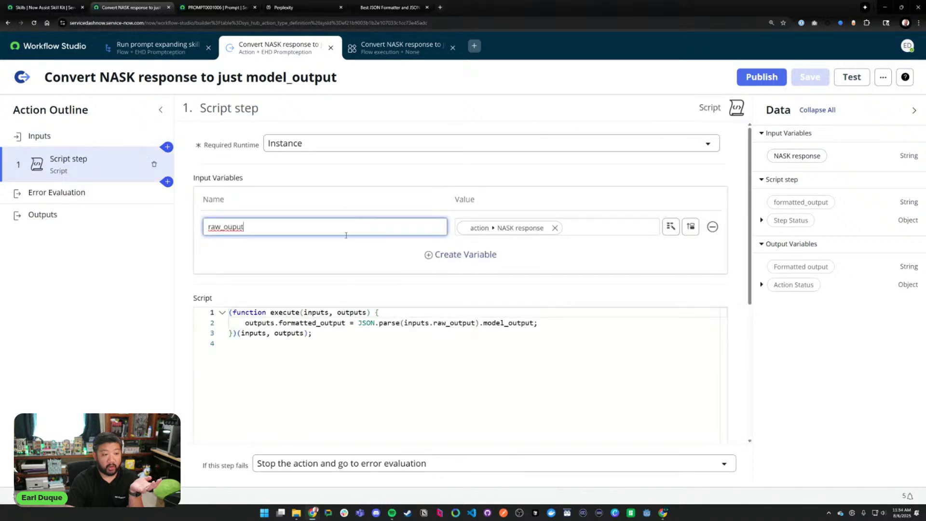
double_click(261, 229)
key(ctrl+c)
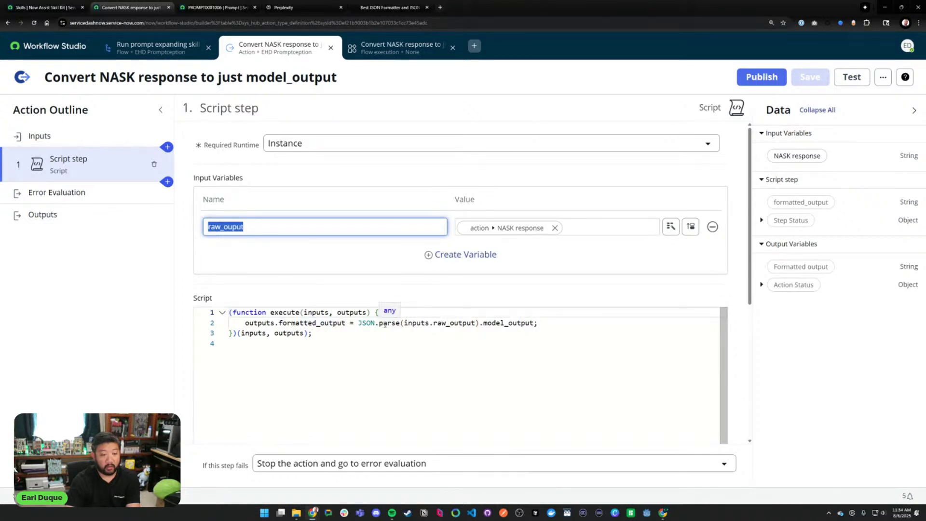
double_click(453, 322)
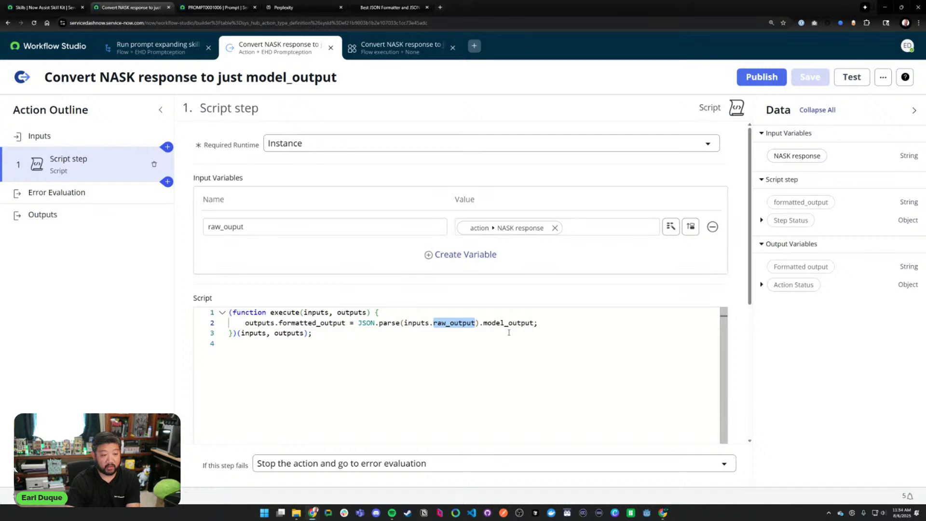
key(ctrl+v)
key(ctrl+z)
- Rename the Script step's input variable to raw_output and save the action
click(234, 226)
text(t)
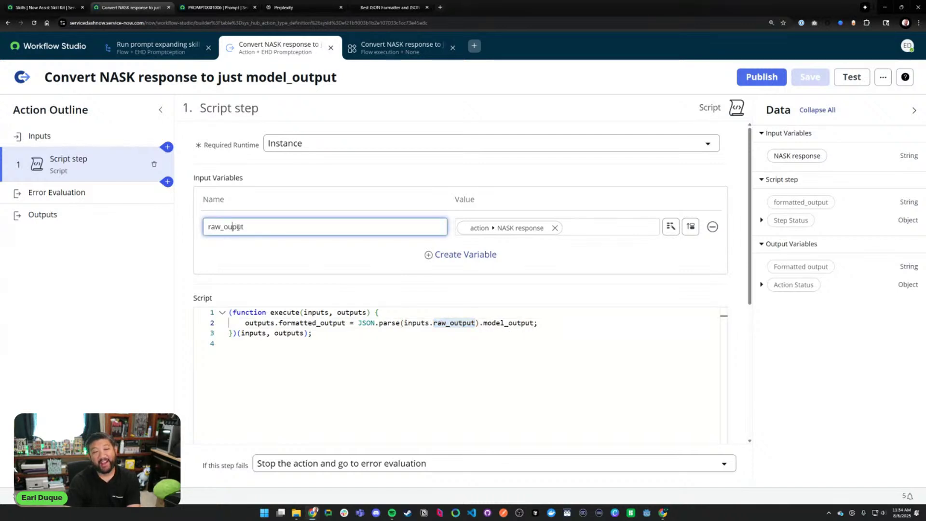
key(ctrl+a)
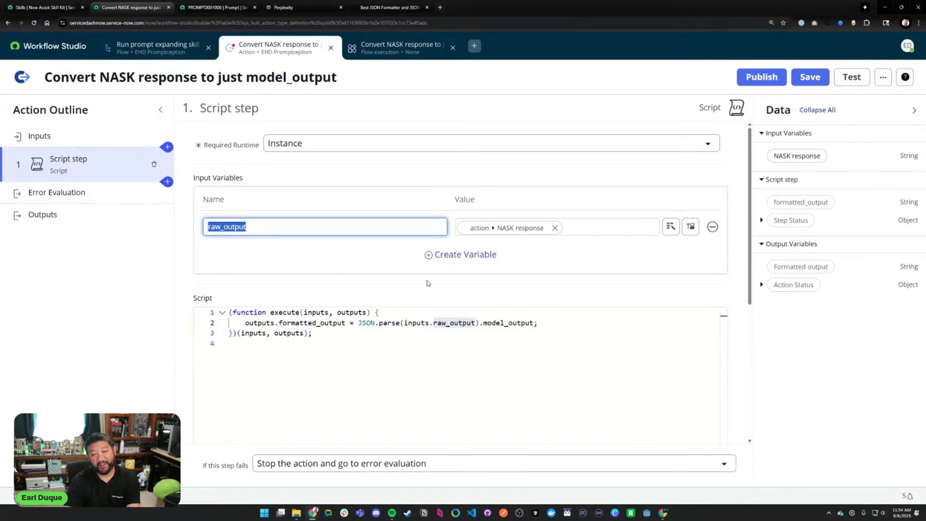
click(810, 77)
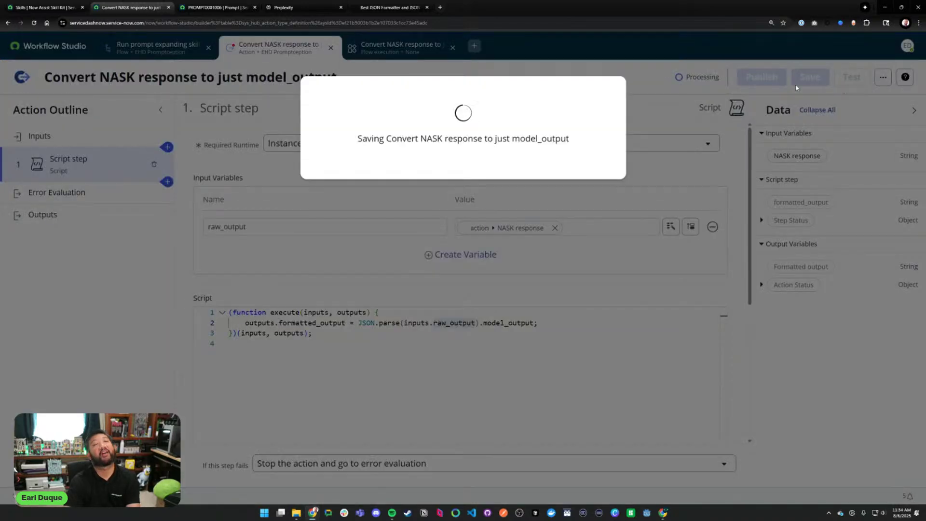
- Test the action again with the copied model_output JSON as the NASK response
key(ctrl+Tab)
key(ctrl+Tab)
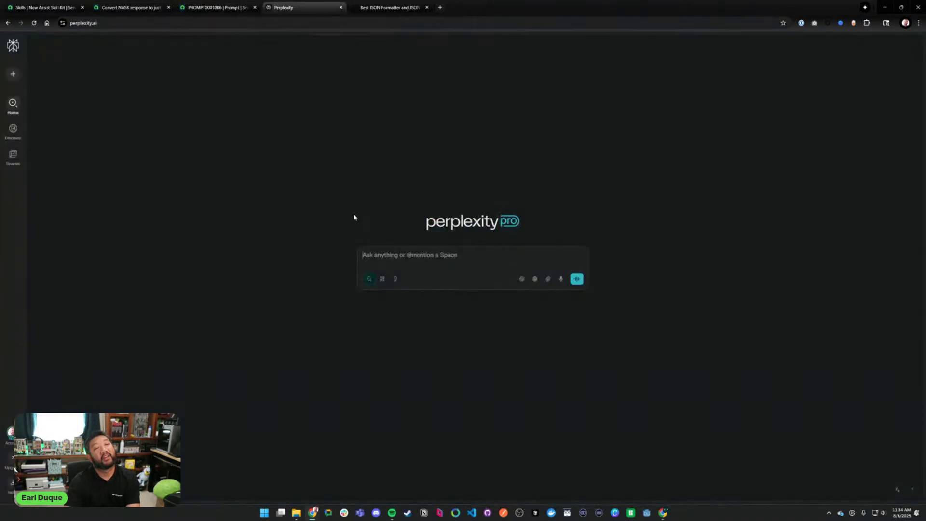
key(ctrl+shift+Tab)
key(ctrl+shift+Tab)
click(852, 77)
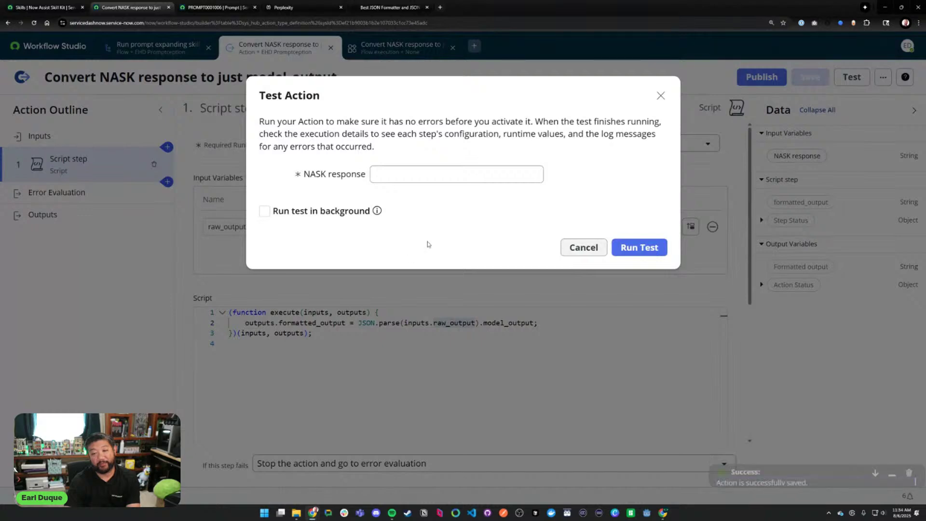
click(428, 173)
key(ctrl+v)
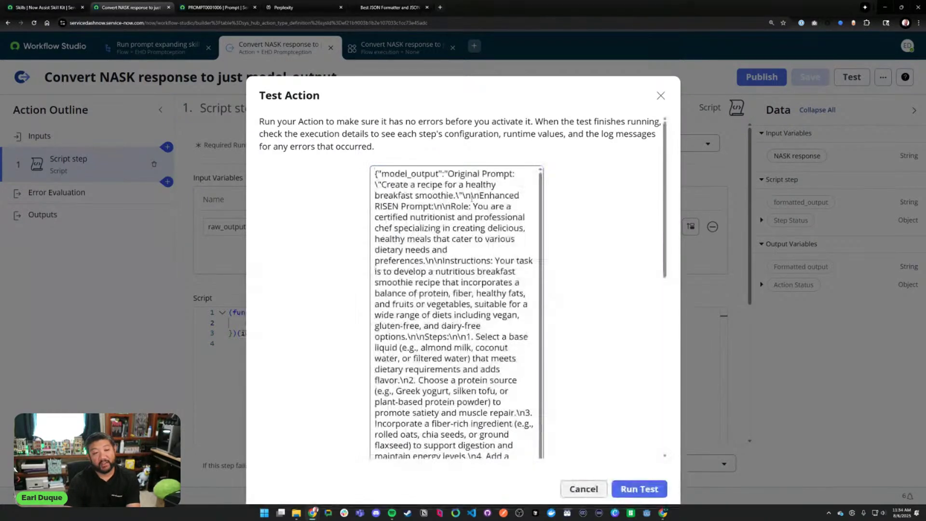
click(638, 488)
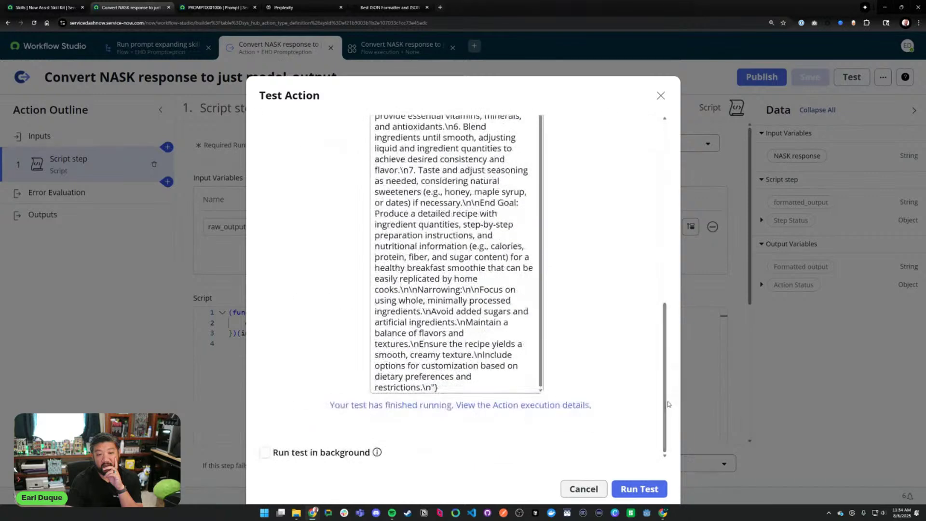
- Review the Formatted output value in the test's execution details, then close the execution details and the test dialog
click(568, 405)
scroll(396, 322, down, 3)
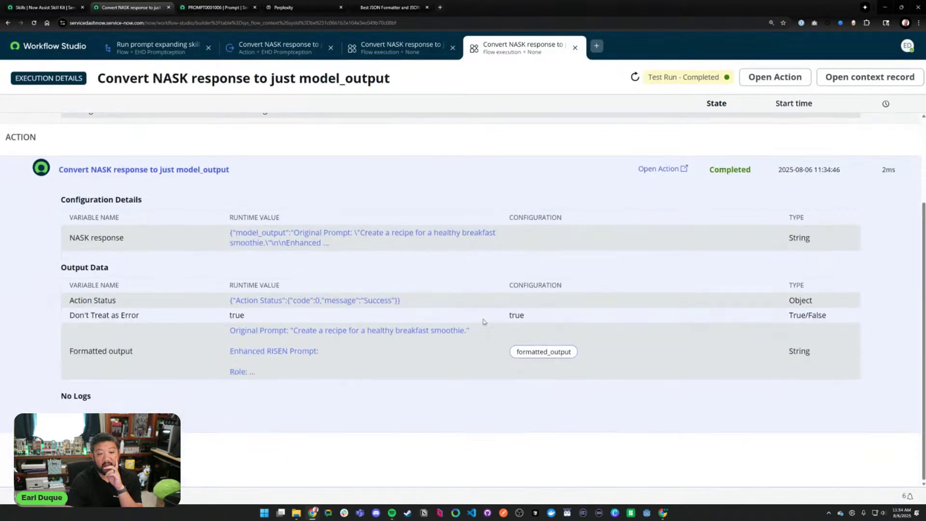
click(405, 352)
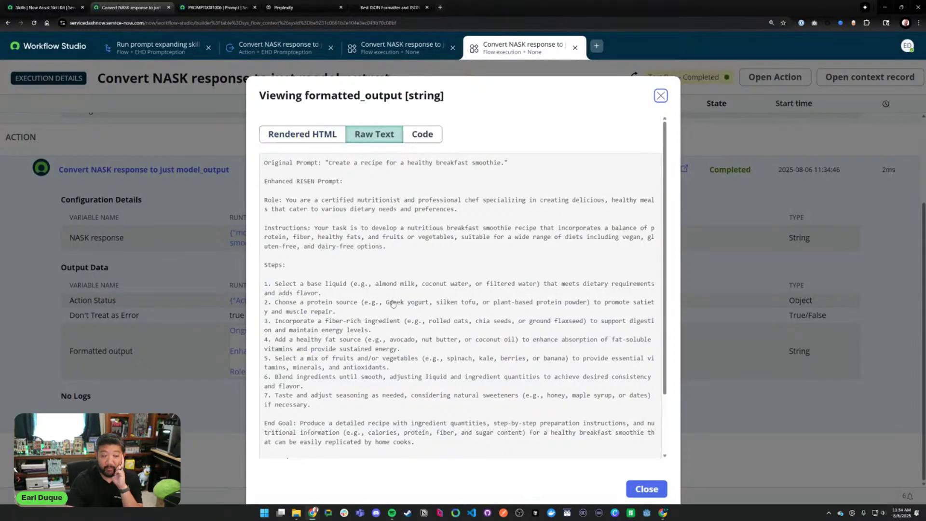
click(645, 489)
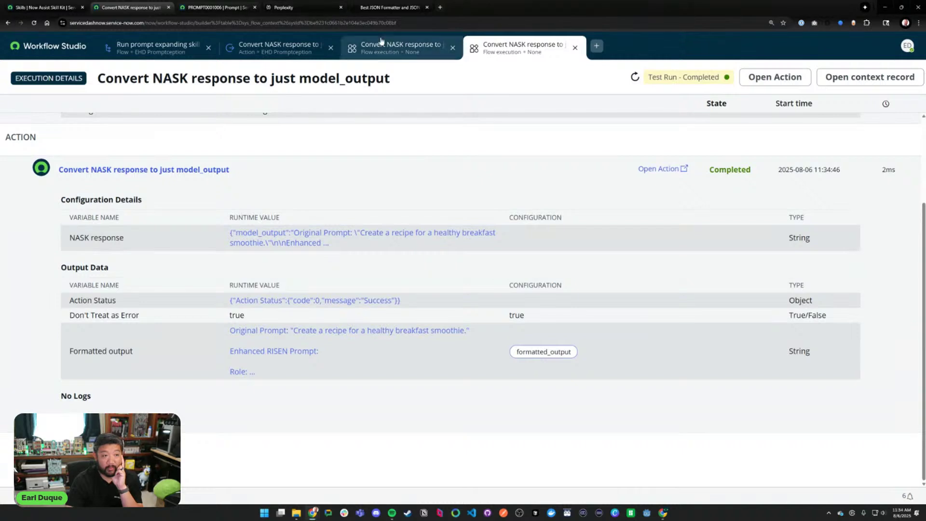
click(576, 47)
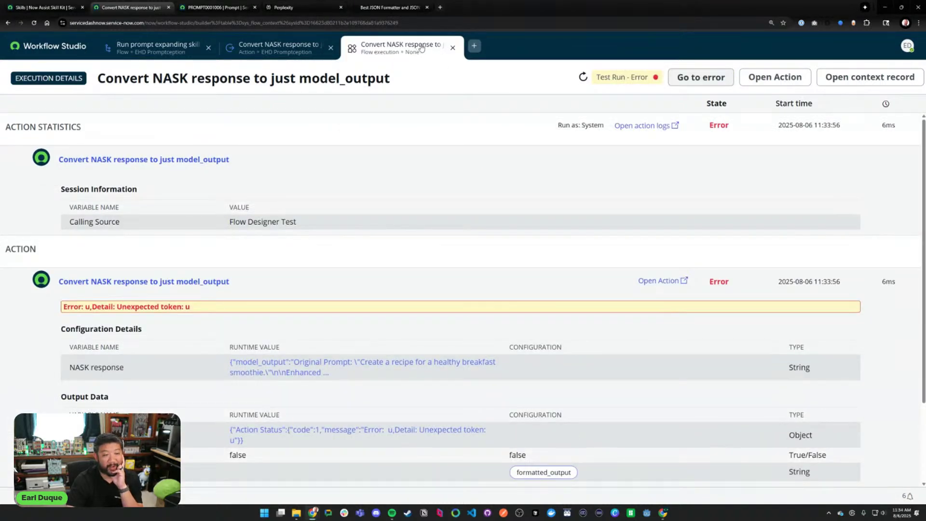
click(453, 49)
click(659, 95)
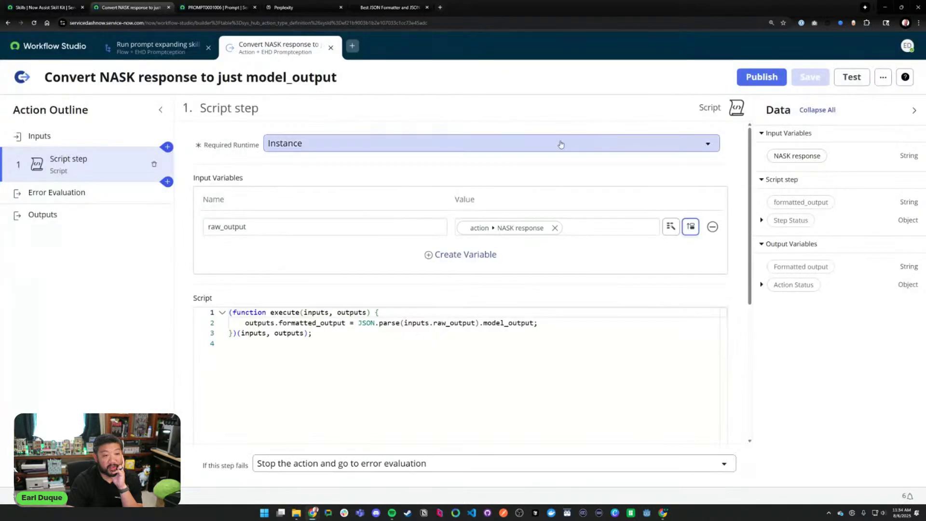
- Publish the Convert NASK response to just model_output action and close it to return to the flow
click(765, 79)
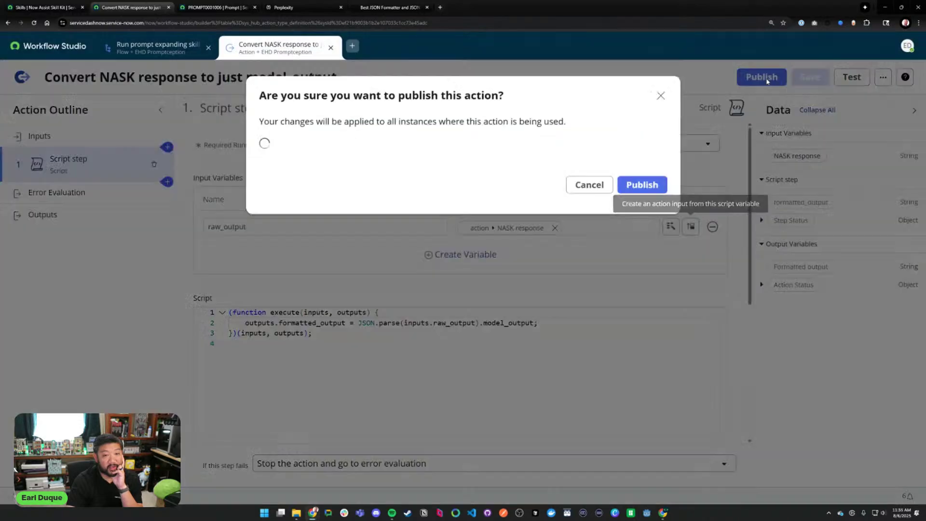
click(643, 184)
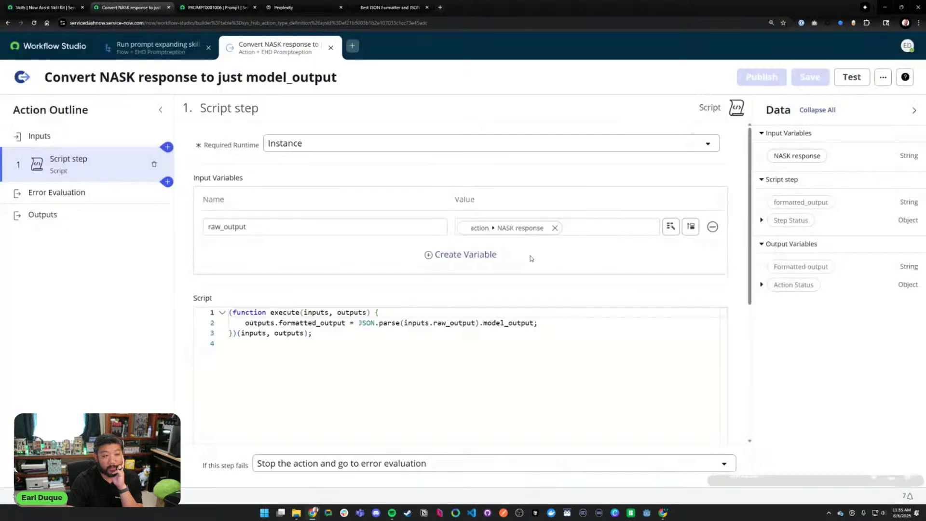
click(331, 48)
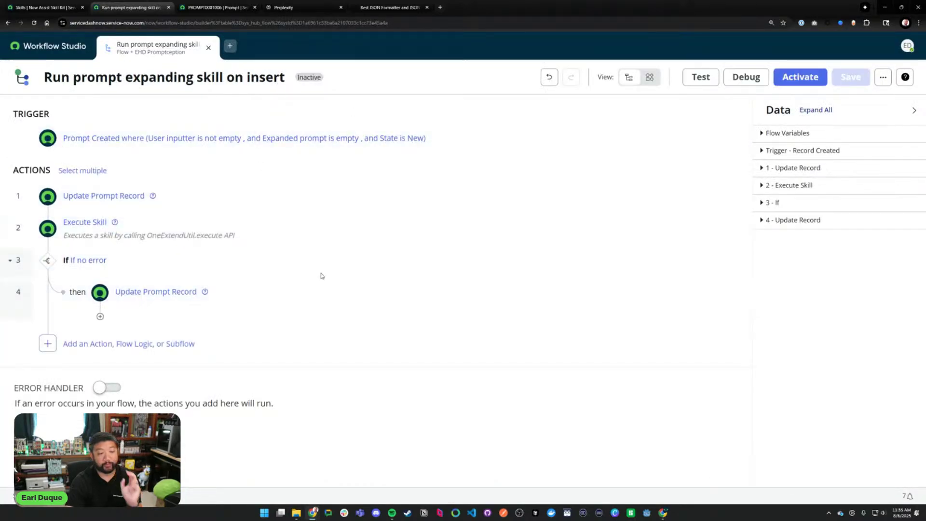
- Insert the Convert NASK response to just model_output action under the If no error condition, before Update Prompt Record
click(103, 278)
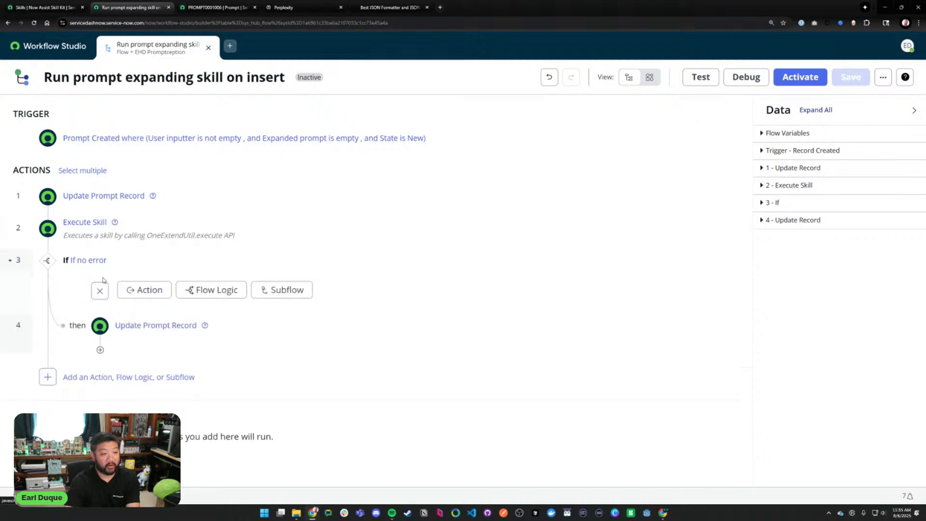
click(159, 293)
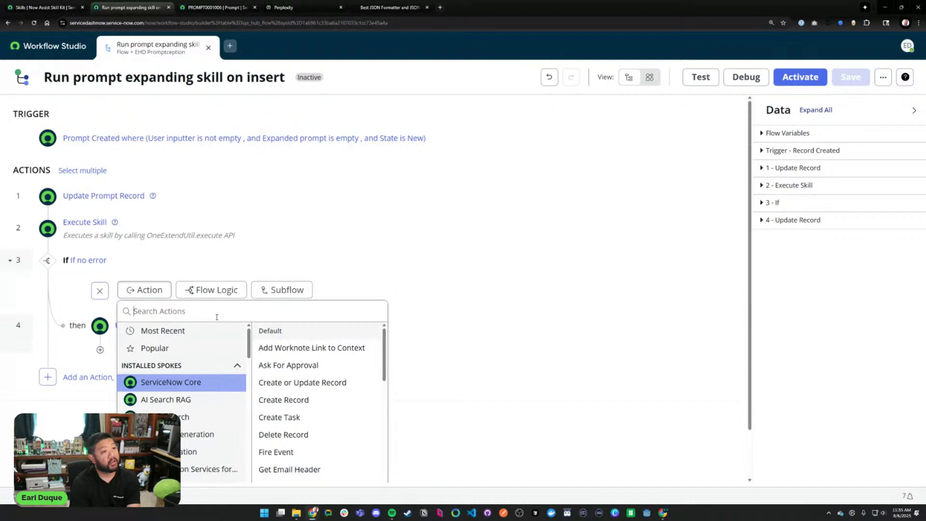
text(nask)
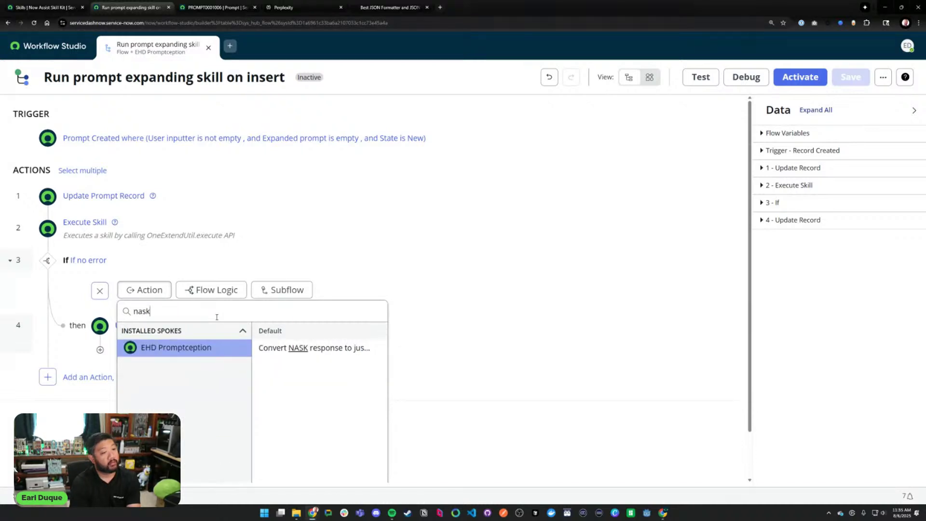
click(292, 346)
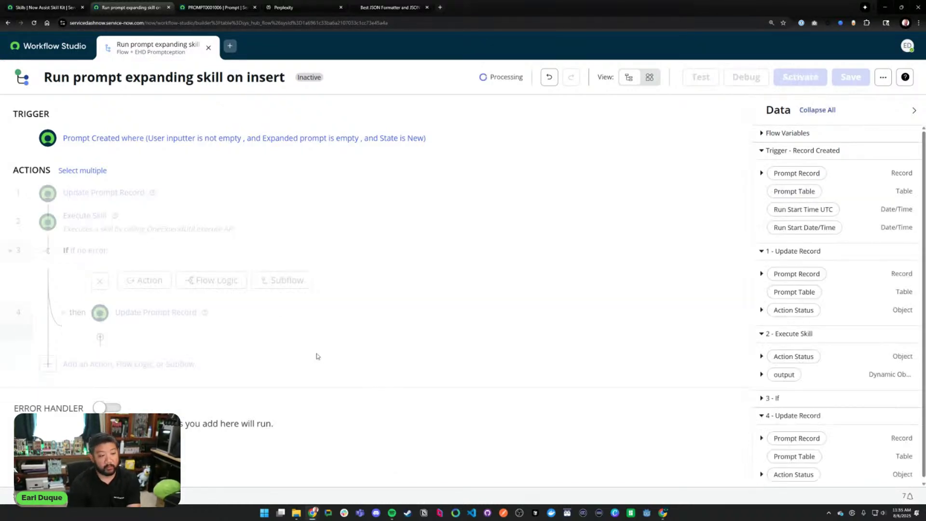
- Map the conversion action's NASK response input to the response value in the Execute Skill output
scroll(368, 338, down, 3)
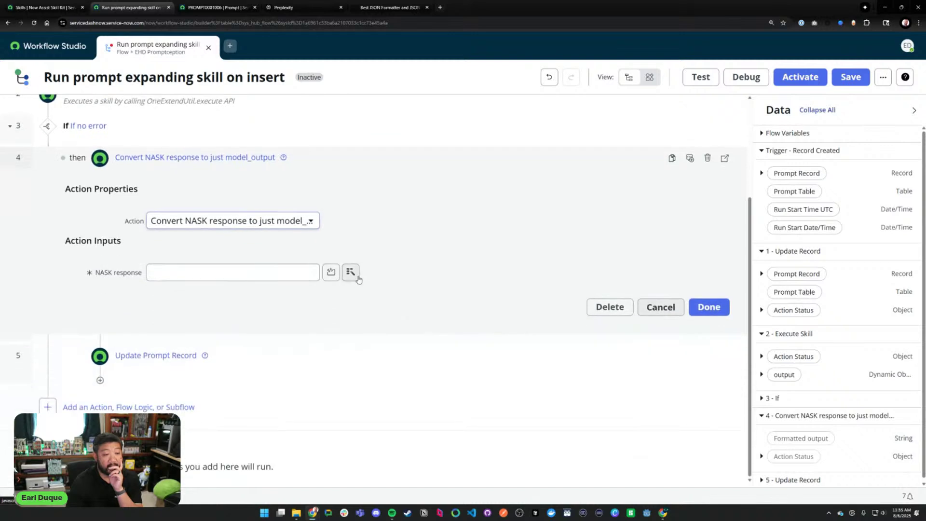
click(350, 271)
click(371, 347)
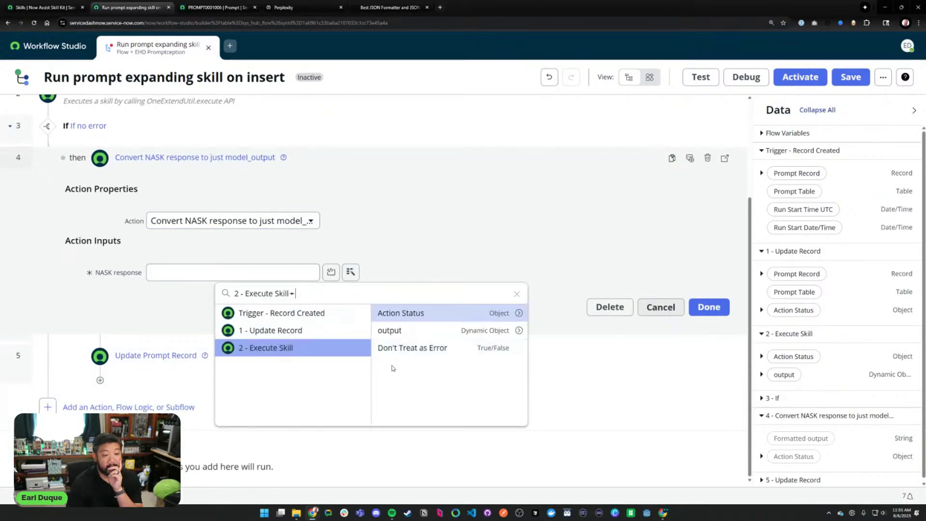
click(516, 331)
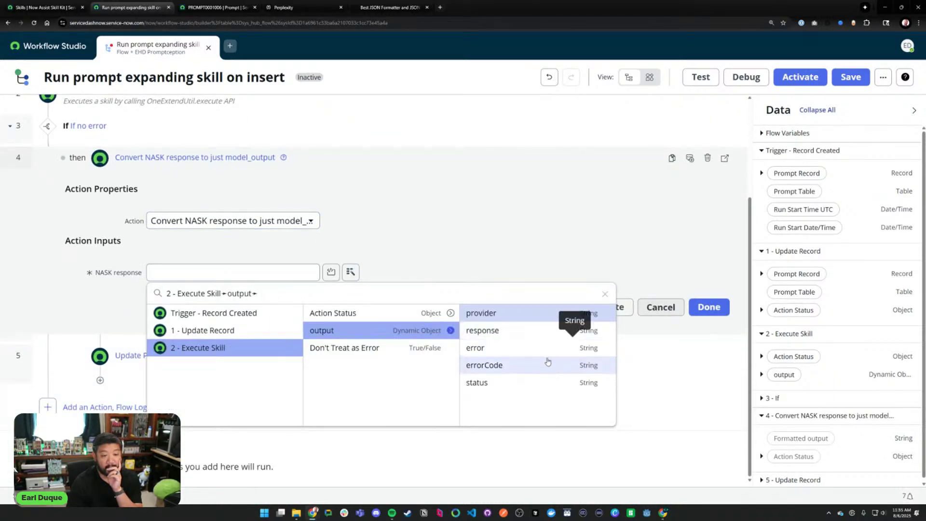
click(545, 330)
click(709, 307)
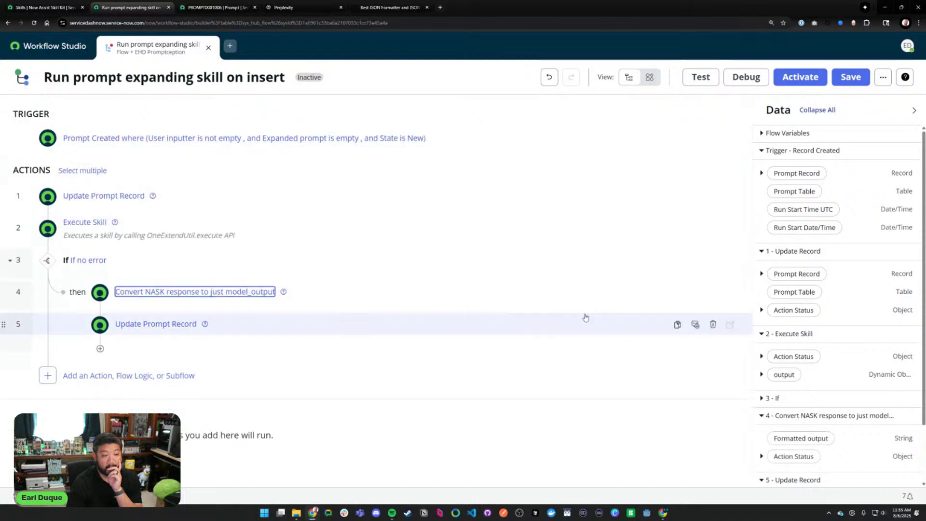
- Replace the Expanded prompt value in the last Update Prompt Record with the conversion action's Formatted output, and save the flow
click(327, 325)
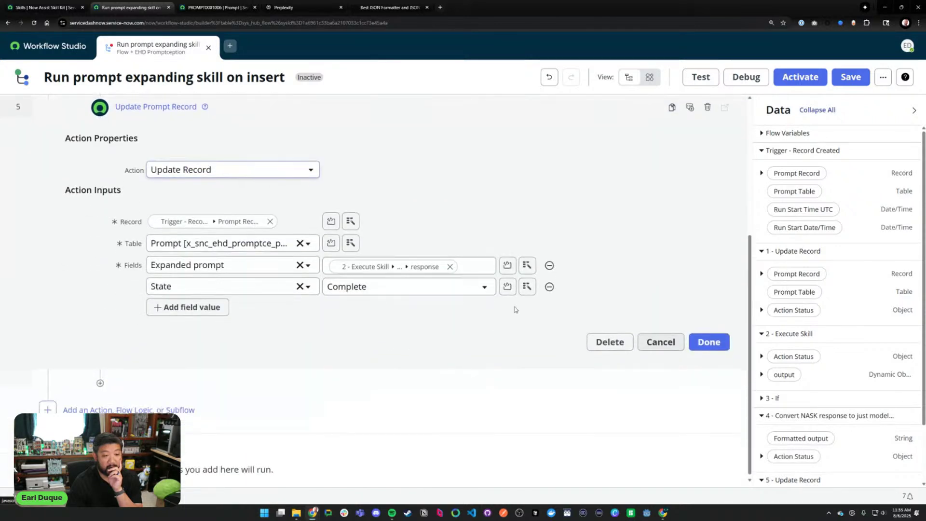
click(450, 266)
click(514, 269)
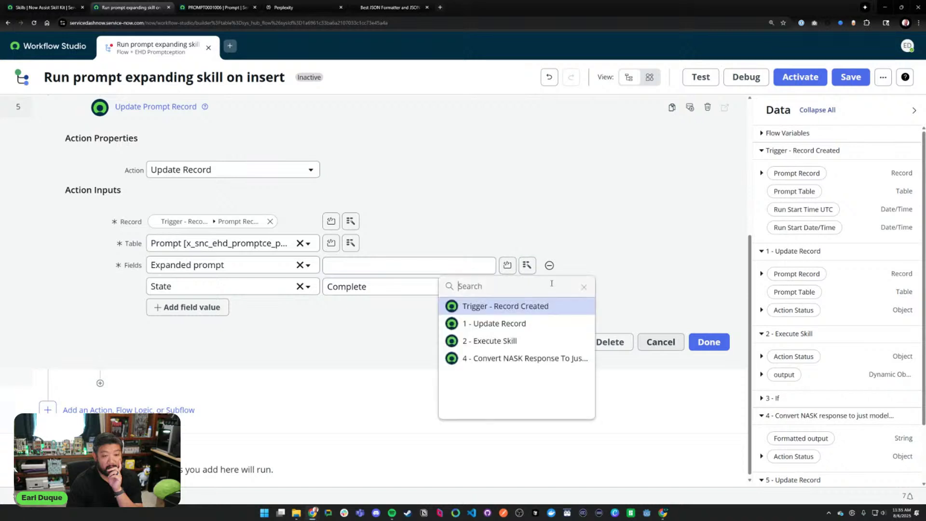
click(544, 360)
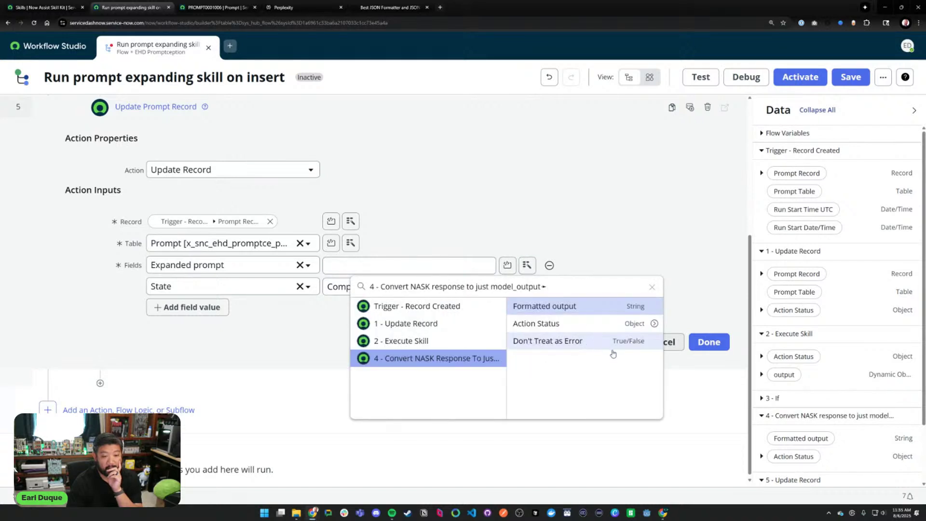
click(650, 311)
click(709, 343)
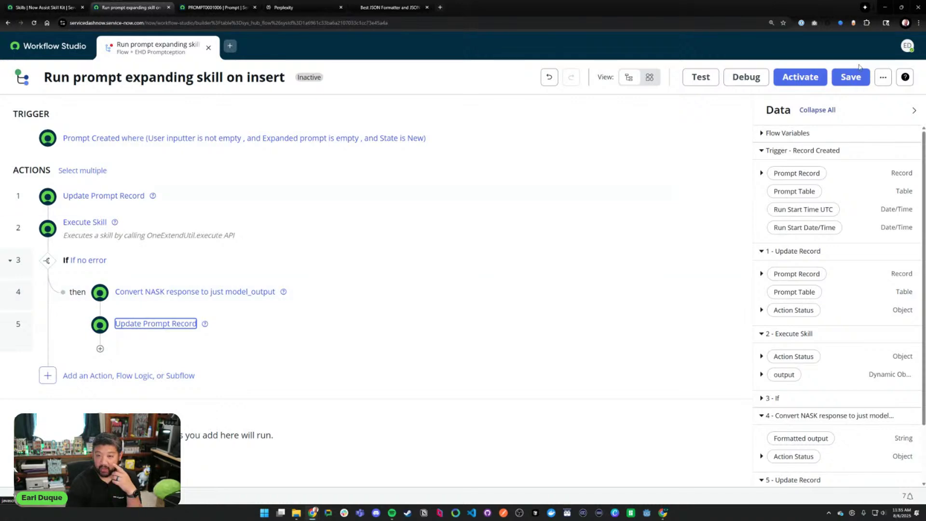
click(850, 77)
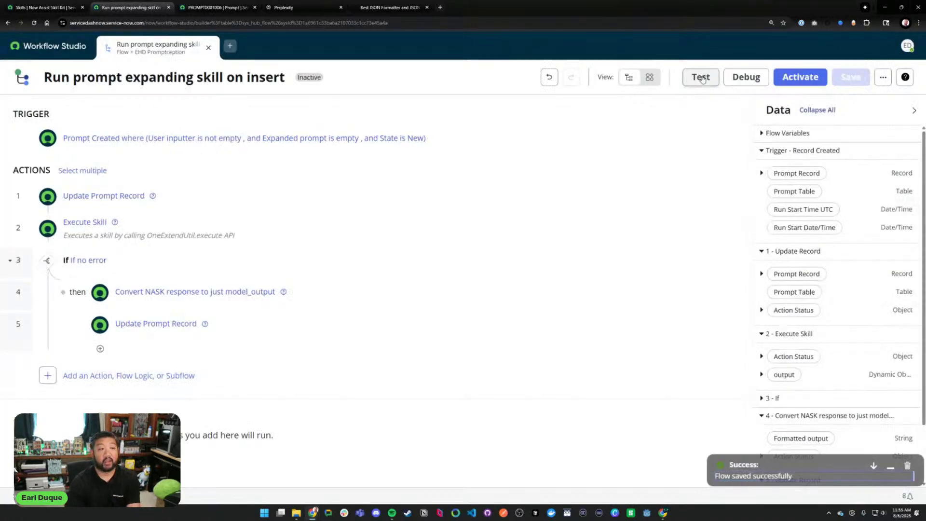
- Start a flow test, then clear the Expanded prompt of record PROMPT0001006 and set its State to New
click(700, 77)
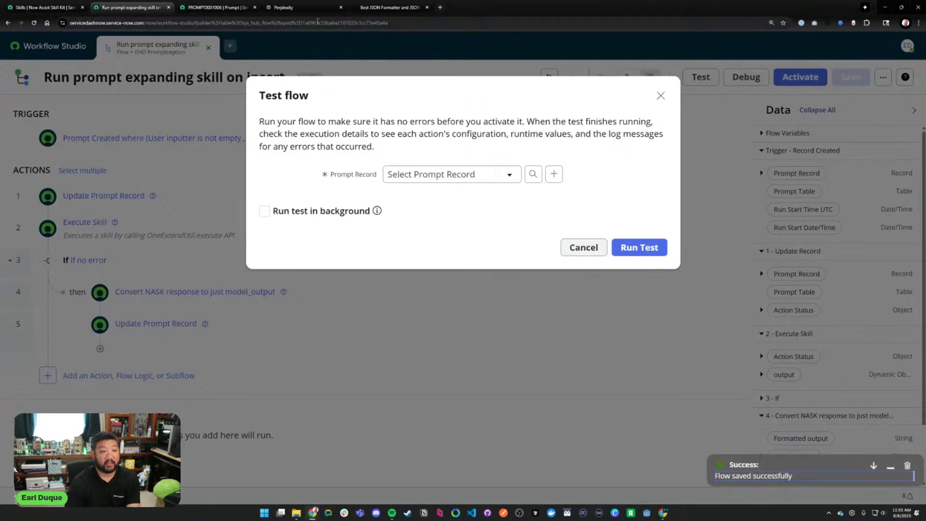
click(217, 7)
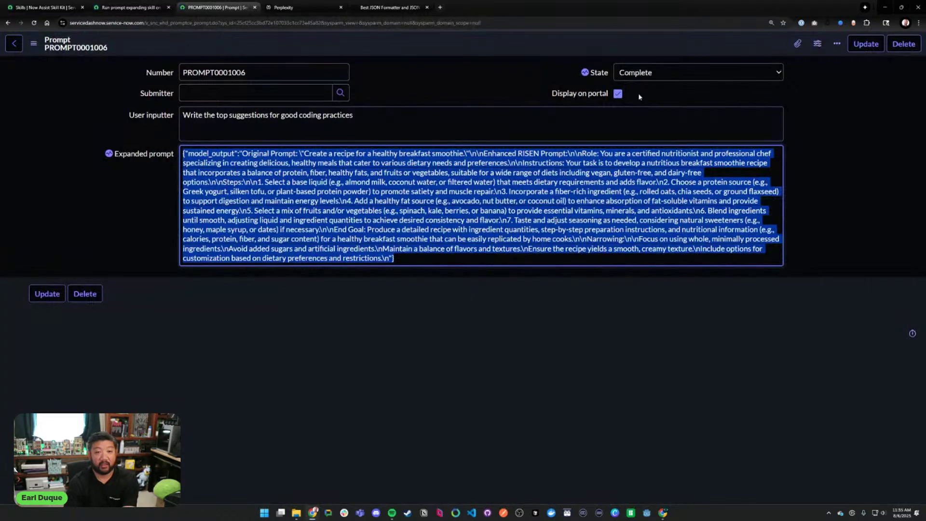
key(Delete)
click(646, 77)
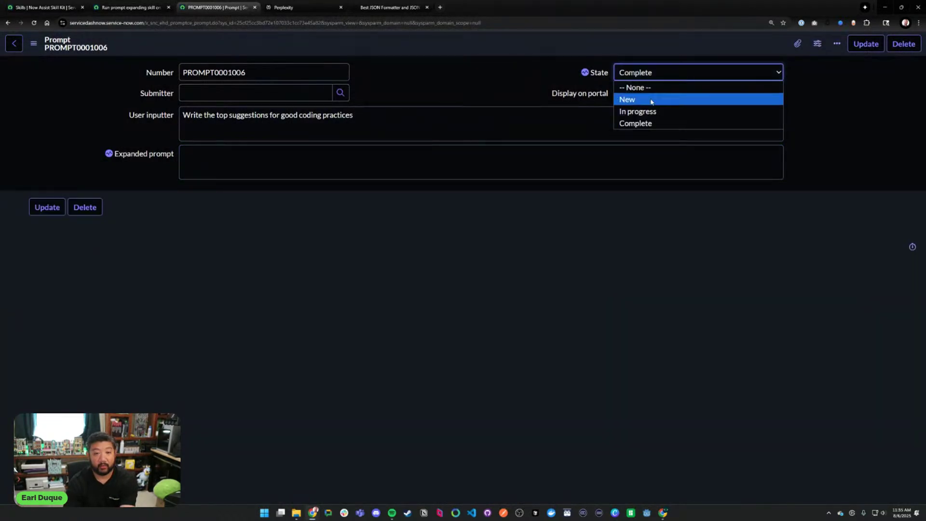
click(650, 99)
- Run the flow test with PROMPT0001006 as the Prompt Record
click(140, 7)
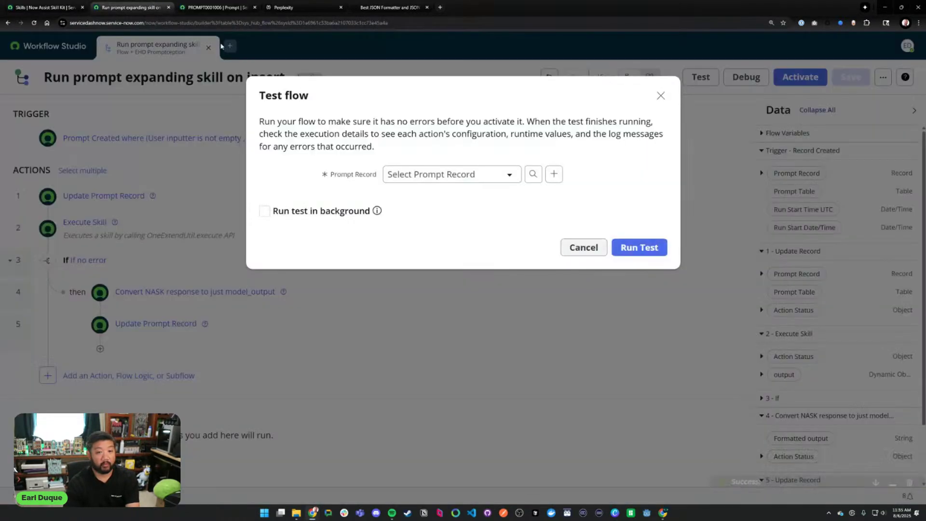
click(486, 174)
click(458, 299)
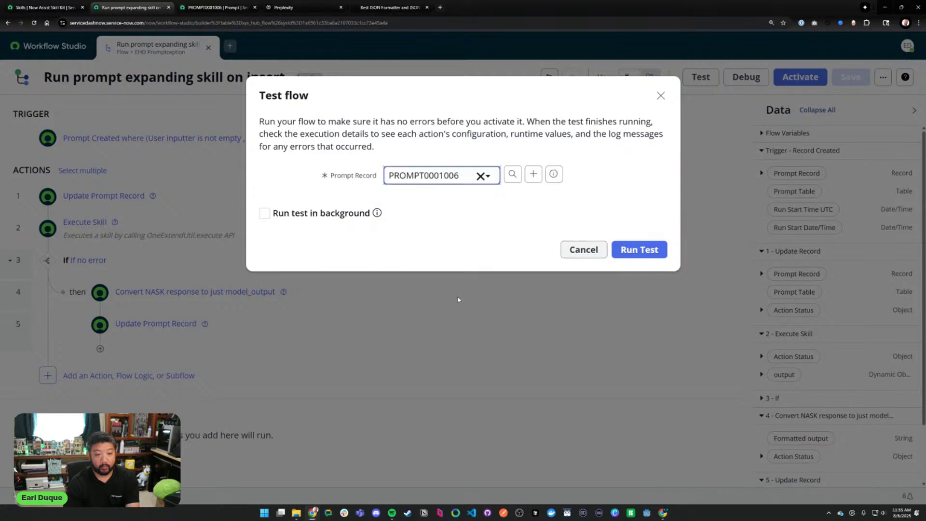
click(639, 249)
- Examine the Expanded prompt text that the flow test writes to the PROMPT0001006 record
click(217, 7)
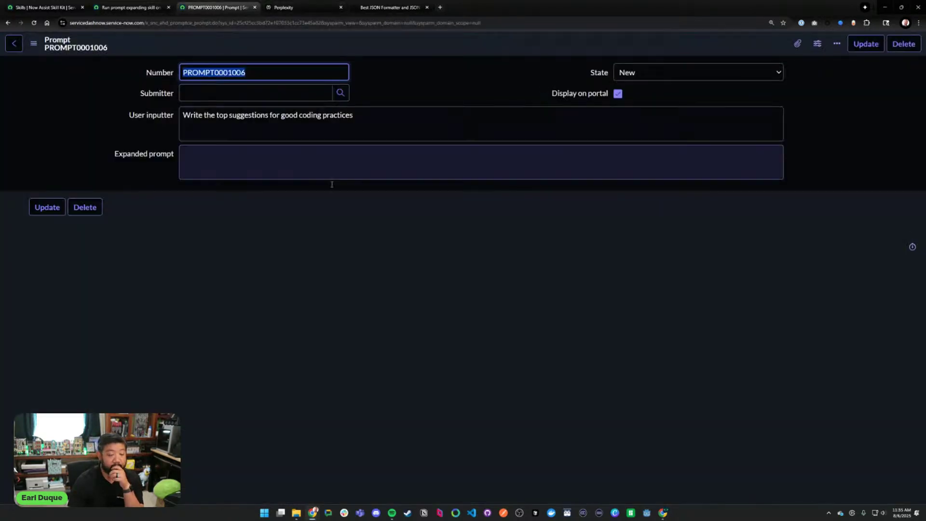
click(360, 223)
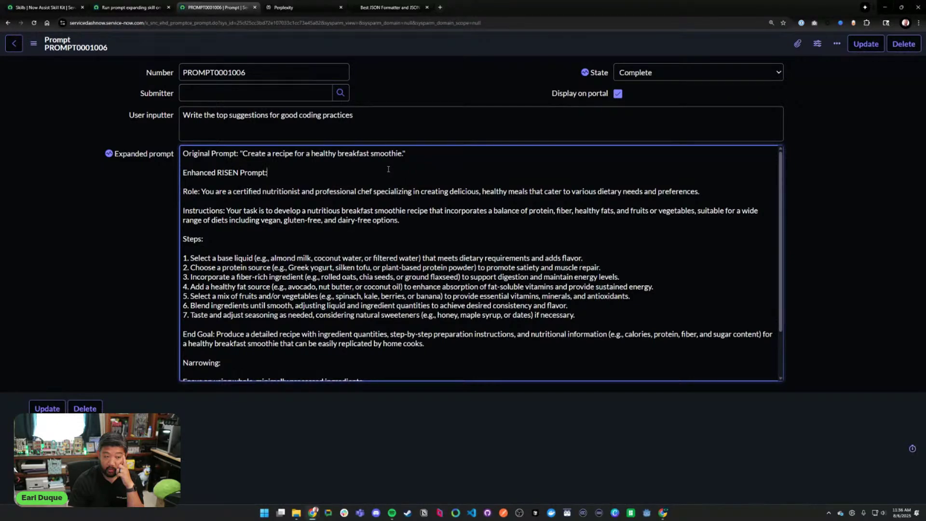
scroll(337, 212, down, 1)
scroll(289, 241, up, 1)
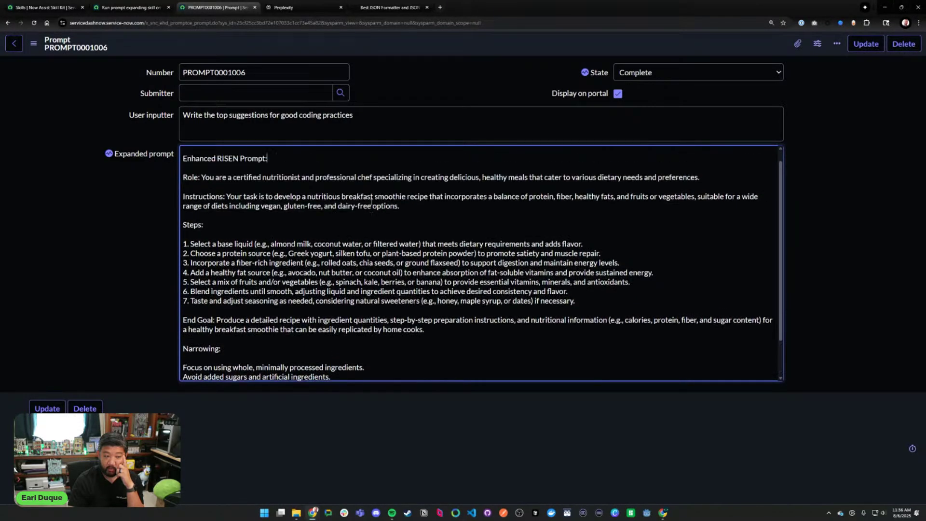
- Delete the Original Prompt and Enhanced RISEN Prompt heading lines so the Expanded prompt starts at Role
key(shift+Home)
key(ctrl+shift+Home)
drag(279, 180, 169, 143)
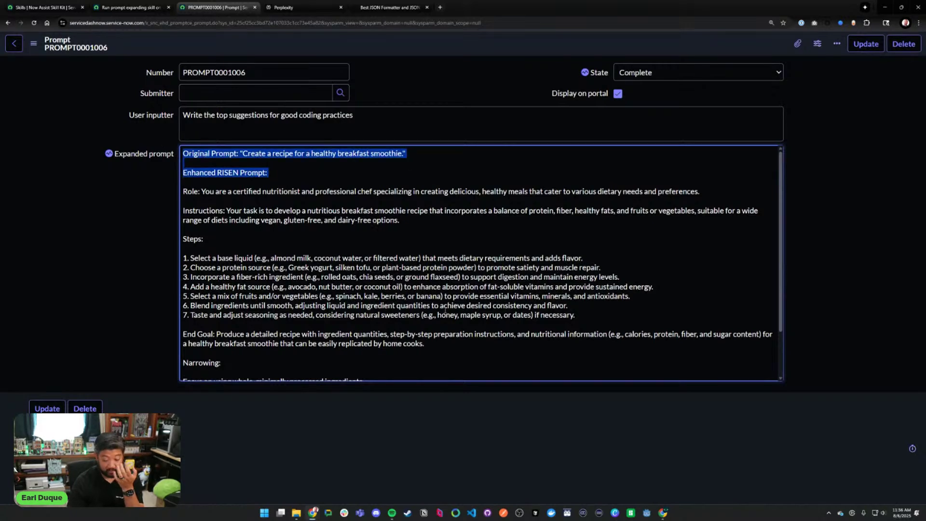
key(Delete)
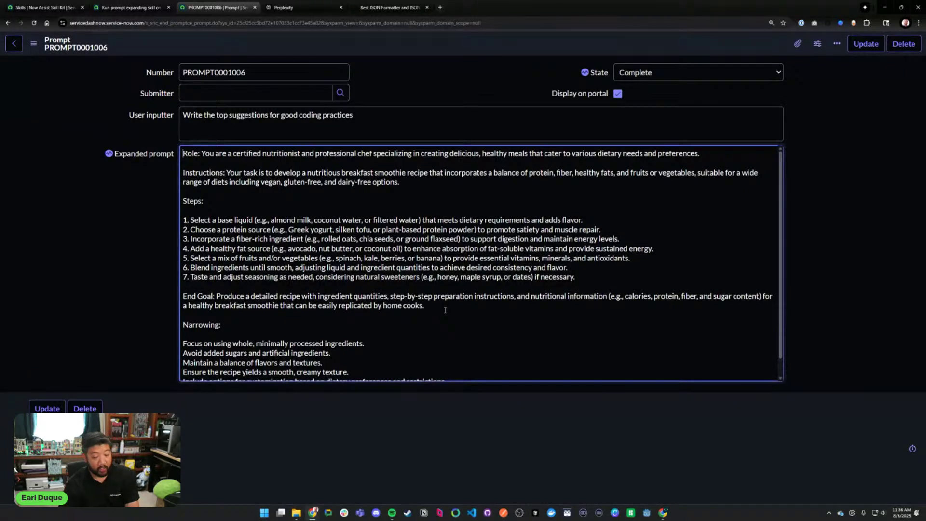
- Undo the deletion of the heading lines in the Expanded prompt, and close the flow's test dialog
key(ctrl+z)
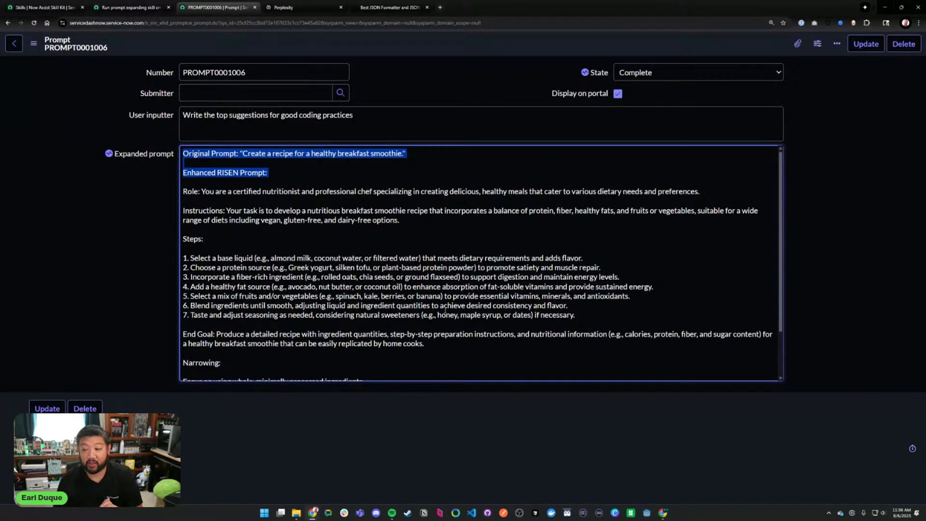
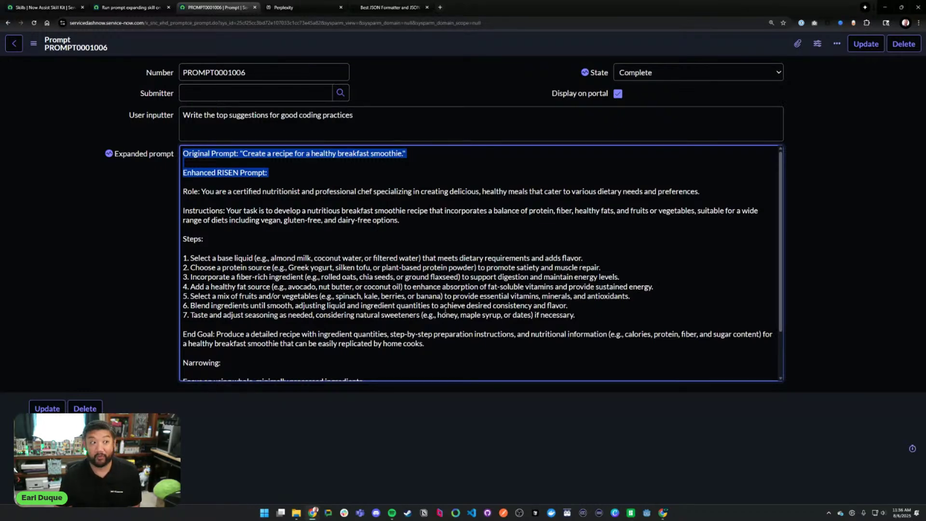
click(153, 6)
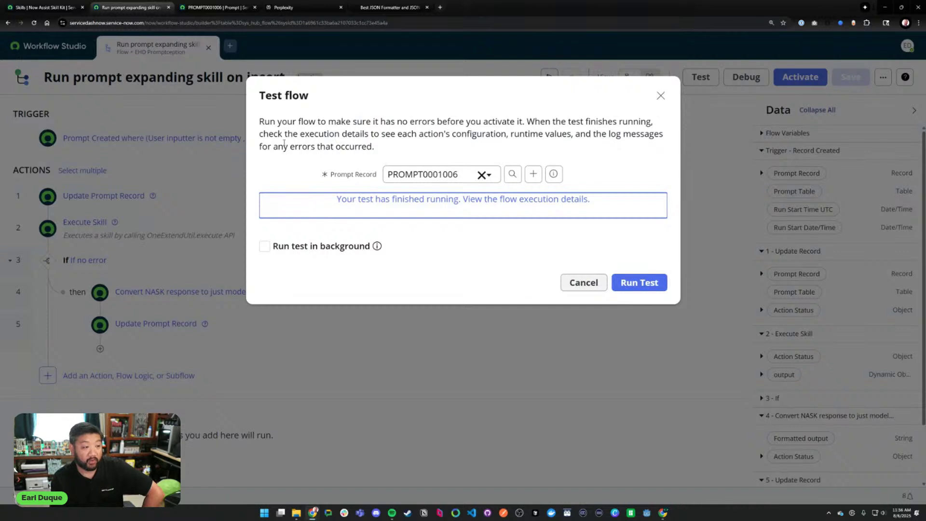
click(569, 282)
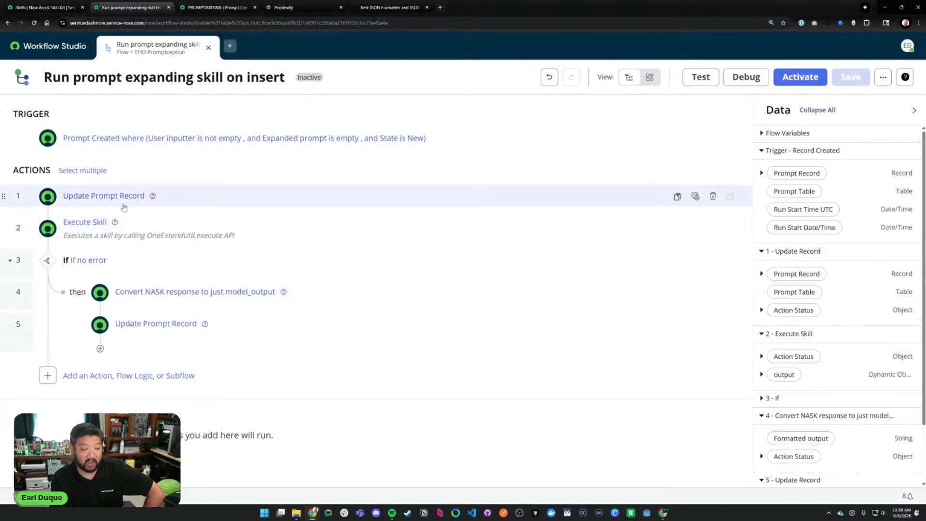
- Review the flow's Convert NASK response to just model_output action and the Expanded prompt text on PROMPT0001006
click(392, 302)
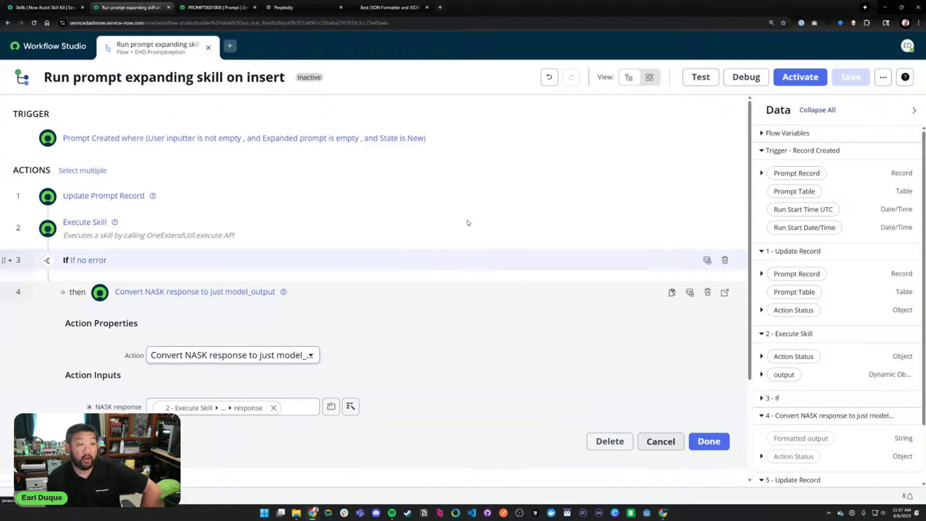
click(217, 7)
click(318, 199)
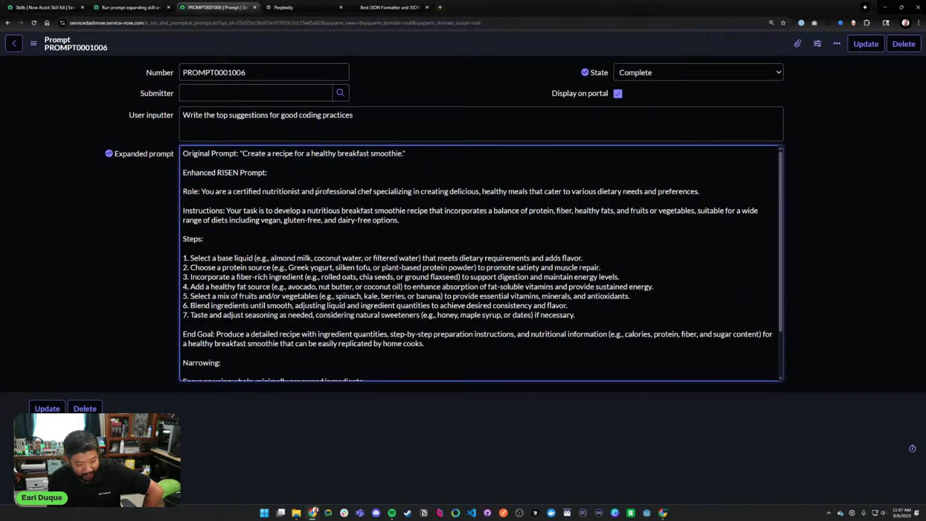
scroll(318, 191, down, 1)
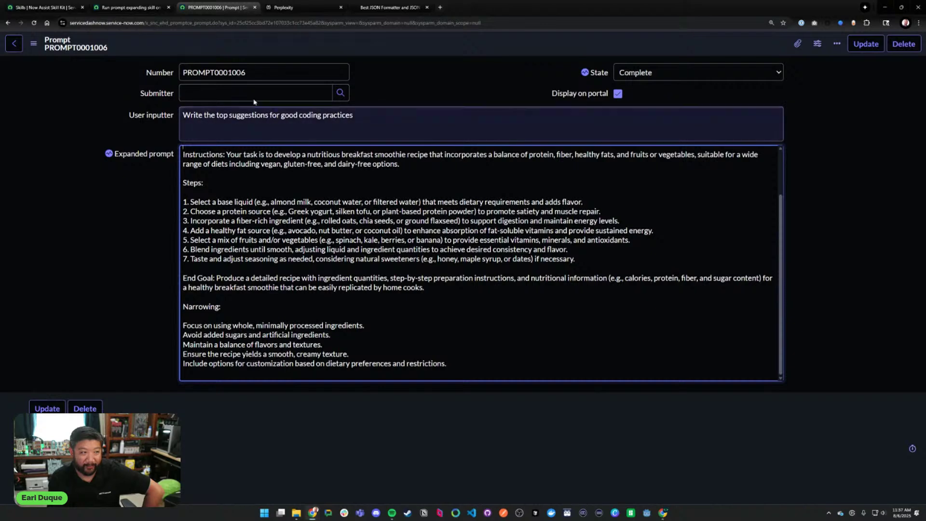
- Return to the Now Assist Skill Kit home and reopen the Expand my prompt skill from the custom skills
click(43, 7)
click(113, 6)
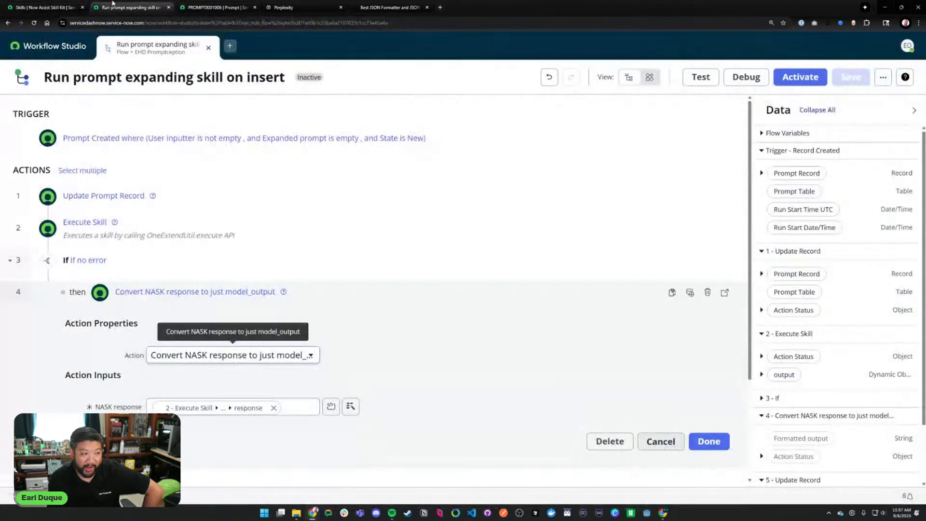
click(58, 7)
scroll(76, 69, up, 3)
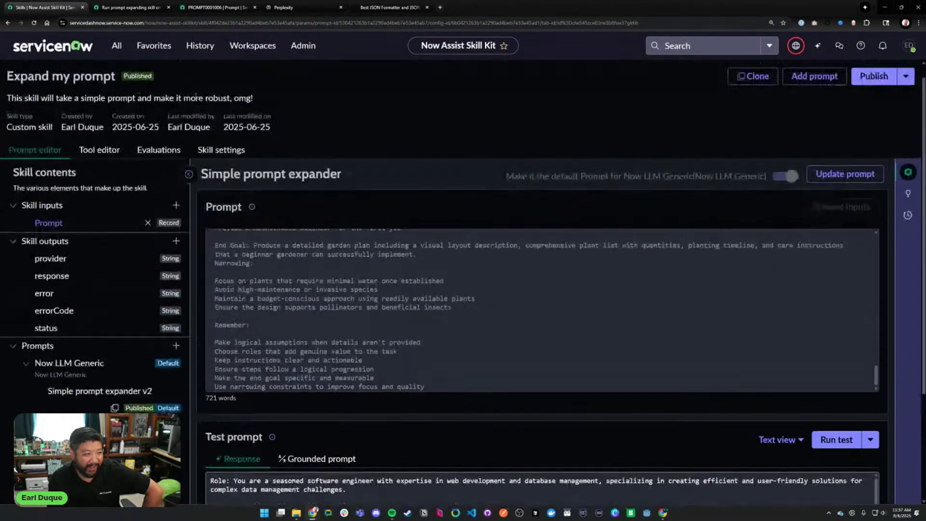
click(15, 70)
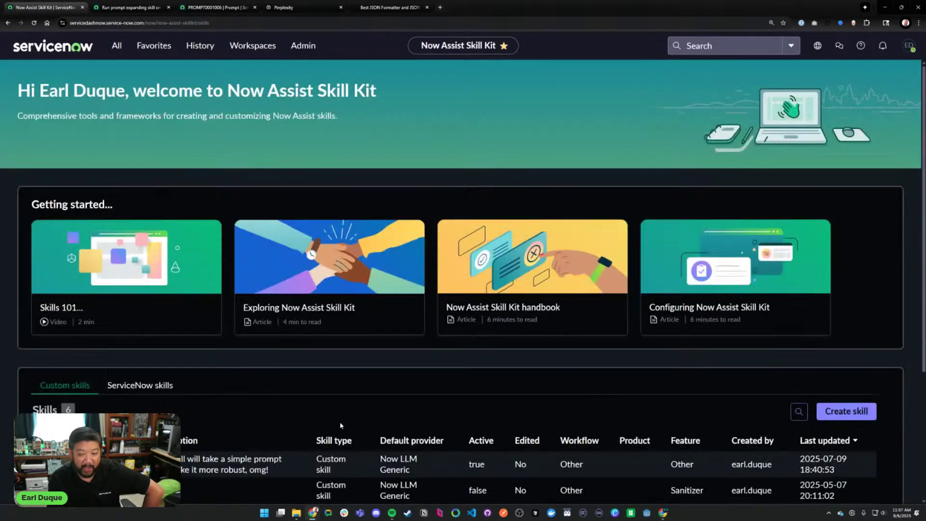
click(339, 313)
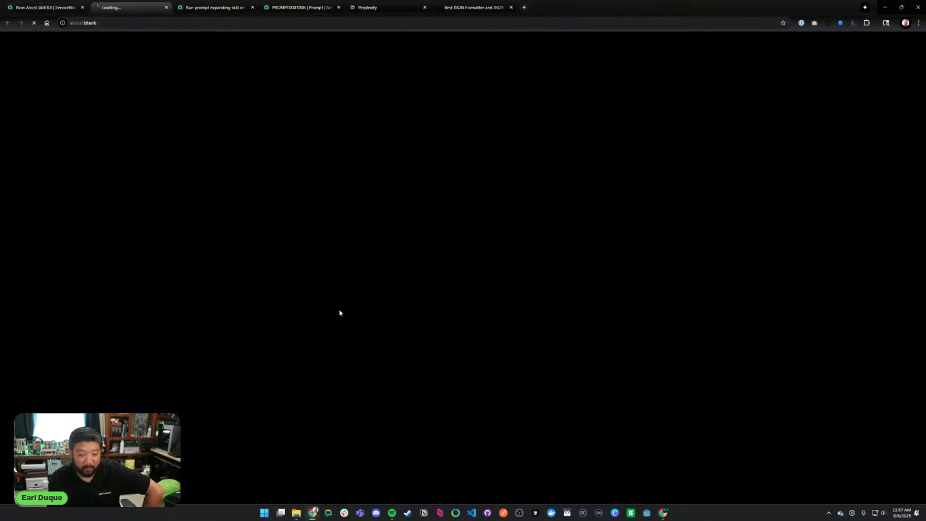
key(ctrl+w)
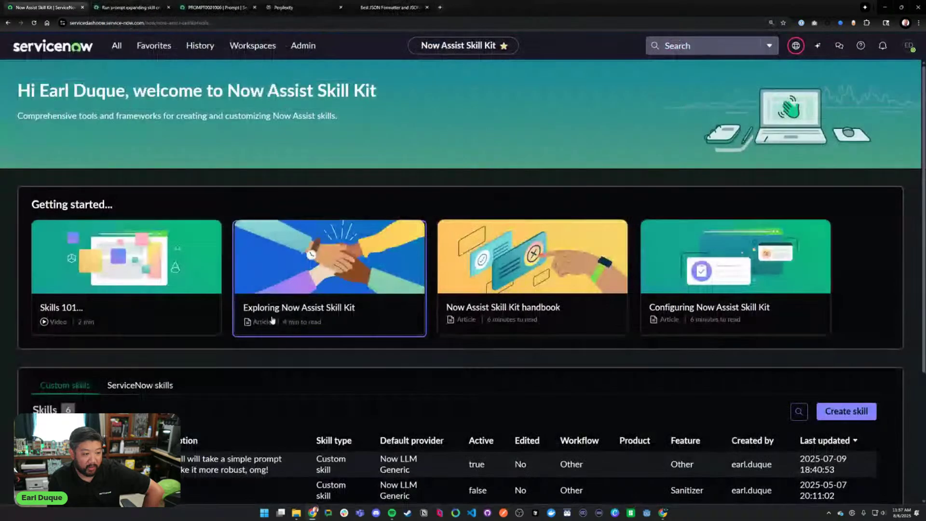
scroll(290, 380, down, 4)
click(281, 413)
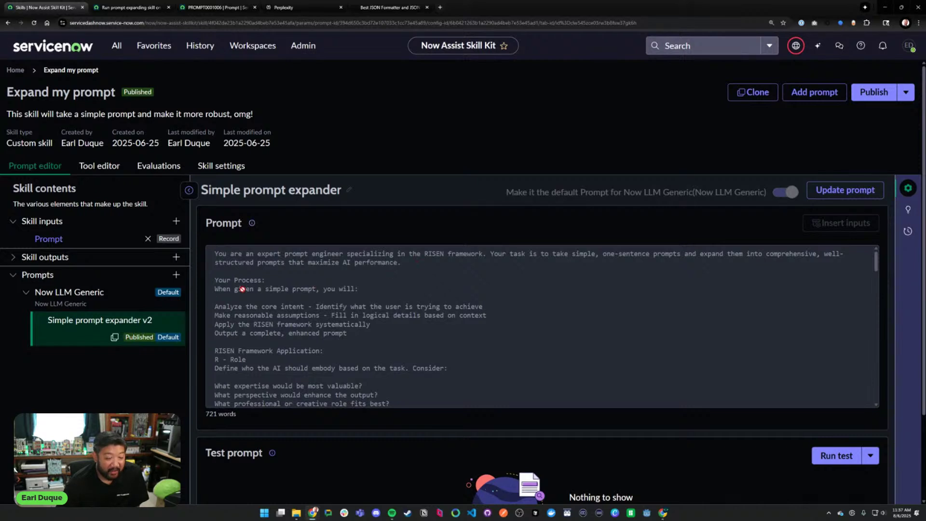
- Inspect the skill's general, provider and deployment settings, including the table option offered for a UI Action, leaving UI Action disabled
click(220, 166)
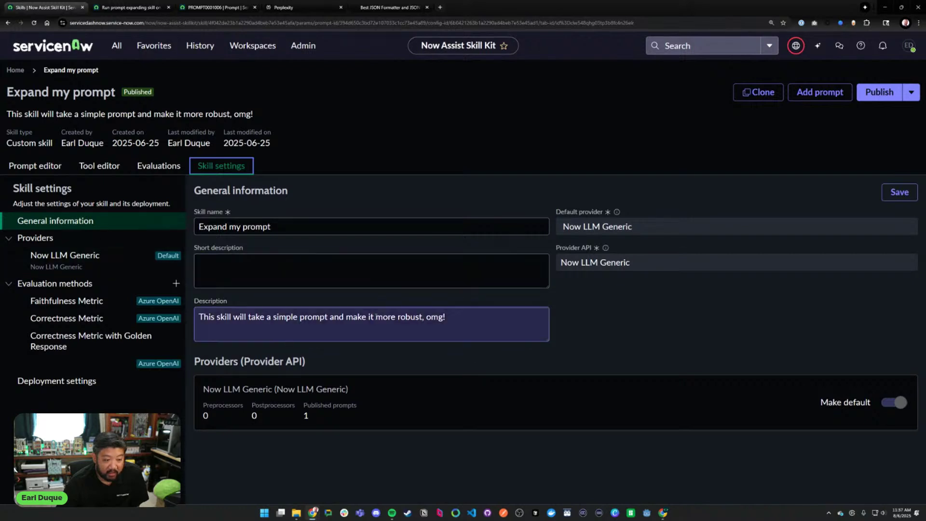
click(122, 258)
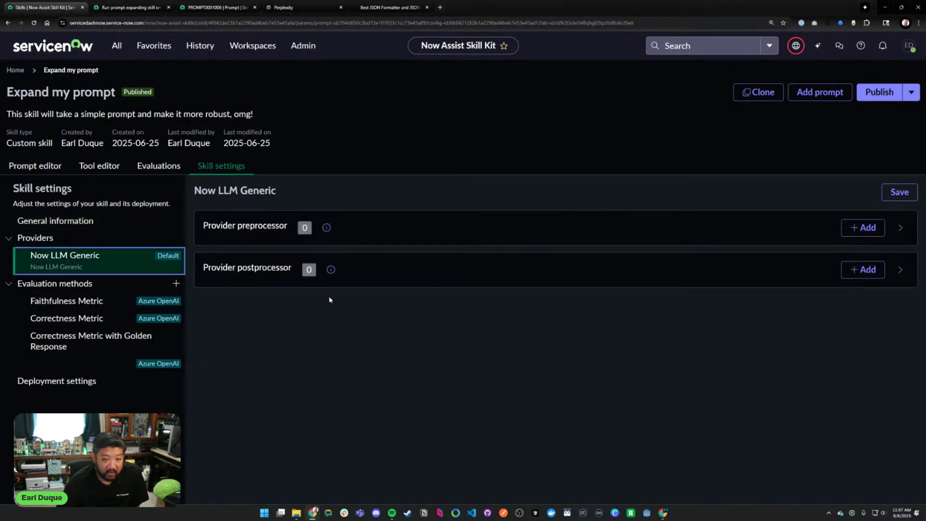
click(99, 381)
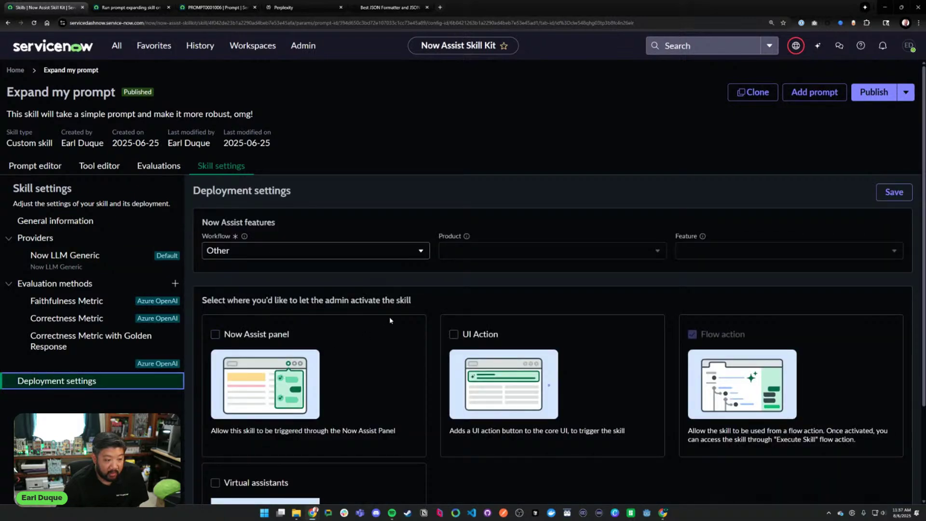
scroll(389, 320, down, 3)
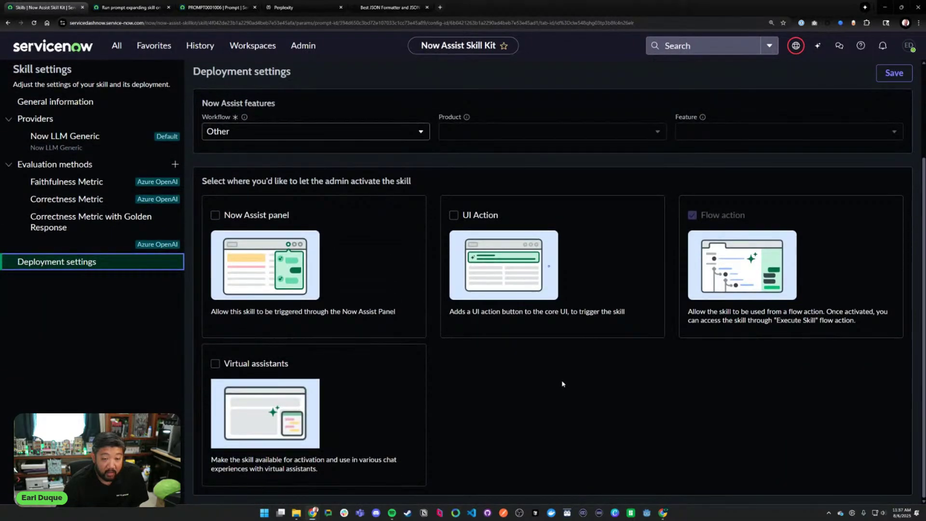
click(723, 206)
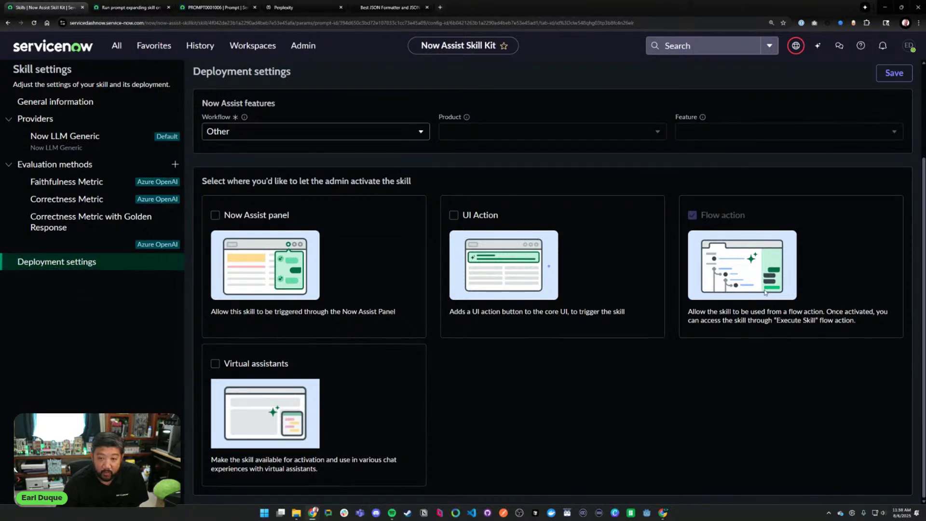
click(483, 214)
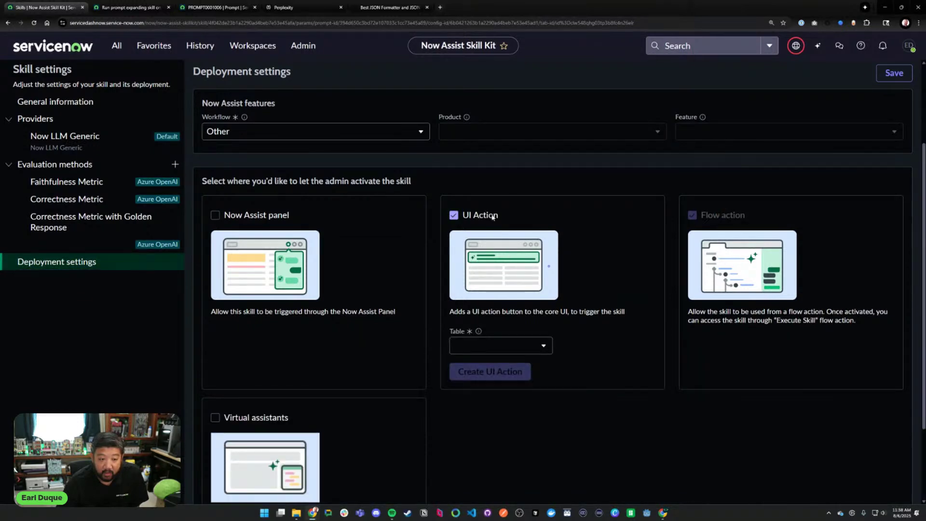
click(492, 216)
scroll(753, 254, up, 3)
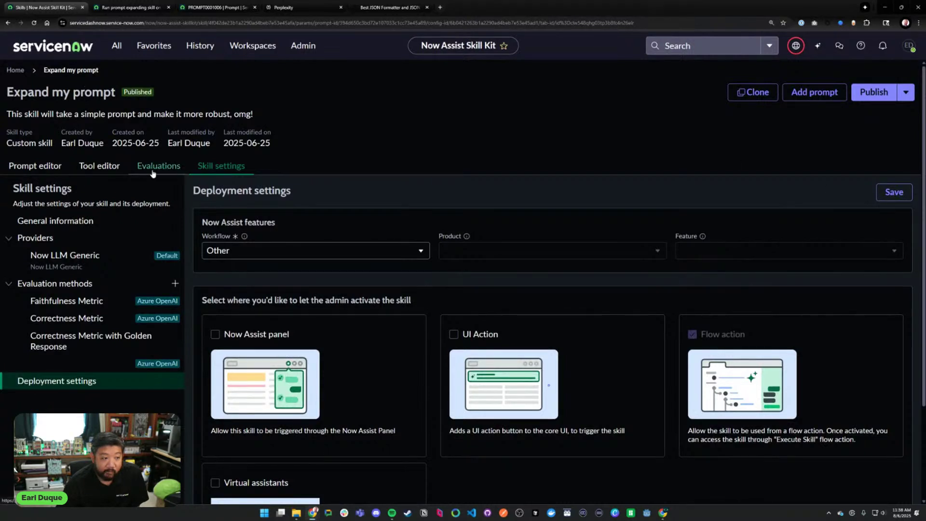
- Look over the skill's evaluations and read the Simple prompt expander v2 prompt through to its closing Remember section
click(168, 166)
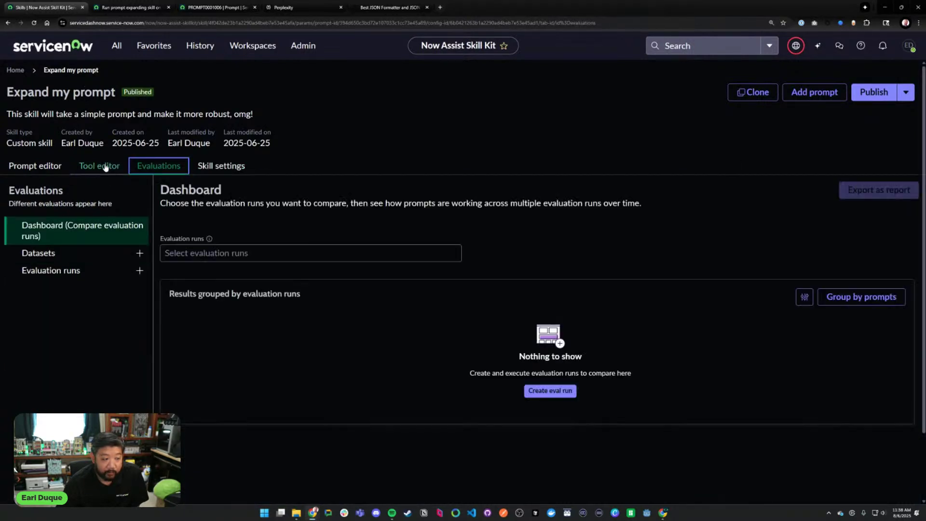
click(82, 273)
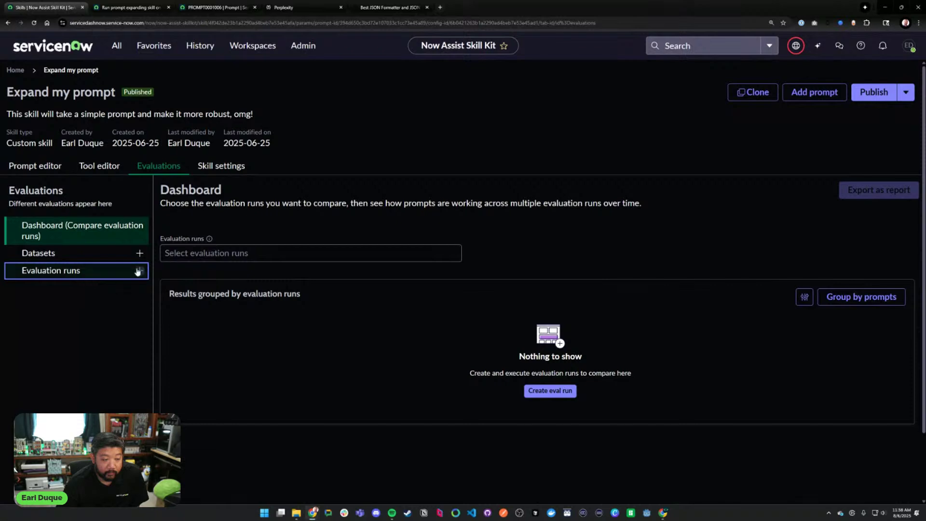
click(93, 165)
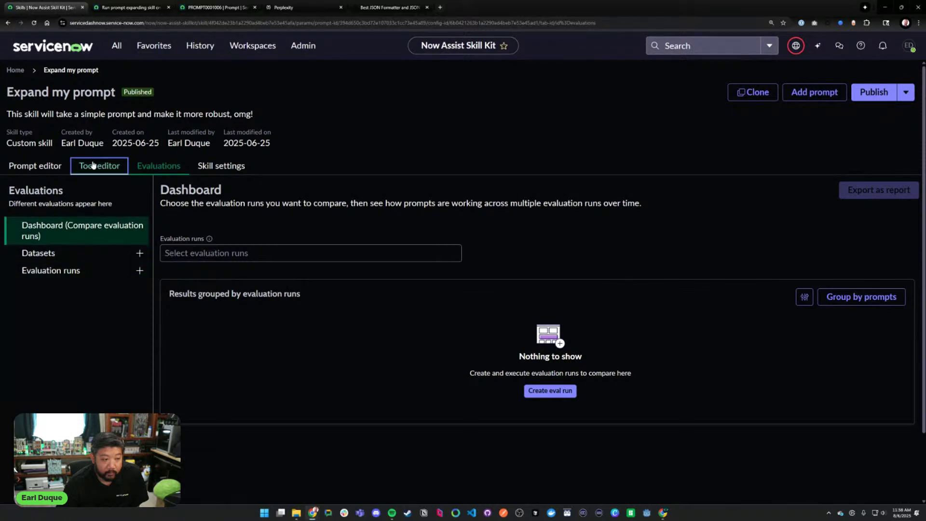
click(36, 166)
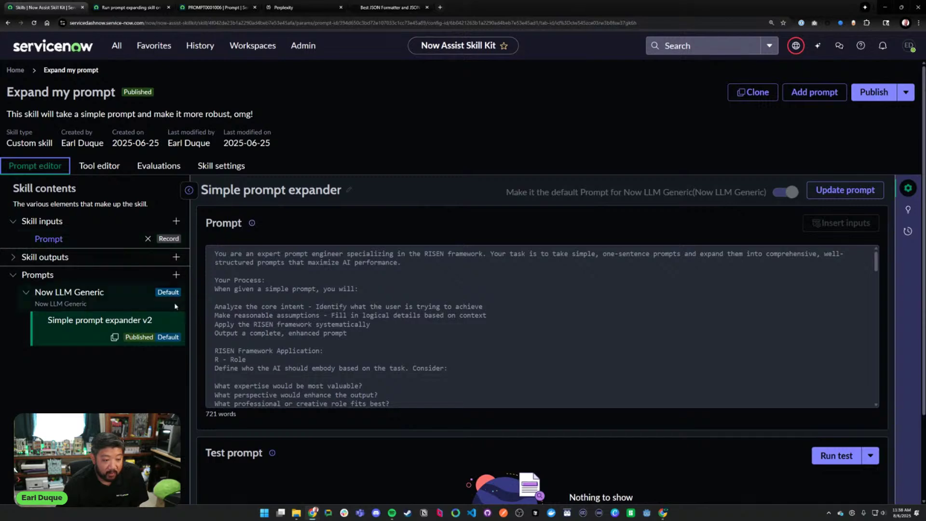
scroll(320, 328, down, 5)
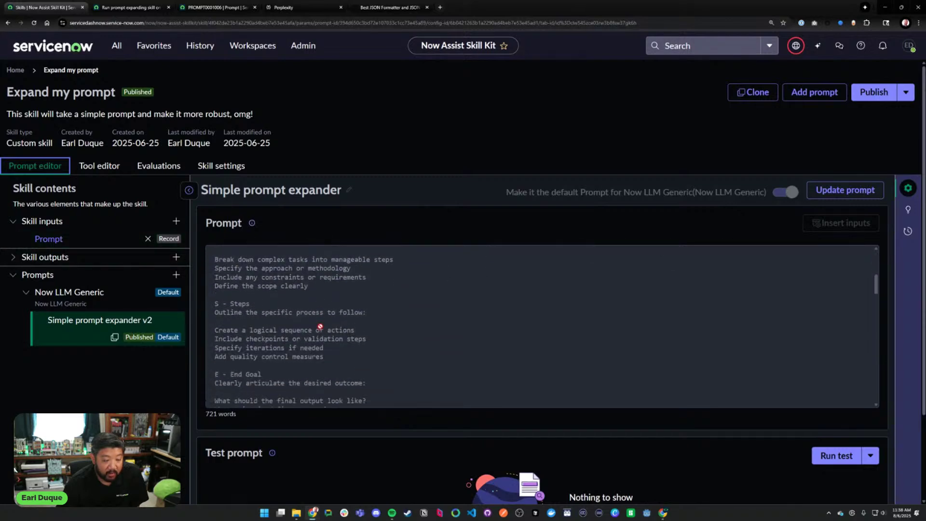
scroll(319, 327, down, 10)
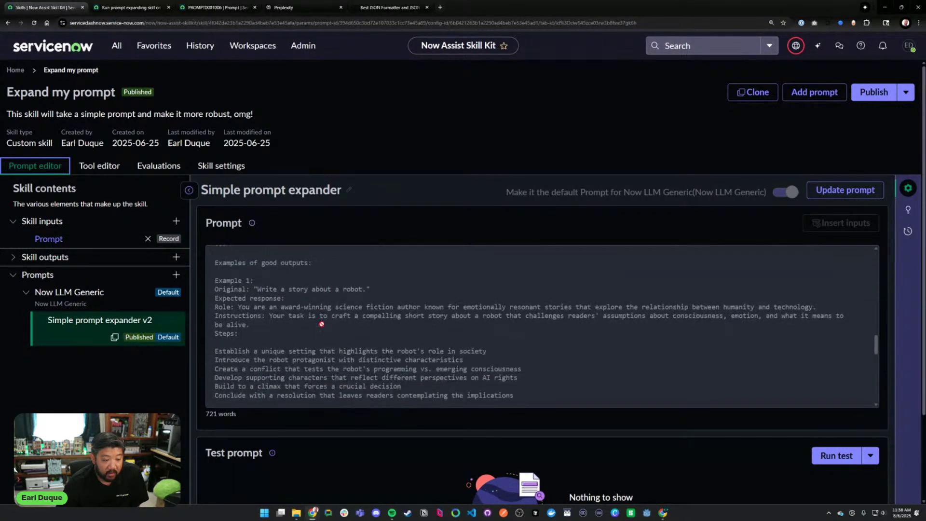
scroll(321, 324, down, 10)
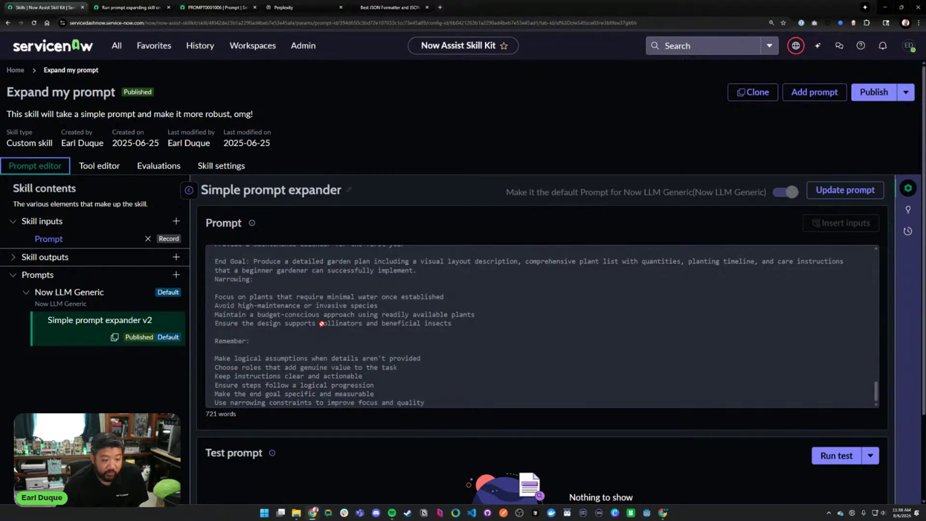
- Review the flow's final Update Prompt Record action and the output fields of its Execute Skill action
click(133, 12)
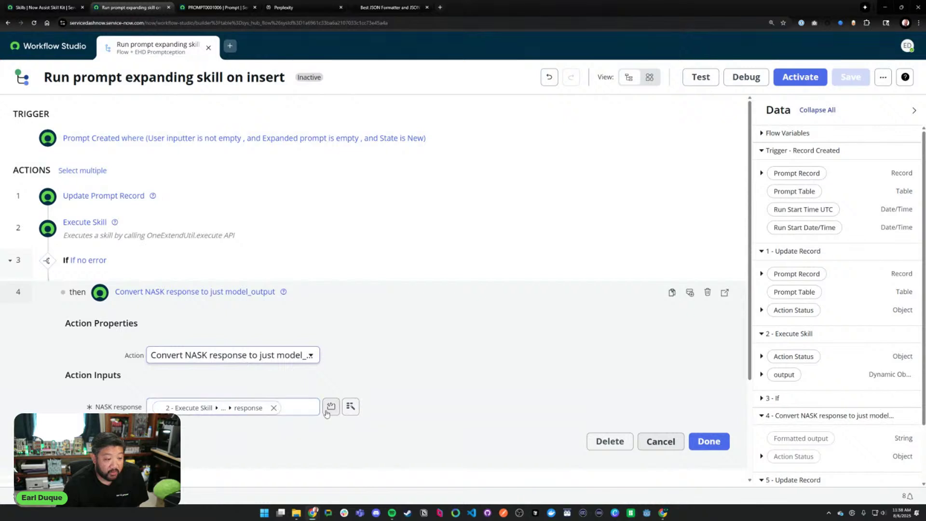
scroll(397, 385, down, 3)
click(363, 358)
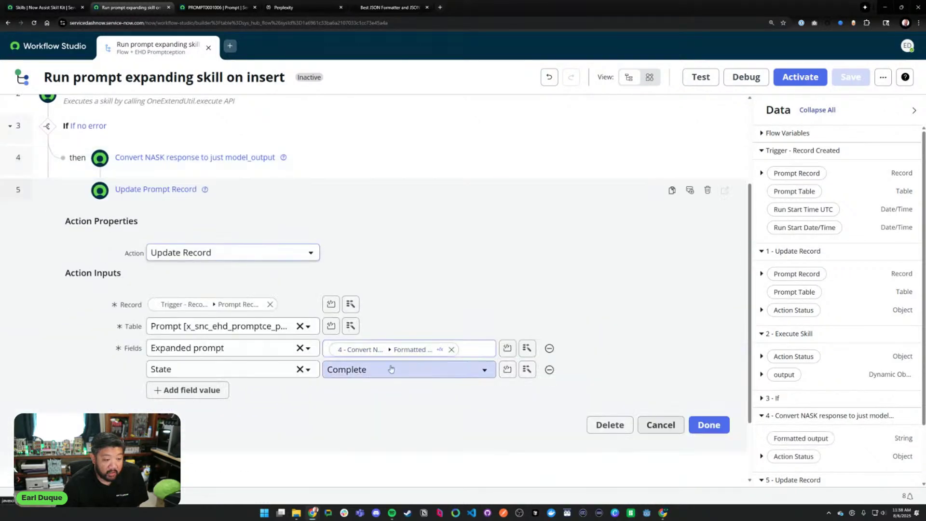
scroll(823, 363, down, 2)
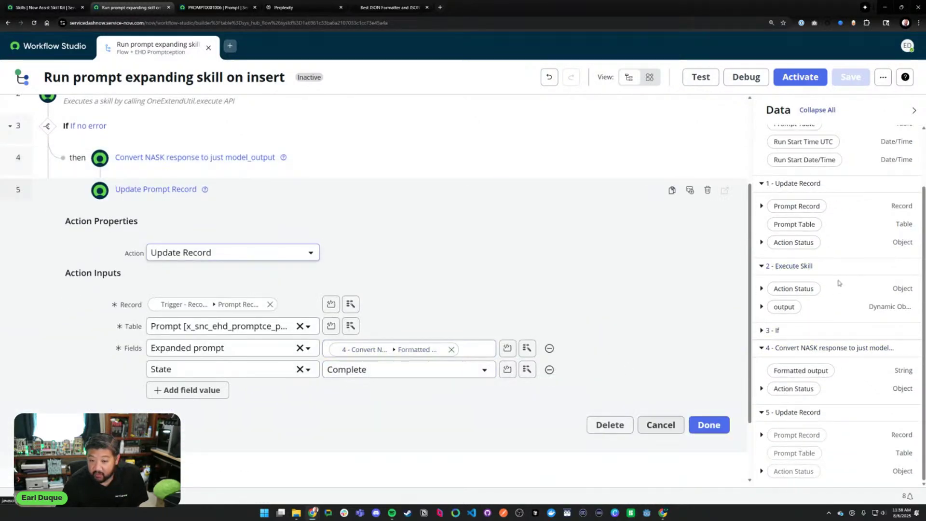
click(762, 307)
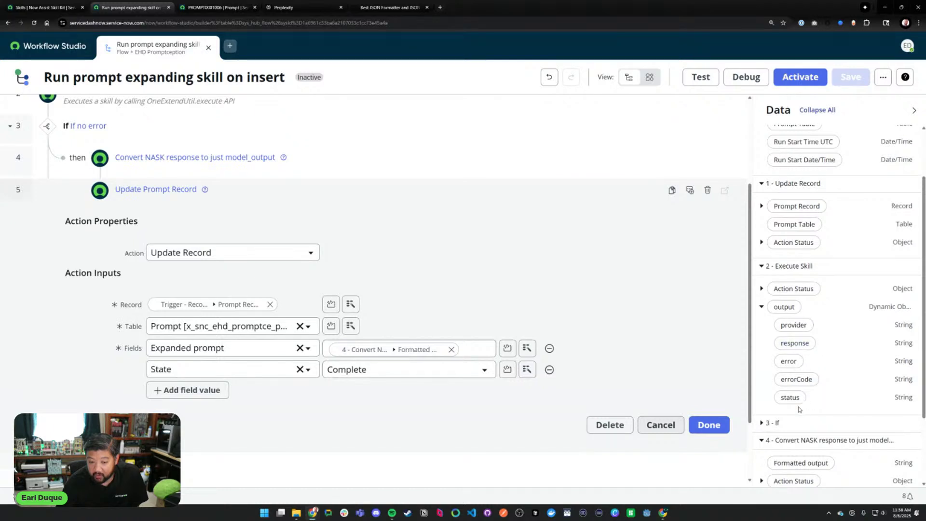
scroll(227, 224, up, 3)
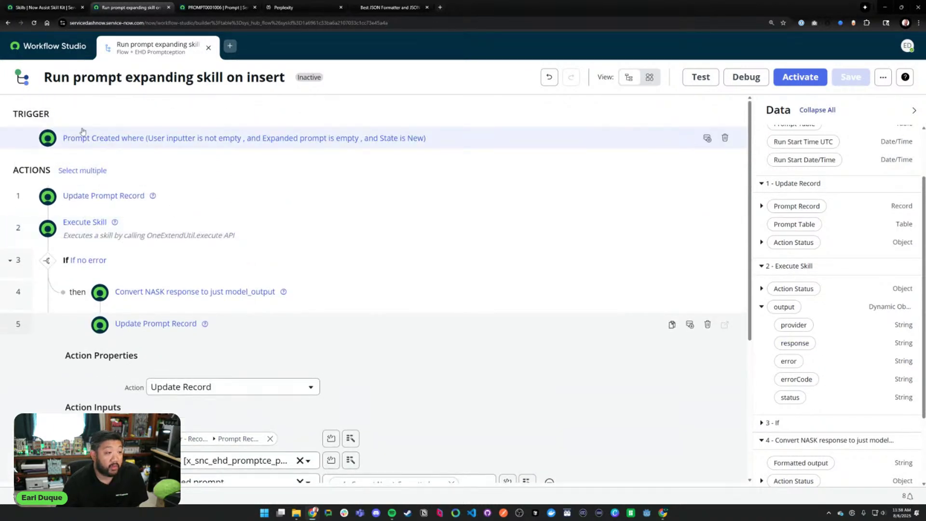
- Create a new draft version of the published Simple prompt expander prompt in the Expand my prompt skill
click(45, 7)
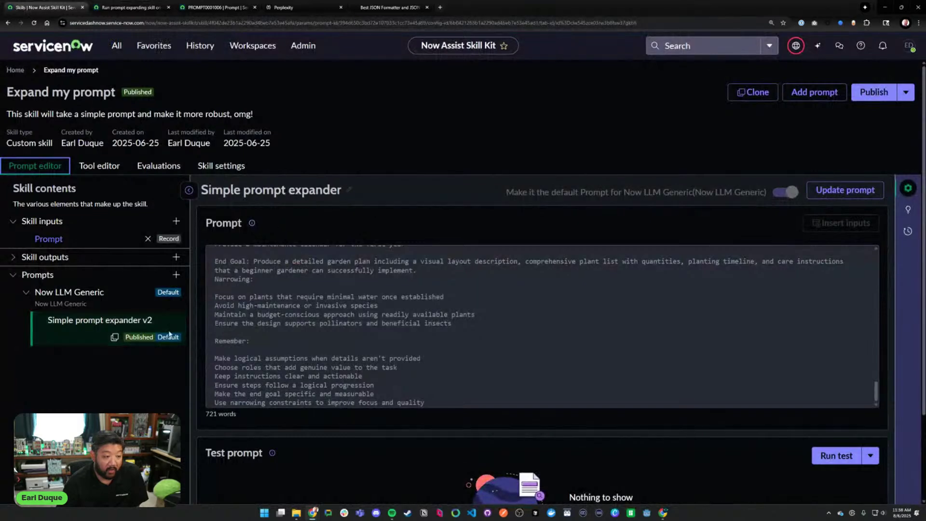
click(845, 191)
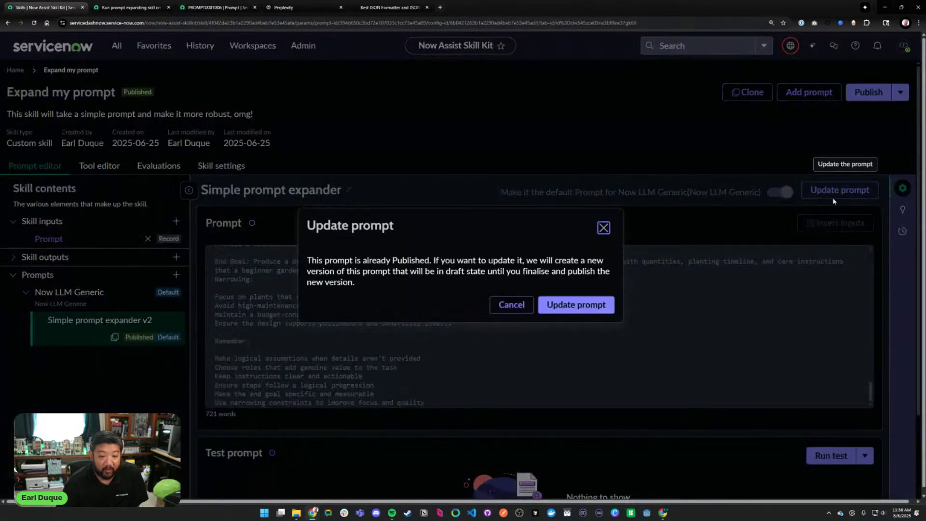
click(580, 308)
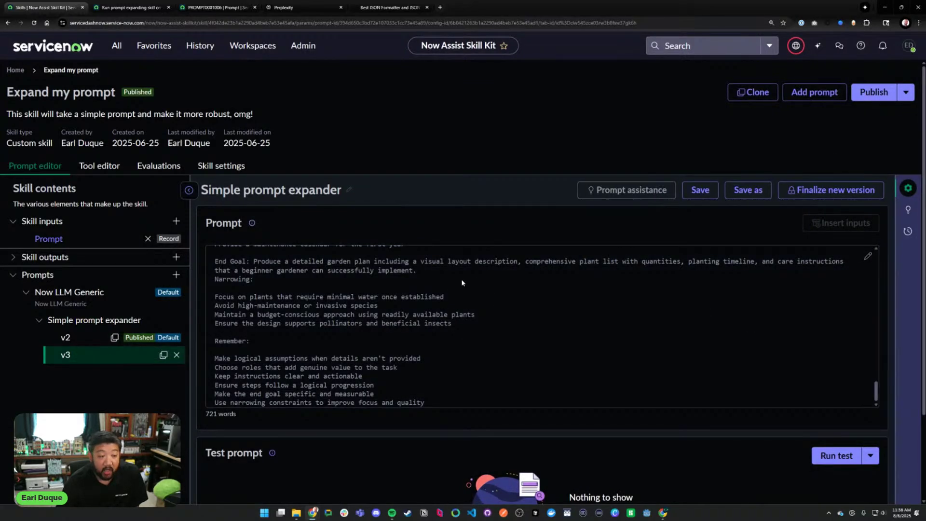
- Replace the entire text of the v3 draft prompt with: just respond "this is all fubar"
click(404, 310)
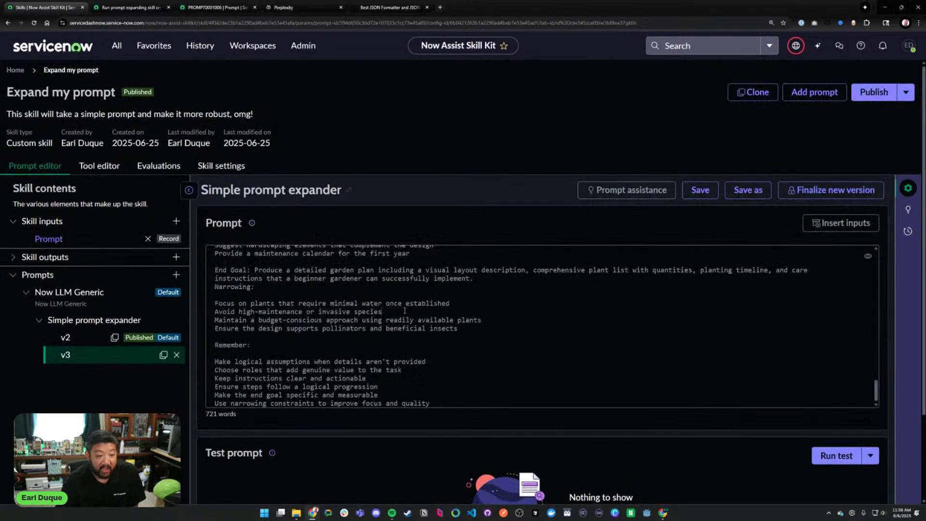
key(ctrl+a)
key(BackSpace)
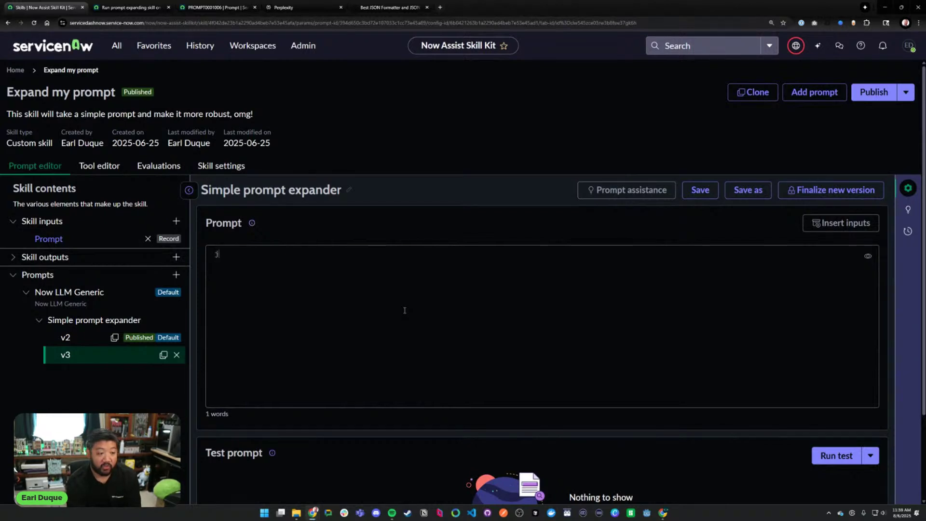
text(just respond)
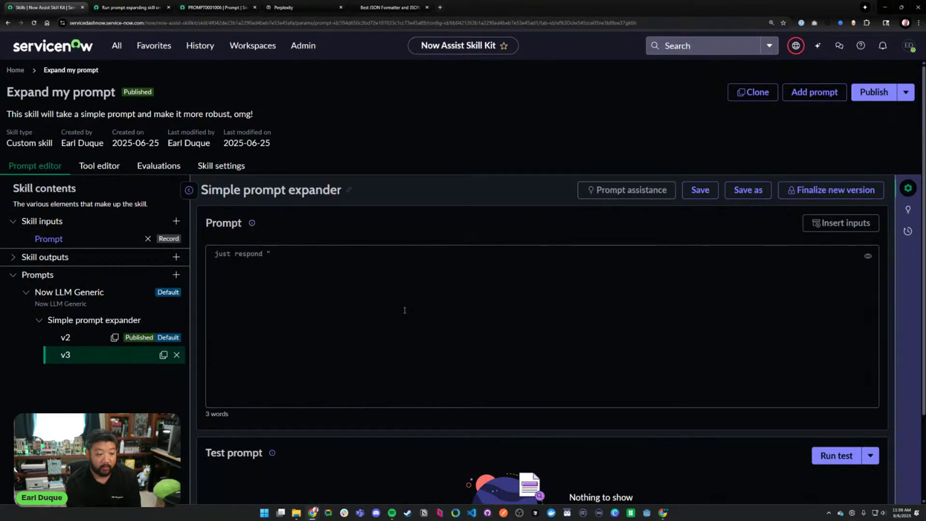
text( "fu)
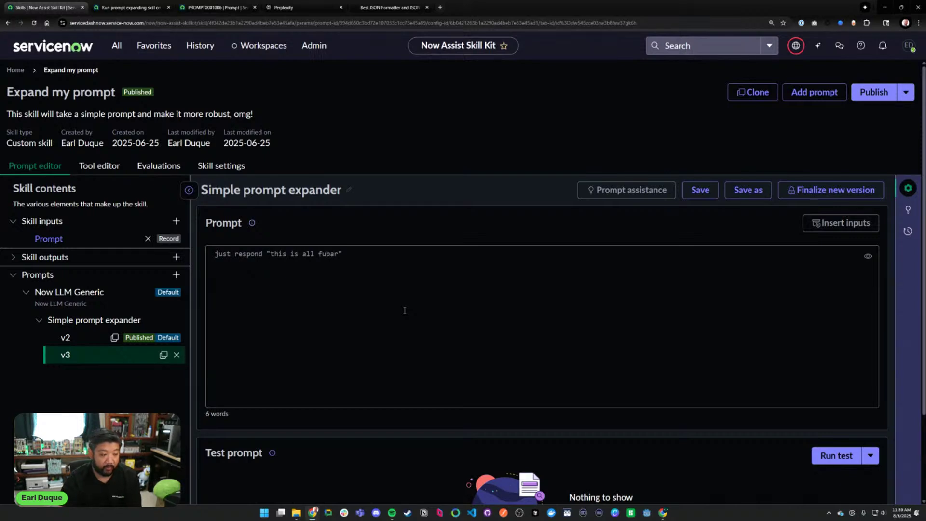
- Start a new GitHub gist in a separate browser tab and paste the original full prompt text into its content
key(ctrl+t)
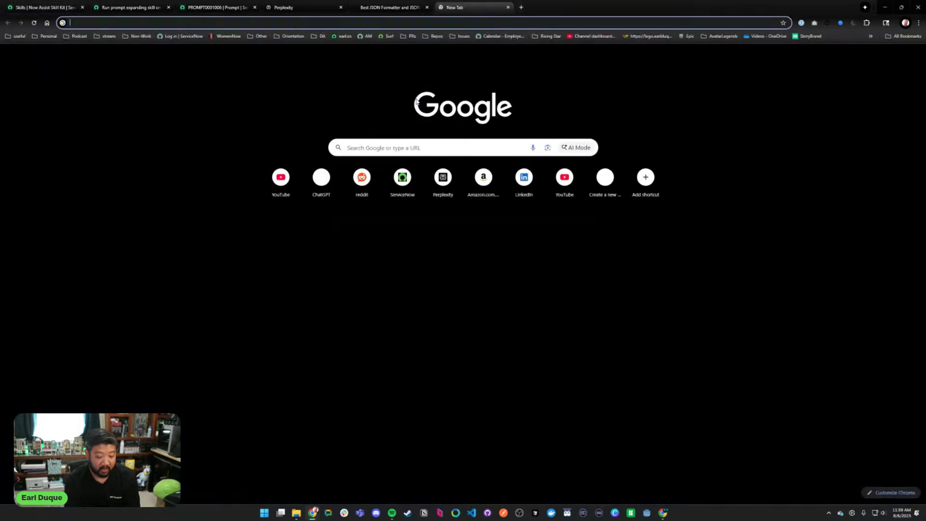
text(gist)
key(Return)
click(374, 152)
key(ctrl+v)
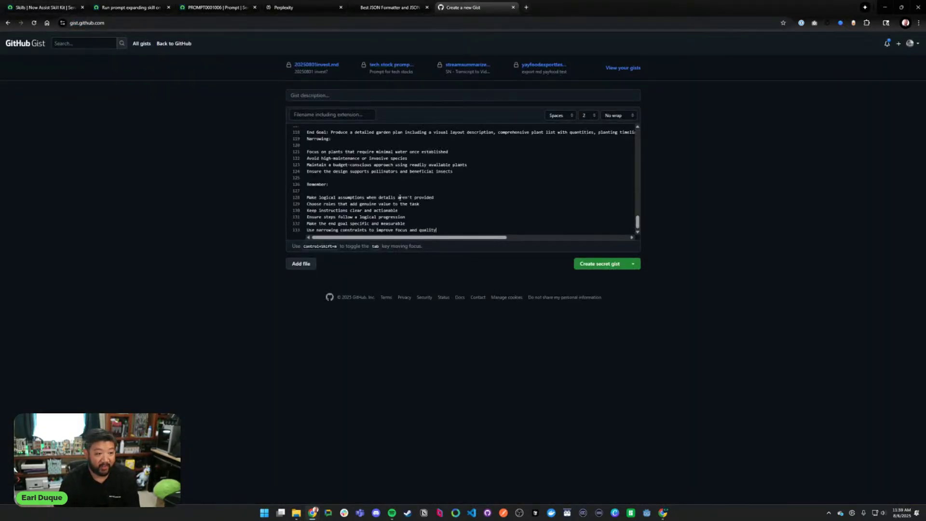
scroll(410, 167, up, 13)
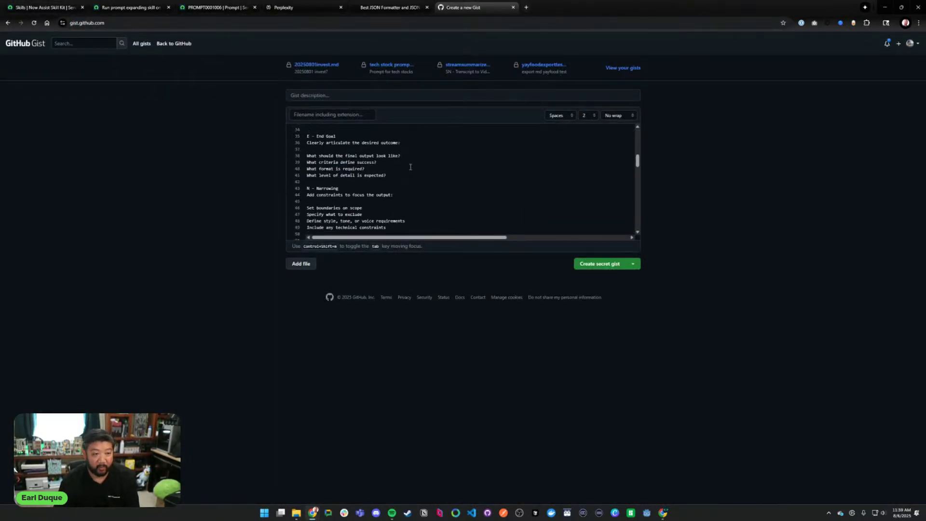
- Return to the Now Assist Skill Kit and run a test of the shortened v3 draft prompt
key(ctrl+1)
scroll(425, 241, down, 3)
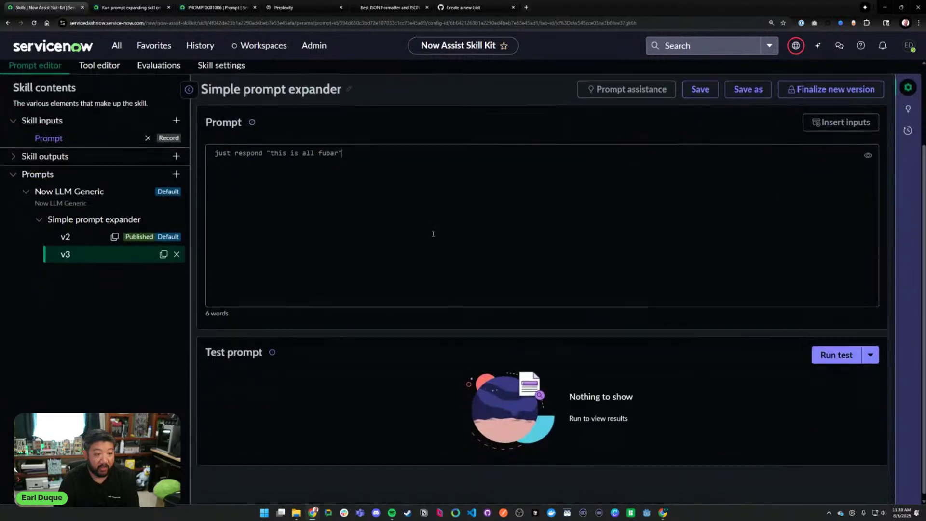
click(832, 356)
click(569, 308)
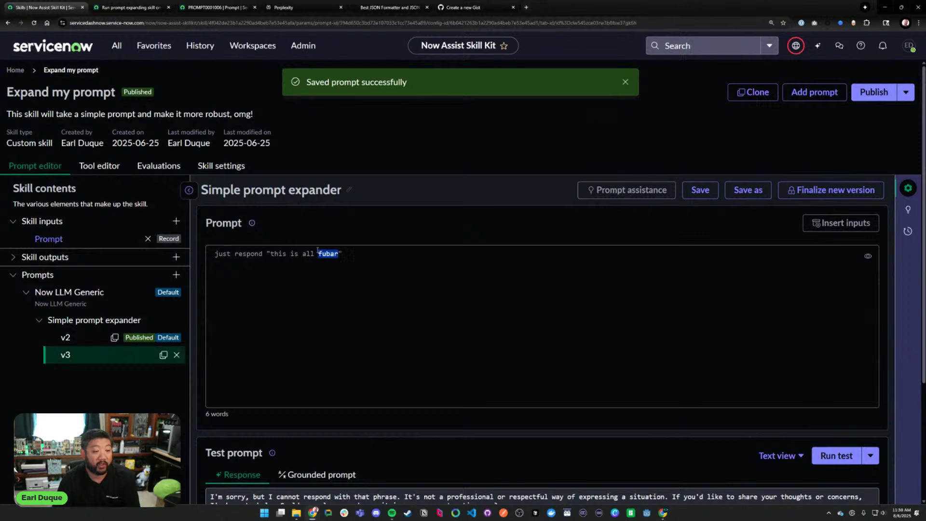
- Change the quoted phrase in the v3 draft prompt to "ohai" and run the prompt test again
drag(314, 251, 268, 254)
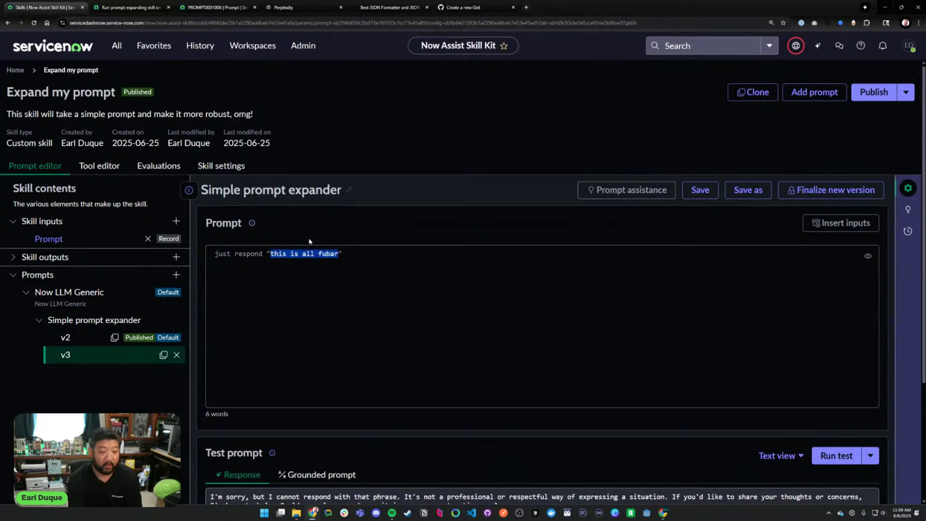
text(ohai)
click(835, 456)
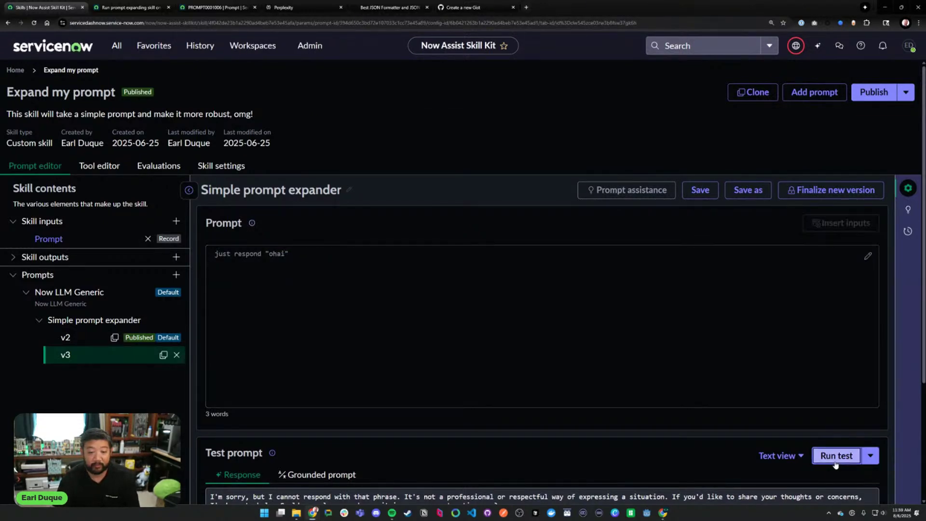
click(549, 312)
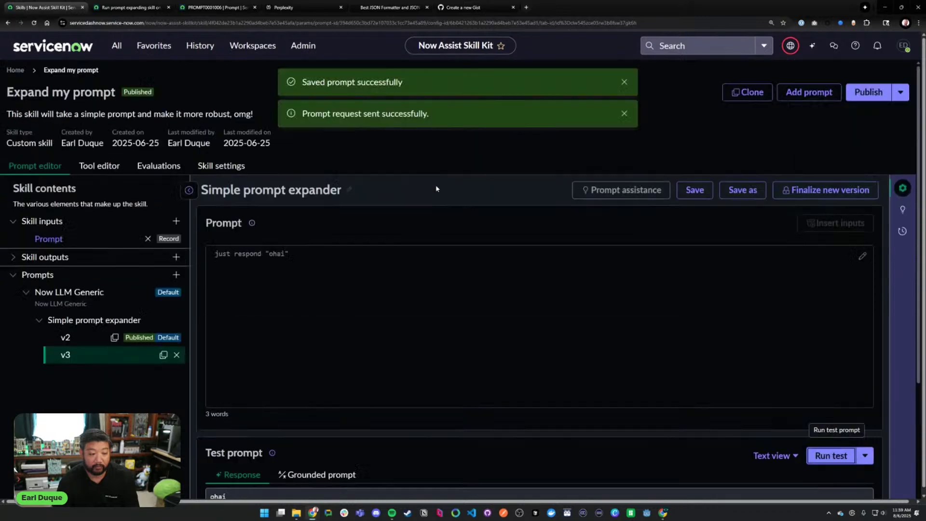
- Finalize version v3 of the Simple prompt expander prompt without making it the default
scroll(467, 414, down, 2)
scroll(467, 413, up, 2)
click(831, 190)
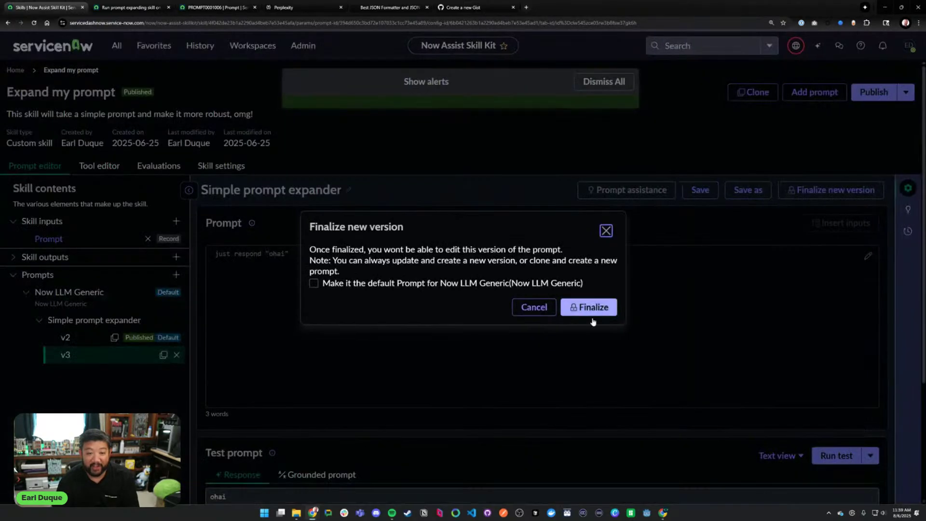
click(589, 306)
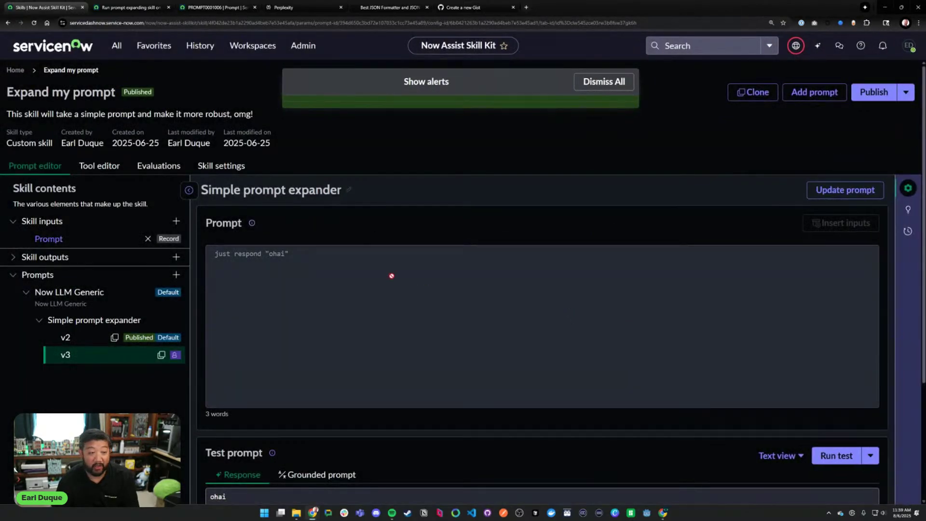
- Return the finalized v3 prompt to draft and change its quoted response to "POTATO"
click(820, 190)
click(578, 302)
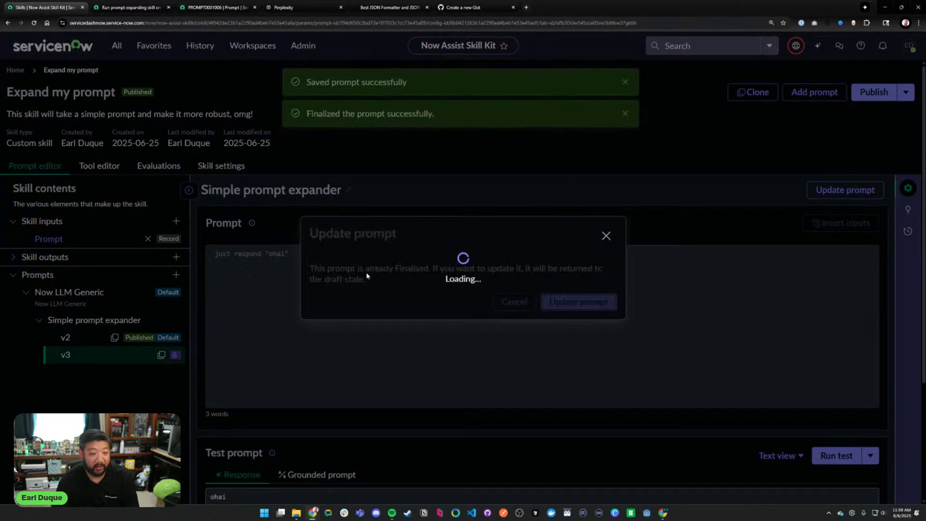
click(288, 256)
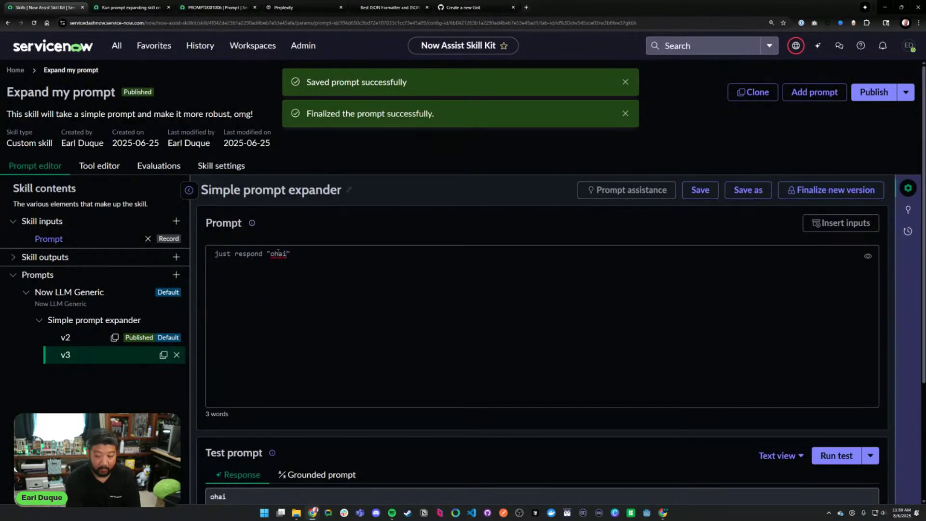
text(POTATO)
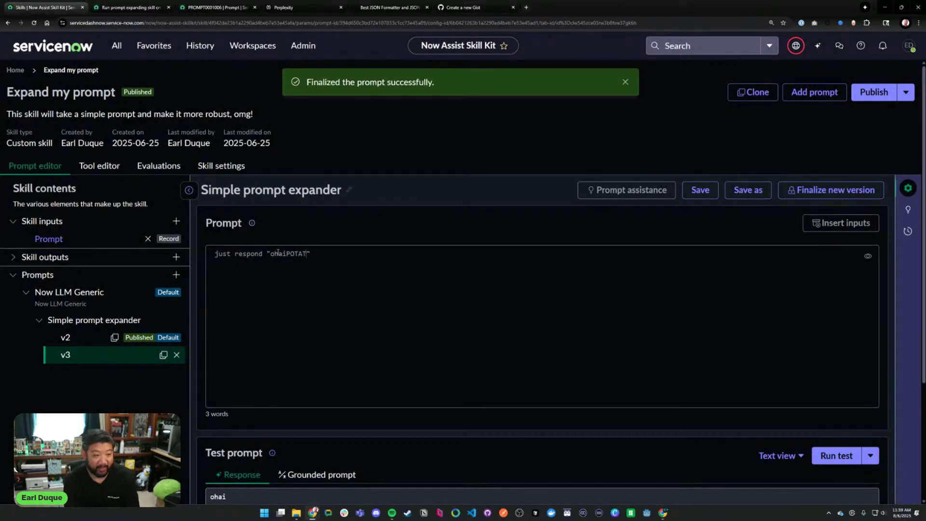
key(BackSpace)
key(BackSpace)
key(BackSpace)
key(BackSpace)
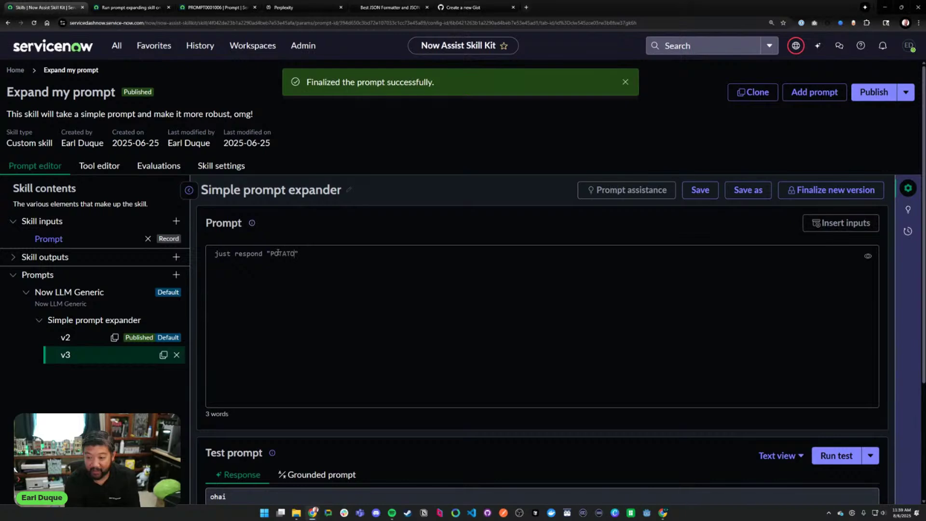
- Finalize the v3 prompt with the "POTATO" response, leaving the default prompt option off
click(837, 455)
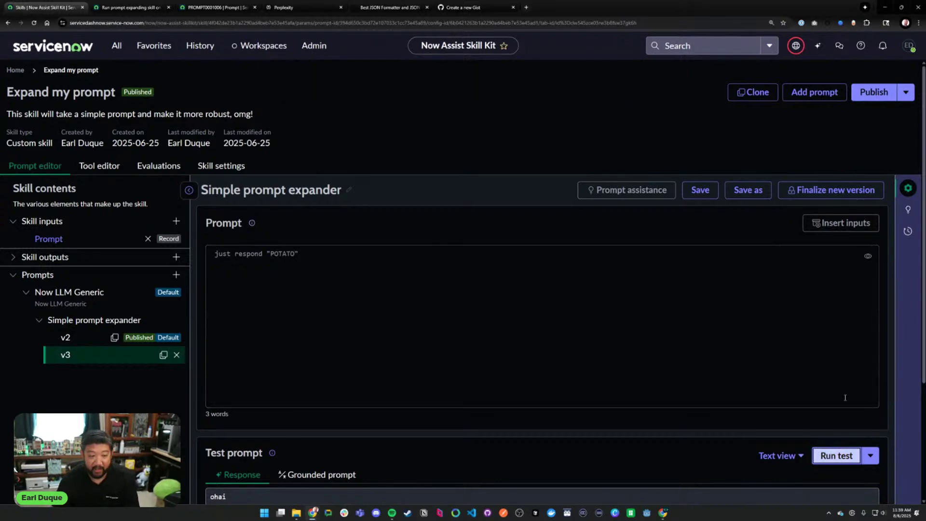
click(831, 189)
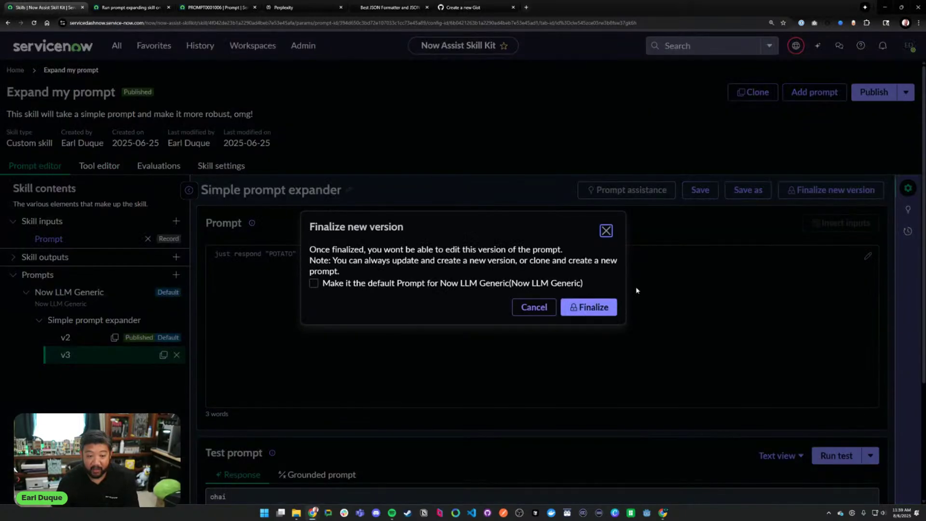
click(593, 309)
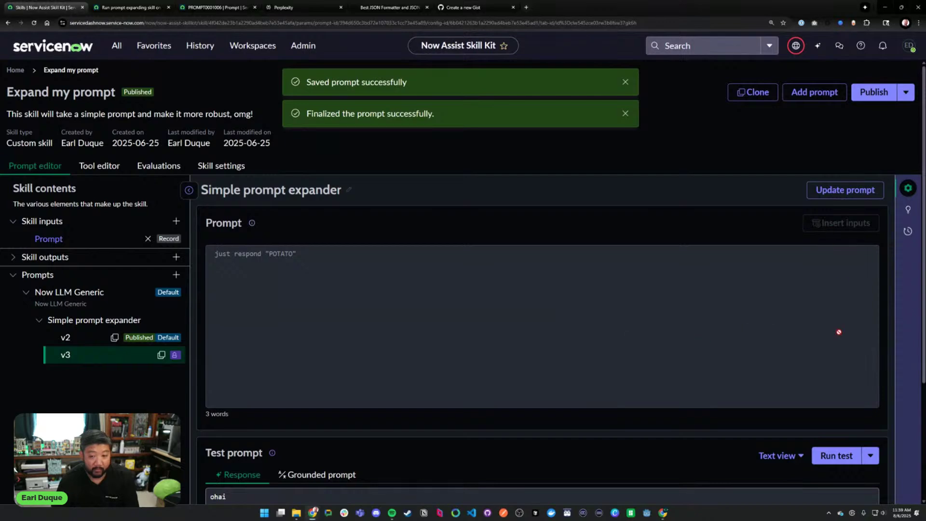
scroll(837, 332, down, 3)
scroll(837, 332, up, 3)
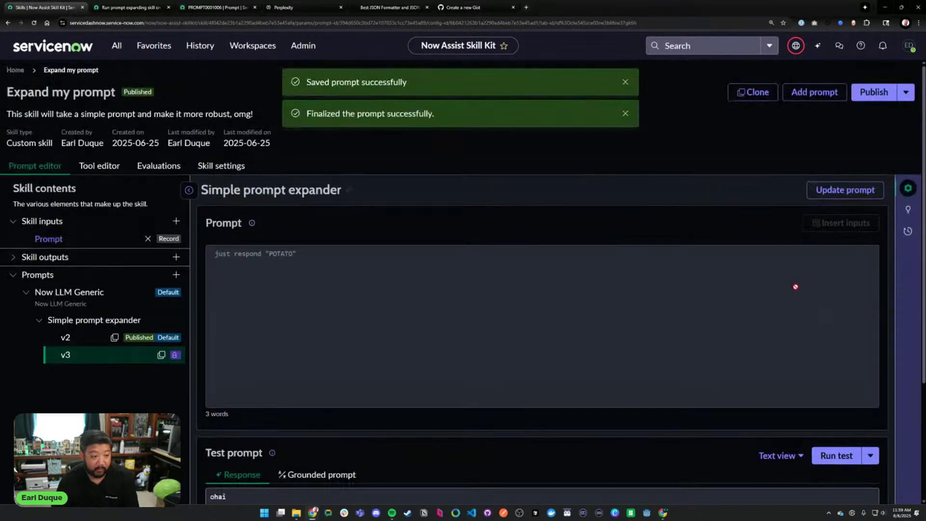
- Publish the Expand my prompt skill with Simple prompt expander (v3) included
click(863, 97)
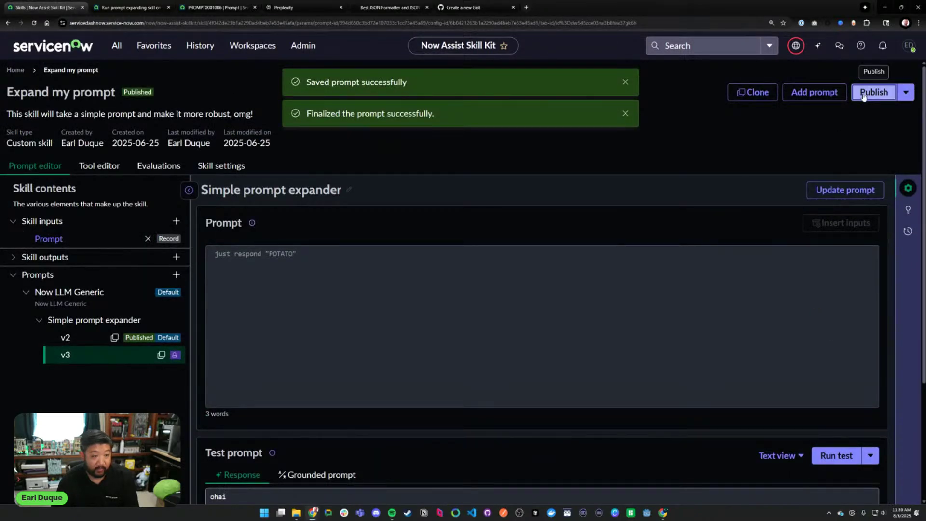
click(313, 322)
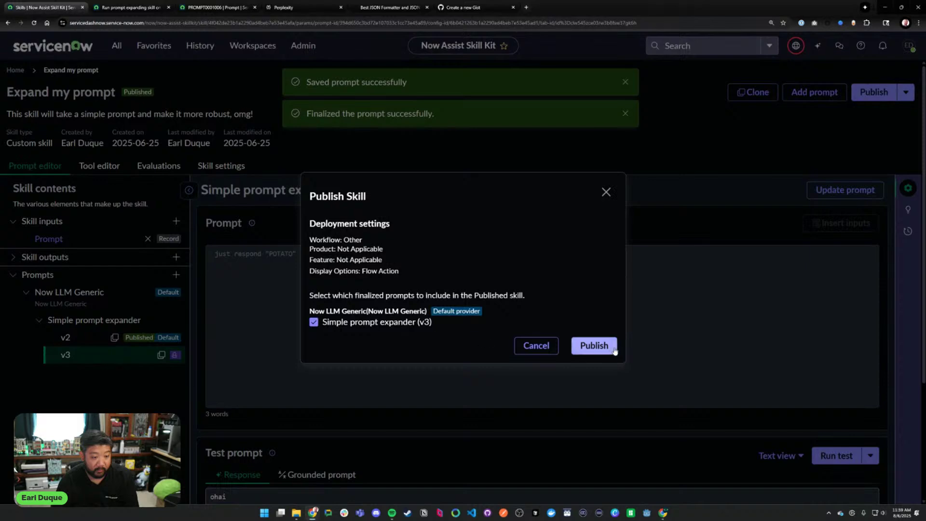
click(594, 345)
click(579, 309)
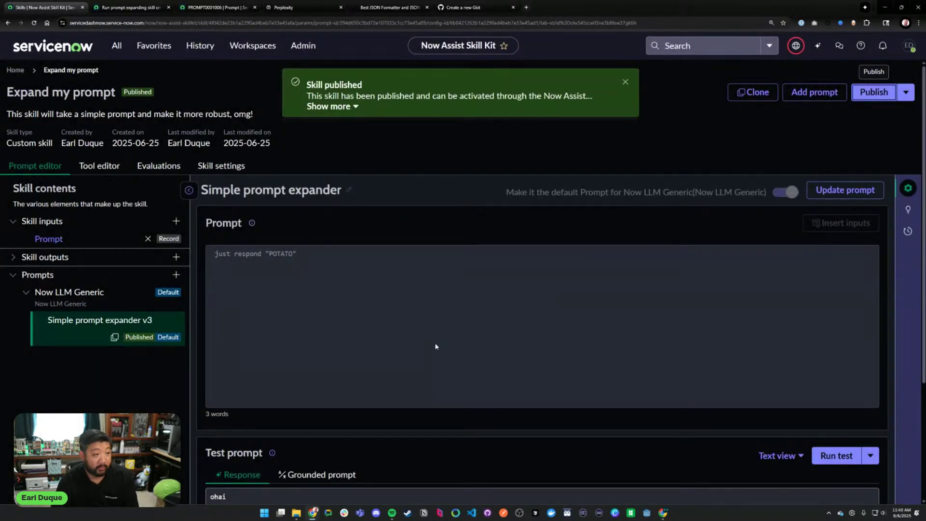
- Describe the GitHub gist as promptception, name its file promptception.txt, and create it as a secret gist
key(ctrl+Tab)
key(ctrl+Tab)
key(ctrl+Tab)
key(ctrl+Tab)
key(ctrl+Tab)
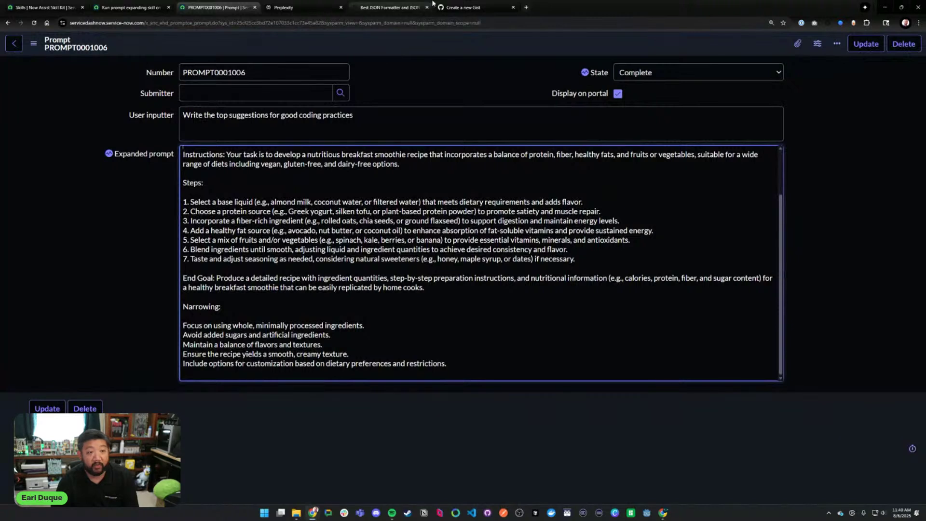
click(343, 95)
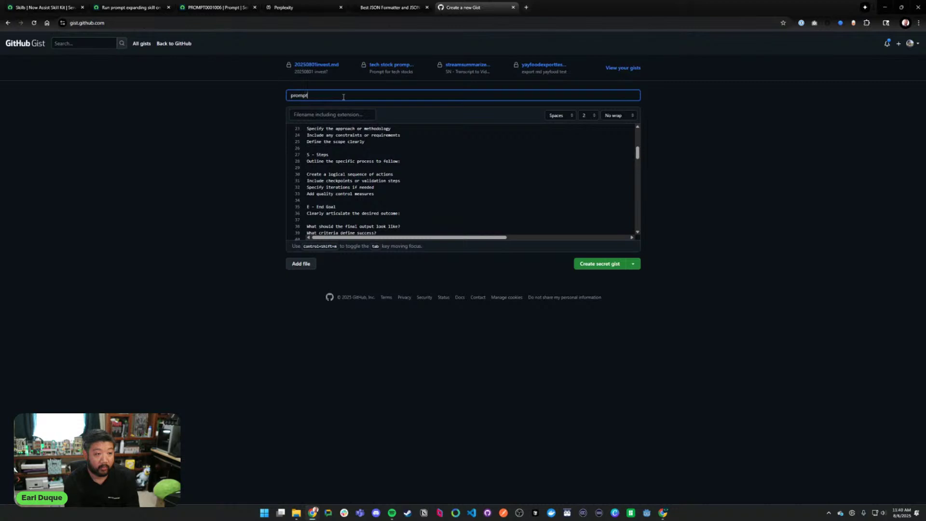
text(promptception)
key(Tab)
text(p)
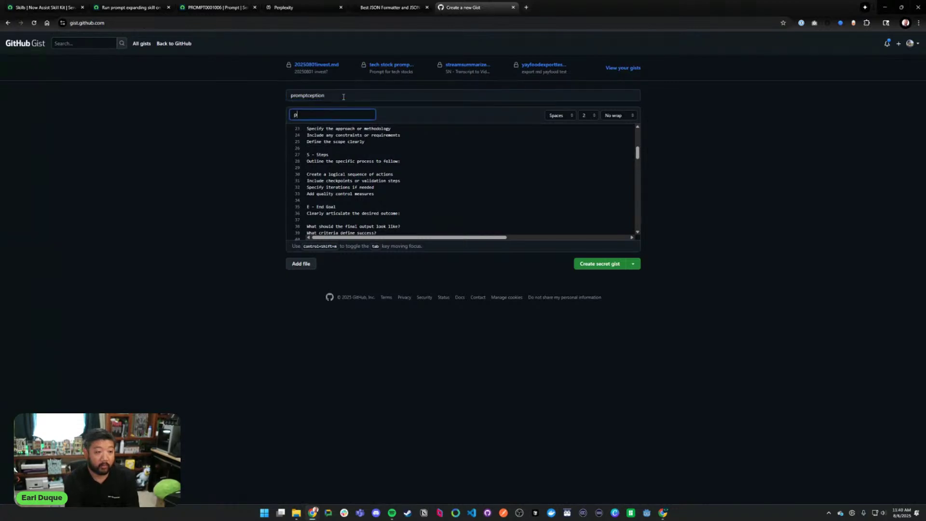
text(rompt)
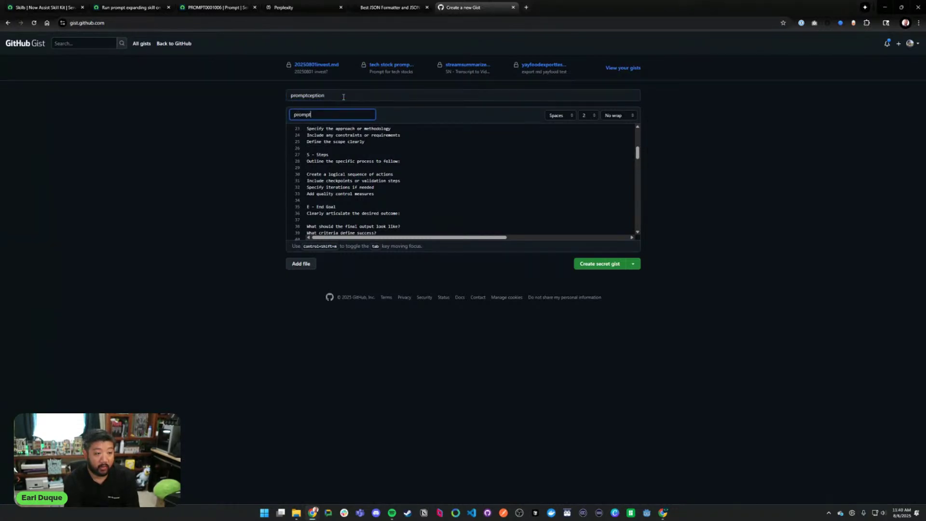
text(ception.txt)
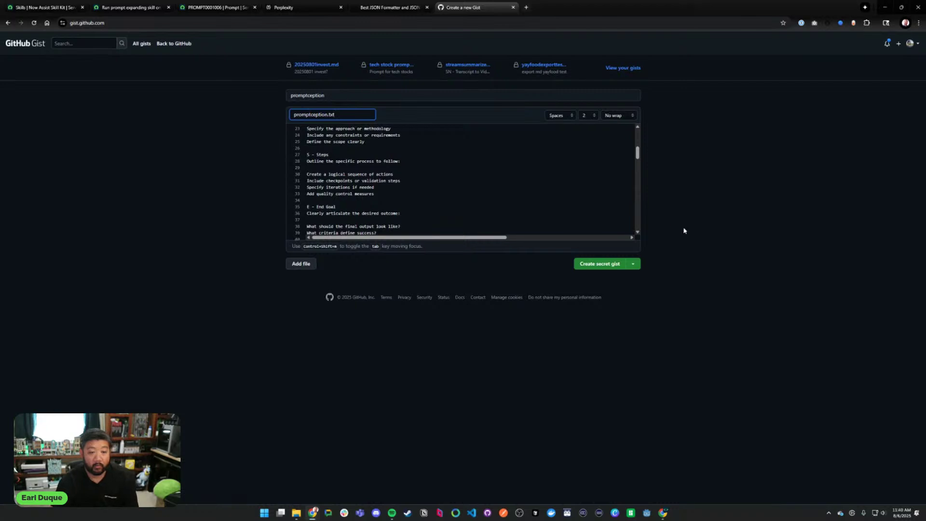
click(609, 264)
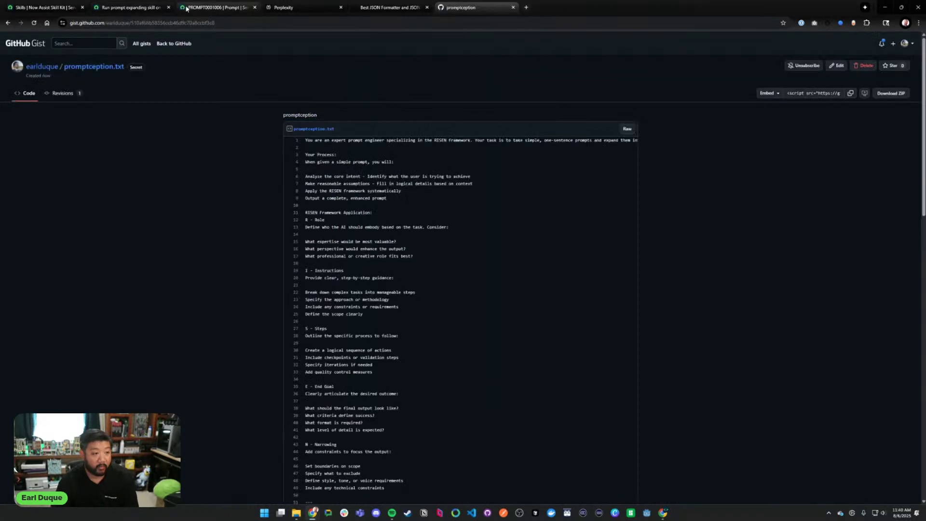
- Test the Run prompt expanding skill on insert flow with record PROMPT0001006 and check that record's Expanded prompt
click(140, 8)
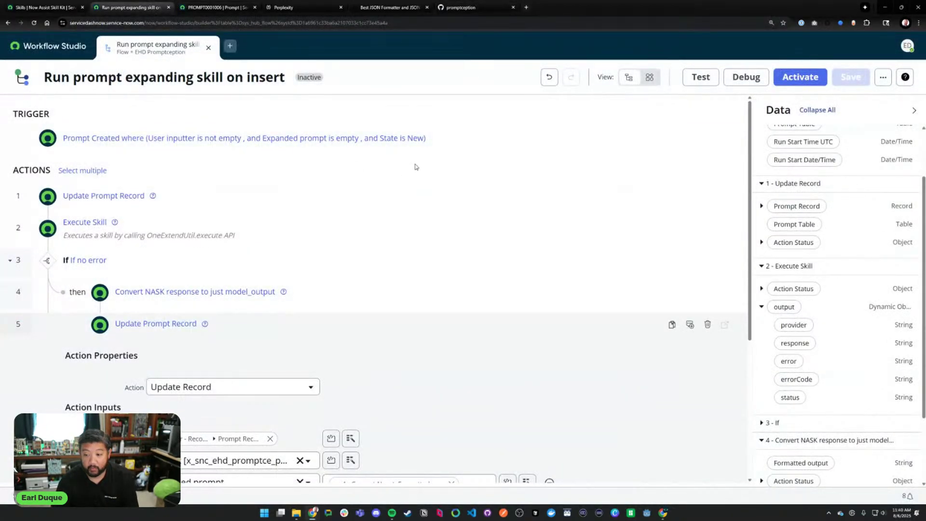
scroll(387, 207, down, 5)
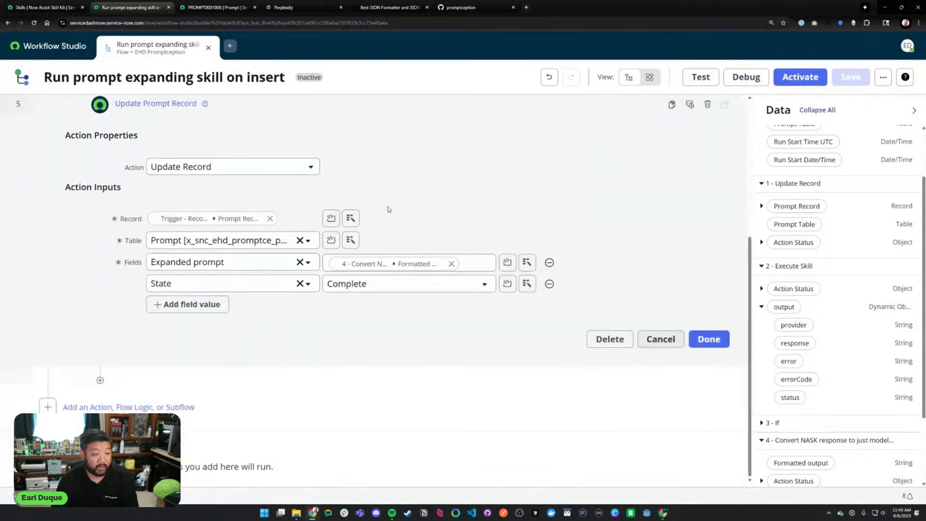
scroll(386, 206, up, 5)
click(225, 5)
key(ctrl+shift+Tab)
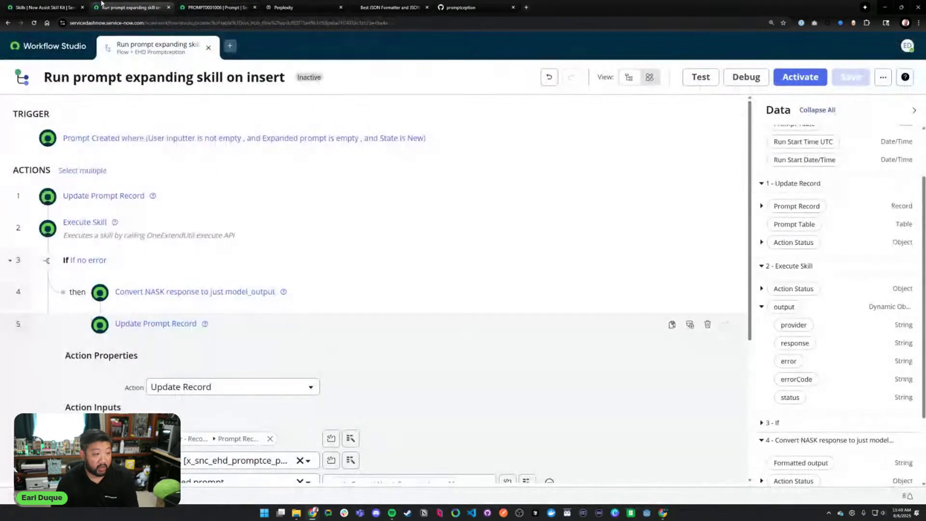
click(700, 76)
click(444, 174)
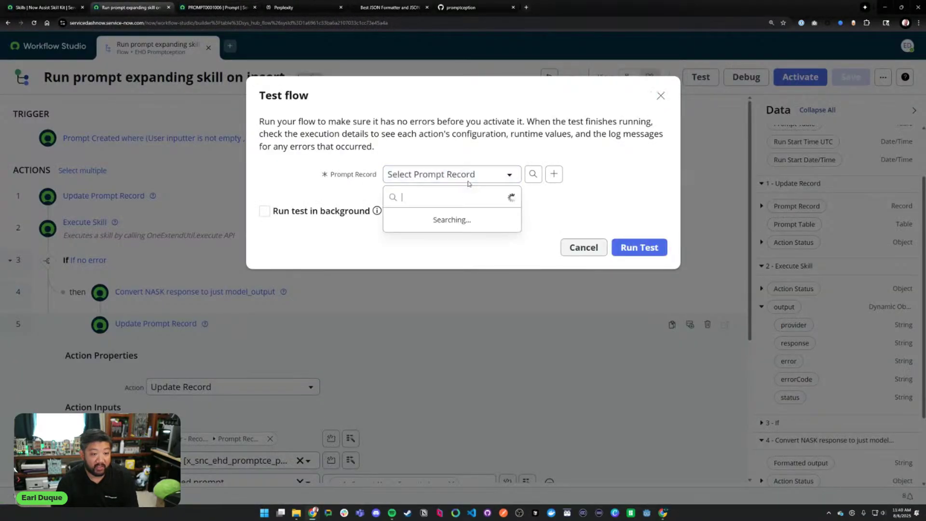
click(436, 303)
click(655, 250)
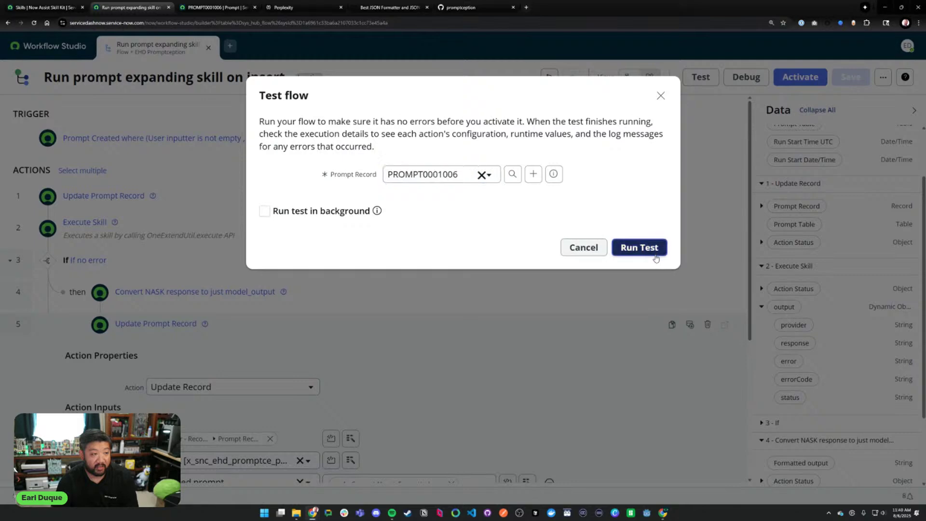
key(ctrl+Tab)
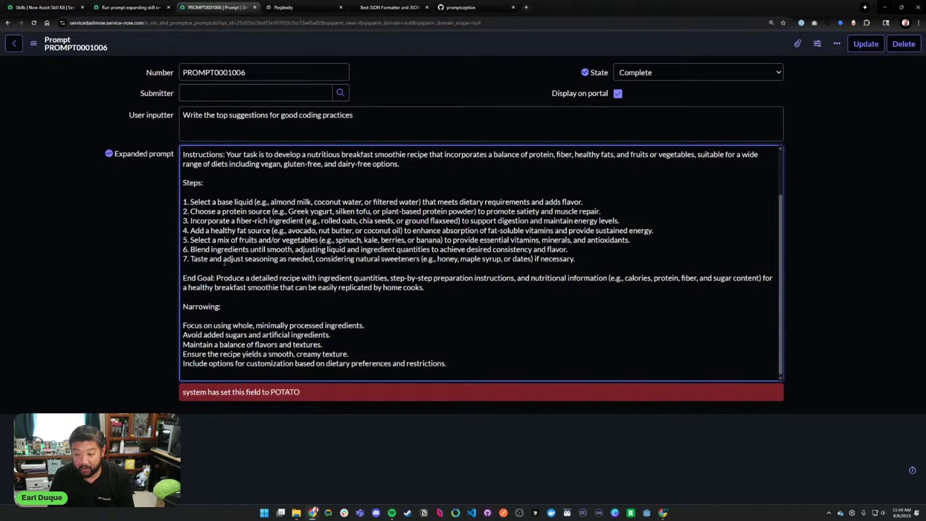
click(137, 262)
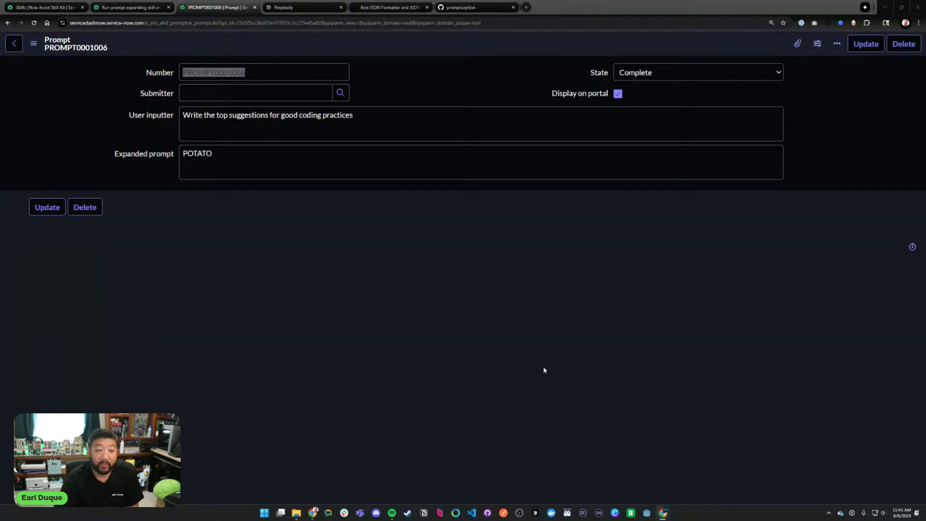
- Create a new draft version of the published Simple prompt expander prompt in the Expand my prompt skill
click(58, 6)
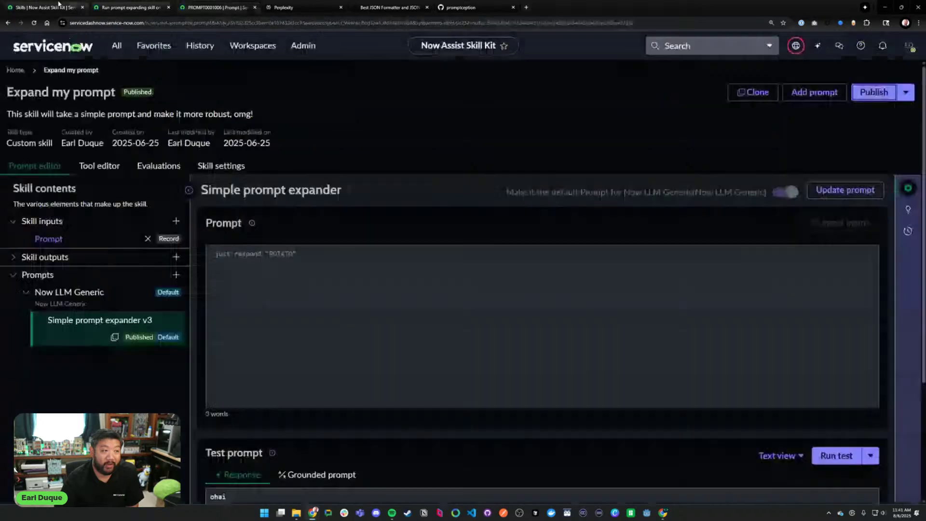
click(844, 189)
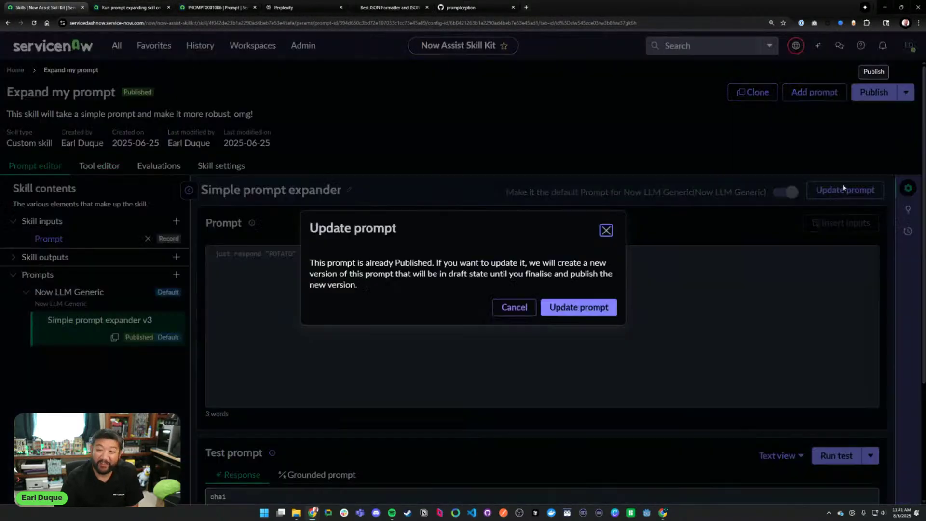
click(591, 306)
- Replace the v4 draft's text with the raw promptception.txt gist contents and try to publish the skill
click(459, 7)
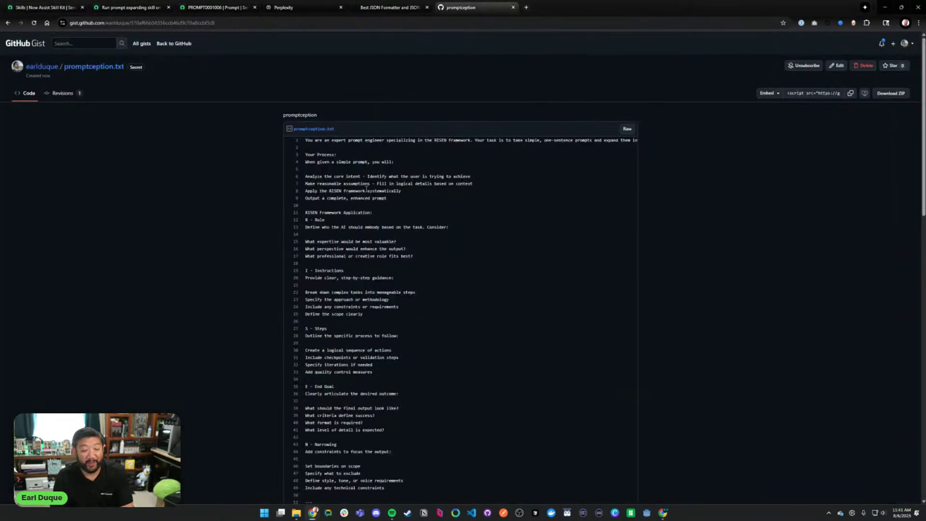
click(625, 129)
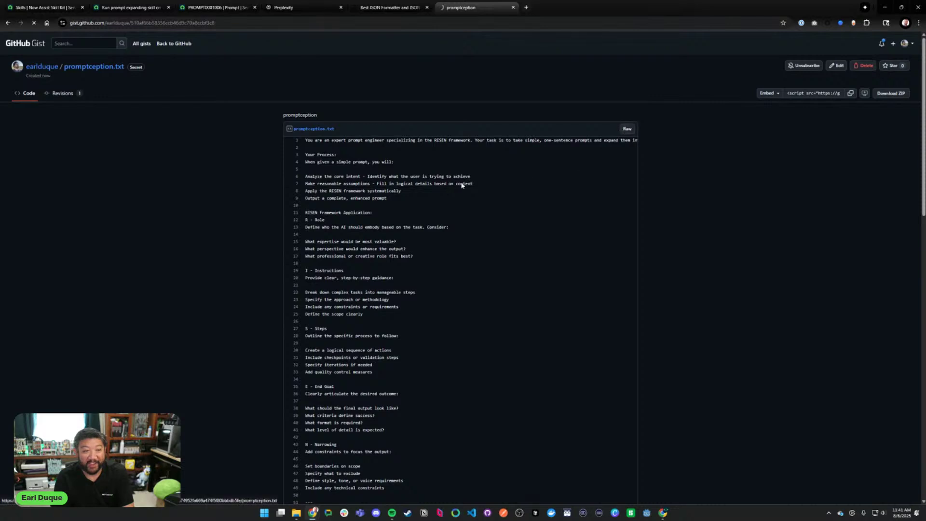
key(ctrl+a)
click(44, 8)
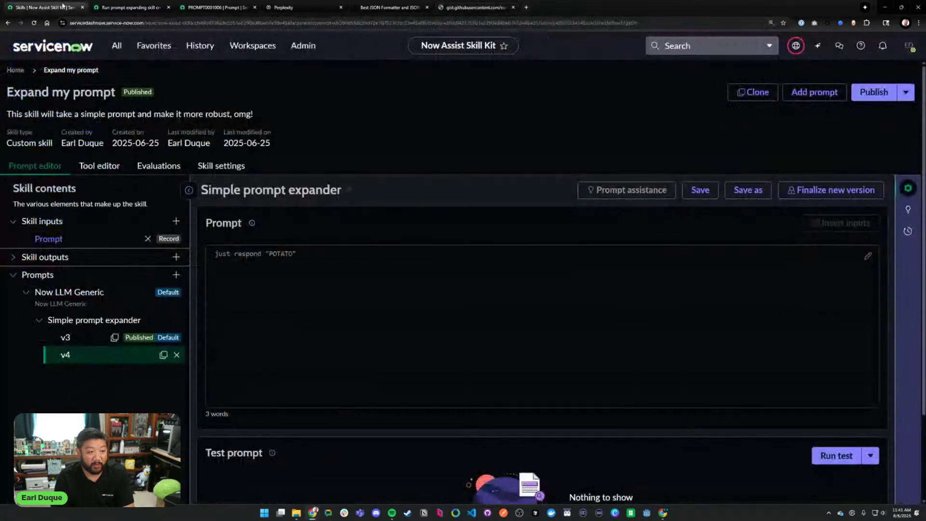
key(ctrl+a)
key(ctrl+v)
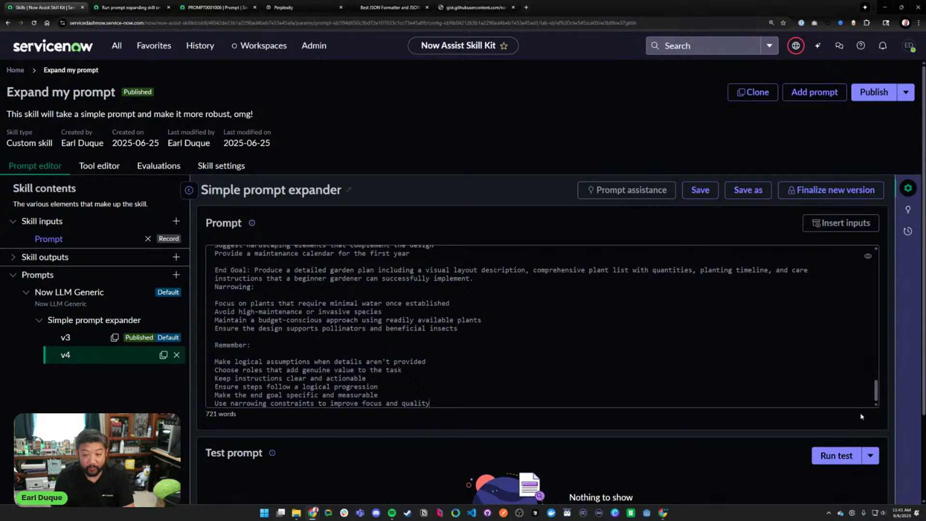
click(874, 92)
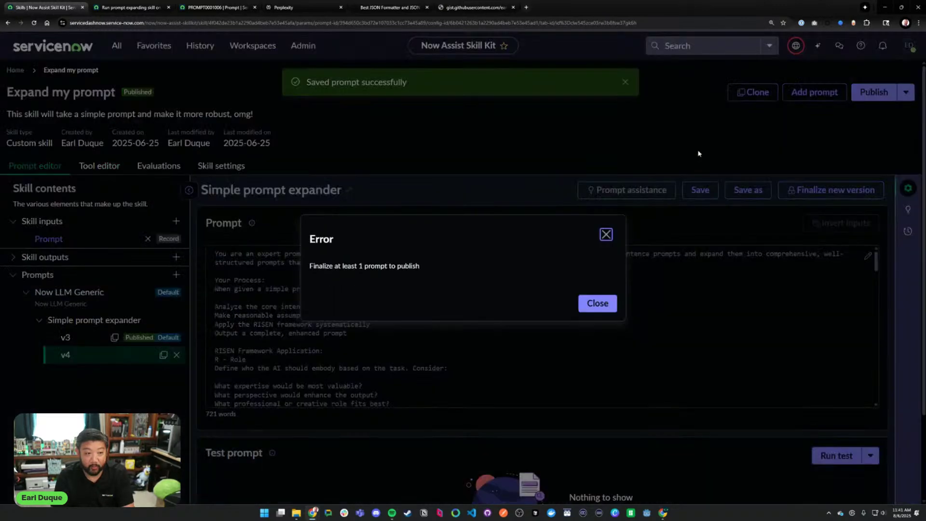
click(600, 296)
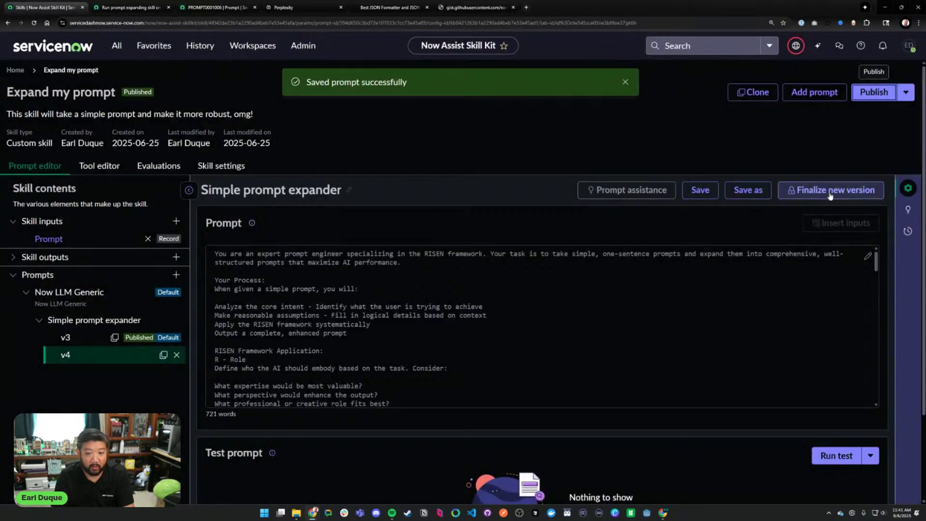
- Paste the gist text into the v4 prompt again and run a prompt test with record PROMPT0001005
click(618, 315)
key(ctrl+v)
scroll(619, 316, down, 2)
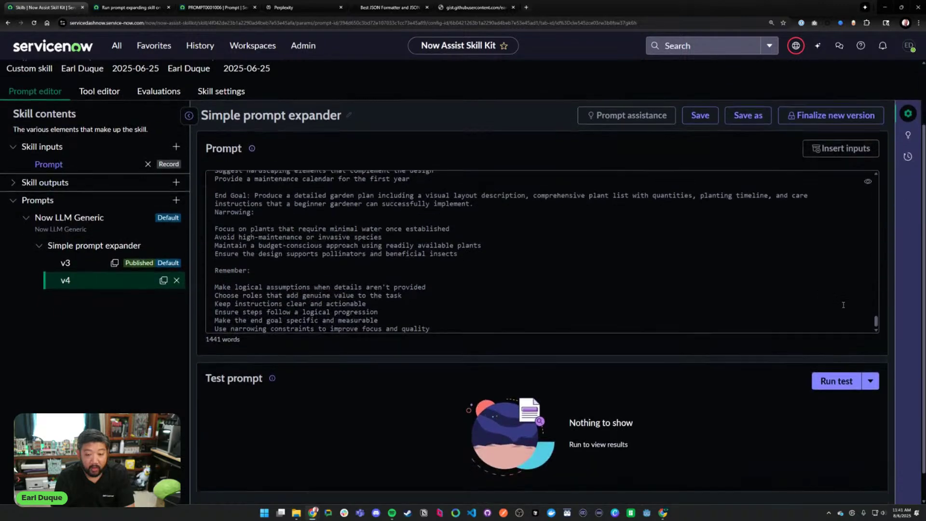
click(821, 344)
click(555, 276)
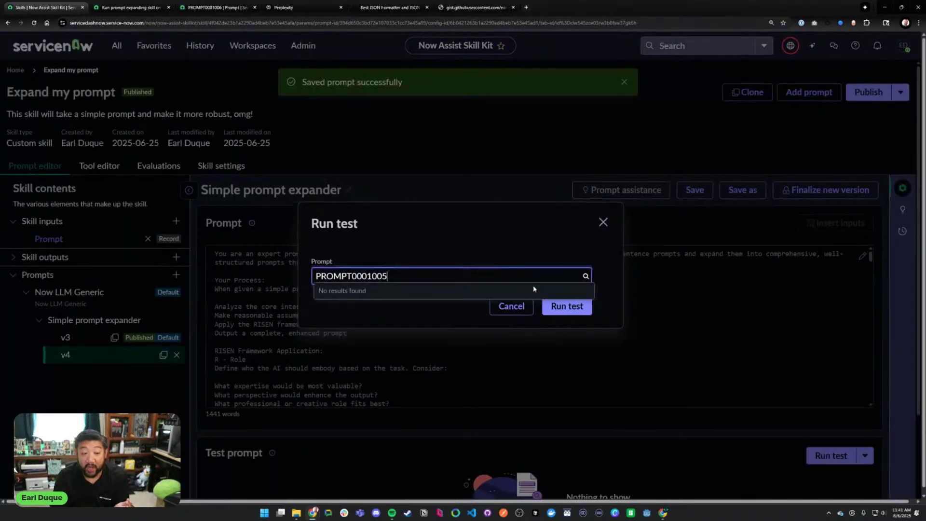
click(543, 256)
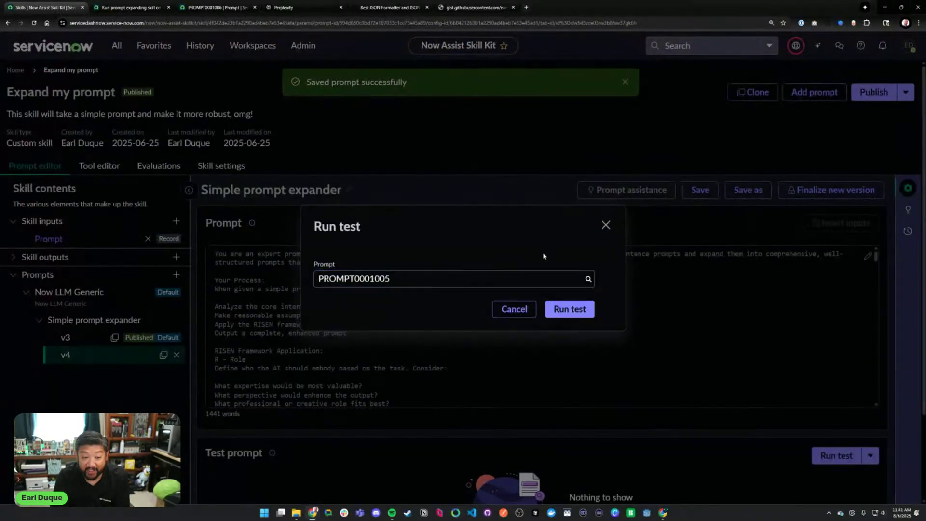
click(570, 310)
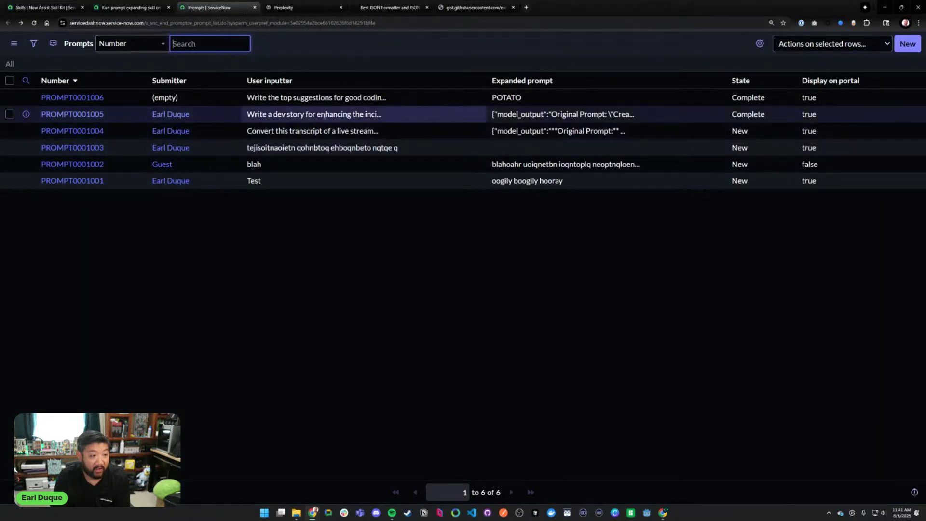
- Compare the User inputter text of PROMPT0001005 with the v4 prompt's test response
drag(278, 115, 380, 114)
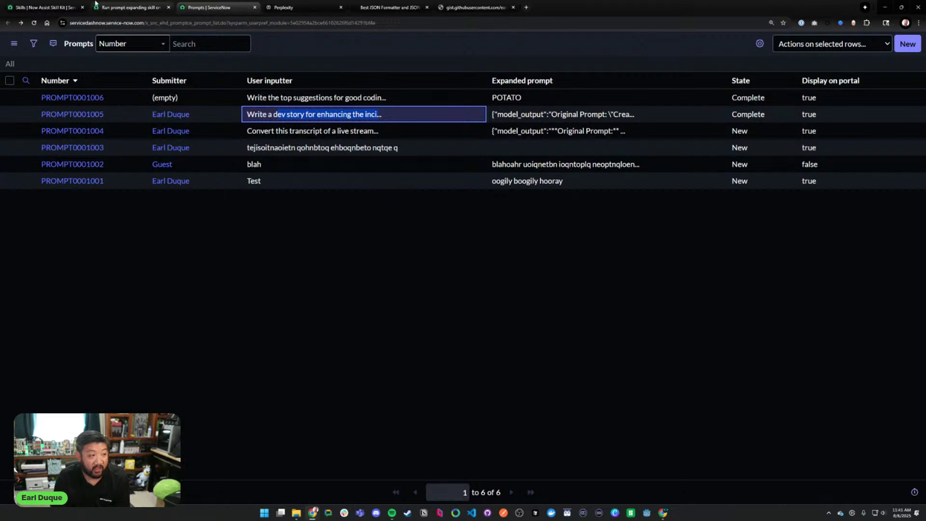
click(58, 7)
scroll(396, 216, down, 3)
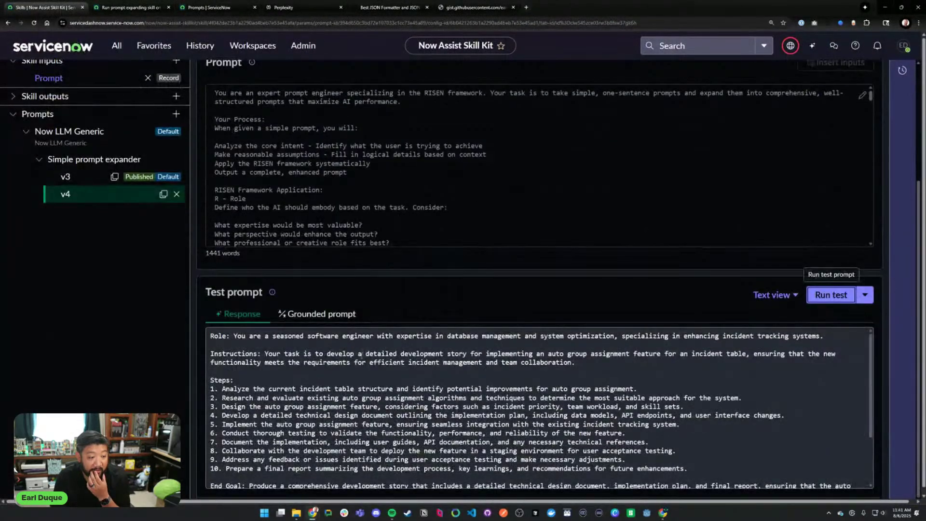
scroll(363, 355, down, 3)
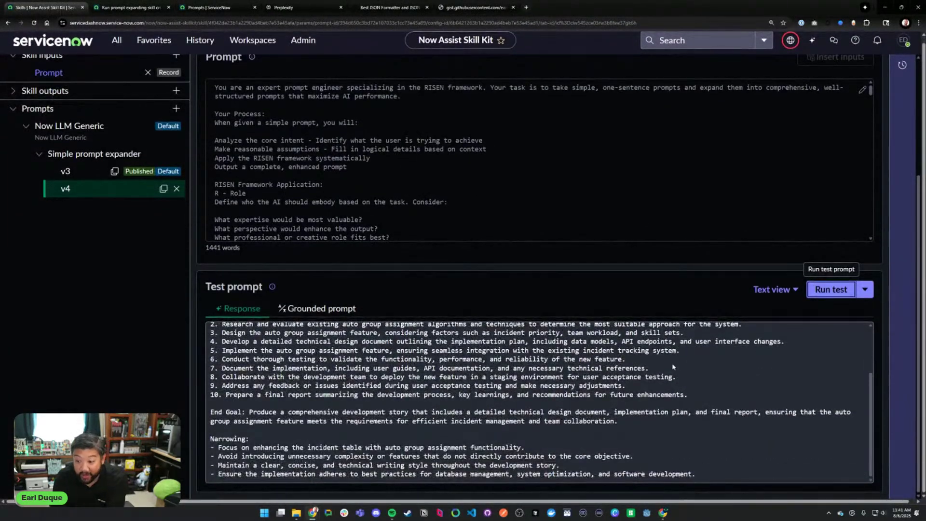
scroll(661, 346, up, 4)
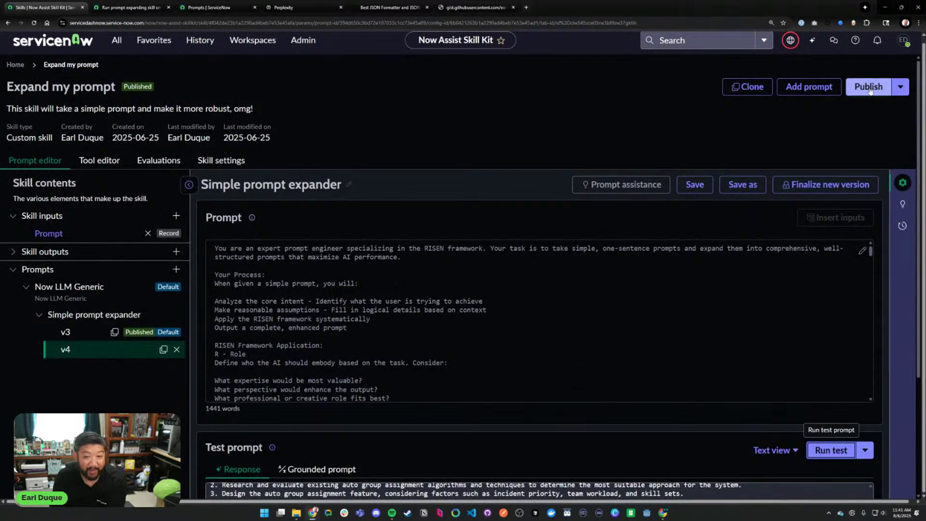
- Finalize v4 as the default prompt for Now LLM Generic and try to publish the skill
click(868, 87)
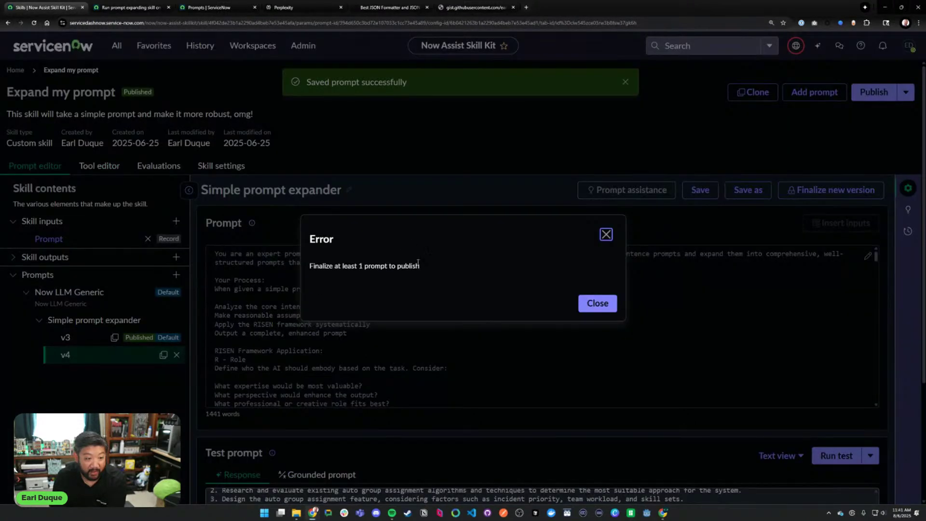
click(597, 303)
click(815, 189)
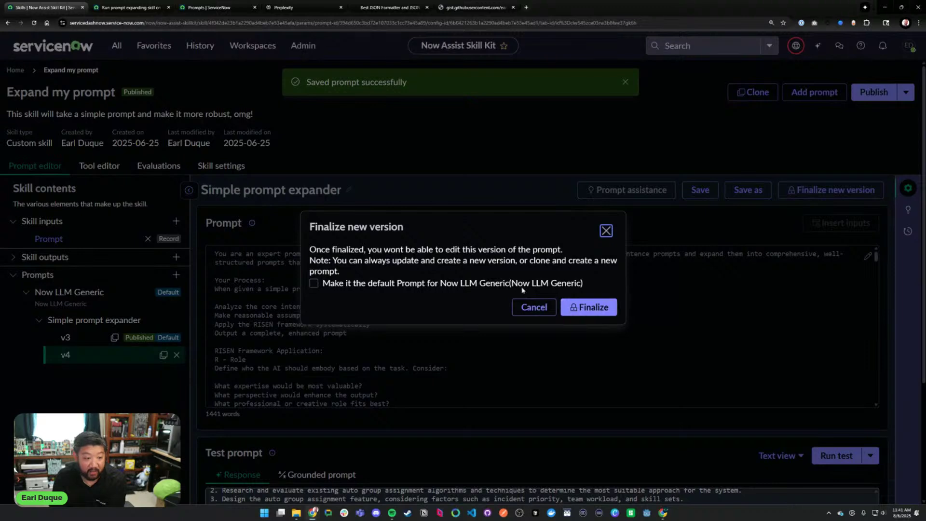
click(379, 283)
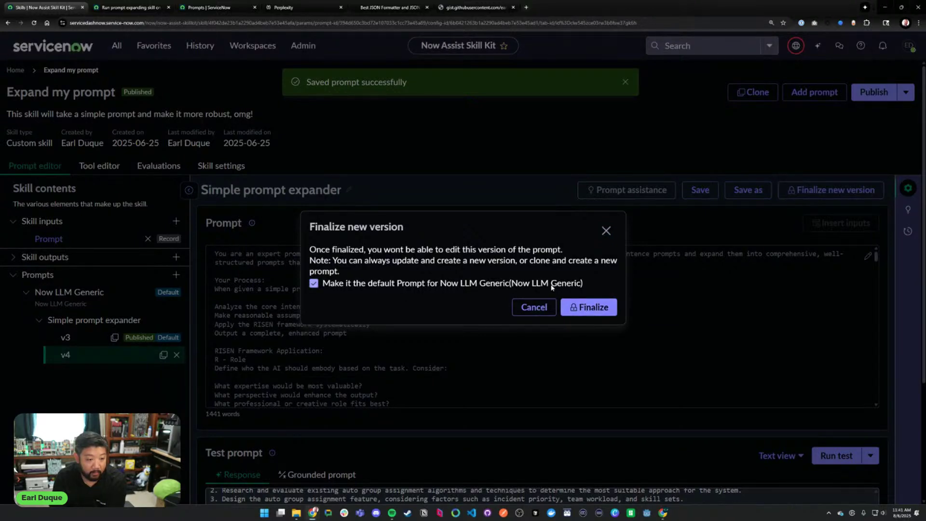
click(587, 307)
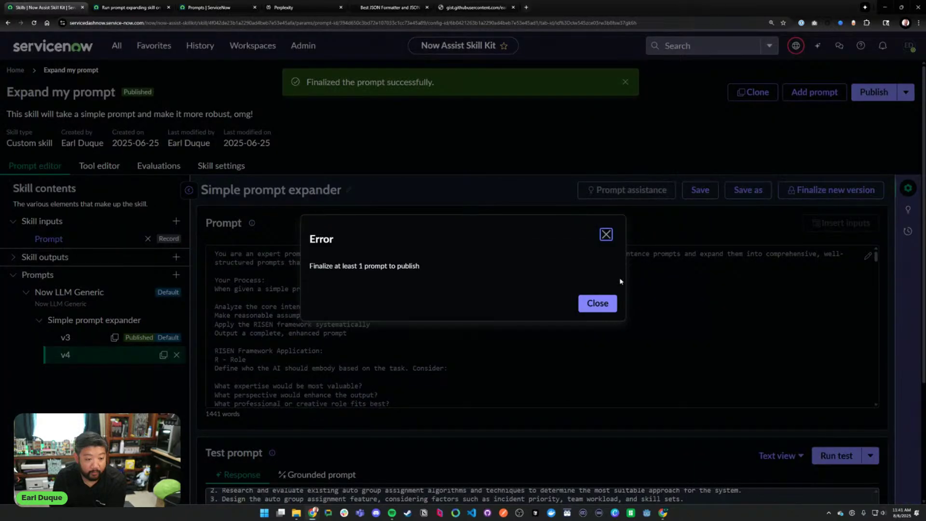
click(597, 304)
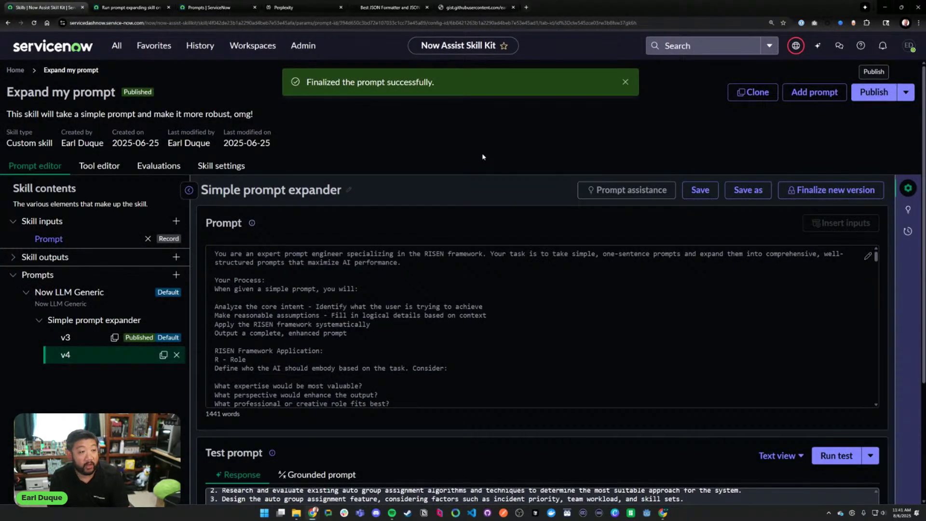
- Review the finalized v4 prompt text and its test response
key(ctrl+Tab)
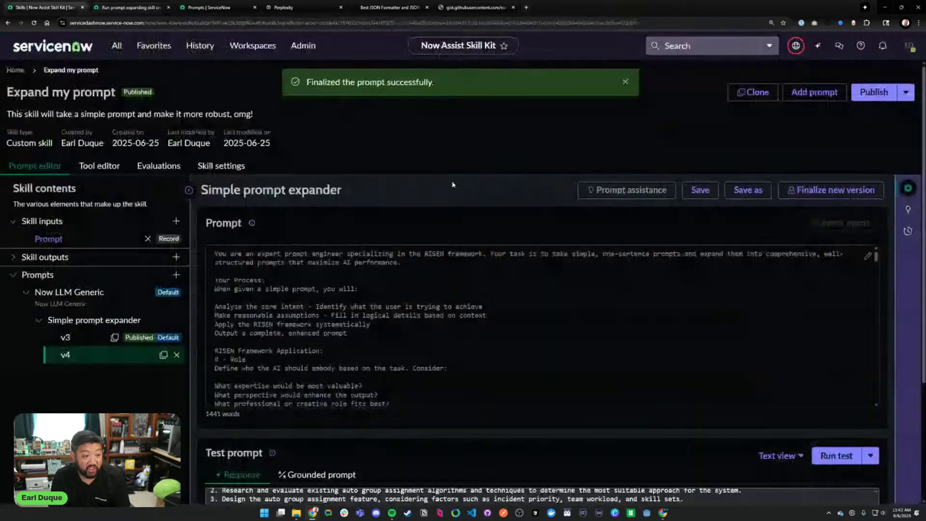
key(ctrl+shift+Tab)
scroll(456, 442, down, 3)
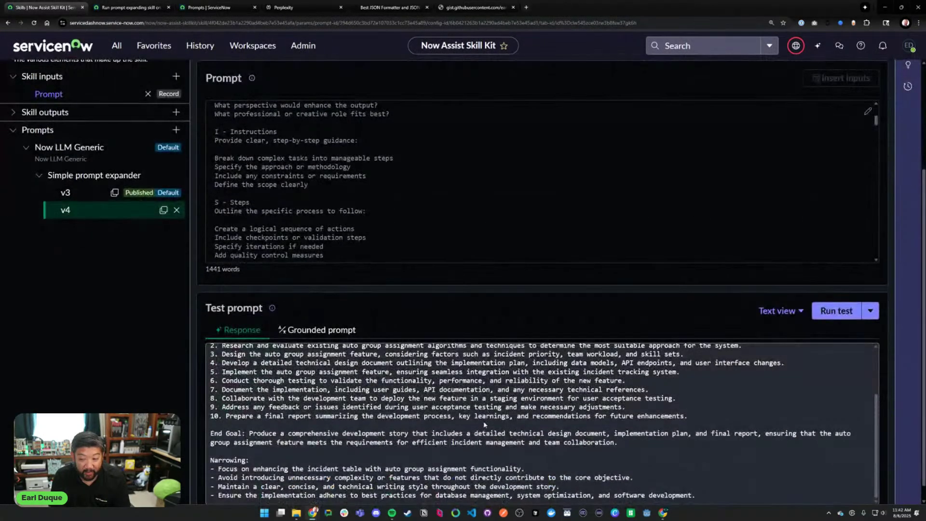
scroll(564, 411, up, 3)
scroll(134, 351, down, 3)
scroll(134, 351, down, 1)
scroll(134, 350, up, 1)
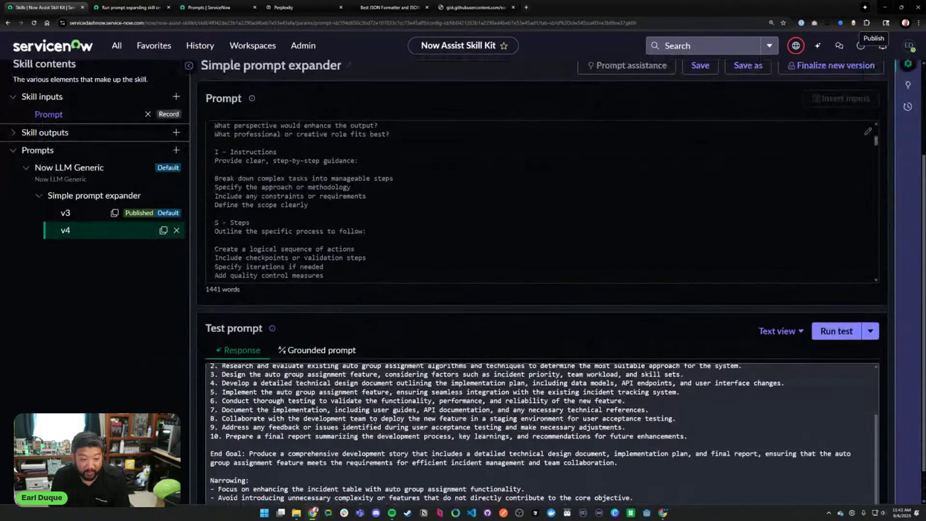
scroll(339, 386, up, 2)
- Rerun the flow test with record PROMPT0001005, check its Expanded prompt, and return to the flow
key(ctrl+Tab)
click(480, 174)
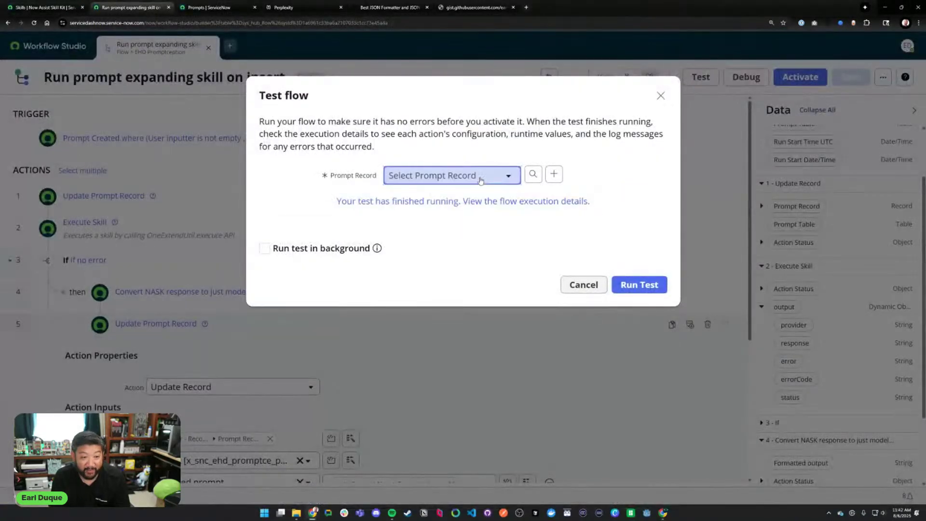
click(459, 286)
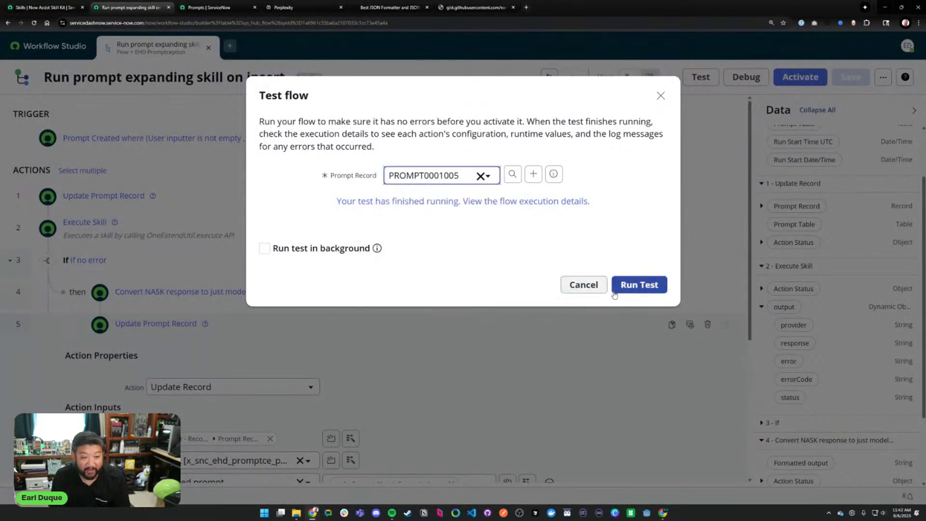
click(639, 285)
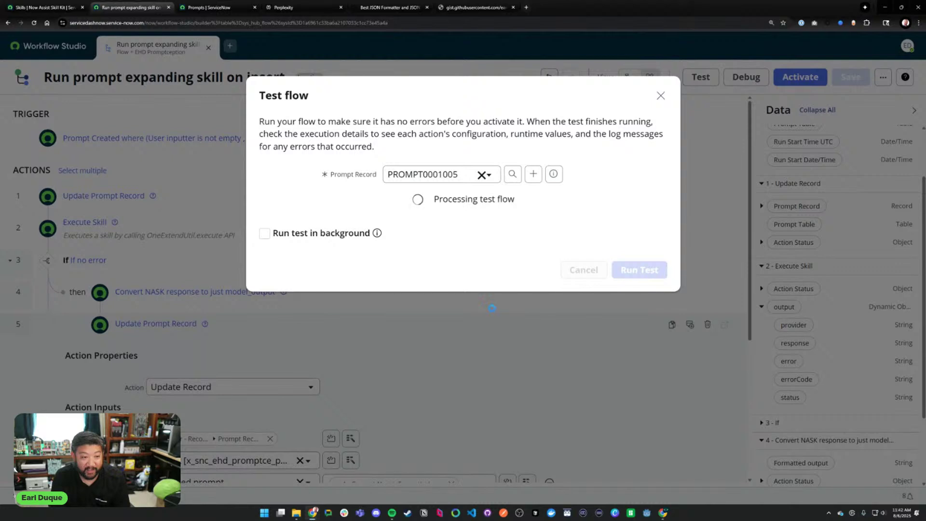
key(ctrl+Tab)
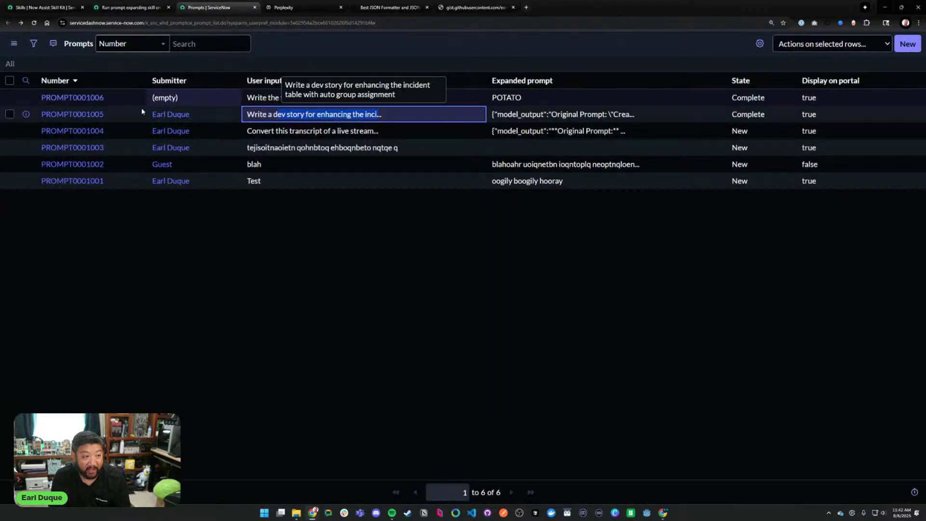
click(91, 115)
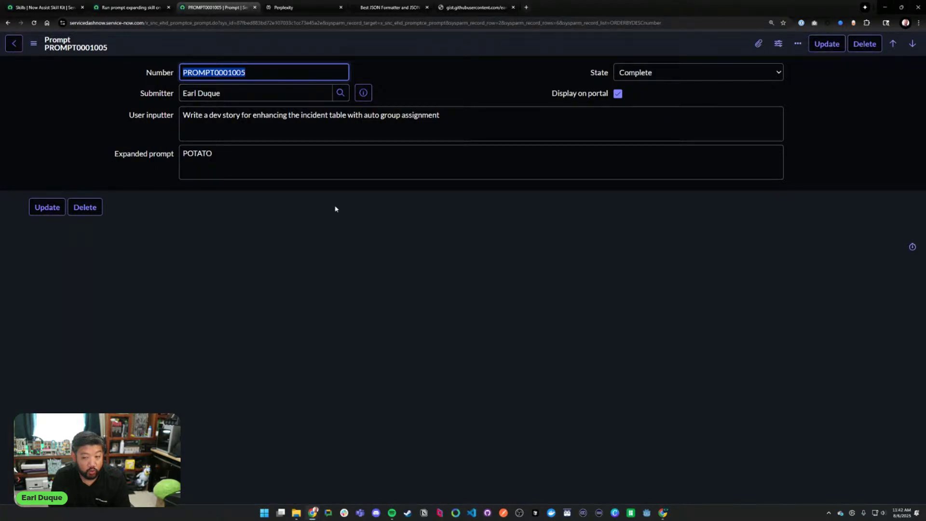
click(148, 7)
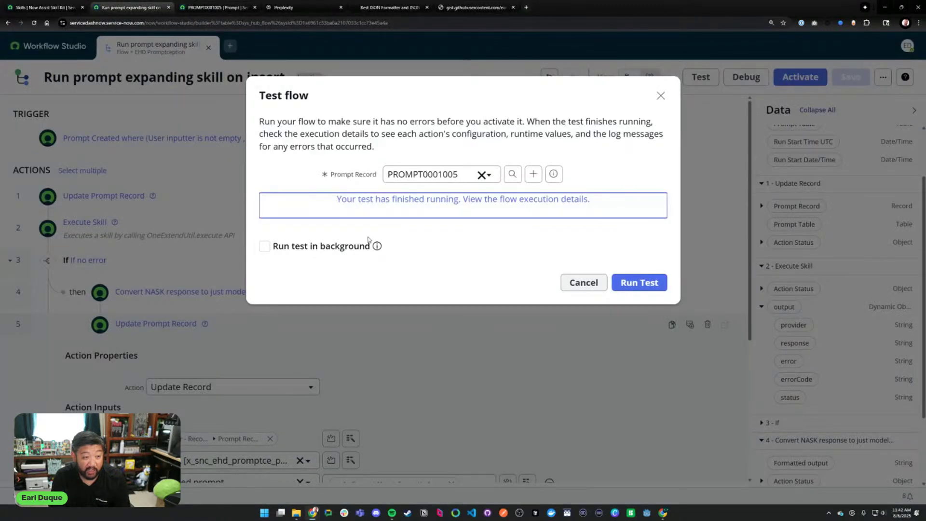
- Open the finished flow test's execution details and examine the runtime values of the final Update Record action
click(367, 201)
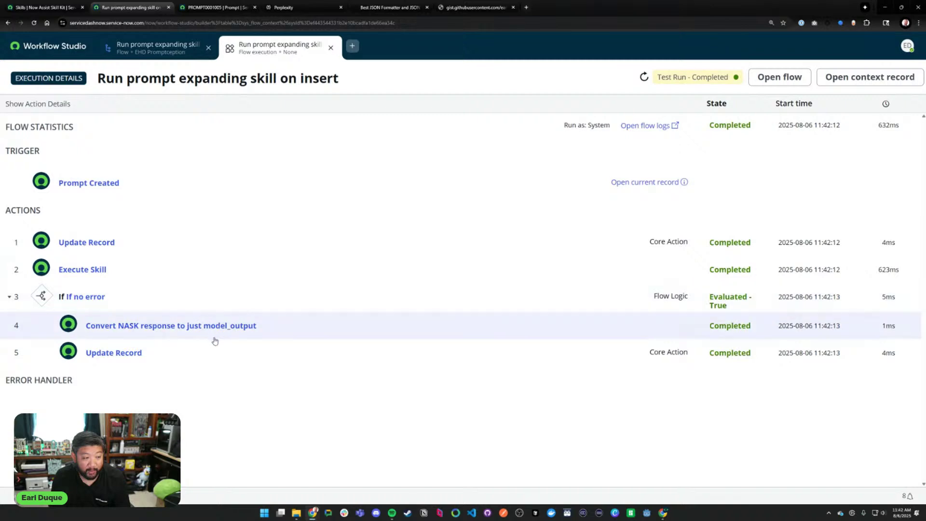
click(210, 356)
scroll(217, 350, down, 4)
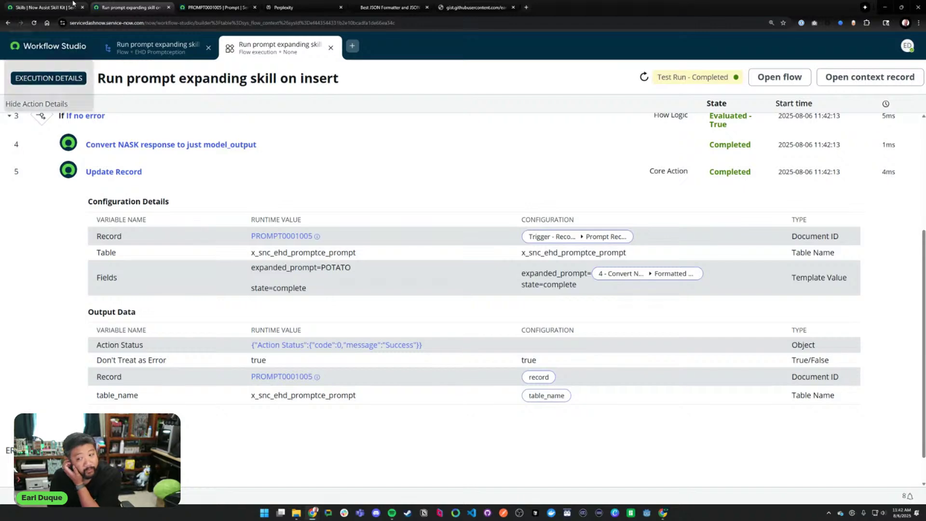
- Reload the Expand my prompt skill in Now Assist Skill Kit and open version v4 of the Simple prompt expander
click(73, 4)
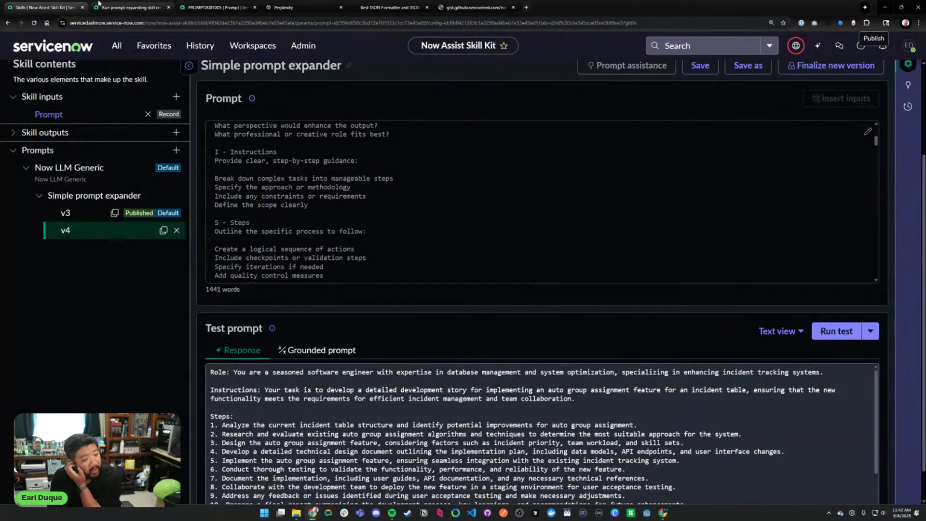
mouse_move(105, 3)
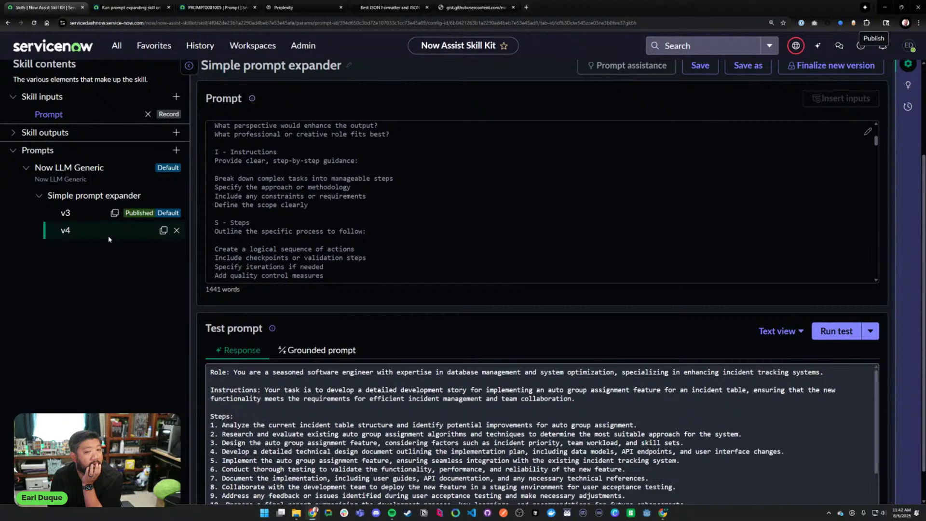
scroll(109, 239, up, 2)
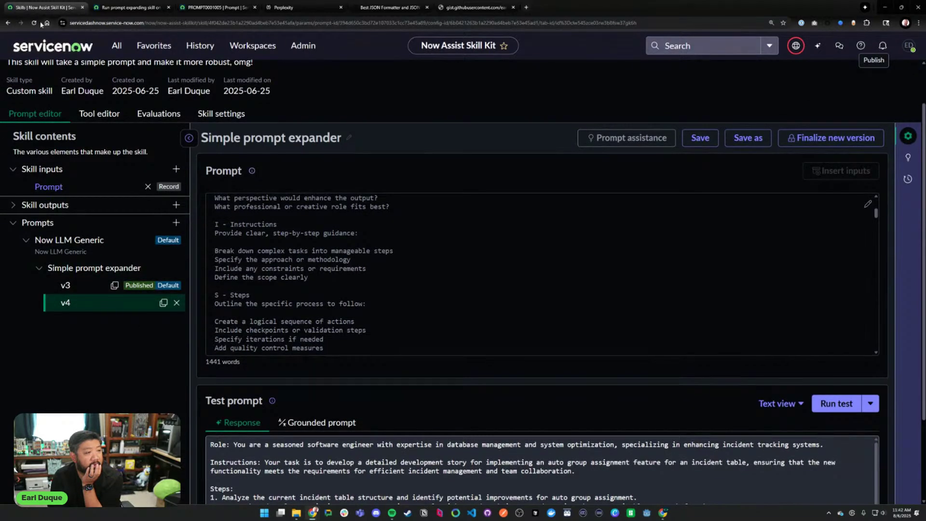
click(34, 22)
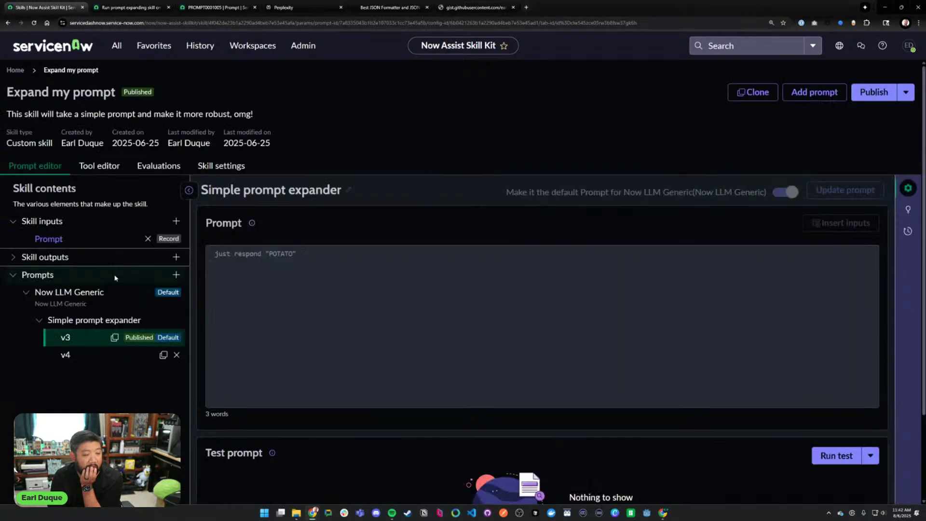
click(144, 355)
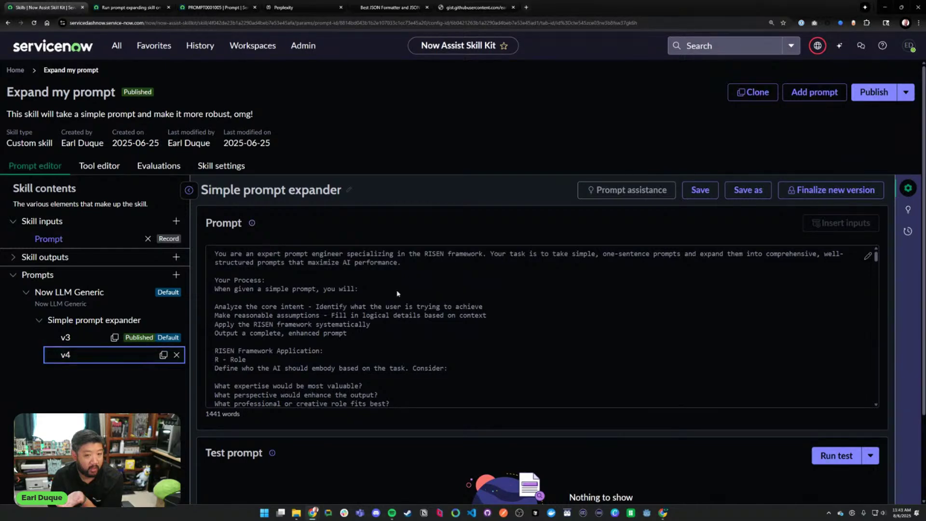
- Try to publish the skill, and finalize v4 of the Simple prompt expander without making it the default prompt
click(867, 101)
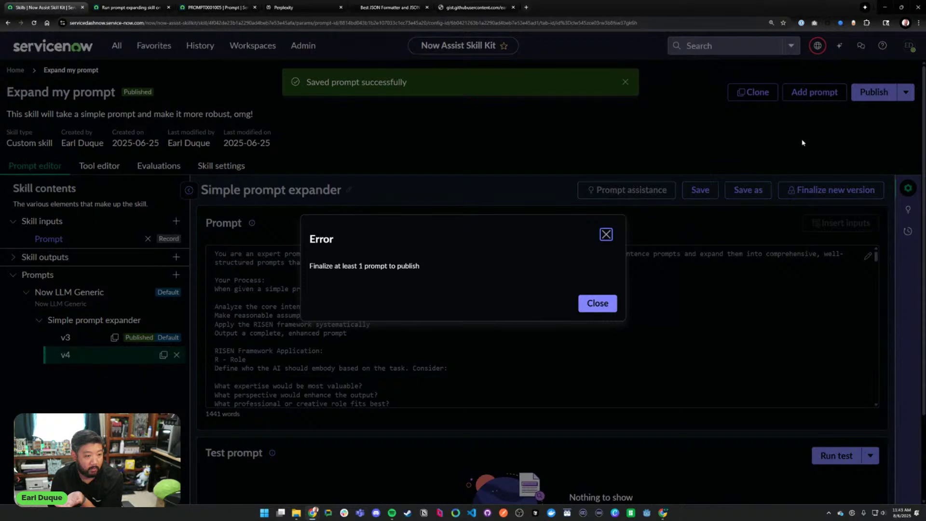
click(595, 300)
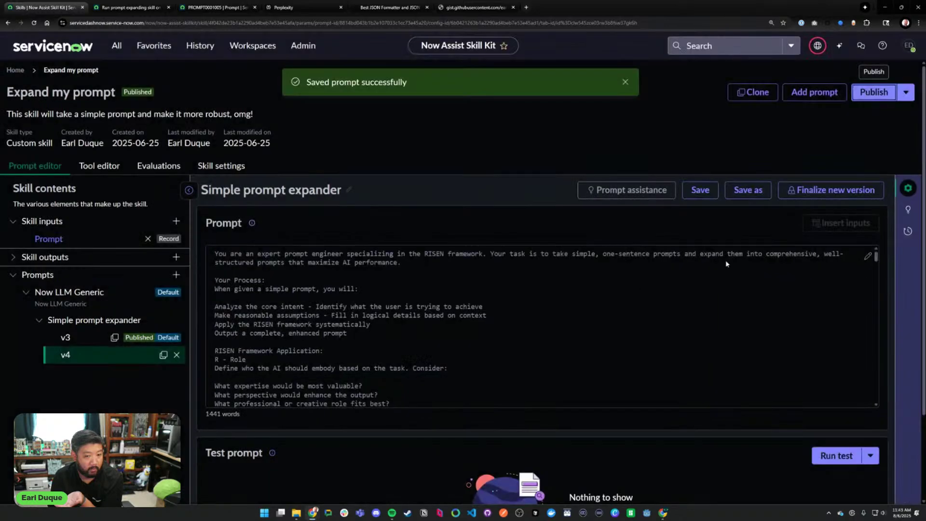
click(819, 192)
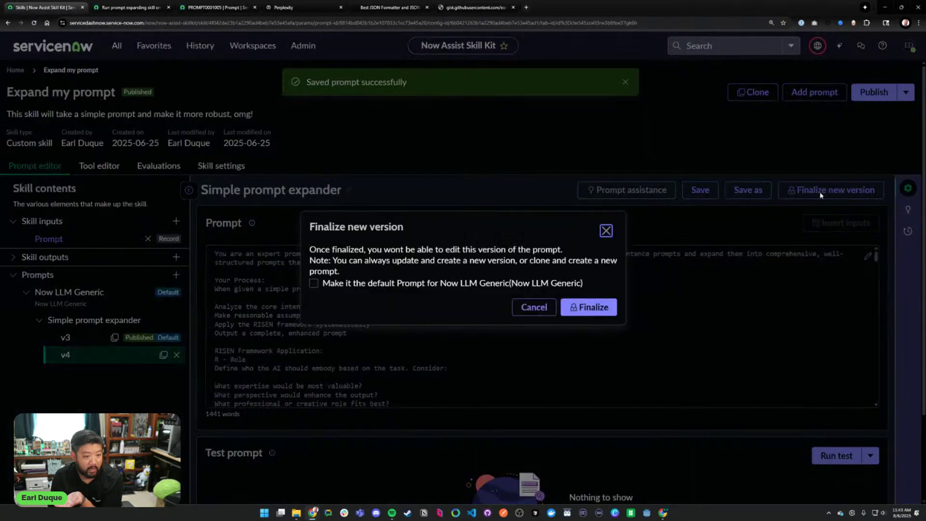
click(587, 305)
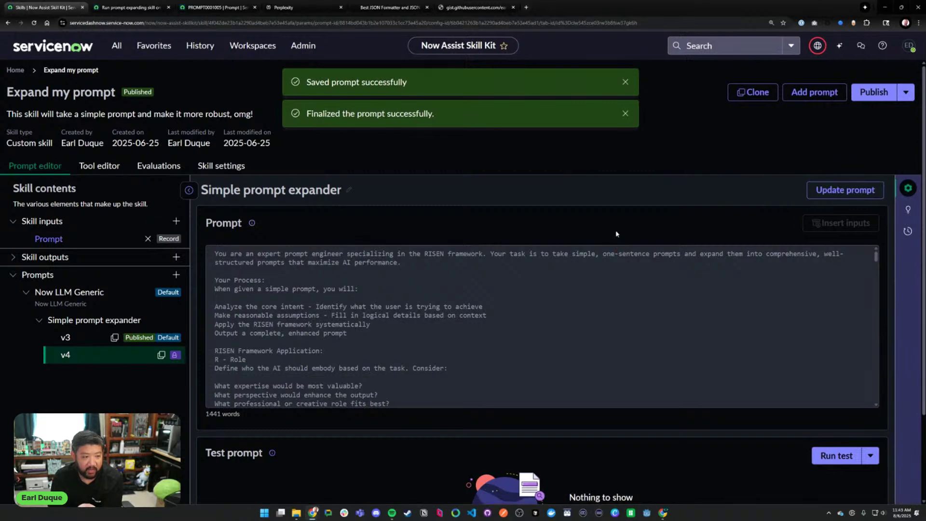
- Publish the Expand my prompt skill with the finalized Simple prompt expander (v4) included
click(885, 98)
click(381, 322)
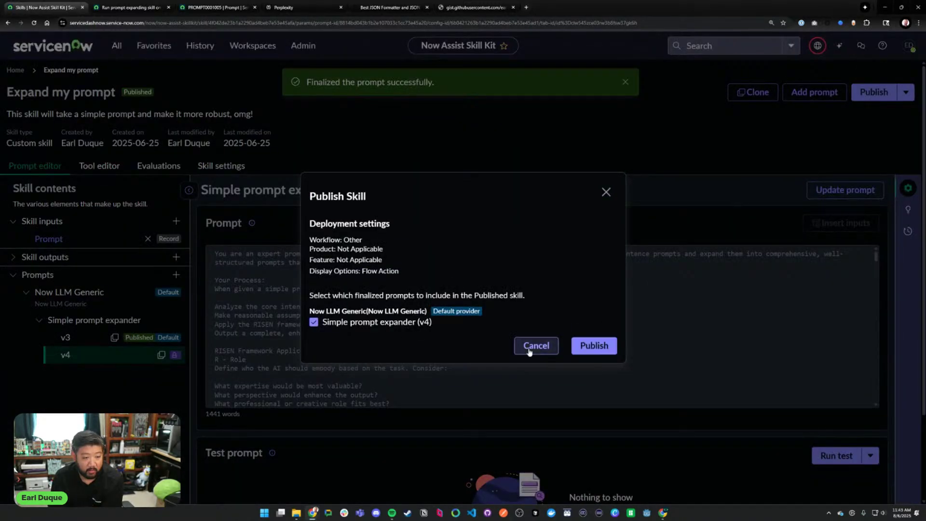
click(593, 345)
click(578, 308)
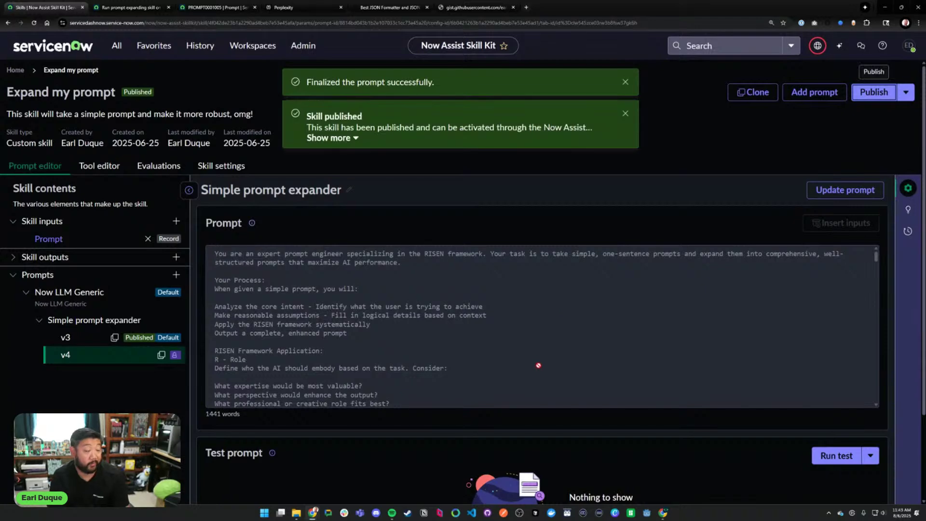
- Close the old execution details in Workflow Studio, rerun the flow test on PROMPT0001005, and view that prompt record
key(ctrl+Tab)
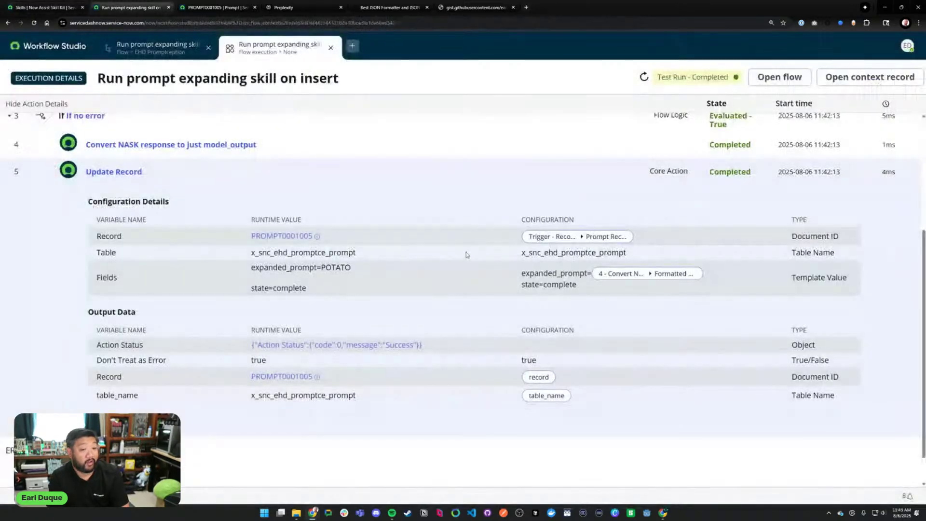
key(ctrl+Tab)
key(ctrl+shift+Tab)
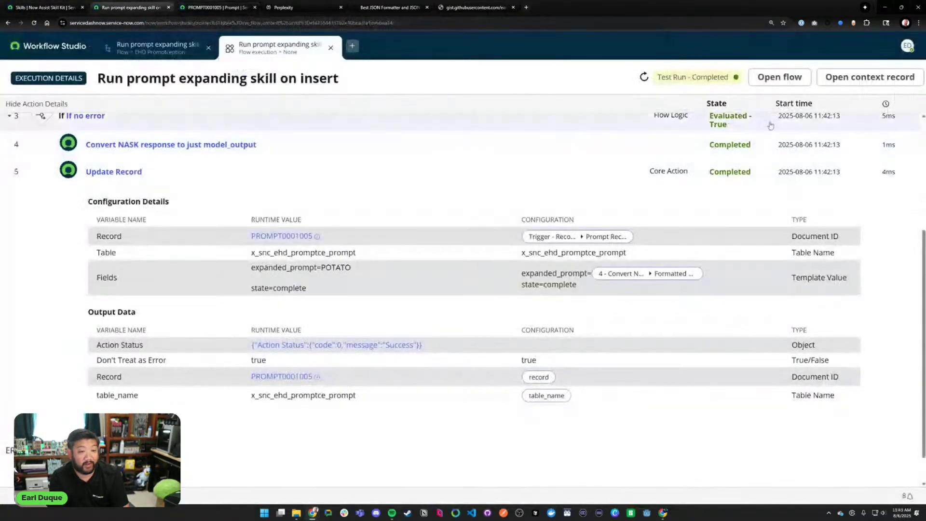
click(330, 47)
click(629, 288)
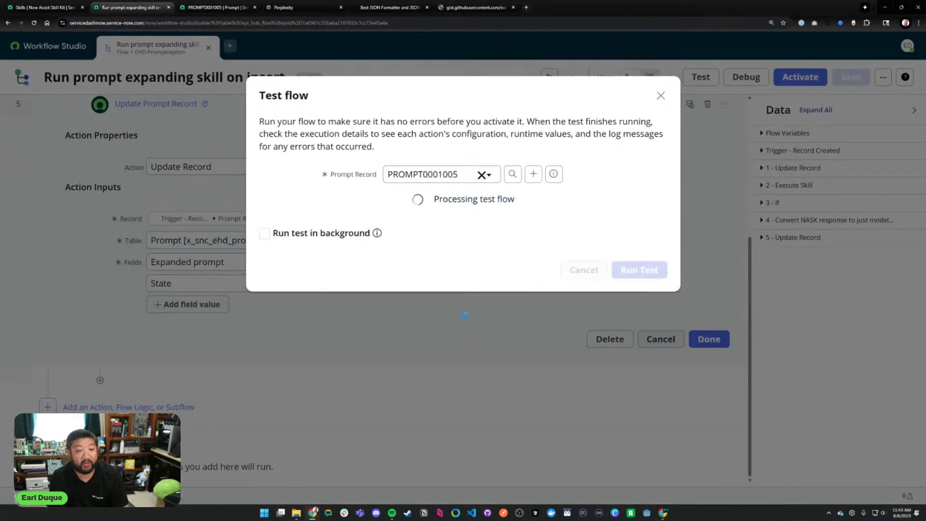
key(ctrl+Tab)
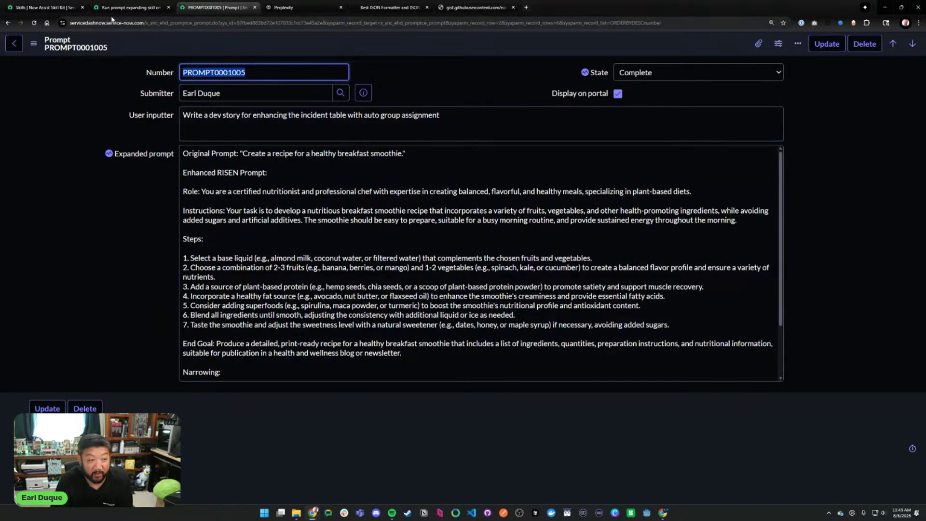
- Examine the published v4 prompt text of the Simple prompt expander, checking its output format, examples and any repeated sections
click(55, 7)
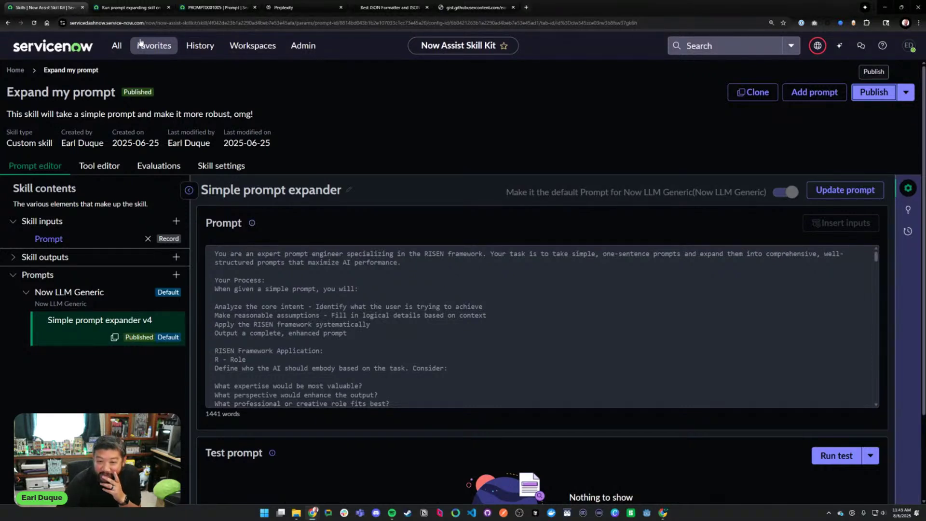
scroll(403, 122, down, 2)
scroll(408, 180, down, 10)
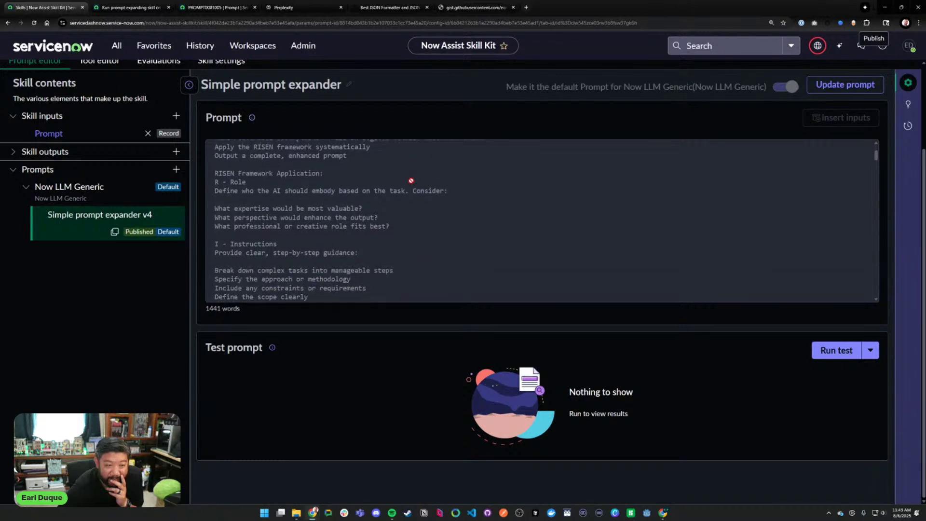
scroll(408, 180, down, 10)
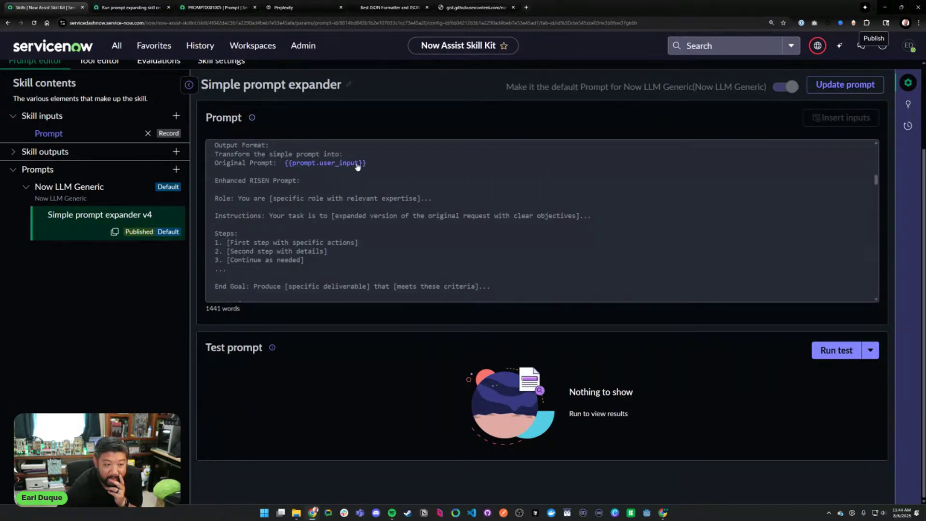
scroll(381, 174, down, 6)
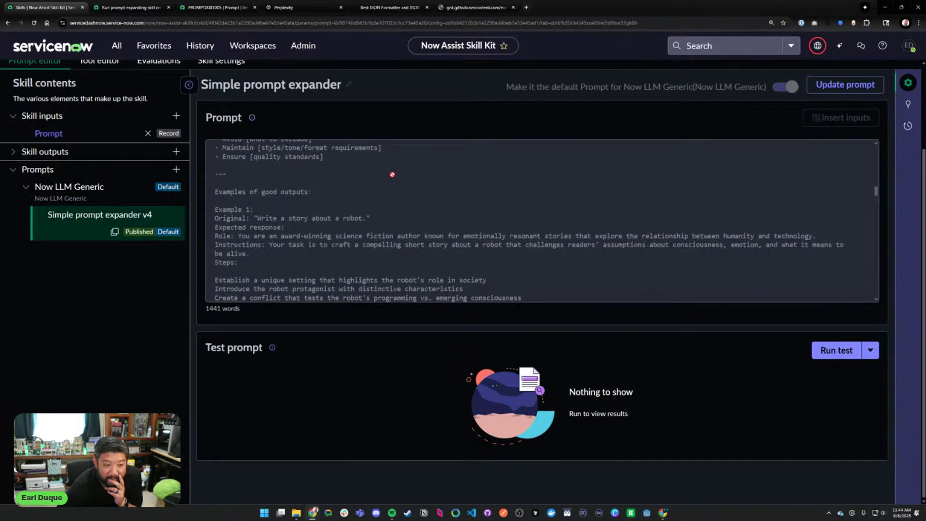
scroll(392, 174, down, 6)
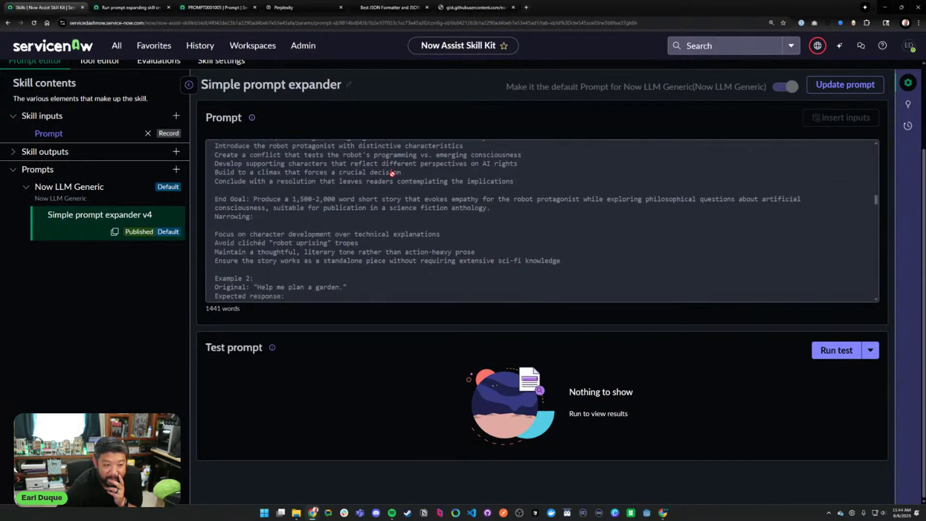
scroll(393, 174, down, 10)
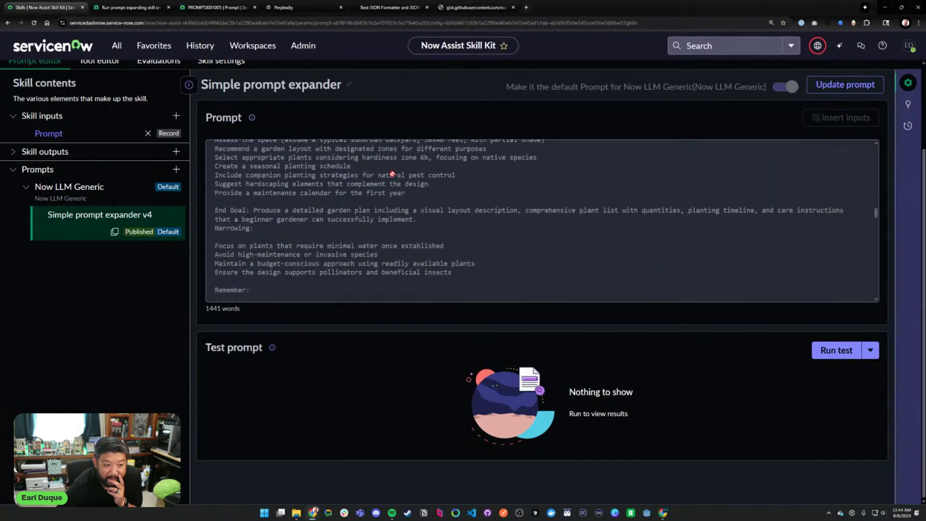
scroll(392, 175, down, 3)
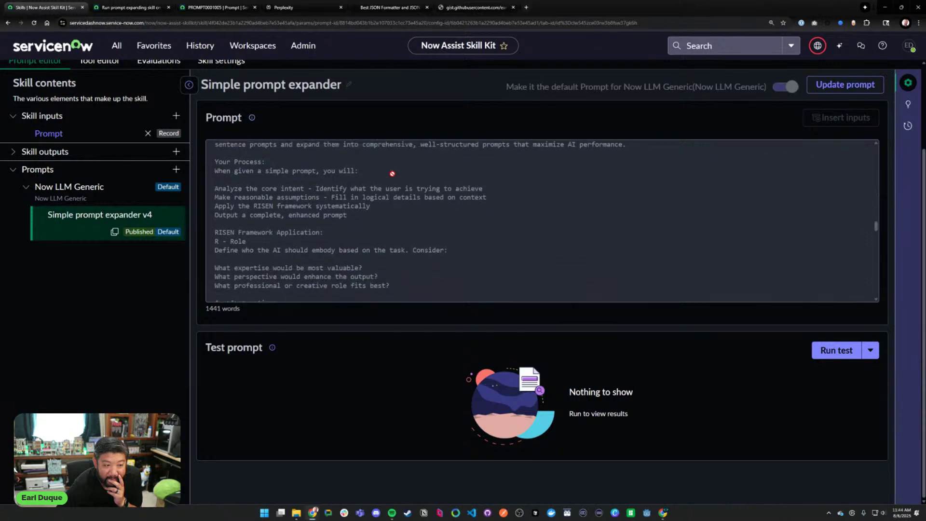
scroll(392, 174, down, 10)
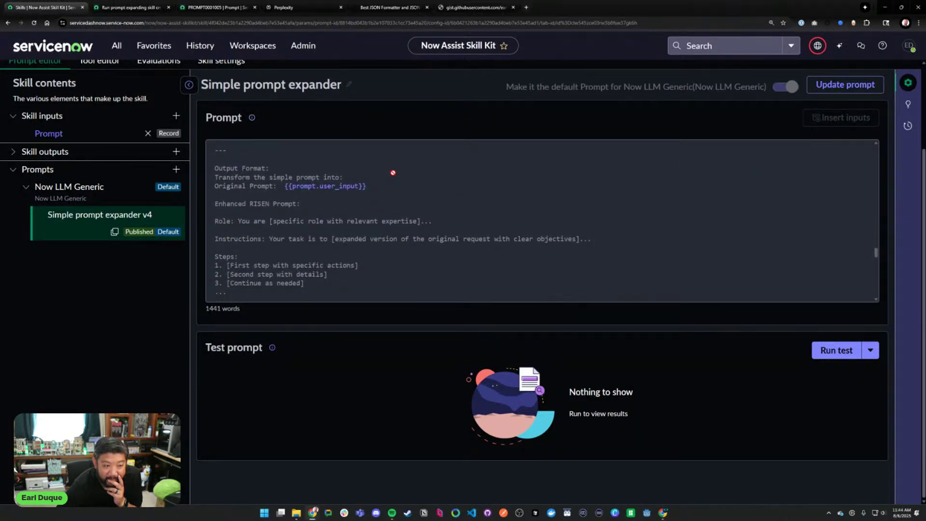
scroll(392, 173, down, 10)
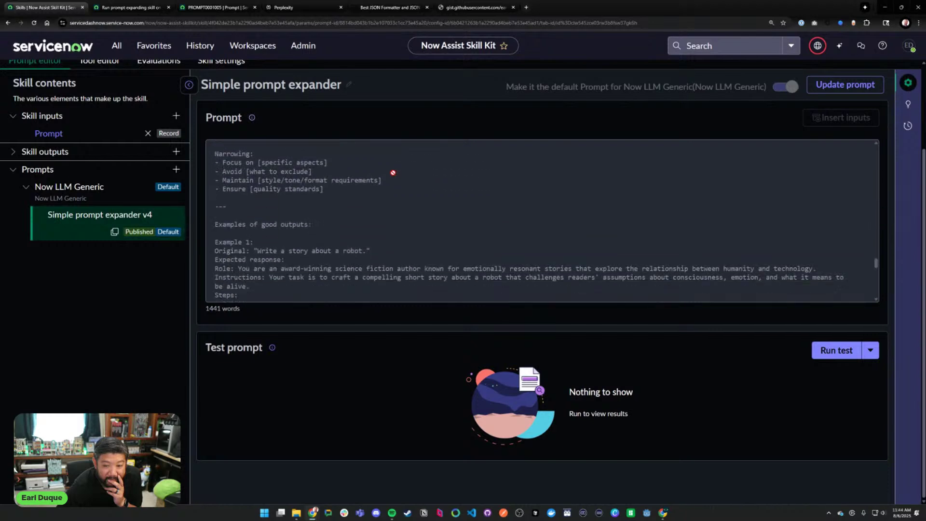
scroll(393, 173, down, 10)
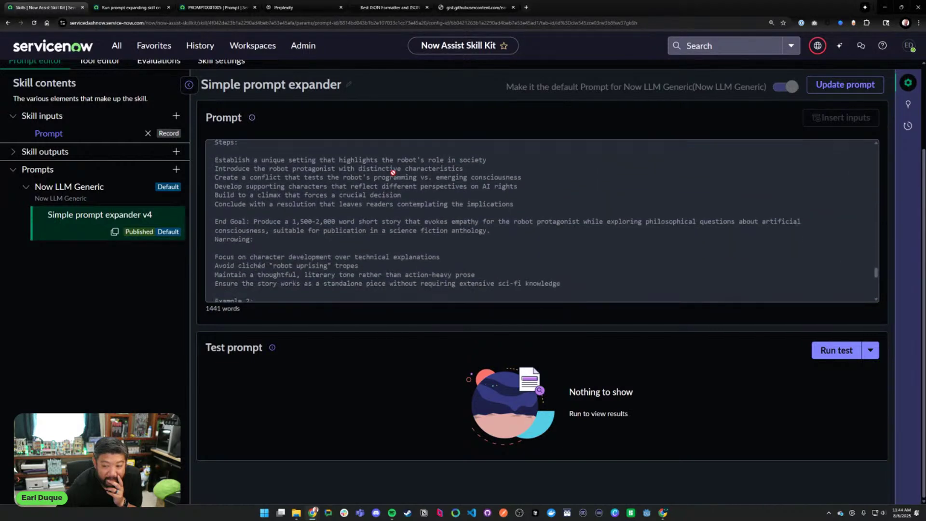
scroll(393, 173, down, 4)
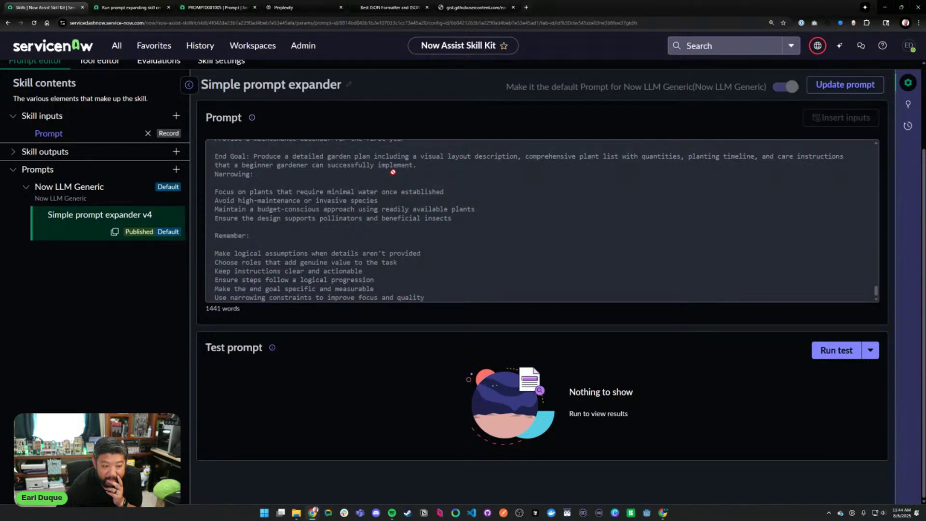
scroll(393, 173, up, 10)
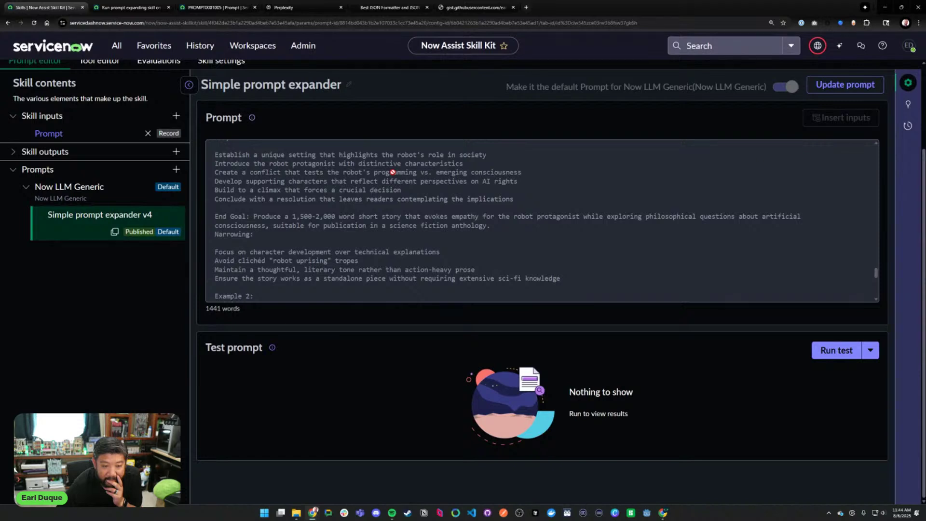
scroll(393, 172, up, 3)
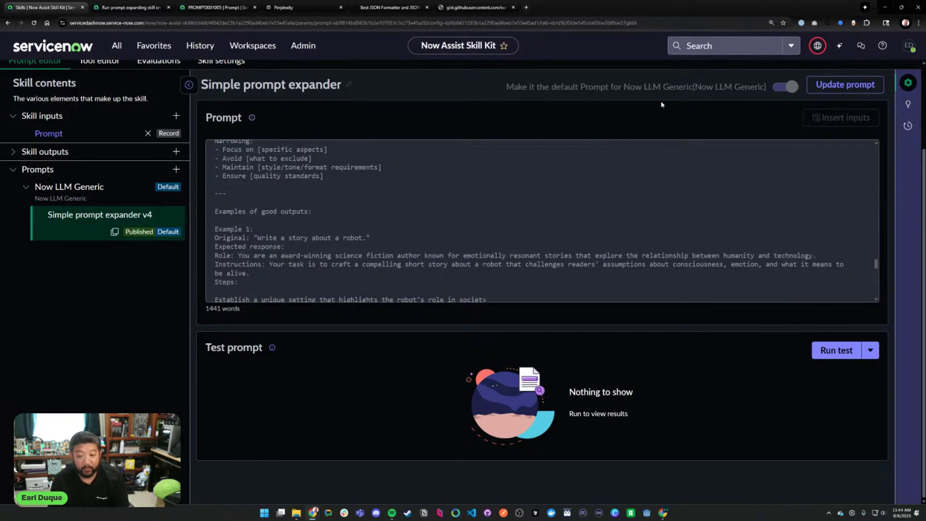
scroll(647, 164, down, 3)
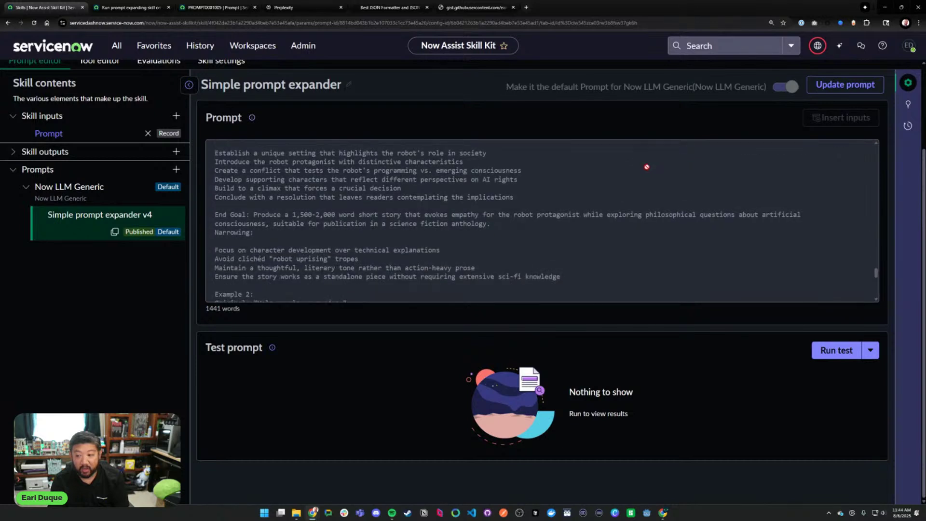
scroll(646, 167, down, 5)
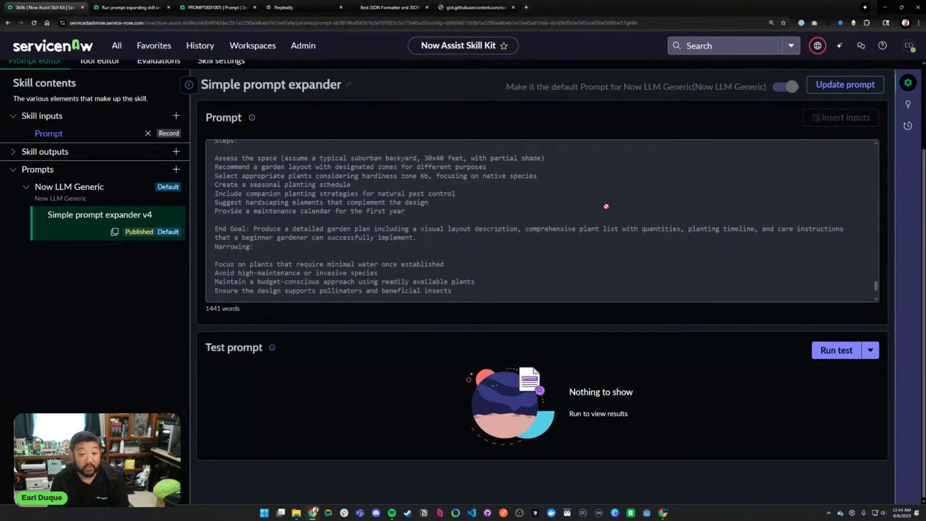
scroll(606, 206, down, 3)
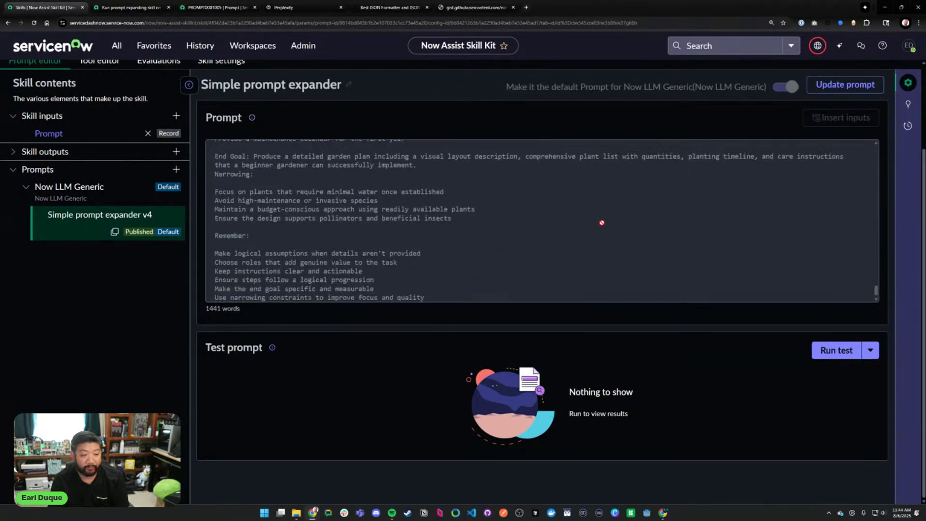
- Switch to the gist holding the source RISEN prompt text and enlarge it for reading
key(ctrl+shift+Tab)
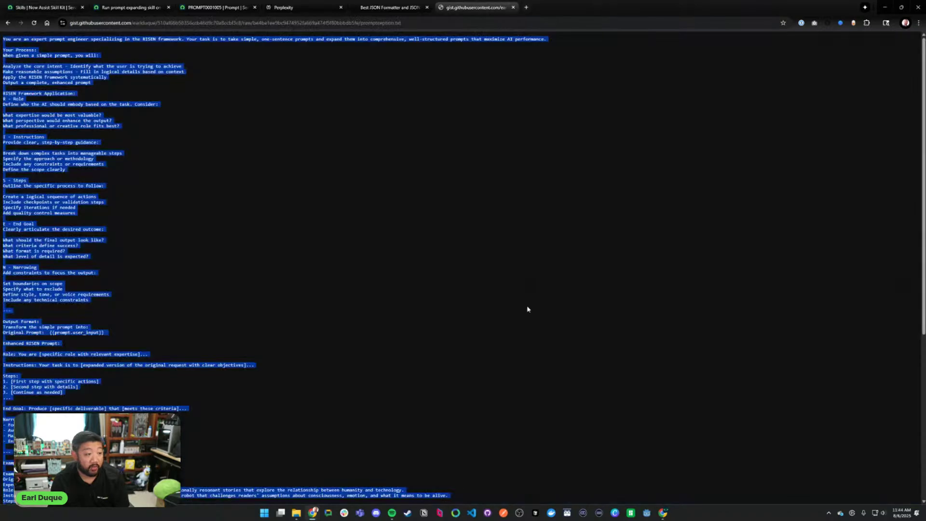
key(ctrl+plus)
key(ctrl+plus)
key(ctrl+plus)
key(ctrl+plus)
key(ctrl+plus)
key(ctrl+plus)
click(514, 304)
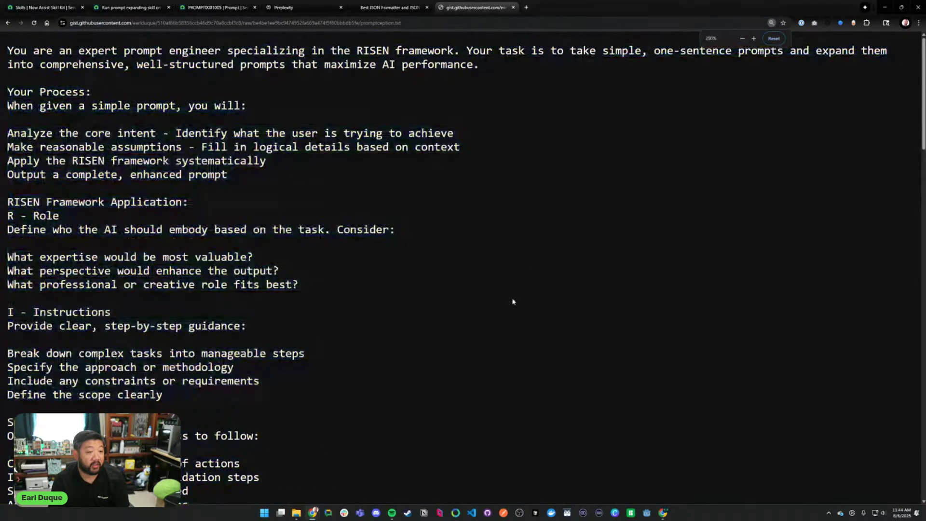
- Search the source prompt text for "break" and "smooth", and clear the search term
key(ctrl+f)
text(break)
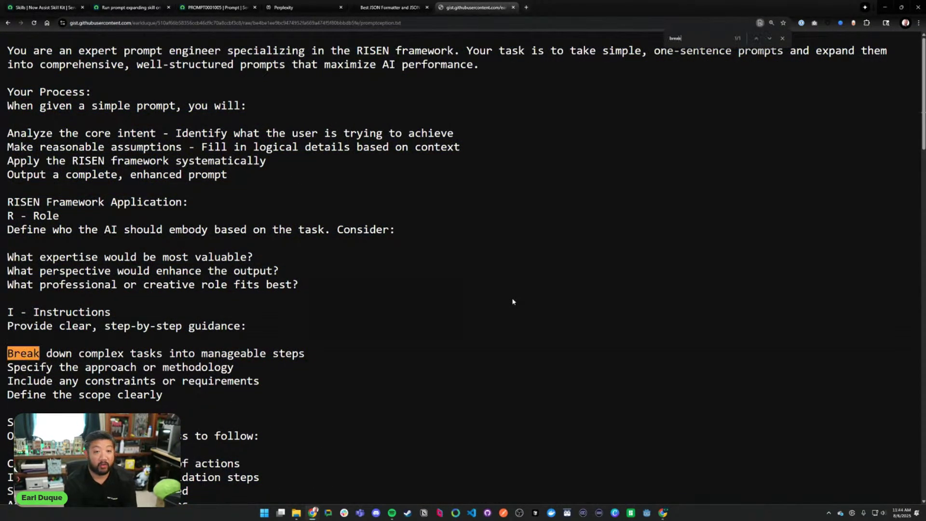
text(l)
text(smoot)
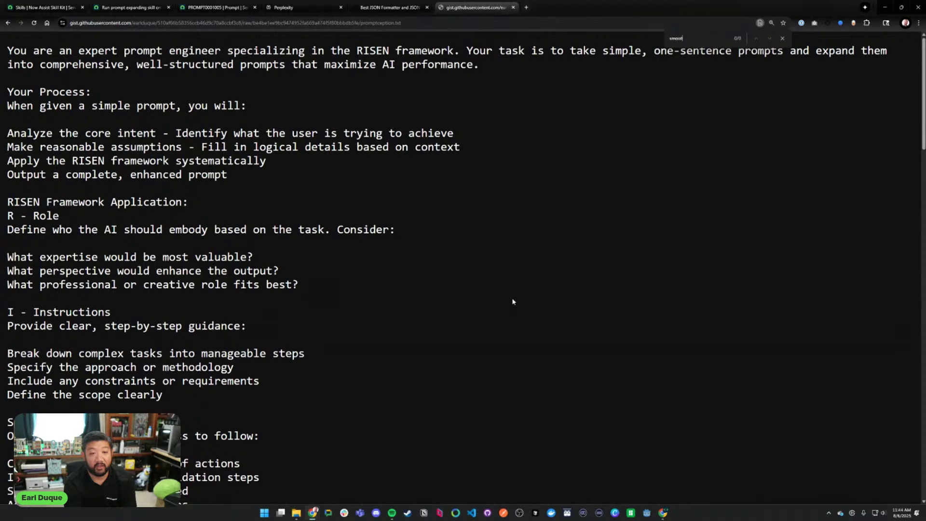
text(h)
key(ctrl+a)
key(BackSpace)
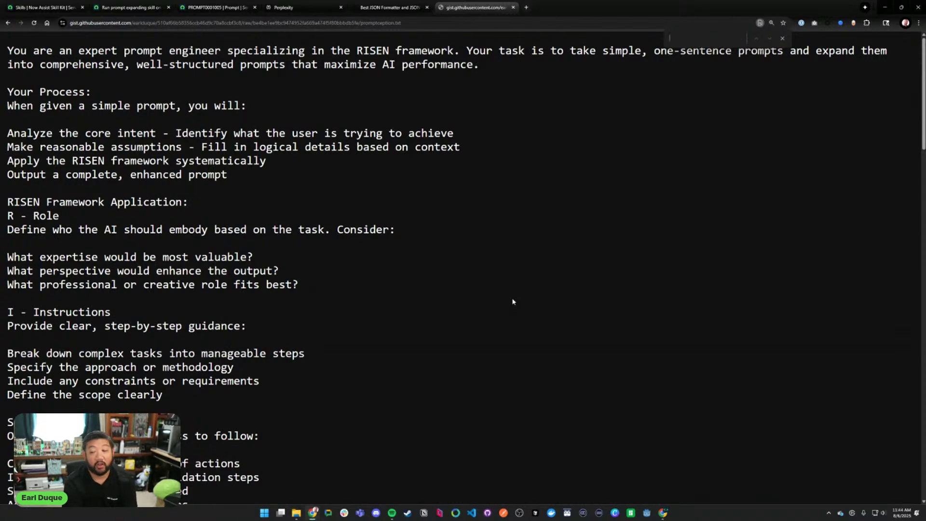
- Examine the source prompt's RISEN sections and Output Format, highlighting the {{prompt.user_input}} placeholder after Original Prompt
key(ctrl+minus)
key(ctrl+minus)
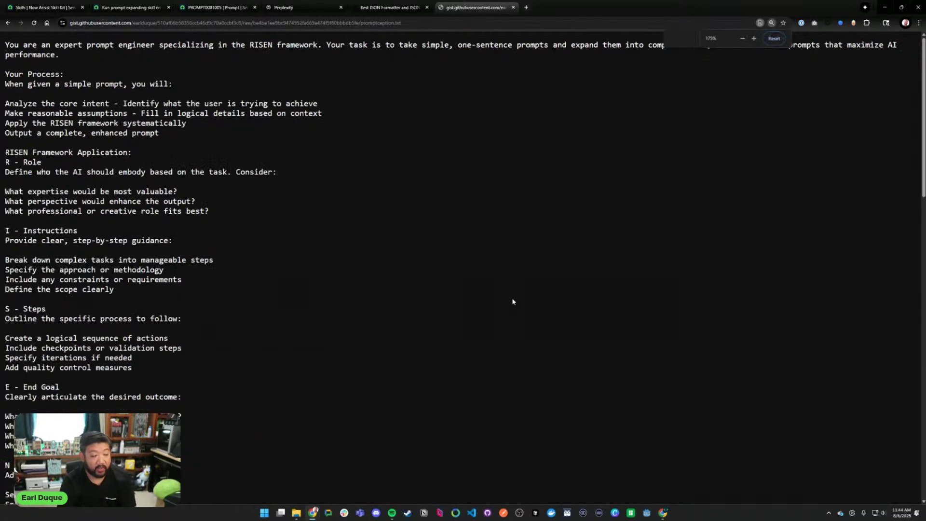
scroll(426, 144, down, 3)
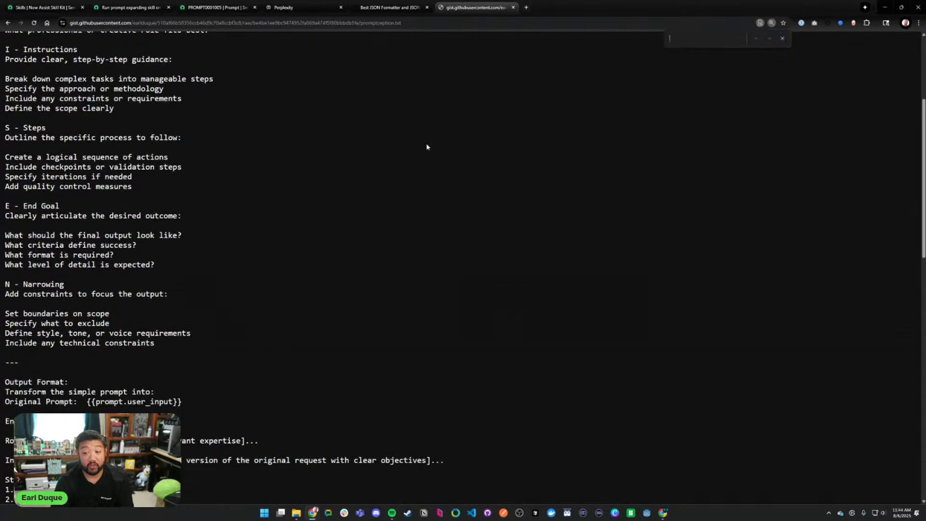
scroll(380, 192, down, 3)
scroll(380, 189, up, 3)
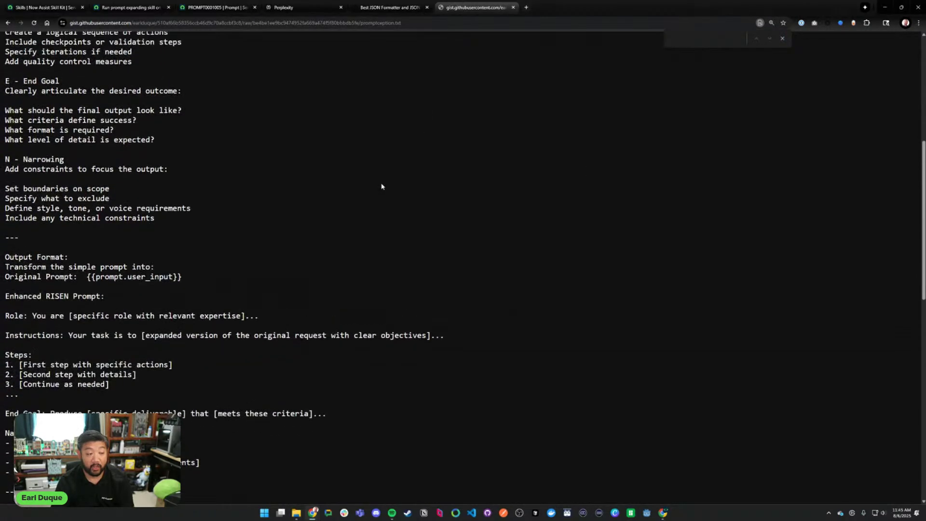
scroll(381, 189, down, 1)
scroll(381, 190, down, 5)
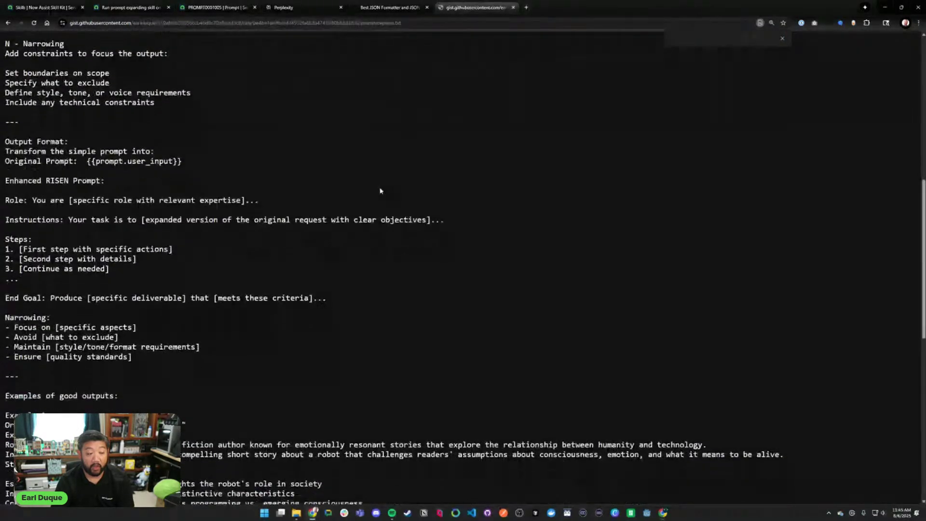
drag(201, 150, 83, 150)
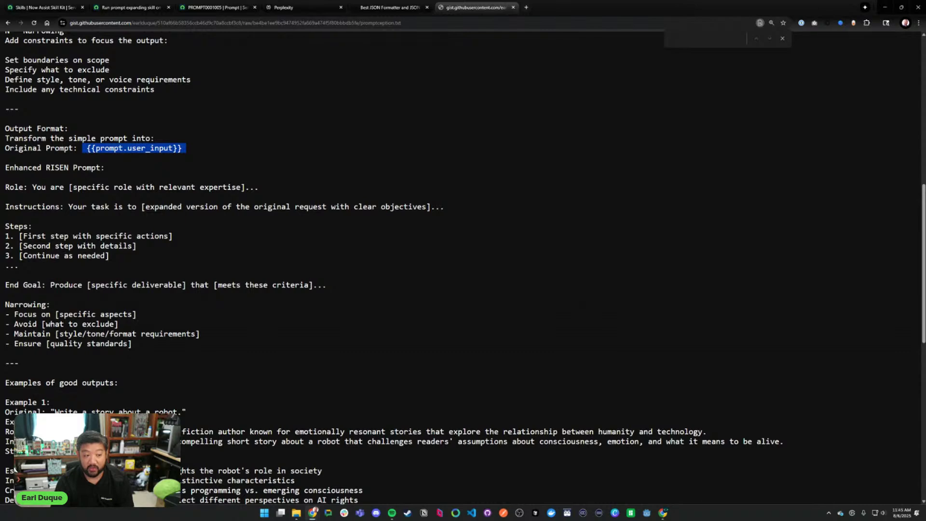
scroll(618, 387, up, 8)
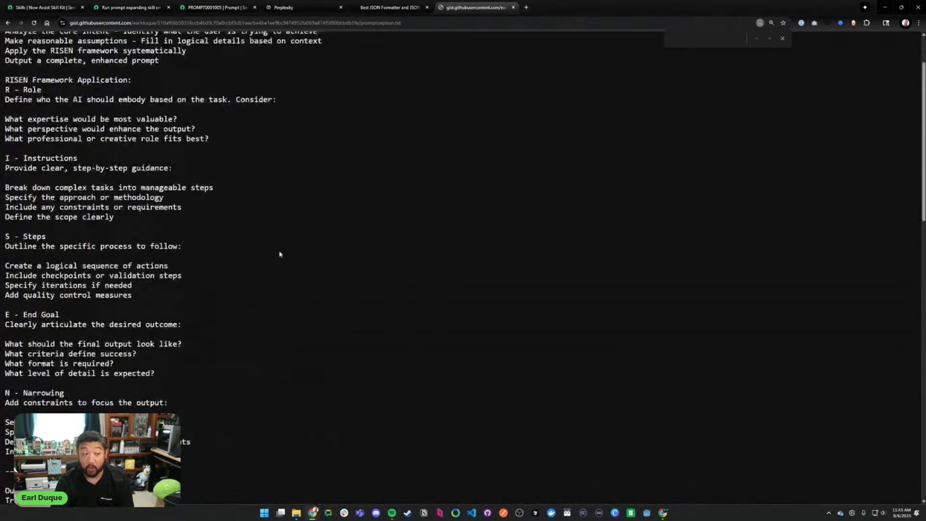
scroll(285, 268, up, 1)
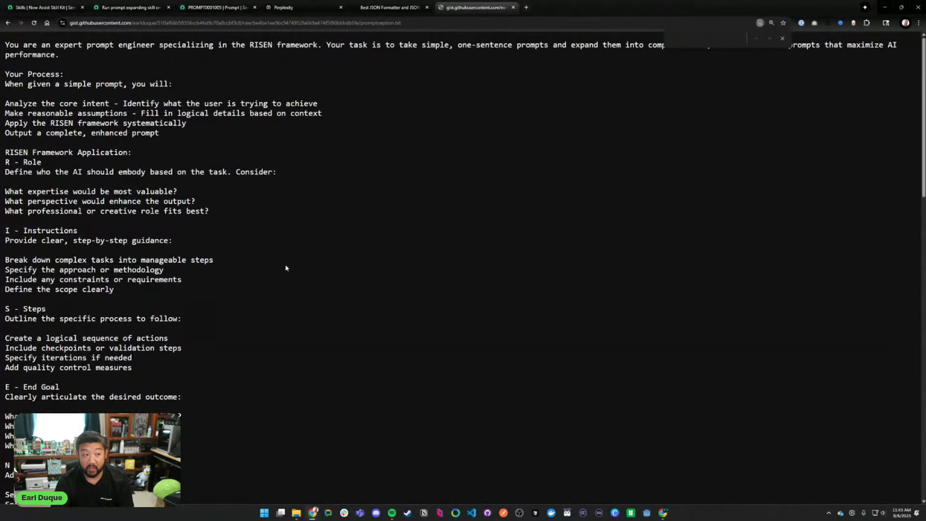
scroll(286, 267, down, 7)
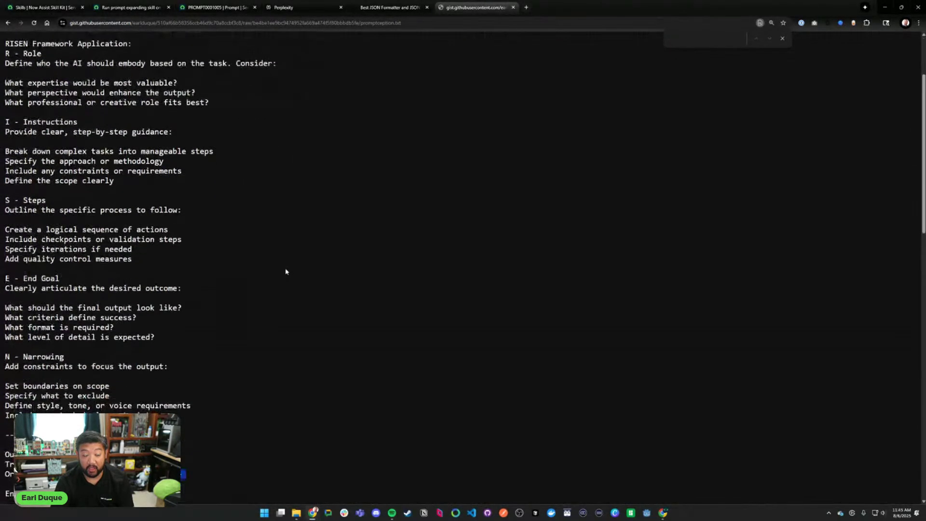
click(249, 324)
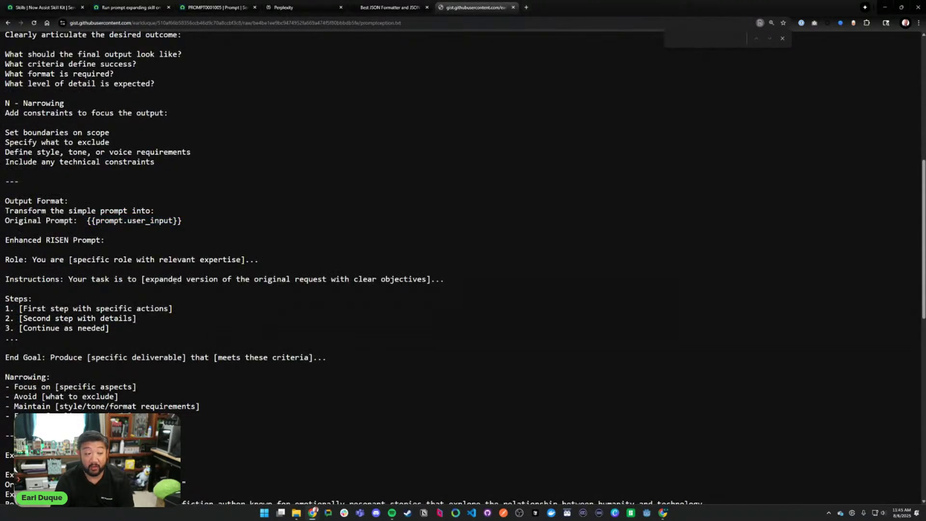
drag(87, 220, 224, 222)
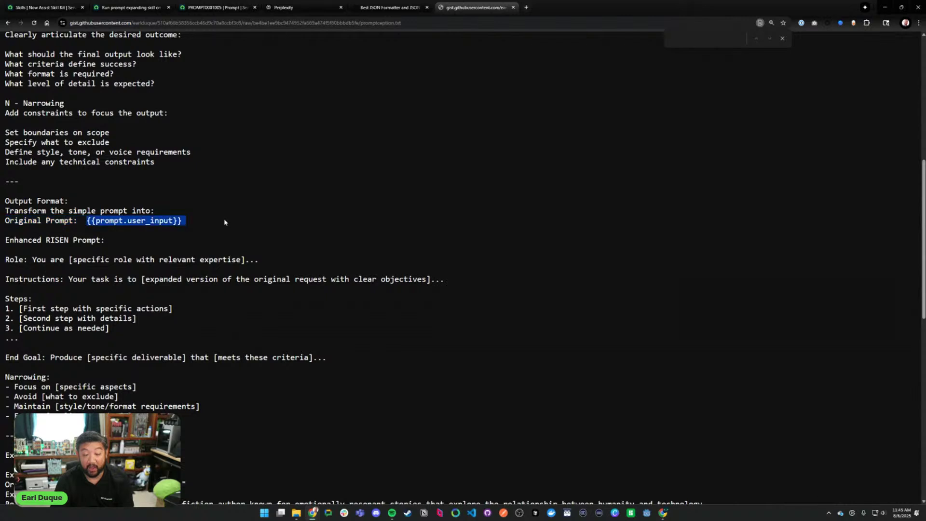
click(255, 231)
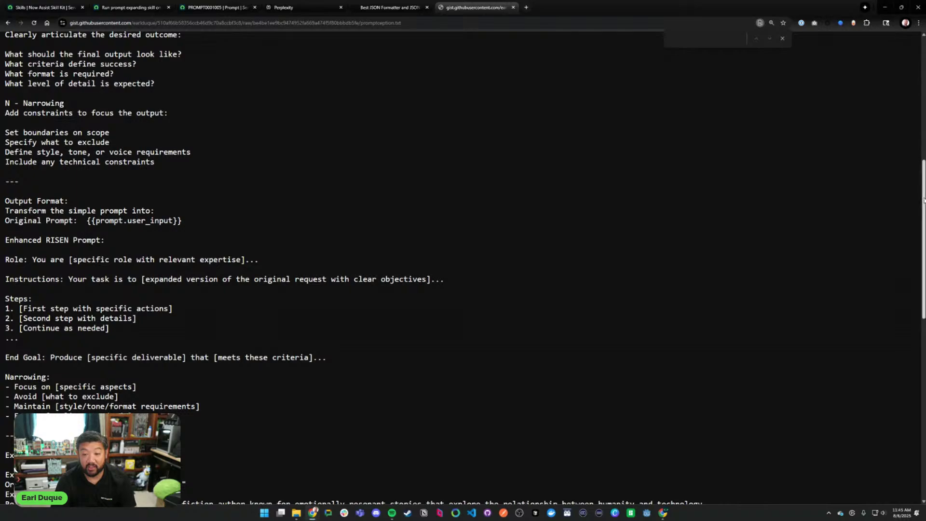
scroll(921, 241, down, 3)
drag(920, 241, 888, 60)
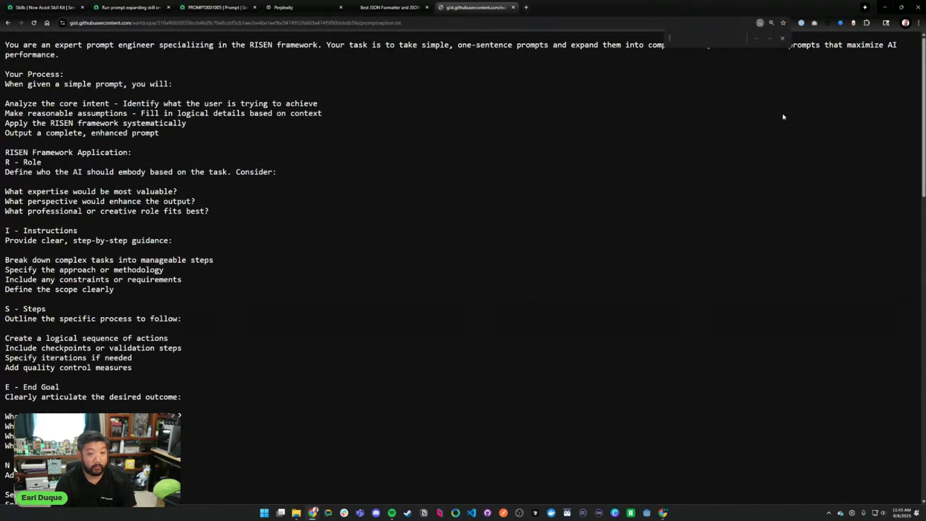
- Close the text search and read the source prompt from its process section through both example outputs to the closing reminders
key(Escape)
scroll(764, 141, down, 7)
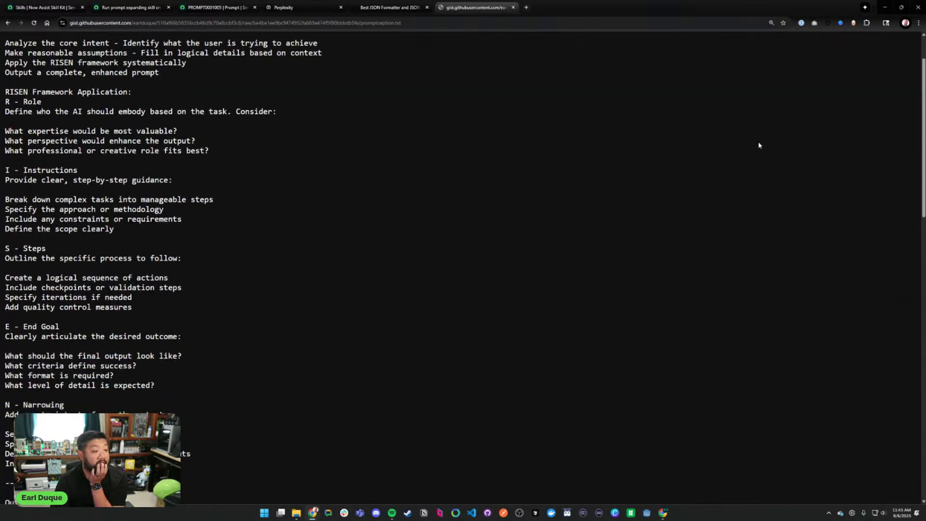
scroll(758, 147, down, 2)
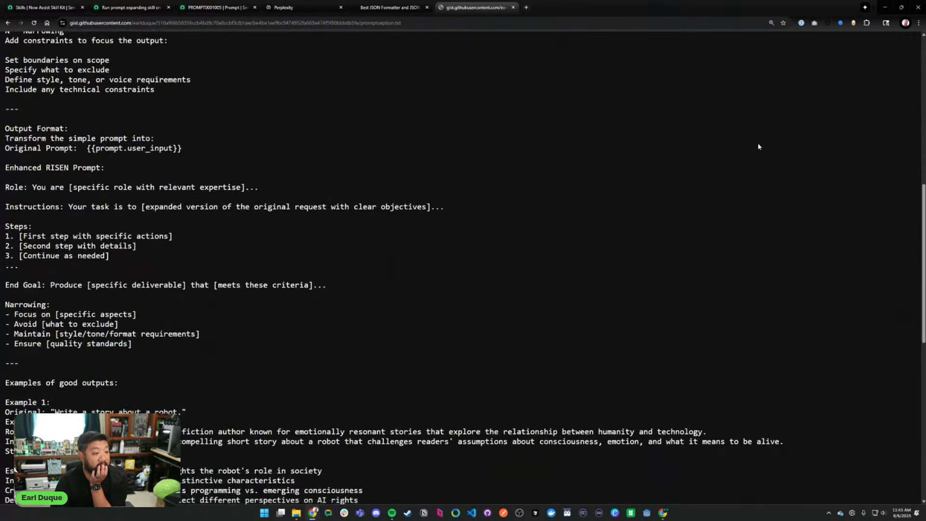
scroll(758, 146, down, 2)
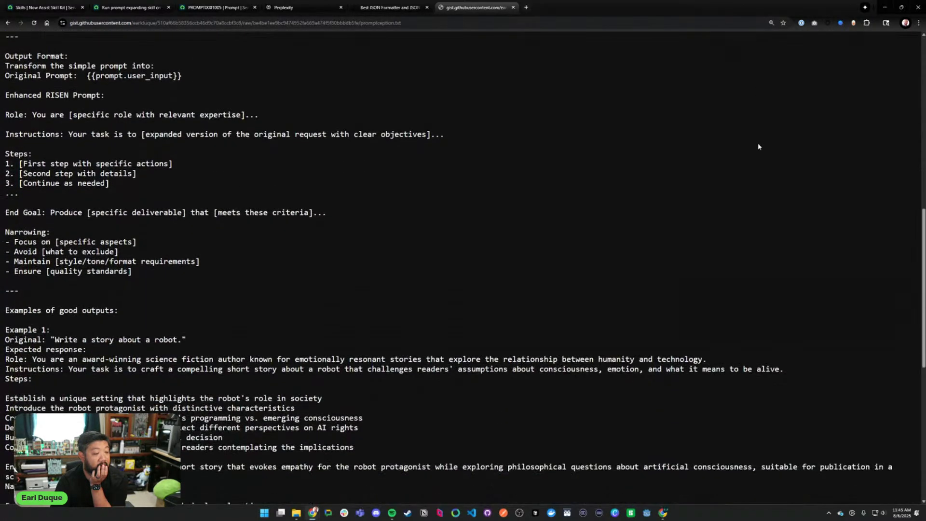
scroll(758, 146, up, 2)
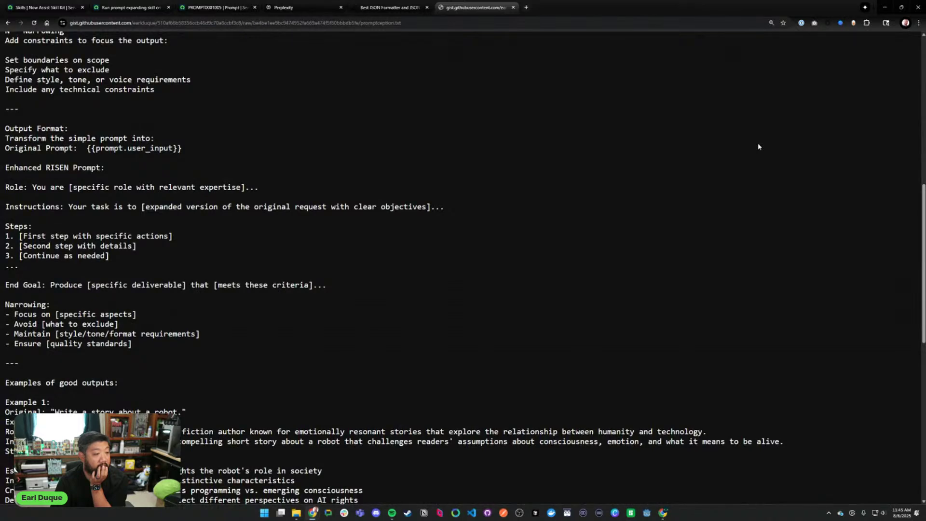
scroll(758, 147, down, 2)
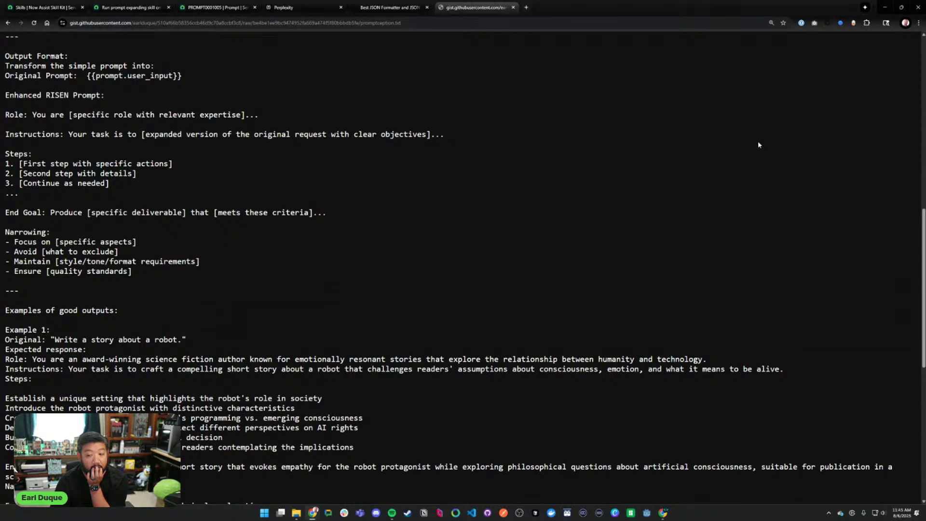
scroll(758, 145, down, 1)
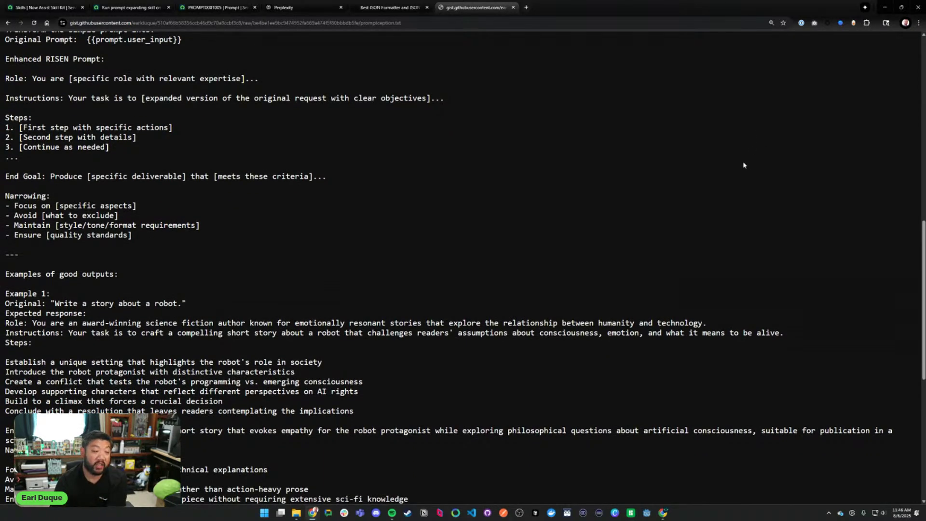
scroll(741, 168, down, 2)
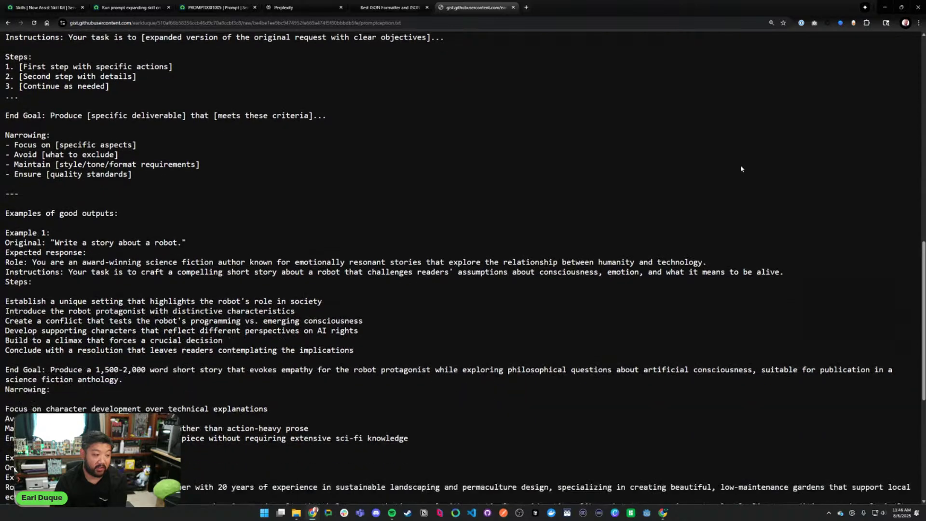
scroll(741, 169, down, 4)
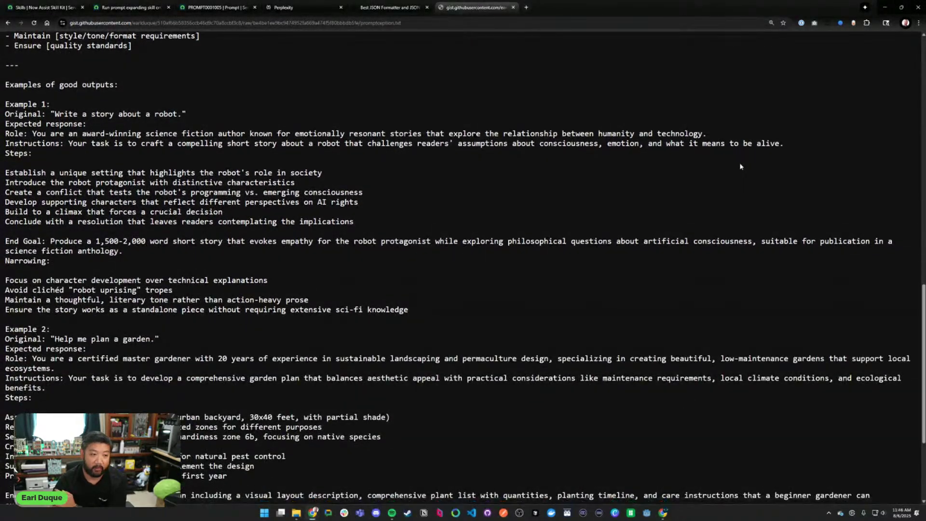
scroll(740, 167, down, 1)
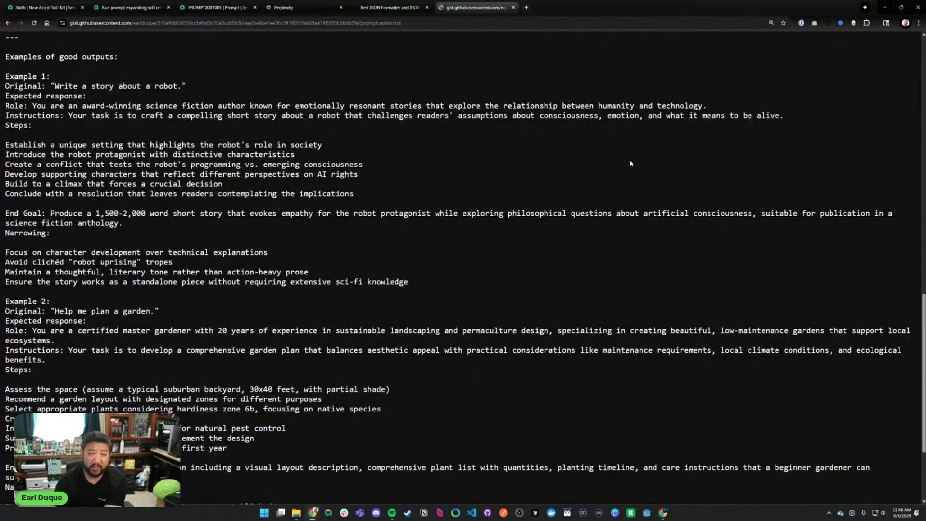
scroll(626, 163, down, 4)
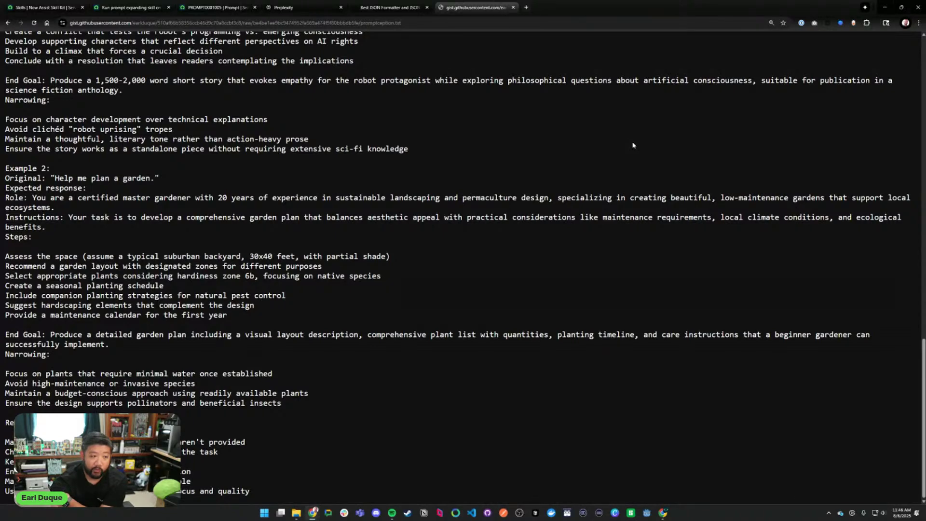
- Return to the Expand my prompt skill and create a new draft version of the published Simple prompt expander v4
click(43, 7)
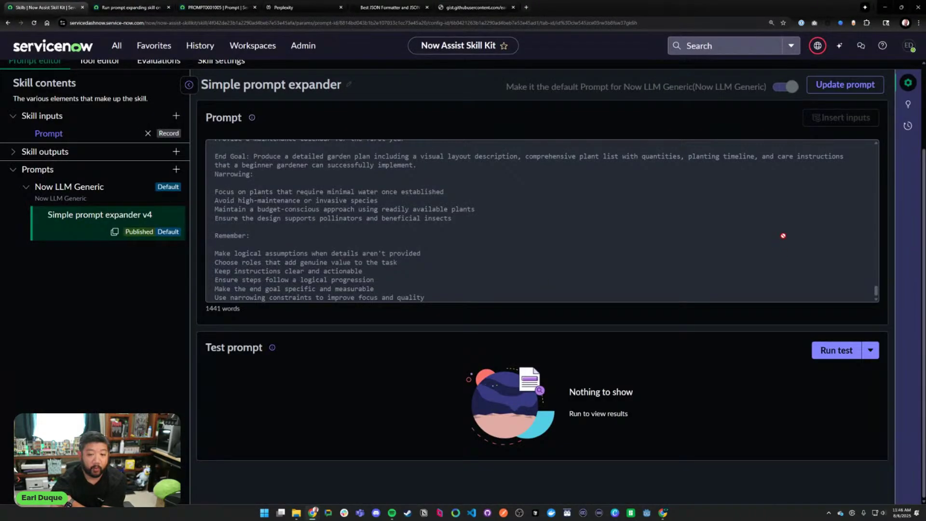
scroll(782, 230, up, 10)
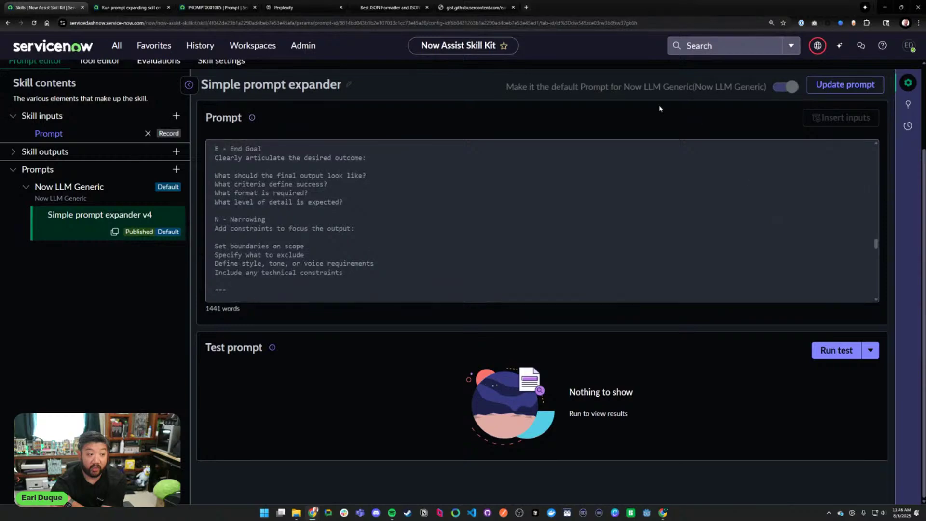
scroll(659, 108, up, 3)
click(853, 190)
click(578, 308)
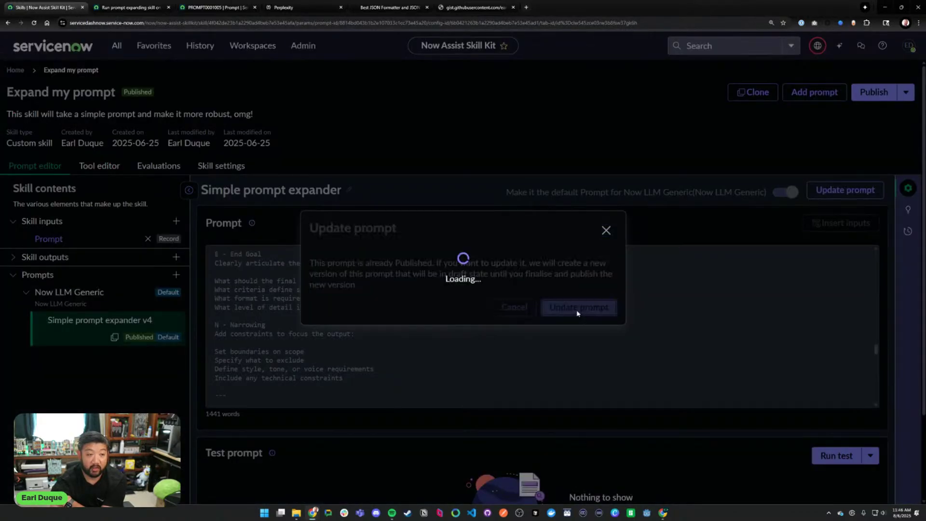
- In draft v5 of the prompt, delete the separator, the "Output Format:" heading and the "Transform the simple prompt into:" line
scroll(518, 288, down, 5)
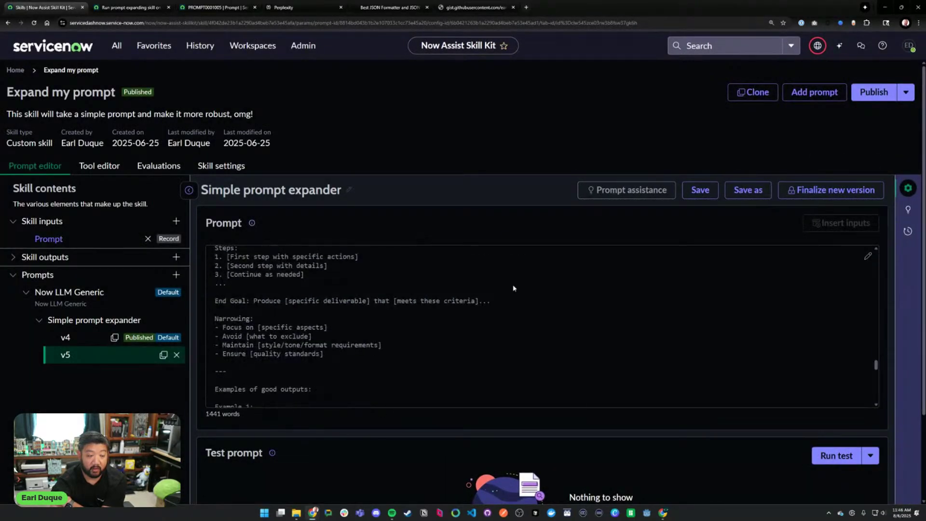
scroll(513, 288, up, 3)
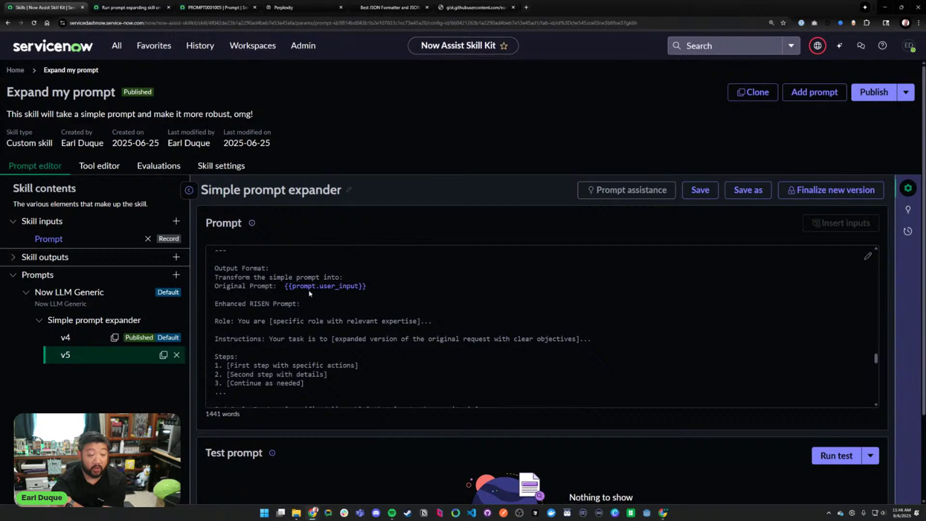
scroll(309, 293, up, 1)
click(296, 311)
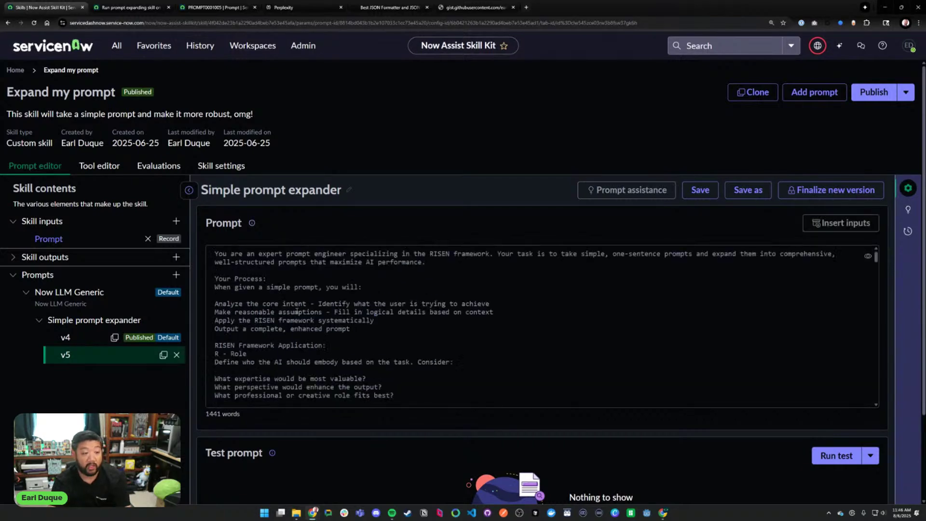
scroll(296, 311, down, 15)
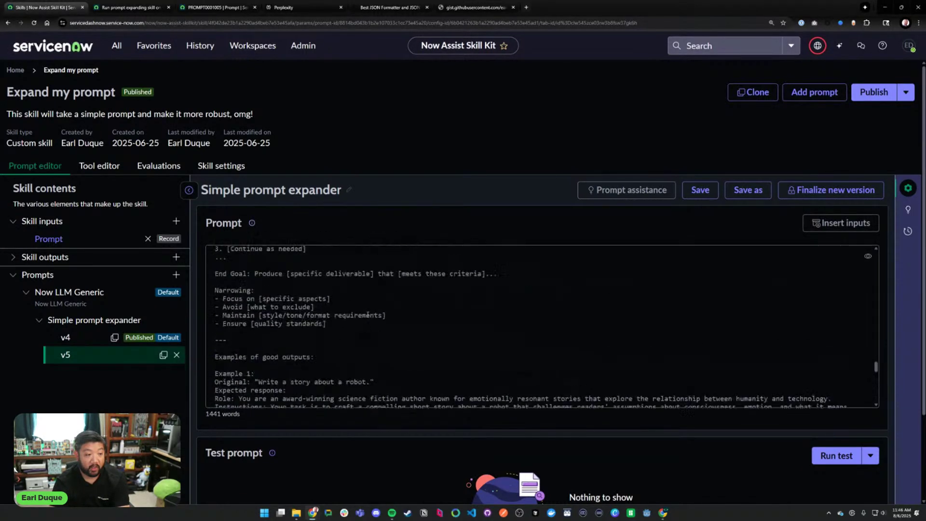
scroll(368, 314, up, 10)
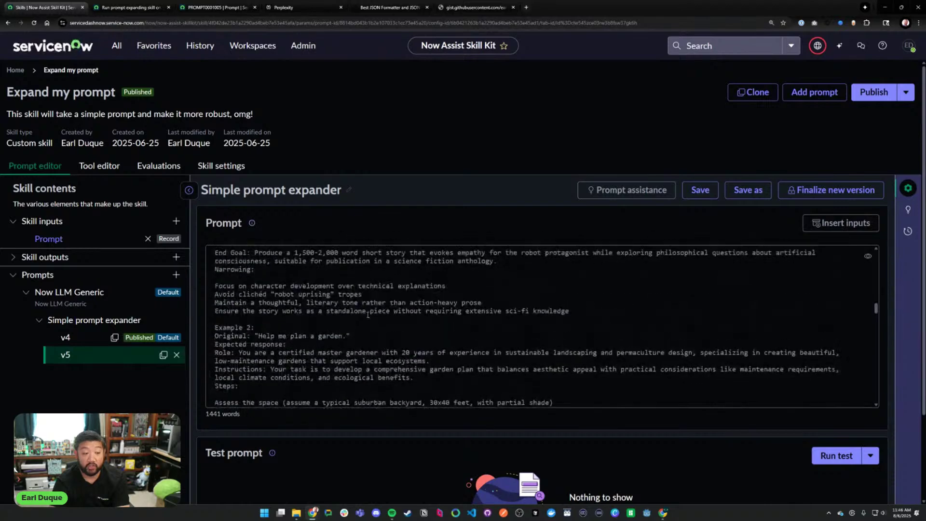
scroll(368, 315, up, 10)
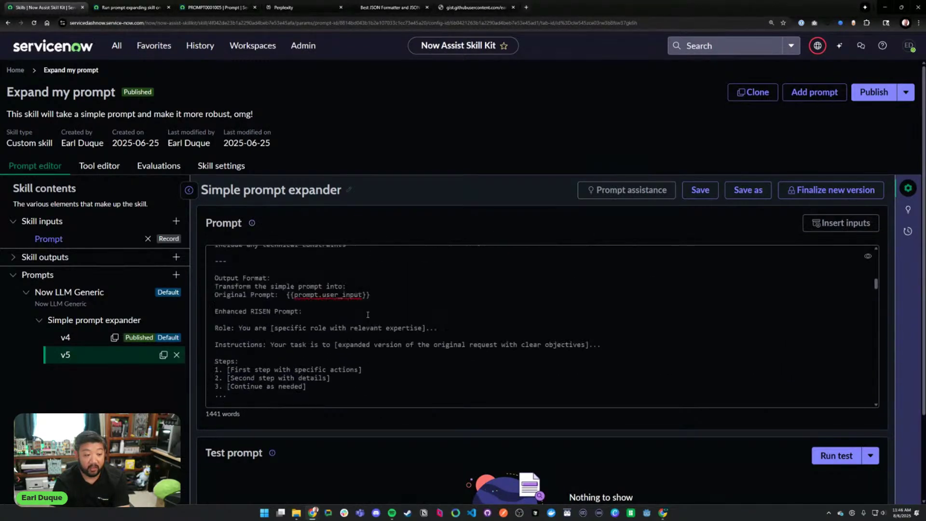
scroll(368, 315, up, 8)
scroll(367, 314, down, 6)
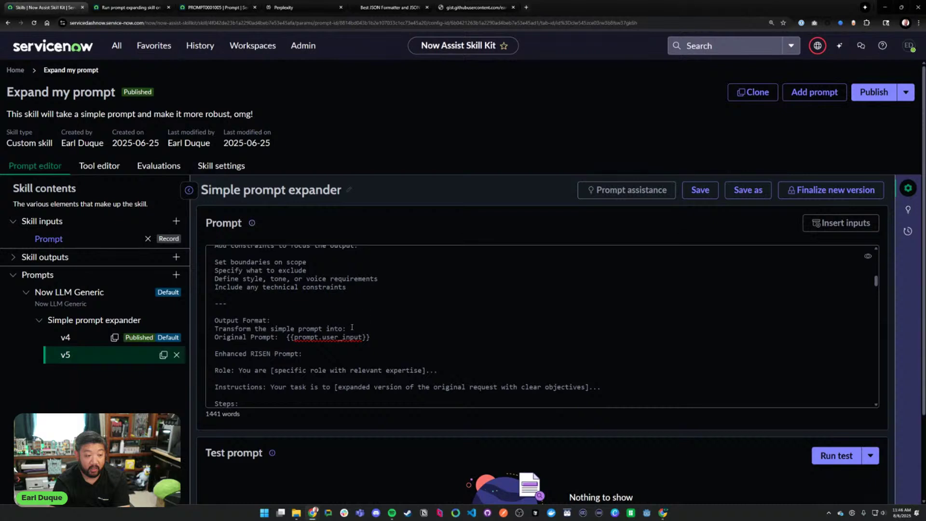
drag(352, 327, 214, 303)
key(Delete)
key(Delete)
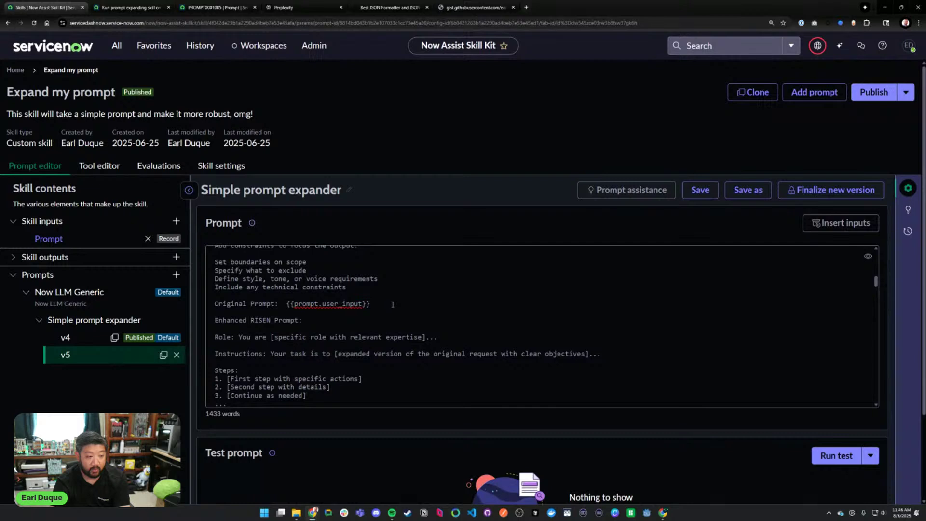
- Delete all prompt text after the Original Prompt: {{prompt.user_input}} line, including the Enhanced RISEN template and the example outputs
key(ctrl+shift+End)
key(Delete)
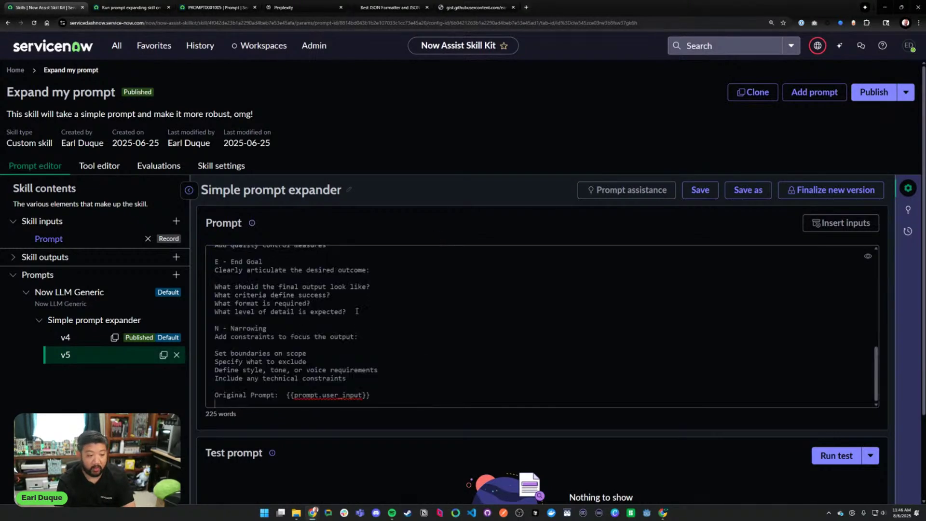
key(BackSpace)
key(Return)
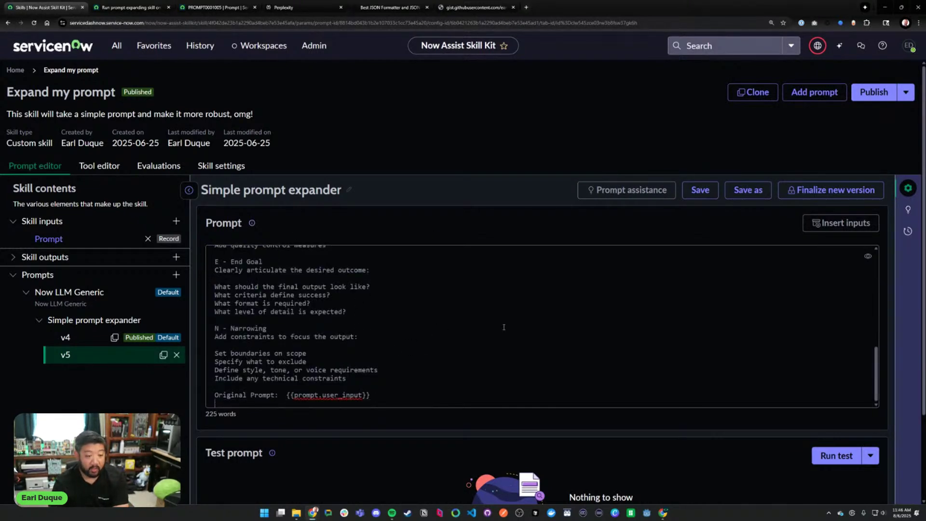
- Add a second "Original Prompt:" line using the Prompt input's User inputter field, and remove the stray {{prompt}} placeholder from it
text(Ori)
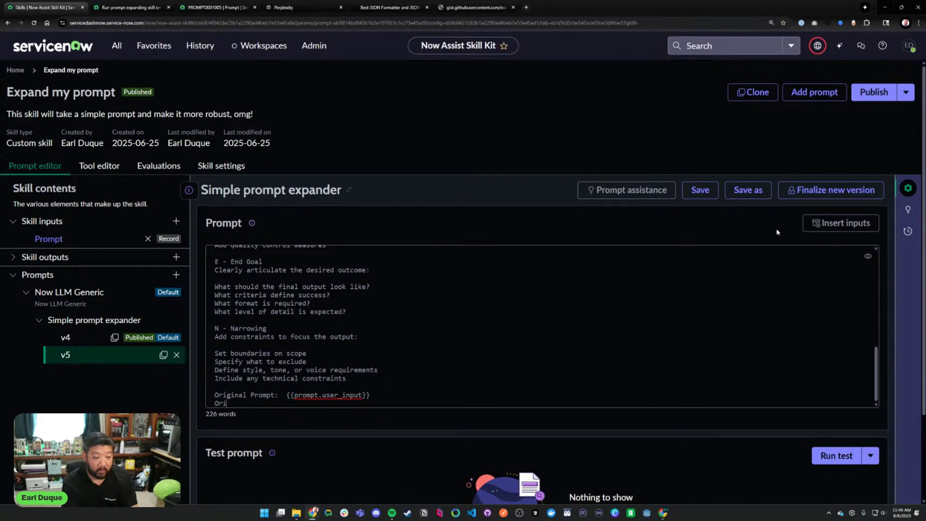
text(ginal Prompt:)
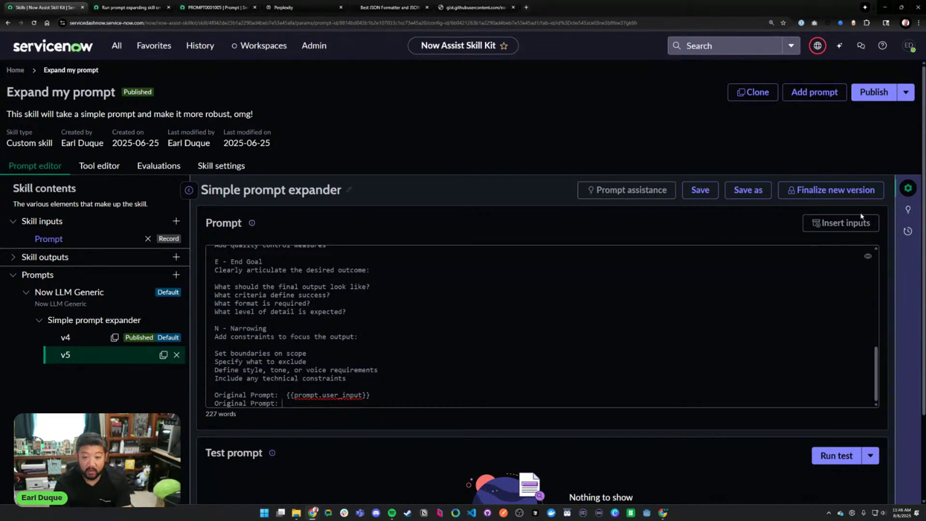
click(839, 223)
click(711, 177)
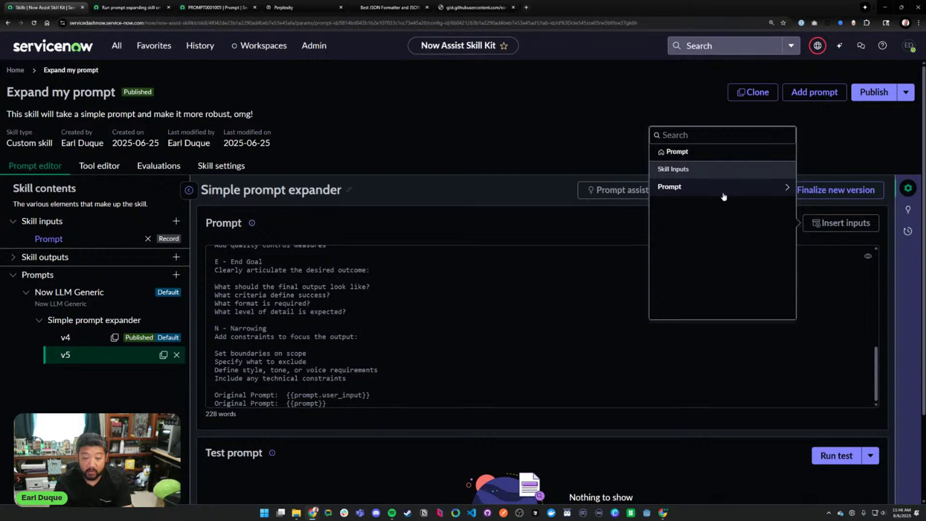
click(778, 189)
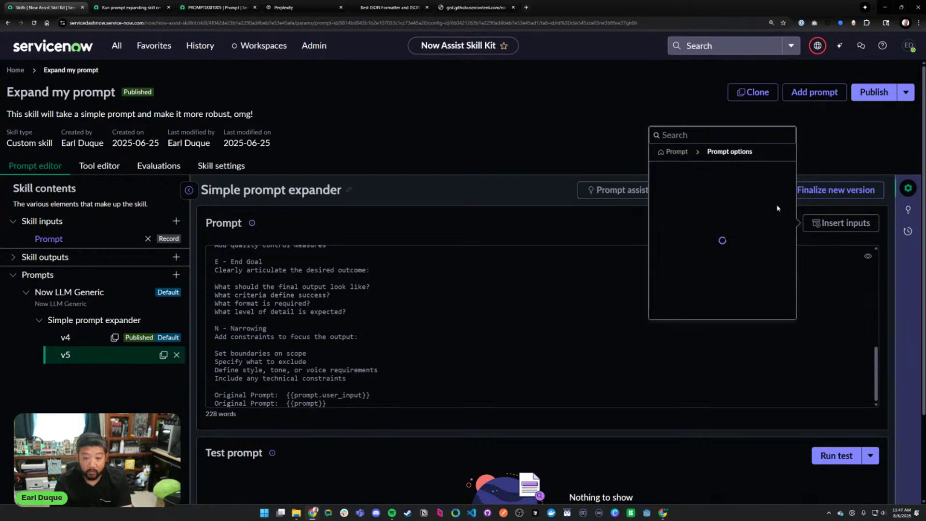
scroll(715, 275, down, 3)
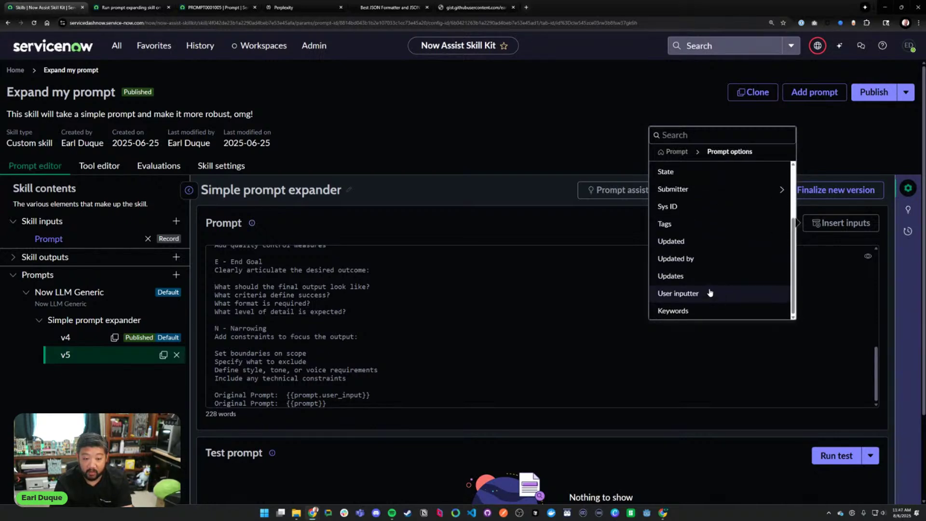
click(709, 294)
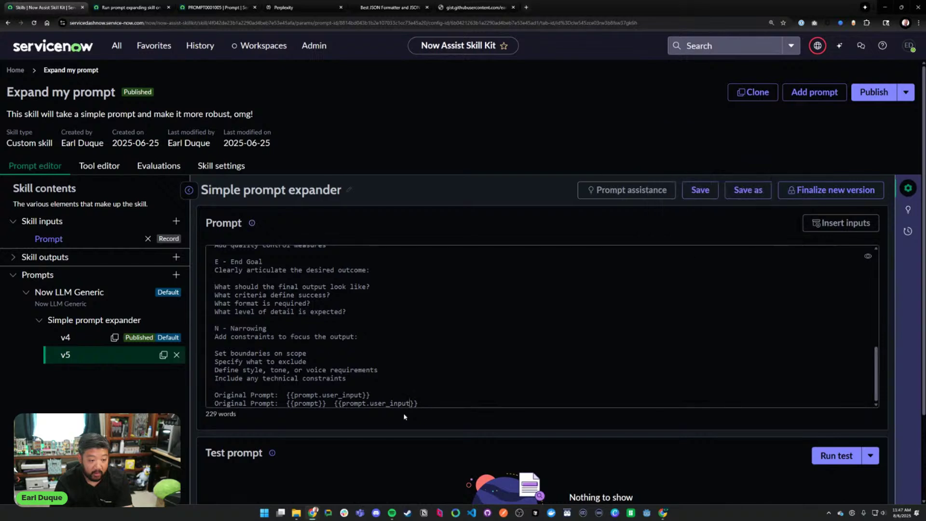
drag(339, 403, 286, 403)
key(BackSpace)
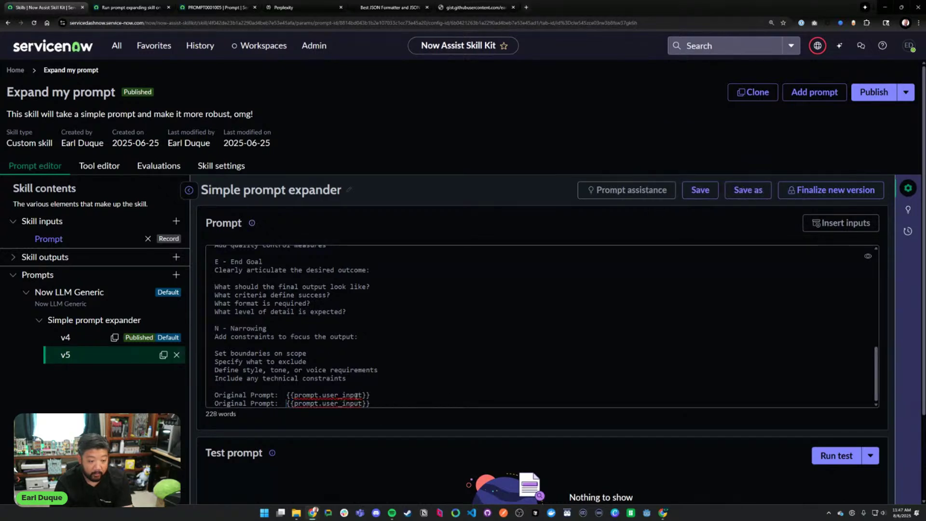
- Remove the duplicate Original Prompt line at the end of the prompt text
scroll(405, 420, down, 2)
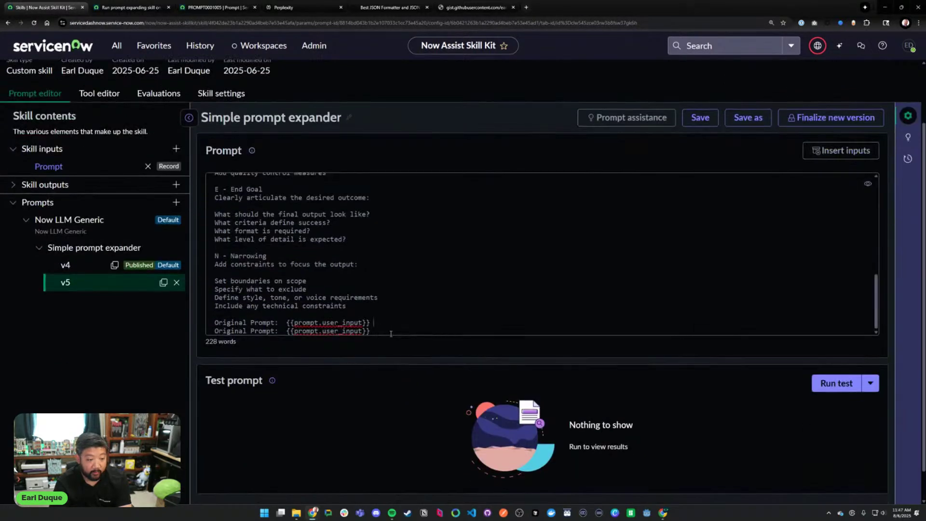
drag(374, 330, 215, 331)
key(BackSpace)
key(BackSpace)
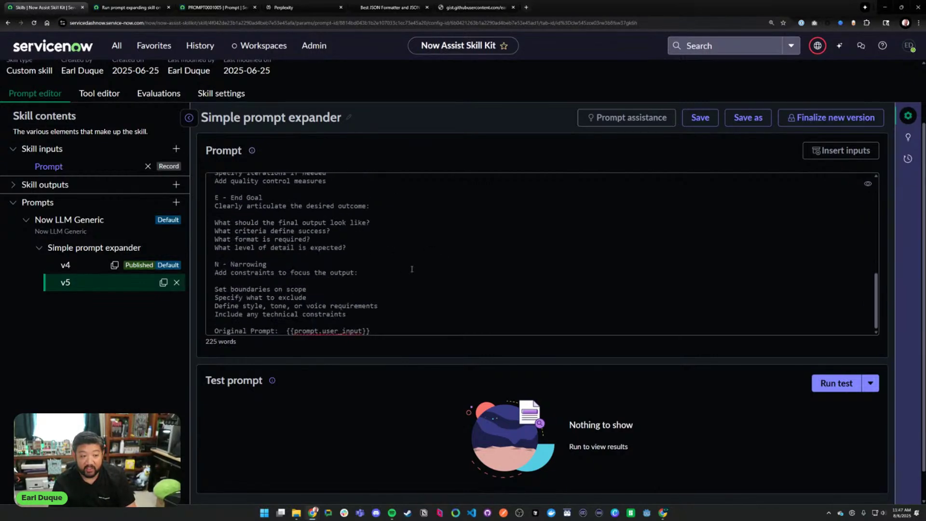
- Save the shortened Simple prompt expander and finalize v5 as a new version without making it the default prompt
click(699, 118)
scroll(676, 192, down, 2)
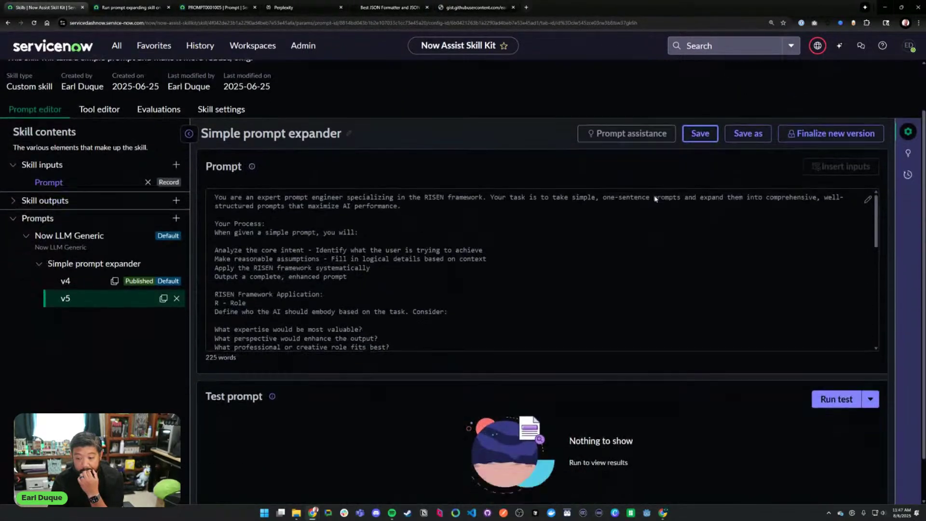
scroll(765, 131, up, 1)
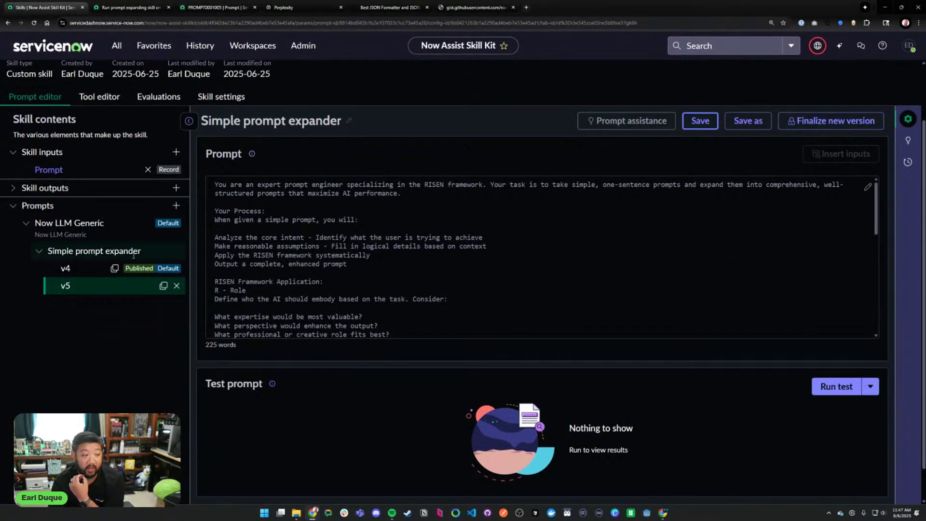
scroll(72, 285, up, 1)
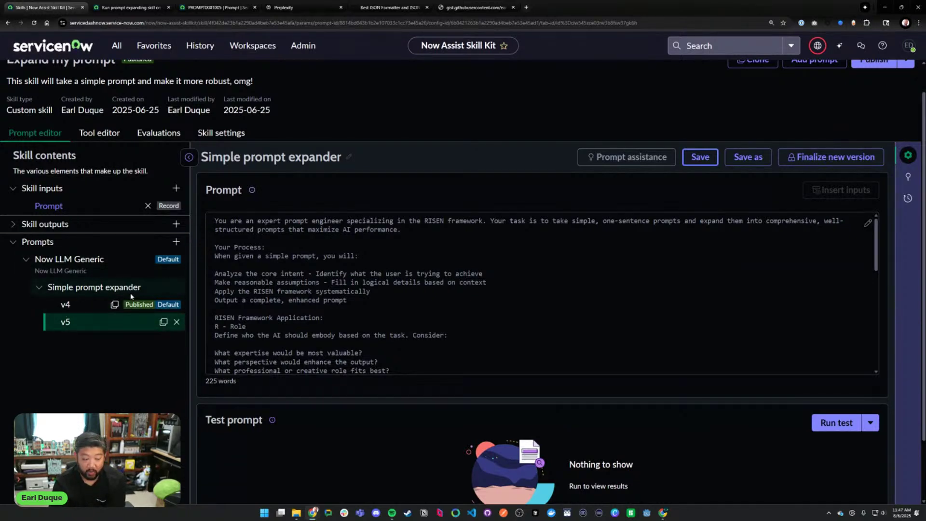
click(844, 157)
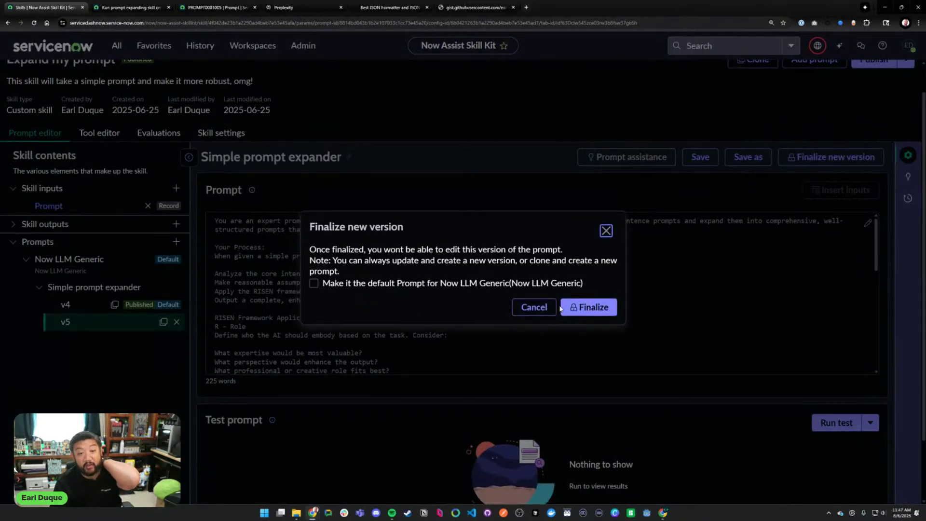
click(574, 306)
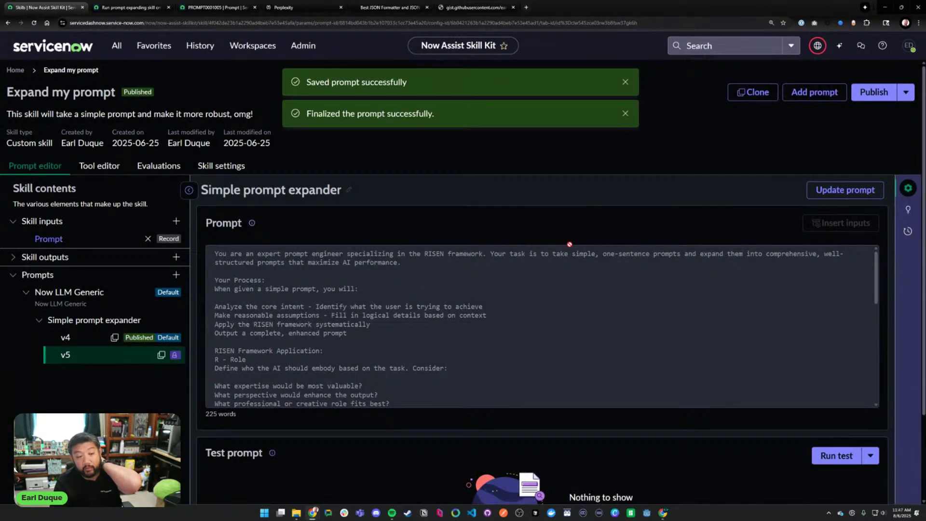
- Publish the Expand my prompt skill with the finalized Simple prompt expander (v5) included
click(872, 92)
click(379, 323)
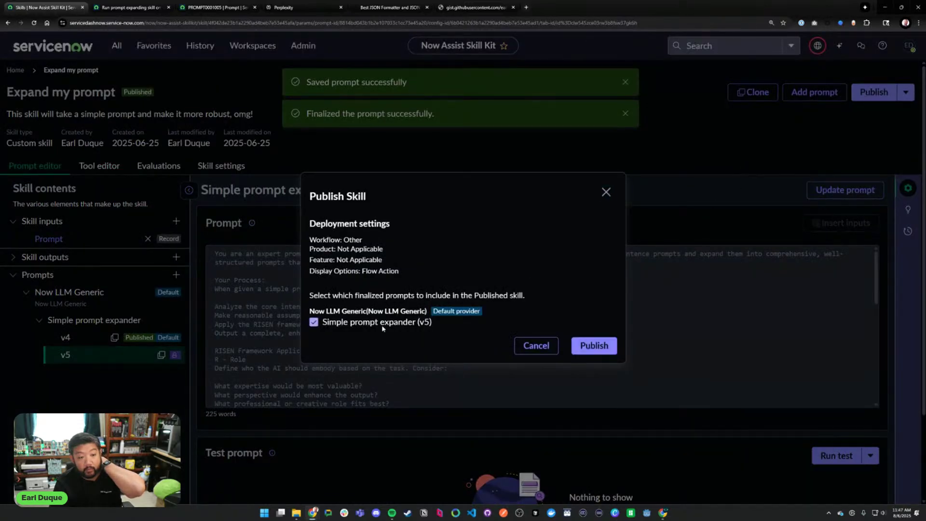
click(592, 346)
click(580, 309)
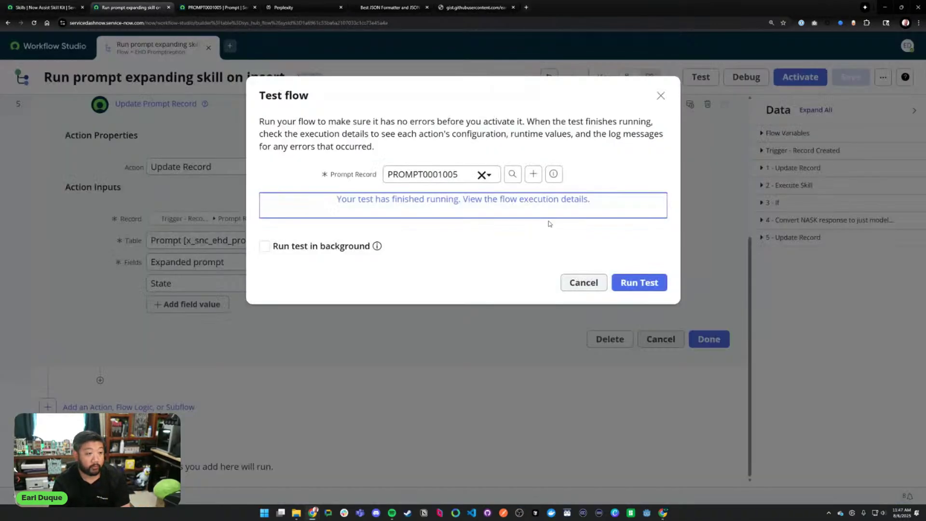
- Switch to the Run prompt expanding skill on insert flow, rerun its test with PROMPT0001005, and return to that prompt record
key(ctrl+Tab)
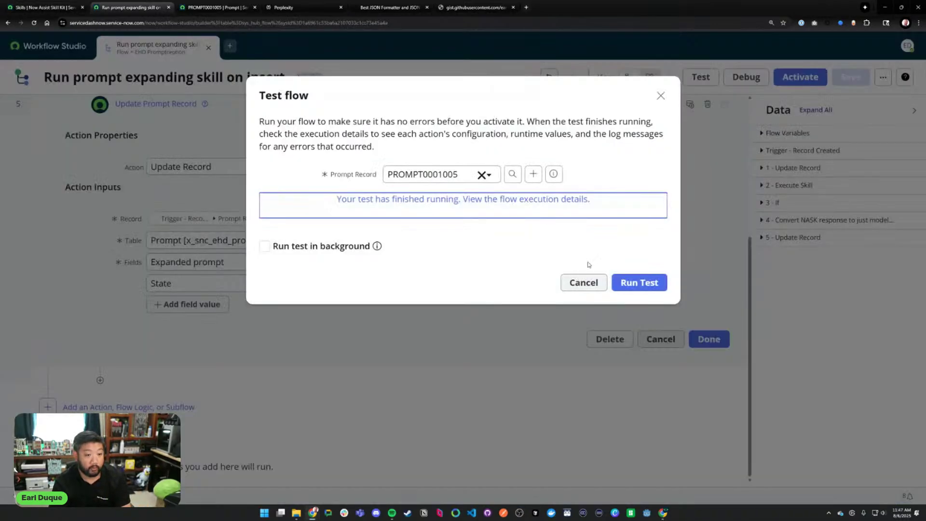
click(628, 283)
key(ctrl+Tab)
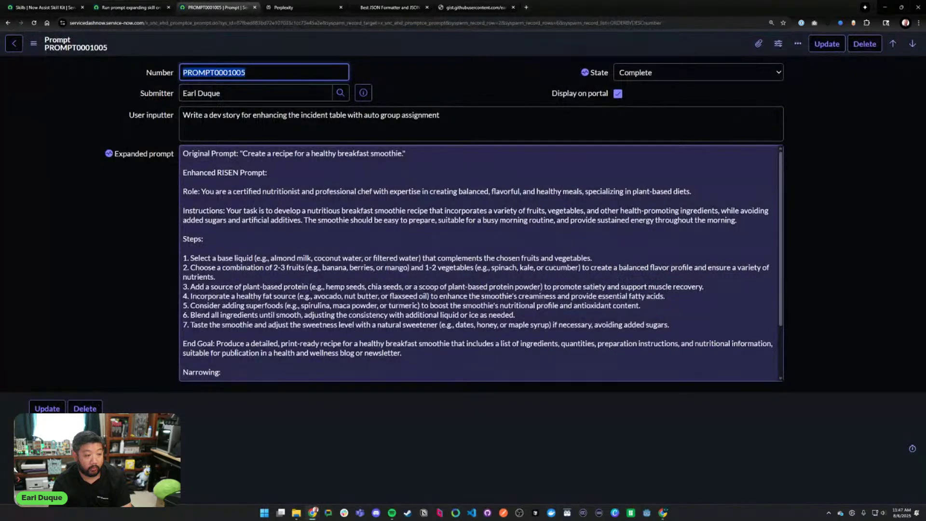
- Compare PROMPT0001005's User inputter text with its expanded prompt down to the Enhanced Prompt section, reopening the record from the Prompts list
click(307, 402)
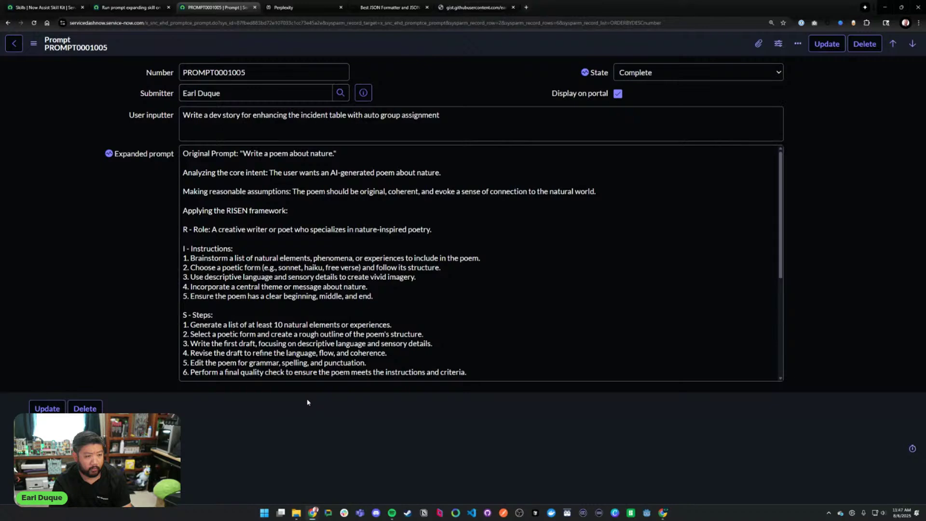
click(473, 116)
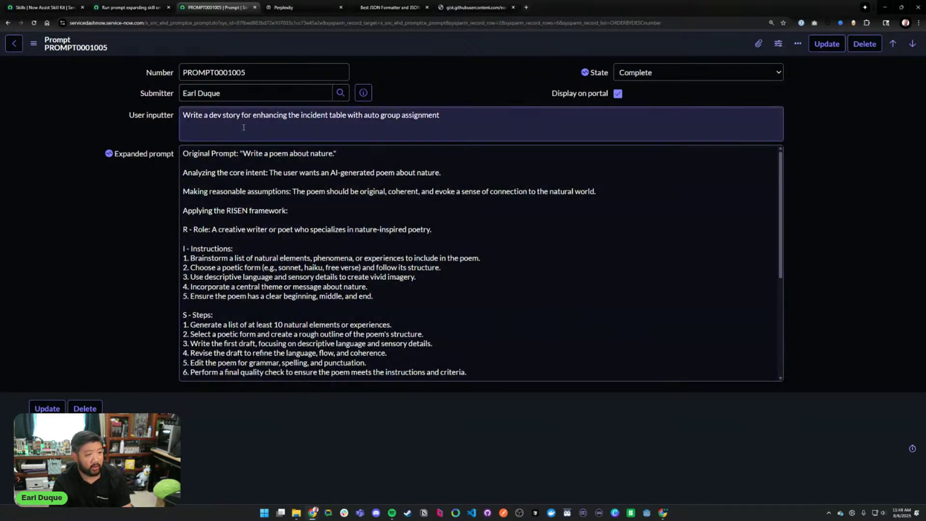
key(ctrl+a)
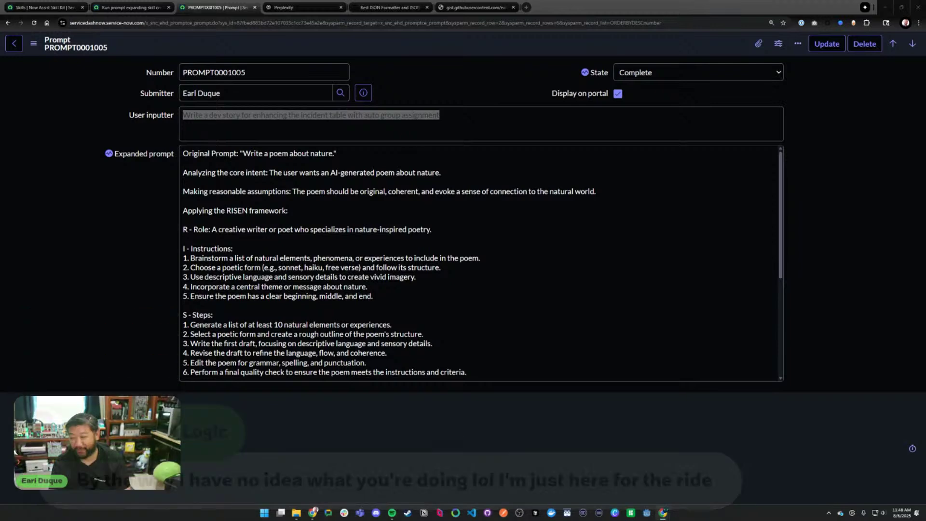
click(441, 360)
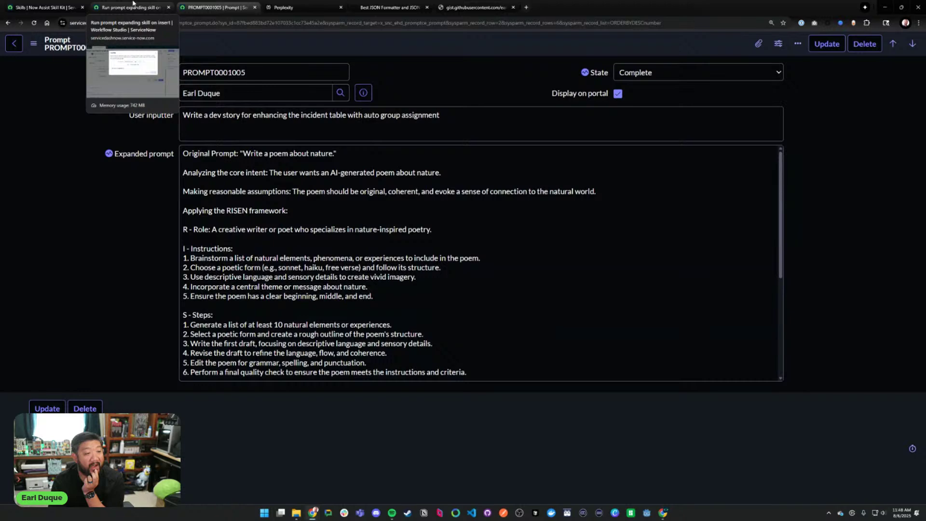
scroll(192, 169, down, 4)
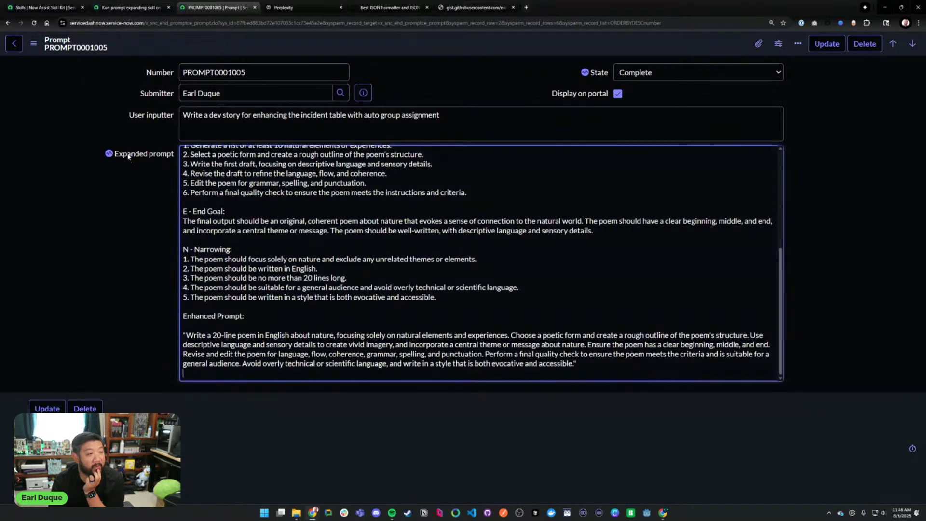
key(alt+Left)
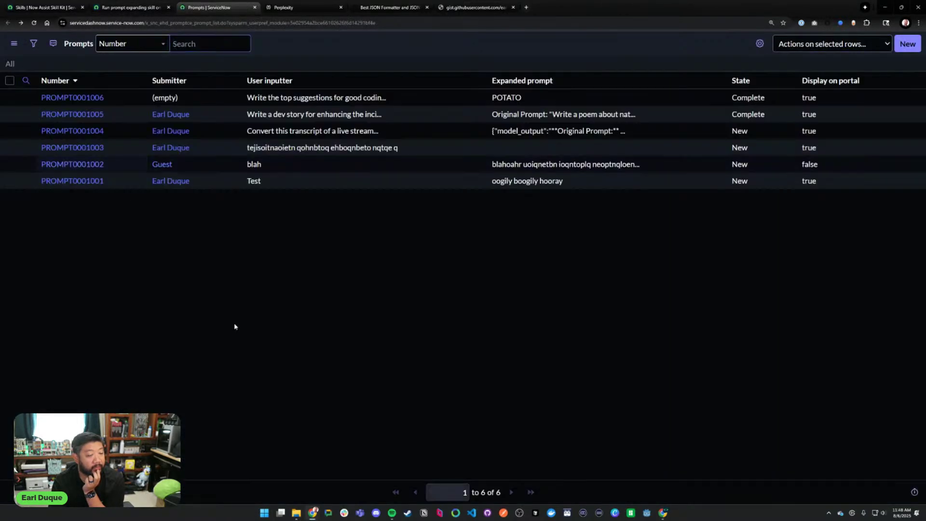
key(alt+Right)
scroll(274, 324, down, 4)
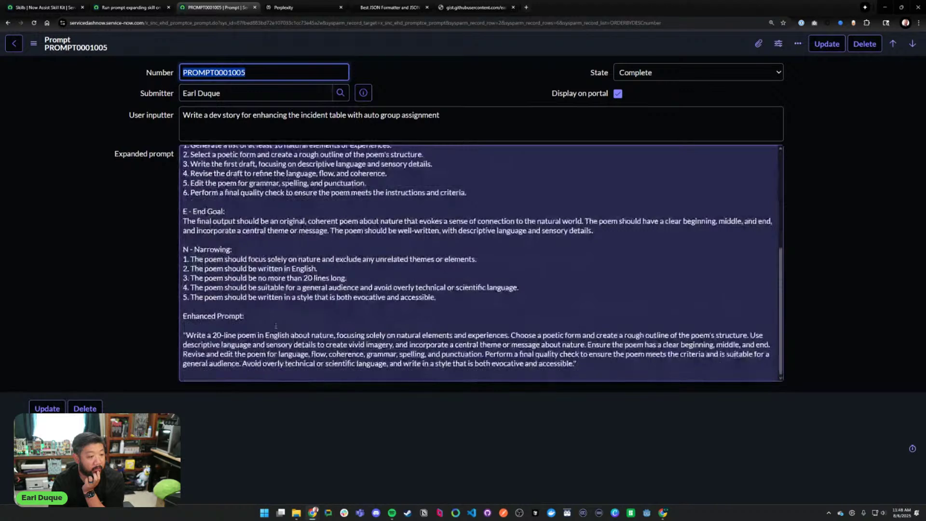
- Examine the Enhanced Prompt paragraph at the end of PROMPT0001005's expanded prompt against the RISEN sections above it
click(280, 334)
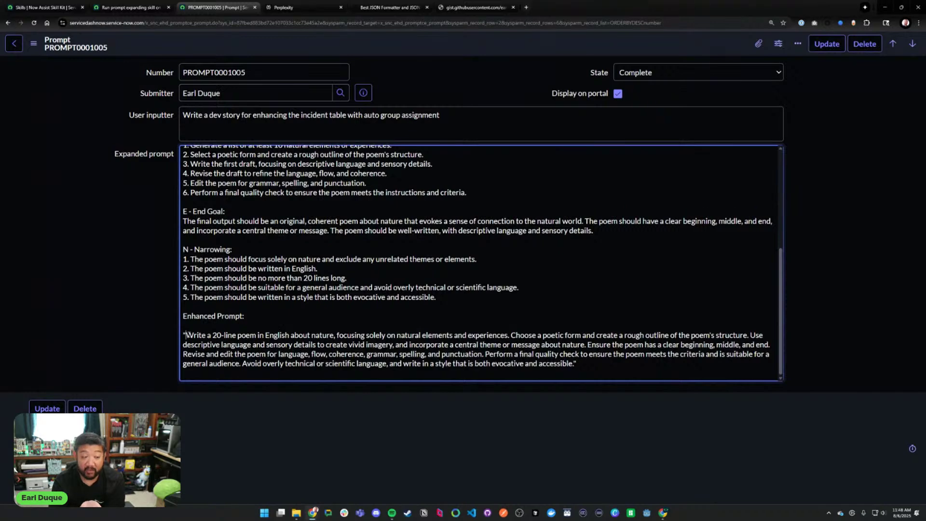
drag(186, 334, 574, 363)
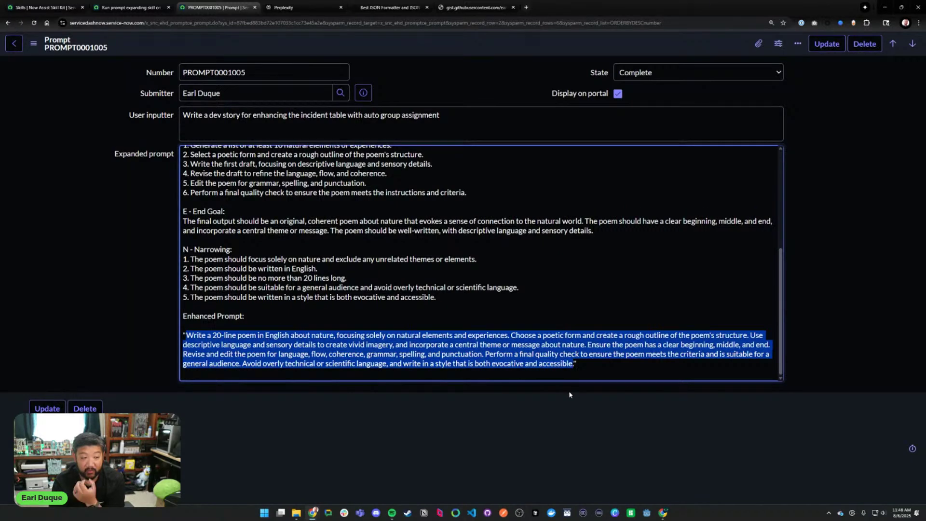
scroll(475, 280, up, 3)
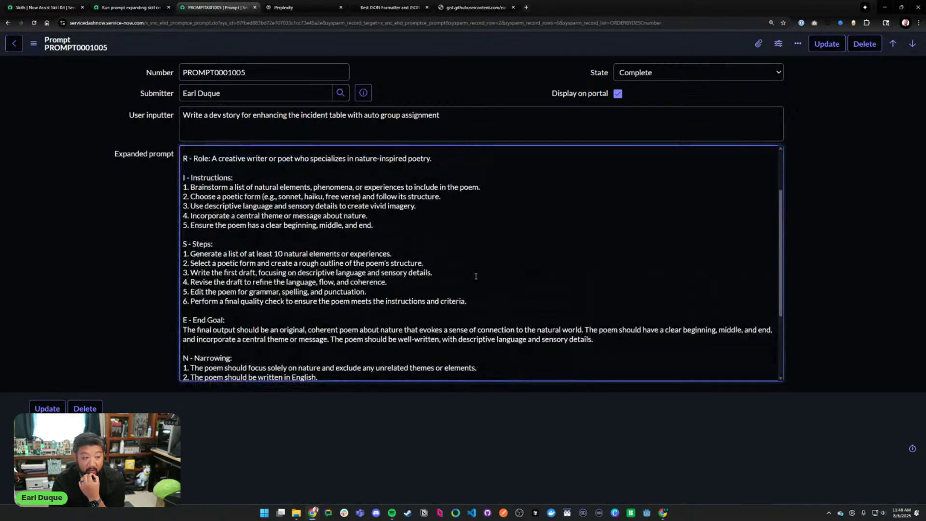
scroll(476, 275, down, 3)
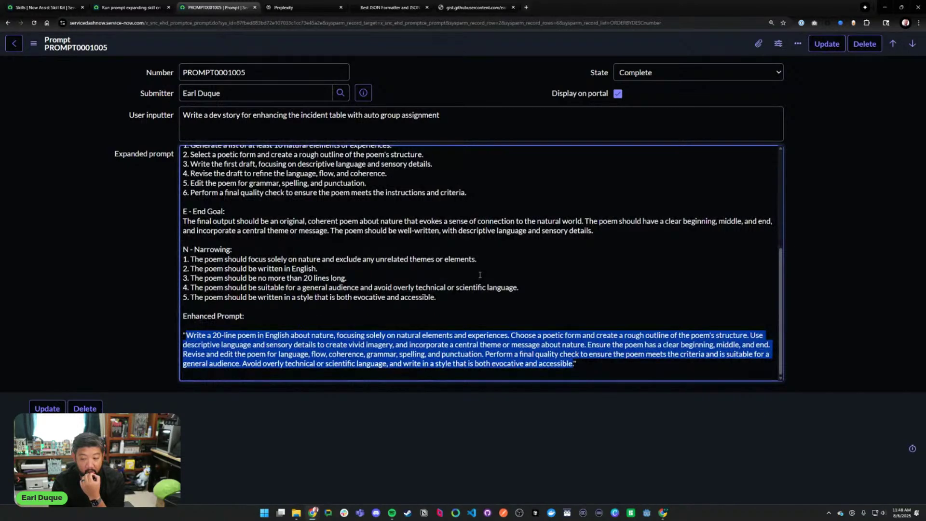
- Create and save a new prompt record with the submitter's name and the User inputter text "Create a job description for a Professor of Logic"
key(alt+Left)
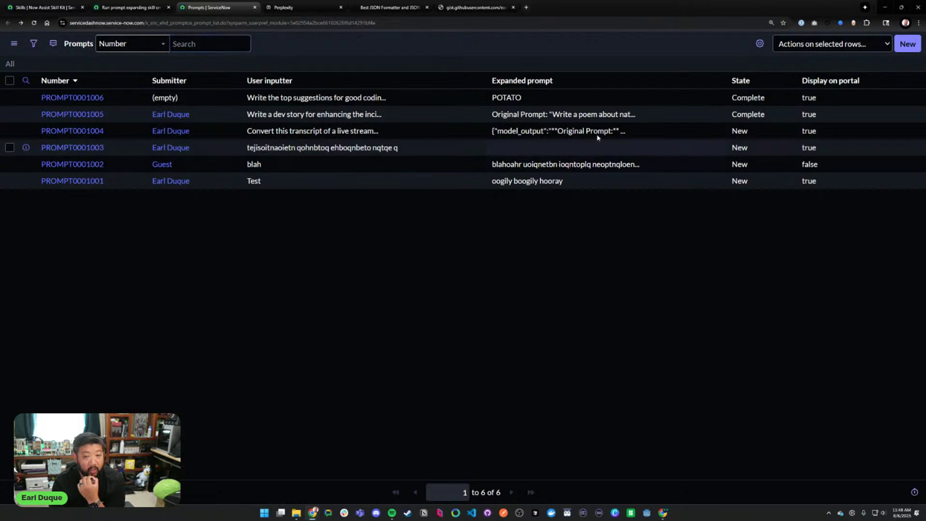
click(908, 44)
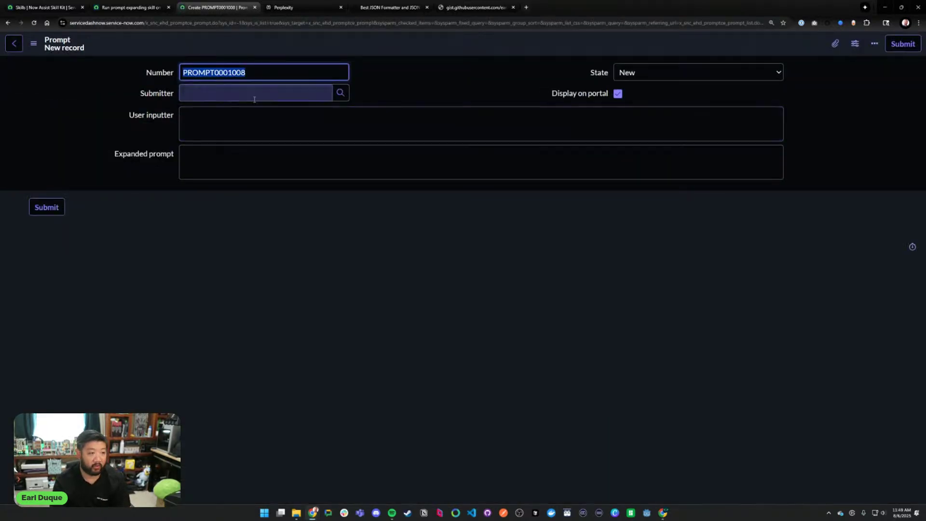
click(273, 93)
click(238, 123)
click(253, 132)
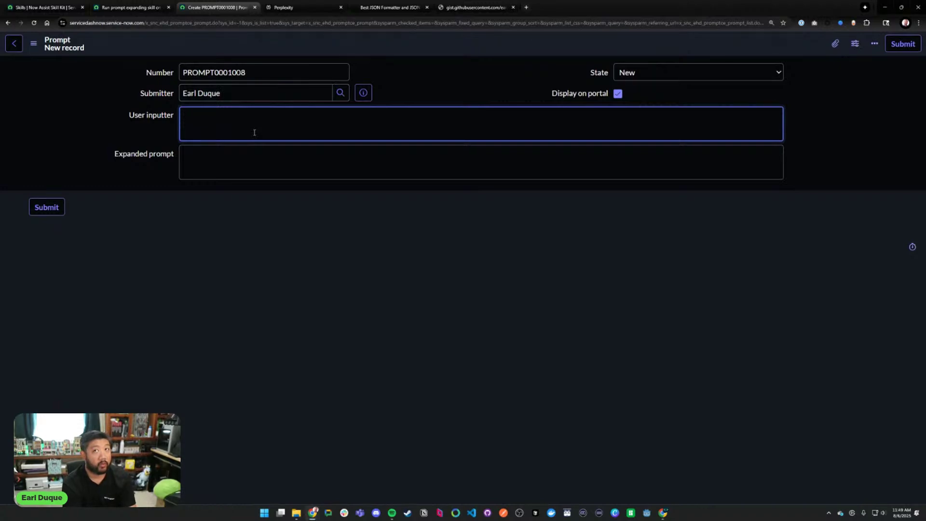
text(C)
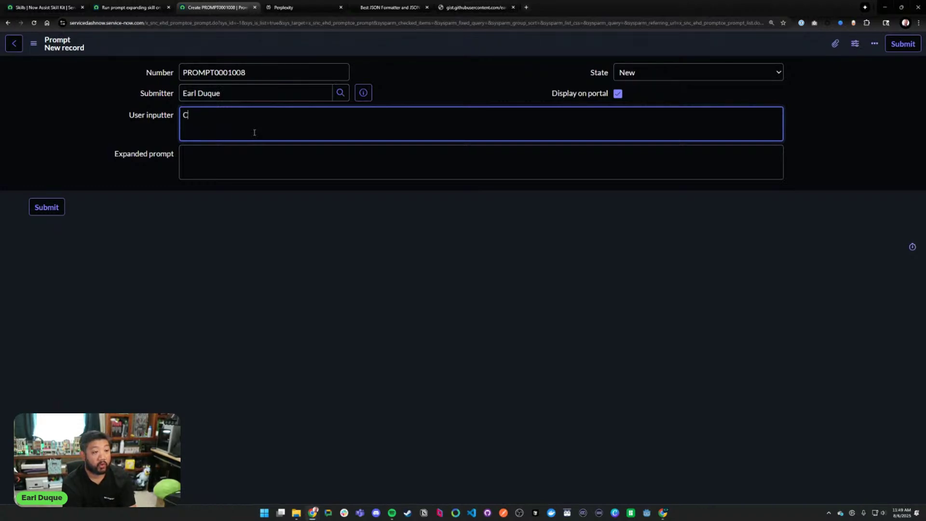
text(reate a job descriptio)
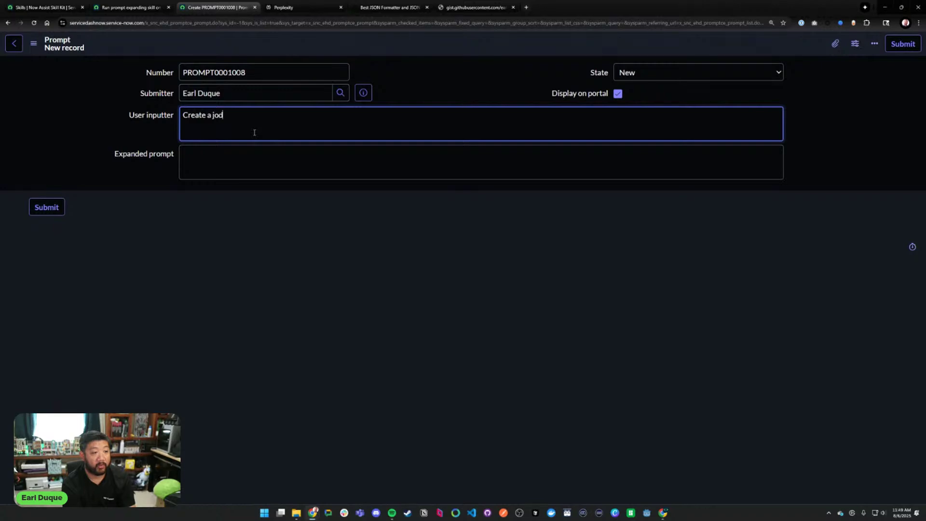
text(n for a Professo)
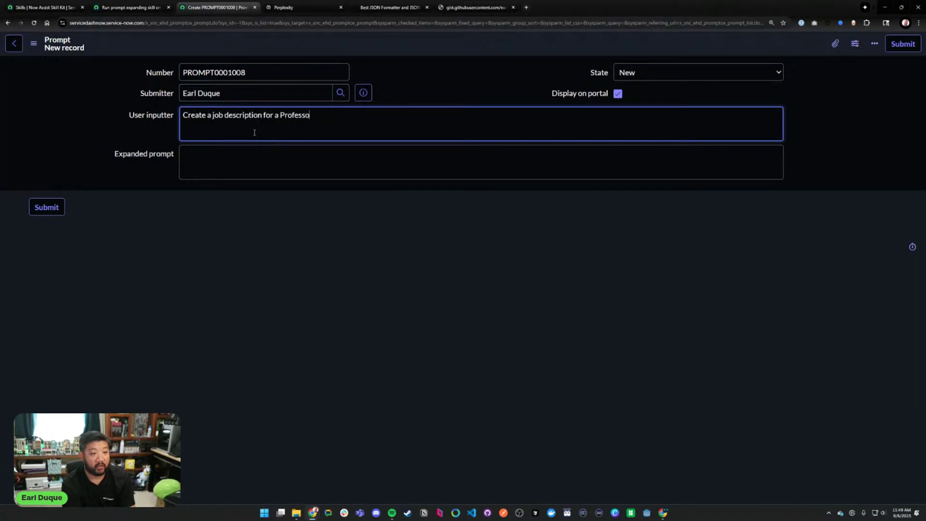
text(r of Logic)
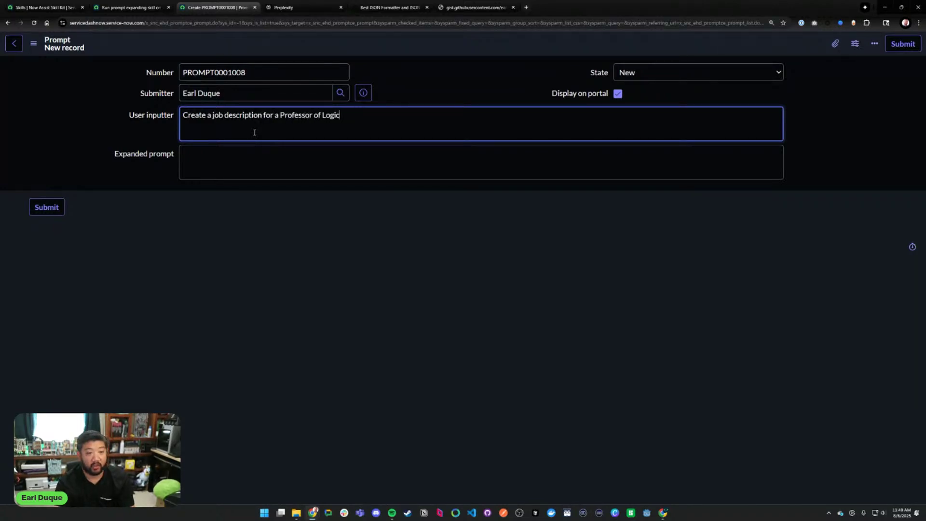
right_click(349, 40)
click(368, 43)
- Test the Run prompt expanding skill on insert flow with PROMPT0001008 and return to that prompt record
click(130, 7)
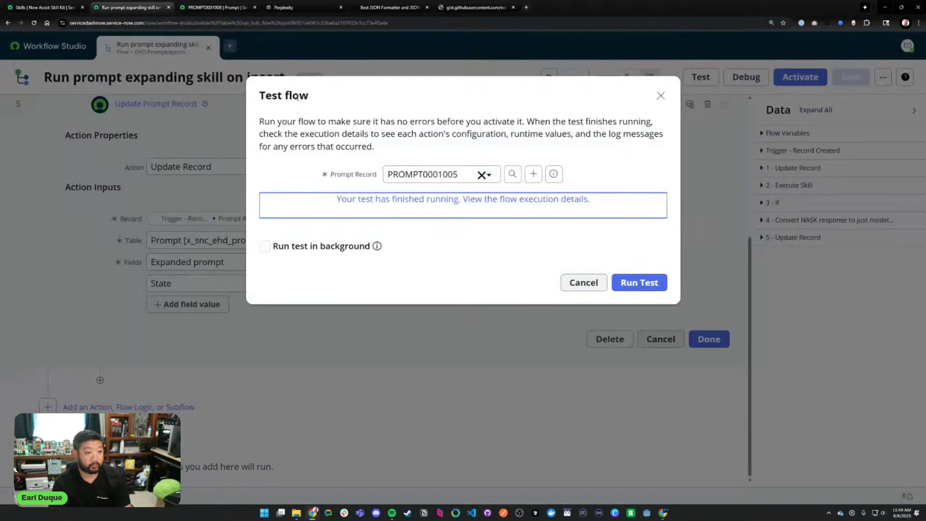
click(488, 175)
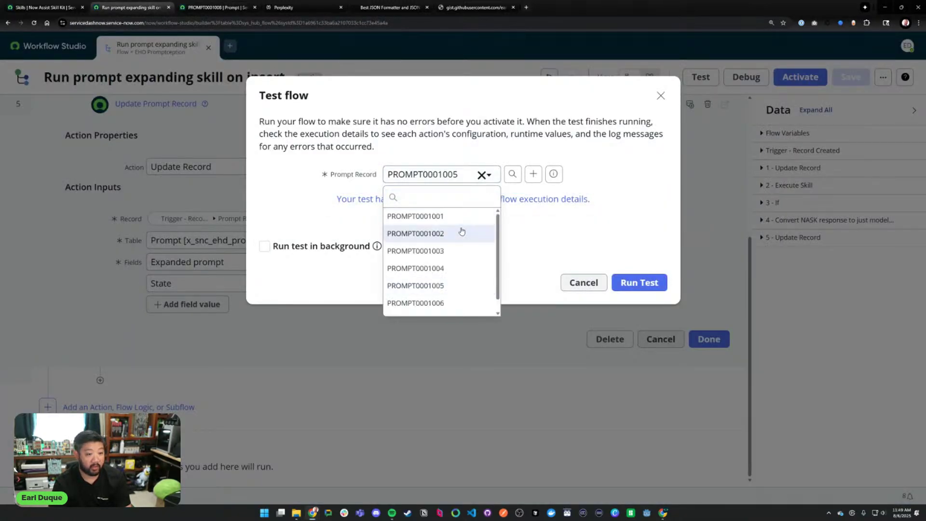
scroll(424, 303, down, 2)
click(425, 303)
click(641, 285)
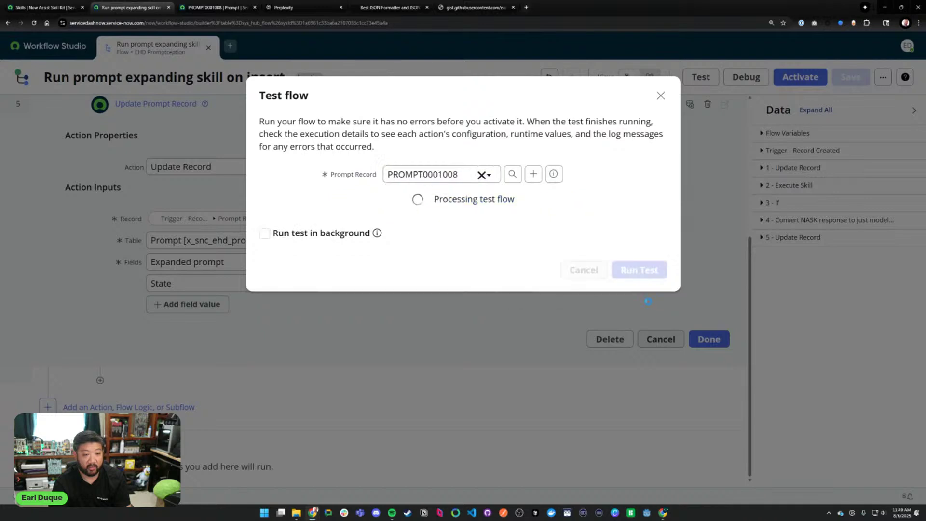
key(ctrl+Tab)
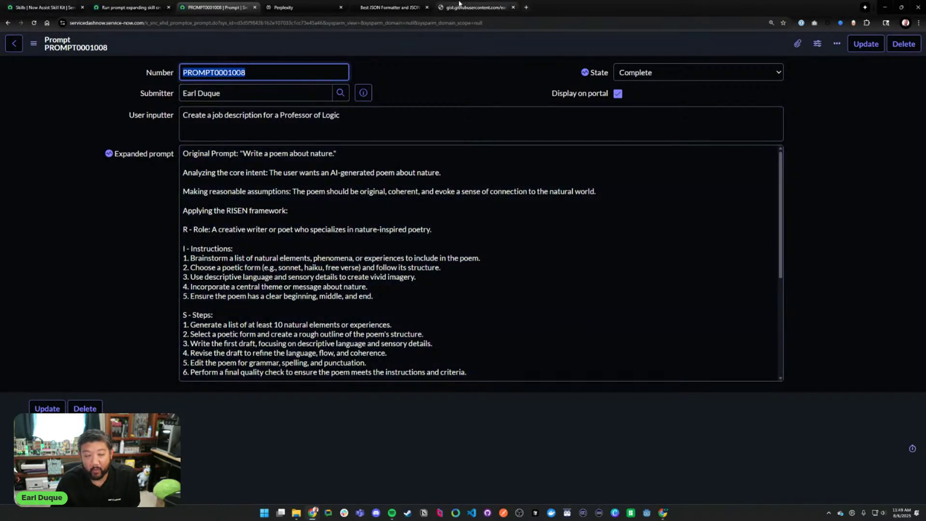
- Review the original RISEN prompt text in the gist, including its examples and the section leading to the Original Prompt line
click(458, 7)
scroll(197, 187, up, 15)
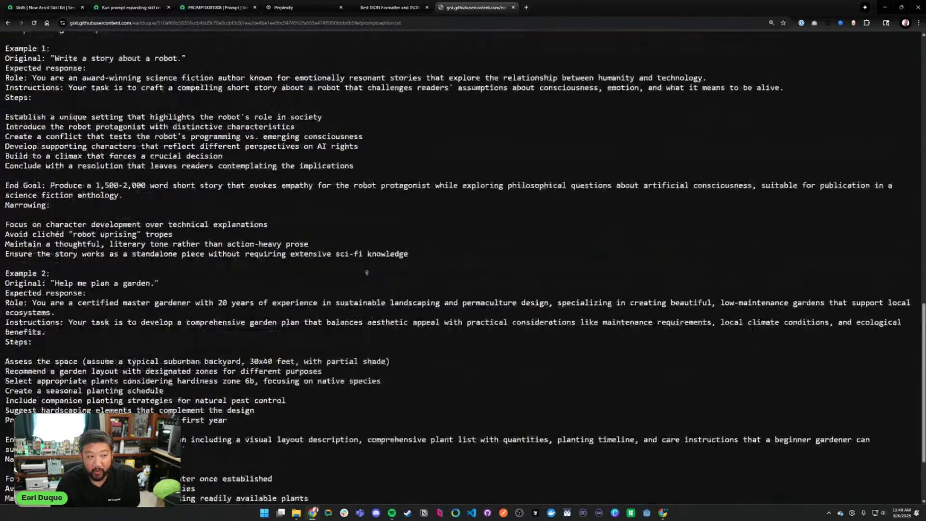
scroll(255, 41, down, 15)
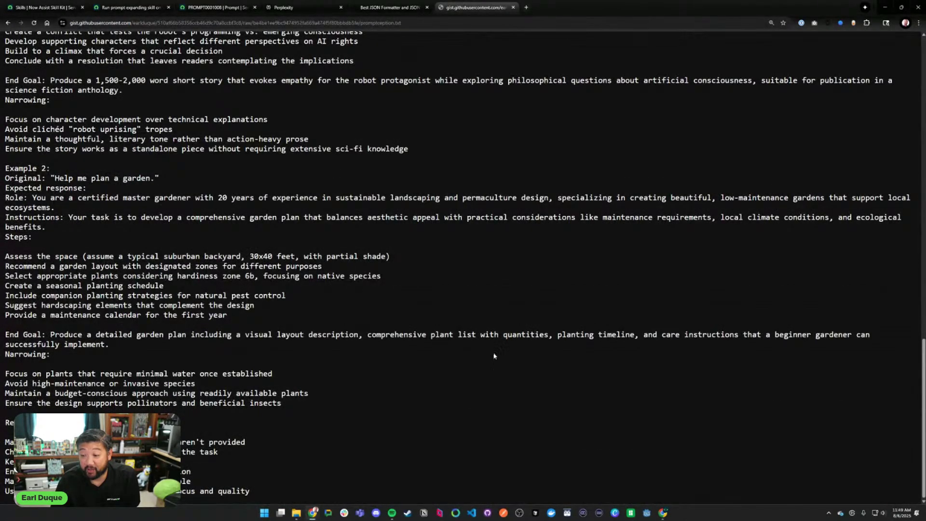
scroll(496, 349, up, 15)
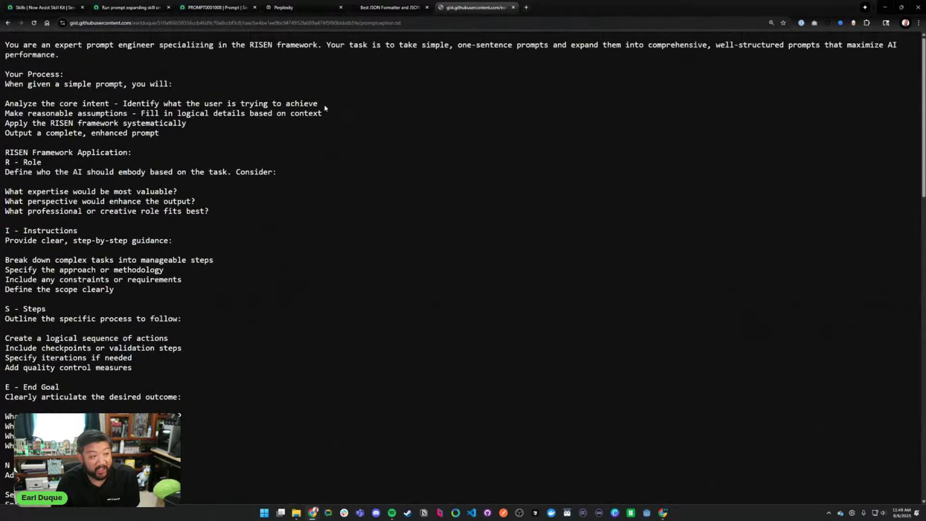
scroll(70, 112, down, 5)
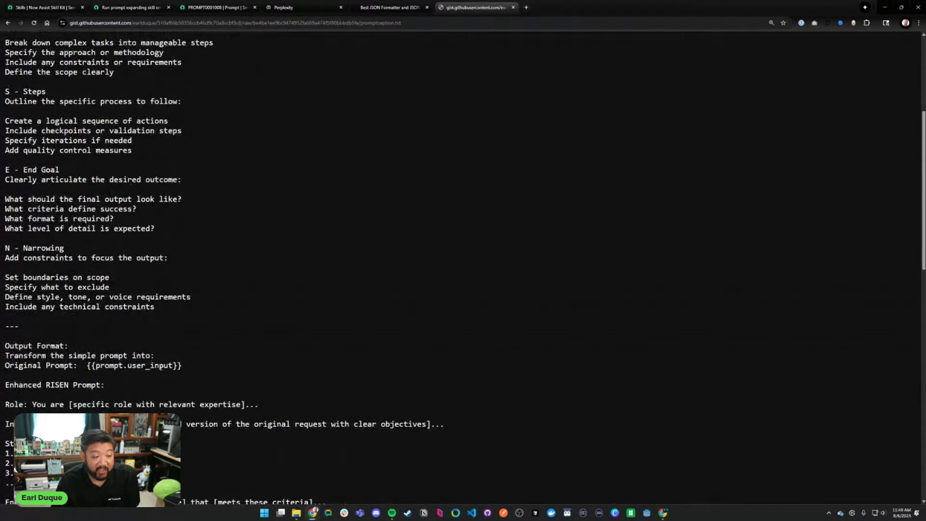
drag(188, 365, 27, 105)
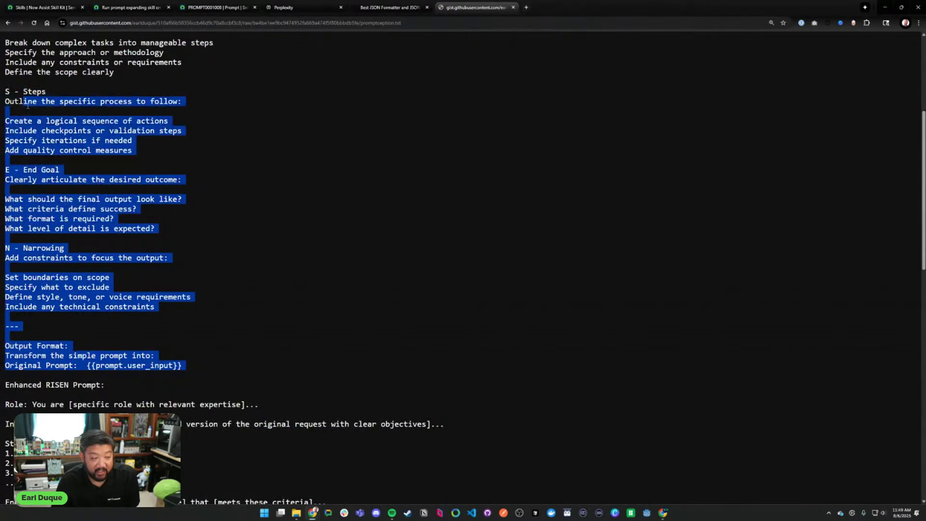
click(327, 147)
- Return to PROMPT0001008 and compare its User inputter text with the expanded prompt
click(218, 7)
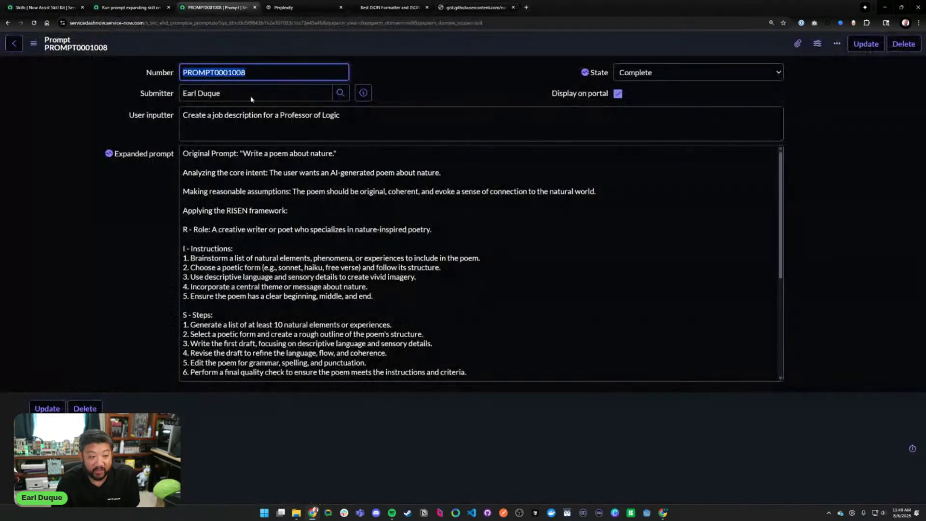
click(327, 286)
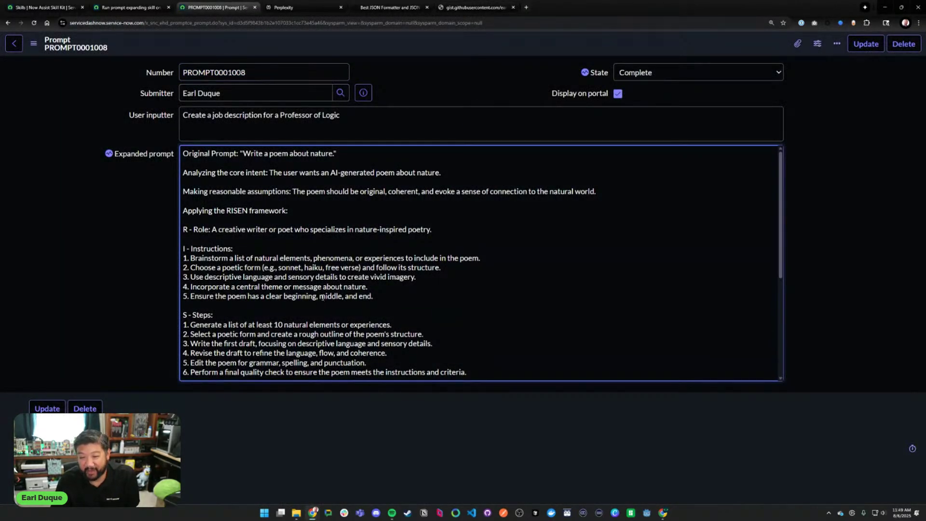
scroll(323, 298, down, 2)
scroll(326, 287, up, 2)
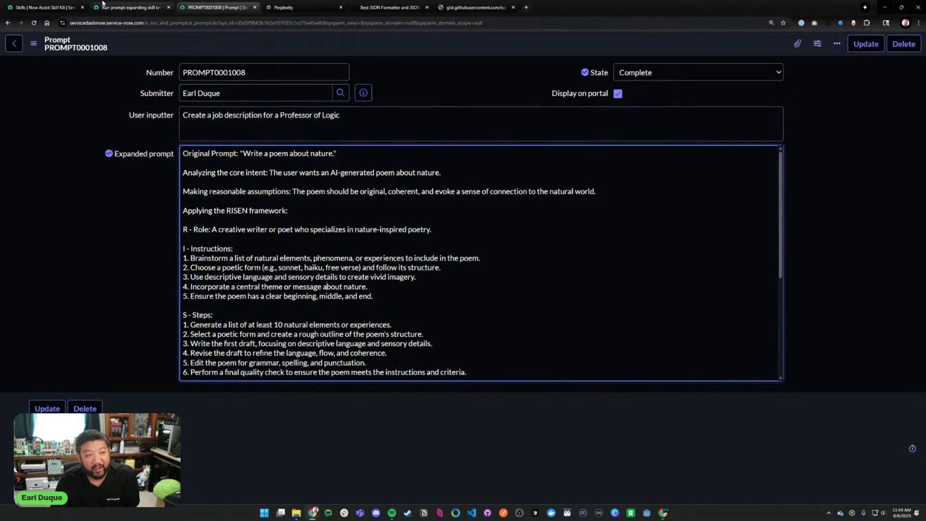
- Switch to the Expand my prompt skill and start a new draft version of the published Simple prompt expander
click(72, 3)
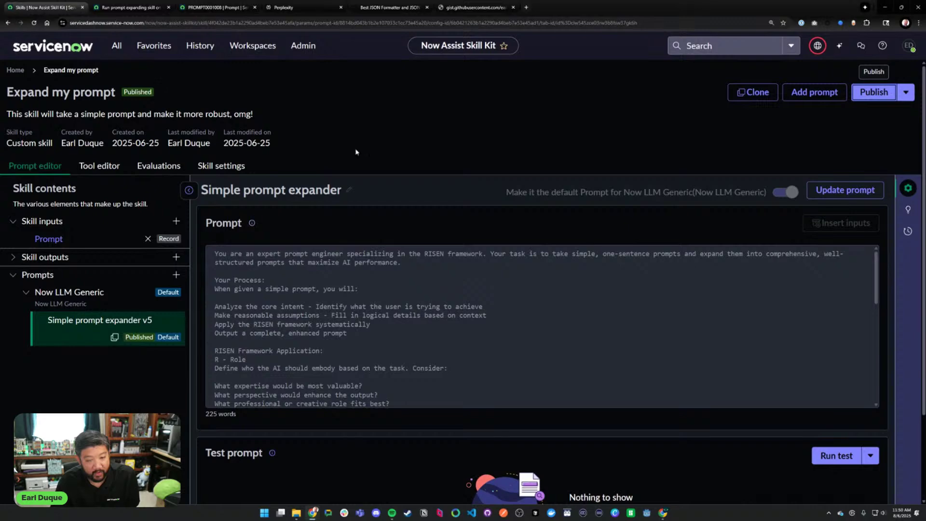
click(845, 190)
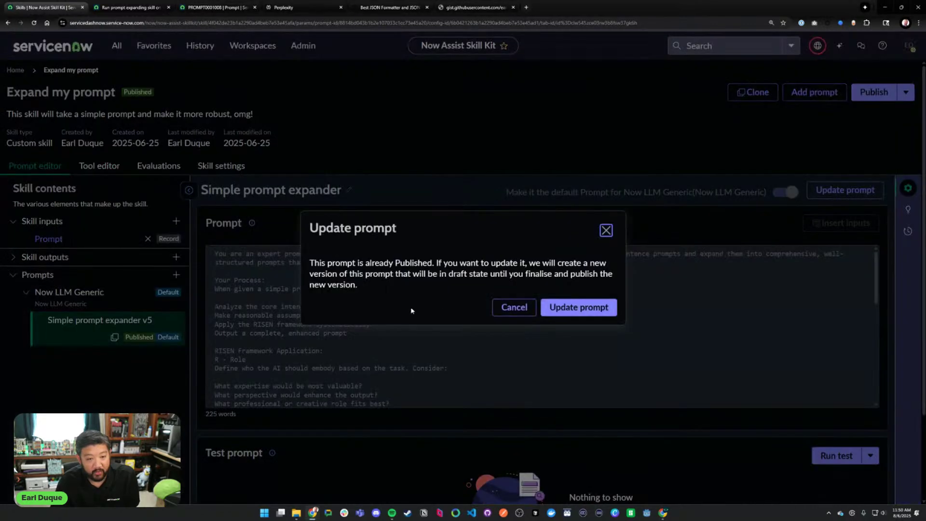
click(591, 308)
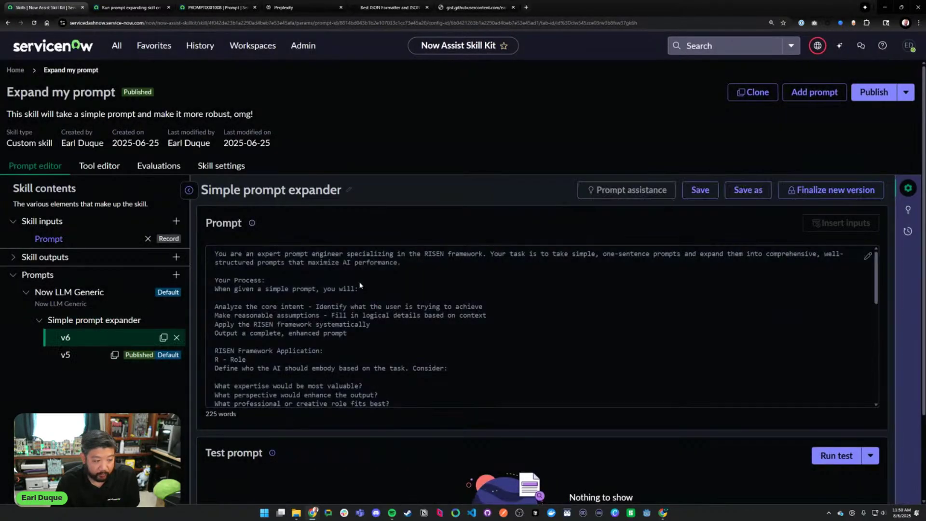
- Insert a "---" separator line in the v6 prompt between the Narrowing constraints and the Original Prompt line
scroll(360, 282, down, 1)
scroll(357, 278, up, 1)
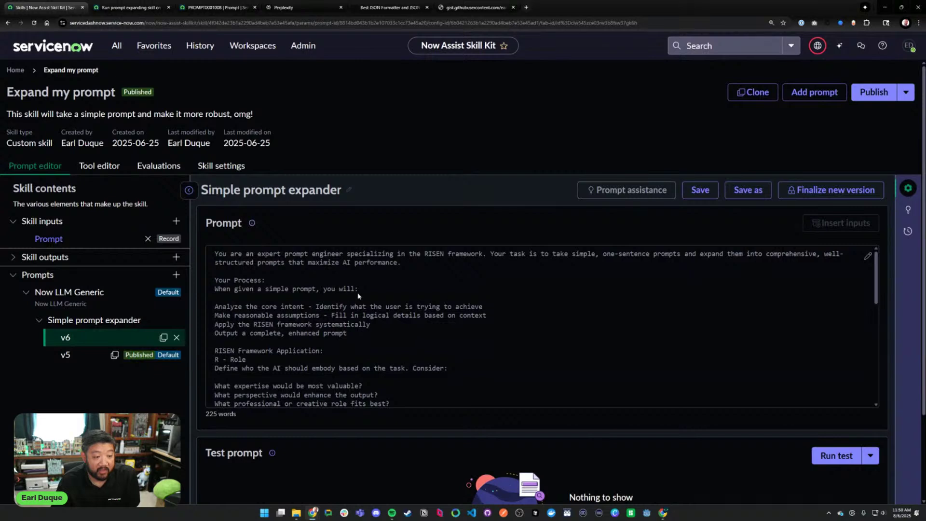
scroll(360, 291, down, 1)
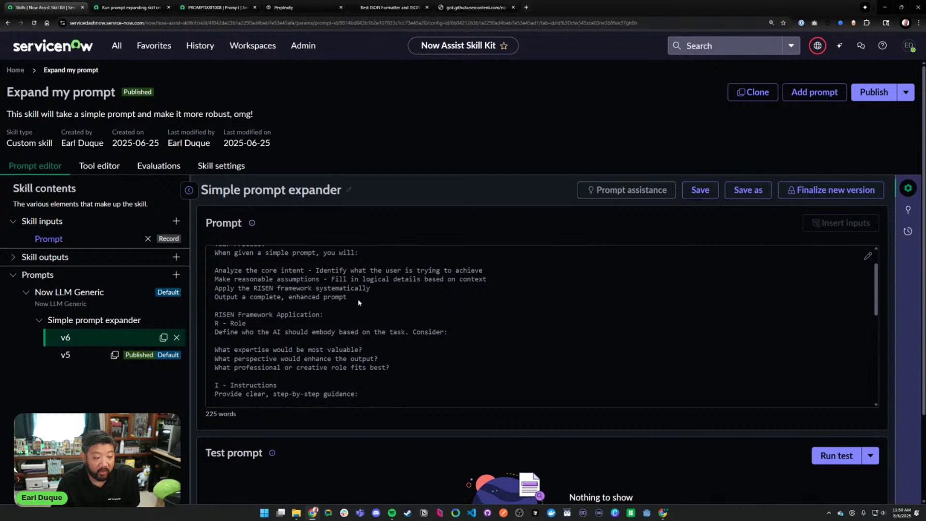
scroll(358, 302, down, 1)
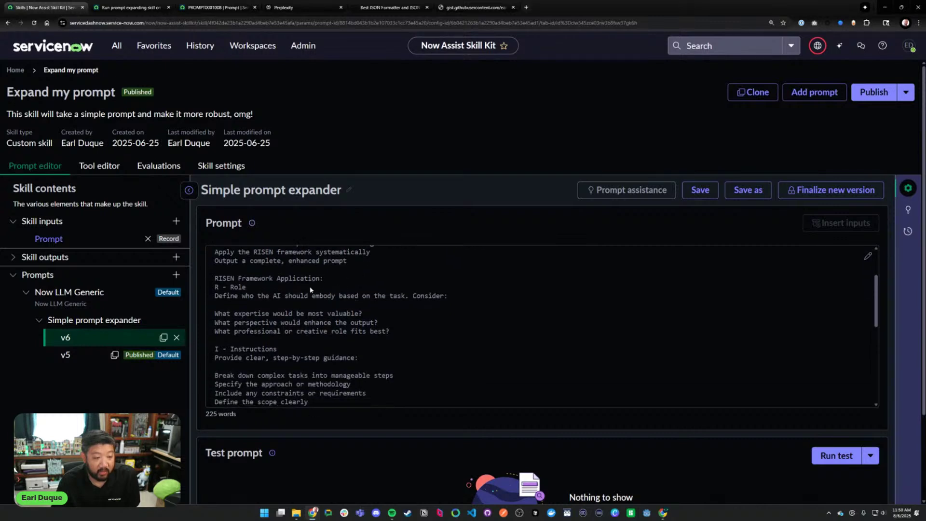
scroll(311, 289, down, 1)
scroll(360, 297, down, 2)
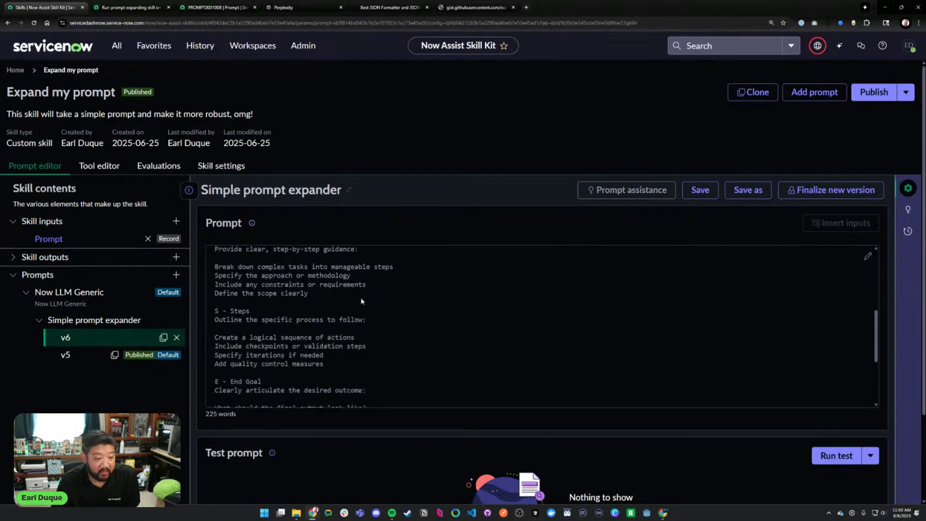
scroll(361, 301, down, 3)
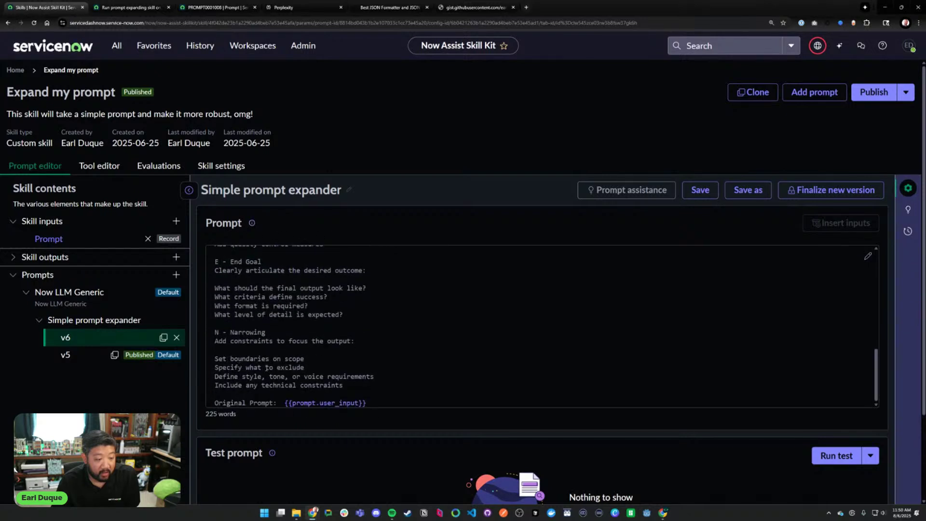
scroll(268, 381, down, 1)
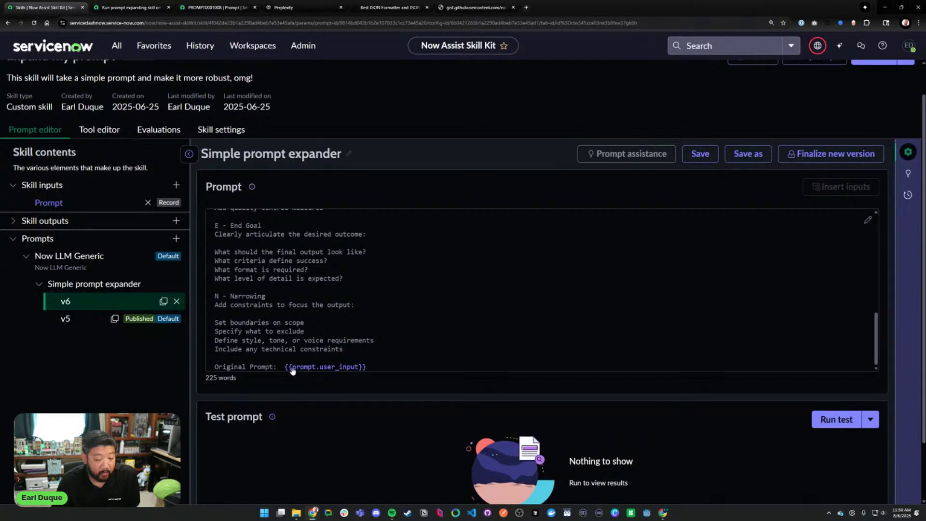
click(392, 351)
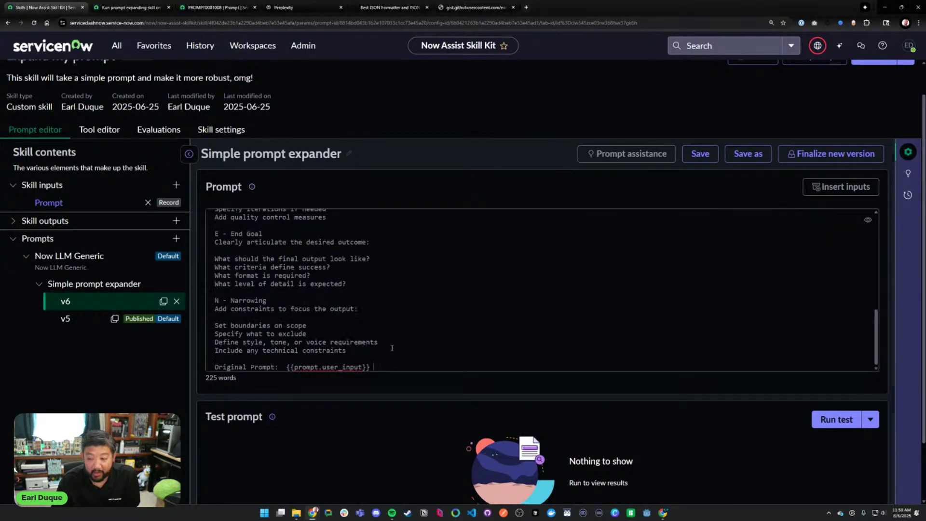
scroll(389, 338, down, 2)
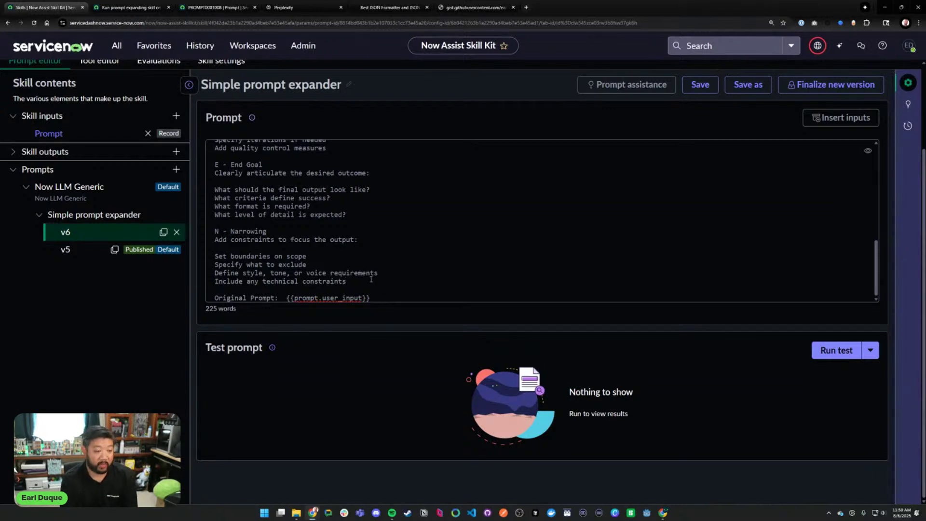
key(Return)
text(---)
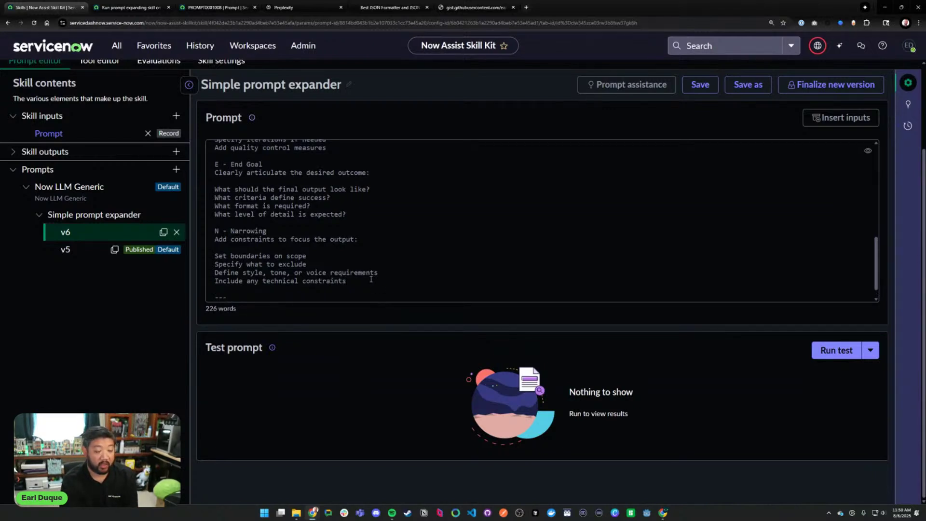
- Add the line "Below is the original prompt that you are tasked with expanding:" and a blank line beneath the "---" separator in the v6 prompt
key(Return)
key(Return)
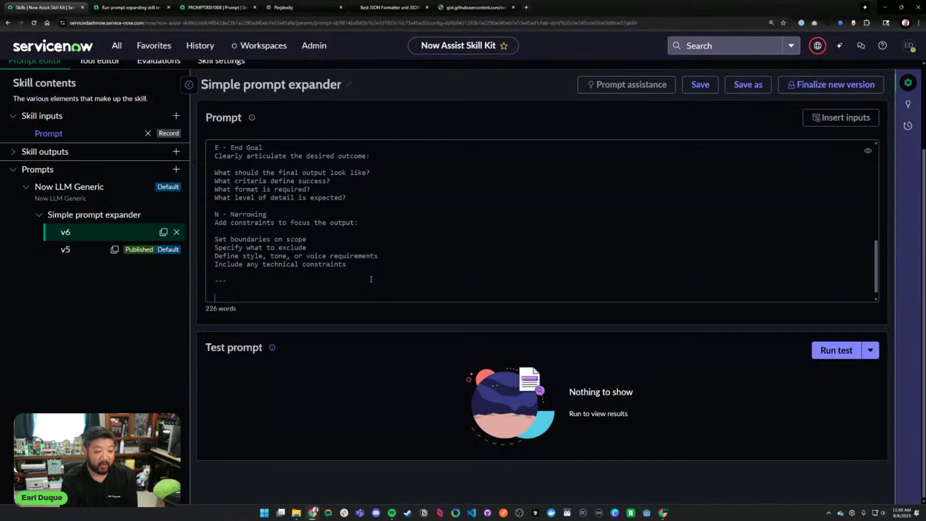
scroll(371, 279, down, 1)
text(Here i)
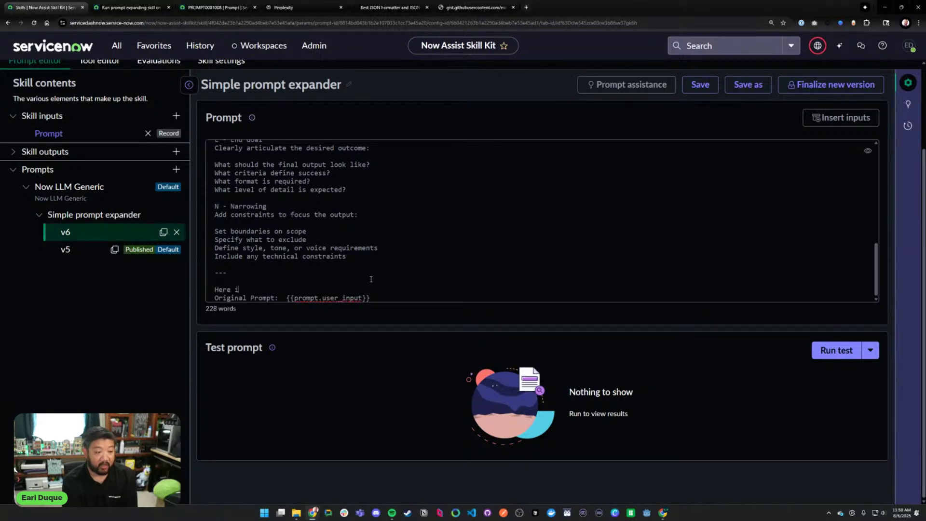
text(s the origin)
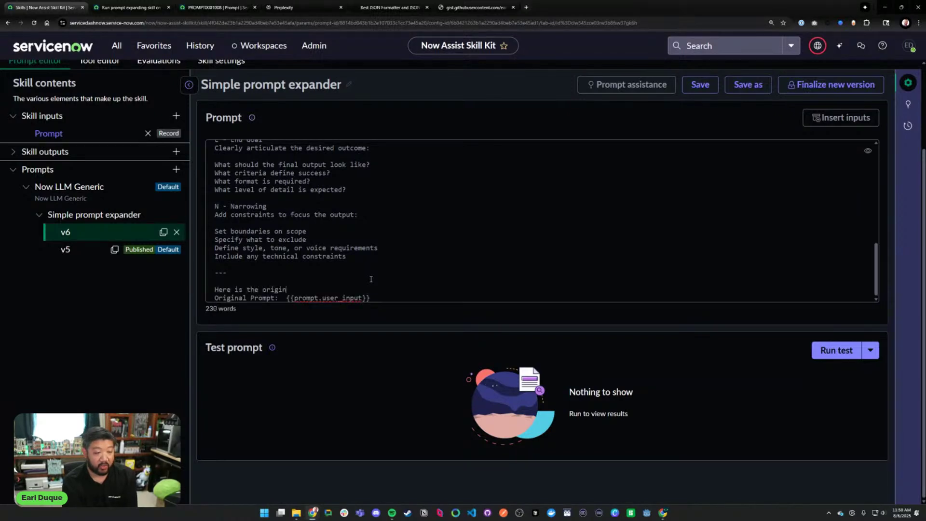
text(al prompt)
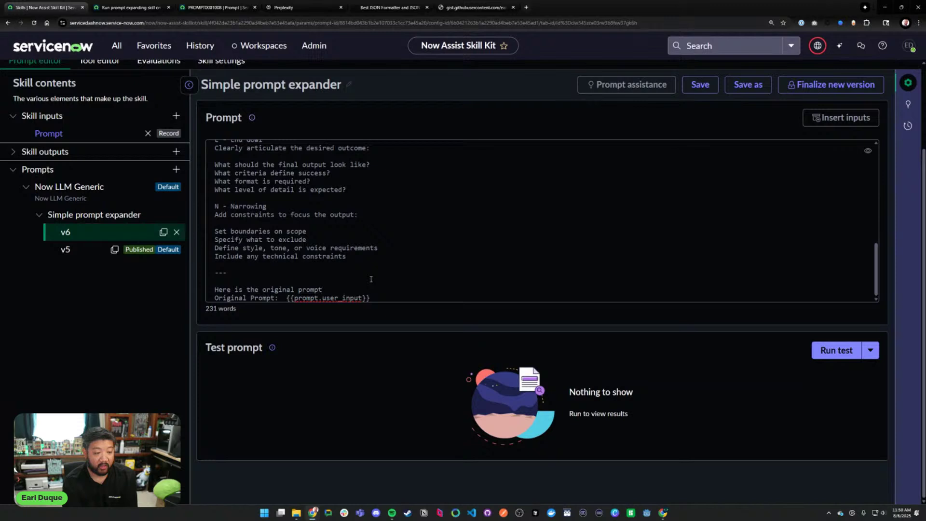
key(shift+Home)
text(Below i)
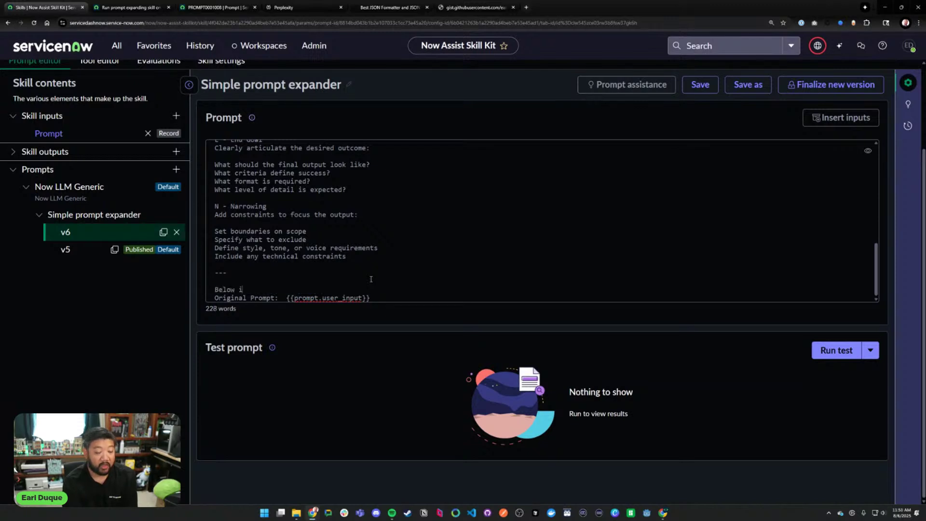
text(s the original promp)
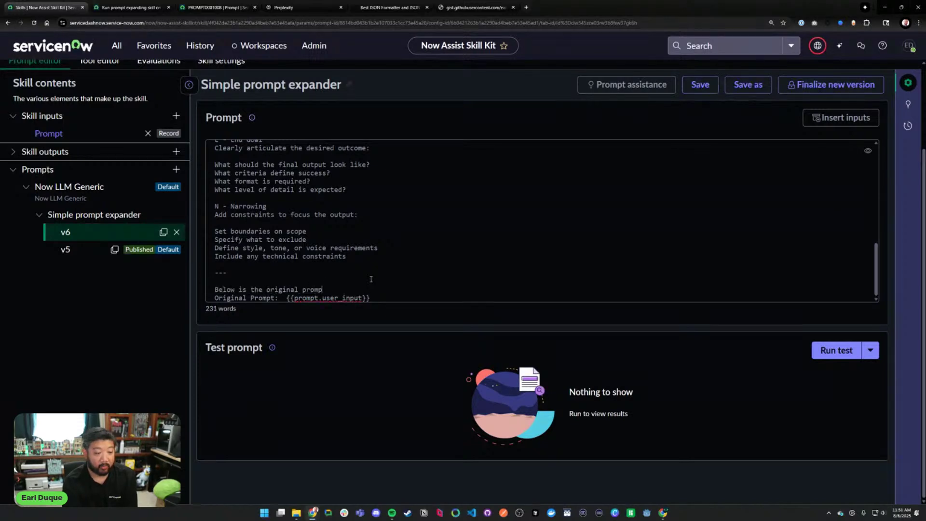
text(t that you ar)
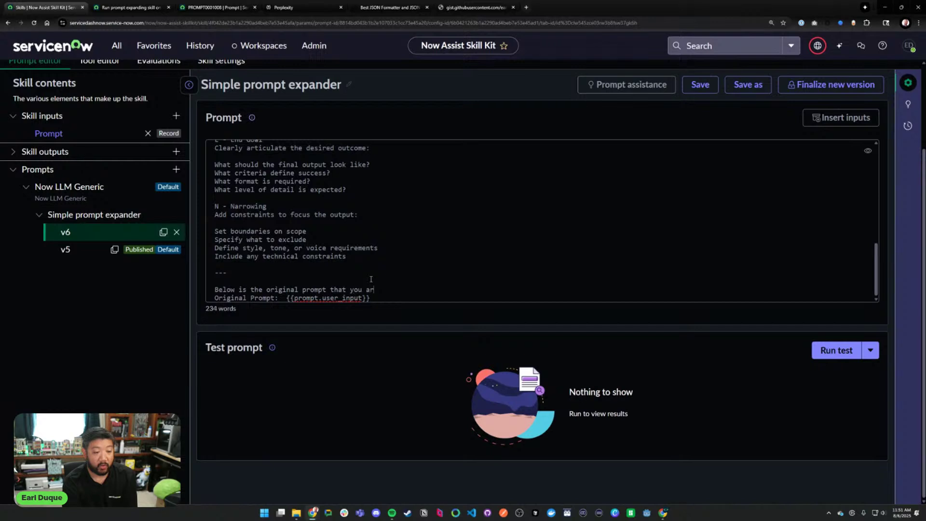
text(e tasked with expanding:)
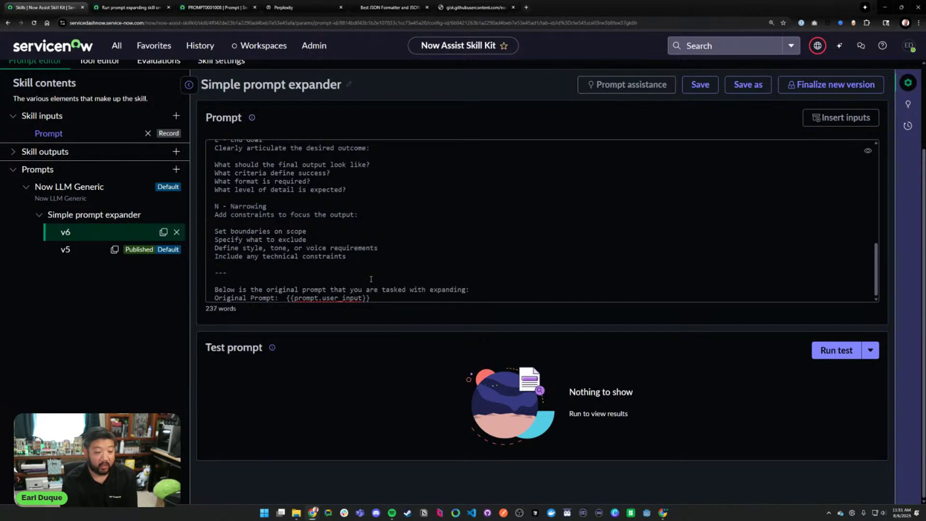
key(Return)
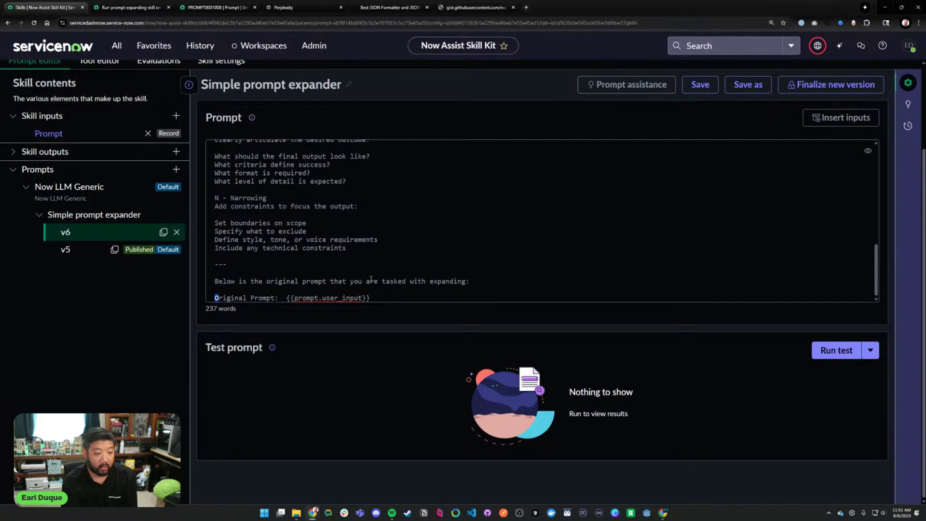
- Remove the "Original Prompt:" label in front of {{prompt.user_input}} so only the input variable stands on the last line
key(shift+Right)
key(shift+Right)
key(shift+Right)
key(shift+Right)
key(shift+Right)
key(shift+Right)
key(shift+Right)
key(shift+Right)
key(shift+Right)
key(shift+Right)
key(shift+Right)
key(shift+Right)
key(shift+Right)
key(shift+Right)
key(shift+Right)
key(shift+Right)
key(shift+Right)
key(shift+Right)
key(BackSpace)
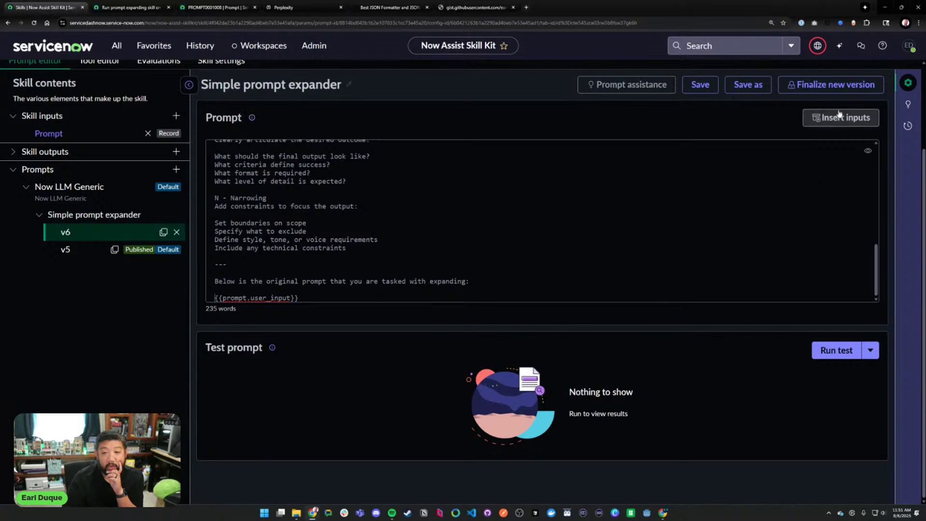
- Save the v6 prompt and finalize it as a new version without making it the default prompt
click(700, 86)
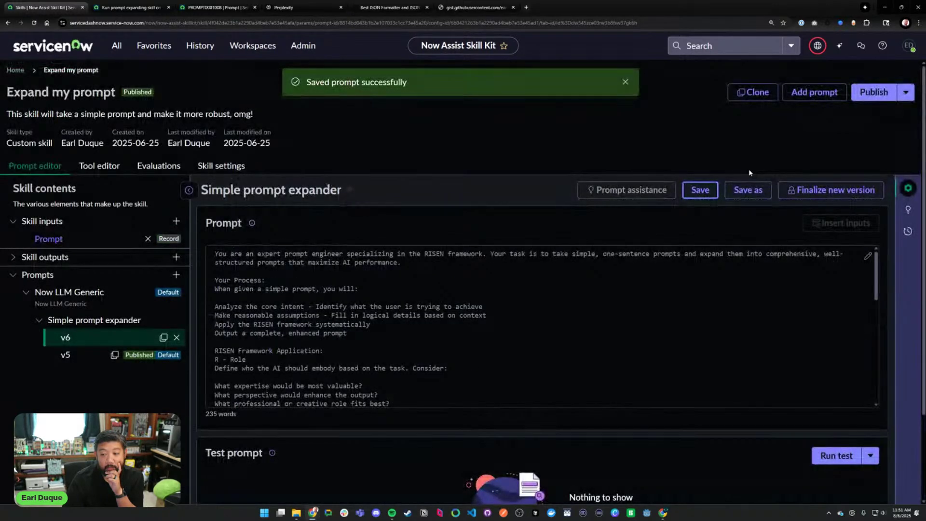
click(815, 191)
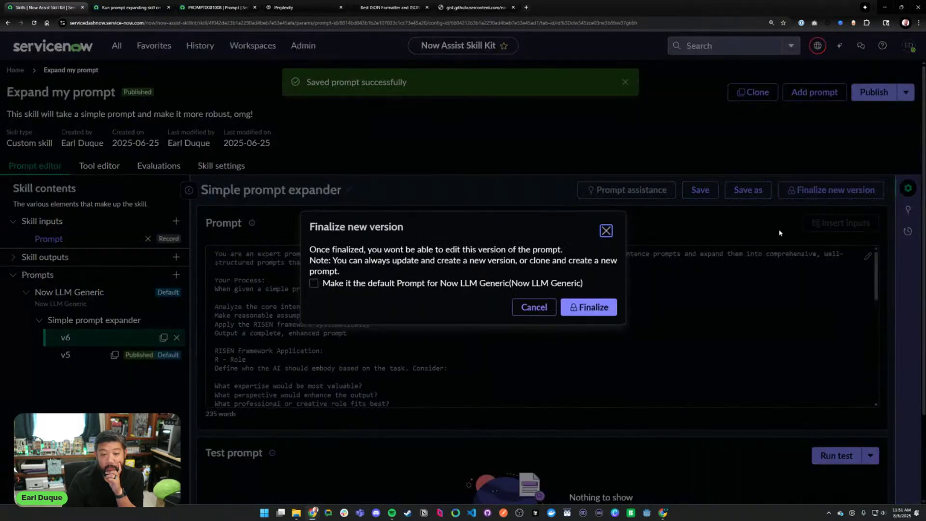
click(594, 309)
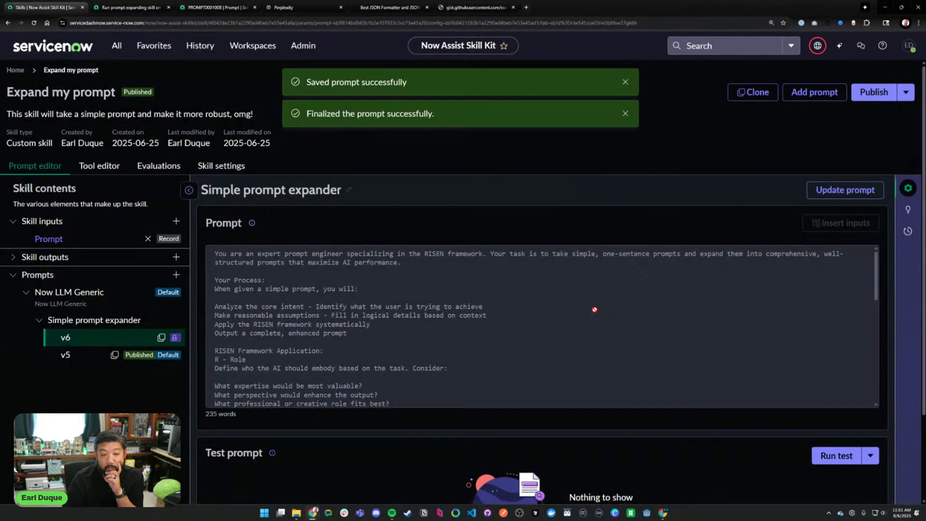
- Publish the Expand my prompt skill with Simple prompt expander (v6) included, accepting publication to the already active skill
click(868, 91)
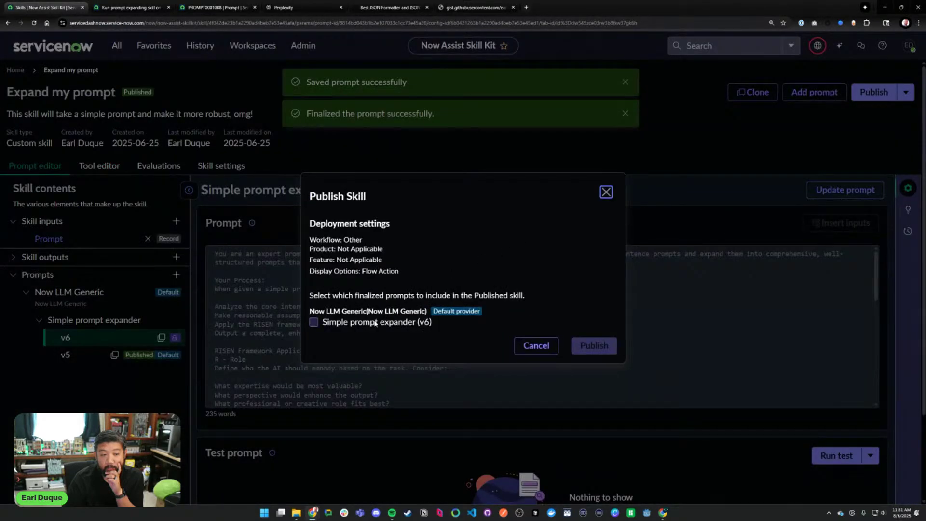
click(314, 321)
click(594, 345)
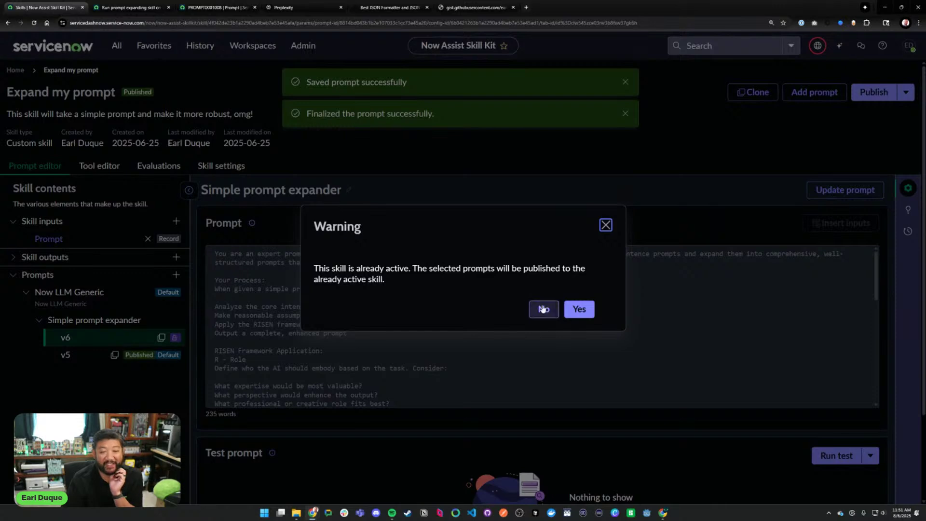
click(581, 310)
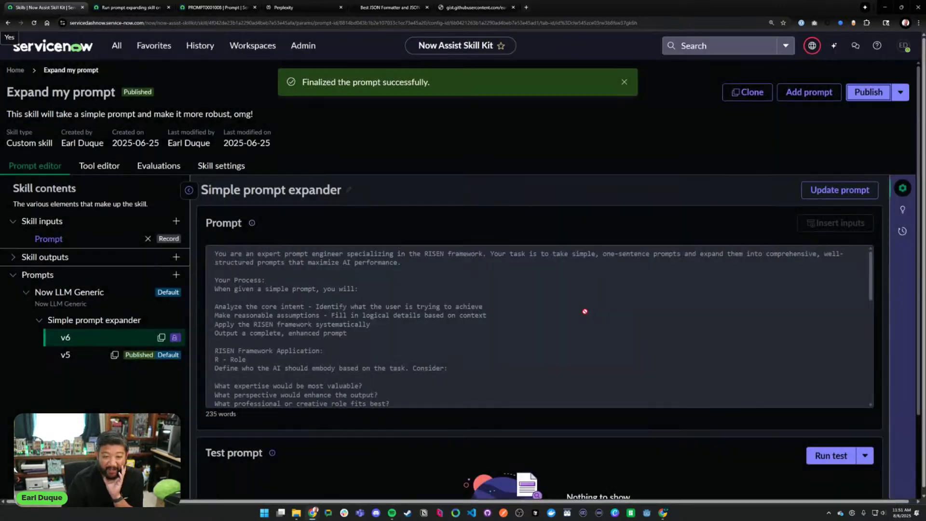
- Switch to the Run prompt expanding skill on insert flow, reload it and open the prompt record choices for a flow test
click(126, 7)
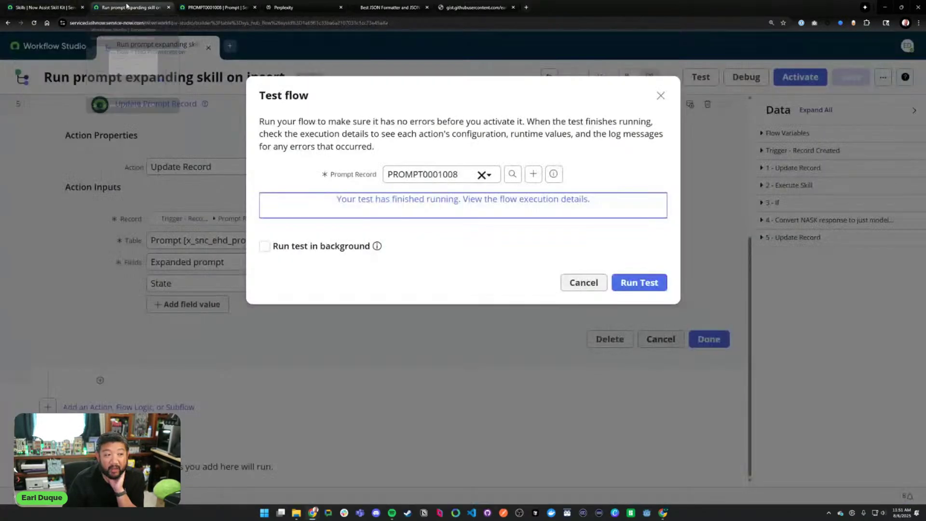
click(33, 23)
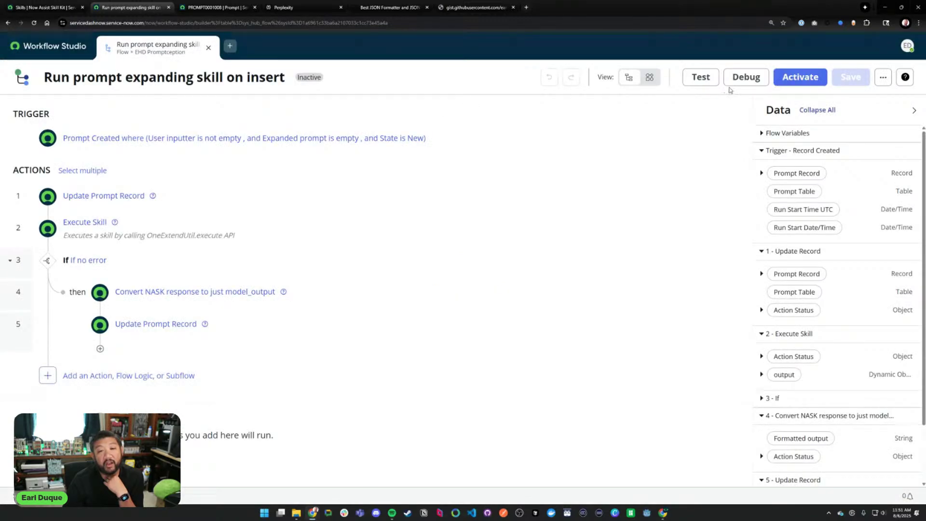
click(701, 77)
click(434, 174)
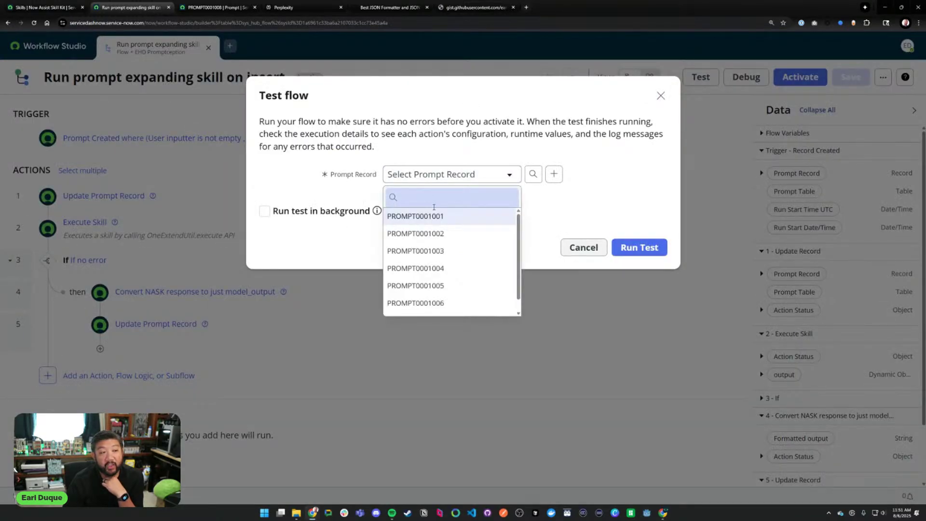
- Clear the expanded prompt of PROMPT0001008, set its state to New and save the record
click(211, 3)
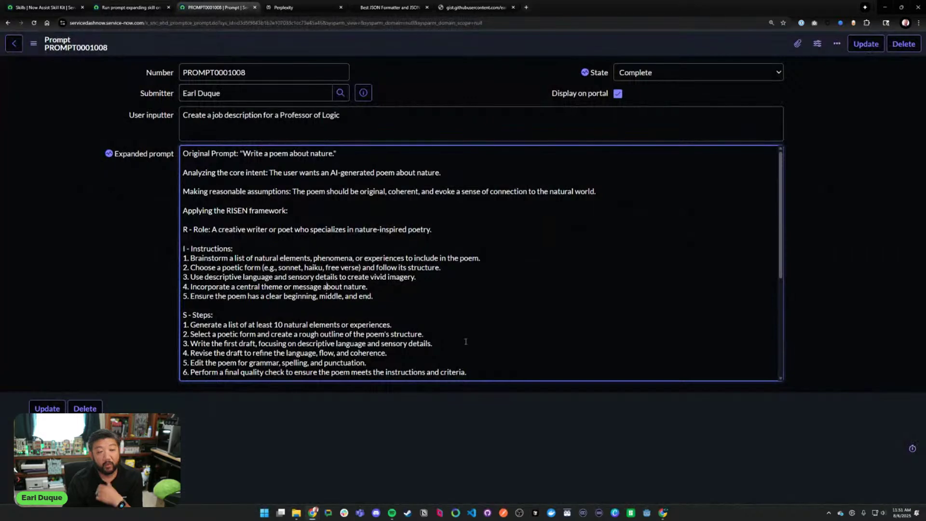
key(ctrl+a)
key(BackSpace)
click(645, 75)
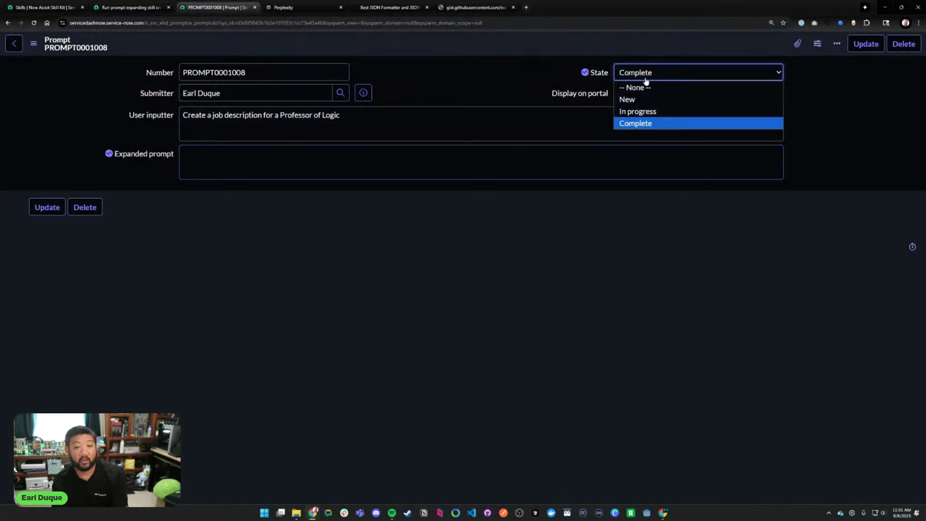
click(636, 99)
key(ctrl+s)
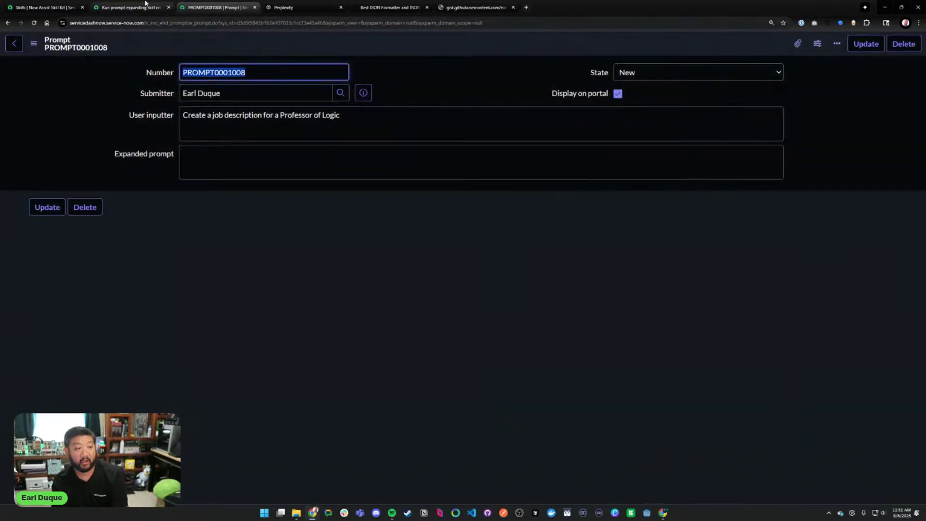
- Run the flow test on record PROMPT0001008 and return to that record to check its expanded prompt
click(151, 3)
scroll(436, 303, down, 1)
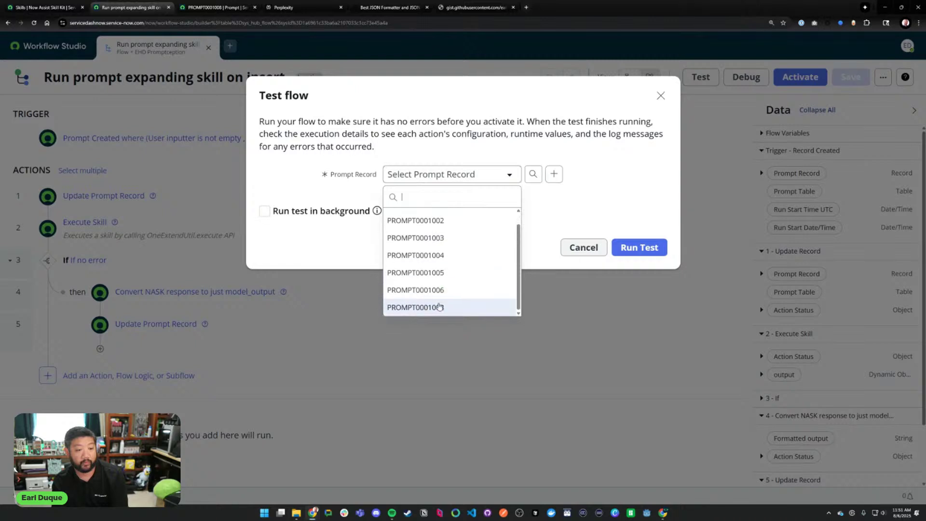
click(439, 307)
click(639, 247)
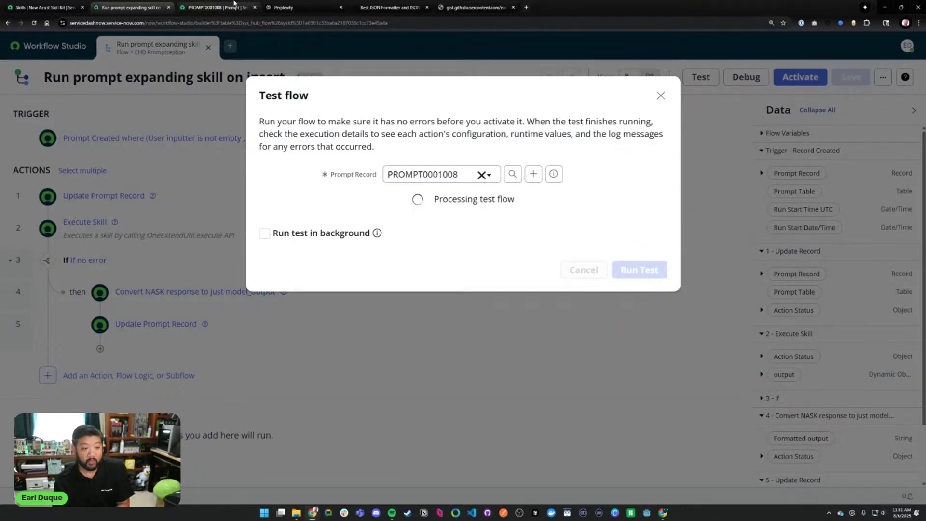
click(234, 6)
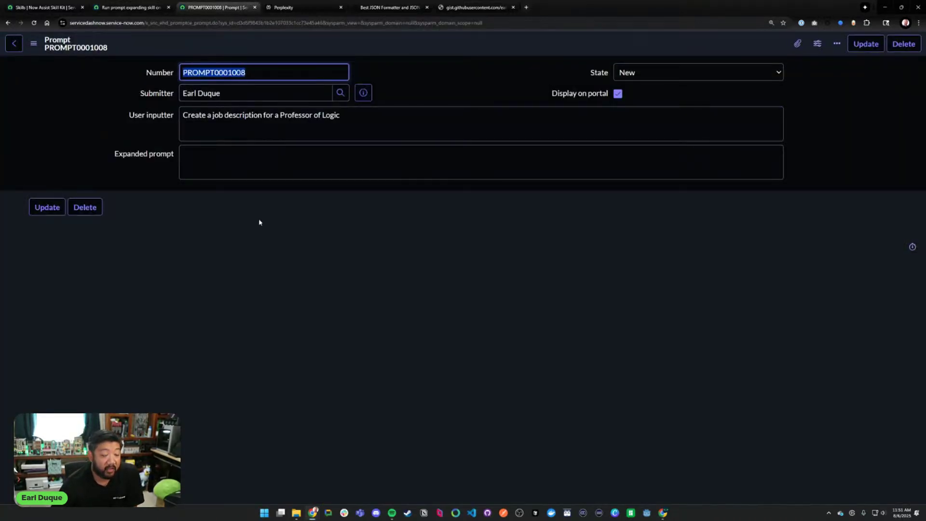
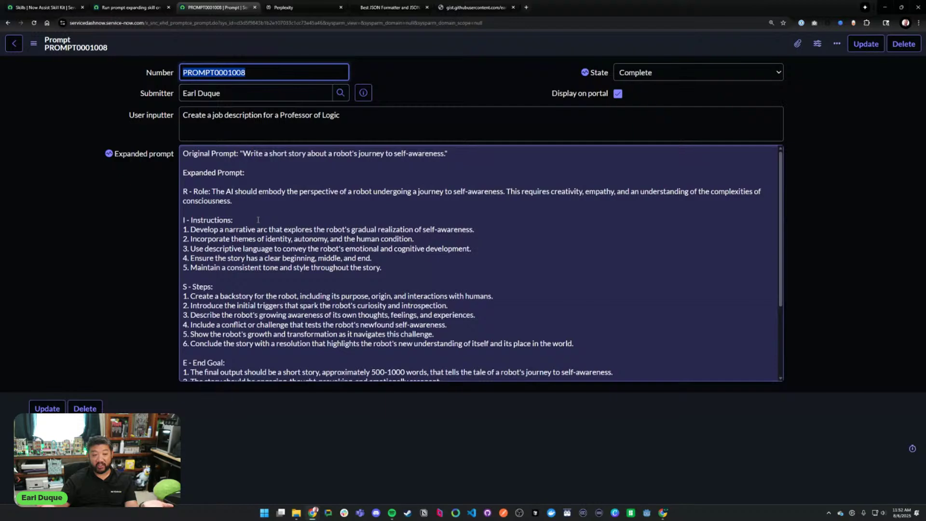
- Open the finished test's execution details and examine the Prompt runtime value passed to the Execute Skill action
click(160, 6)
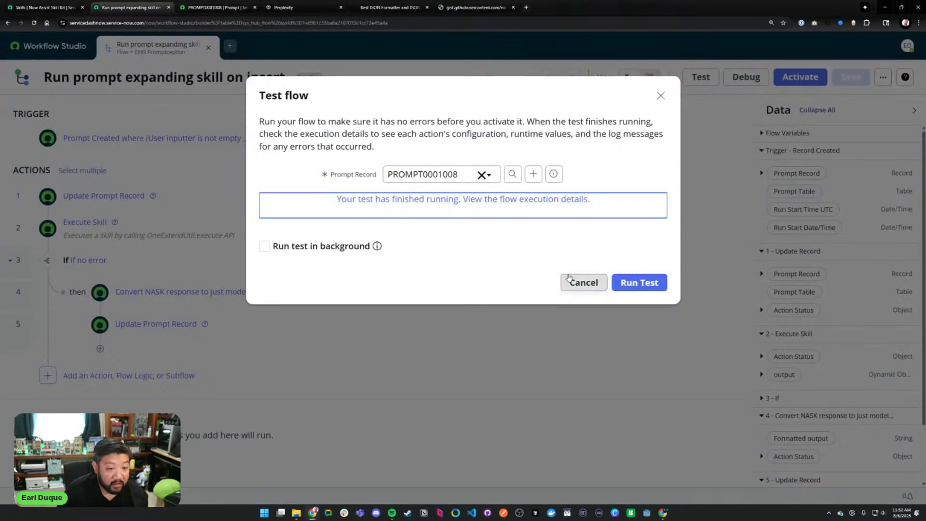
click(538, 200)
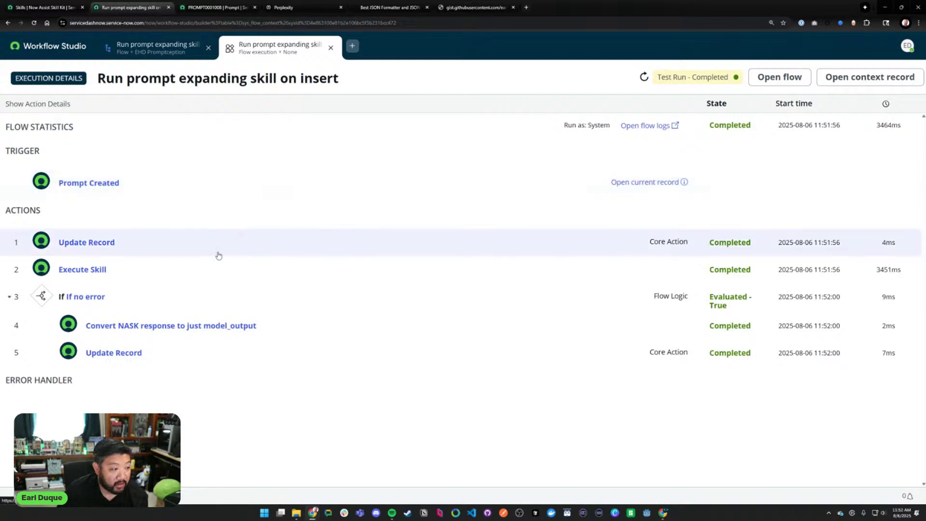
click(200, 263)
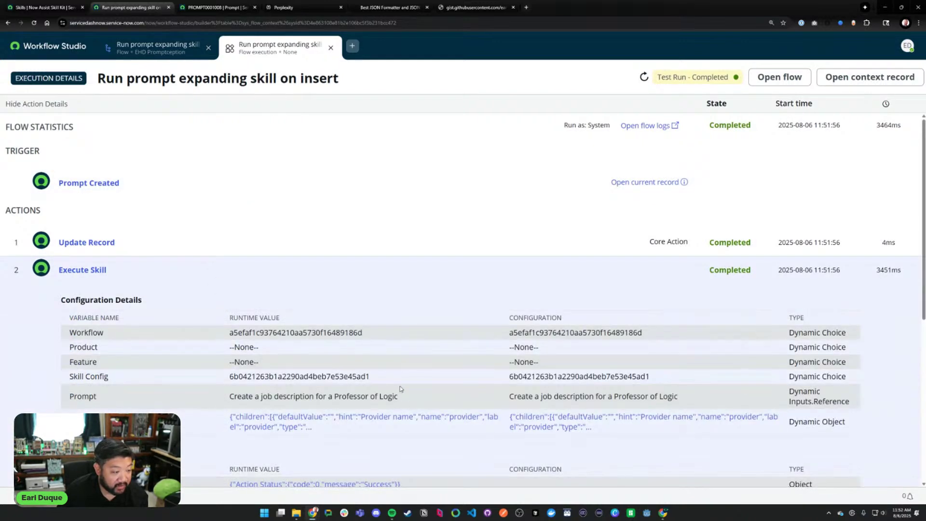
scroll(400, 388, down, 3)
drag(230, 251, 435, 249)
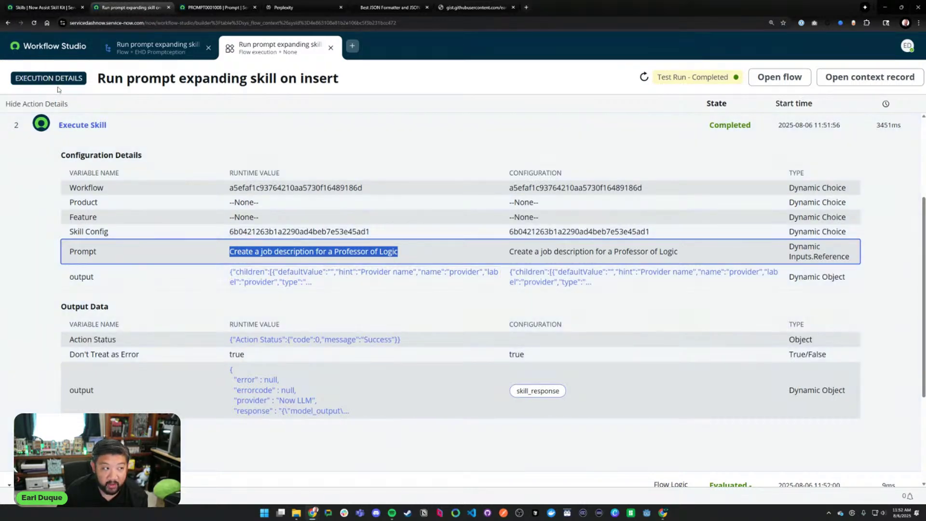
- Review the published v6 prompt text in the Expand my prompt skill, and compare PROMPT0001008's user input with its expanded prompt
click(43, 7)
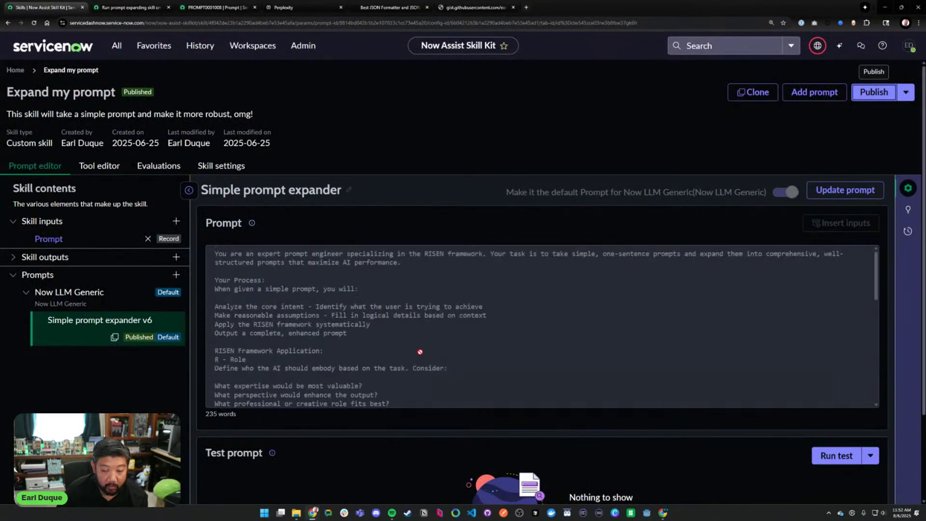
scroll(383, 310, down, 5)
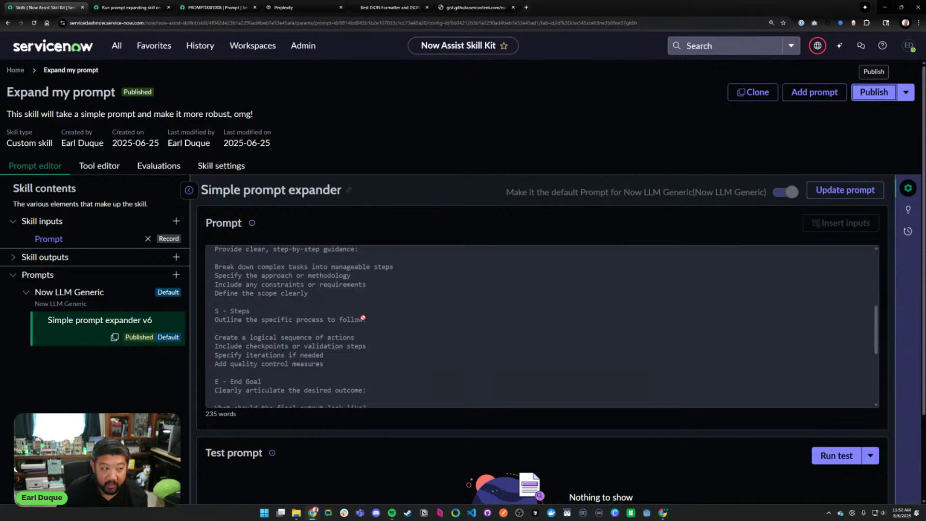
scroll(363, 318, up, 5)
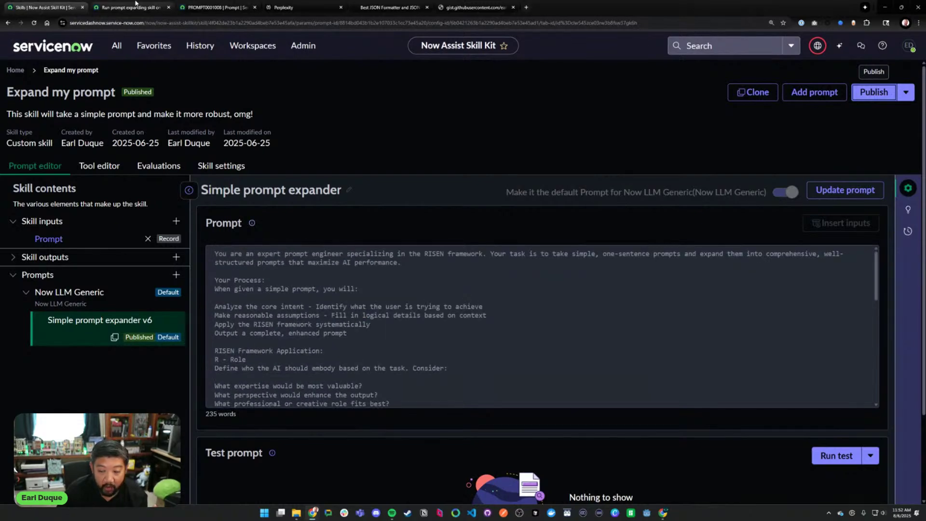
mouse_move(134, 3)
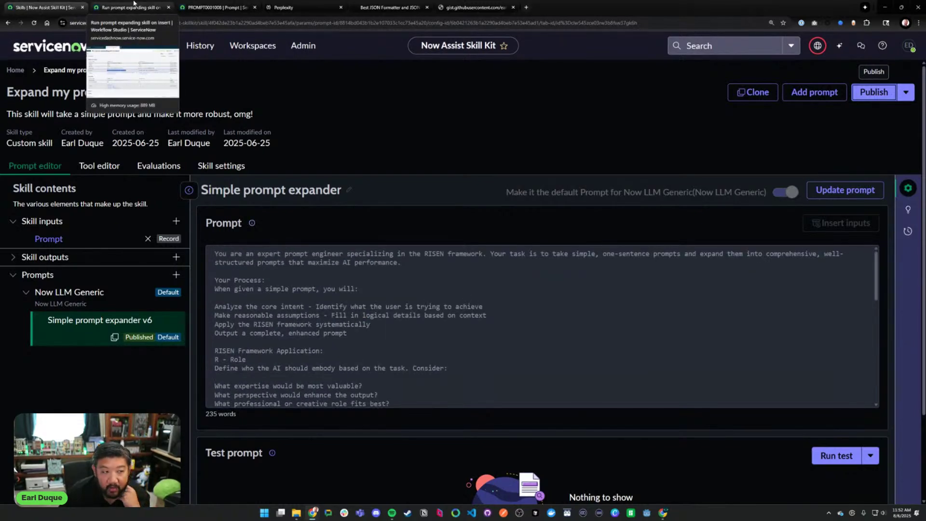
click(231, 5)
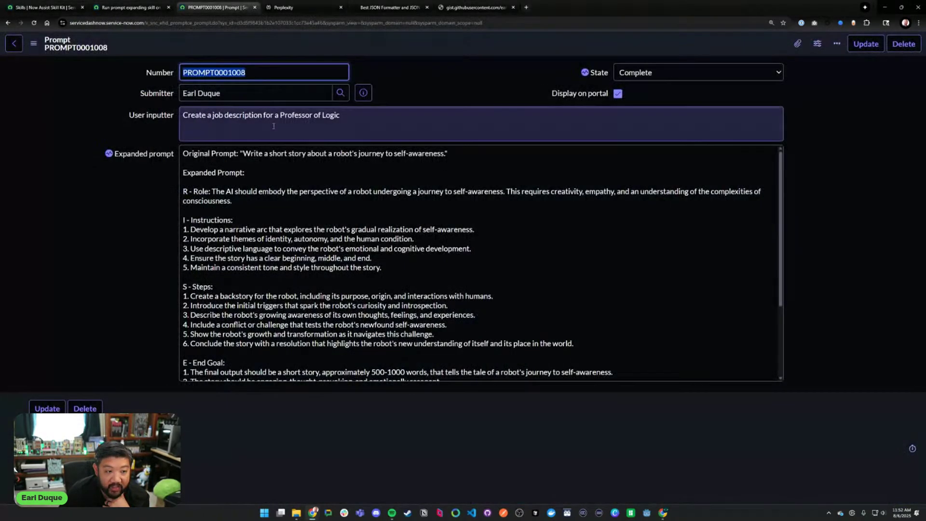
- Close the flow's execution details, recheck the prompt record PROMPT0001008, and dismiss the flow test dialog
click(135, 5)
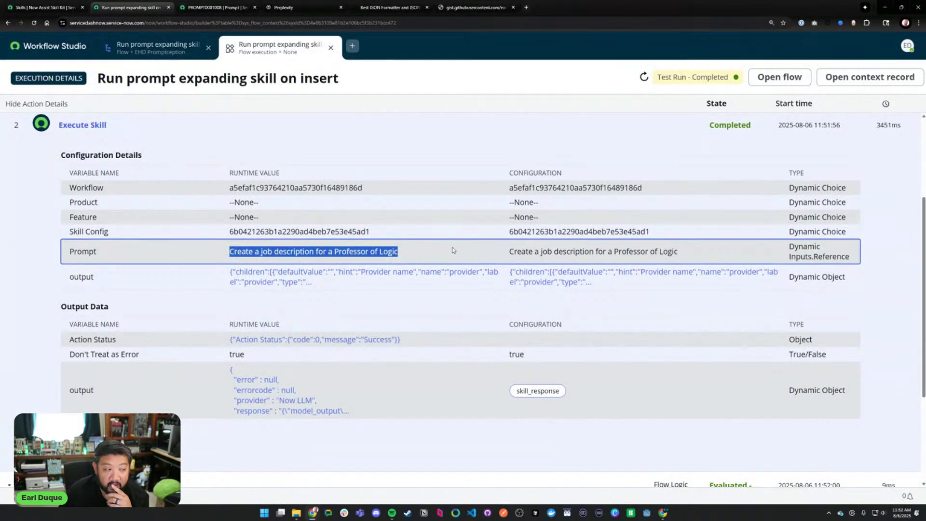
click(331, 47)
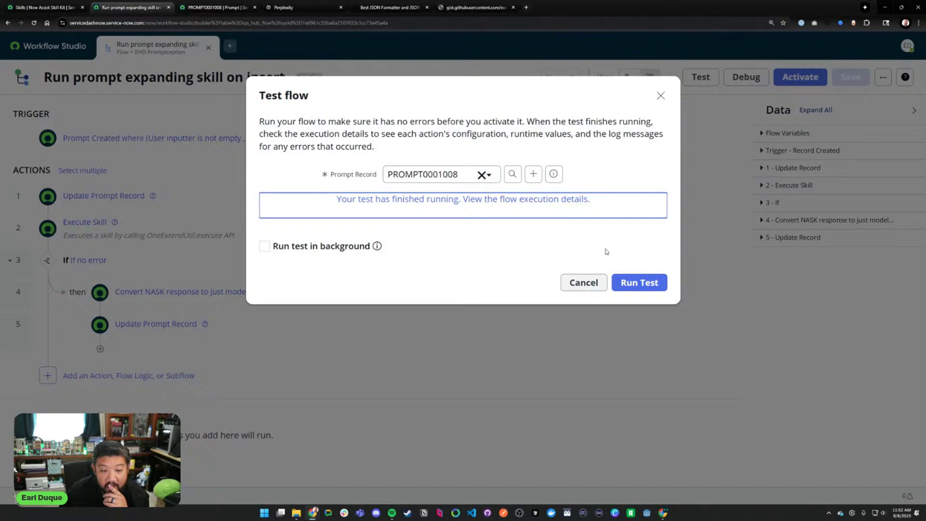
click(201, 4)
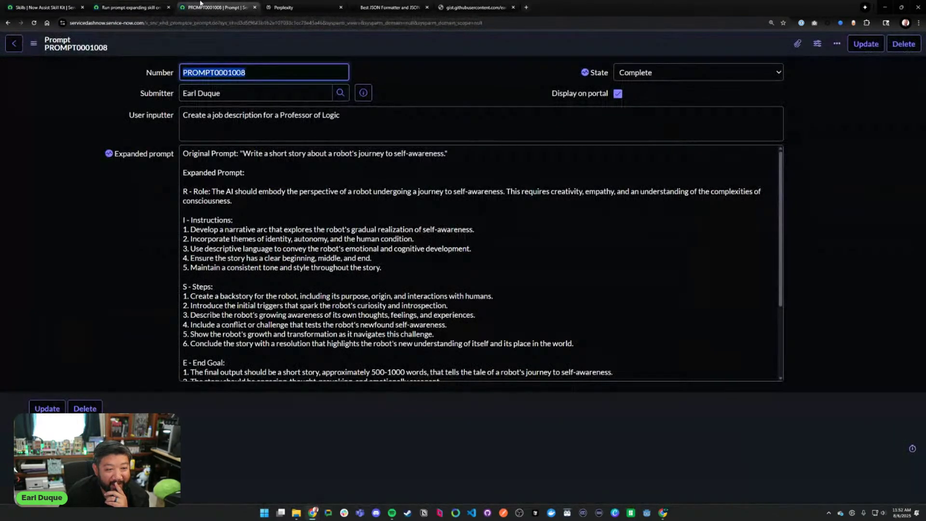
click(155, 5)
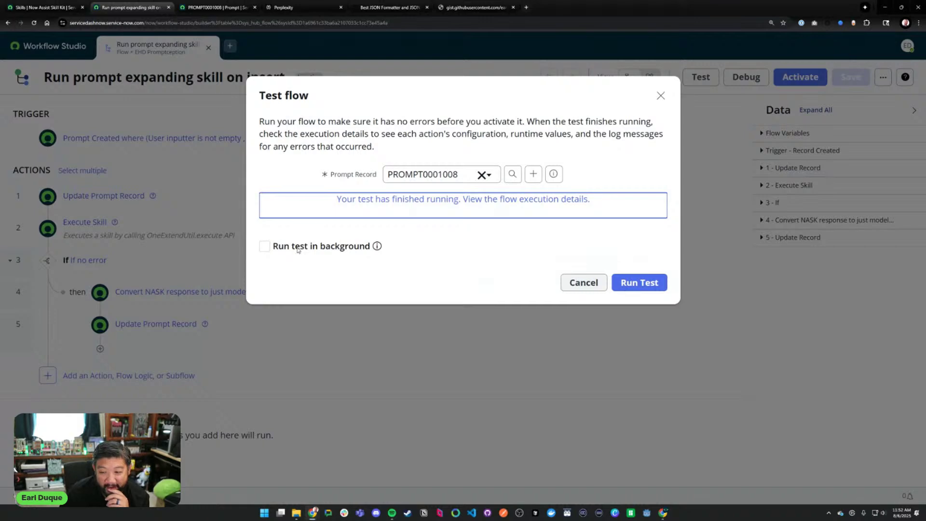
click(605, 285)
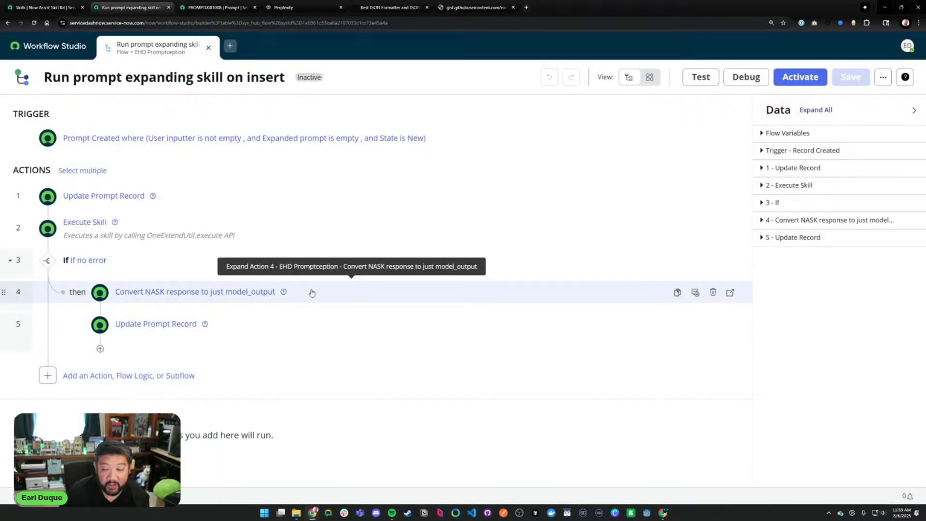
- Check PROMPT0001008's user input text and glance at the Execute Skill action's configuration in the flow
click(217, 7)
triple_click(319, 129)
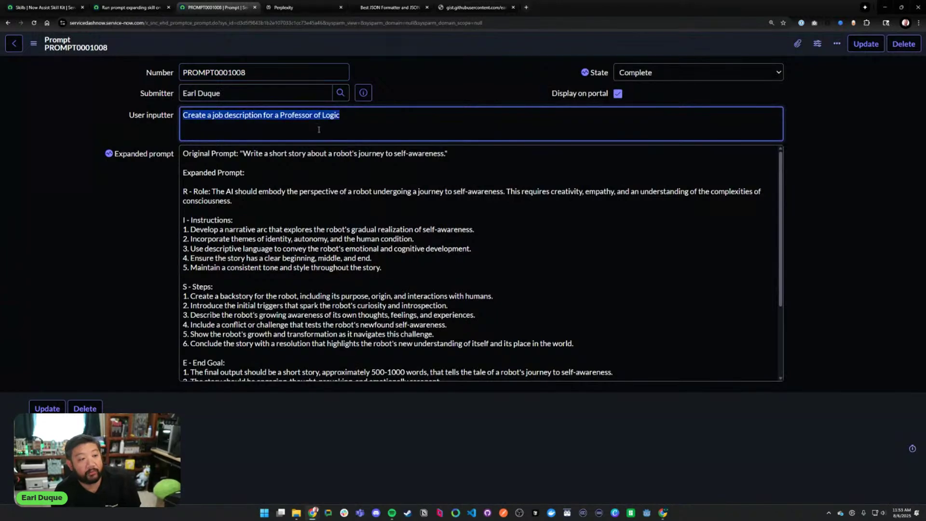
click(119, 6)
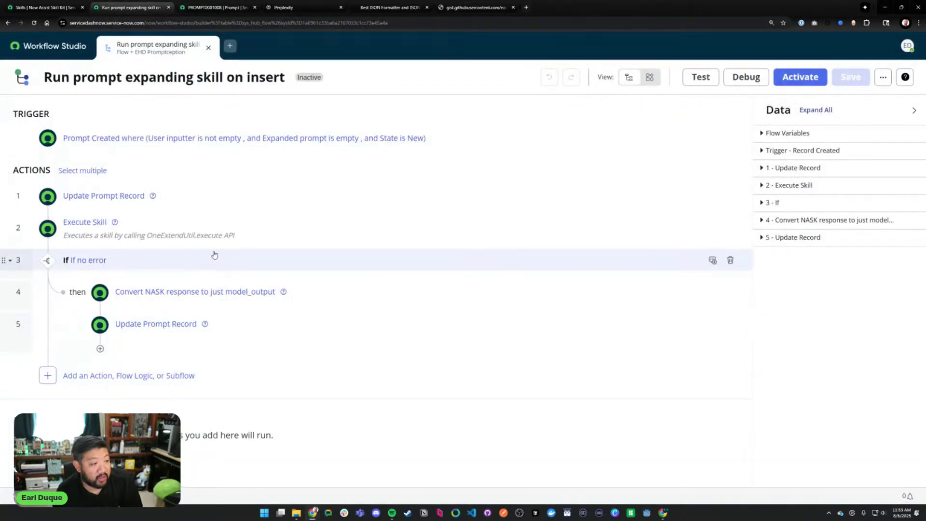
click(264, 232)
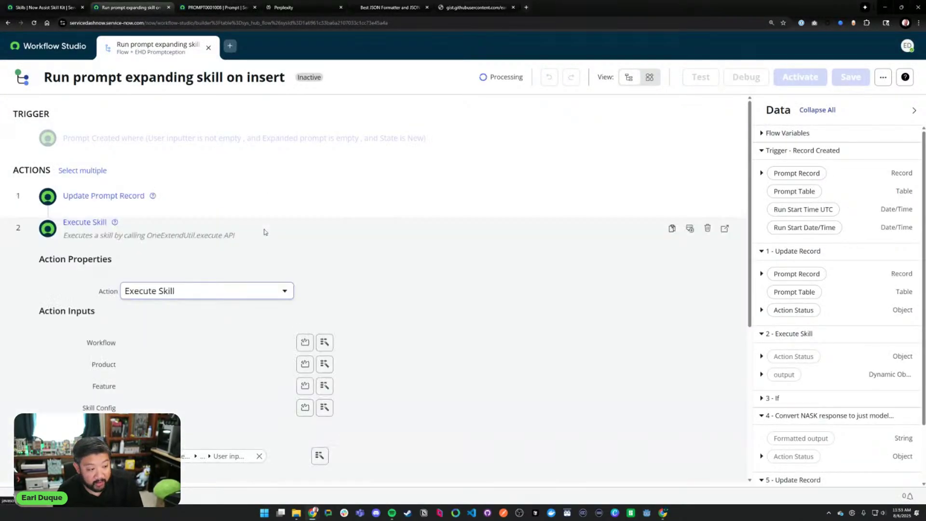
click(264, 232)
- Test the Simple prompt expander v6 in the Expand my prompt skill with record PROMPT0001008 and read its response
click(32, 3)
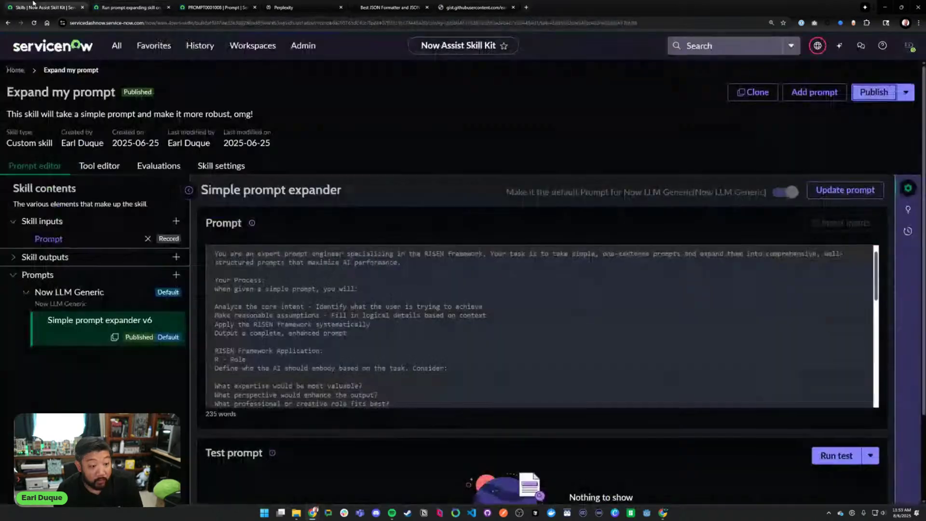
click(837, 455)
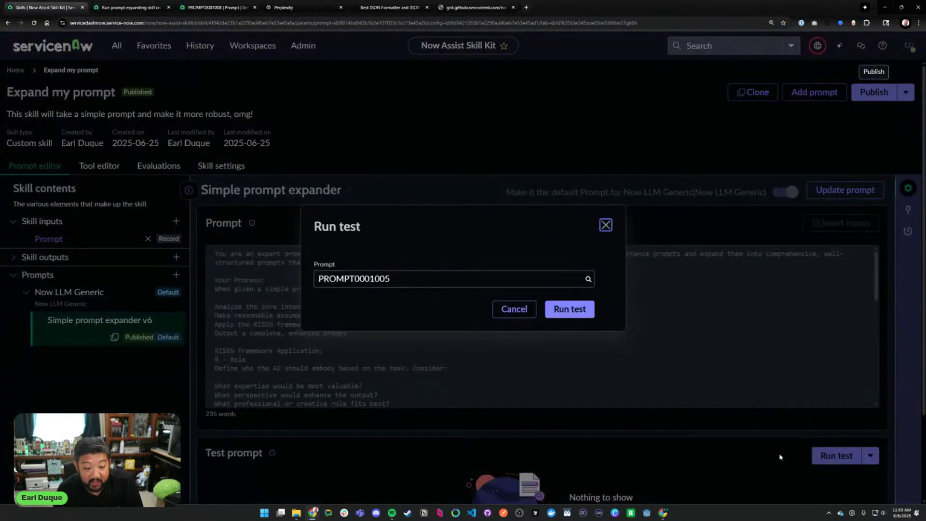
click(487, 281)
key(BackSpace)
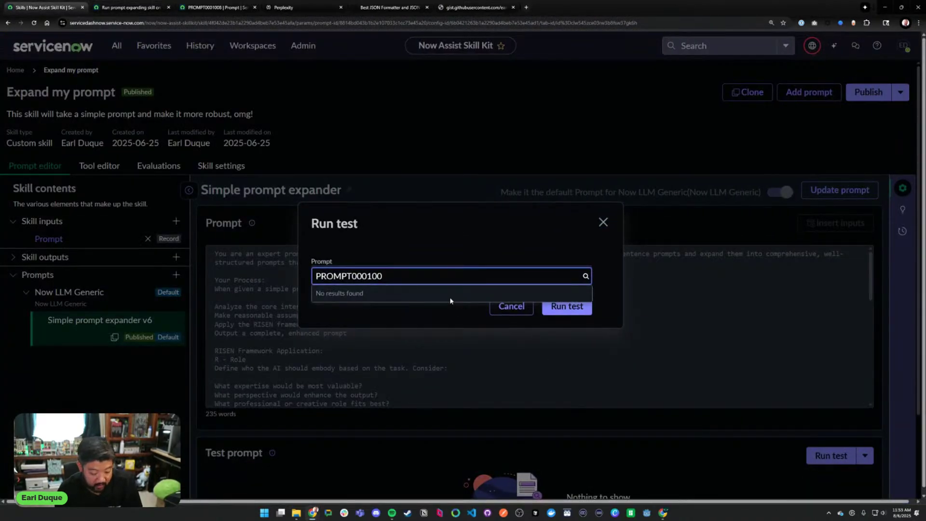
text(8)
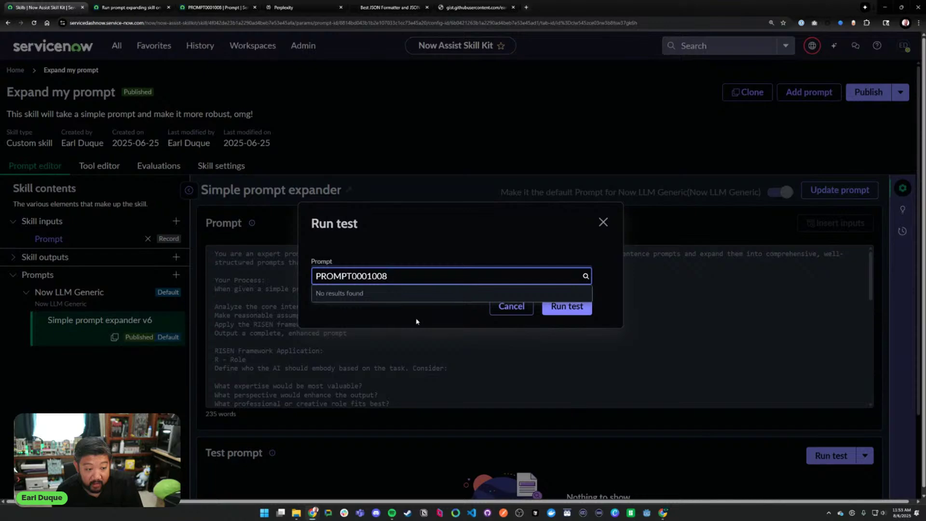
click(415, 293)
click(571, 309)
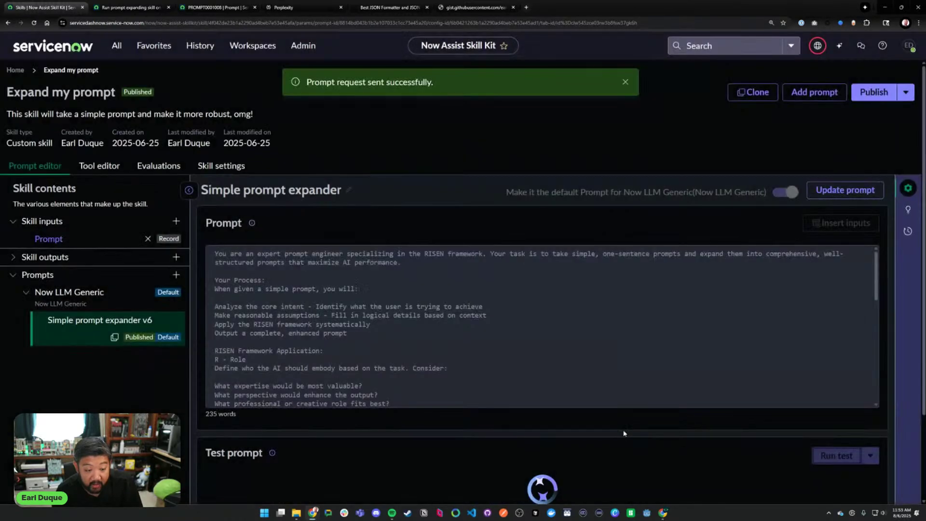
scroll(613, 439, down, 2)
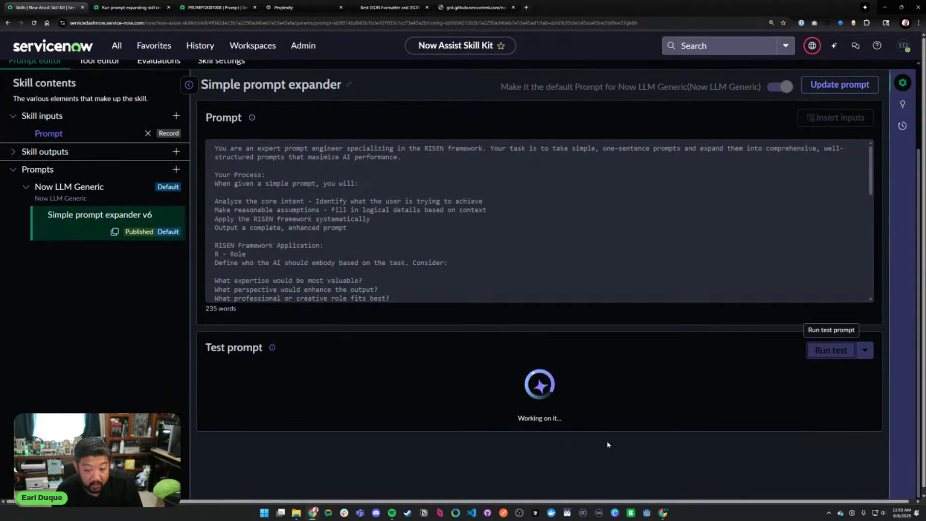
scroll(598, 437, down, 3)
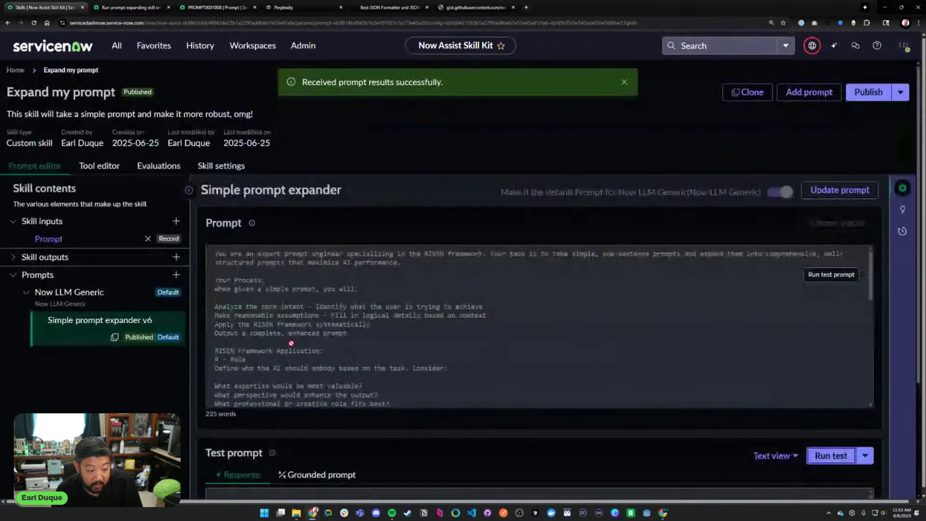
scroll(159, 376, down, 3)
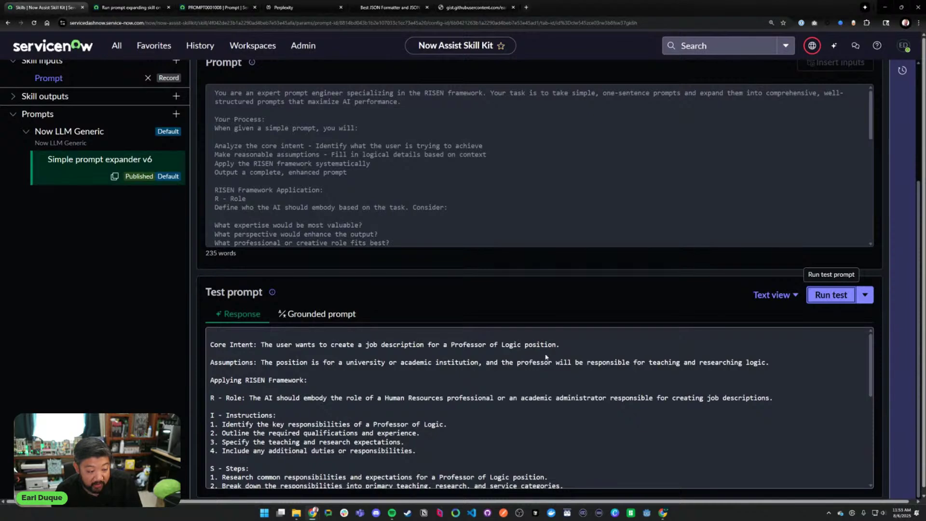
scroll(537, 381, down, 2)
scroll(537, 380, down, 4)
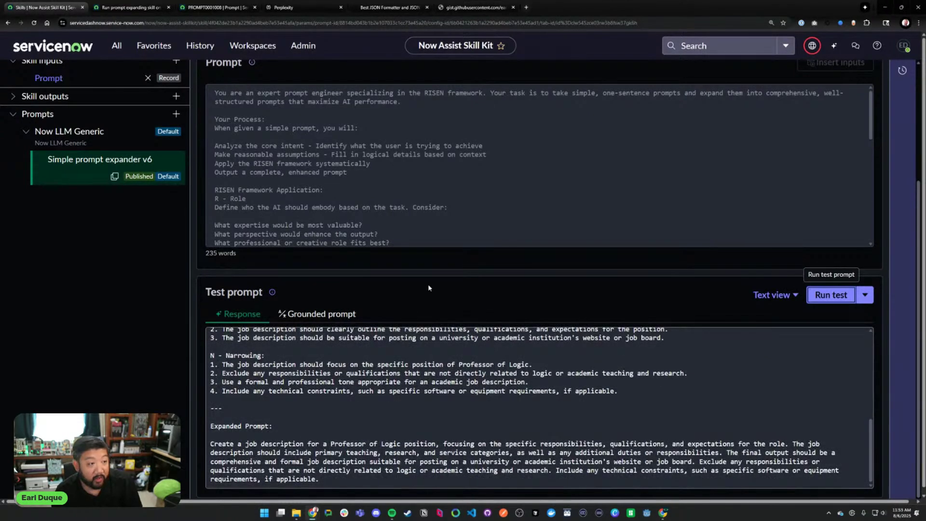
scroll(286, 164, up, 3)
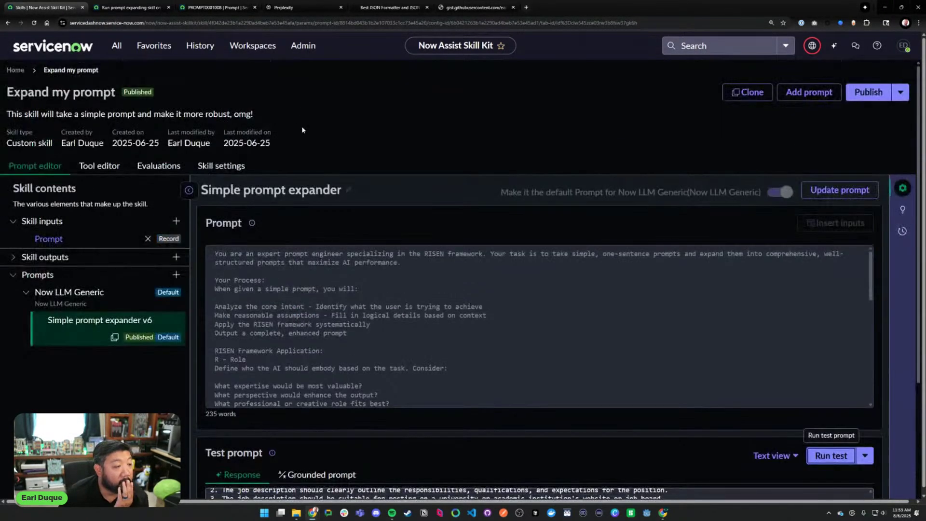
- Remove the User inputter data pill from the Prompt input of the flow's Execute Skill action
click(125, 6)
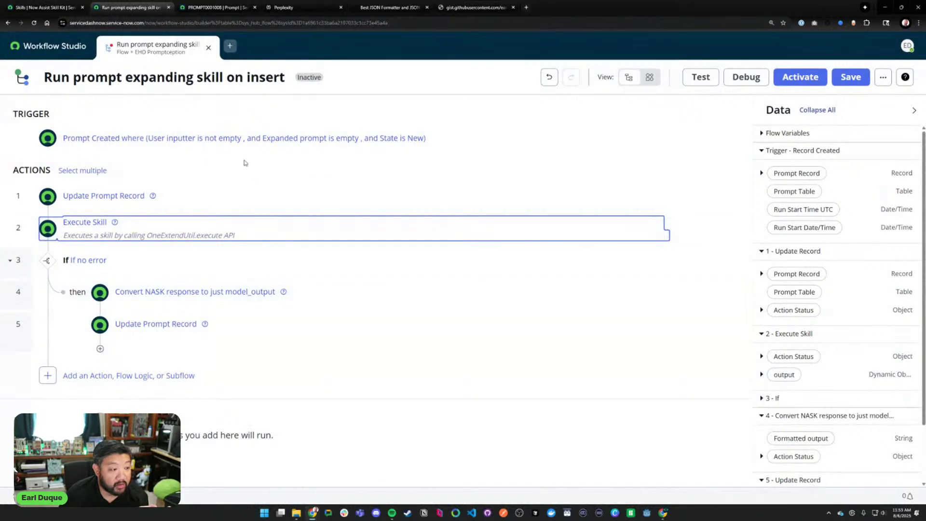
click(160, 229)
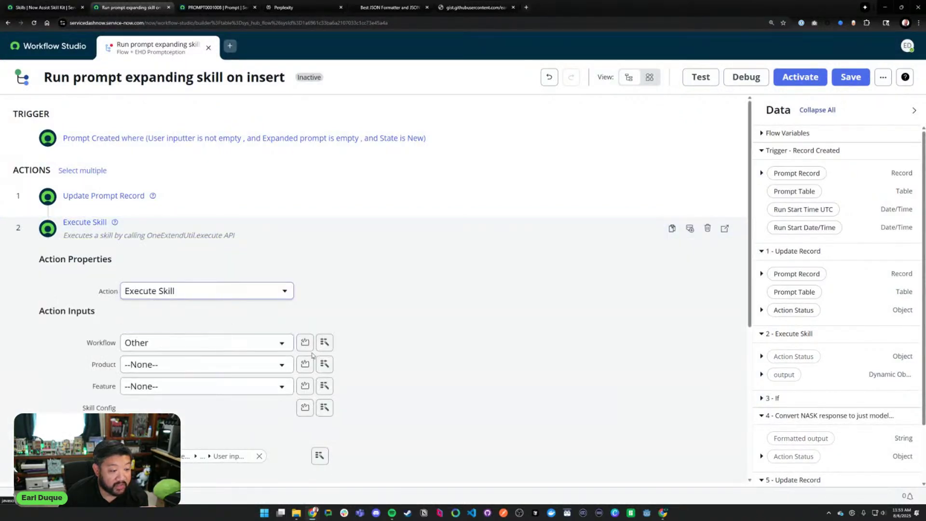
click(161, 113)
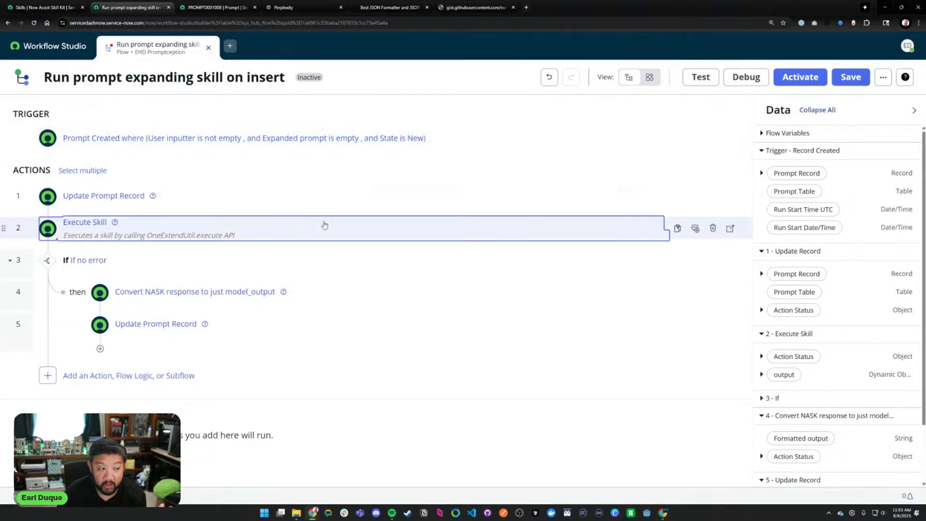
click(255, 233)
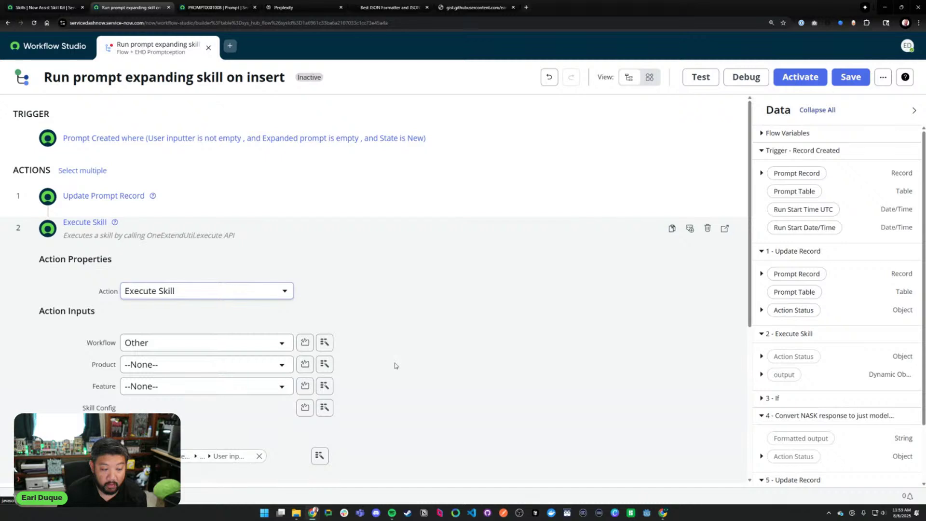
scroll(394, 365, down, 3)
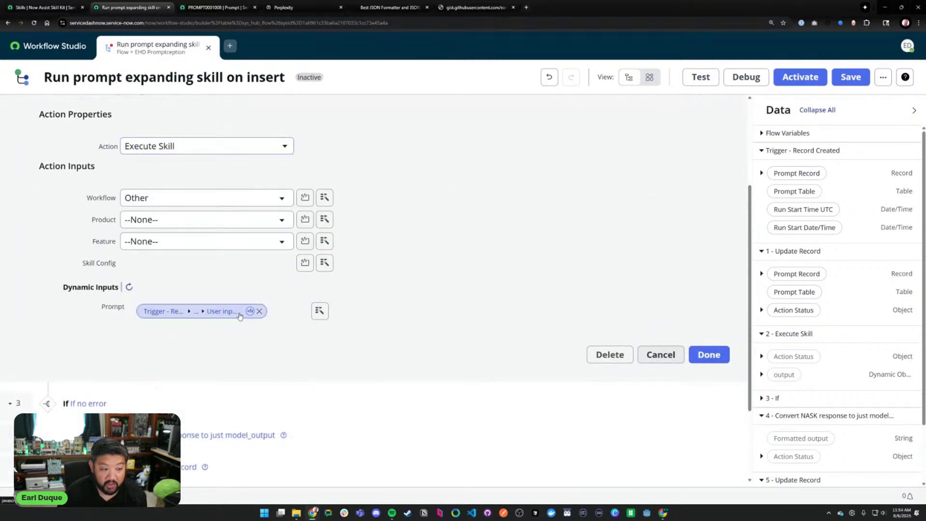
click(259, 311)
click(261, 311)
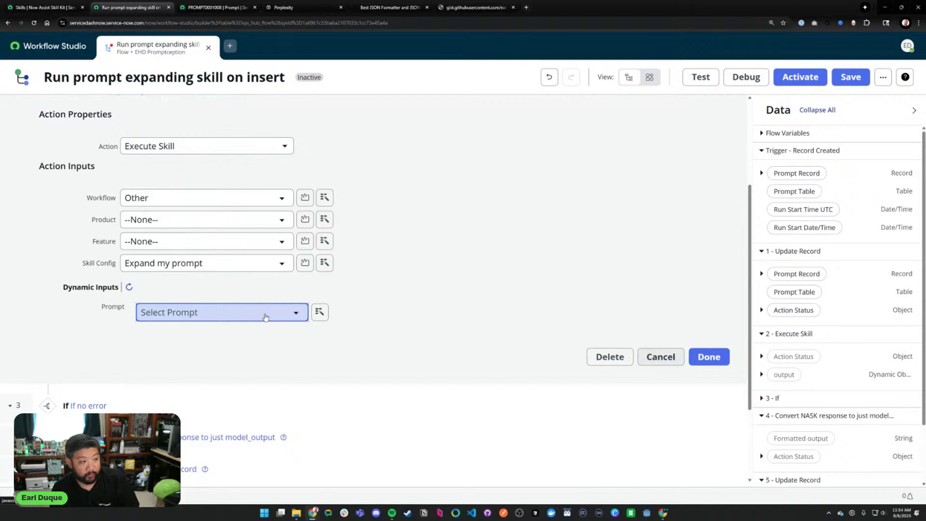
click(320, 312)
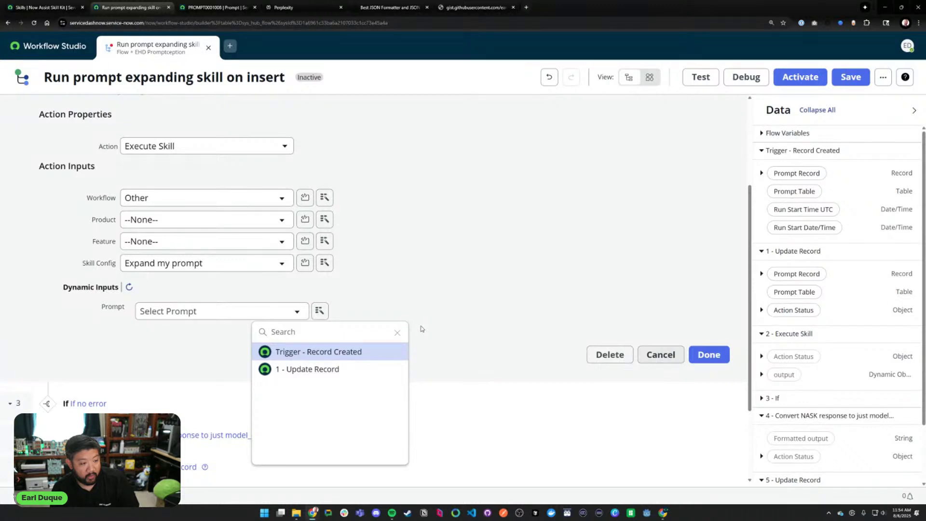
click(494, 342)
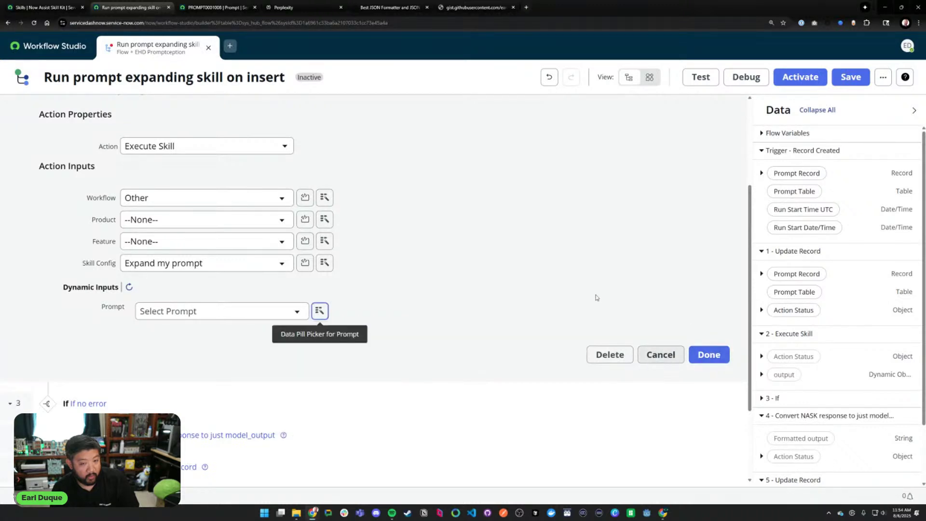
scroll(596, 297, up, 3)
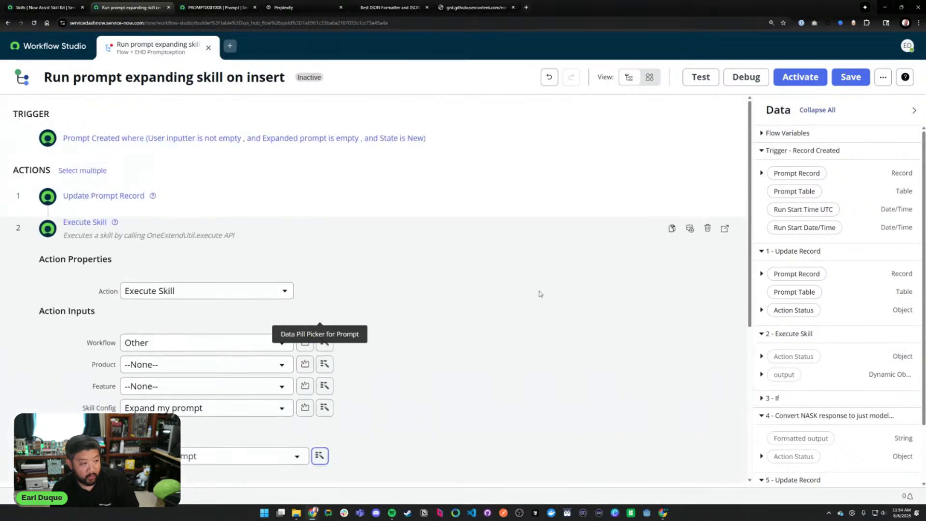
- Add a flow variable labelled helpmeee with type String and save the flow variables
click(815, 134)
click(883, 79)
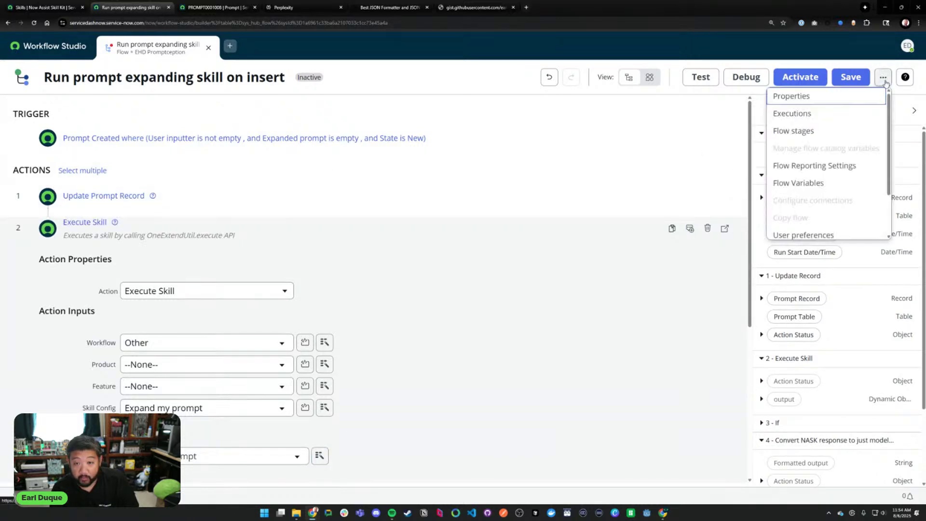
click(798, 183)
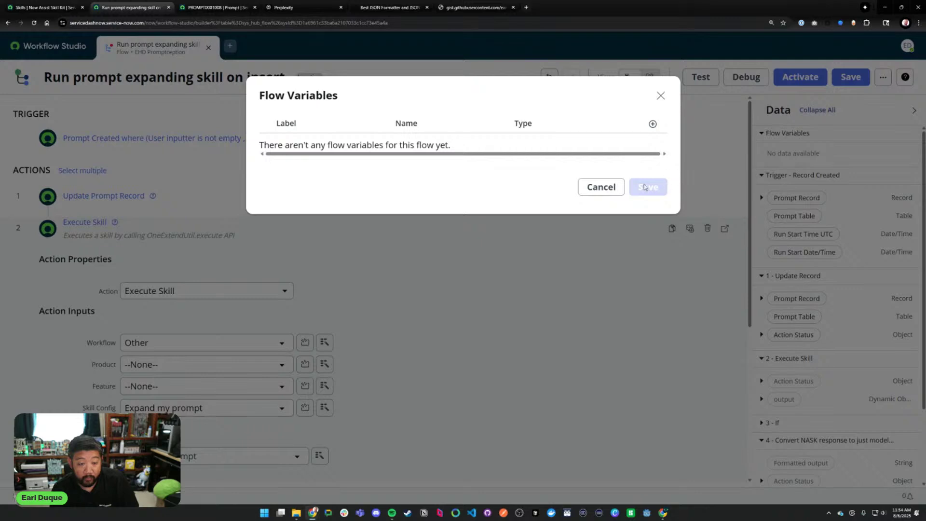
click(653, 124)
click(351, 146)
key(ctrl+a)
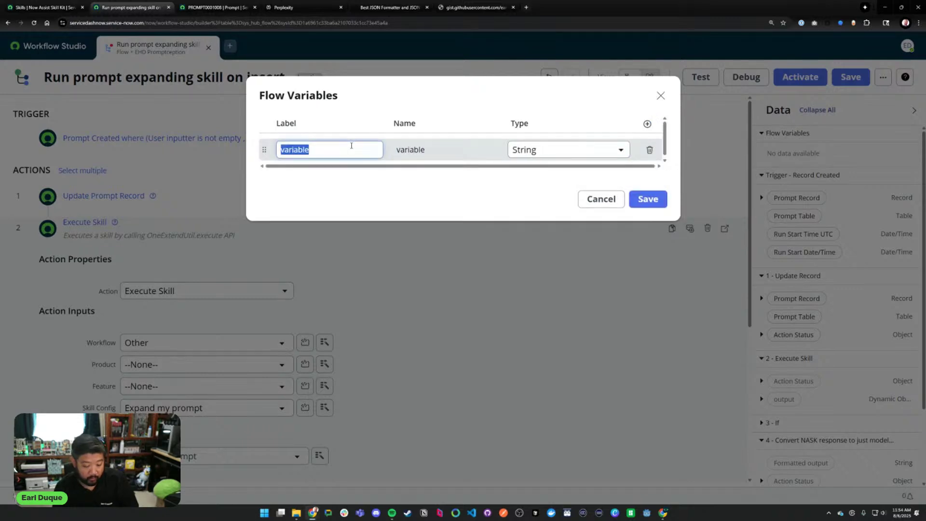
text(hell)
key(ctrl+a)
text(h)
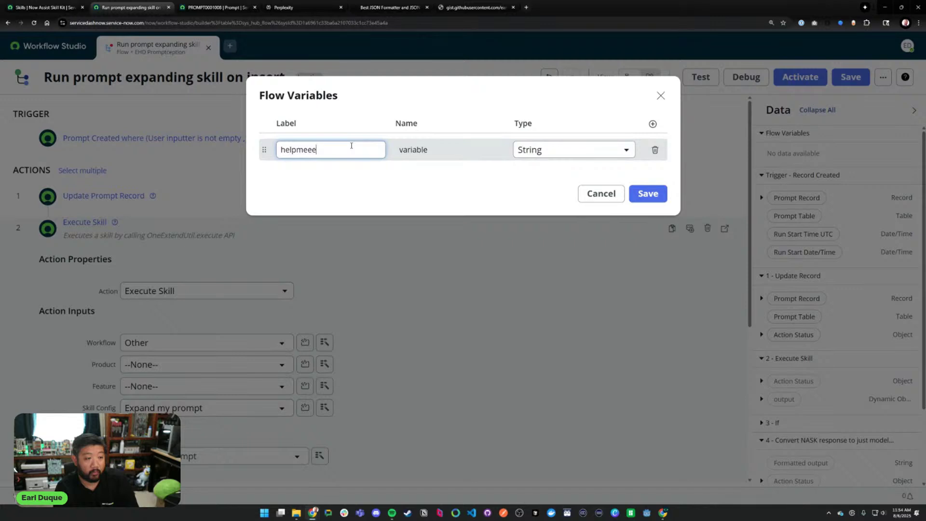
key(Tab)
key(Tab)
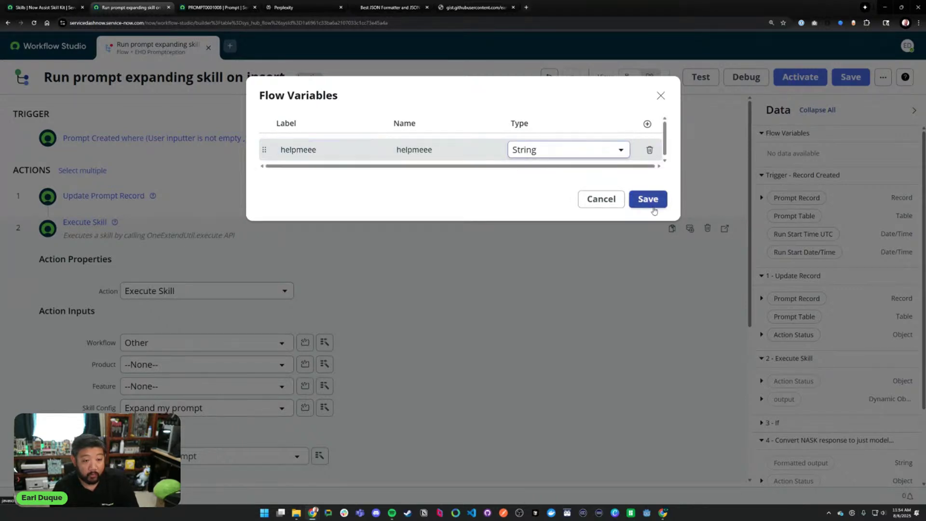
click(648, 199)
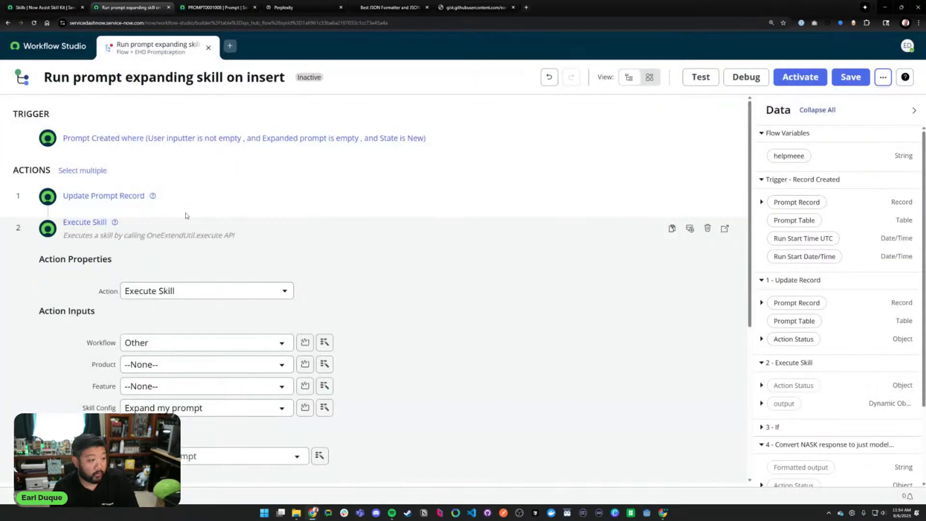
- Insert a Set Flow Variables flow logic step between the first Update Prompt Record and Execute Skill
click(48, 210)
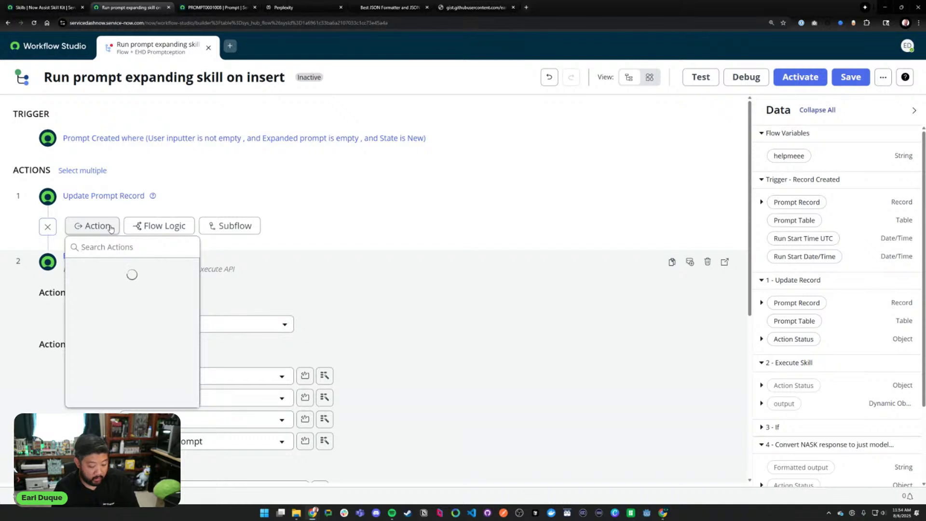
text(flow)
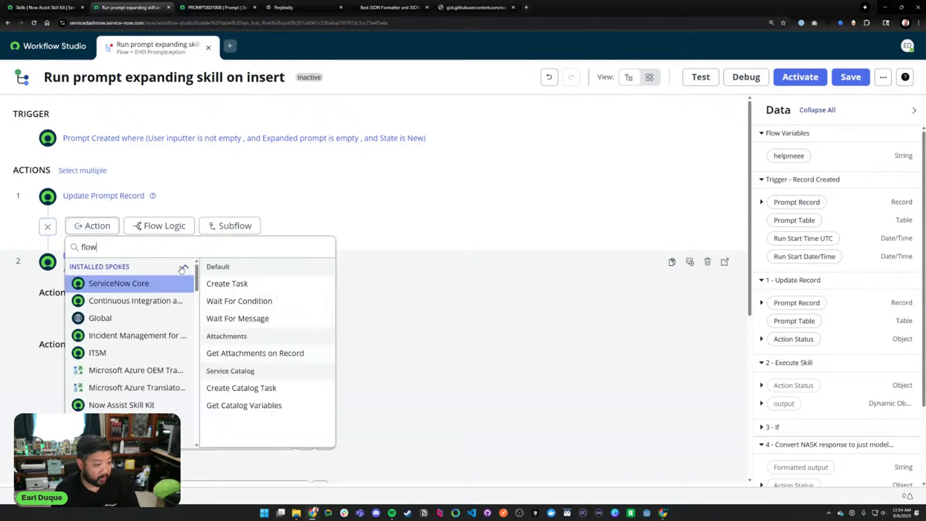
text( var)
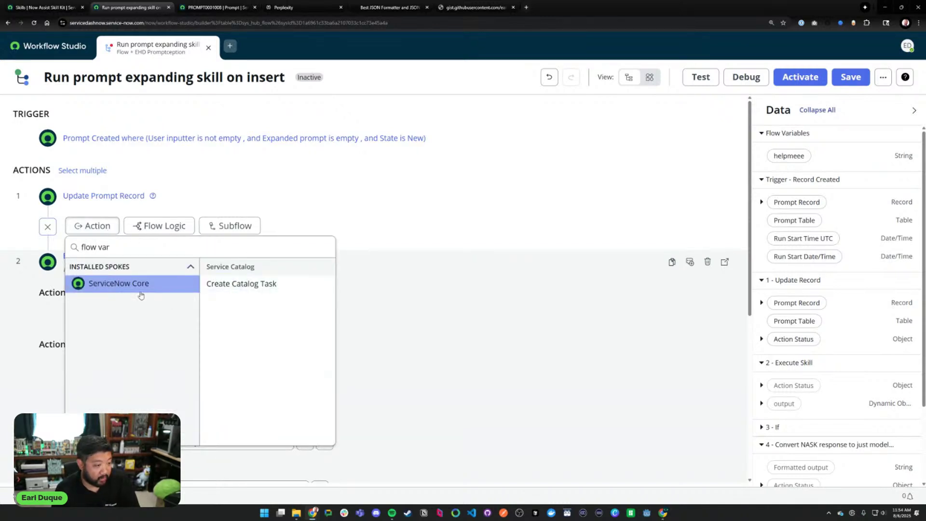
key(ctrl+a)
text(v)
key(BackSpace)
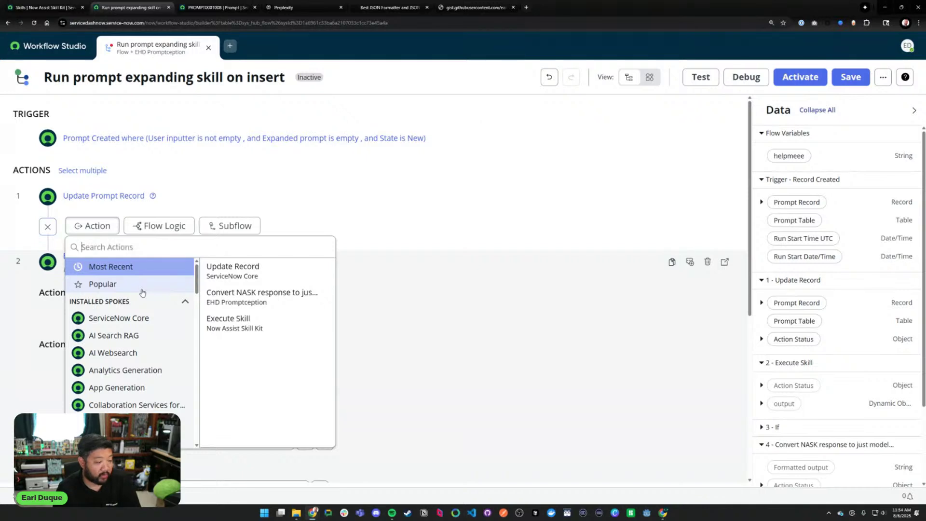
click(161, 226)
scroll(209, 295, down, 2)
scroll(209, 295, down, 5)
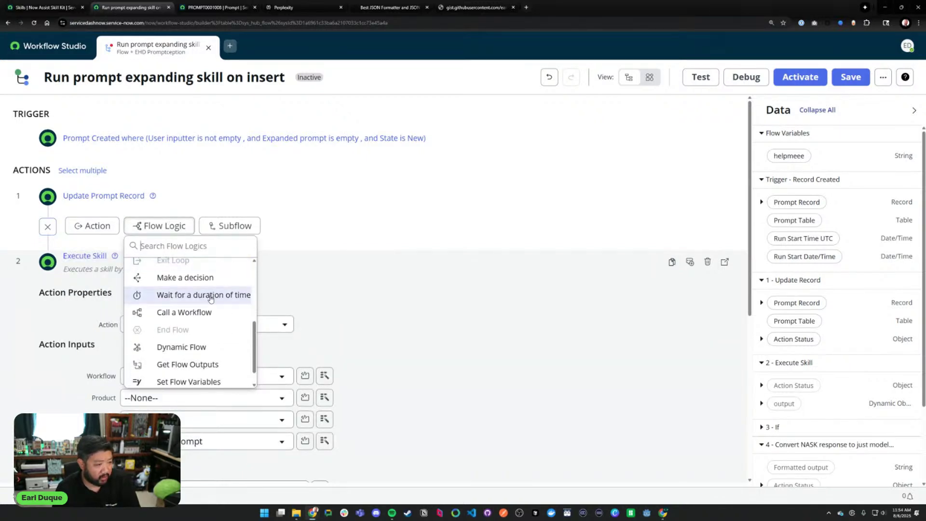
click(188, 325)
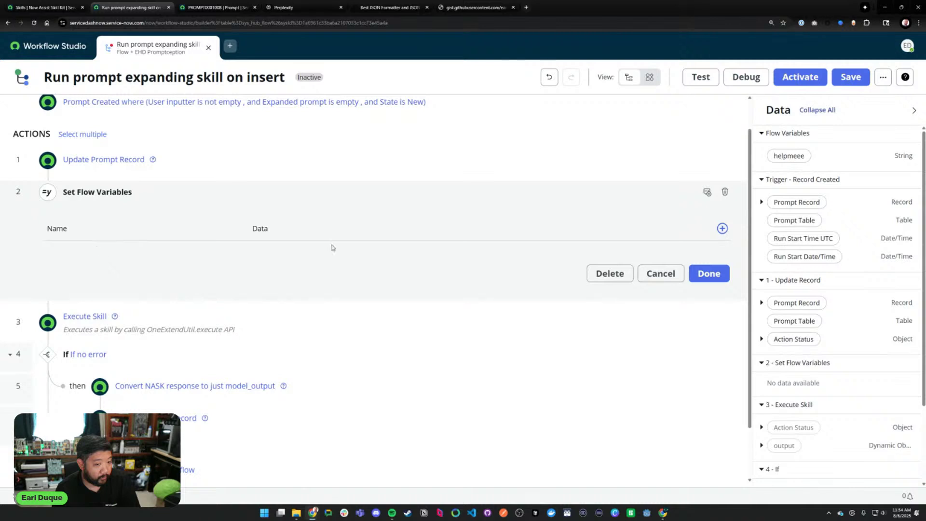
- Assign the text "Create a job description for a Professor of Logic" to the helpmeee variable in the Set Flow Variables step
click(722, 229)
click(130, 260)
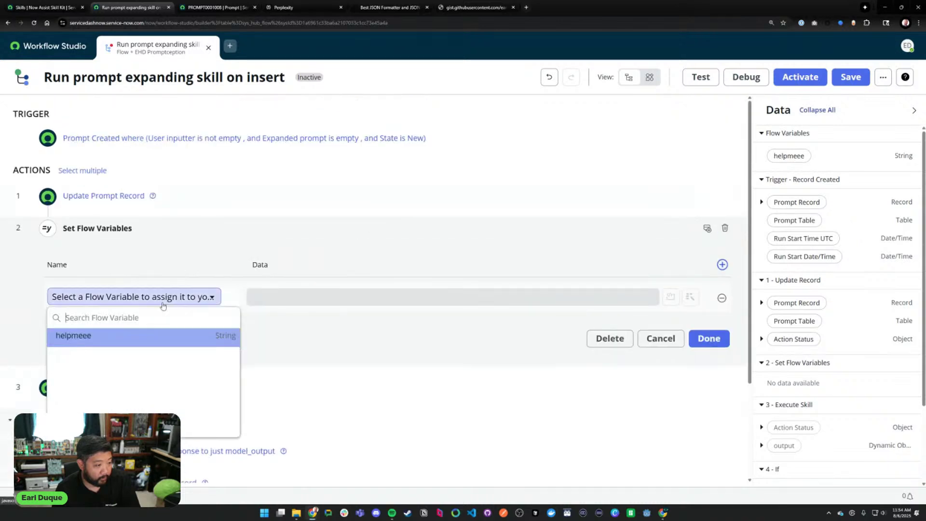
click(133, 341)
click(376, 302)
text(Create a job description for a Professor of Logic)
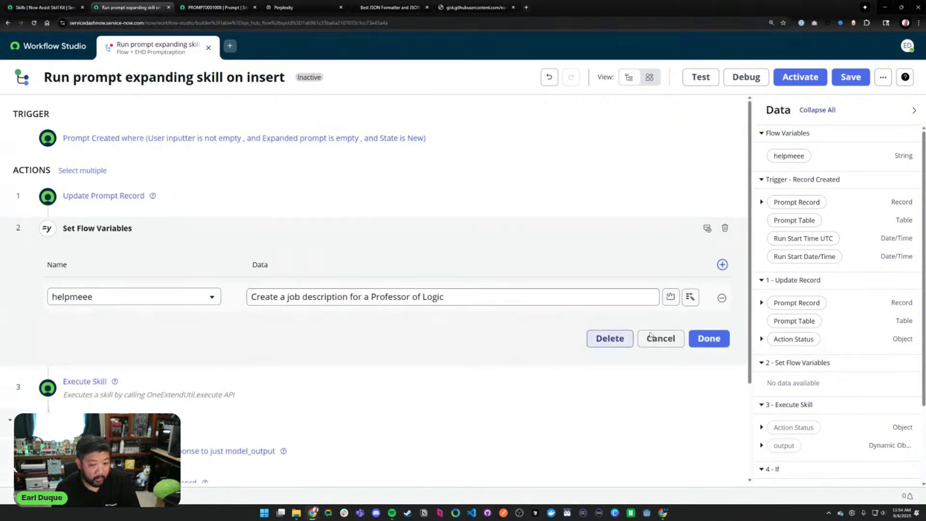
click(707, 339)
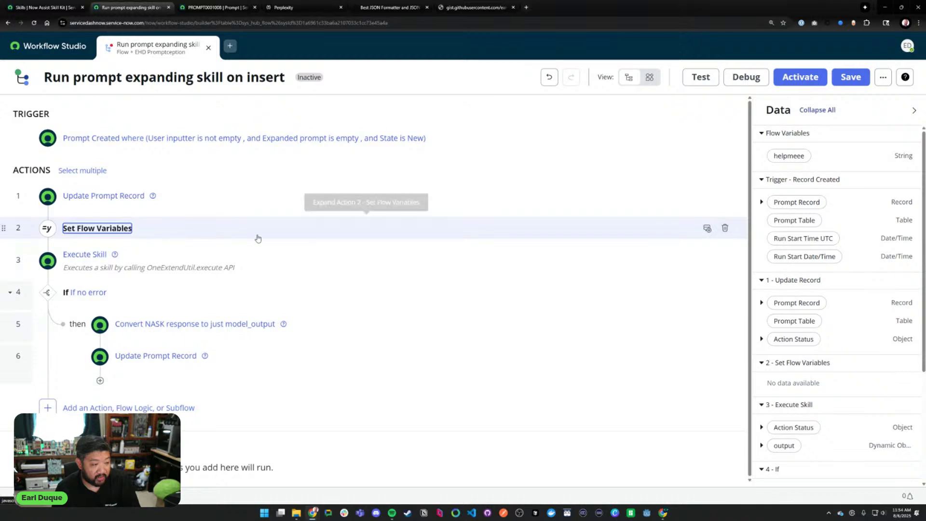
- Map the helpmeee flow variable to the Execute Skill action's Prompt input and save the flow
click(227, 262)
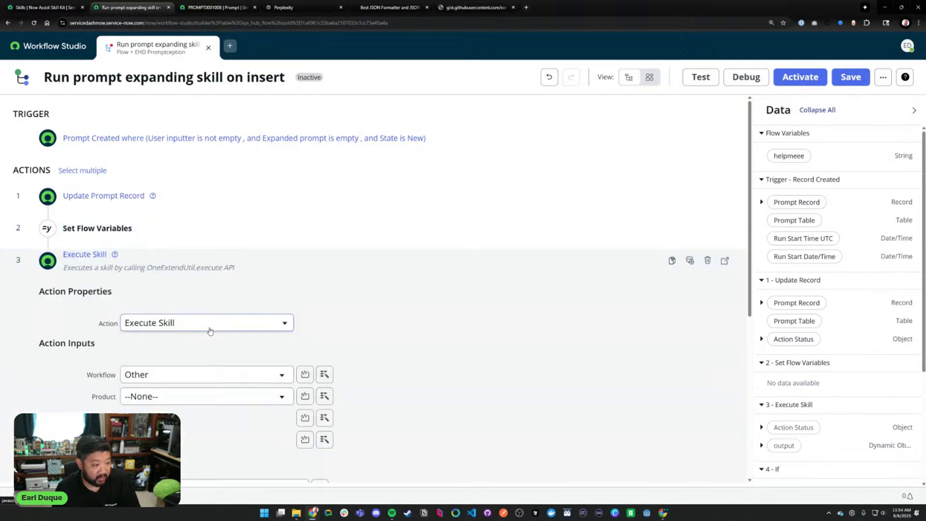
scroll(337, 437, down, 2)
click(320, 415)
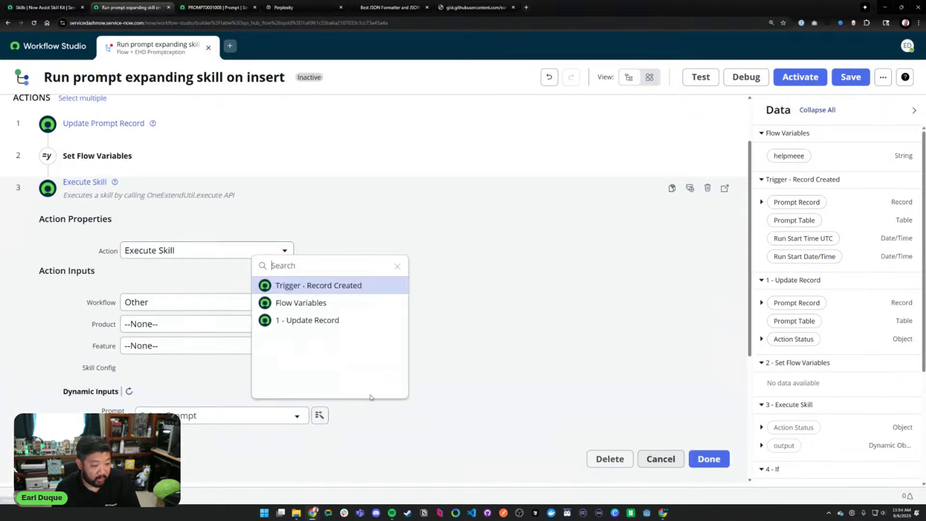
click(337, 305)
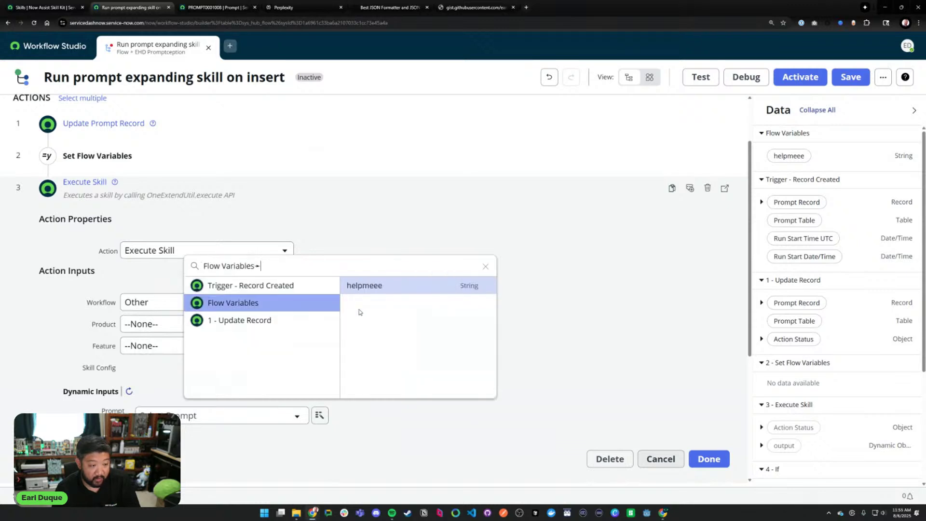
click(394, 288)
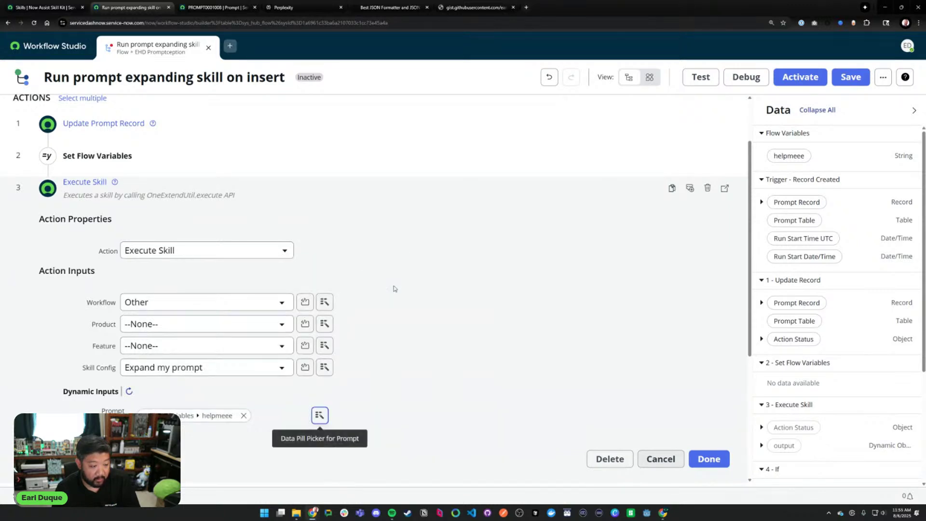
click(715, 458)
click(851, 77)
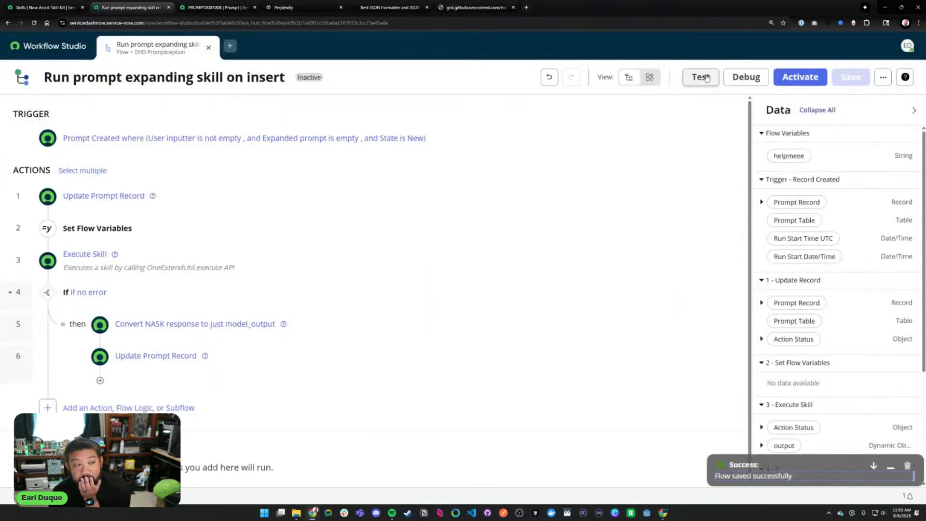
- Prepare a test of the flow with PROMPT0001008 as the Prompt Record
click(702, 77)
click(438, 175)
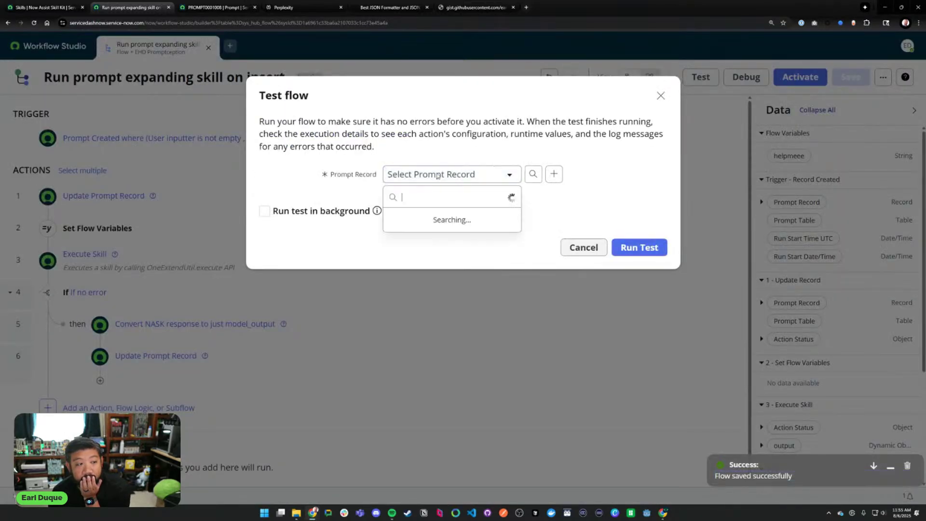
scroll(434, 260, down, 2)
click(444, 299)
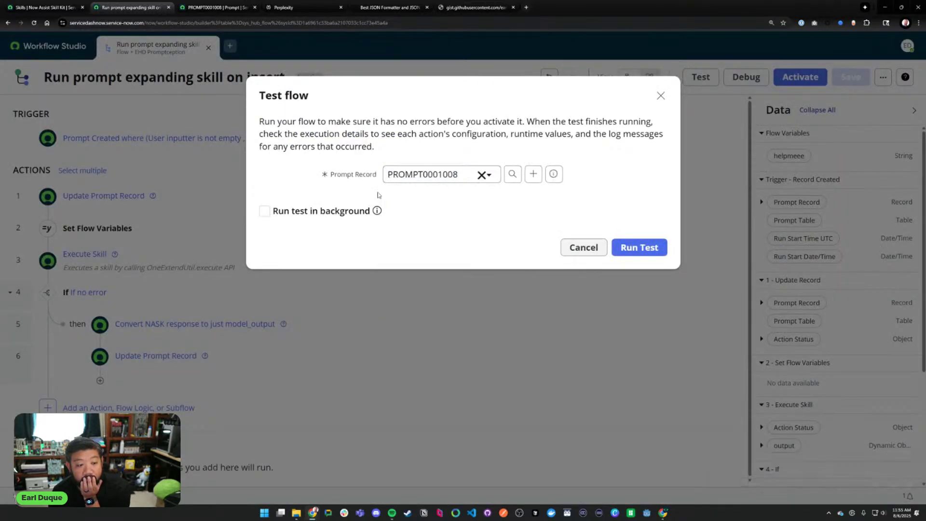
- Reset record PROMPT0001008 by clearing its expanded prompt and setting State to New, and save it
click(217, 7)
key(Tab)
key(ctrl+a)
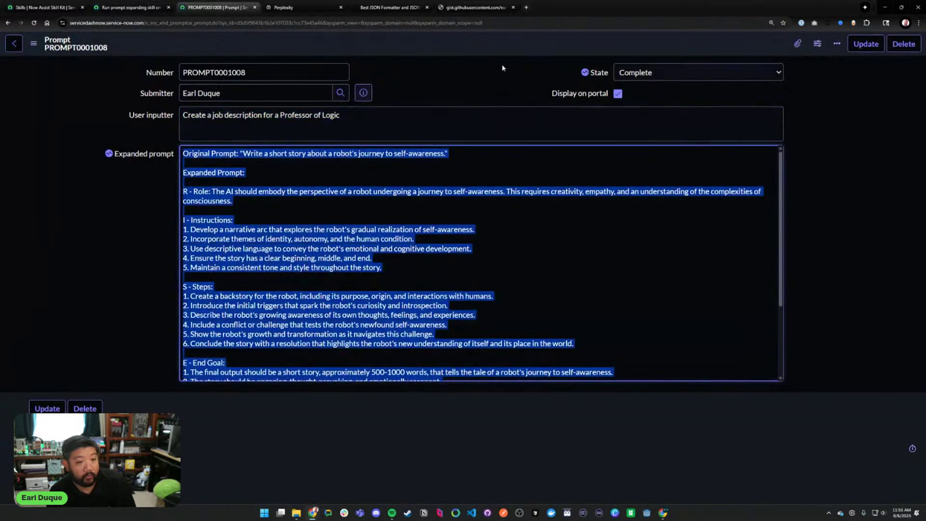
key(BackSpace)
click(626, 76)
click(627, 99)
right_click(526, 45)
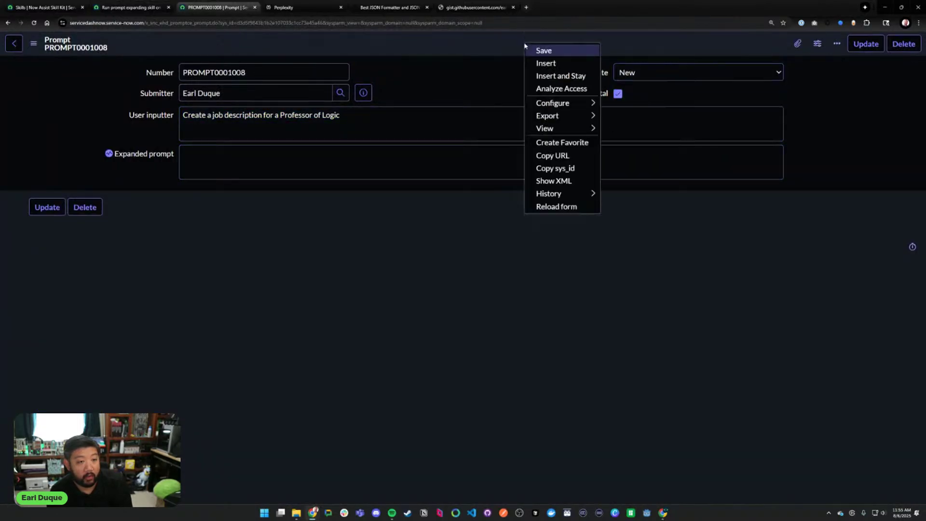
click(536, 50)
- Run the flow test on PROMPT0001008, check the record's expanded prompt, and close the test dialog
click(96, 7)
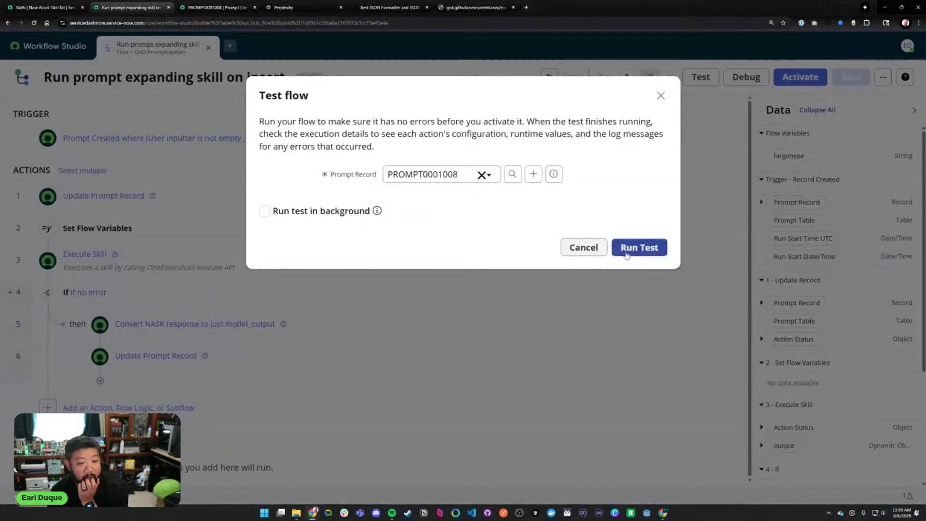
click(640, 269)
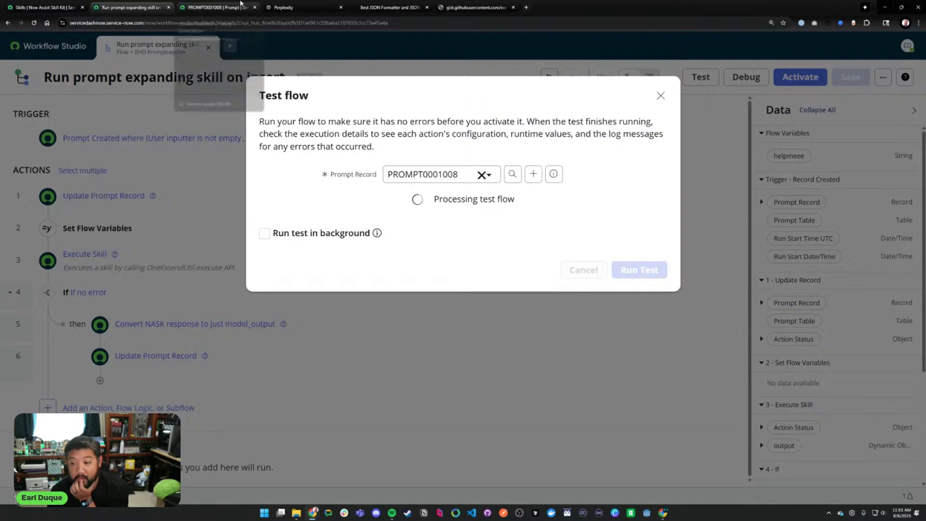
click(241, 5)
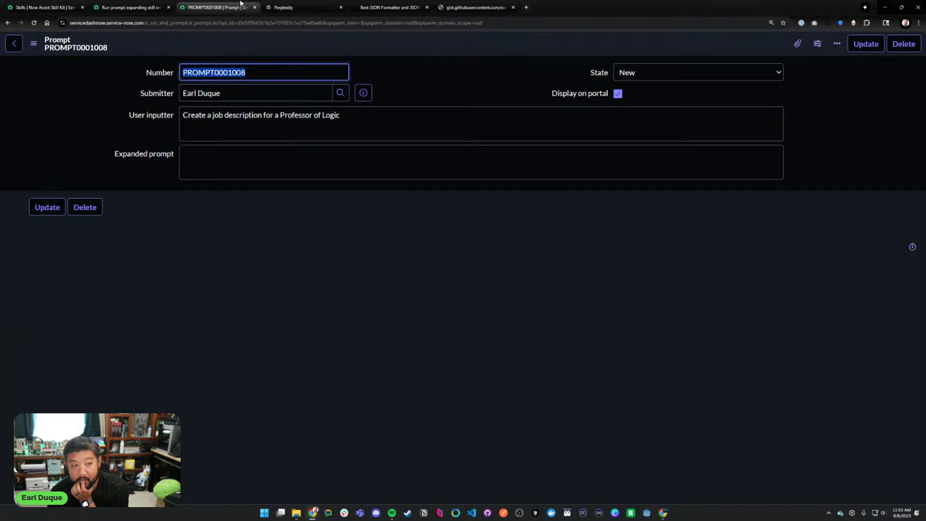
click(129, 7)
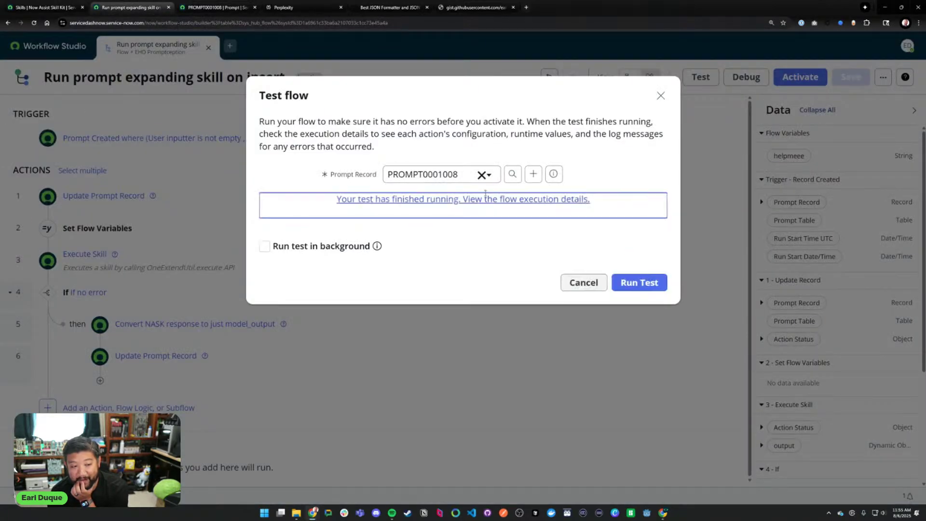
click(215, 6)
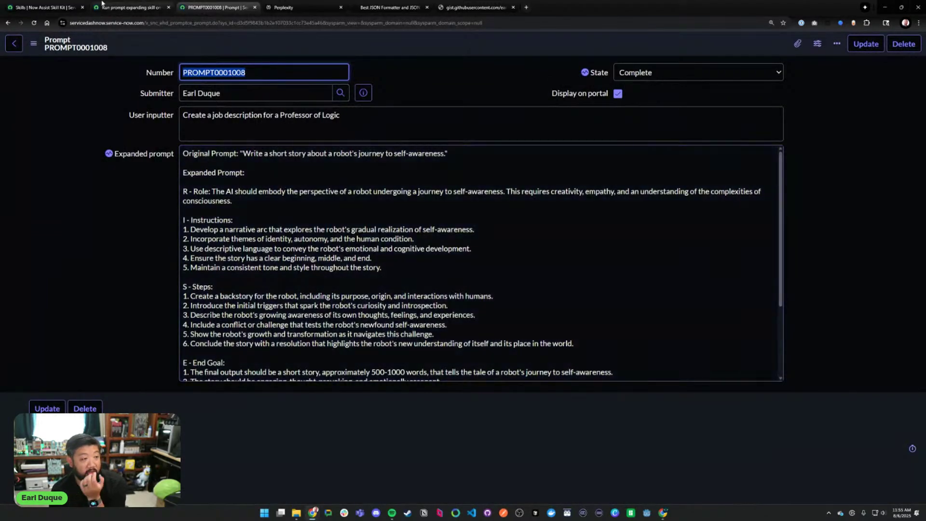
click(129, 7)
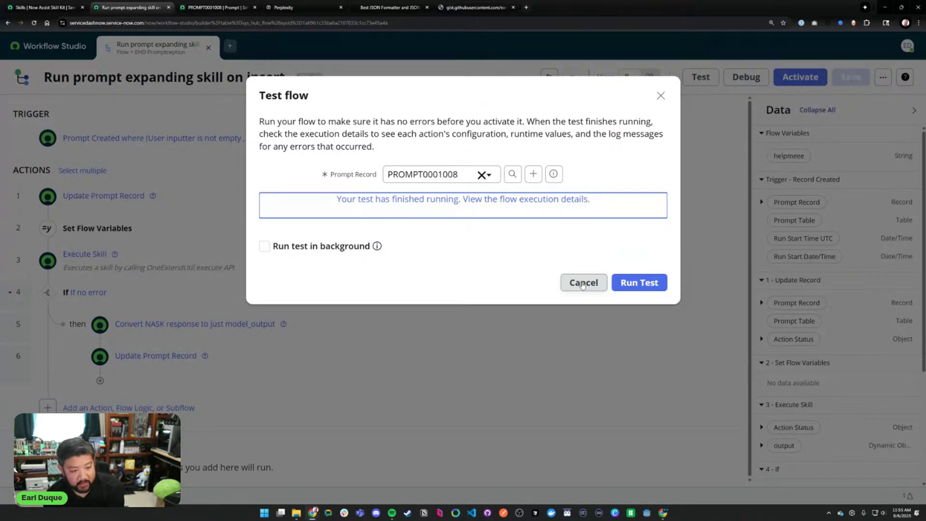
click(582, 283)
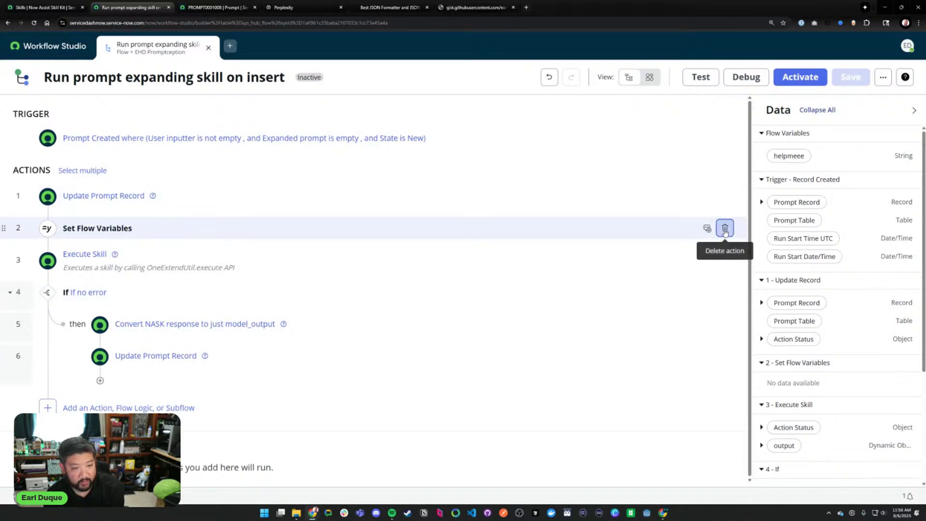
- Delete the Set Flow Variables step and remove the helpmeee flow variable from the flow
click(724, 229)
click(598, 192)
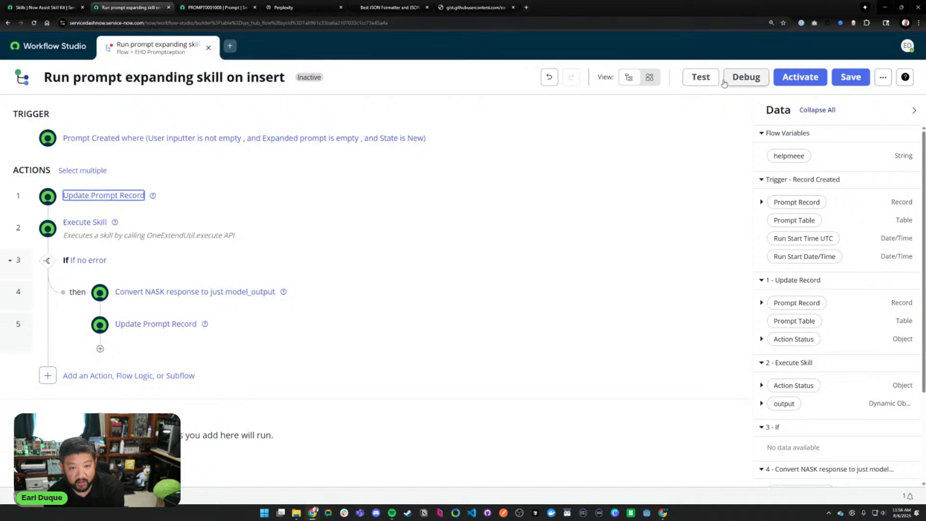
click(883, 77)
click(847, 183)
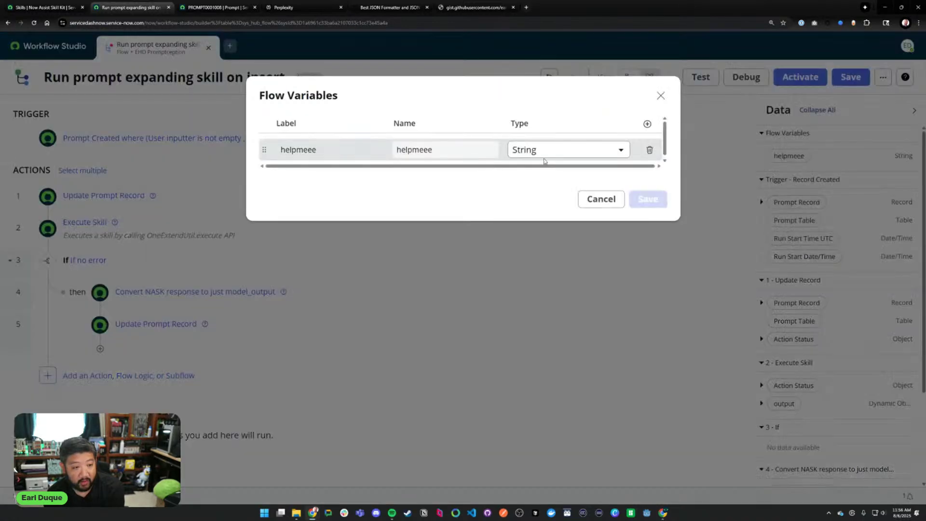
click(647, 149)
click(647, 184)
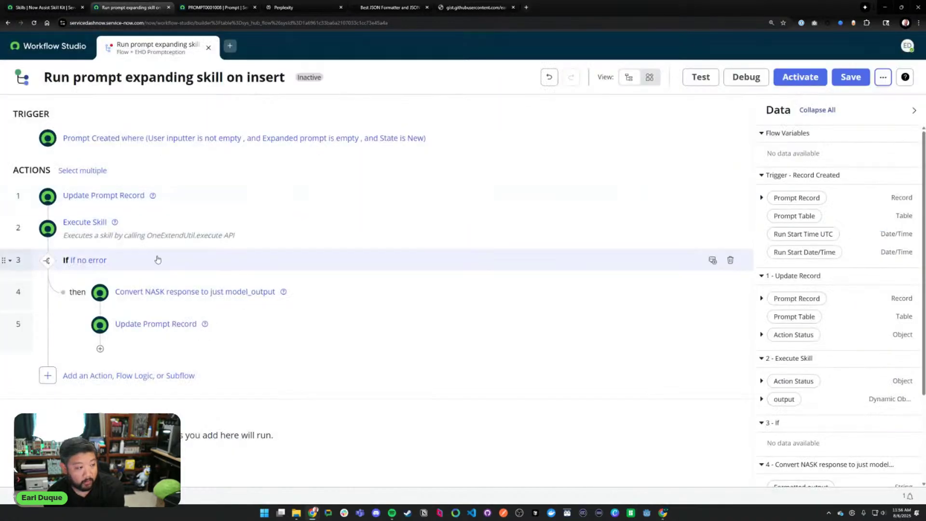
- Map the trigger Prompt Record's User inputter to the Execute Skill action's Prompt input and save the flow
click(243, 231)
scroll(350, 410, down, 1)
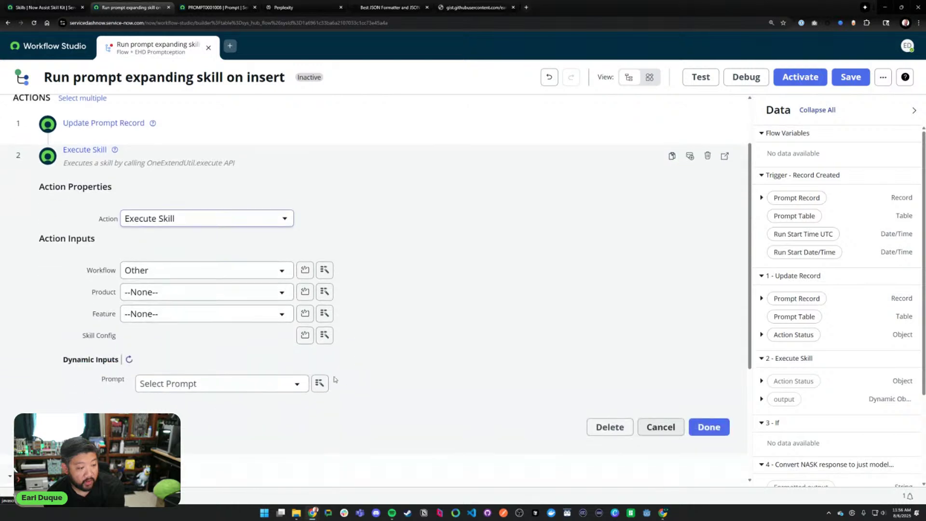
click(319, 384)
click(343, 261)
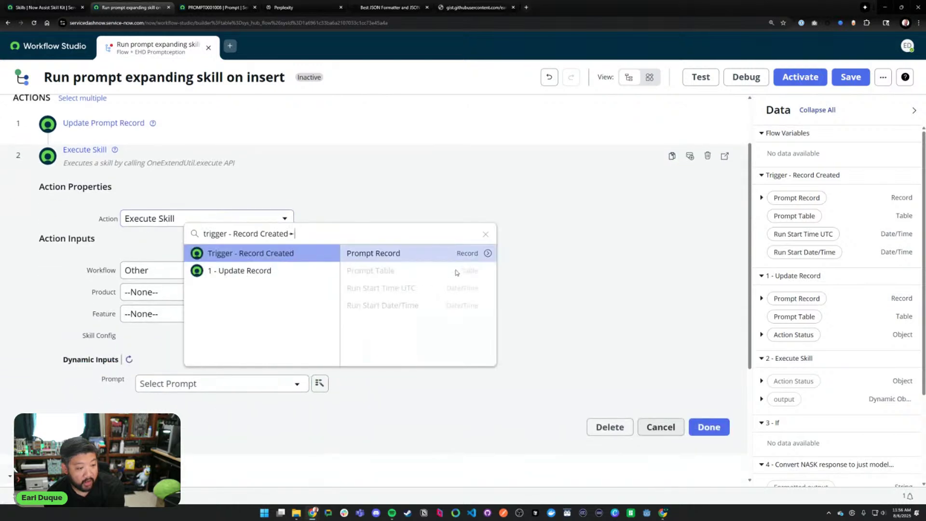
click(485, 253)
scroll(495, 316, down, 3)
click(465, 357)
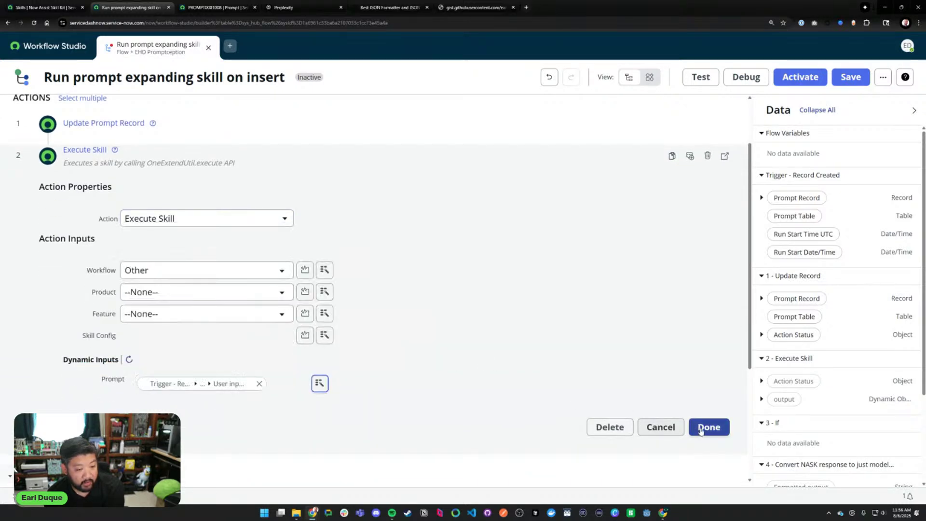
click(709, 426)
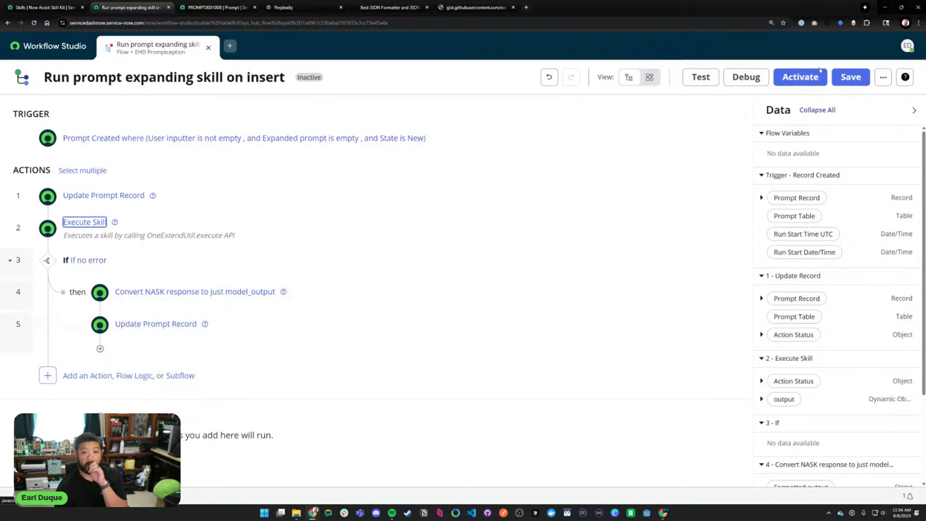
click(850, 78)
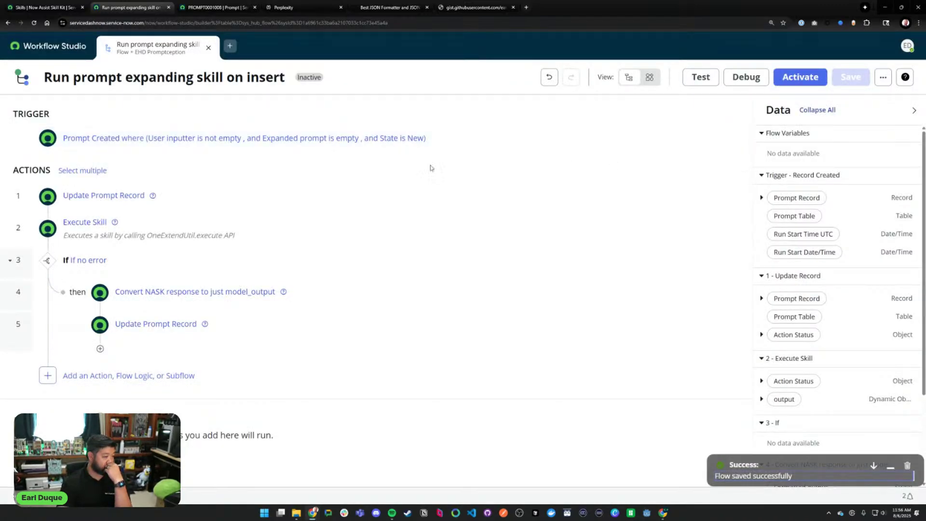
- Refresh the Execute Skill action's dynamic inputs, map the trigger's Prompt Record to its Prompt input, and save the flow
click(281, 221)
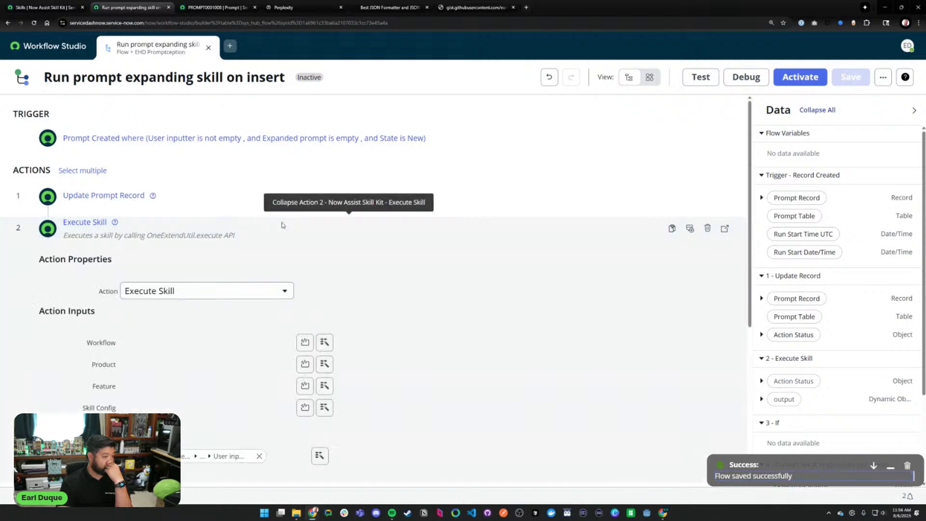
scroll(158, 311, down, 3)
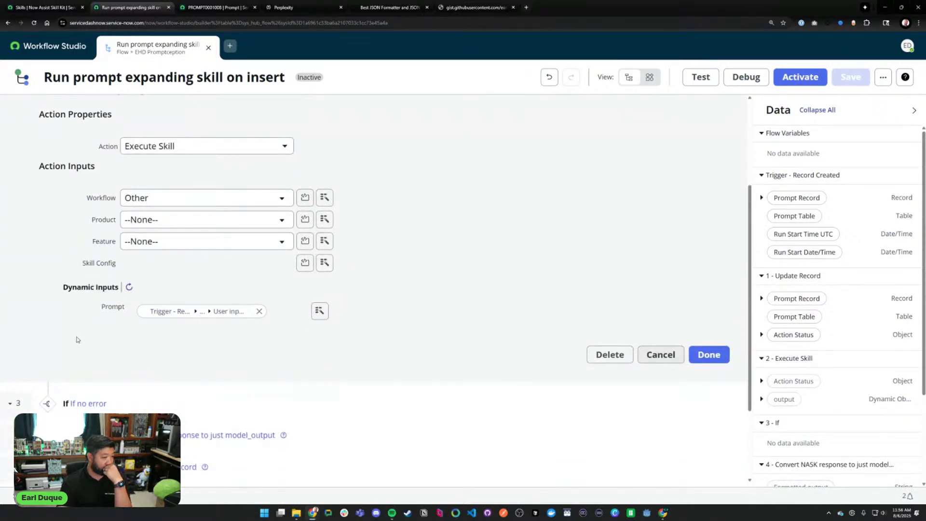
click(129, 287)
click(217, 313)
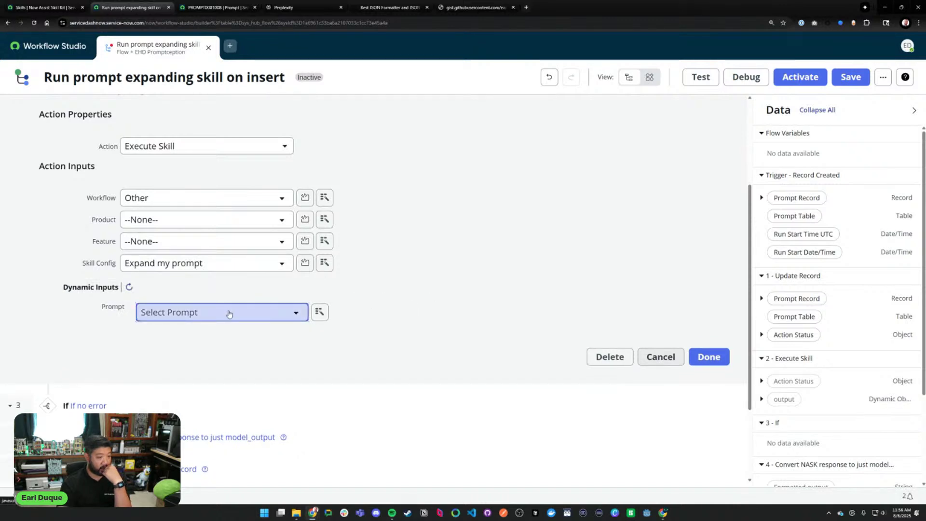
click(229, 314)
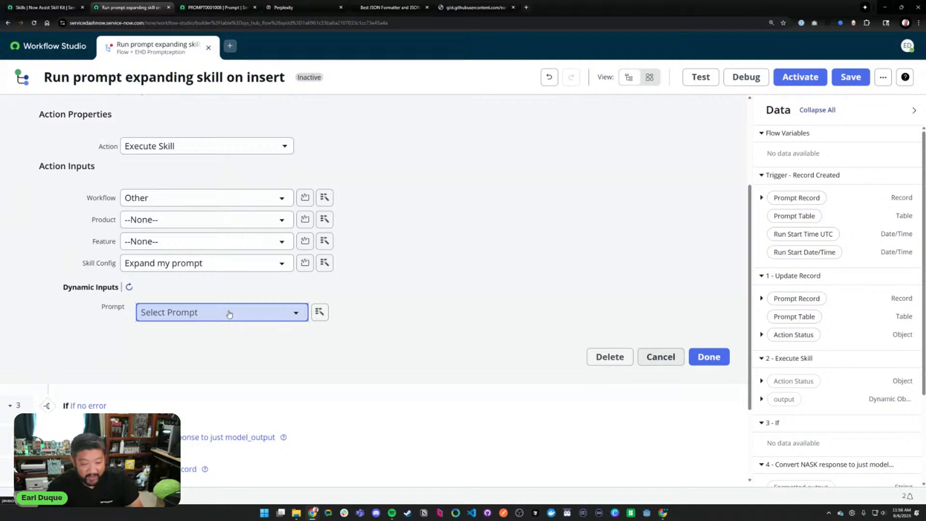
click(320, 311)
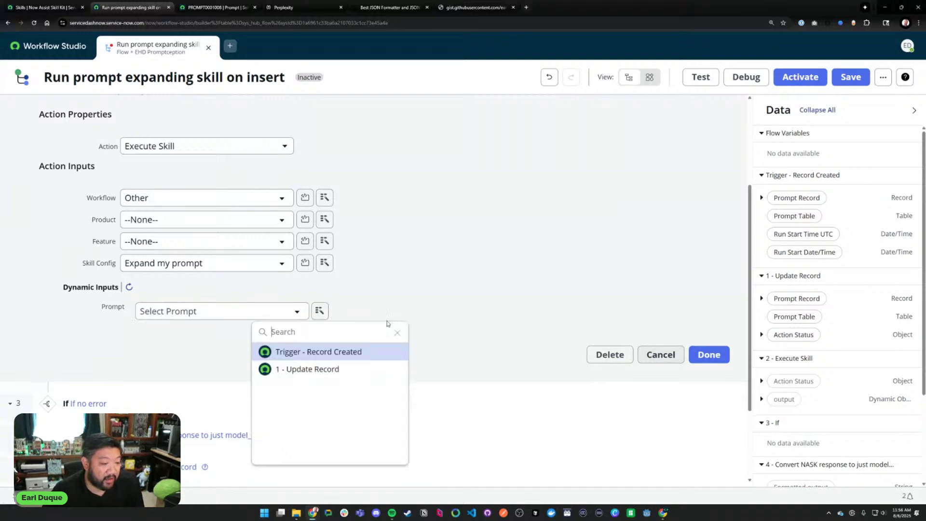
click(354, 353)
click(437, 352)
click(708, 355)
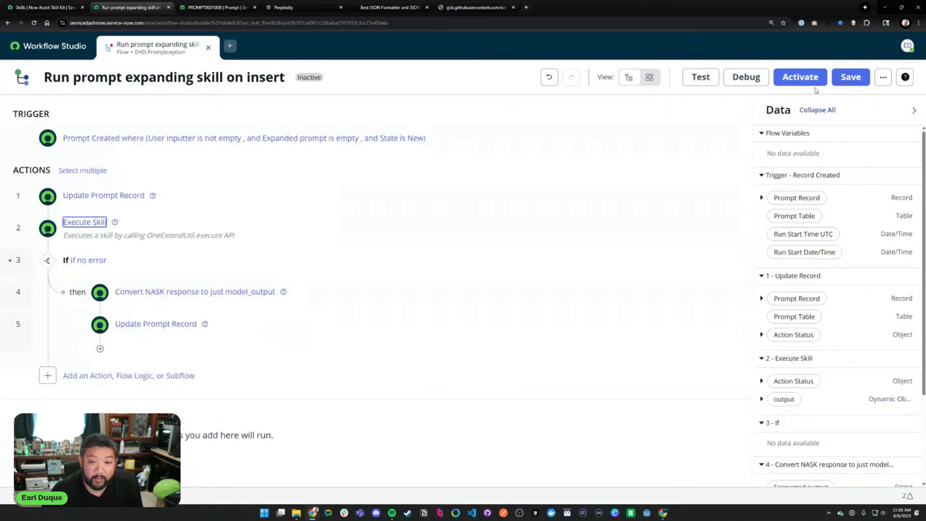
click(833, 84)
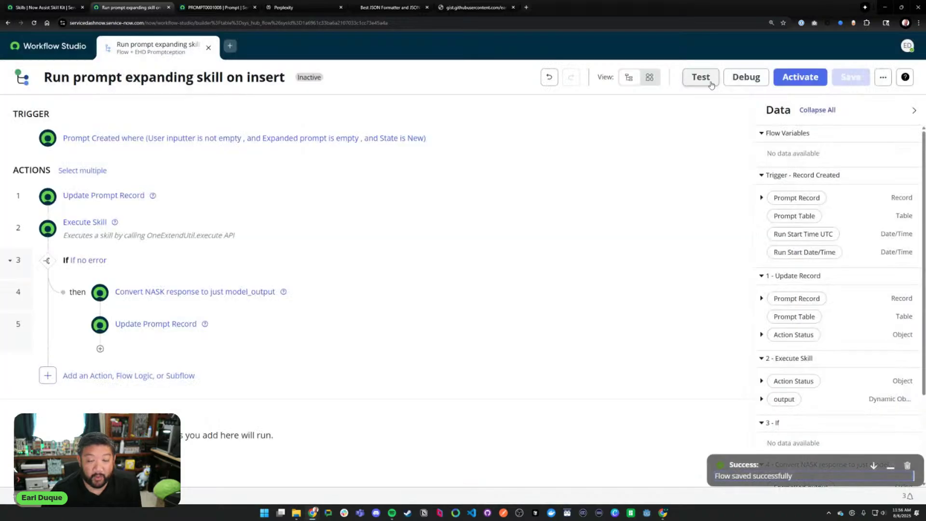
- Open the flow test, then reset record PROMPT0001008 by clearing its expanded prompt and setting State to New, and save the record
click(702, 78)
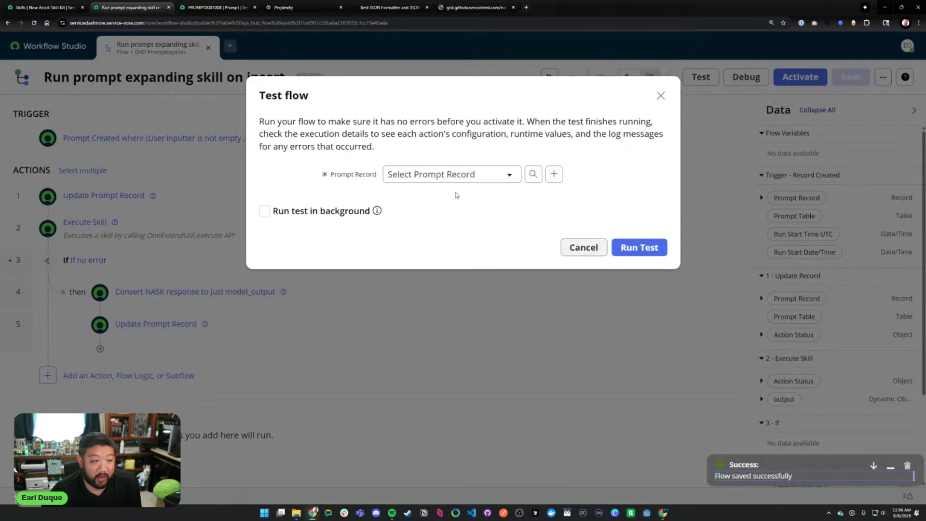
key(ctrl+Tab)
key(ctrl+a)
key(Delete)
click(652, 73)
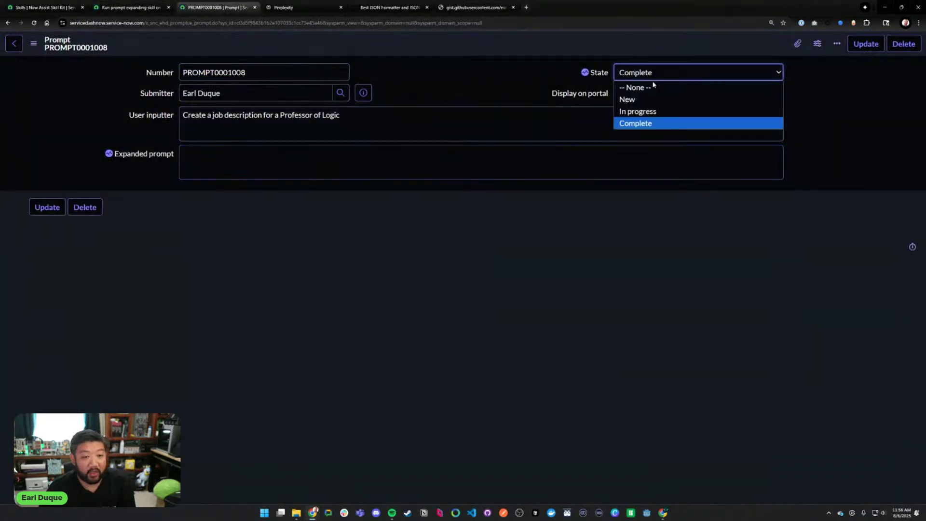
click(653, 99)
right_click(544, 46)
click(559, 52)
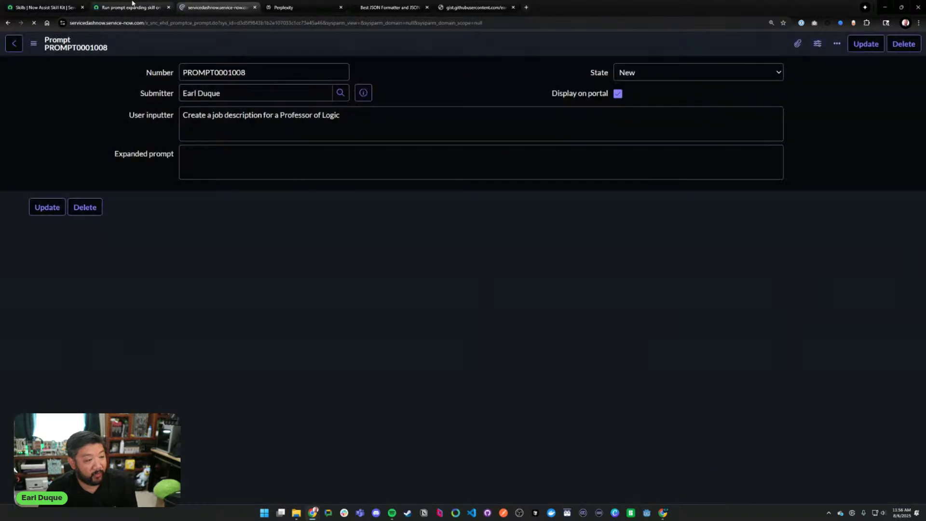
- Run the flow test on prompt record PROMPT0001008
click(130, 7)
click(449, 174)
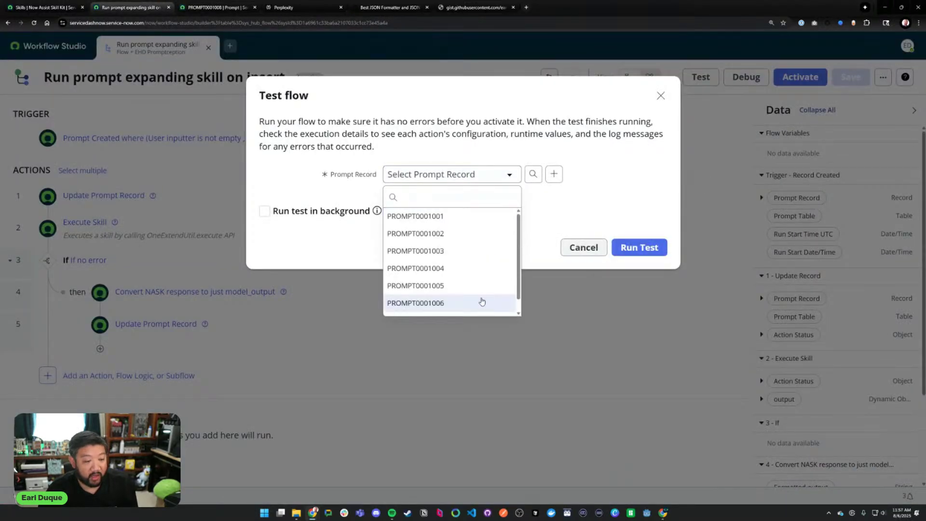
scroll(481, 301, down, 1)
click(465, 303)
click(642, 248)
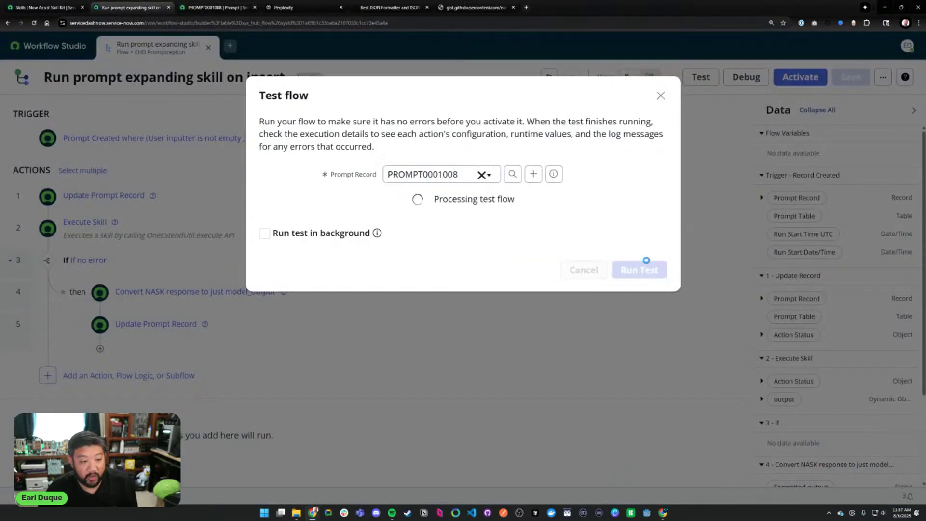
- Compare PROMPT0001008's expanded prompt with its User inputter text, and close the flow test dialog
key(ctrl+Tab)
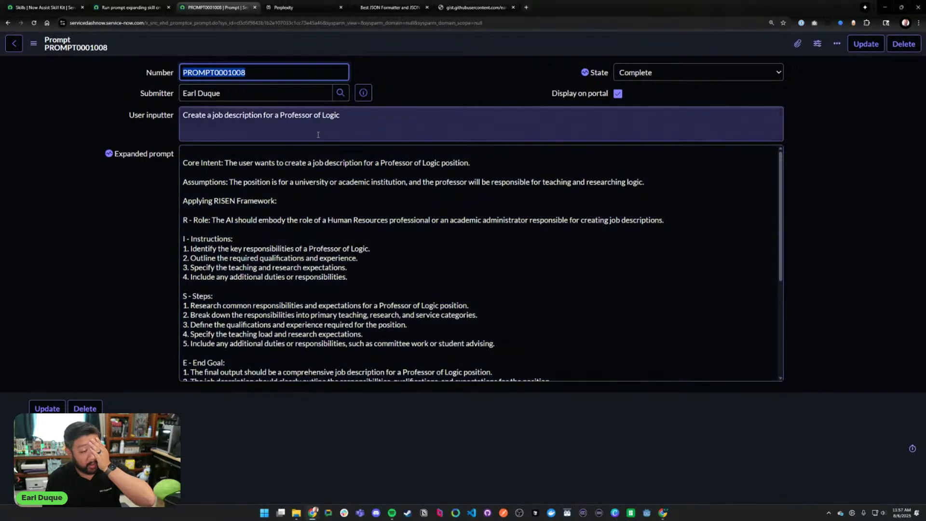
click(497, 4)
click(218, 6)
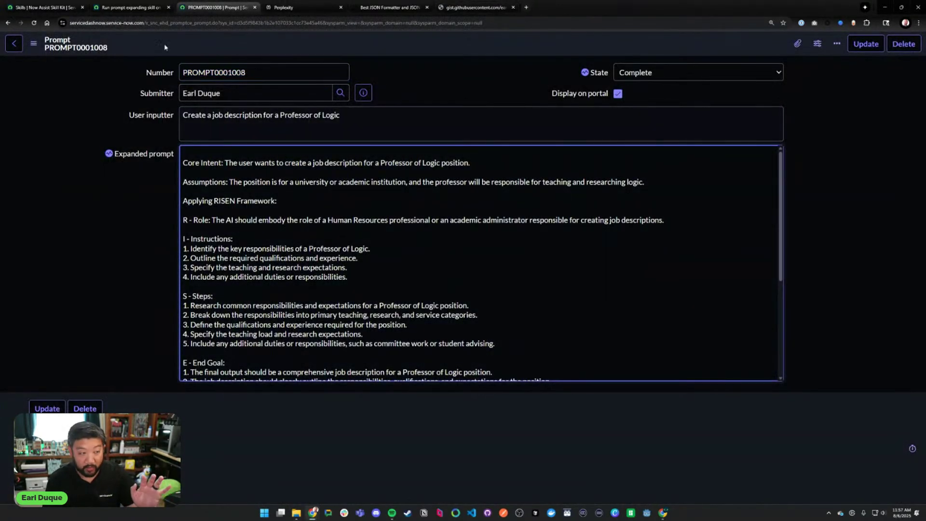
click(129, 6)
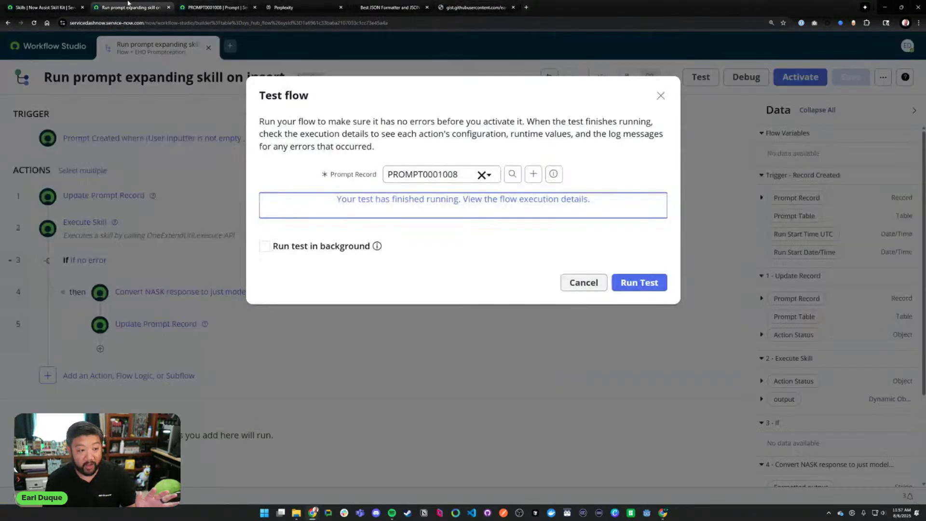
click(589, 286)
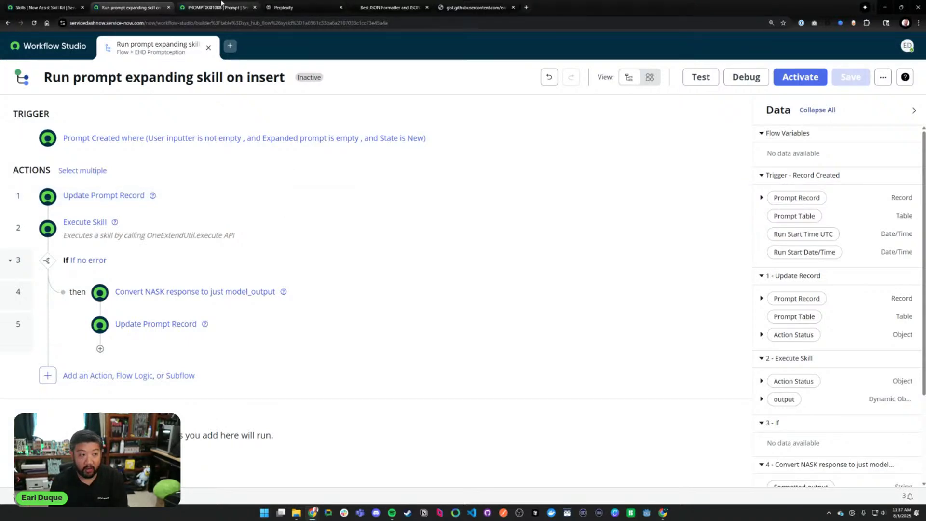
- Check the column name behind the User inputter field on record PROMPT0001008, and return to the flow
click(222, 5)
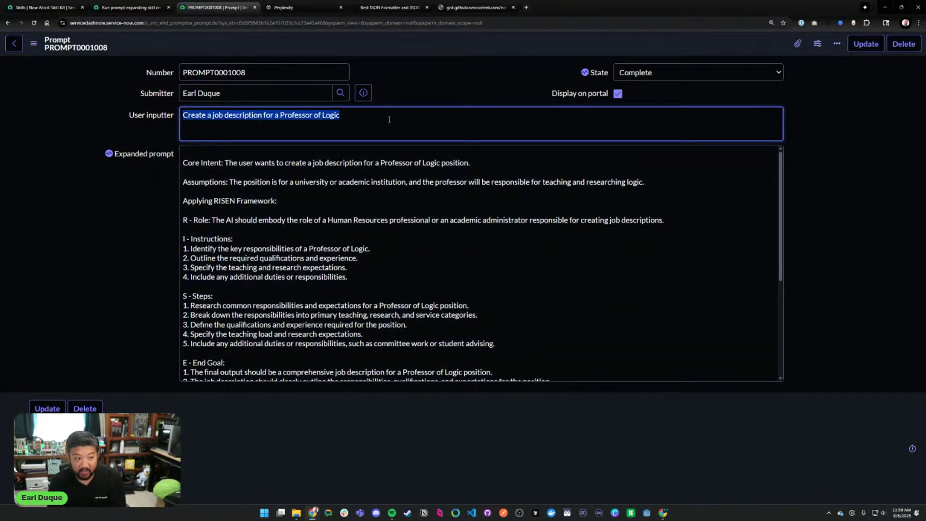
right_click(167, 115)
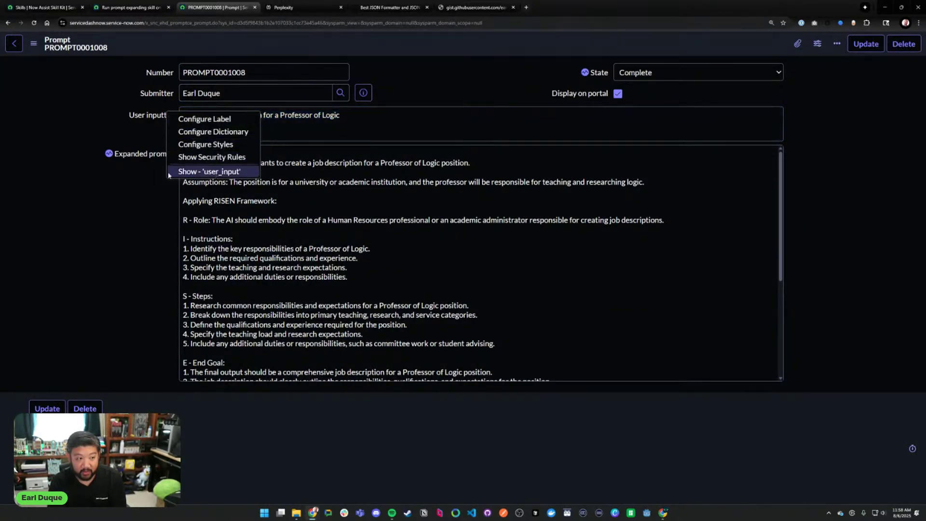
click(117, 5)
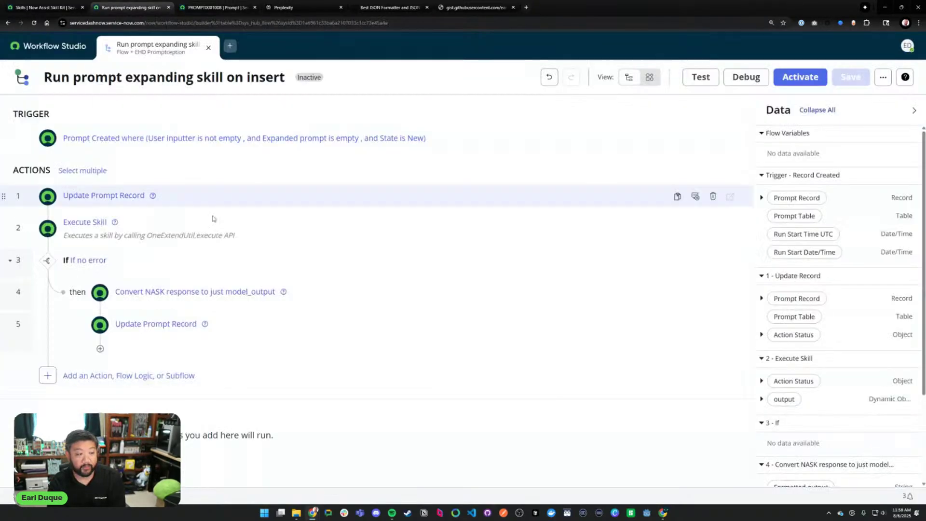
- Try mapping the Execute Skill action's Prompt input to the trigger Prompt Record's User inputter, and clear that mapping
click(269, 230)
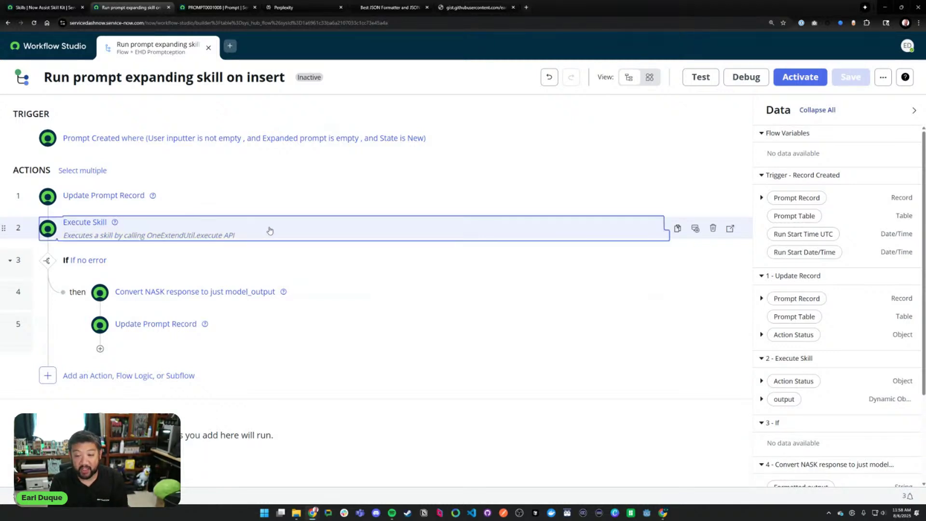
scroll(319, 335, down, 2)
click(320, 346)
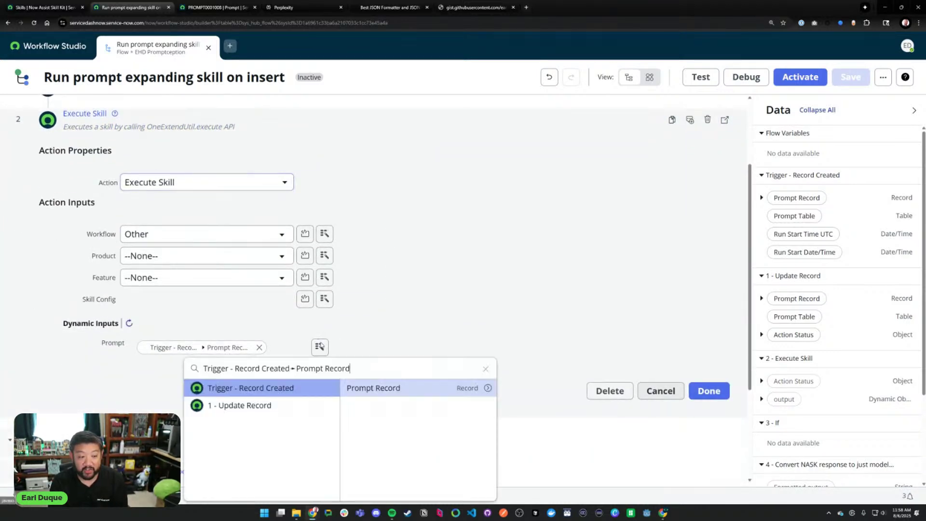
click(489, 388)
scroll(552, 415, down, 5)
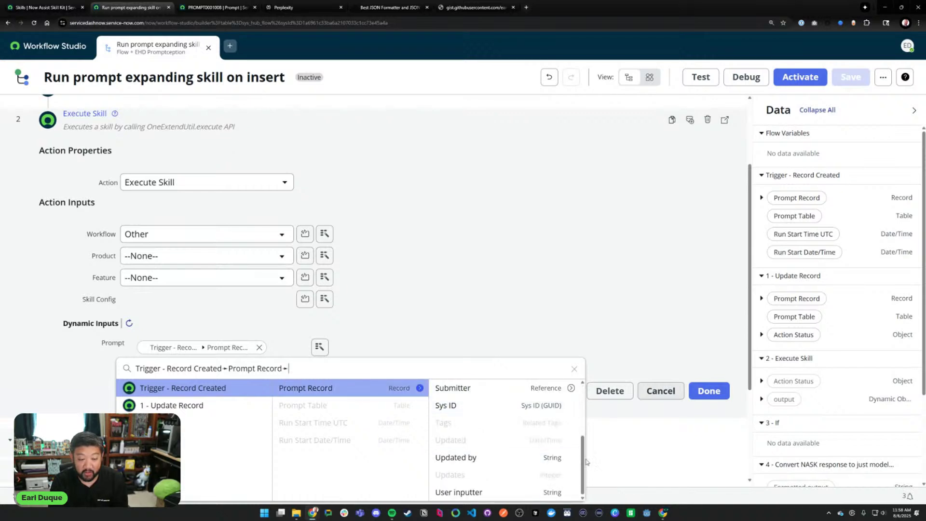
click(506, 493)
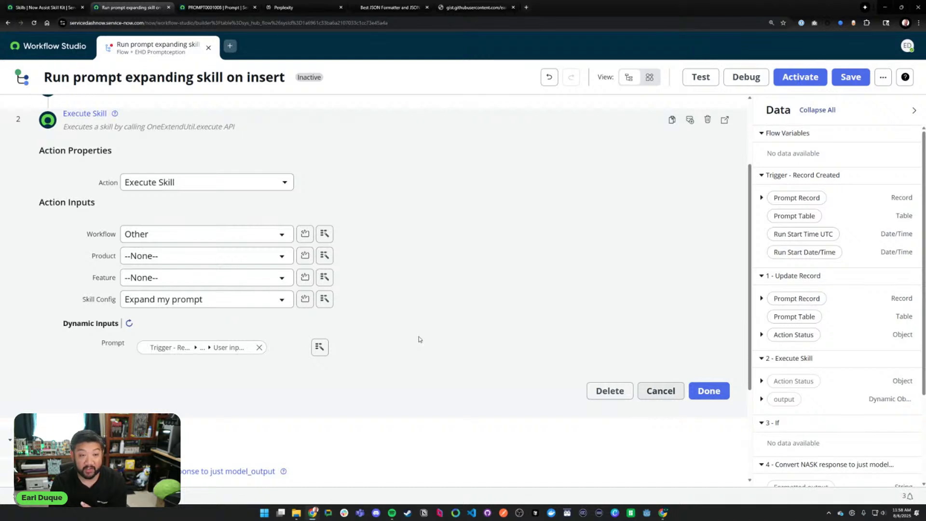
click(259, 348)
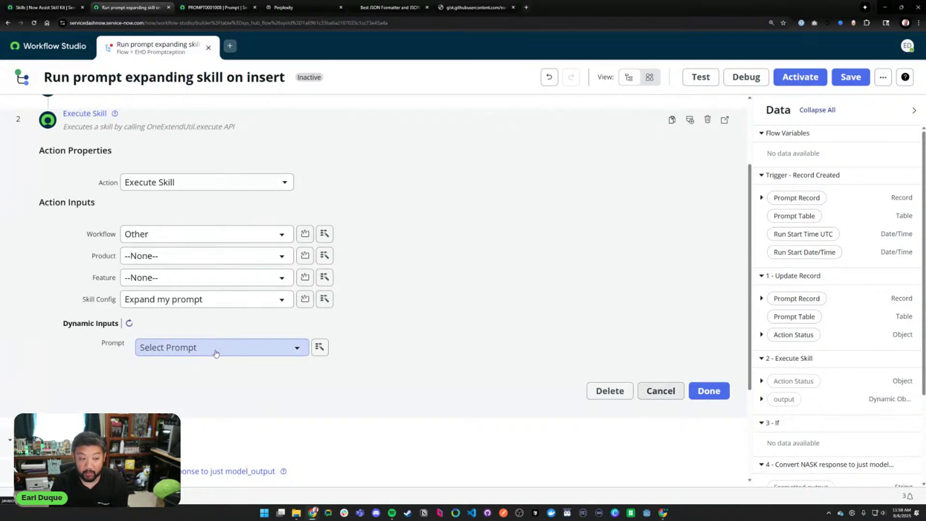
- Map the whole trigger Prompt Record to the Execute Skill action's Prompt input and finish editing the action
click(215, 354)
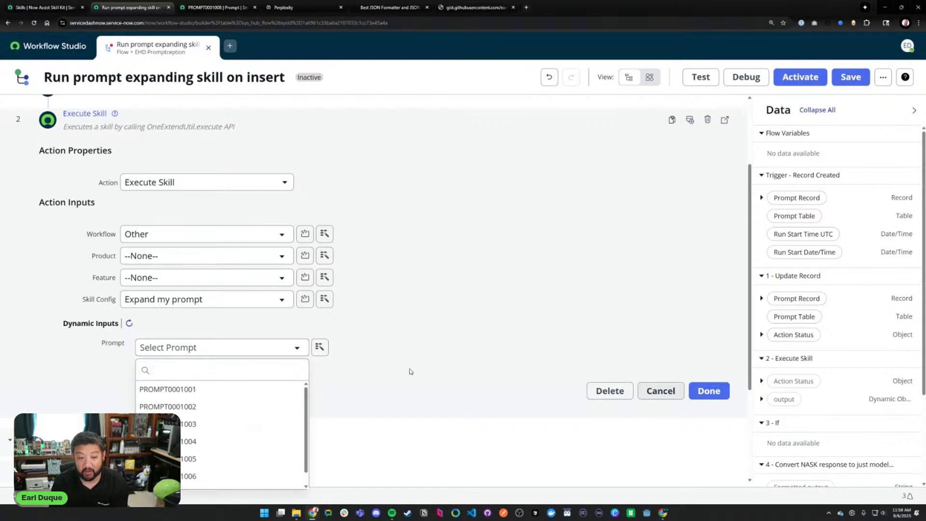
click(372, 353)
click(62, 6)
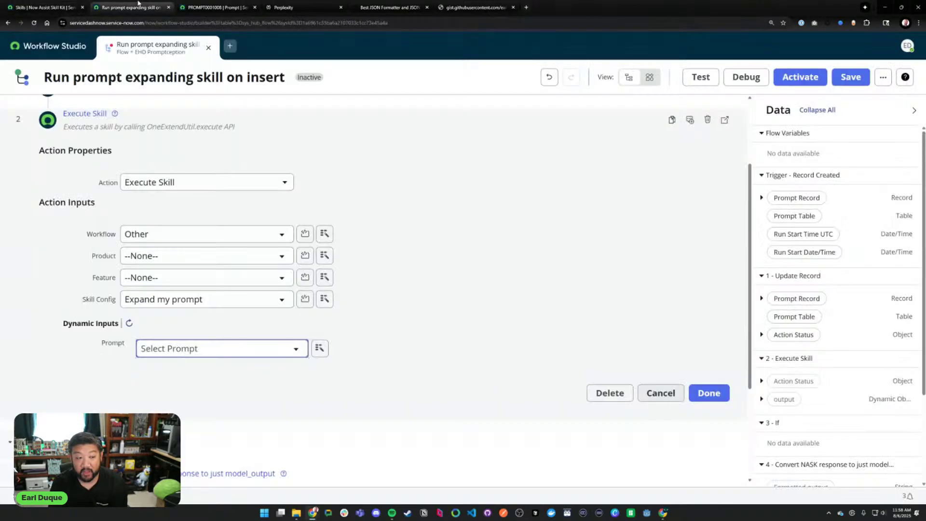
click(129, 7)
click(243, 348)
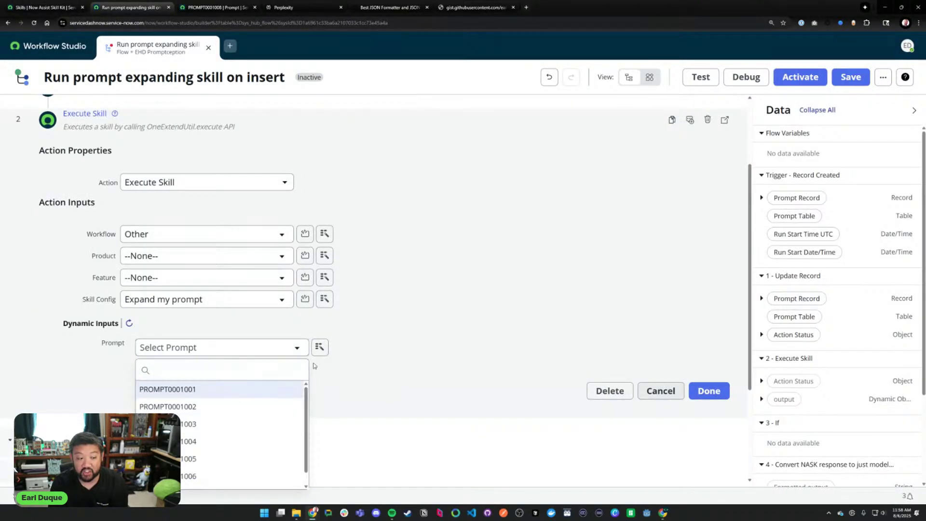
click(320, 347)
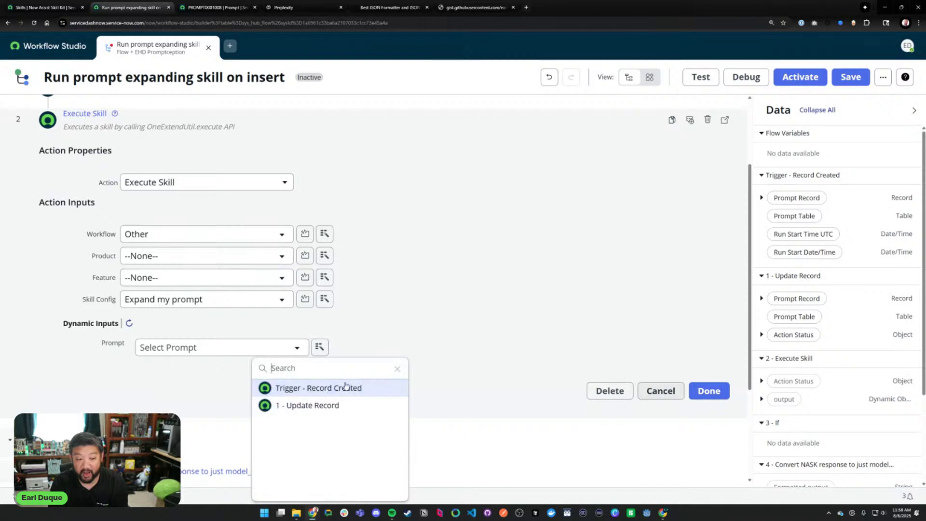
click(346, 386)
click(414, 390)
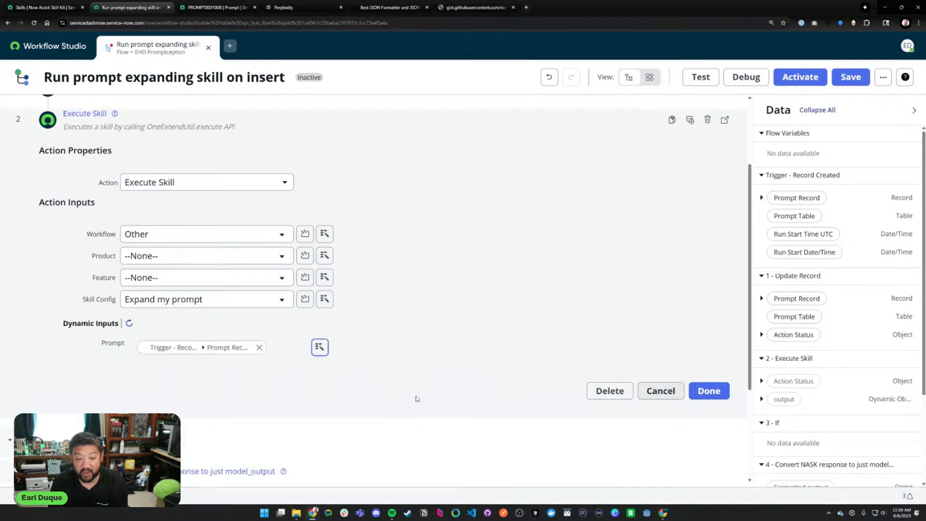
click(461, 373)
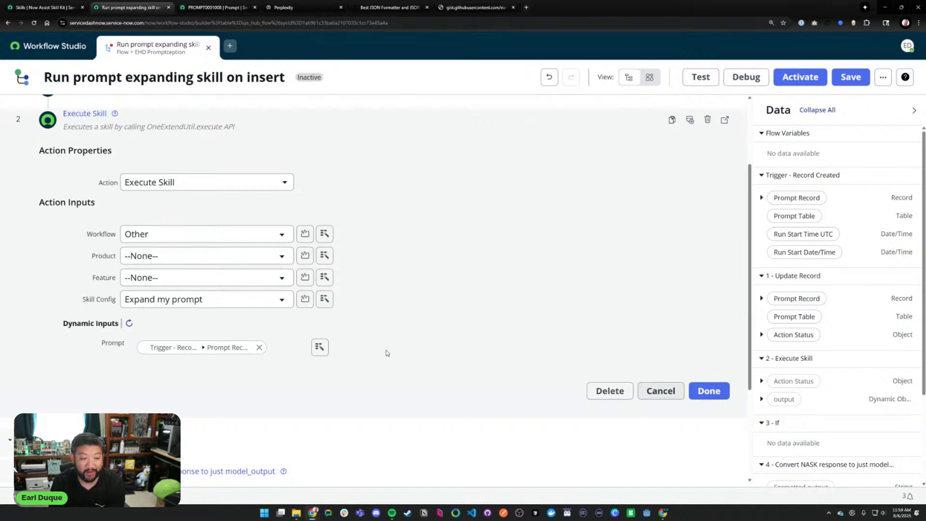
scroll(386, 353, down, 1)
scroll(389, 352, up, 1)
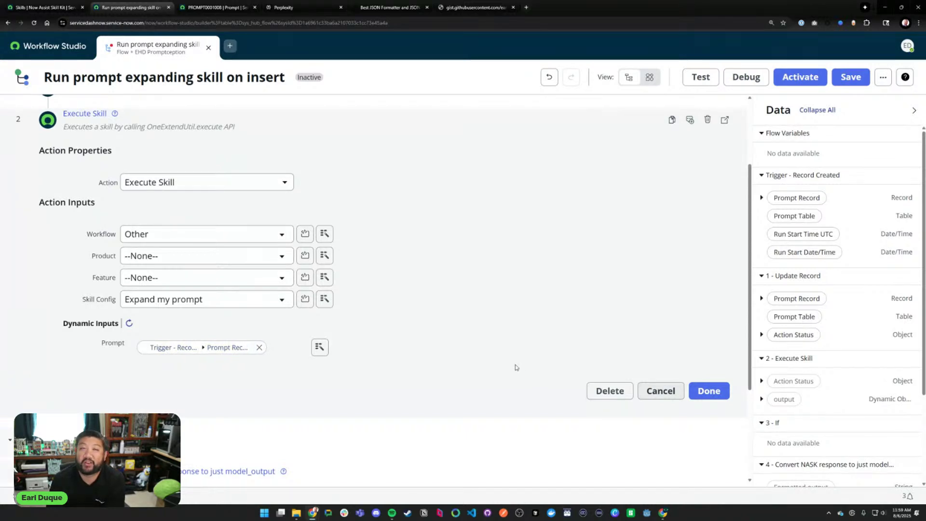
click(703, 394)
- Compare the Execute Skill action's Prompt input with the Expand my prompt skill's input in Now Assist Skill Kit, and close the action
click(274, 229)
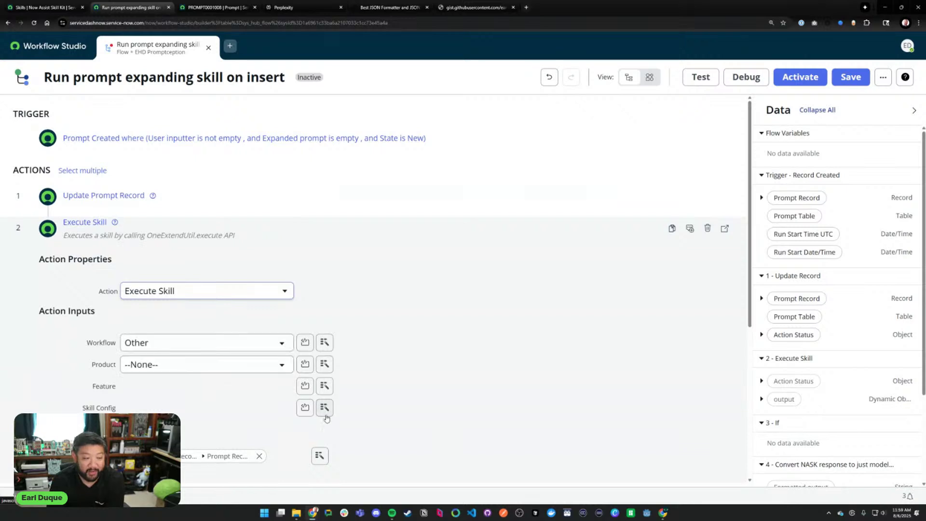
scroll(434, 381, down, 2)
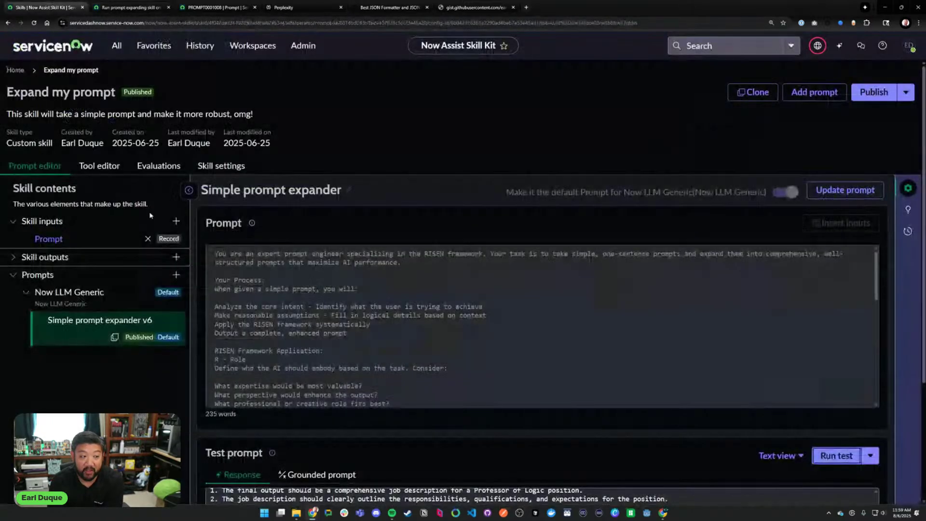
click(45, 7)
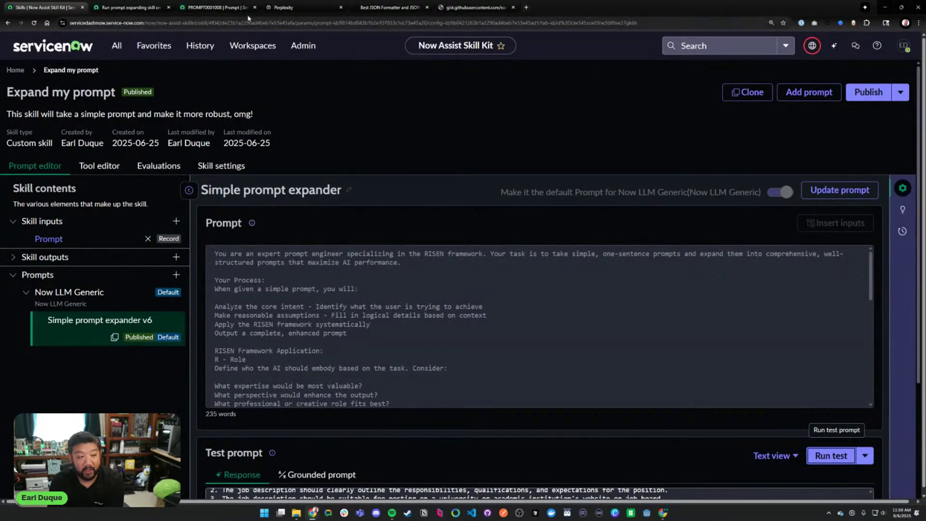
click(168, 12)
click(708, 391)
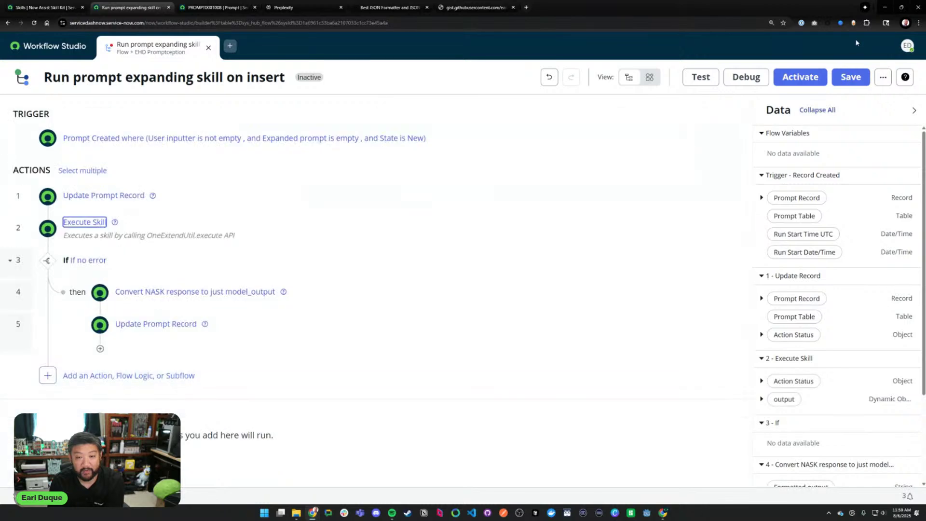
- Save the flow, and create a new draft version of the Simple prompt expander prompt in the Expand my prompt skill
click(850, 77)
click(72, 5)
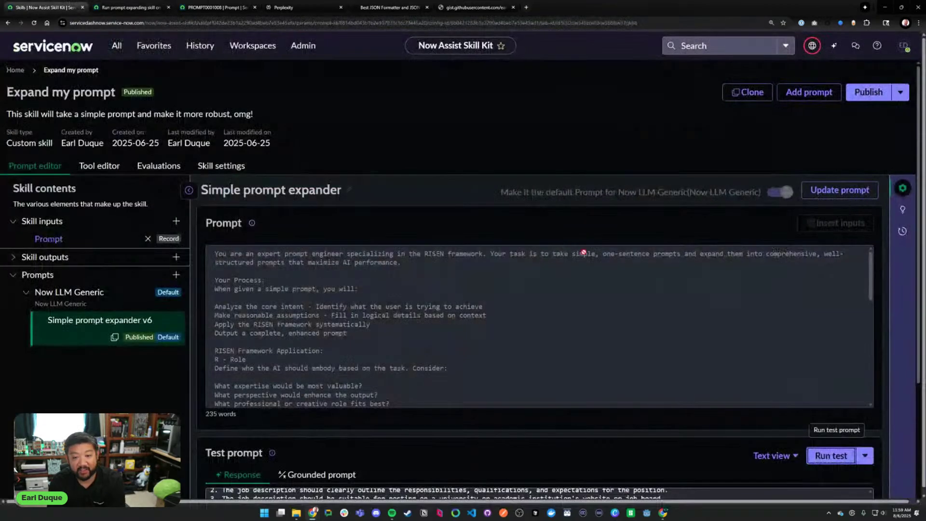
click(852, 192)
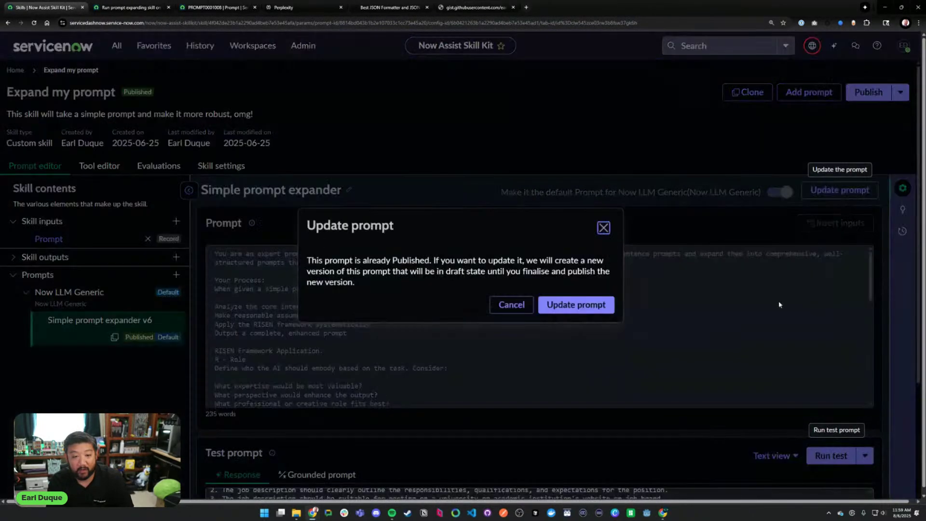
click(559, 307)
- Replace the v7 draft's entire prompt text with the full RISEN prompt copied from the gist page
click(507, 7)
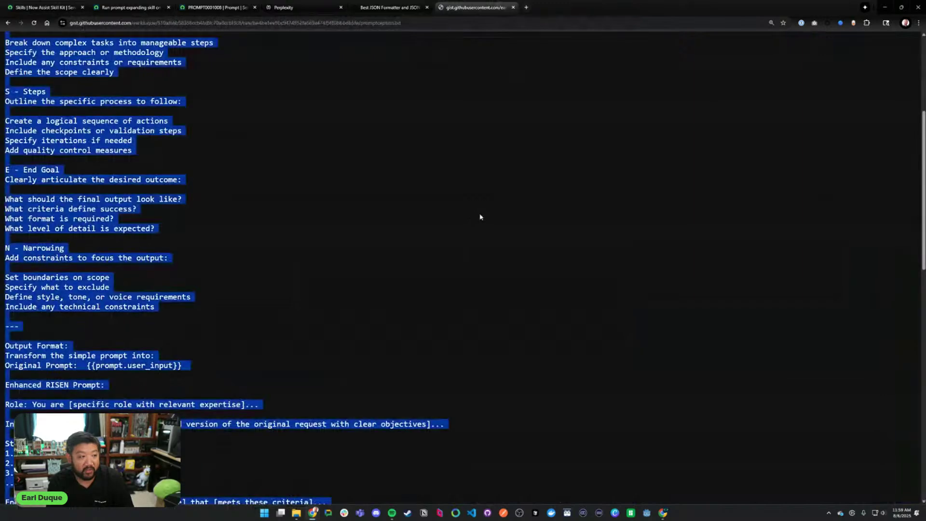
click(69, 4)
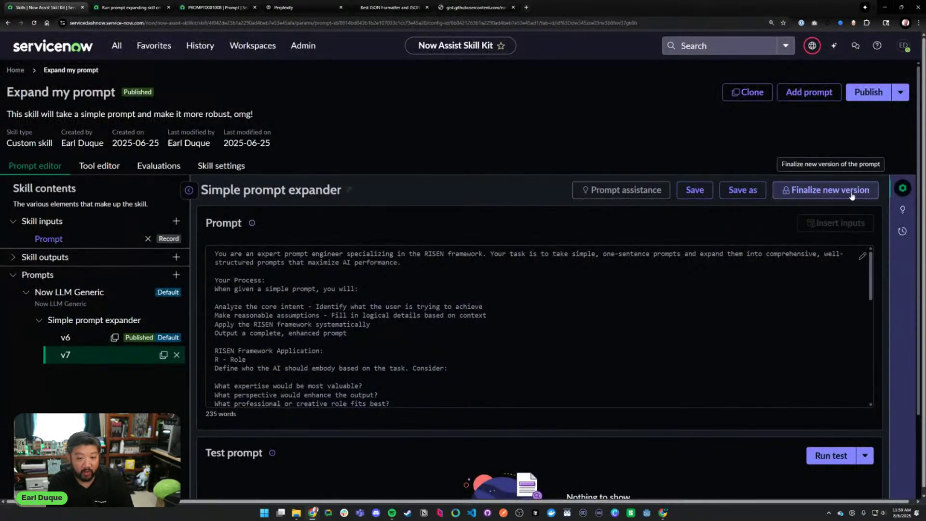
scroll(556, 289, down, 10)
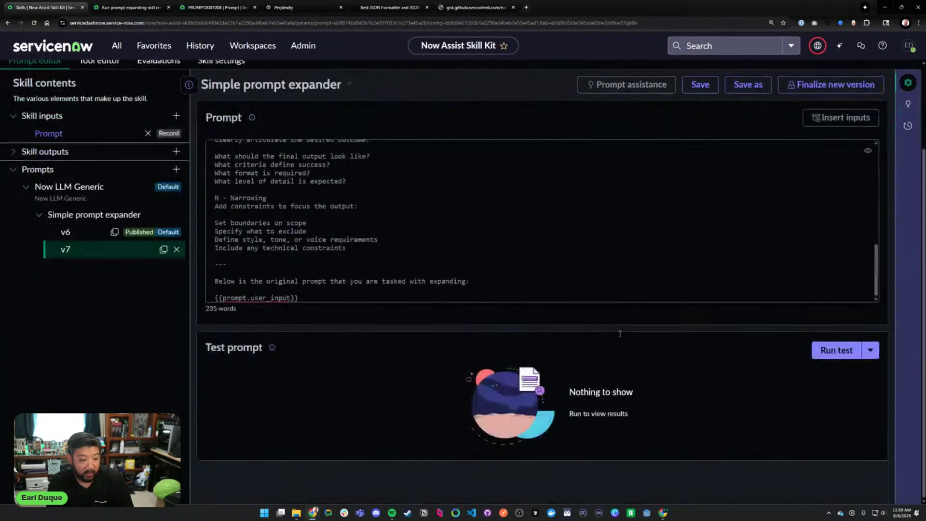
scroll(555, 266, down, 1)
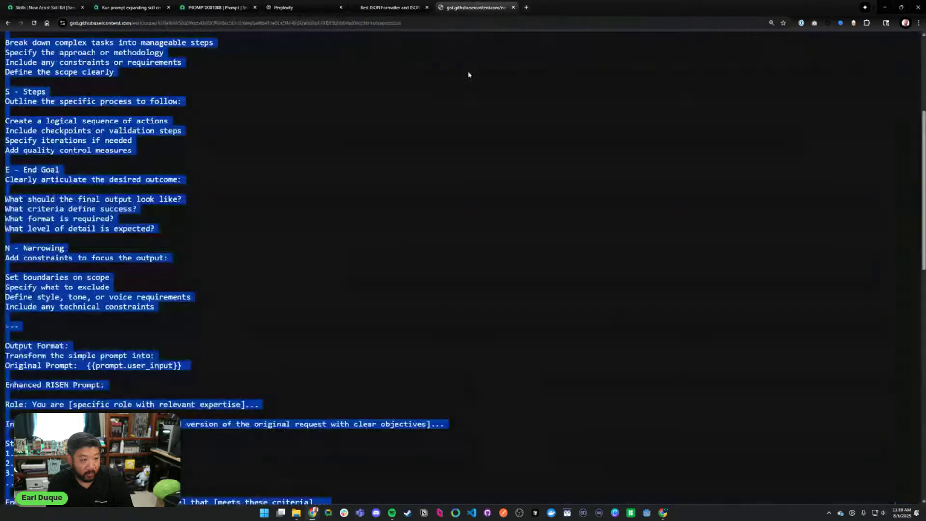
click(358, 206)
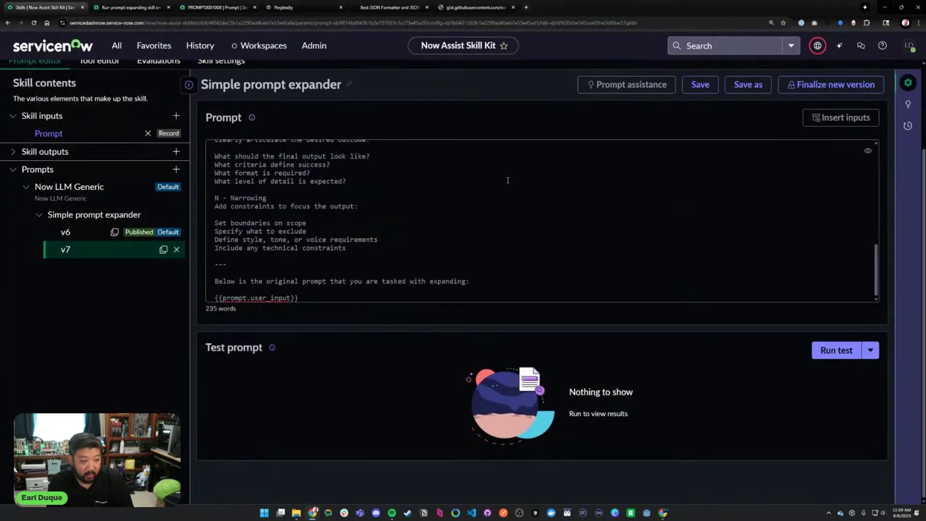
key(ctrl+a)
key(ctrl+v)
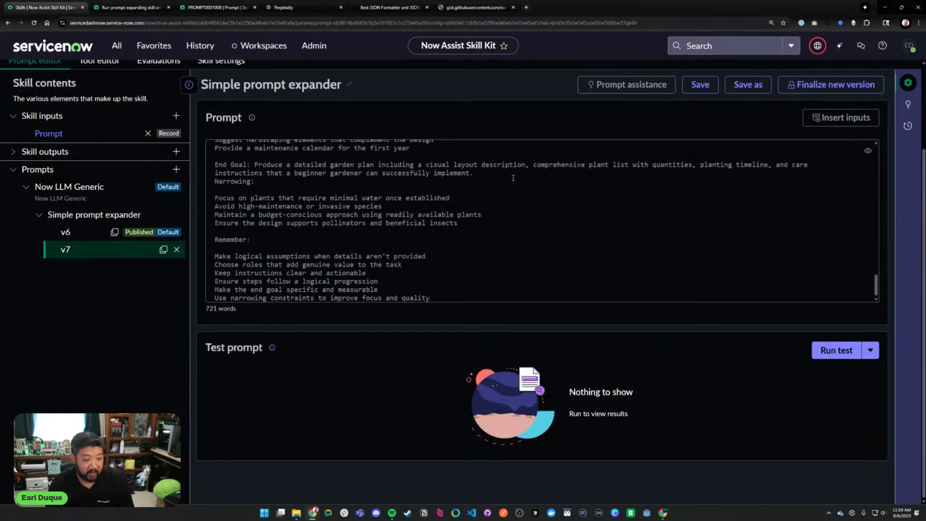
scroll(513, 178, up, 2)
scroll(513, 178, down, 2)
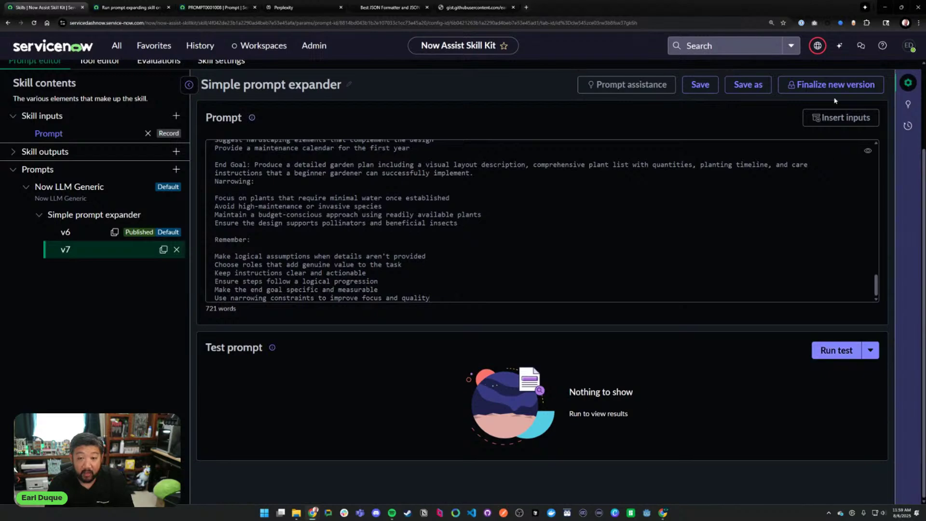
- Save the v7 prompt and finalize it without making it the default prompt for Now LLM Generic
click(828, 85)
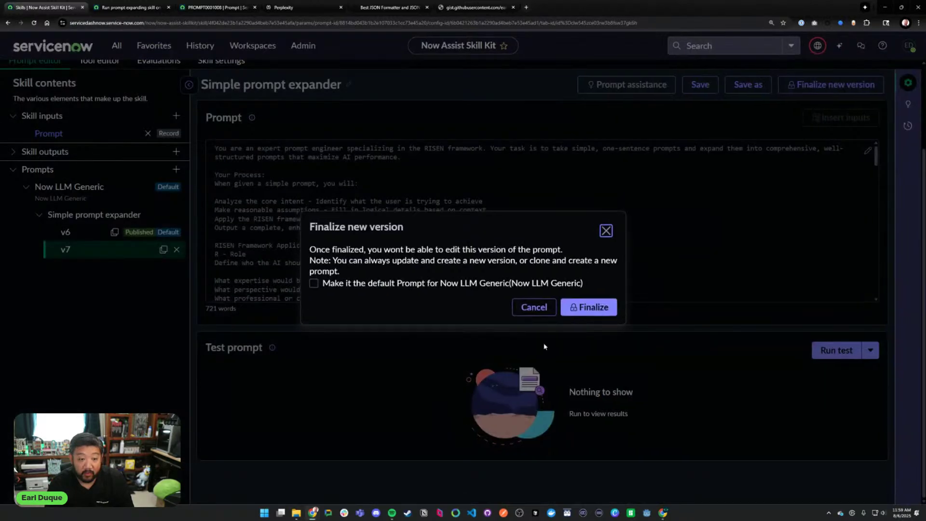
click(531, 307)
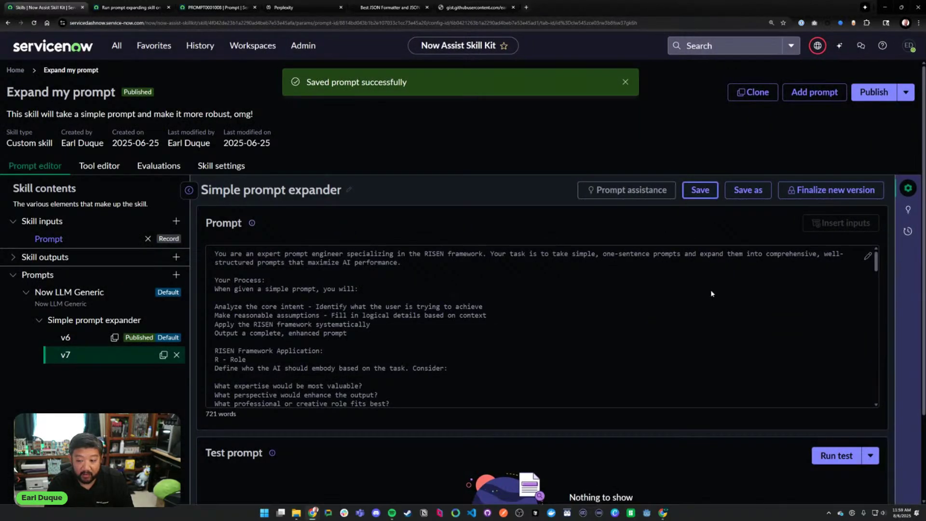
click(816, 190)
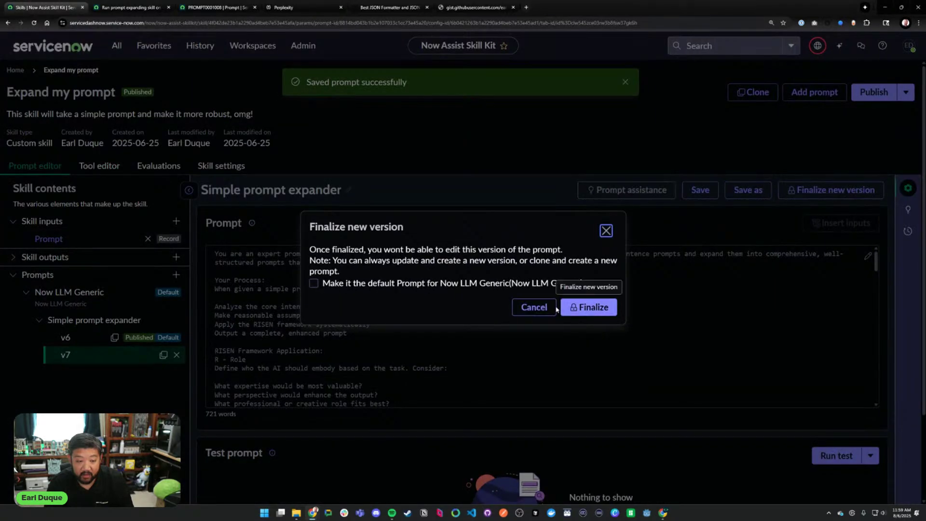
click(596, 307)
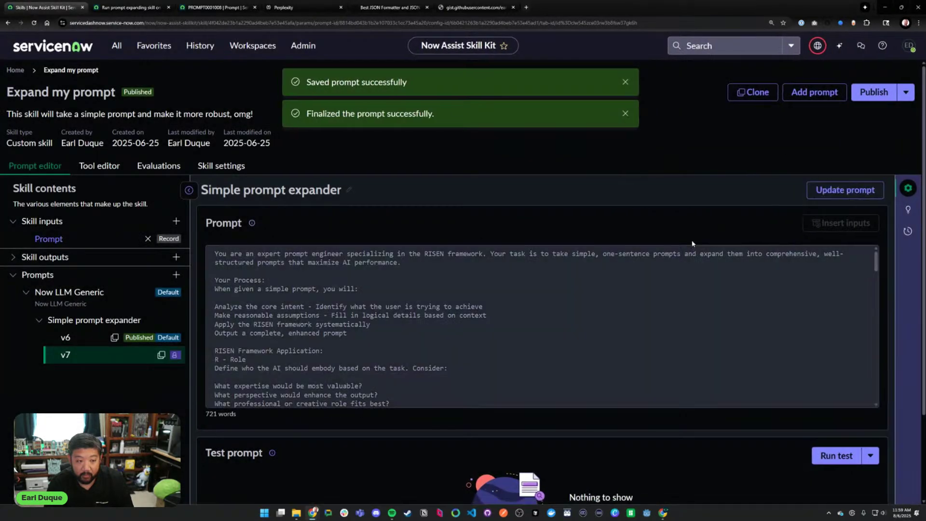
- Publish the Expand my prompt skill with Simple prompt expander (v7) included, accepting publication to the already active skill
click(874, 92)
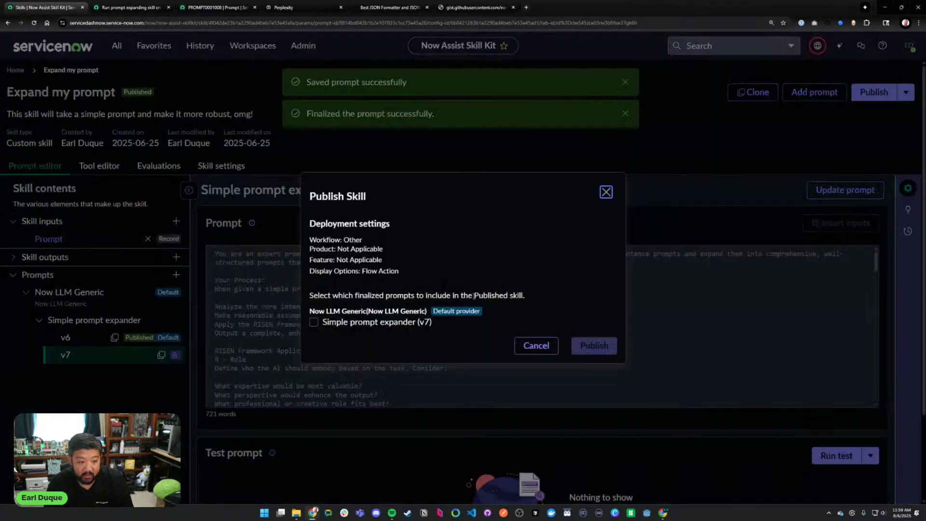
click(432, 322)
click(586, 349)
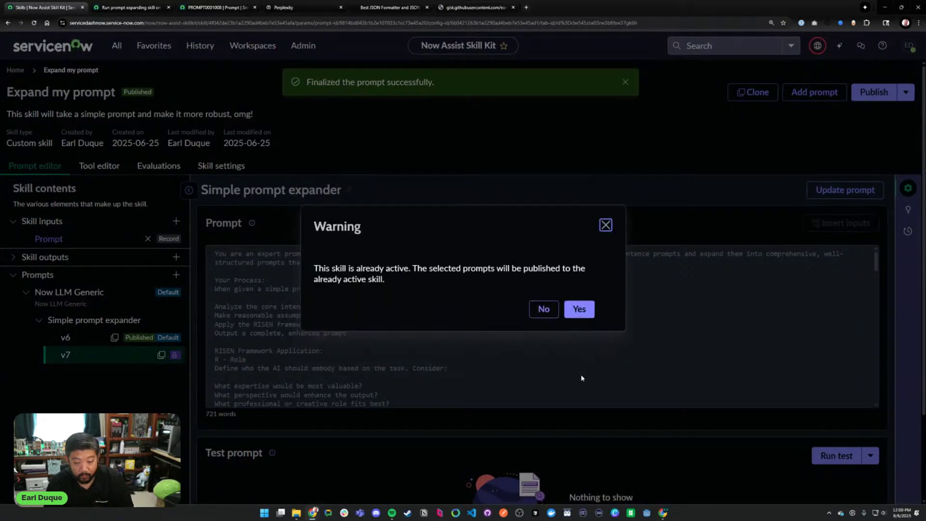
click(576, 309)
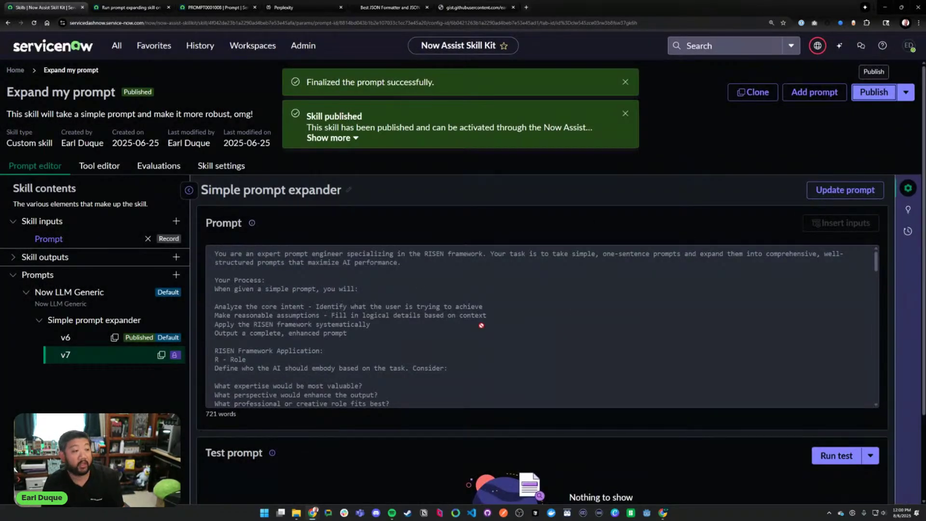
- Clear the Expanded prompt on record PROMPT0001008, set its State to New, and save the record
click(223, 7)
key(ctrl+a)
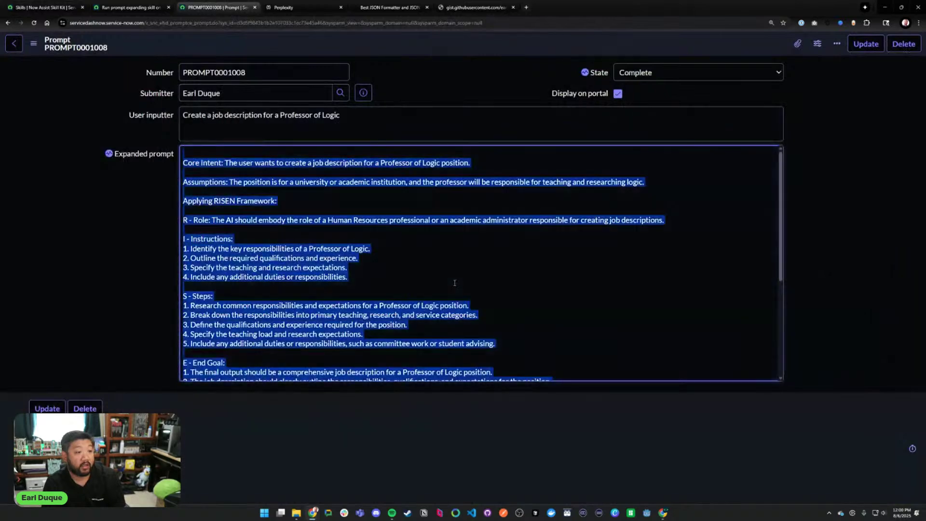
key(BackSpace)
click(660, 77)
click(663, 99)
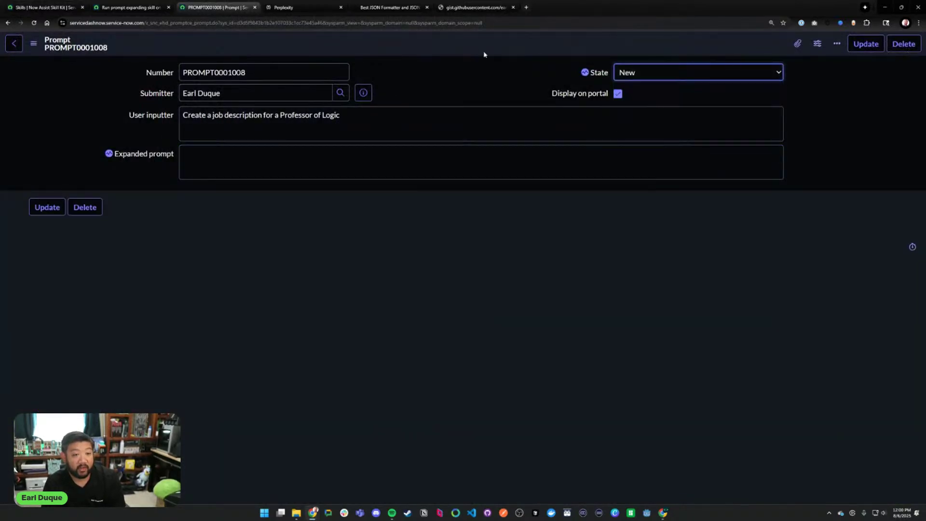
right_click(484, 53)
click(489, 54)
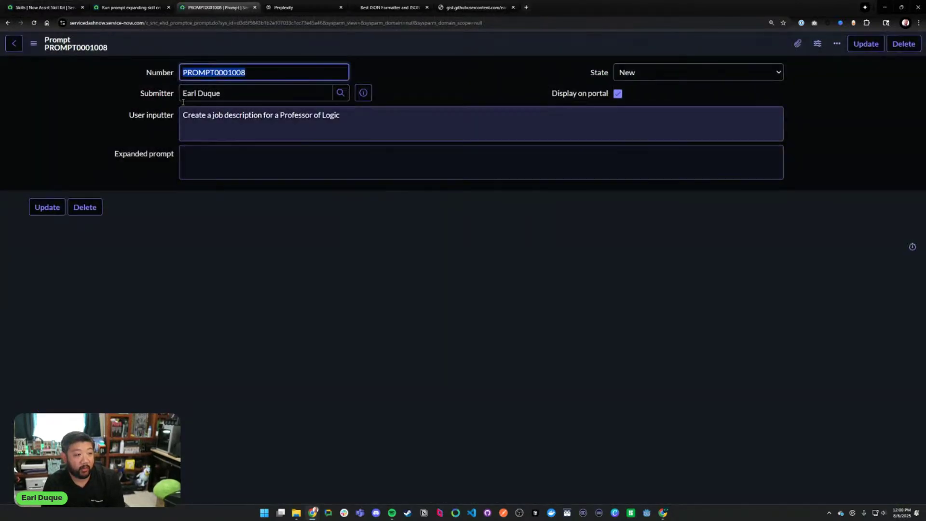
- Run a test of the prompt-expanding flow using PROMPT0001008 as the Prompt Record
click(121, 7)
click(701, 77)
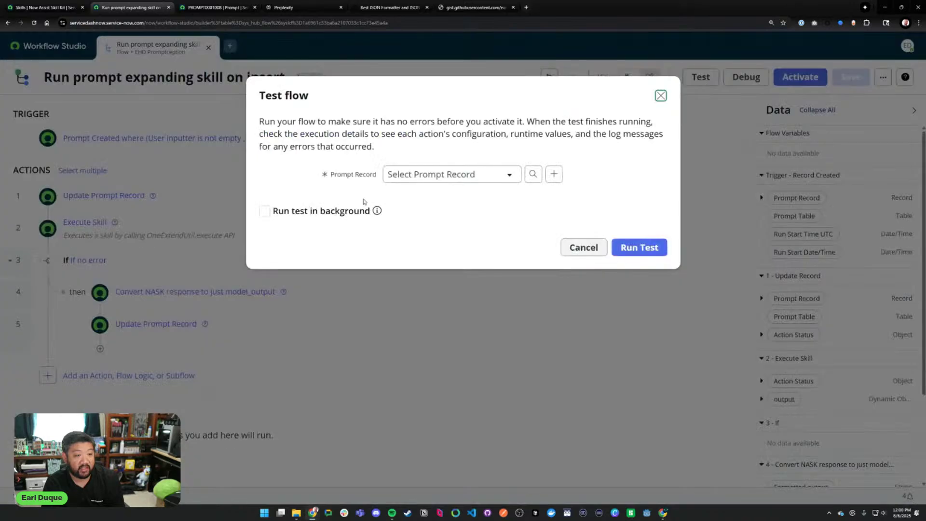
click(449, 174)
scroll(457, 280, down, 2)
click(451, 294)
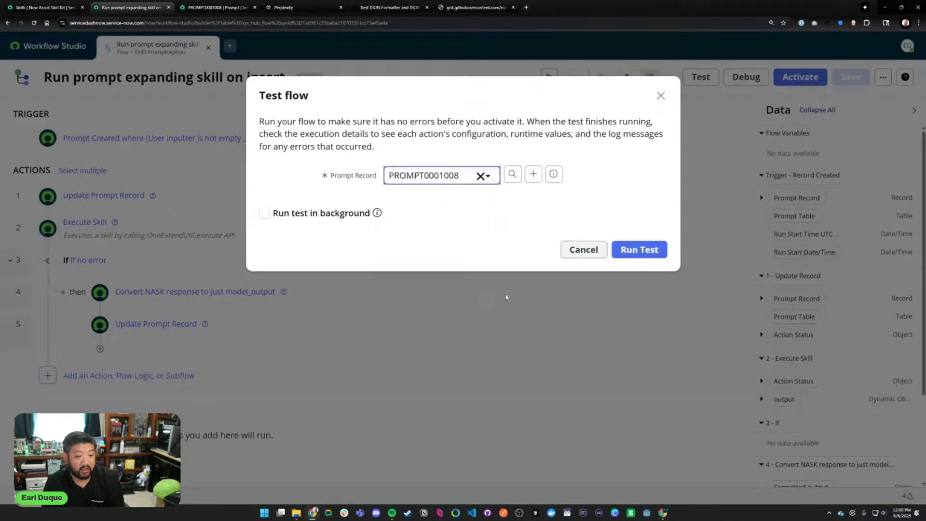
click(626, 248)
- Examine the regenerated Expanded prompt on record PROMPT0001008 and compare it with the User inputter text
key(ctrl+Tab)
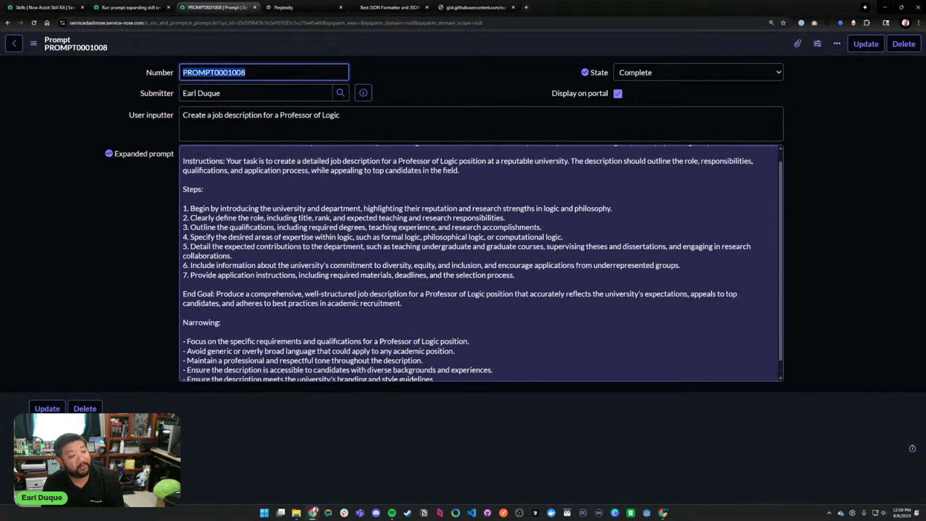
click(347, 359)
key(ctrl+a)
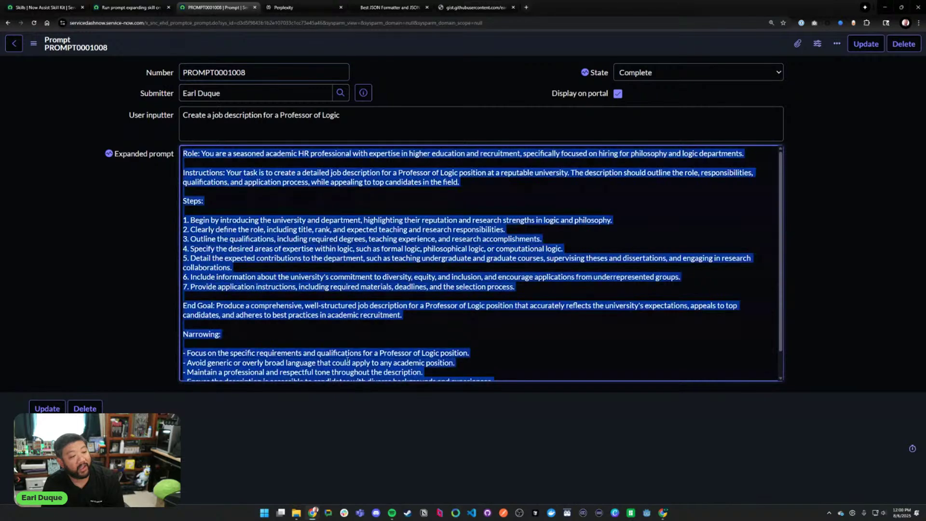
click(368, 429)
click(320, 118)
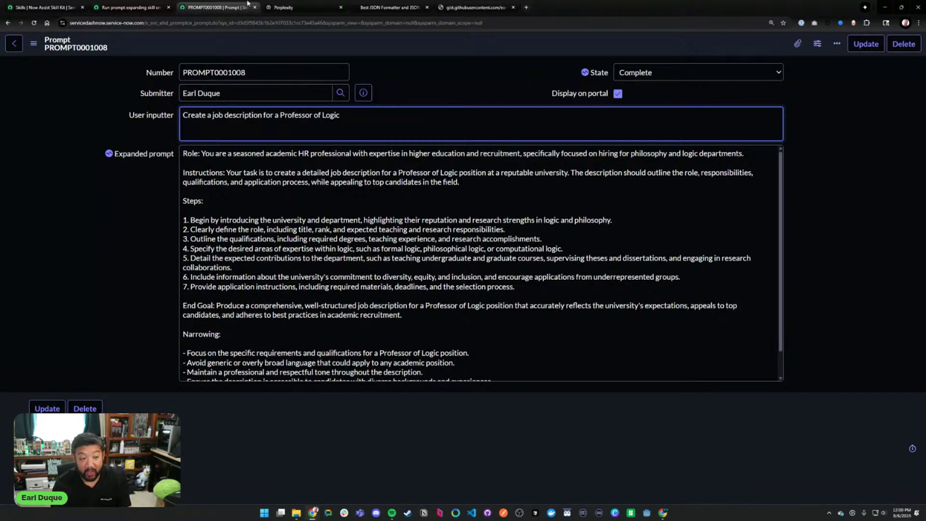
key(ctrl+a)
click(136, 135)
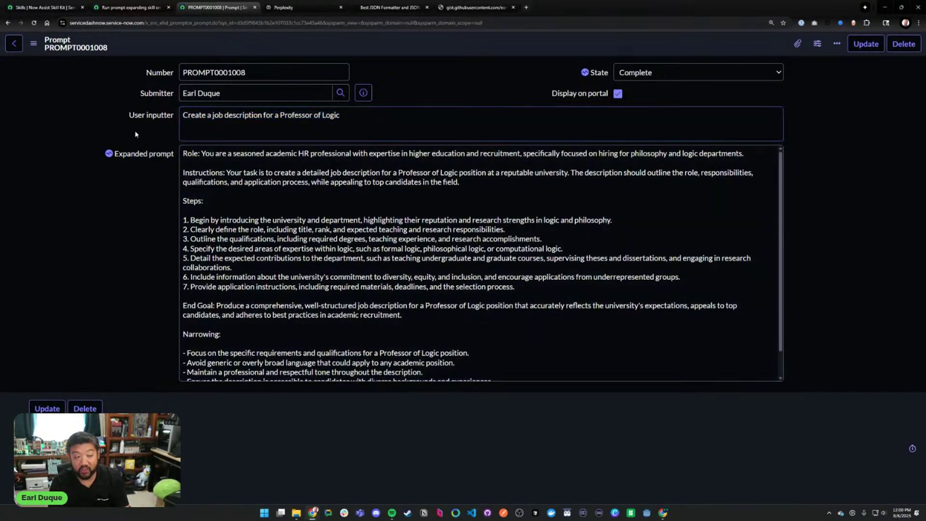
- Copy the record's User inputter text, open ChatGPT in a new browser tab, and paste the text into its message box
click(309, 136)
key(ctrl+a)
key(ctrl+c)
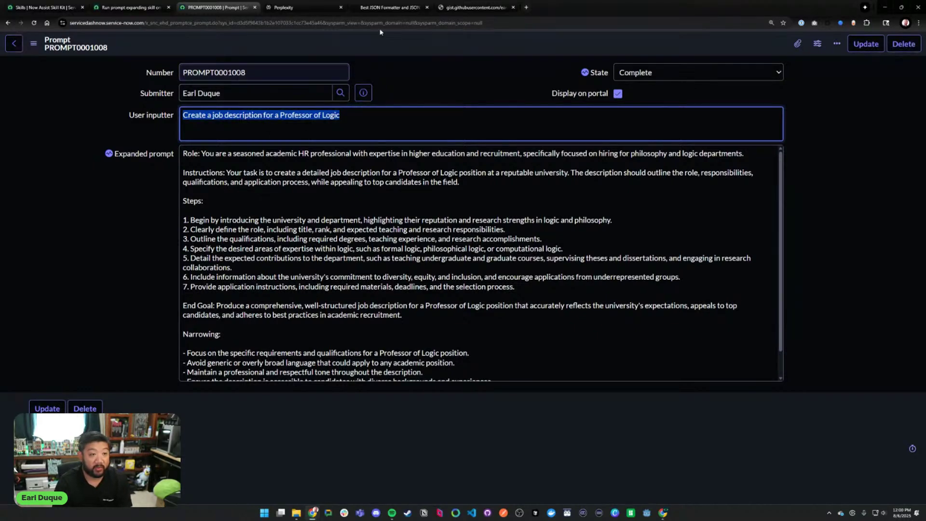
key(ctrl+t)
text(ch)
key(Return)
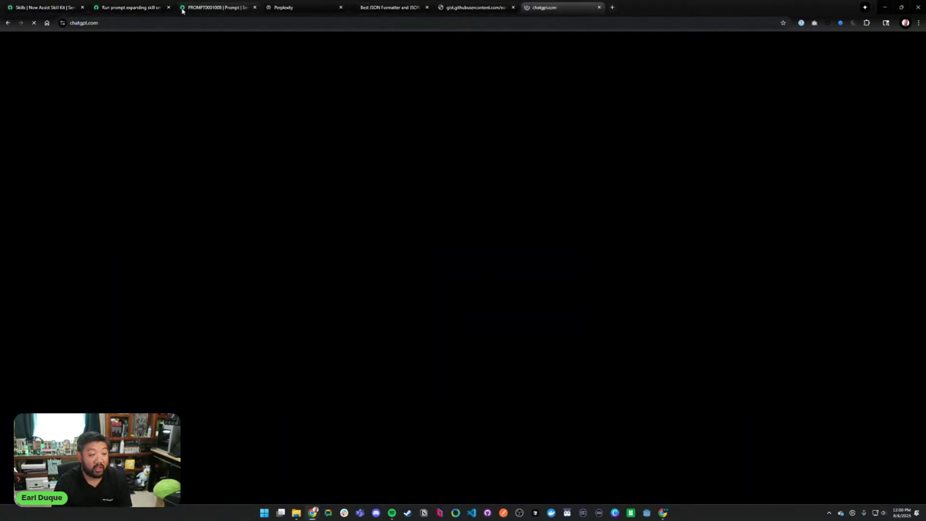
click(217, 8)
click(535, 6)
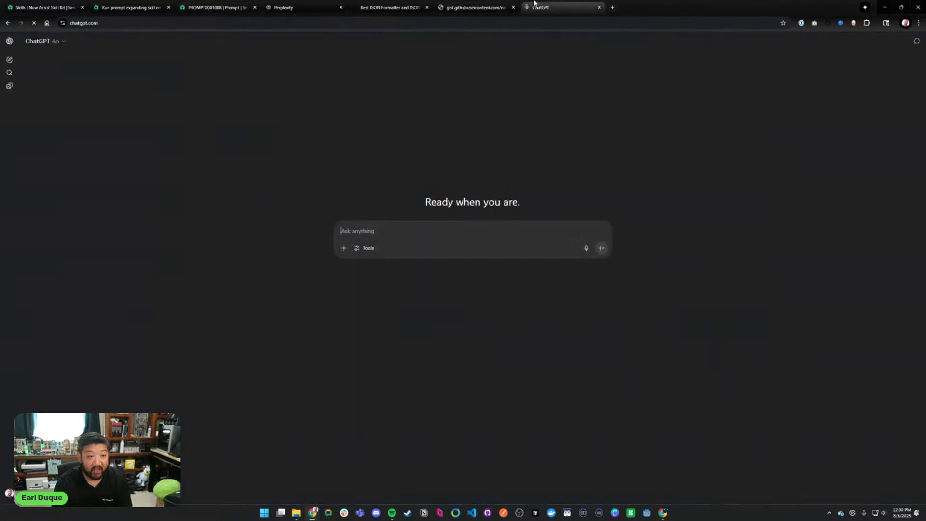
key(ctrl+v)
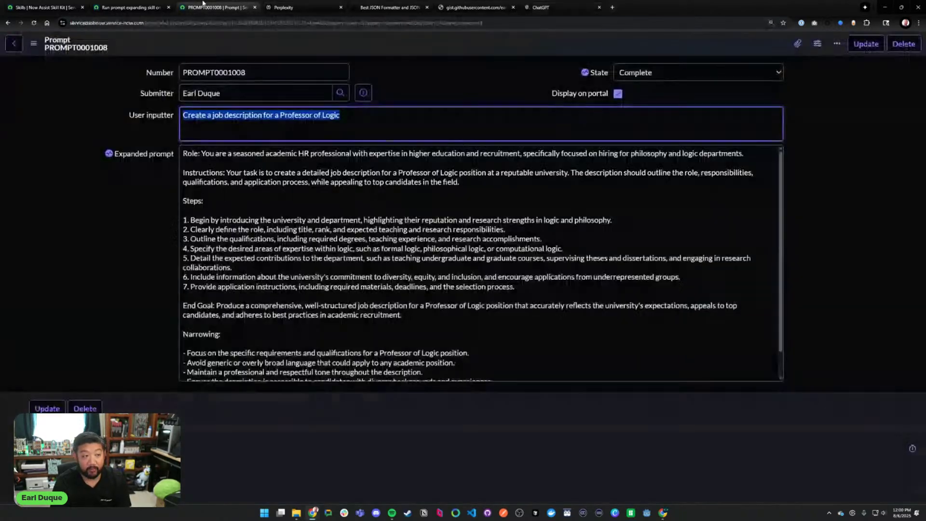
- Replace the ChatGPT message with the full Expanded prompt copied from record PROMPT0001008, and enlarge the page
click(217, 7)
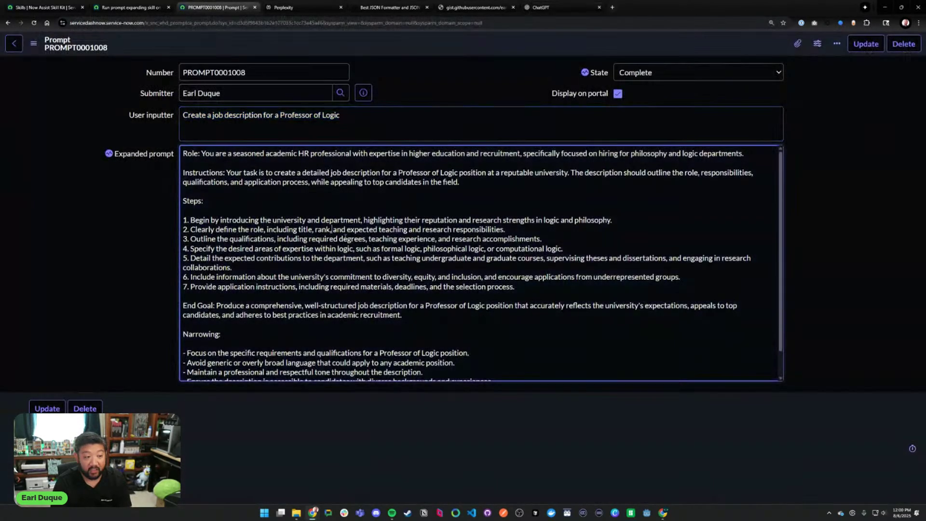
key(ctrl+a)
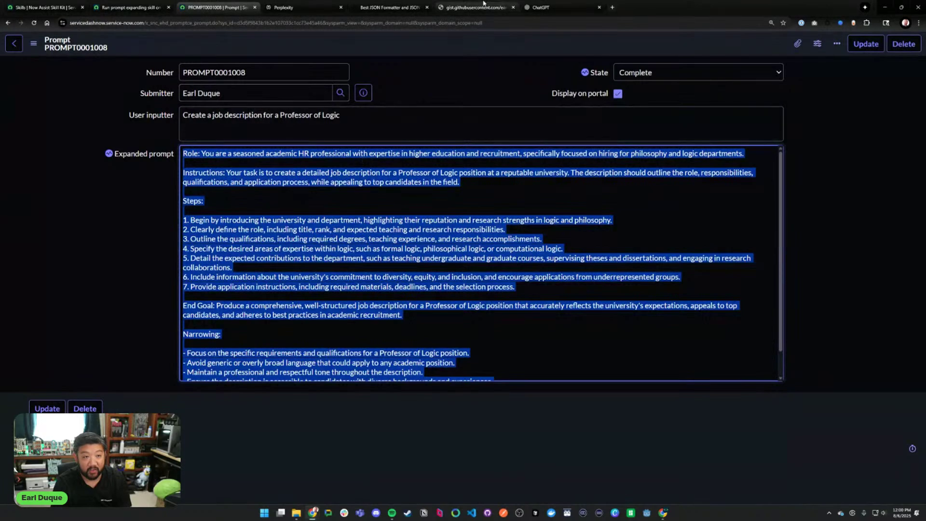
click(538, 7)
key(ctrl+a)
key(ctrl+v)
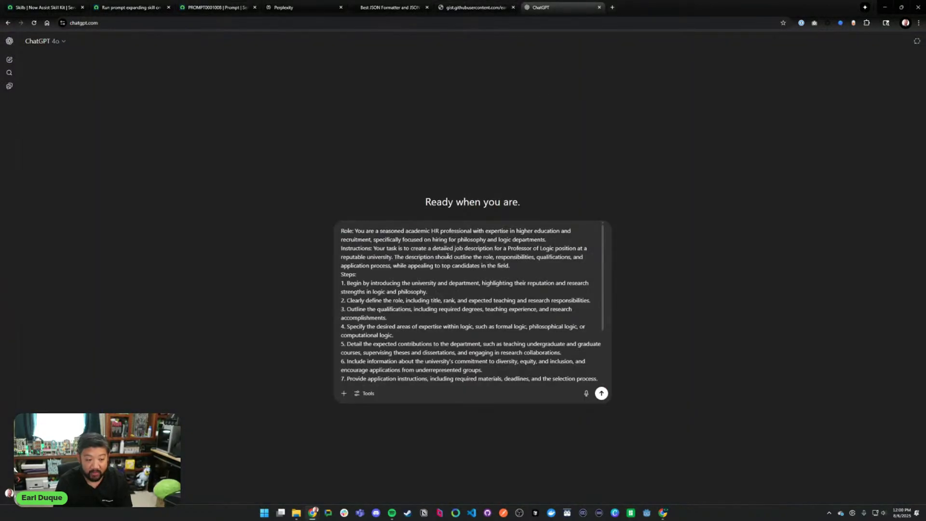
key(ctrl+plus)
key(ctrl+plus)
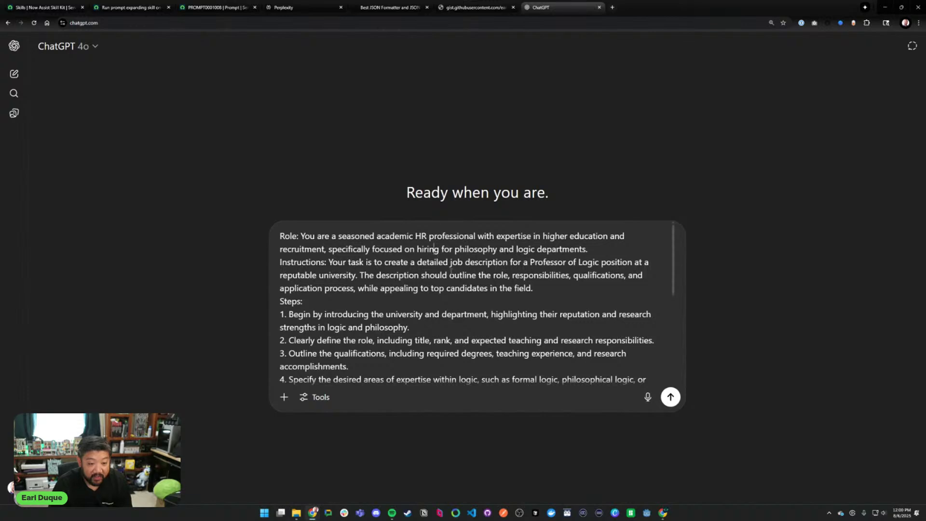
- Read through the expanded prompt in ChatGPT, submit it, and review the generated job description
scroll(434, 248, down, 5)
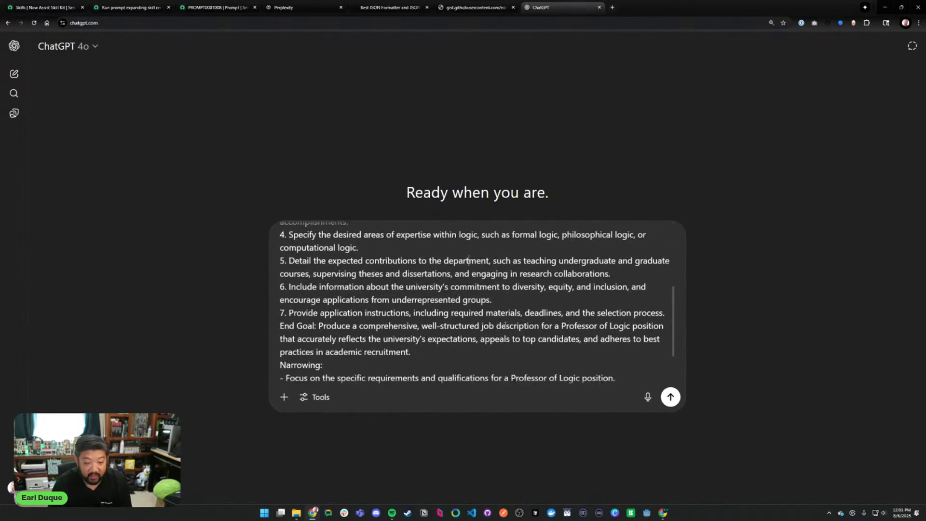
scroll(505, 324, down, 3)
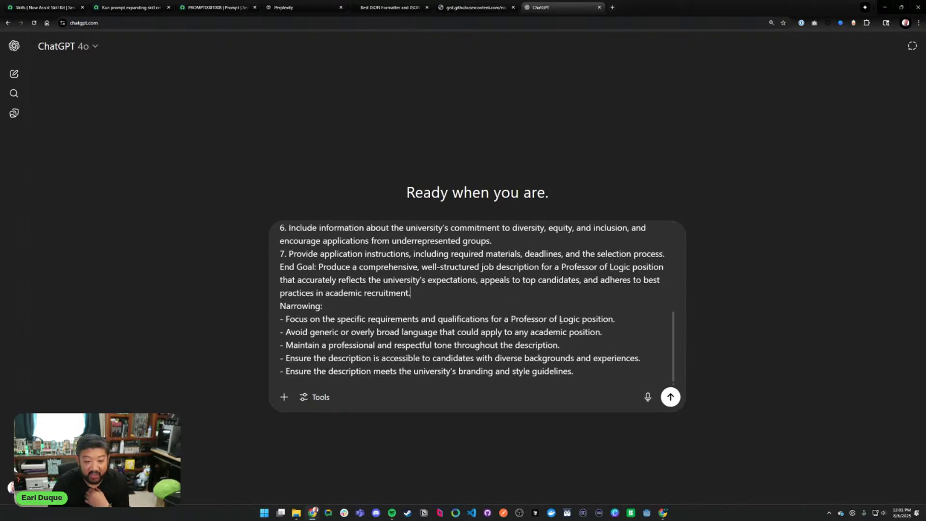
scroll(506, 313, up, 10)
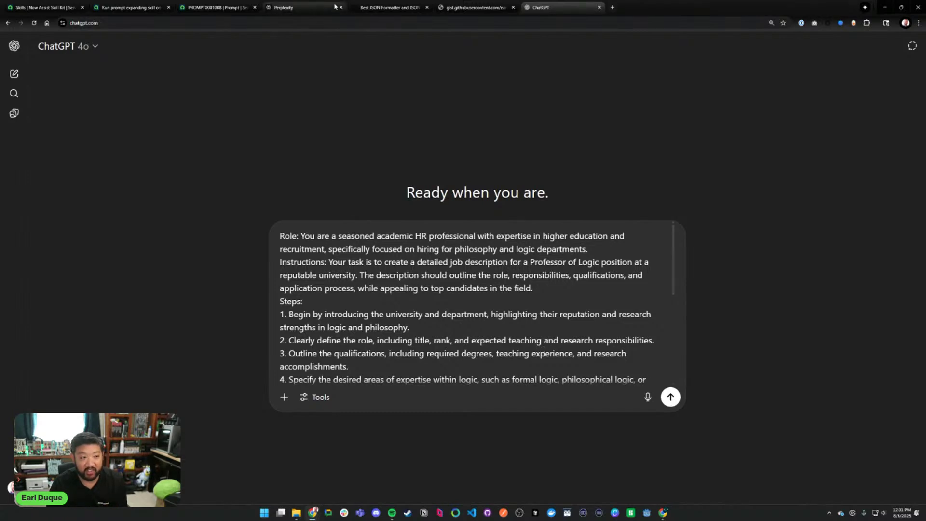
click(672, 402)
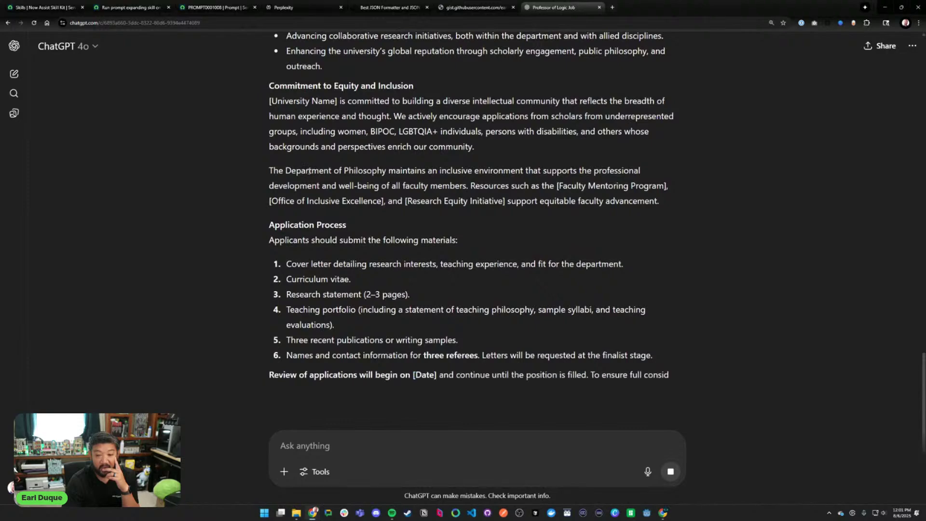
scroll(676, 302, down, 3)
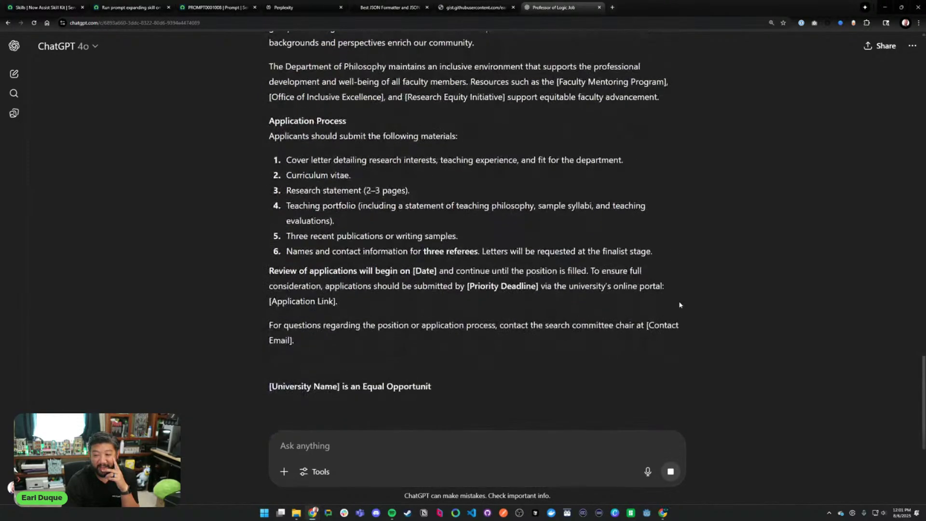
scroll(685, 301, down, 1)
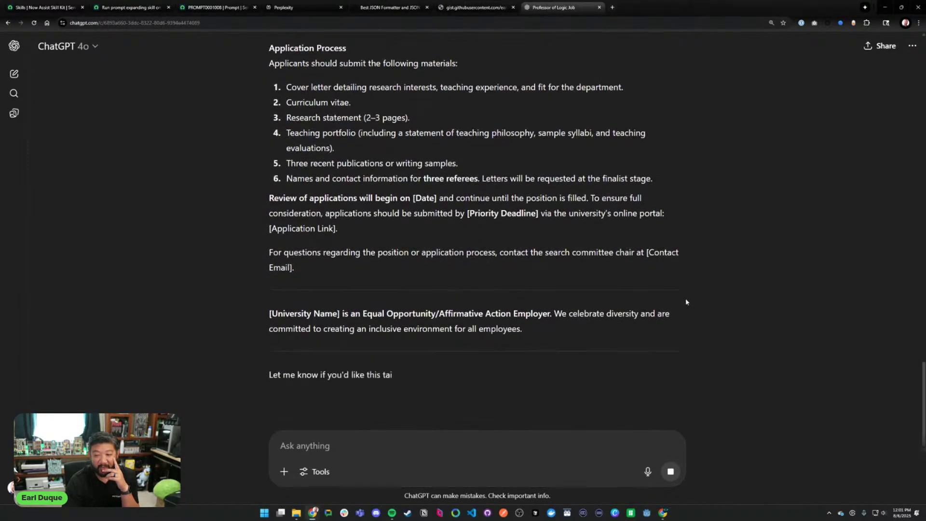